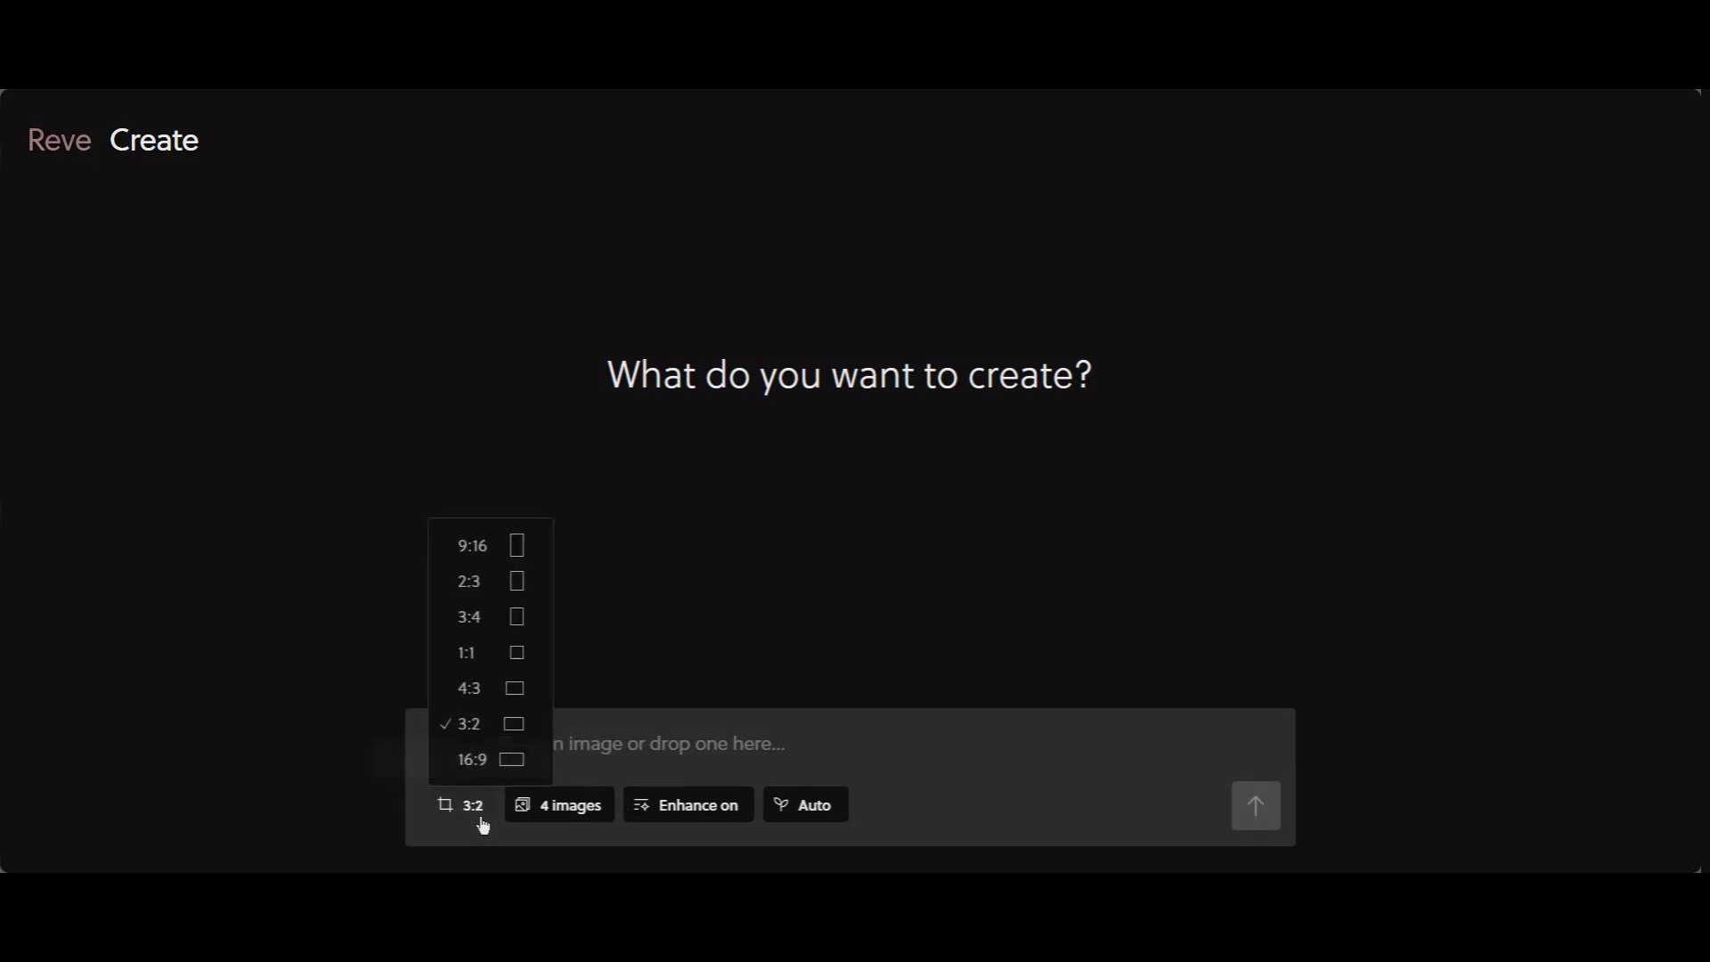
# Review the aspect ratio and images-per-generation options, and switch prompt enhancement off and back on
pyautogui.click(483, 825)
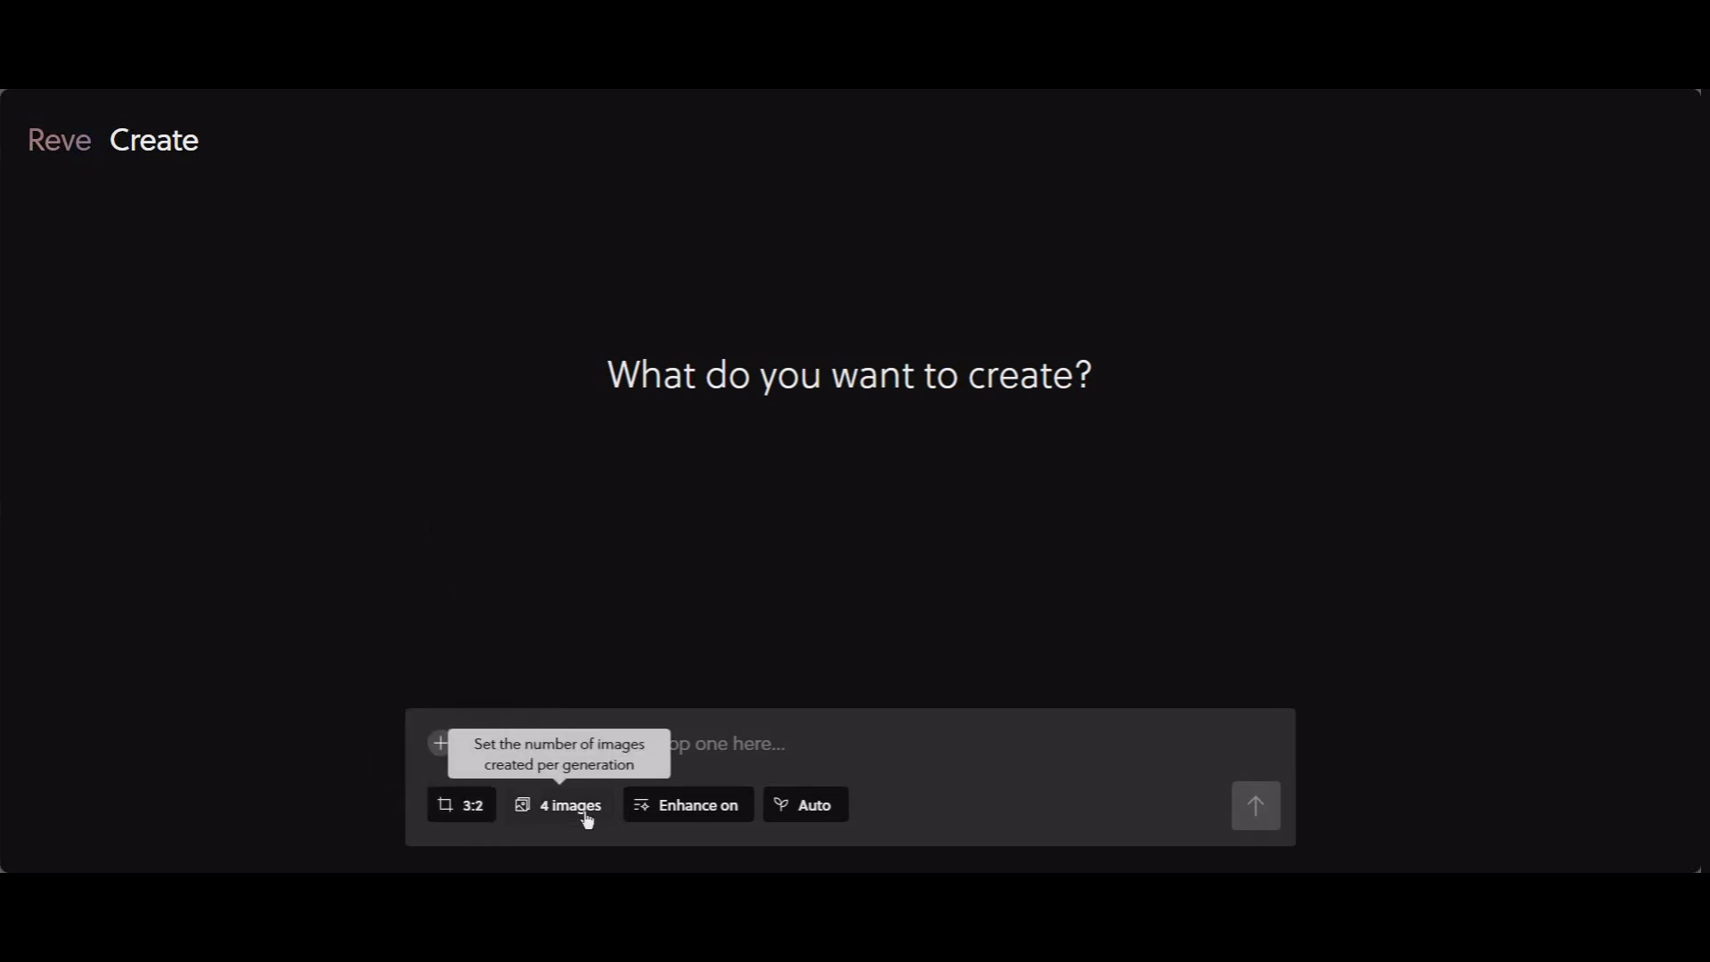
pyautogui.click(587, 819)
pyautogui.click(585, 817)
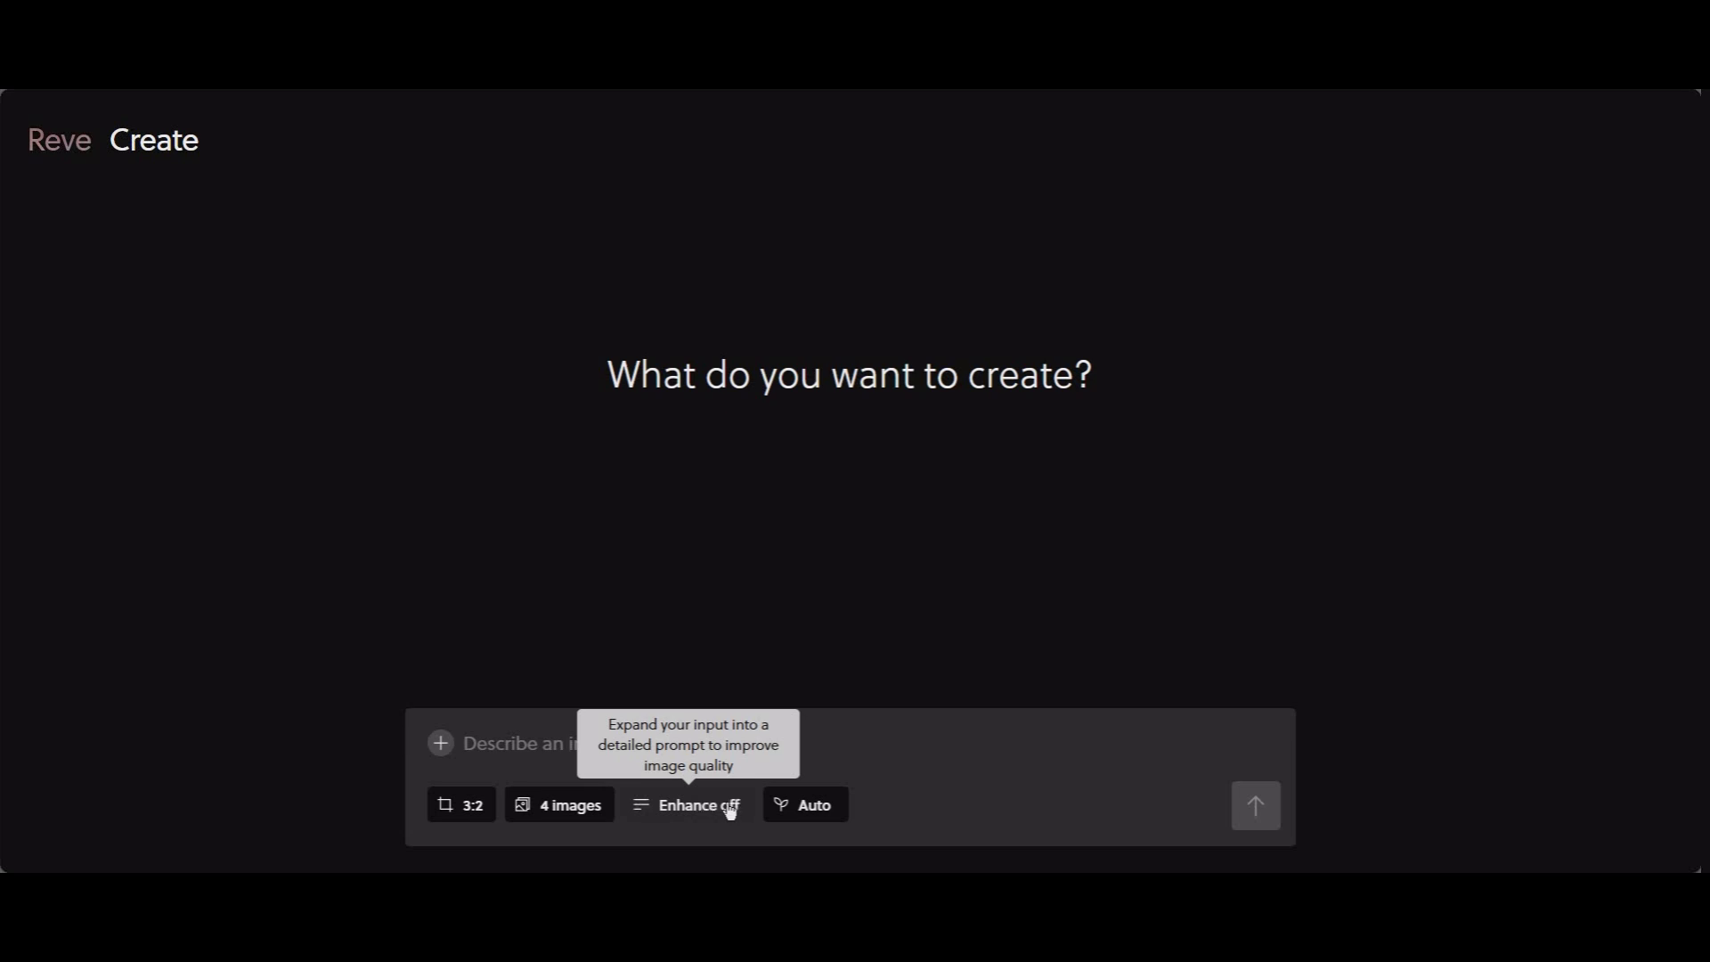
pyautogui.click(731, 812)
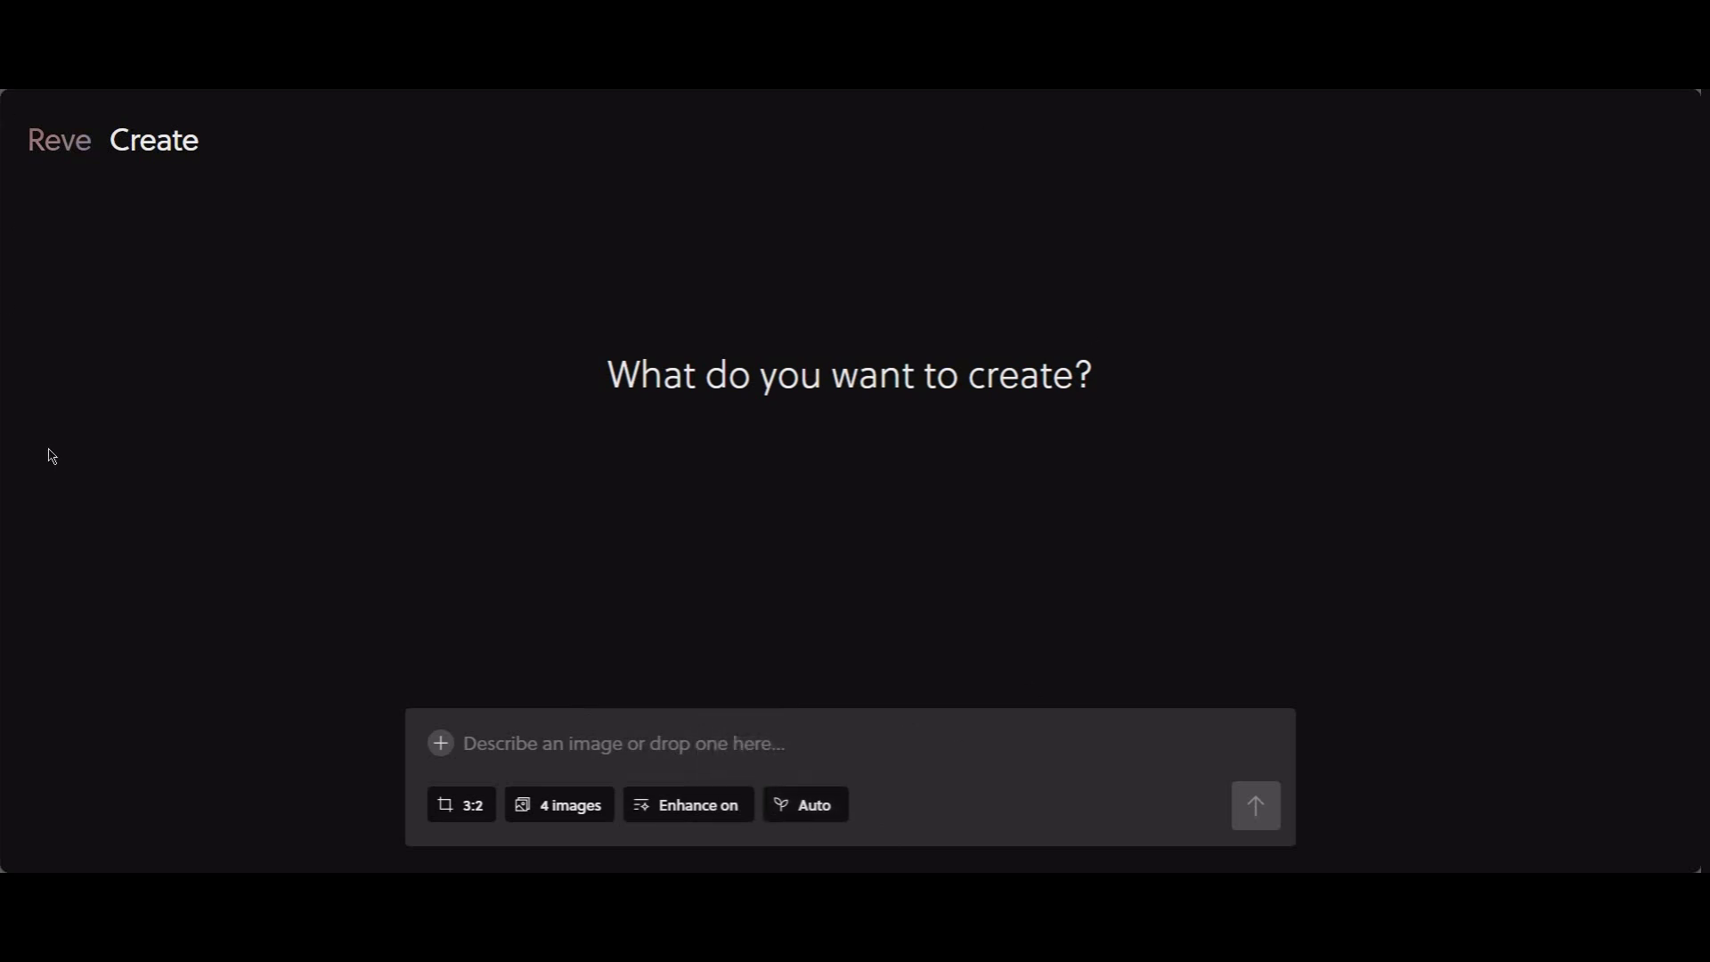
# Browse the Explore gallery of sample images far down the page and return to its beginning
pyautogui.moveTo(73, 148)
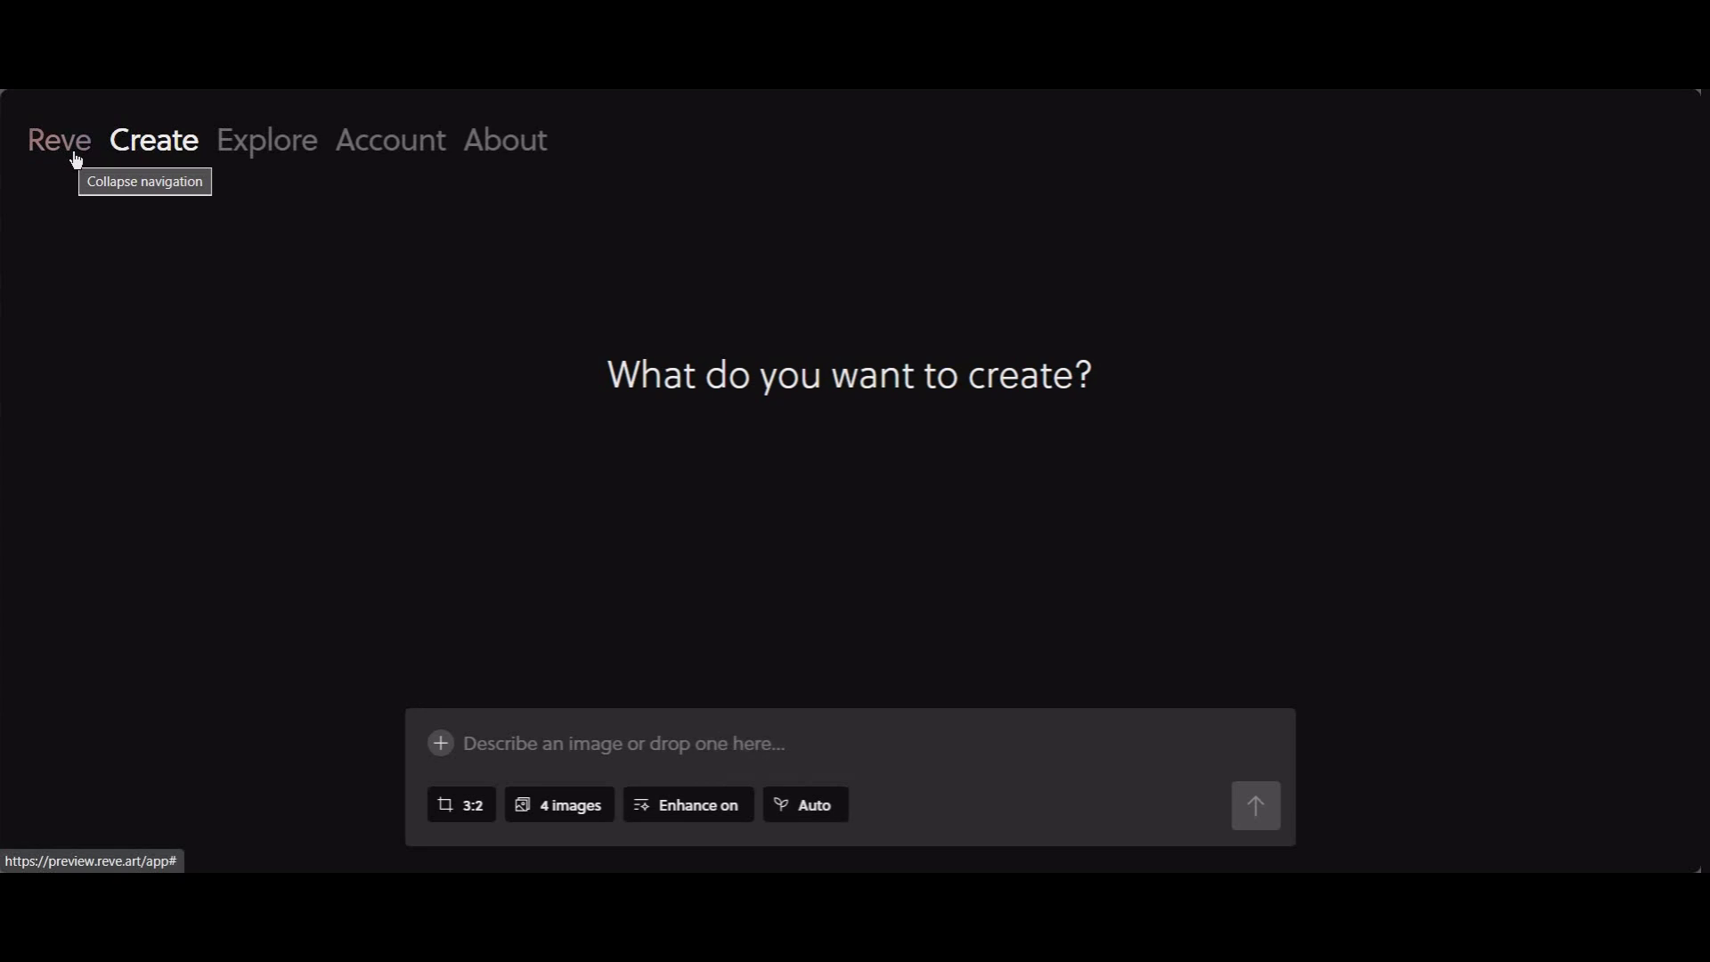
pyautogui.click(284, 140)
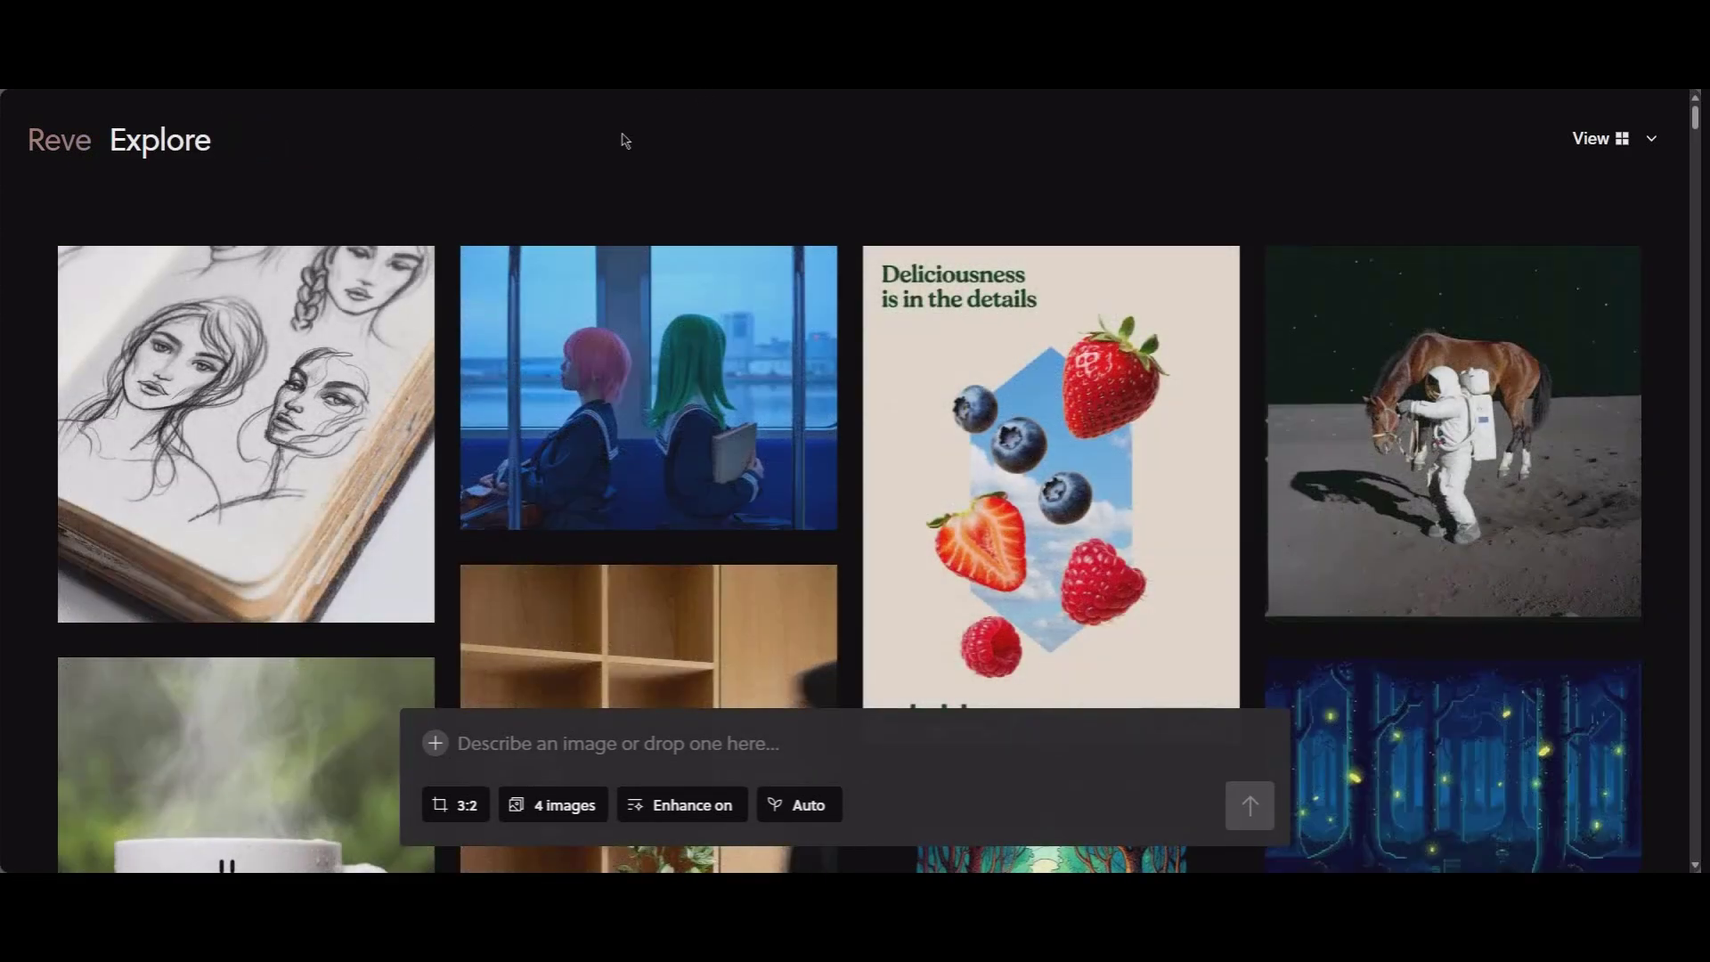
pyautogui.scroll(-5, 623, 365)
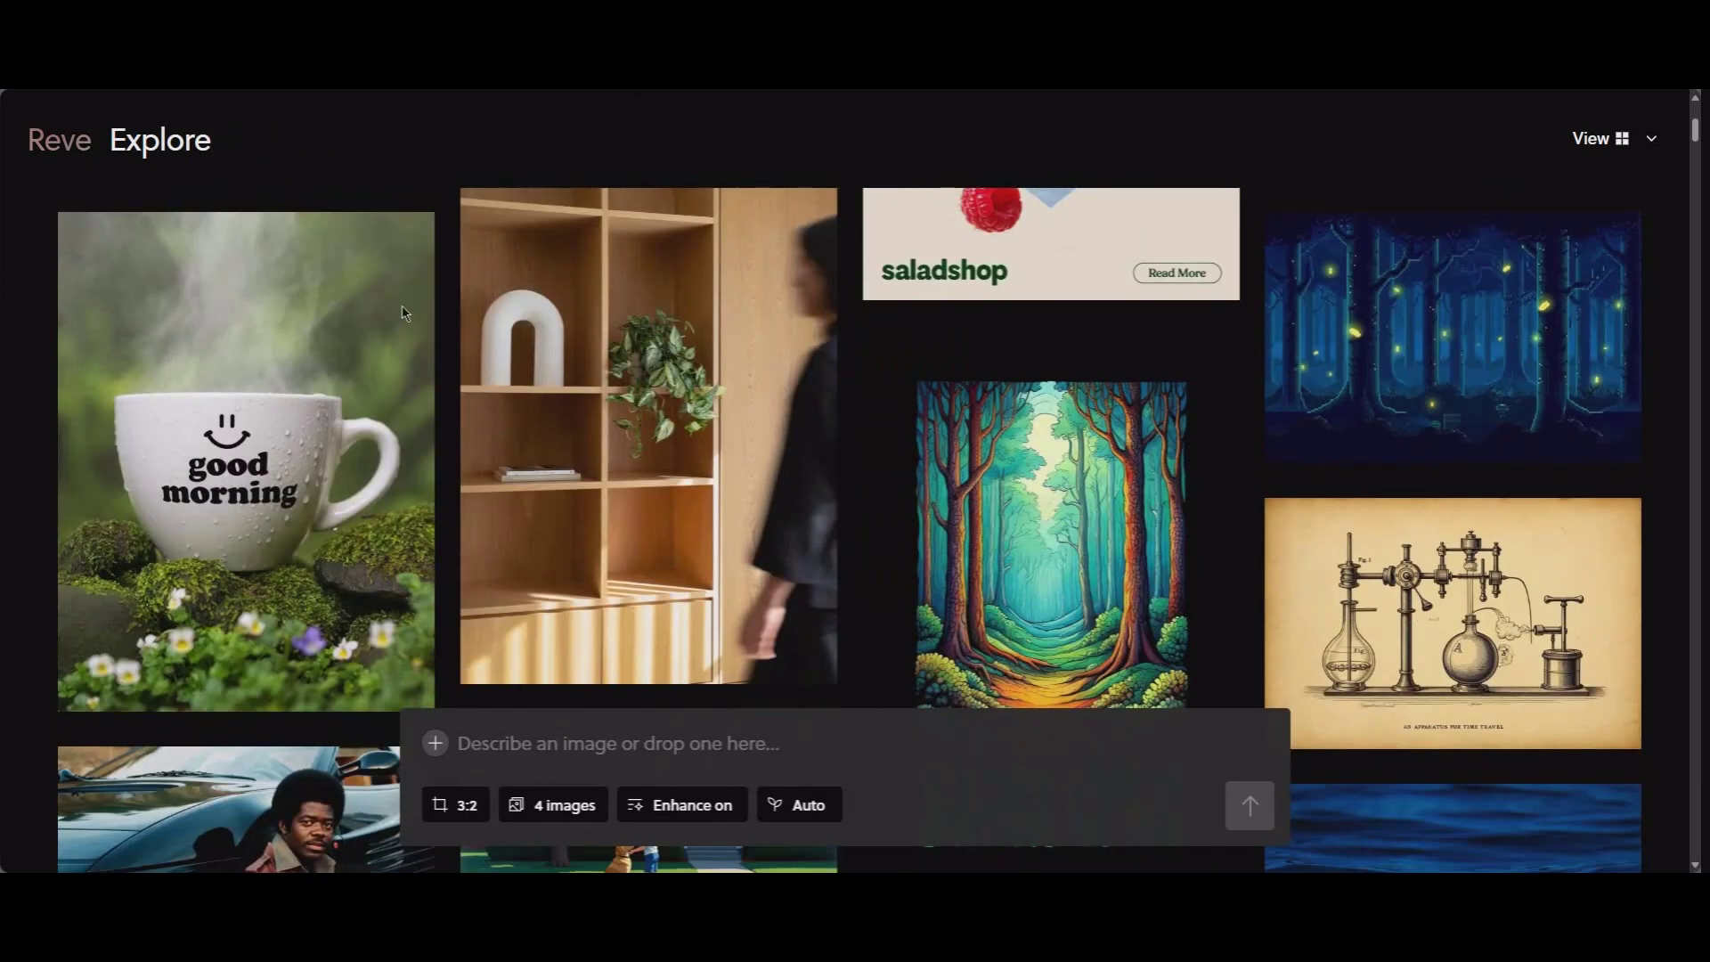
pyautogui.scroll(-6, 375, 311)
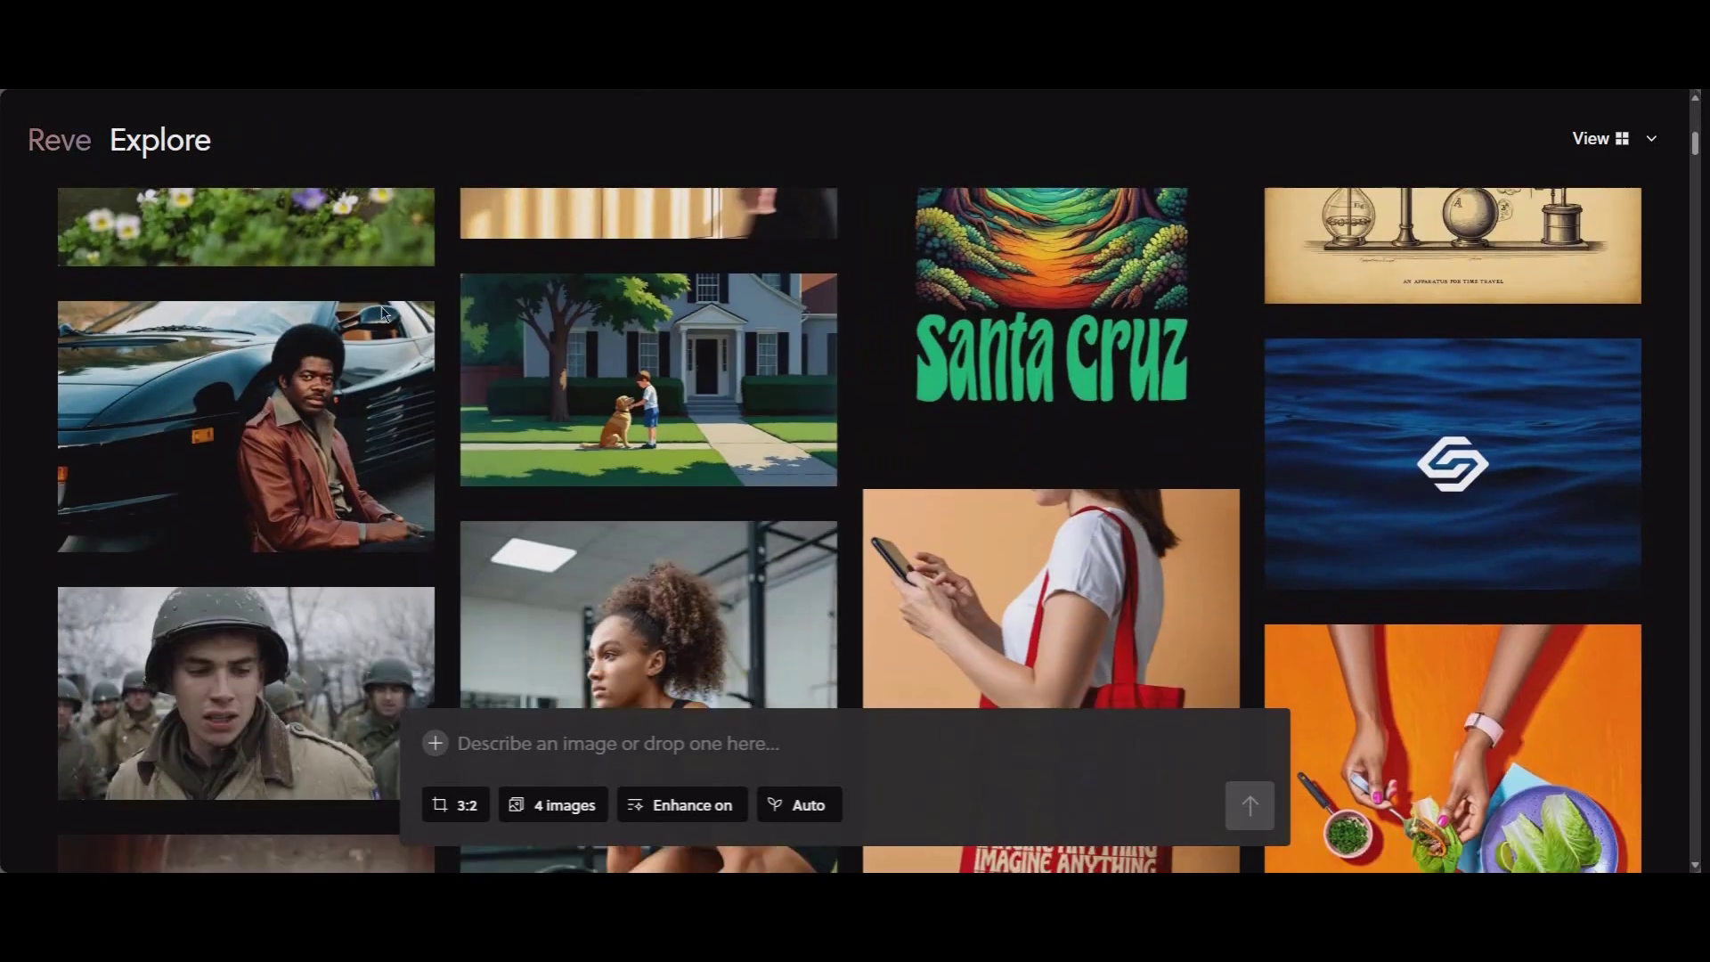
pyautogui.scroll(-4, 500, 293)
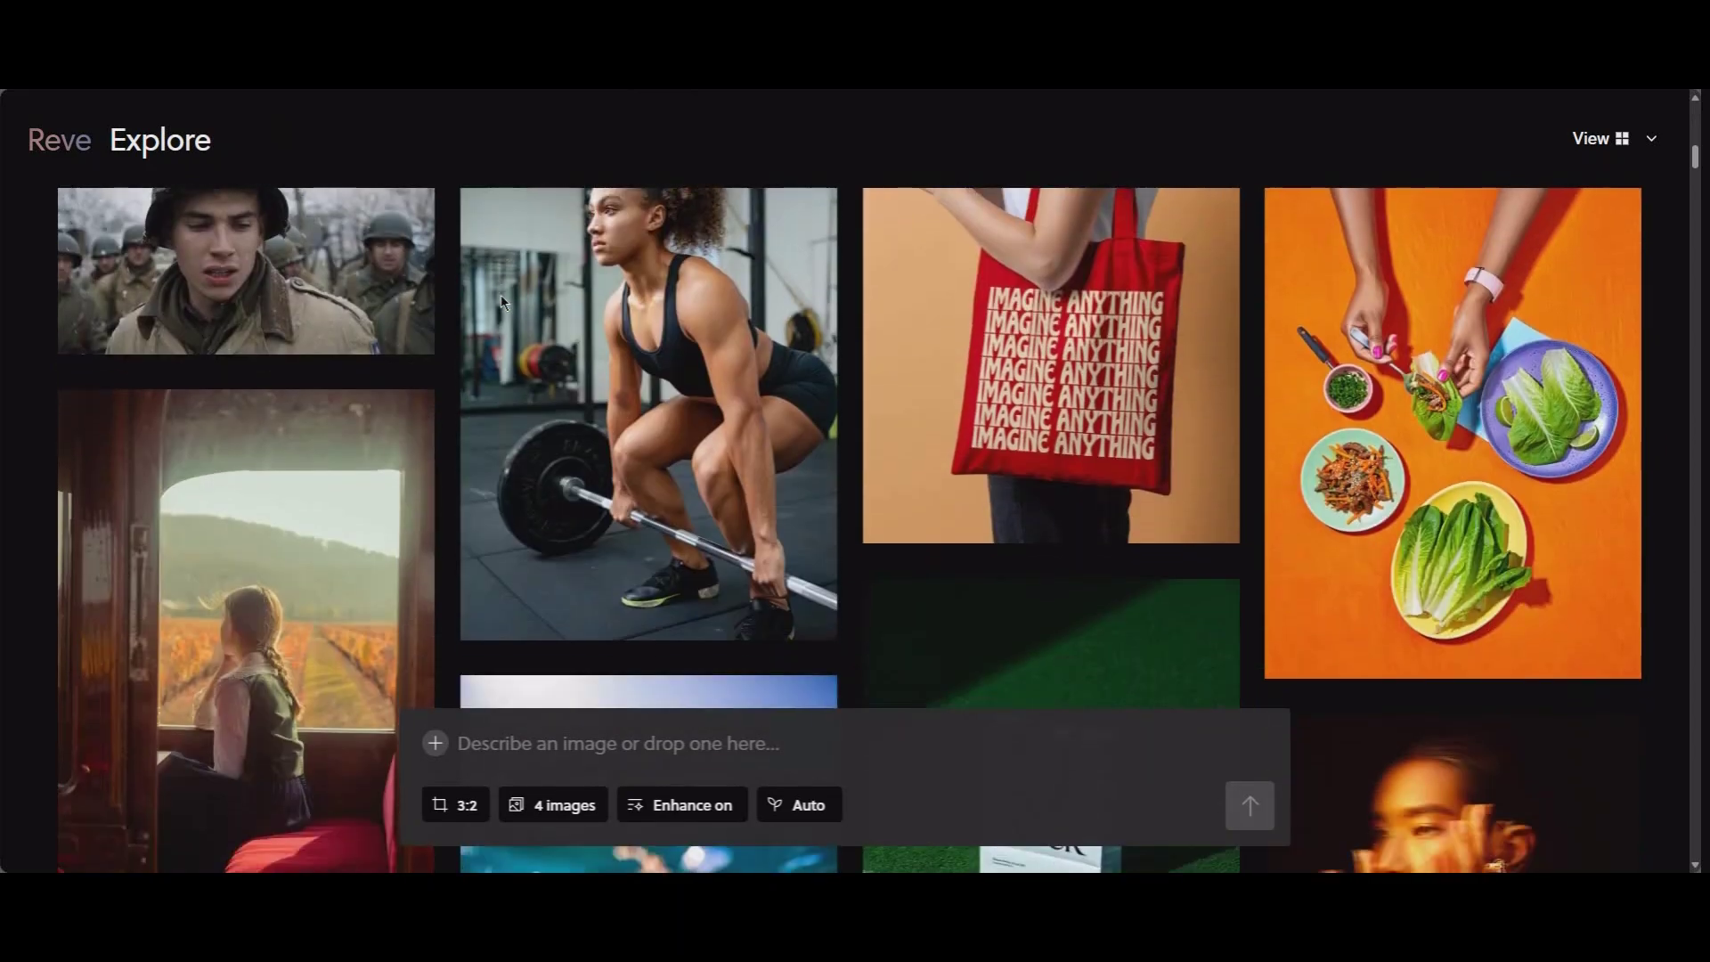
pyautogui.scroll(-6, 476, 297)
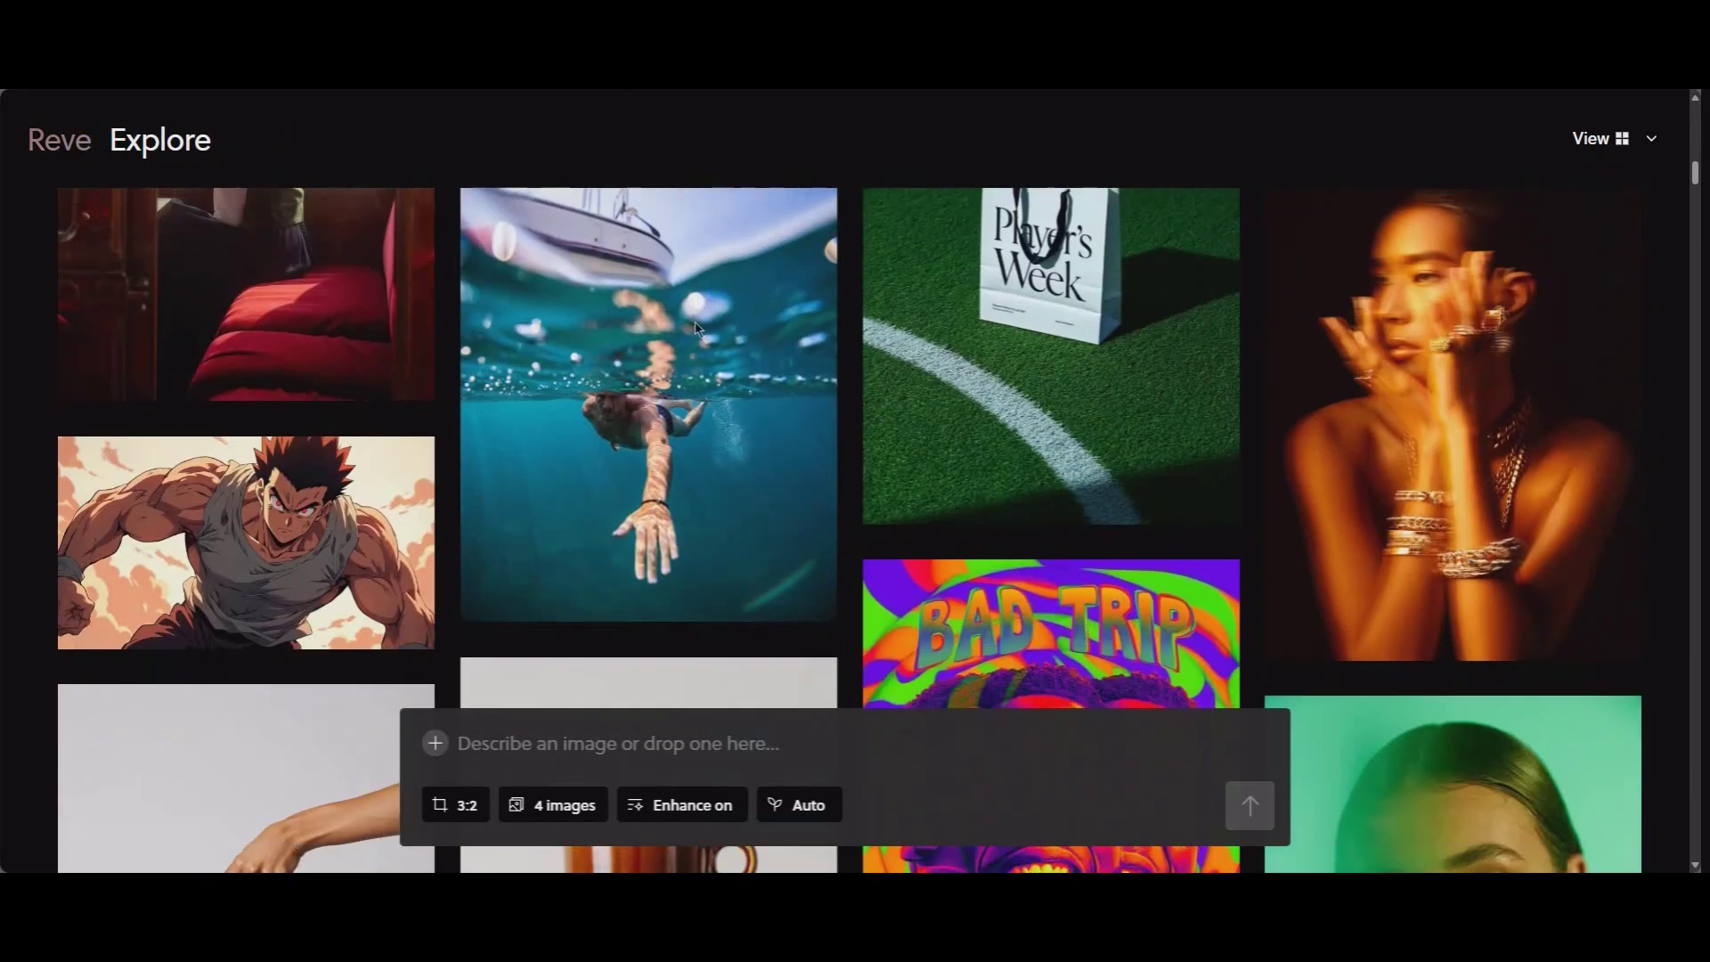
pyautogui.scroll(-8, 697, 327)
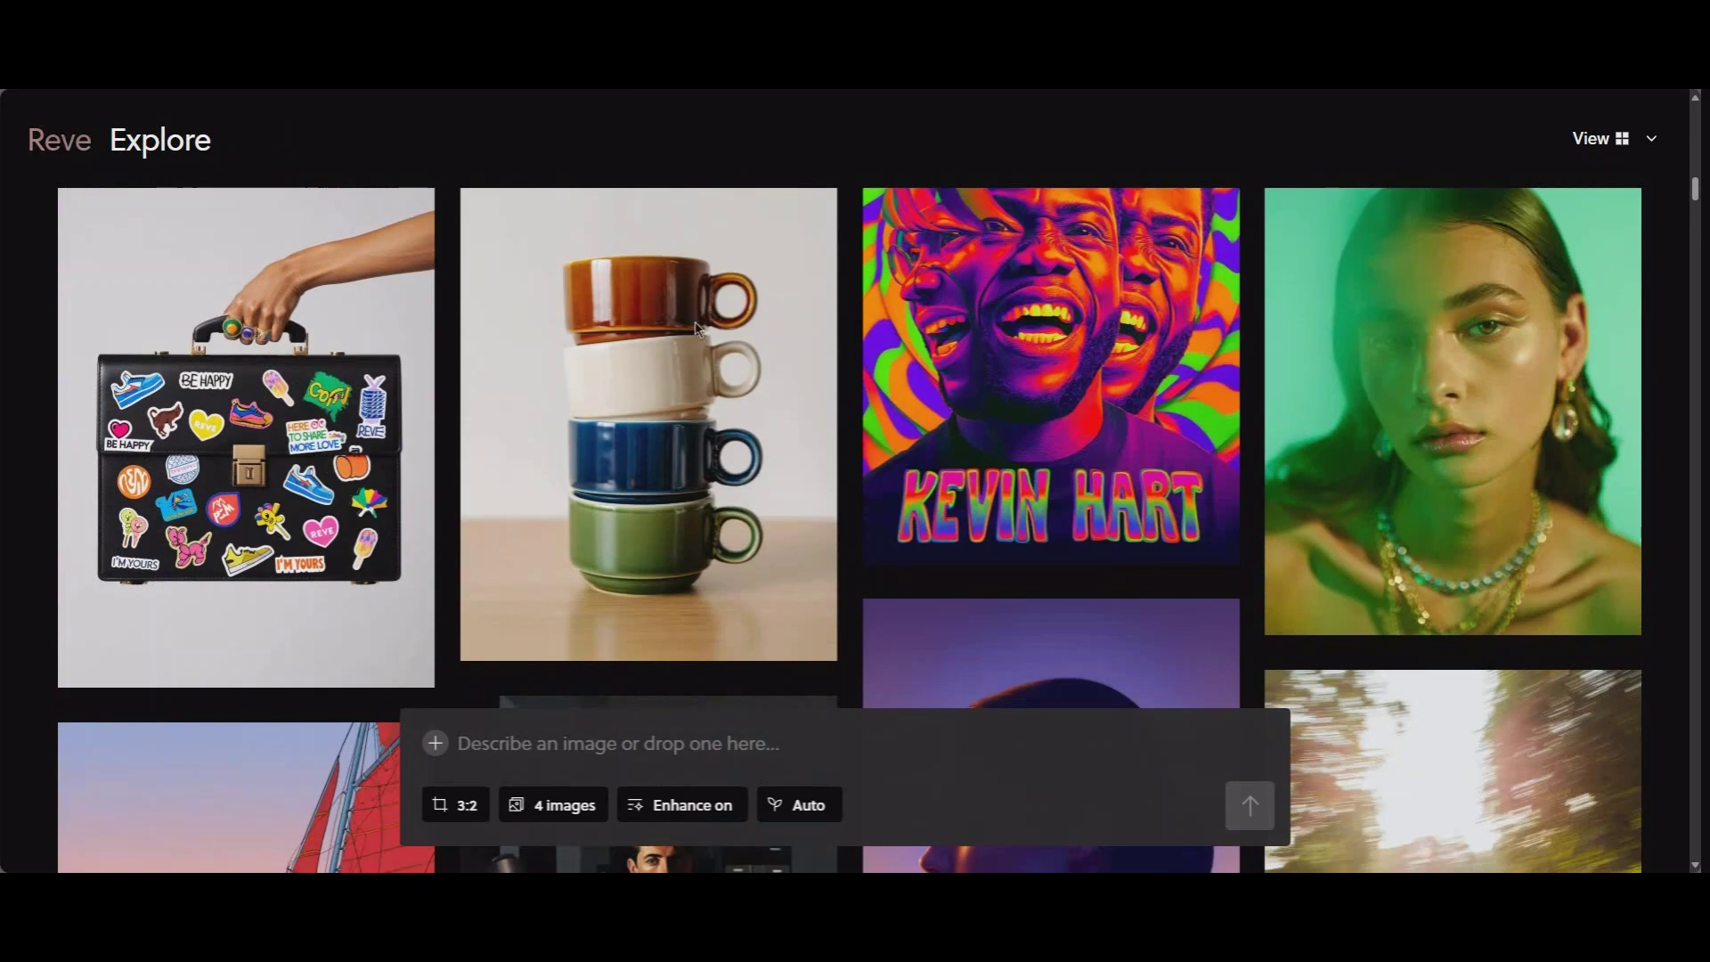
pyautogui.scroll(-3, 676, 323)
pyautogui.scroll(-6, 563, 299)
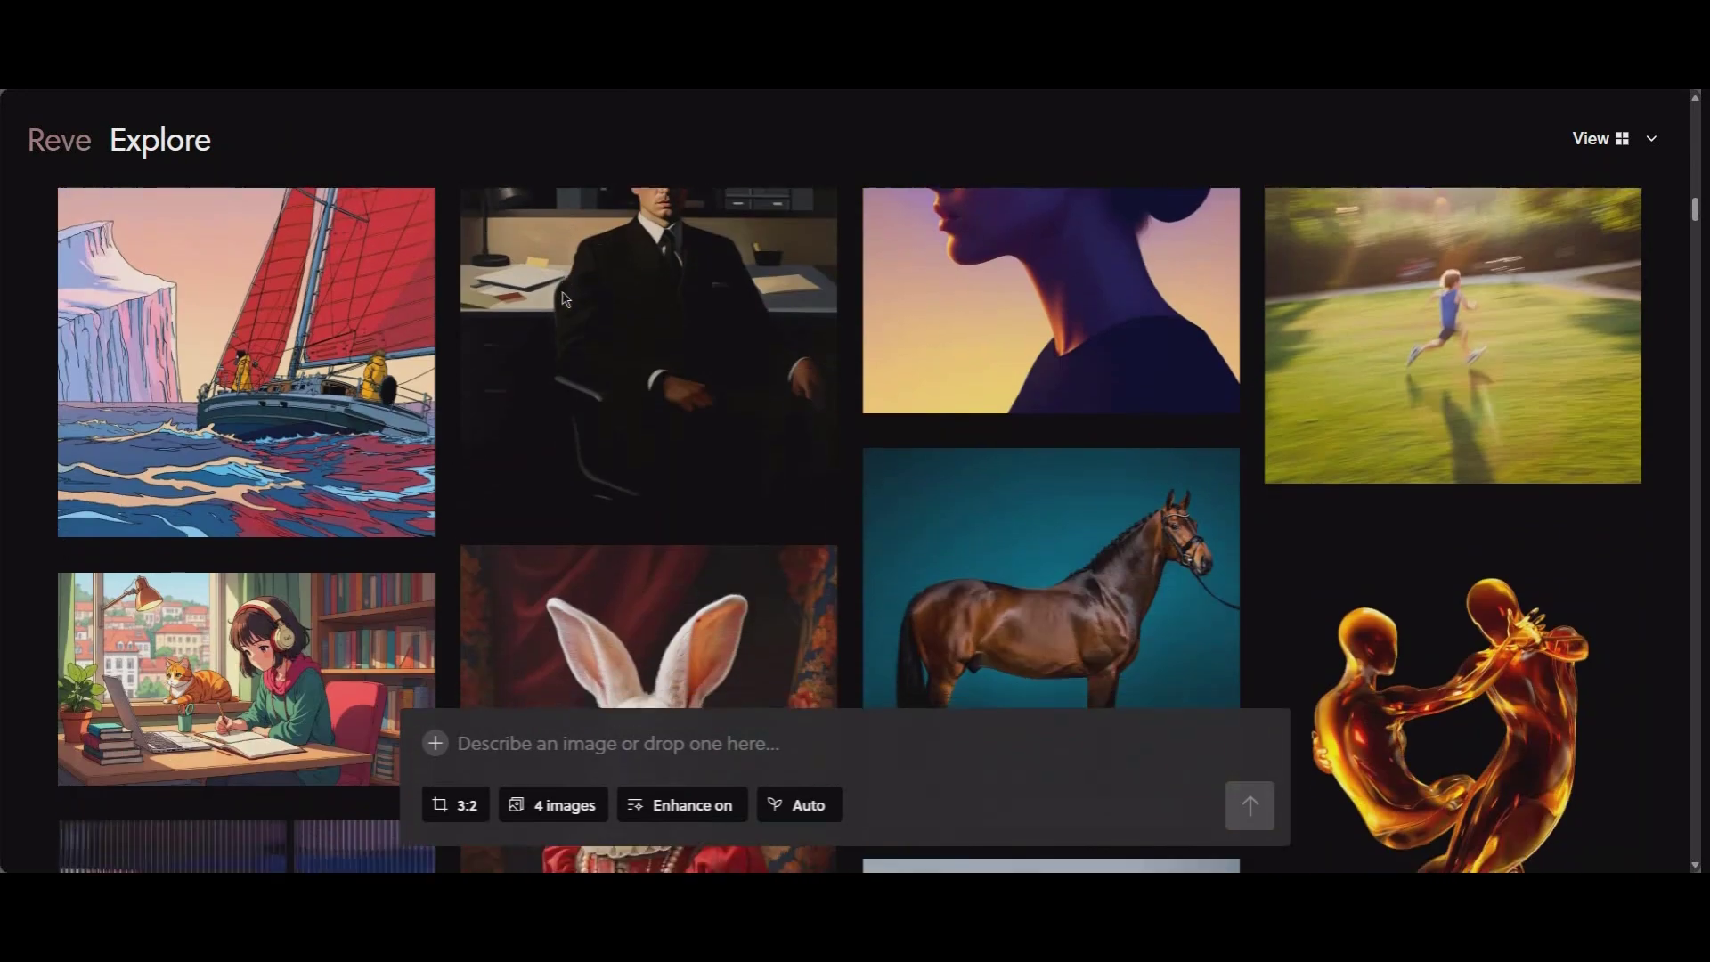
pyautogui.scroll(-7, 562, 298)
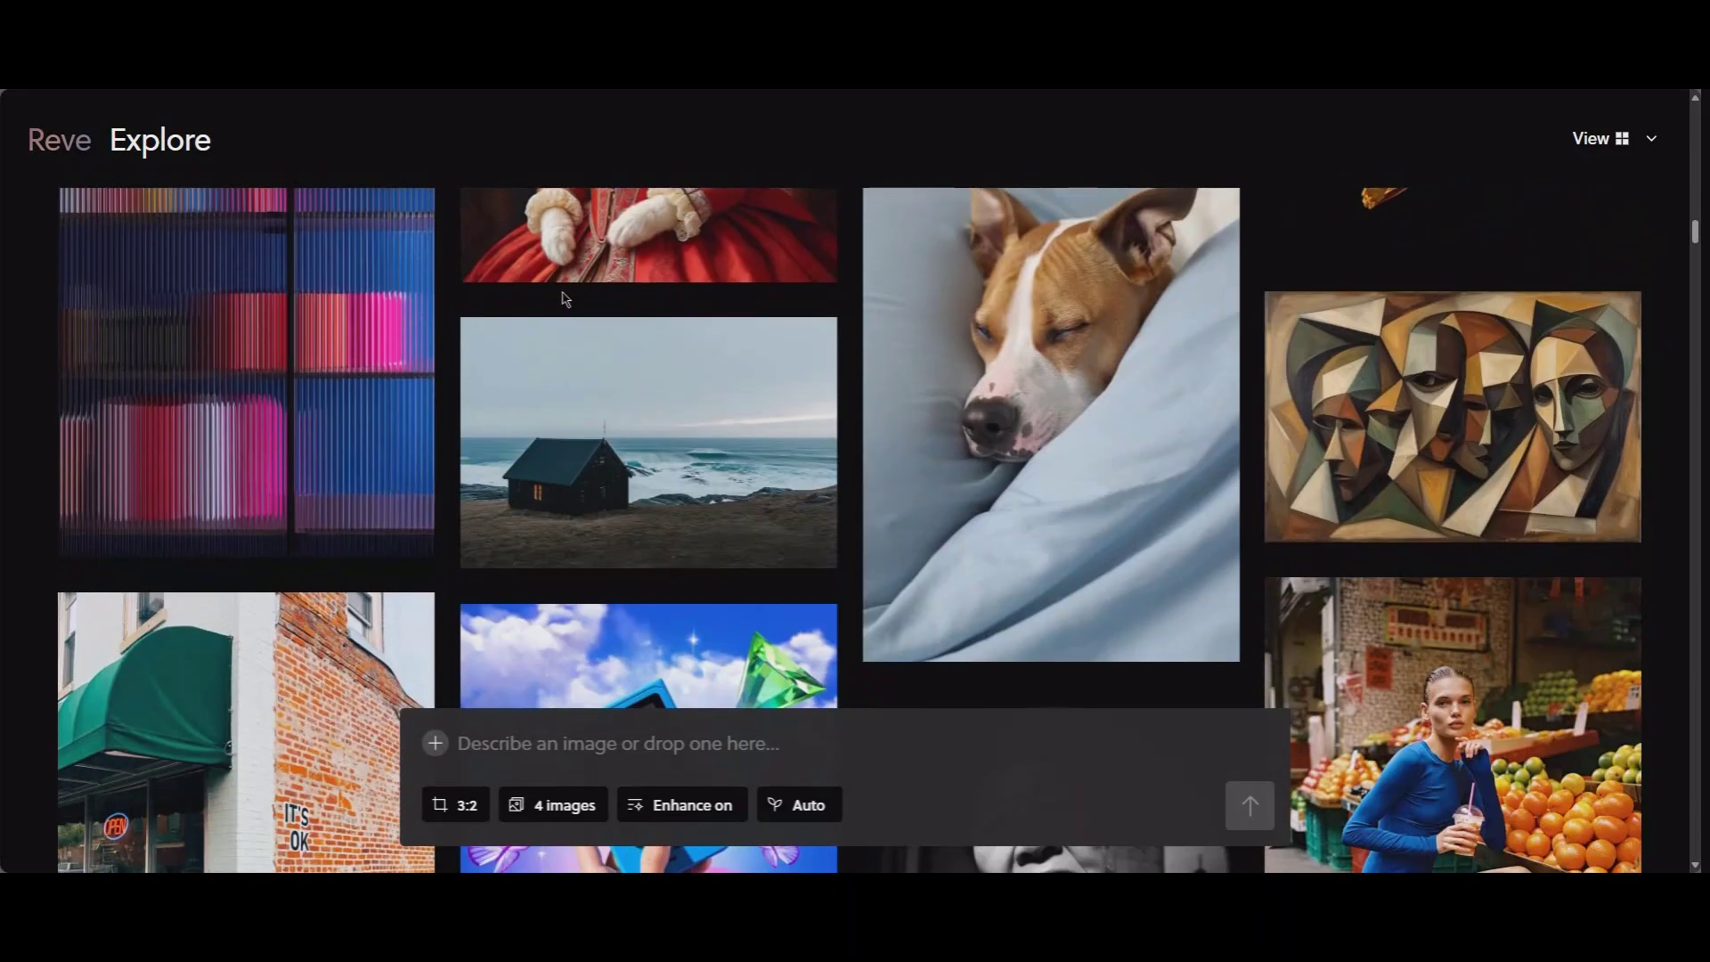
pyautogui.scroll(-3, 606, 309)
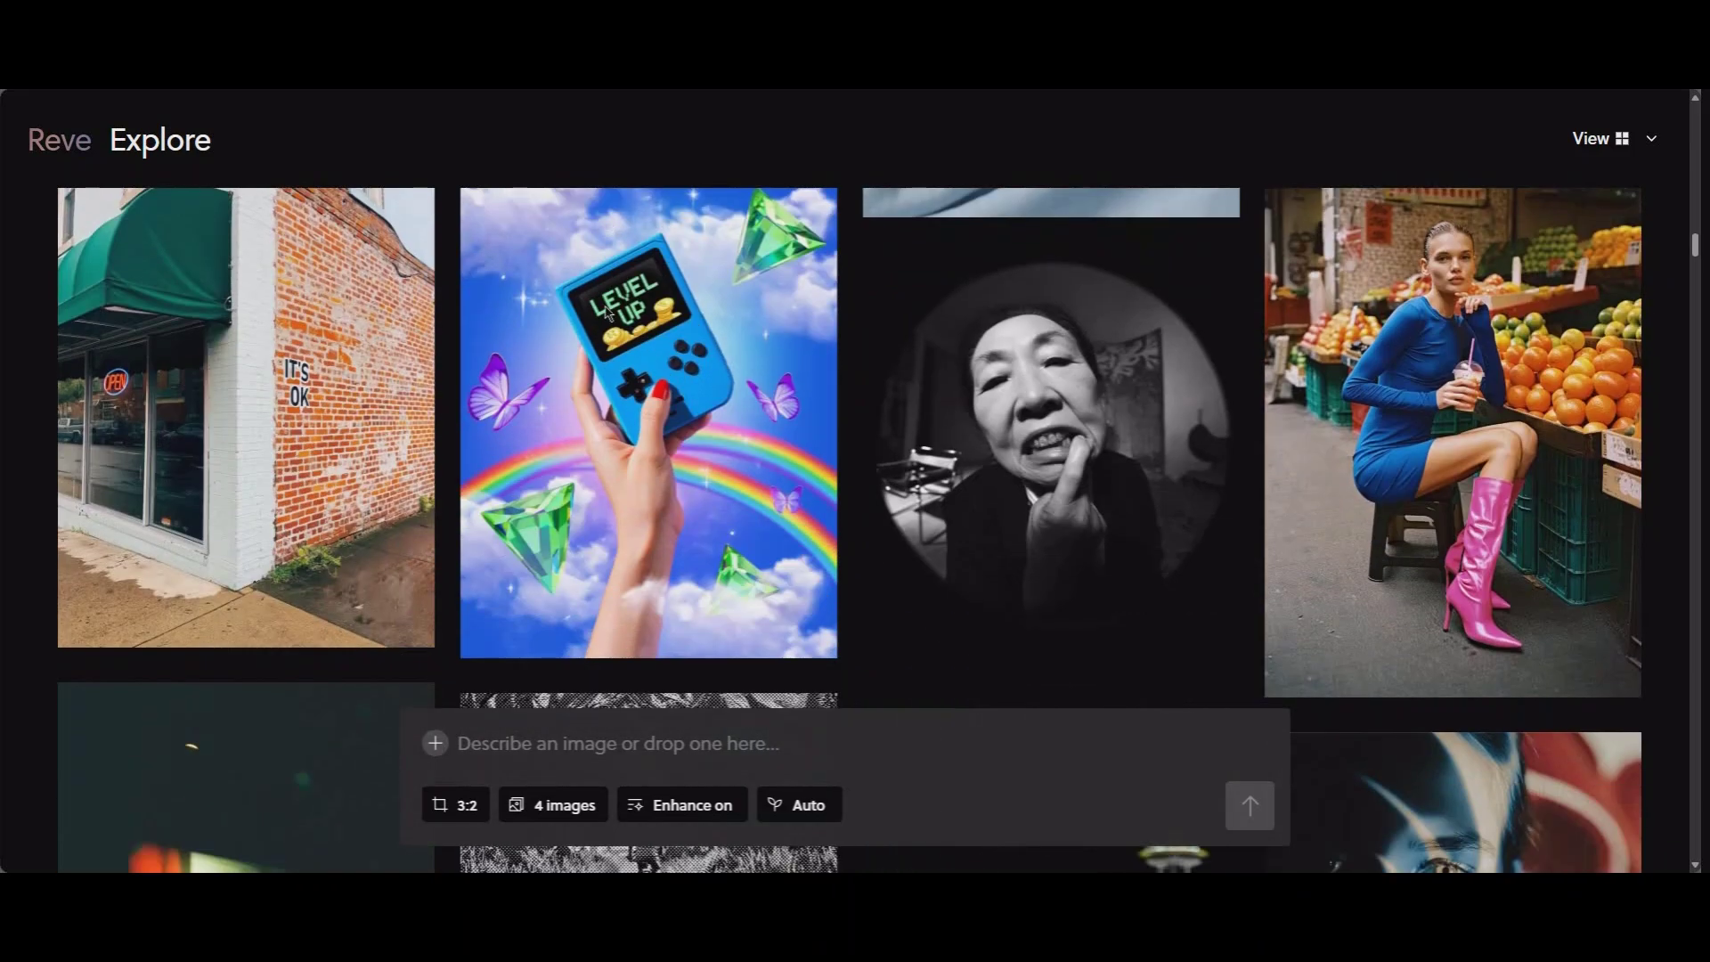
pyautogui.scroll(-4, 616, 315)
pyautogui.scroll(1, 729, 346)
pyautogui.scroll(-8, 728, 345)
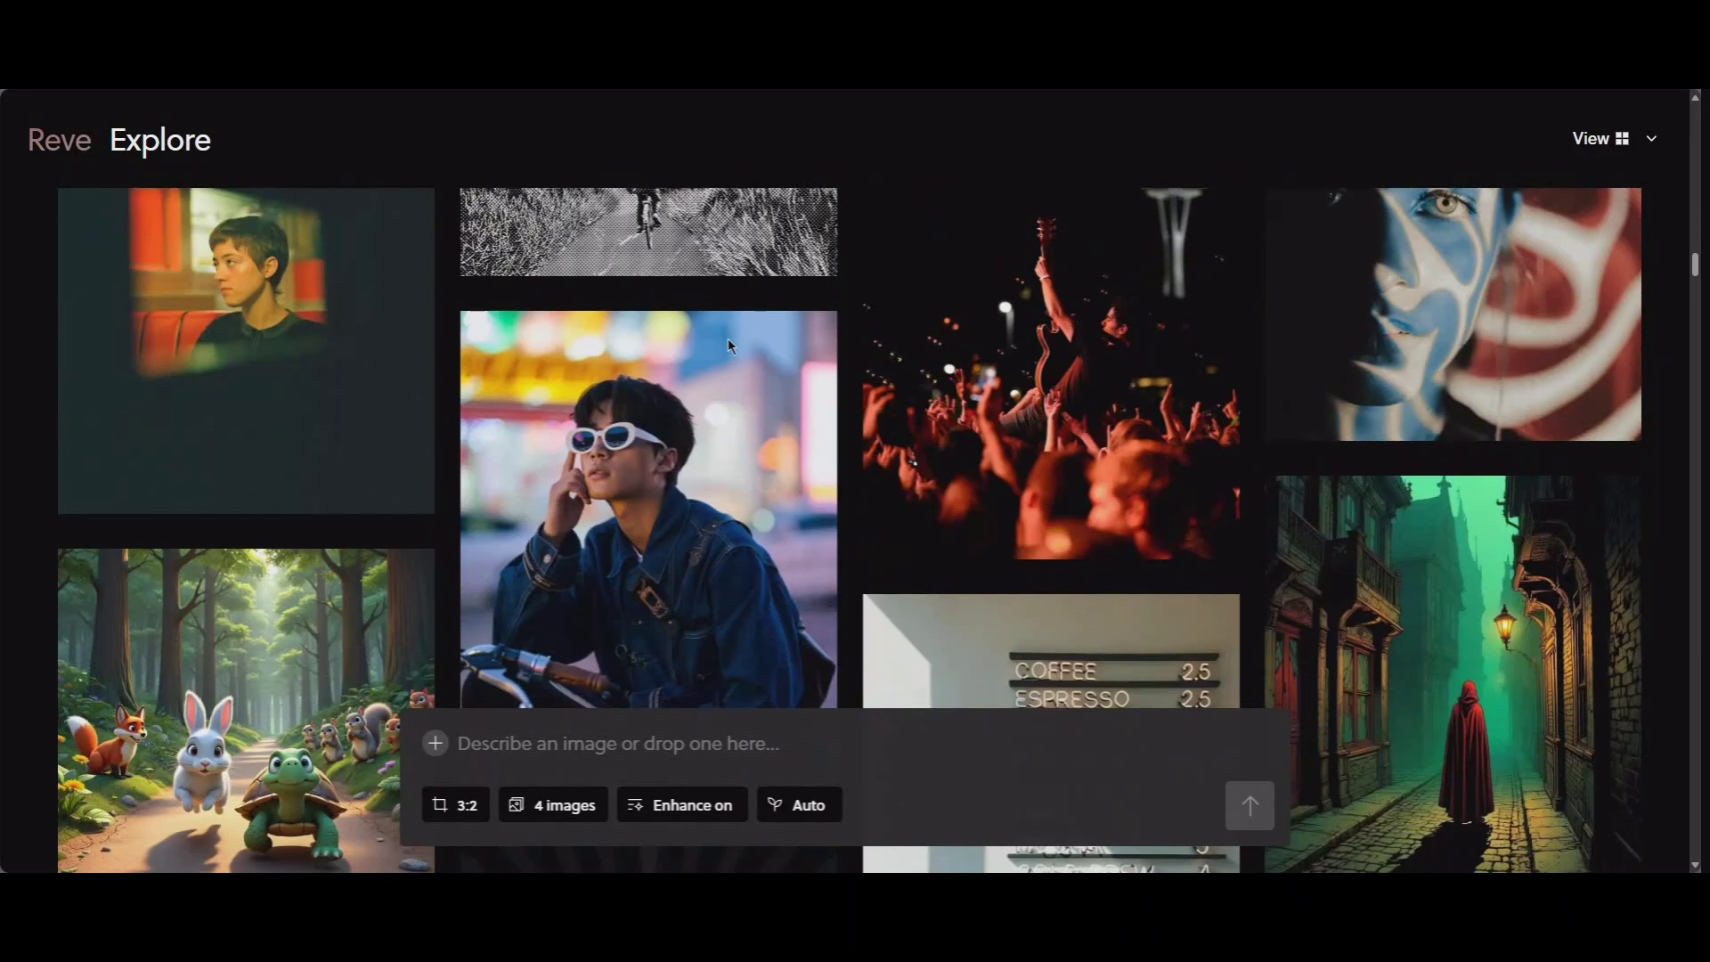
pyautogui.scroll(-4, 729, 347)
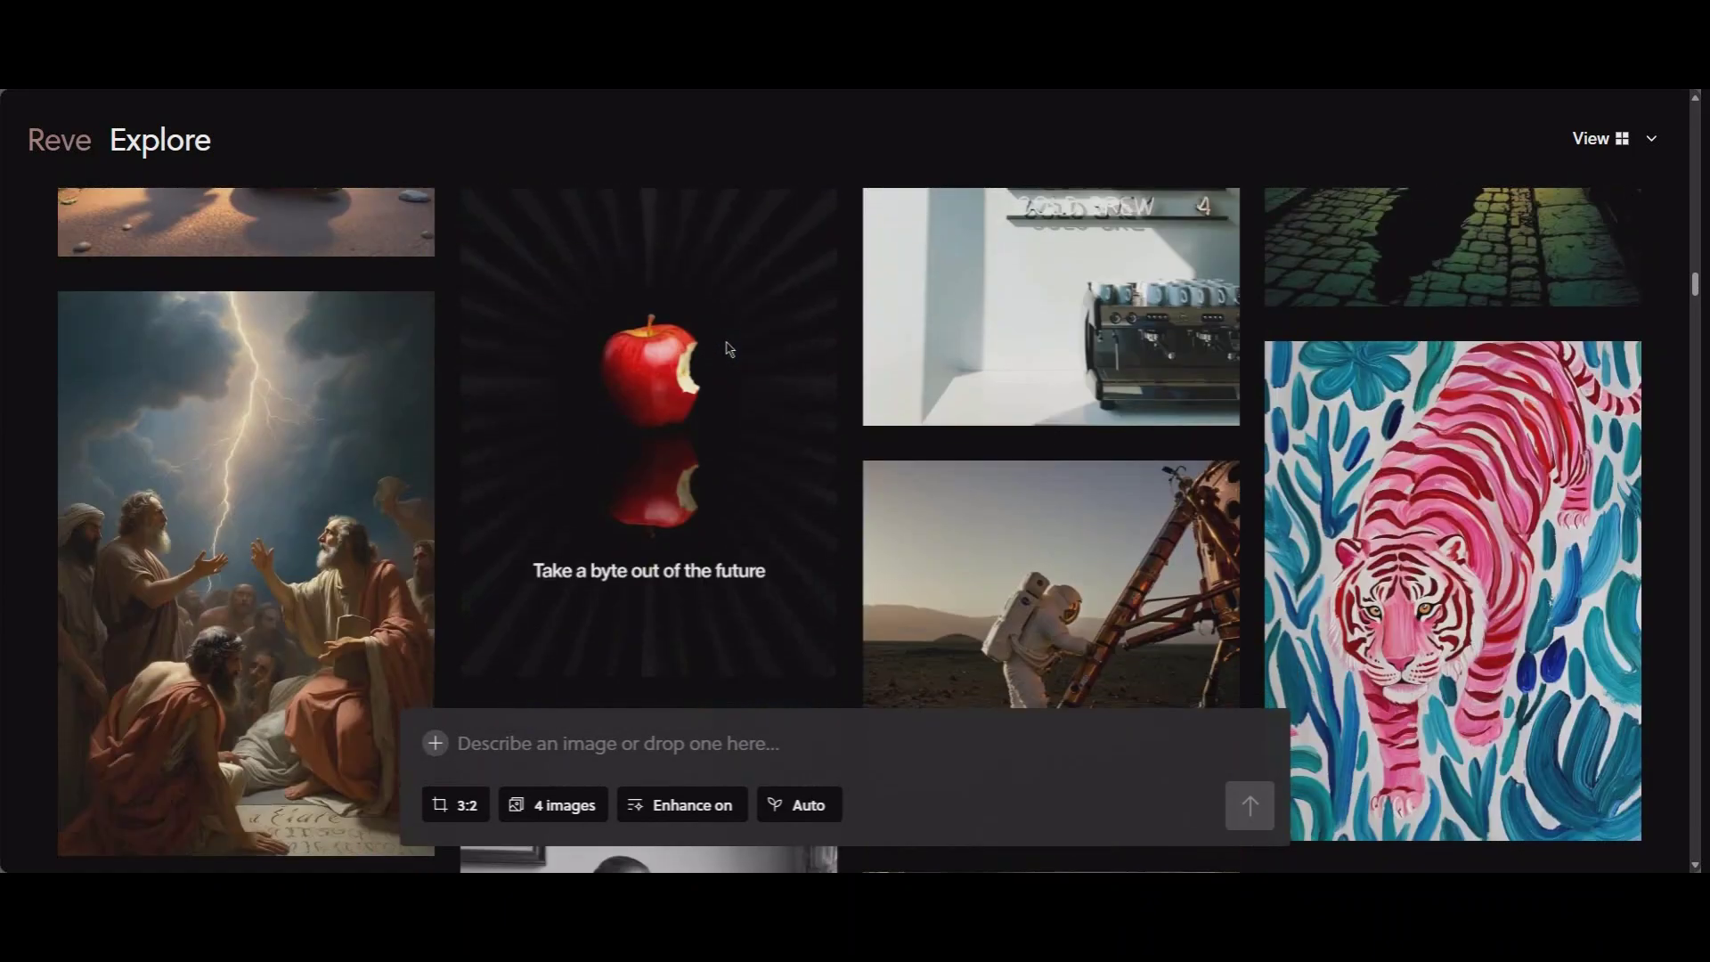
pyautogui.scroll(-8, 725, 349)
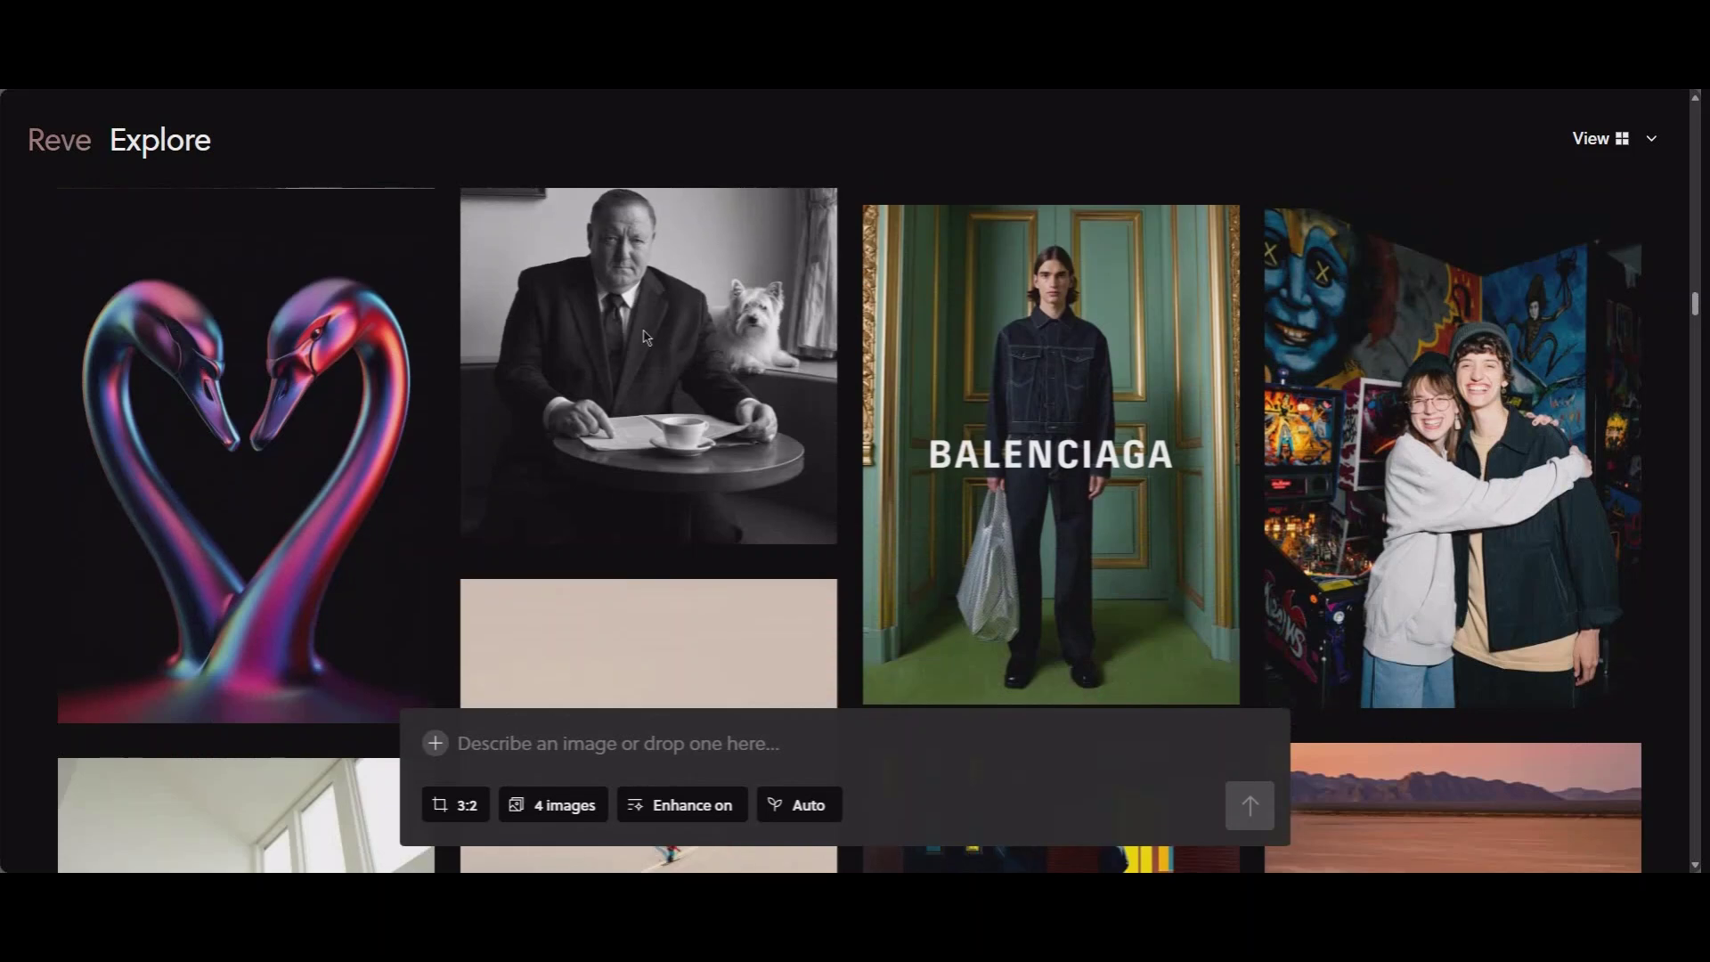
pyautogui.scroll(-6, 645, 337)
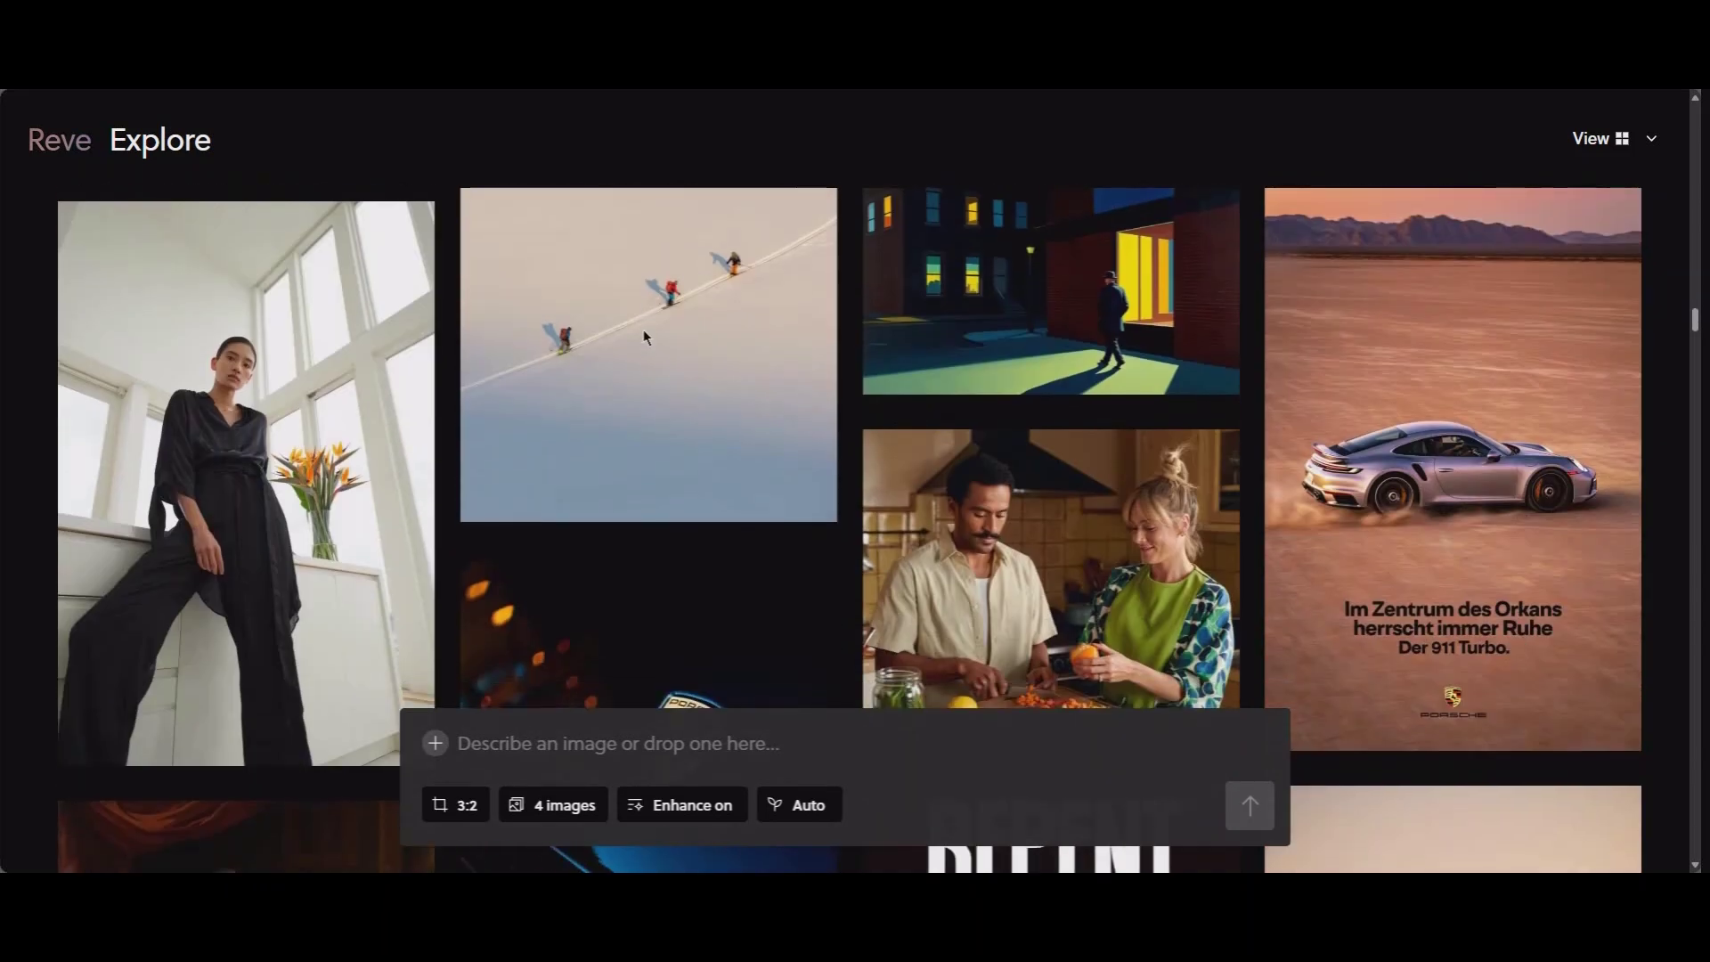
pyautogui.scroll(-7, 644, 333)
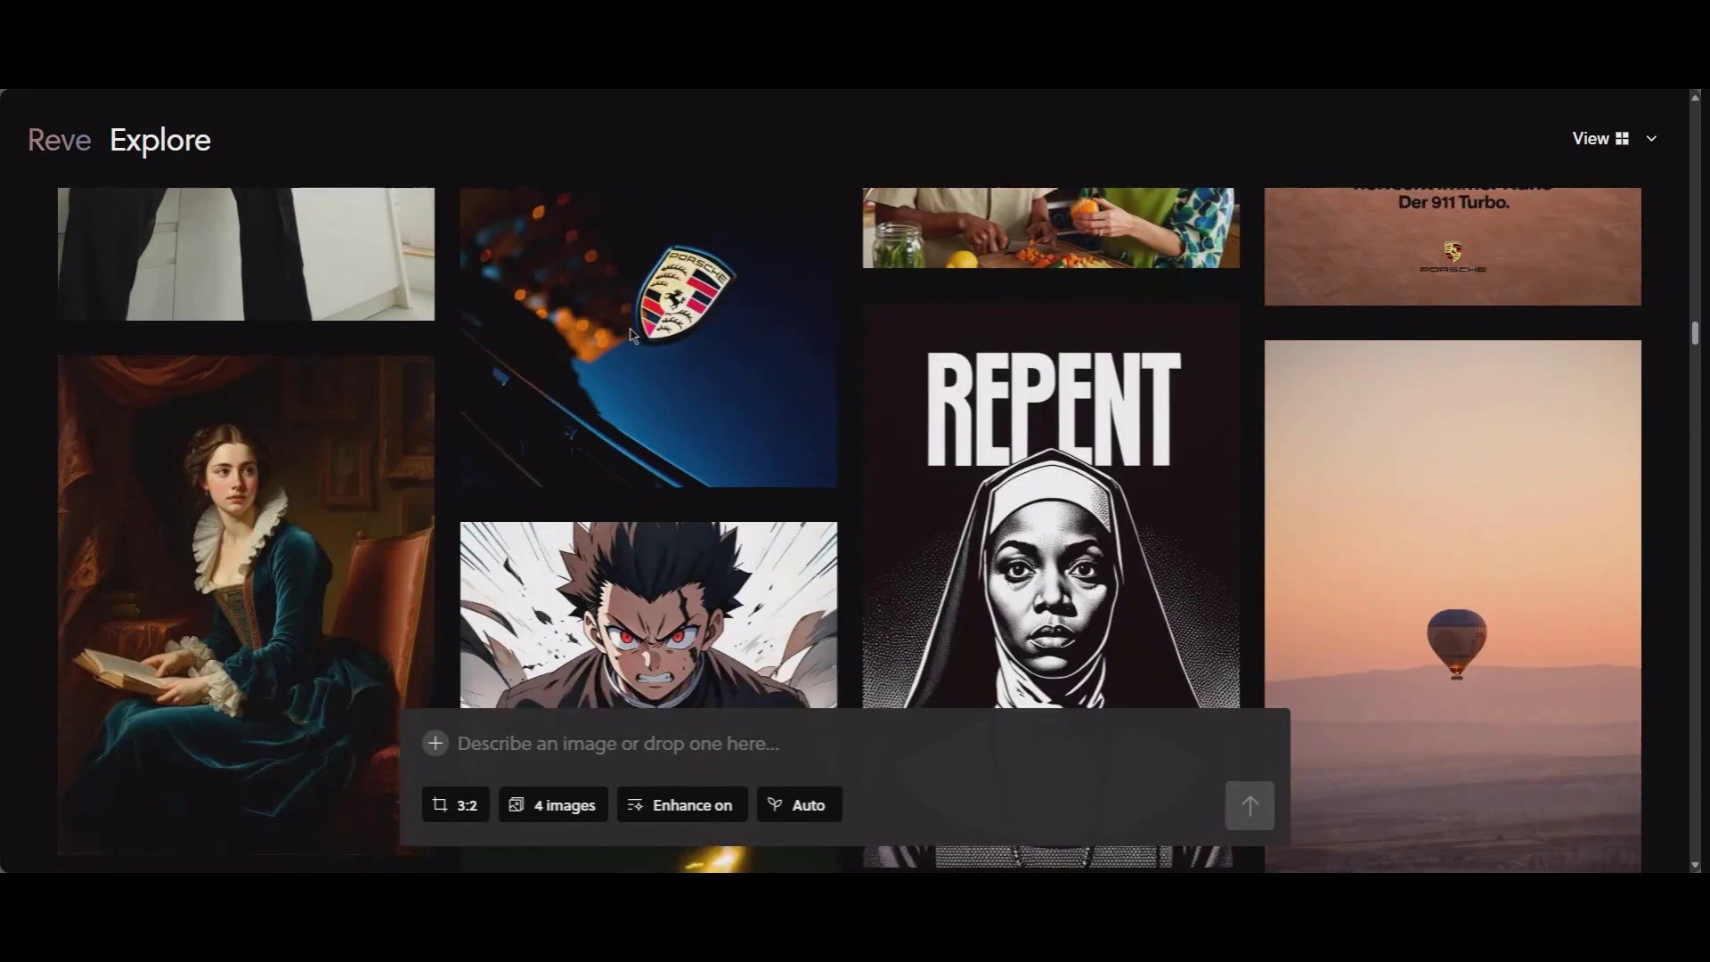
pyautogui.scroll(-8, 629, 332)
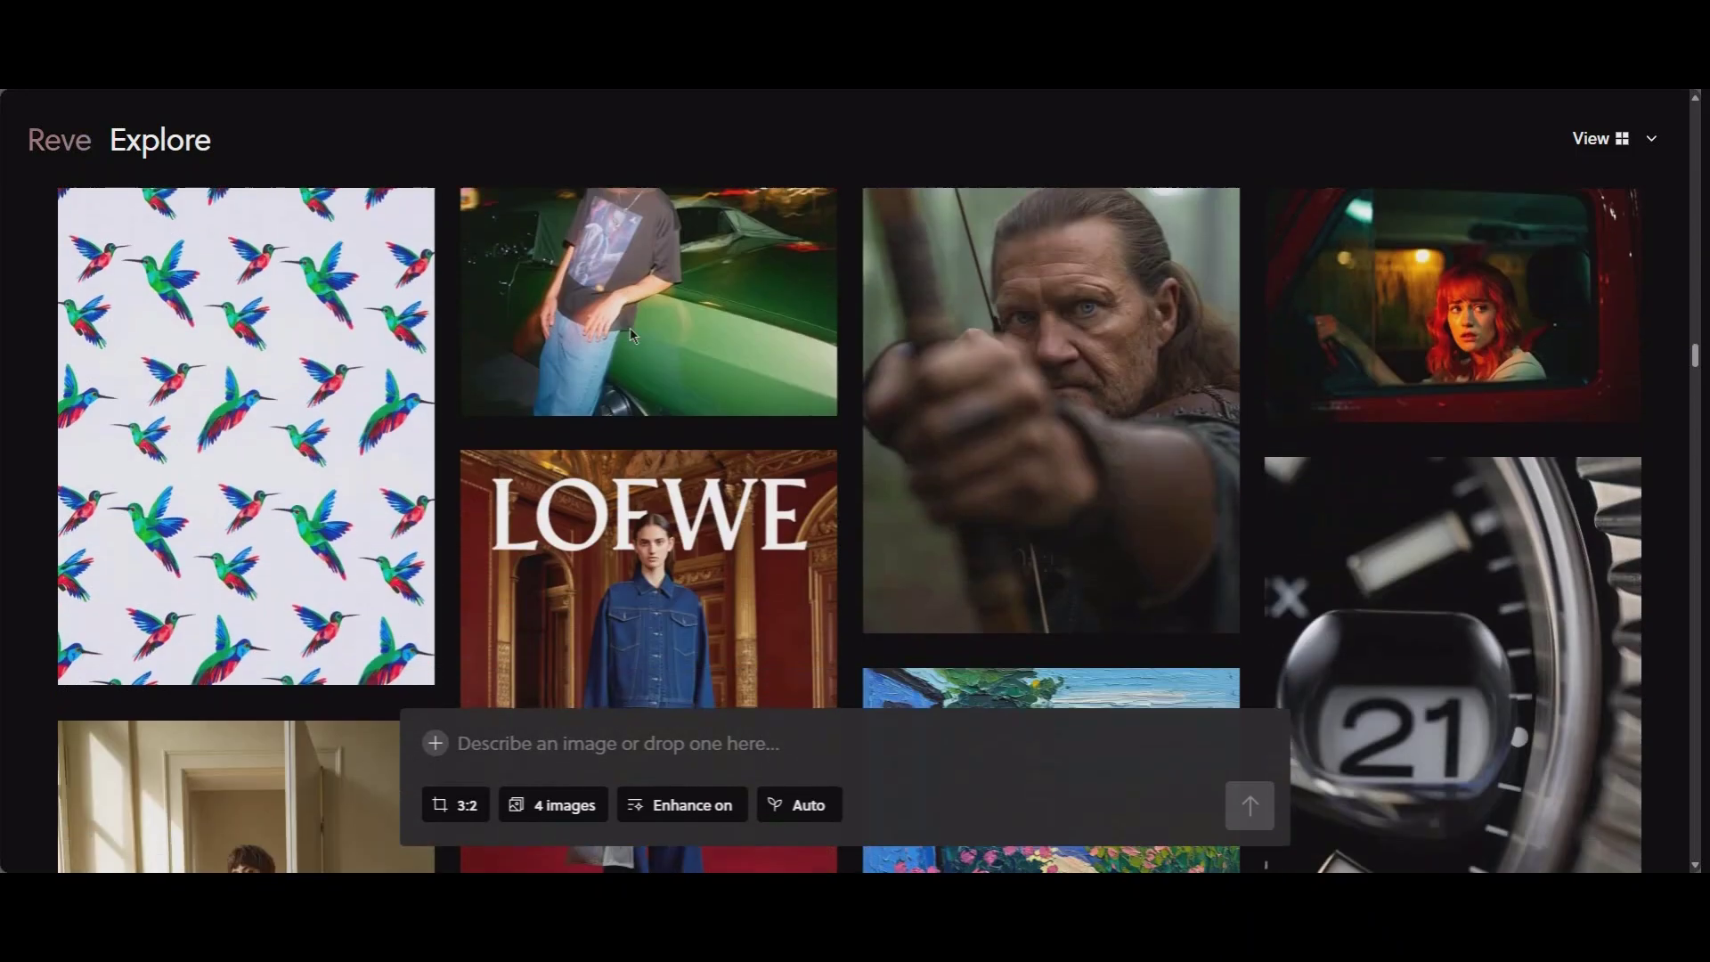
pyautogui.scroll(-14, 632, 333)
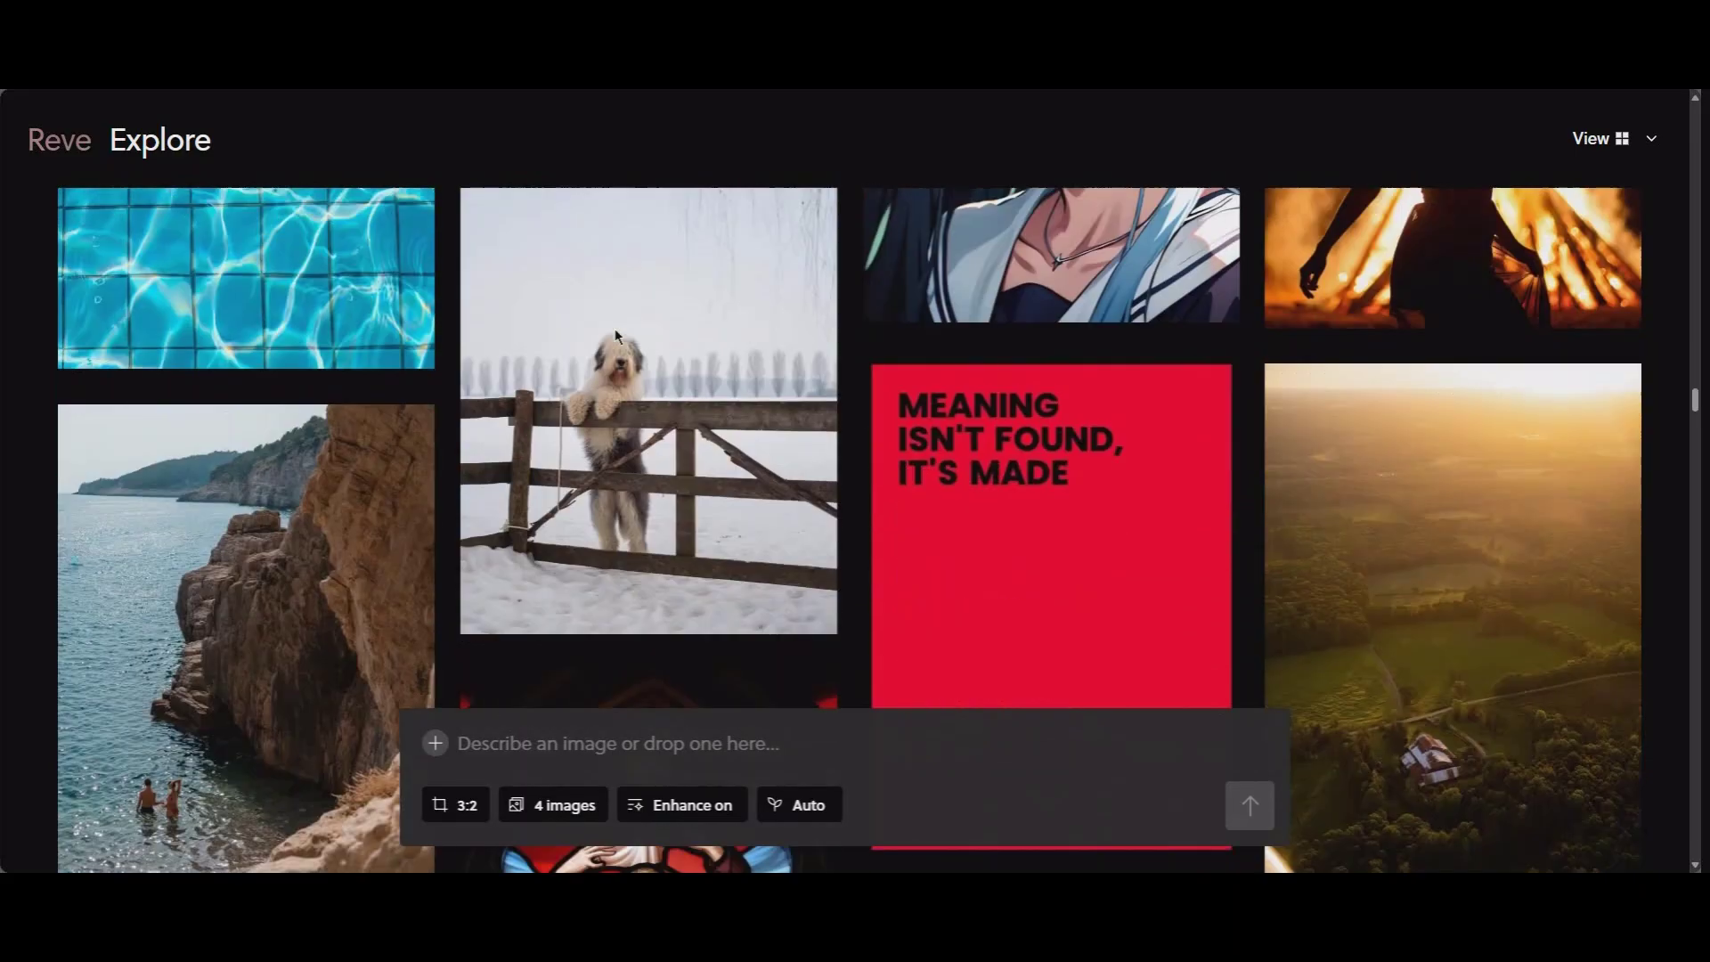
pyautogui.scroll(-14, 612, 334)
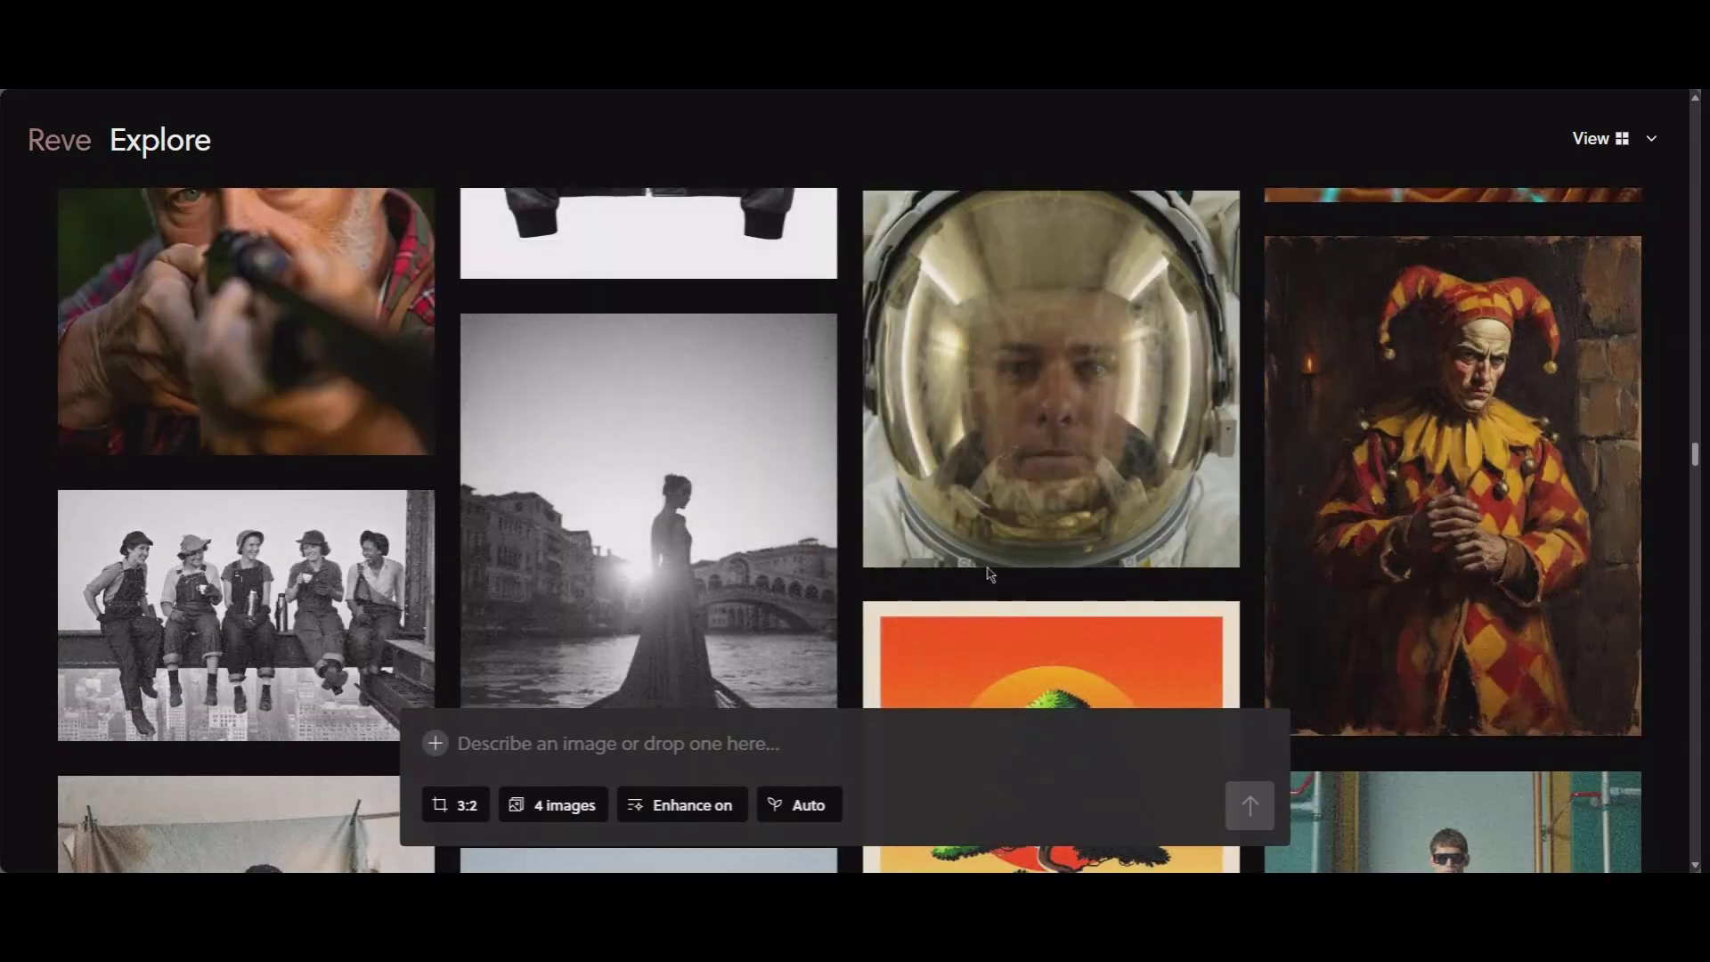
pyautogui.scroll(8, 956, 552)
pyautogui.scroll(15, 956, 552)
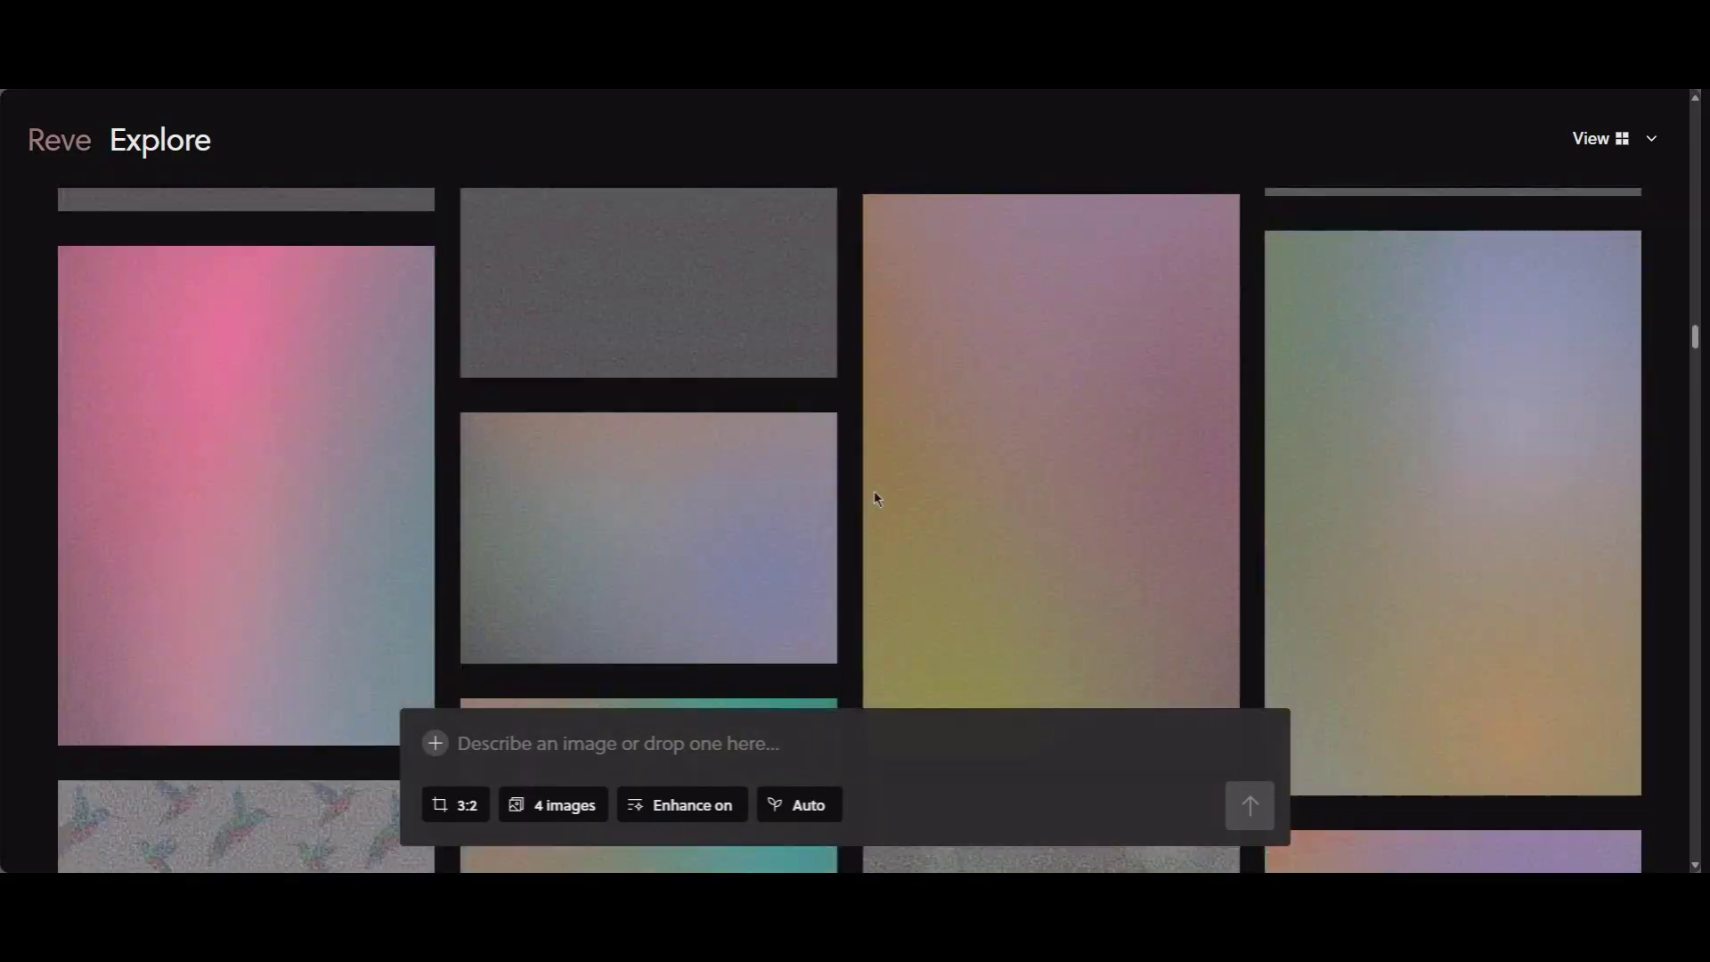
pyautogui.scroll(10, 812, 420)
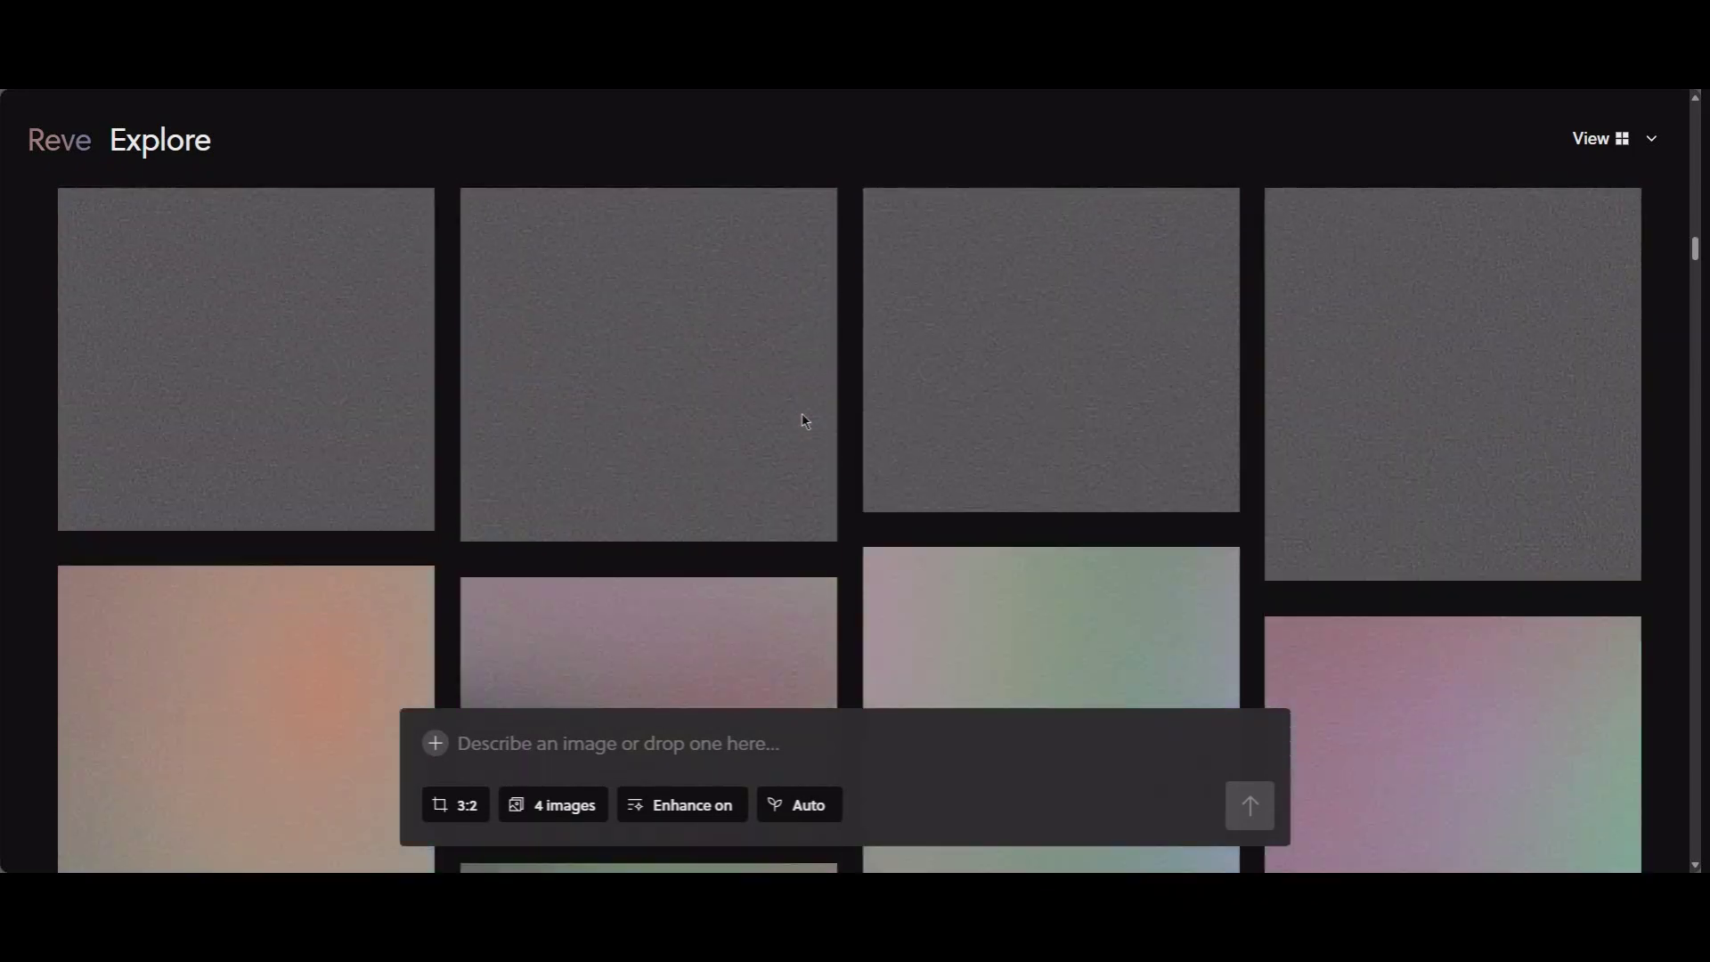
pyautogui.scroll(10, 721, 223)
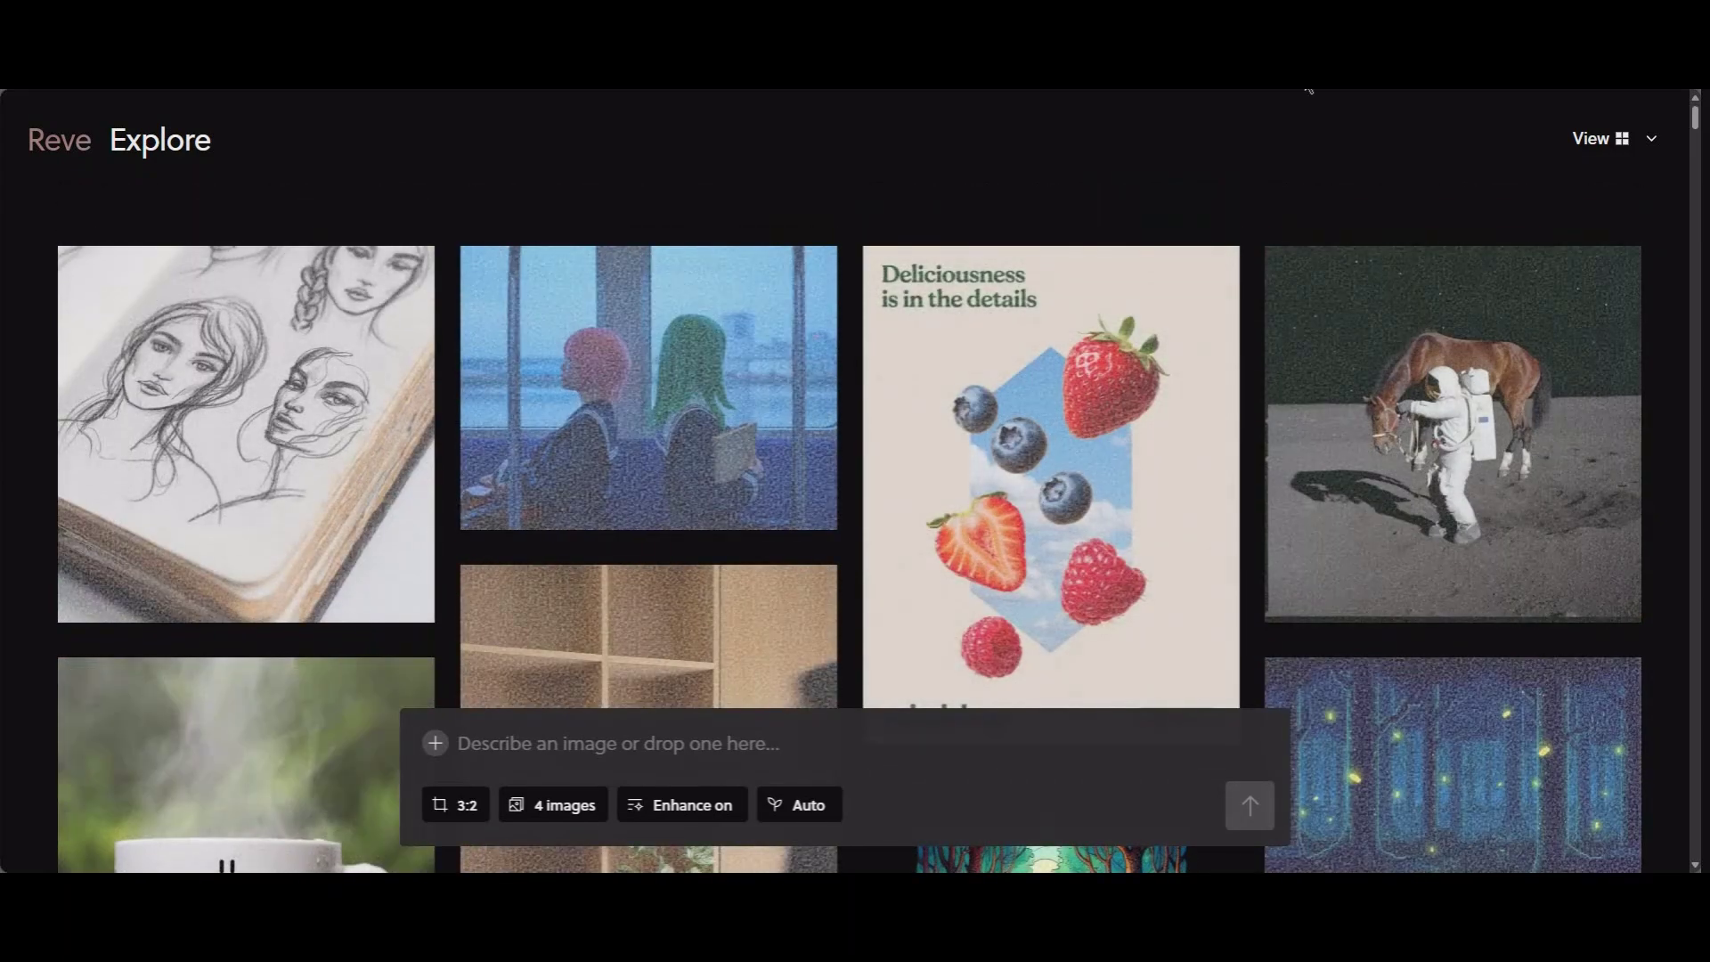
# Examine the Account page's daily free images, credits, credit purchase, password and connected account settings
pyautogui.moveTo(149, 145)
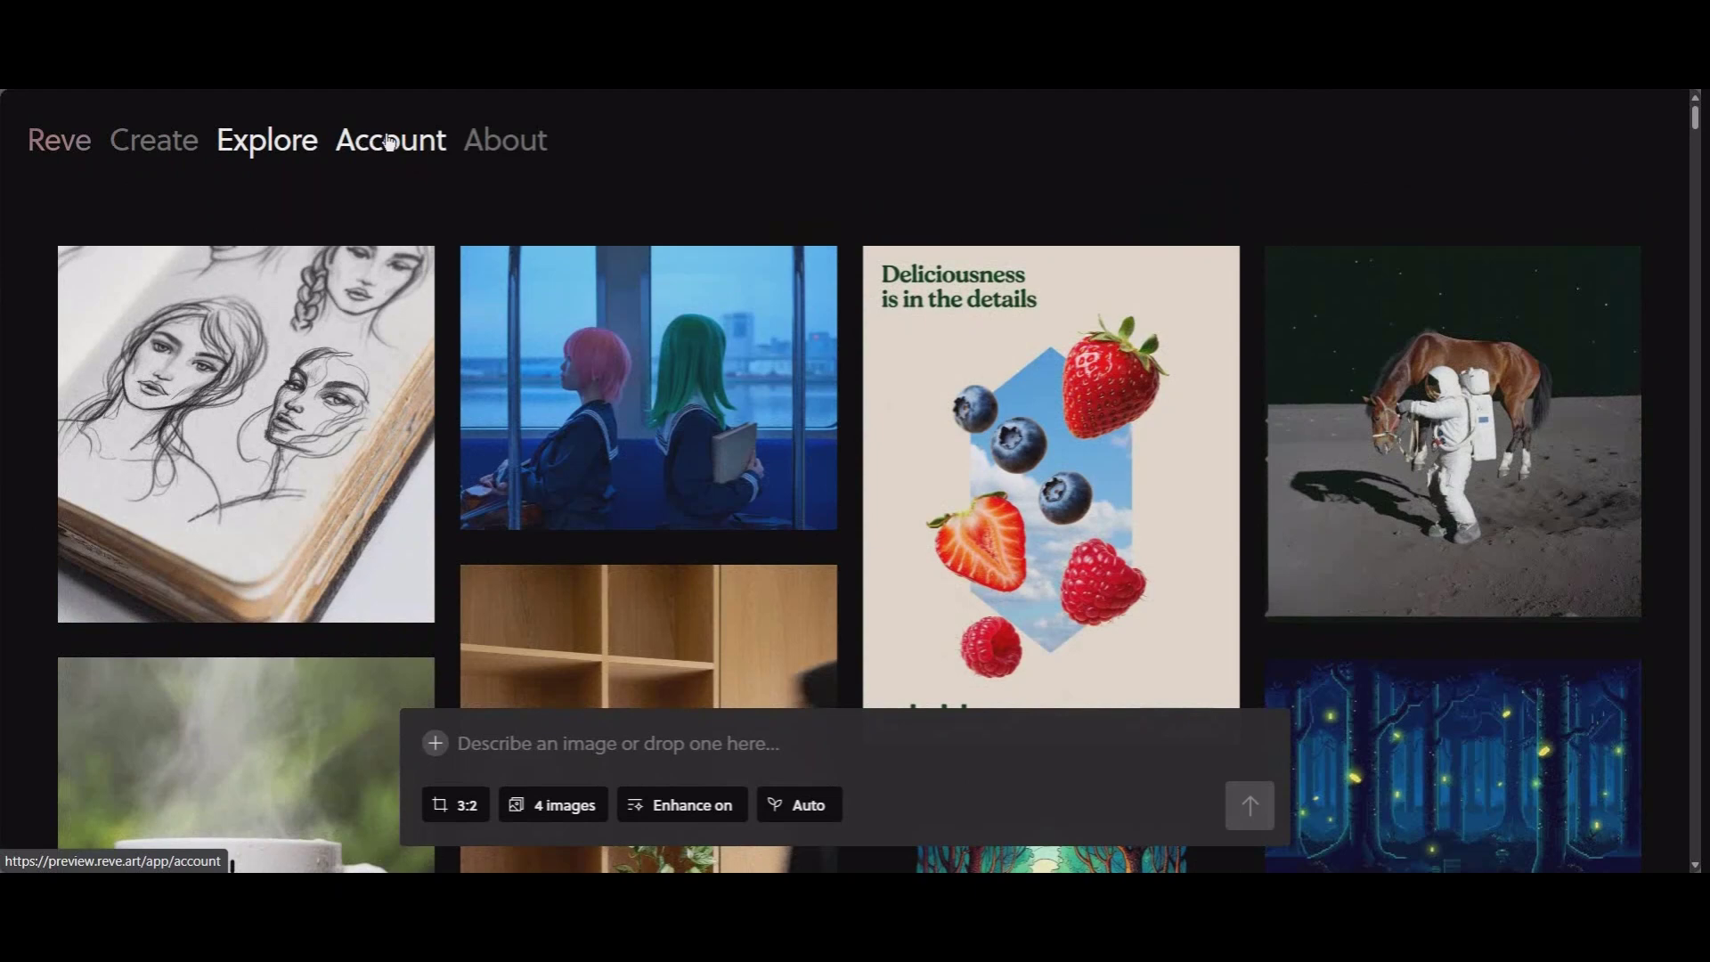
pyautogui.click(385, 142)
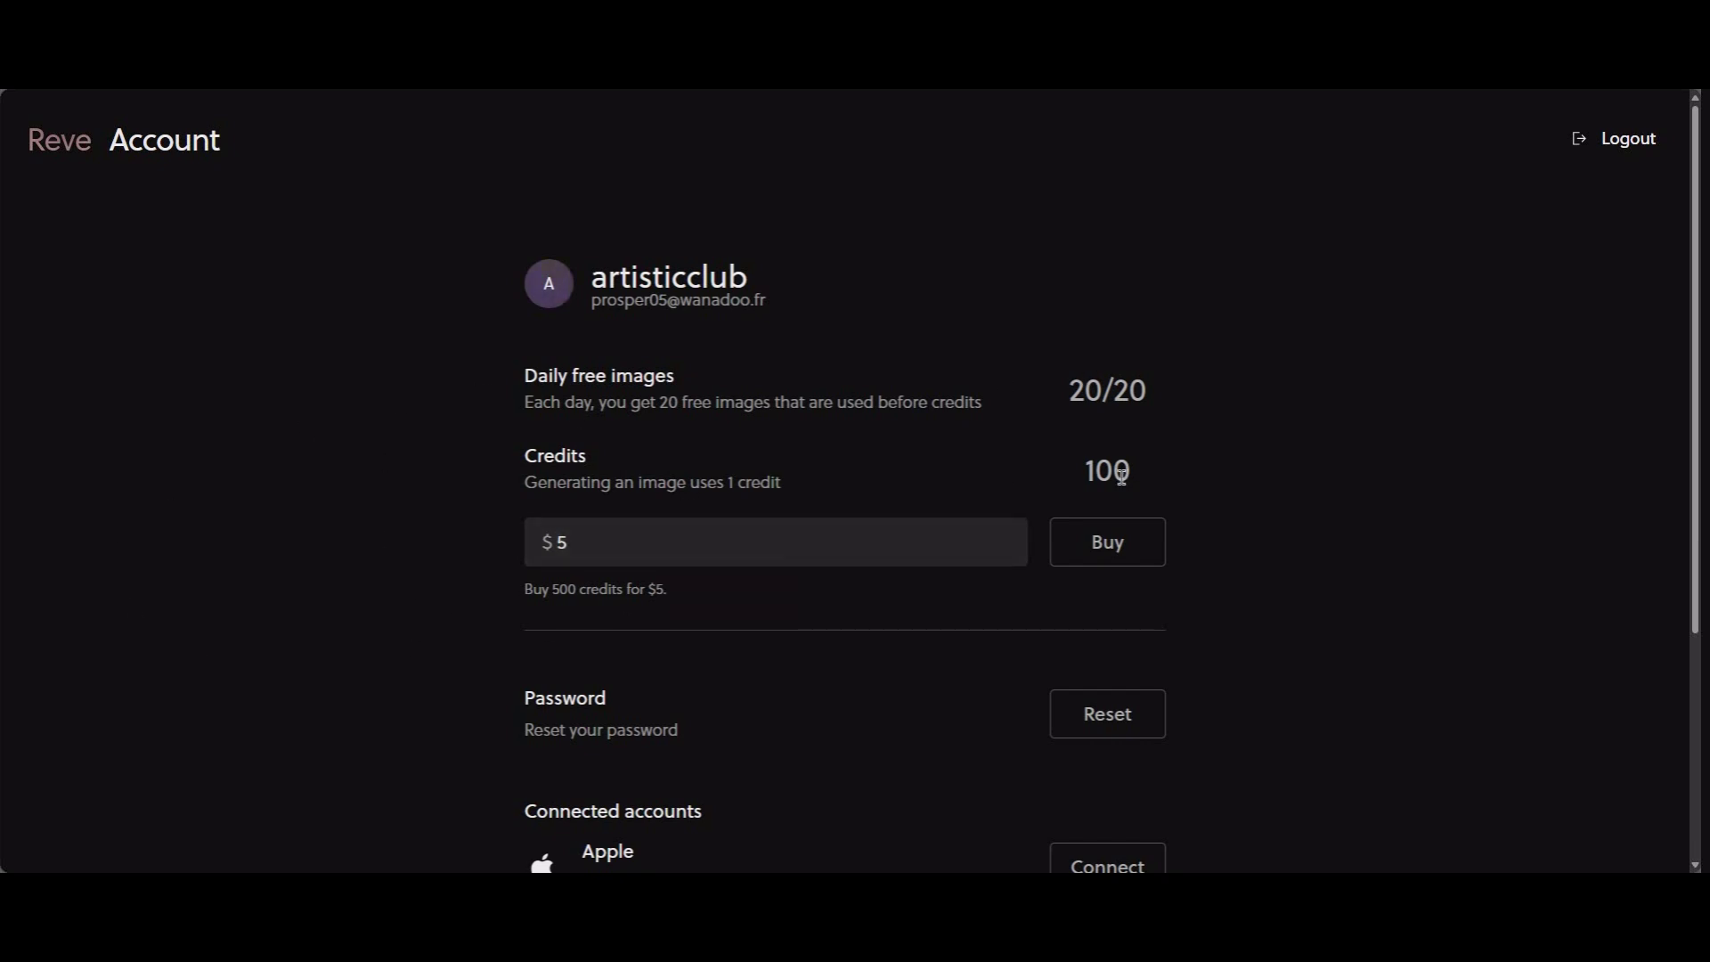
pyautogui.moveTo(1087, 482); pyautogui.dragTo(1172, 478)
pyautogui.click(1240, 446)
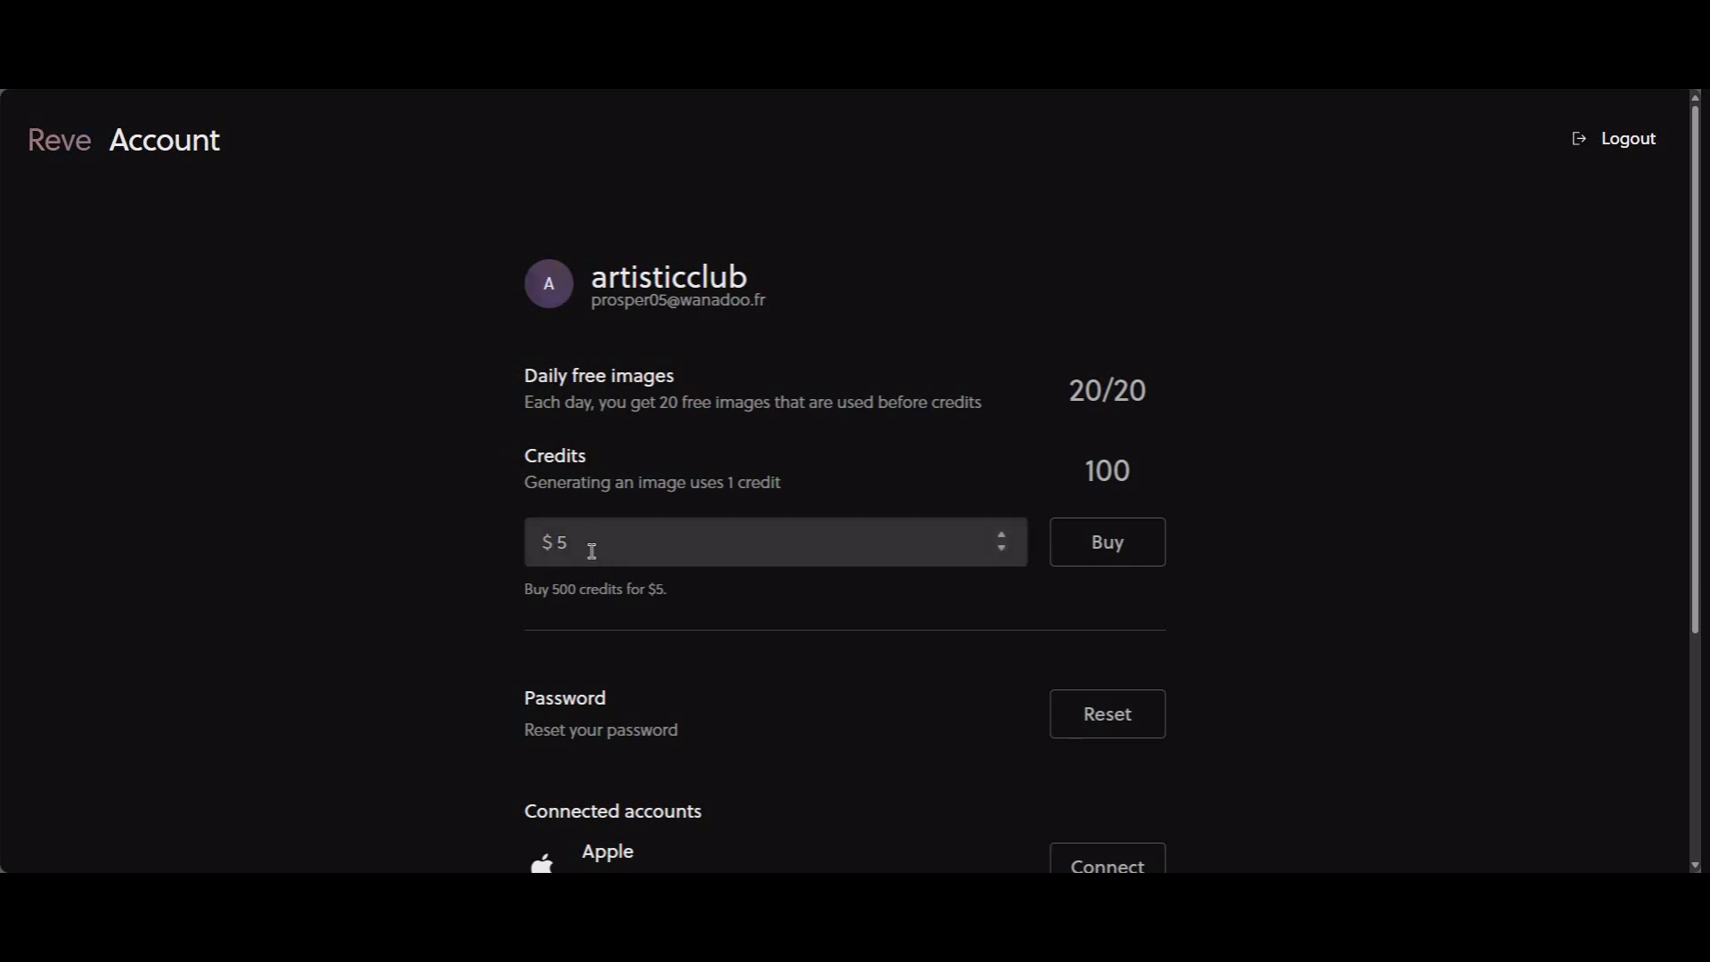
pyautogui.scroll(-1, 690, 554)
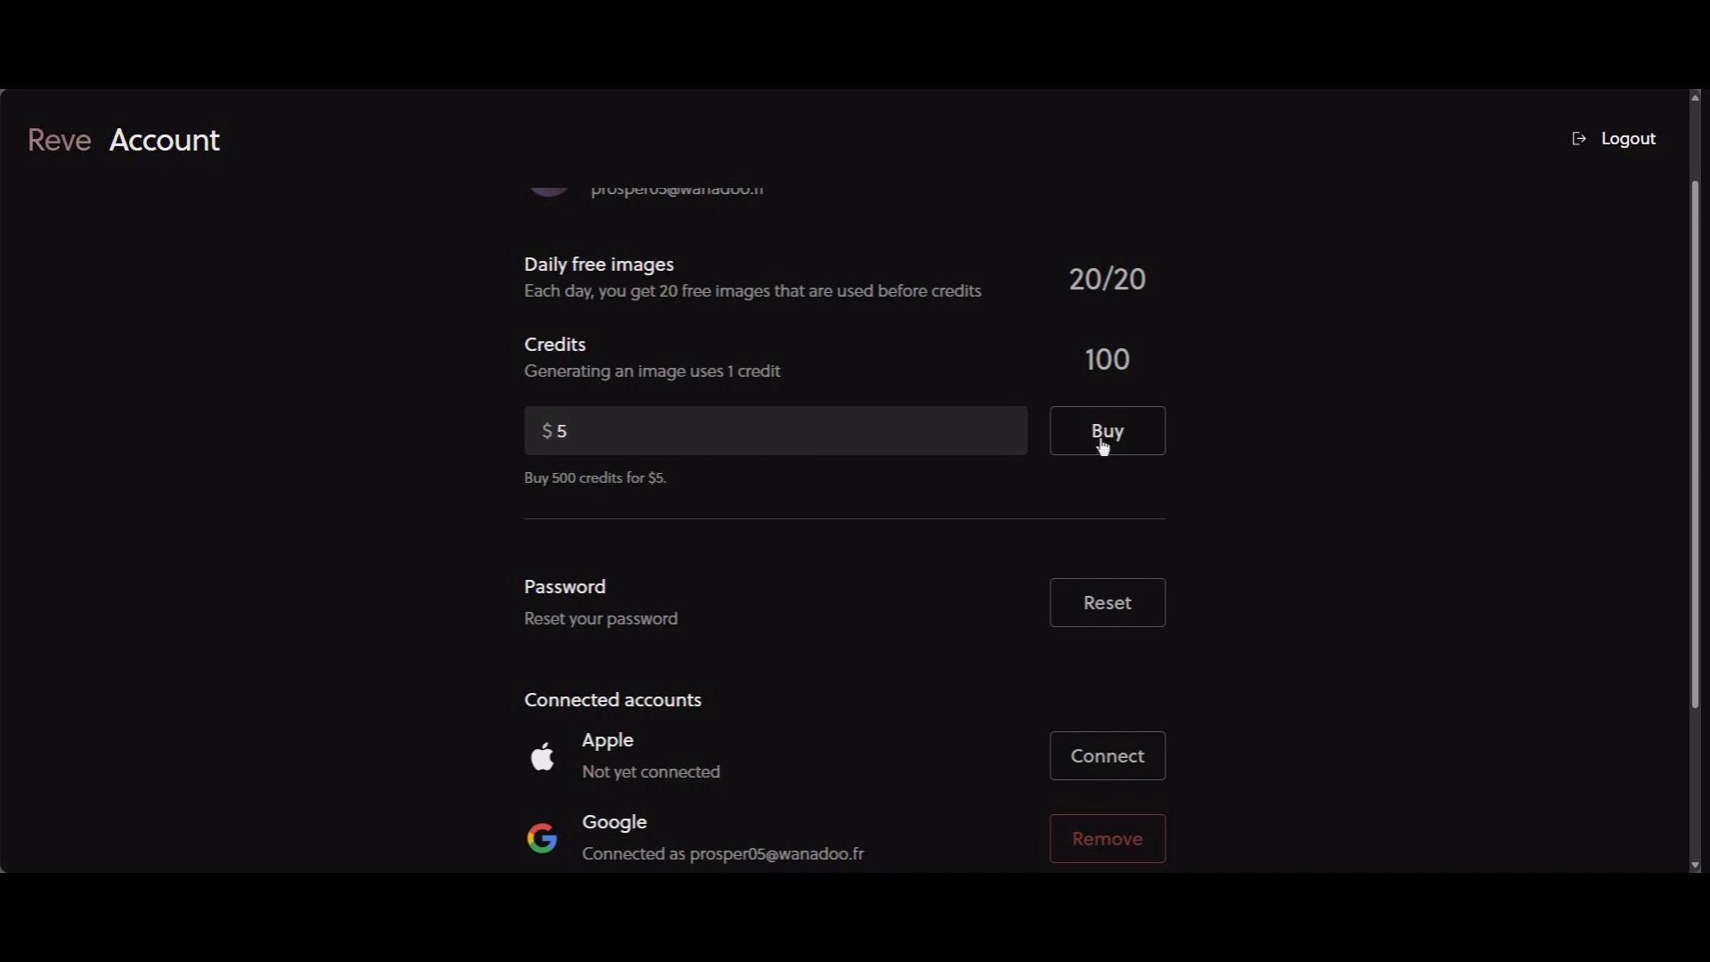
pyautogui.scroll(-3, 810, 529)
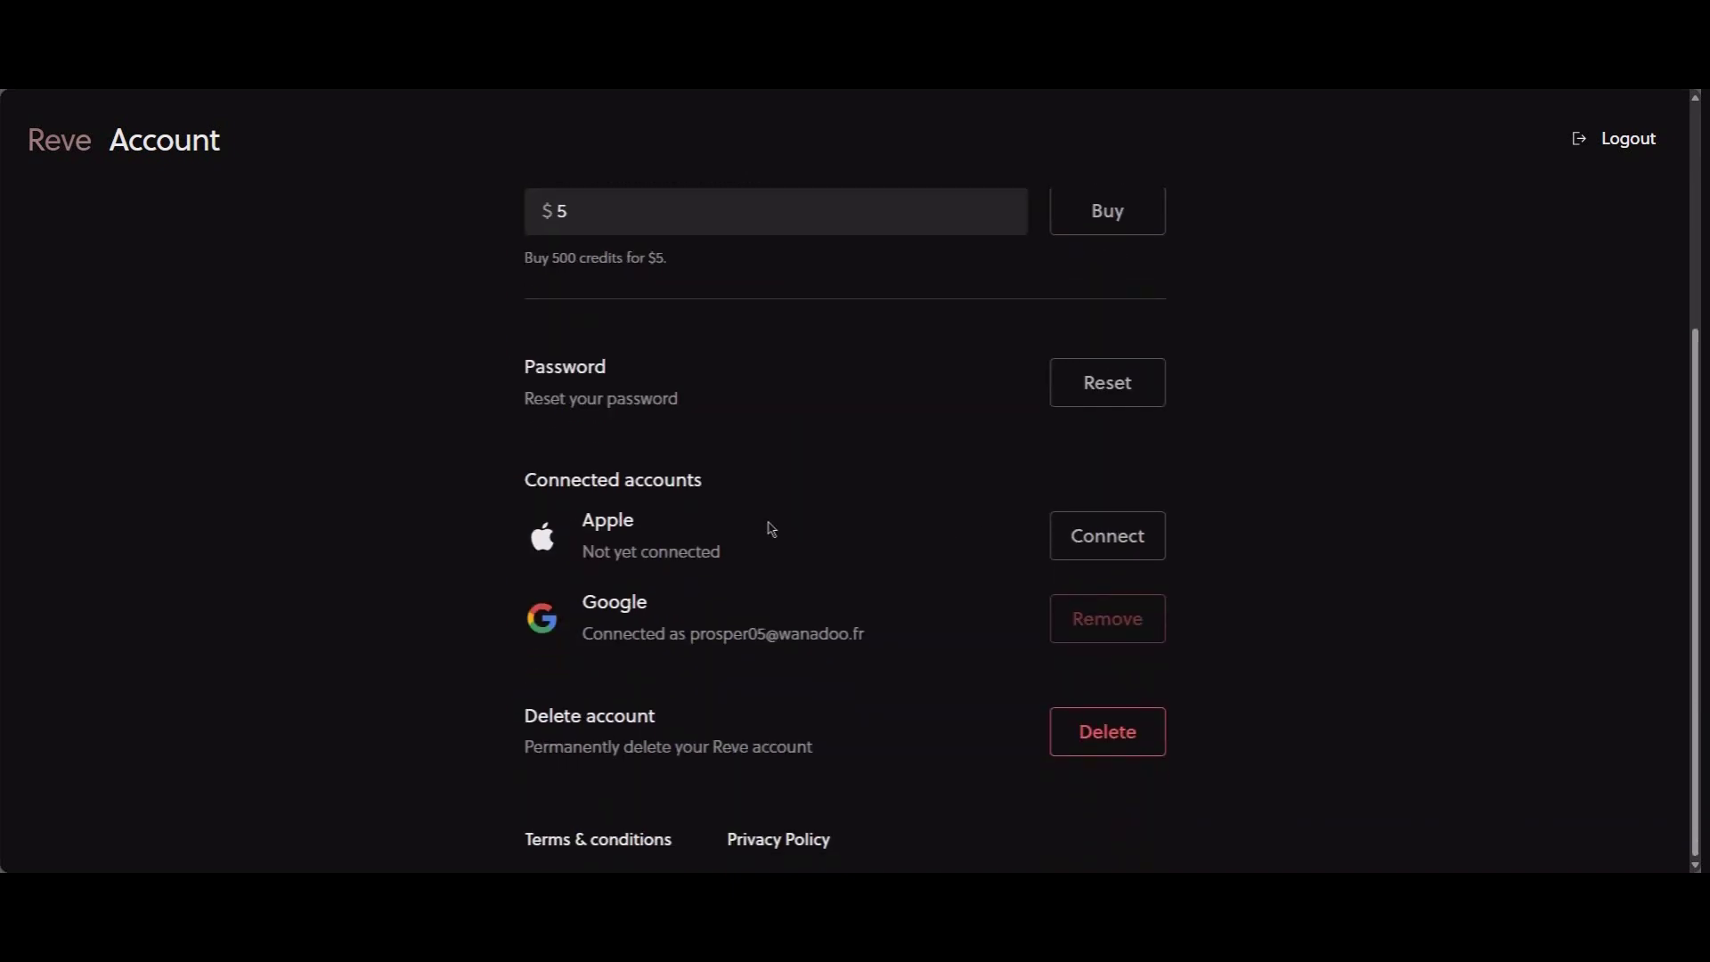
pyautogui.scroll(3, 836, 541)
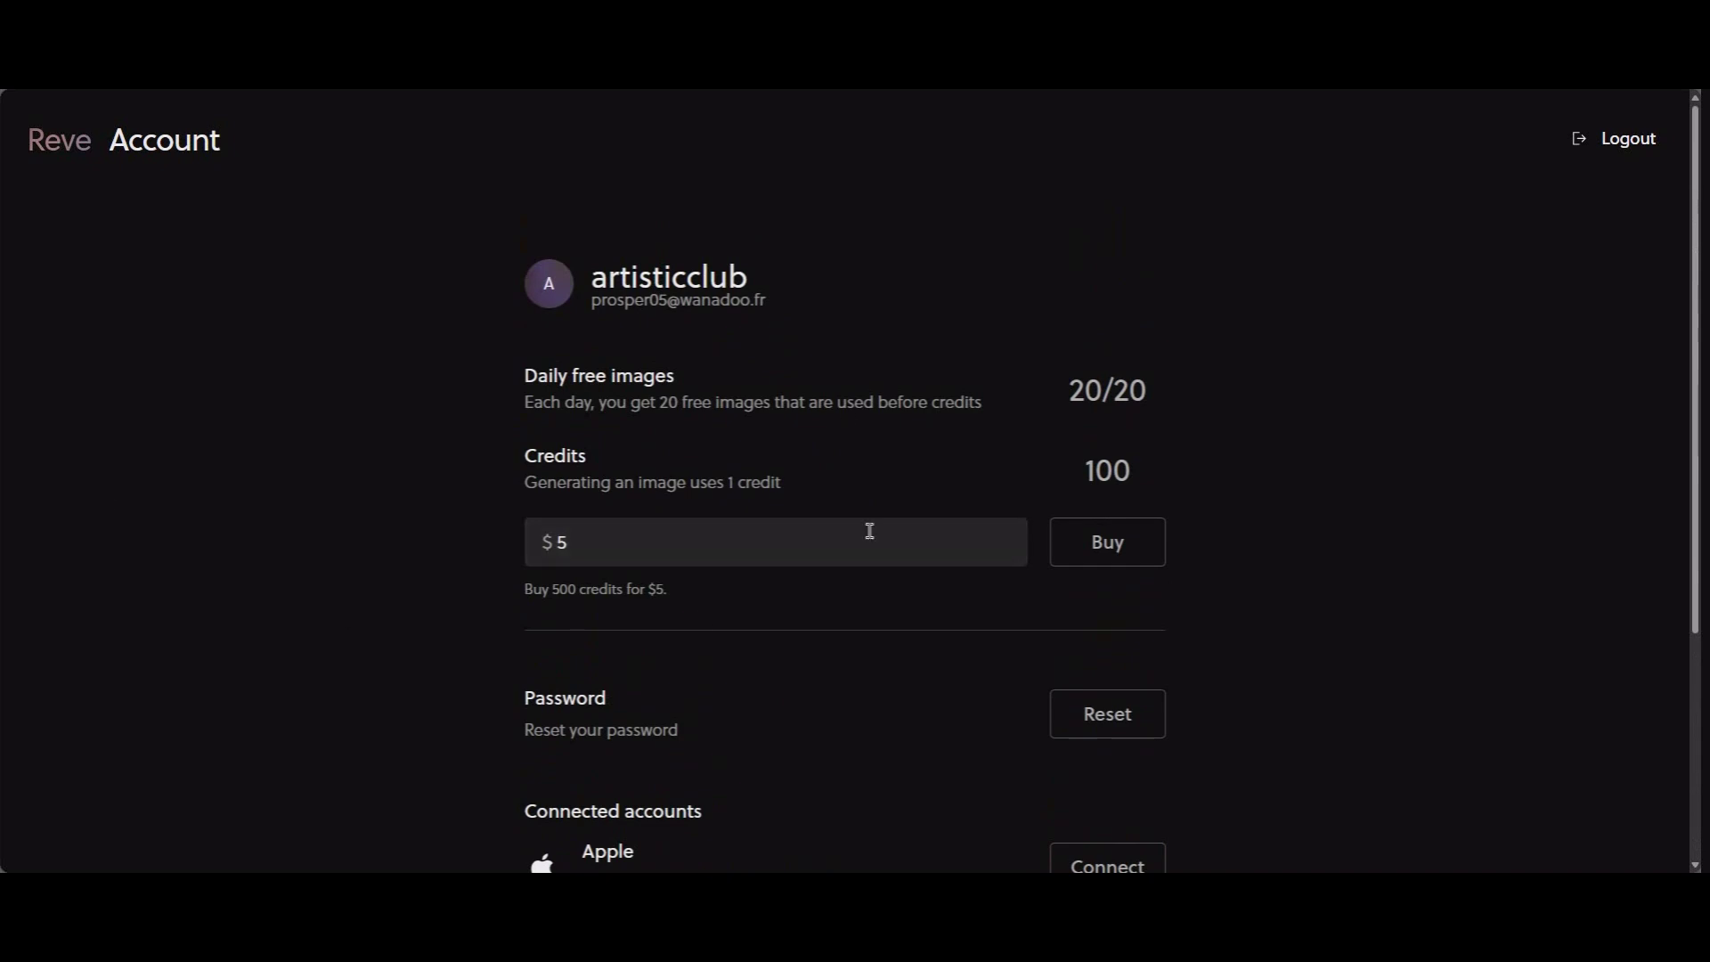
# Read the About page's description of Reve AI and its first release, Reve Image
pyautogui.moveTo(182, 145)
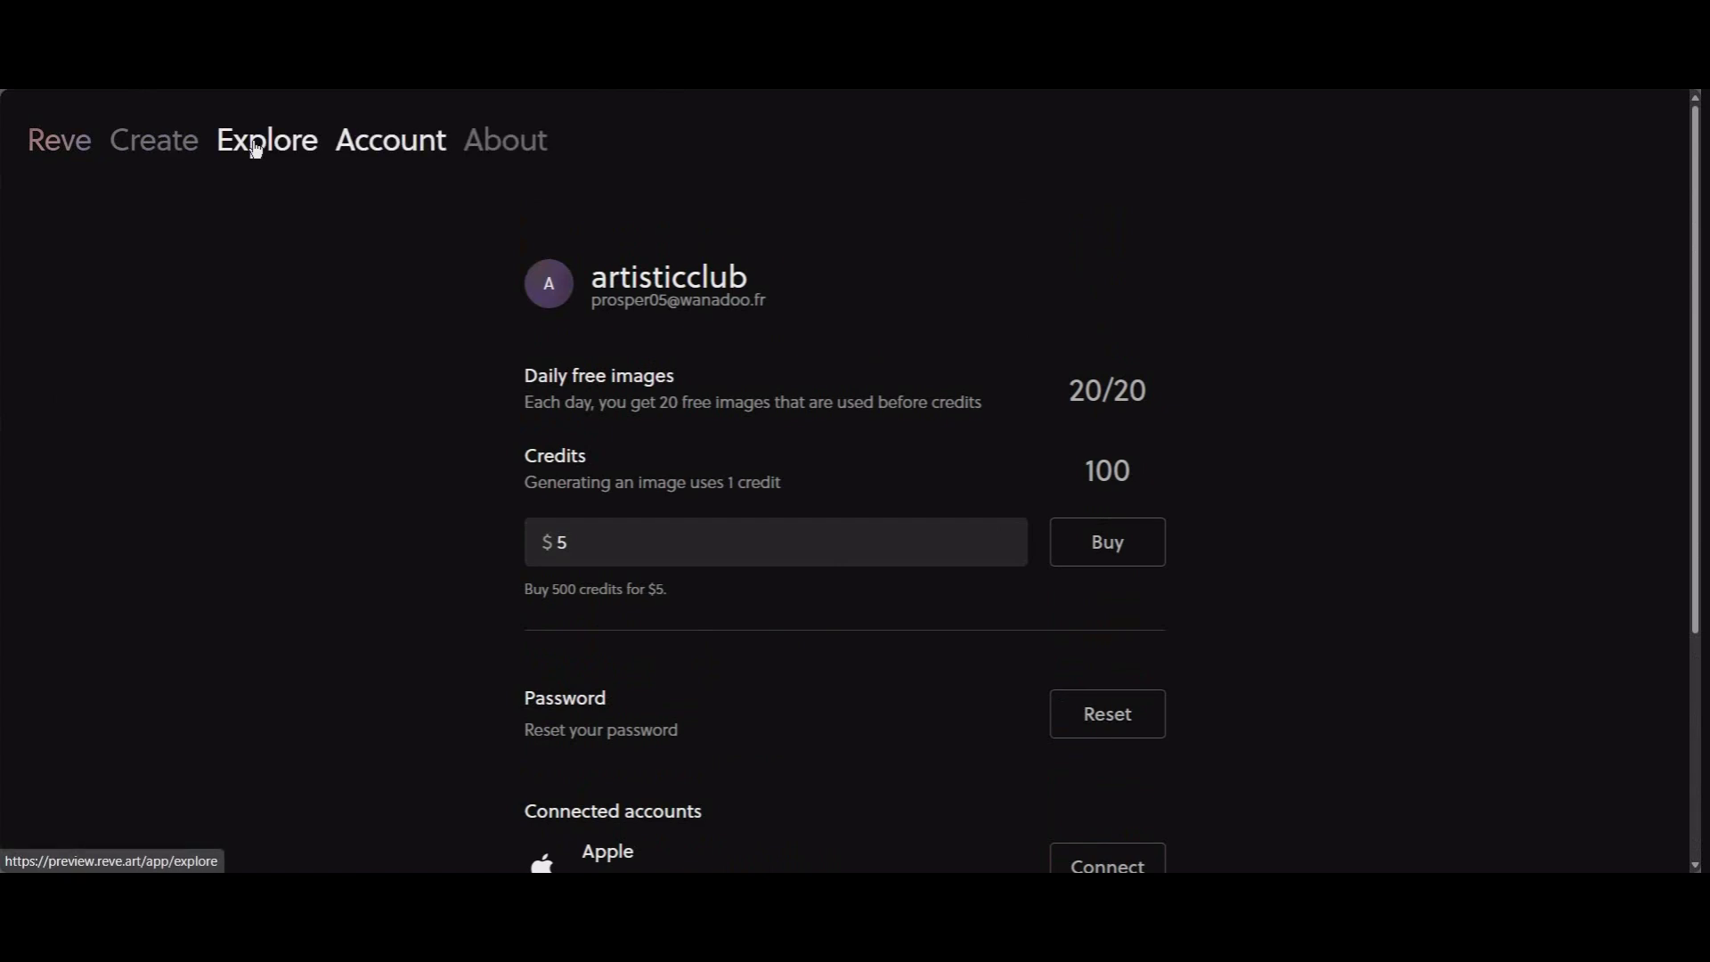
pyautogui.click(511, 147)
pyautogui.scroll(-1, 746, 473)
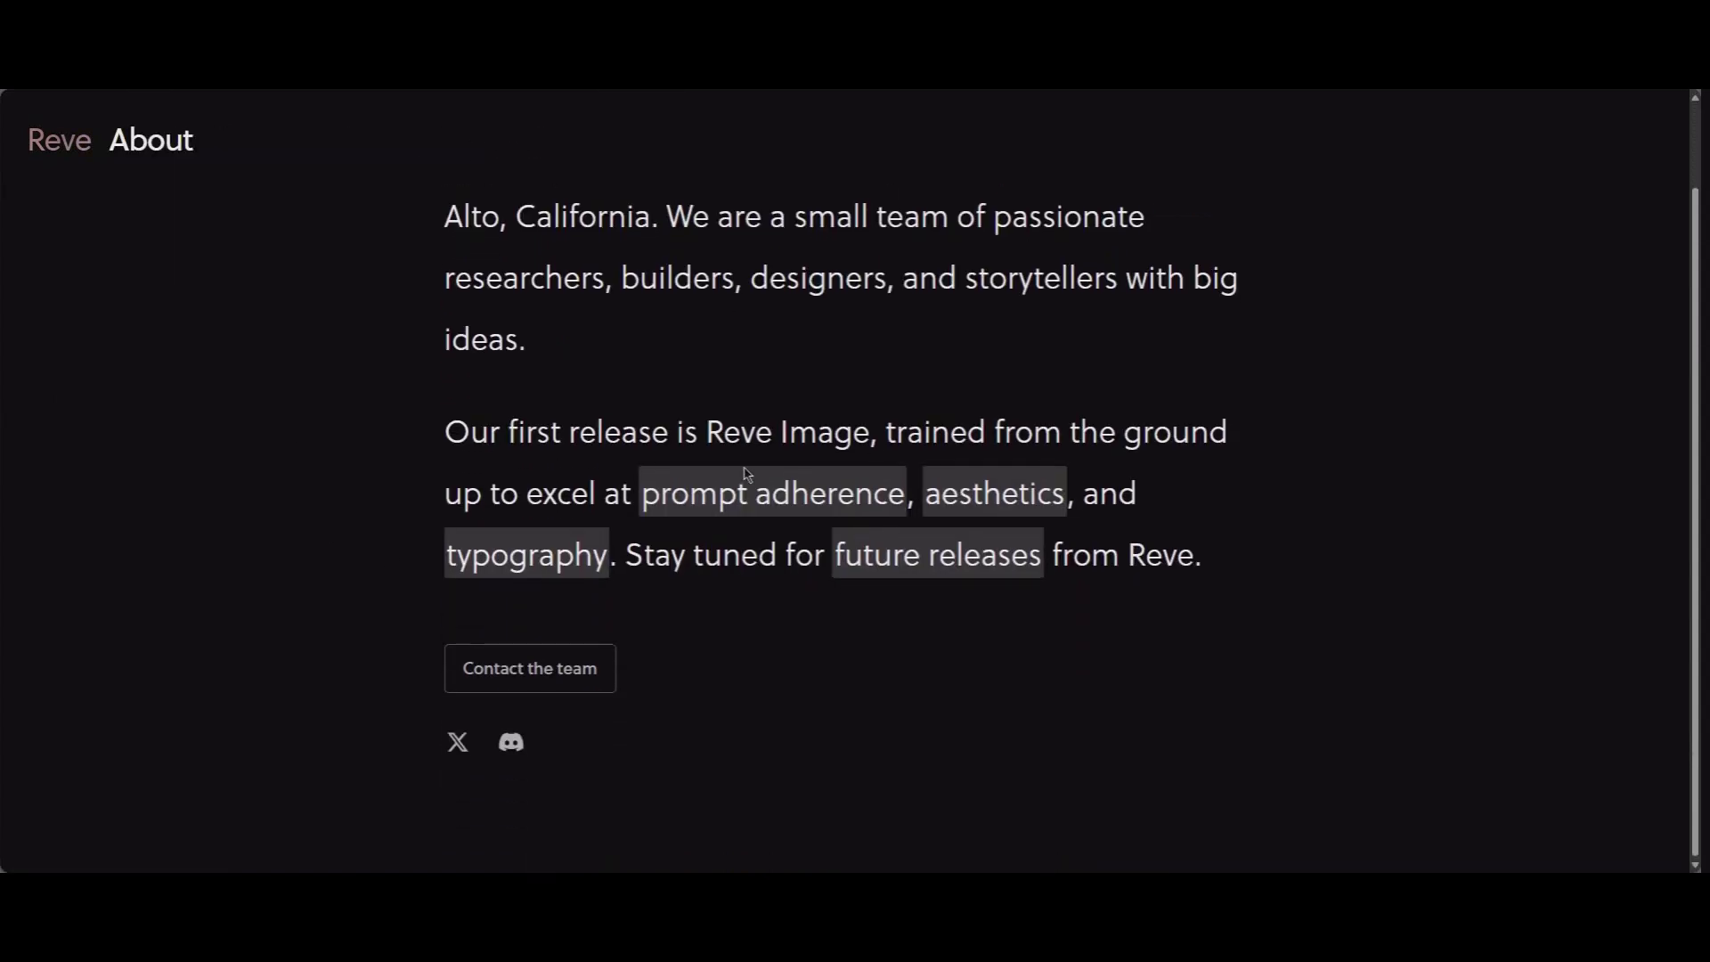
pyautogui.scroll(1, 917, 588)
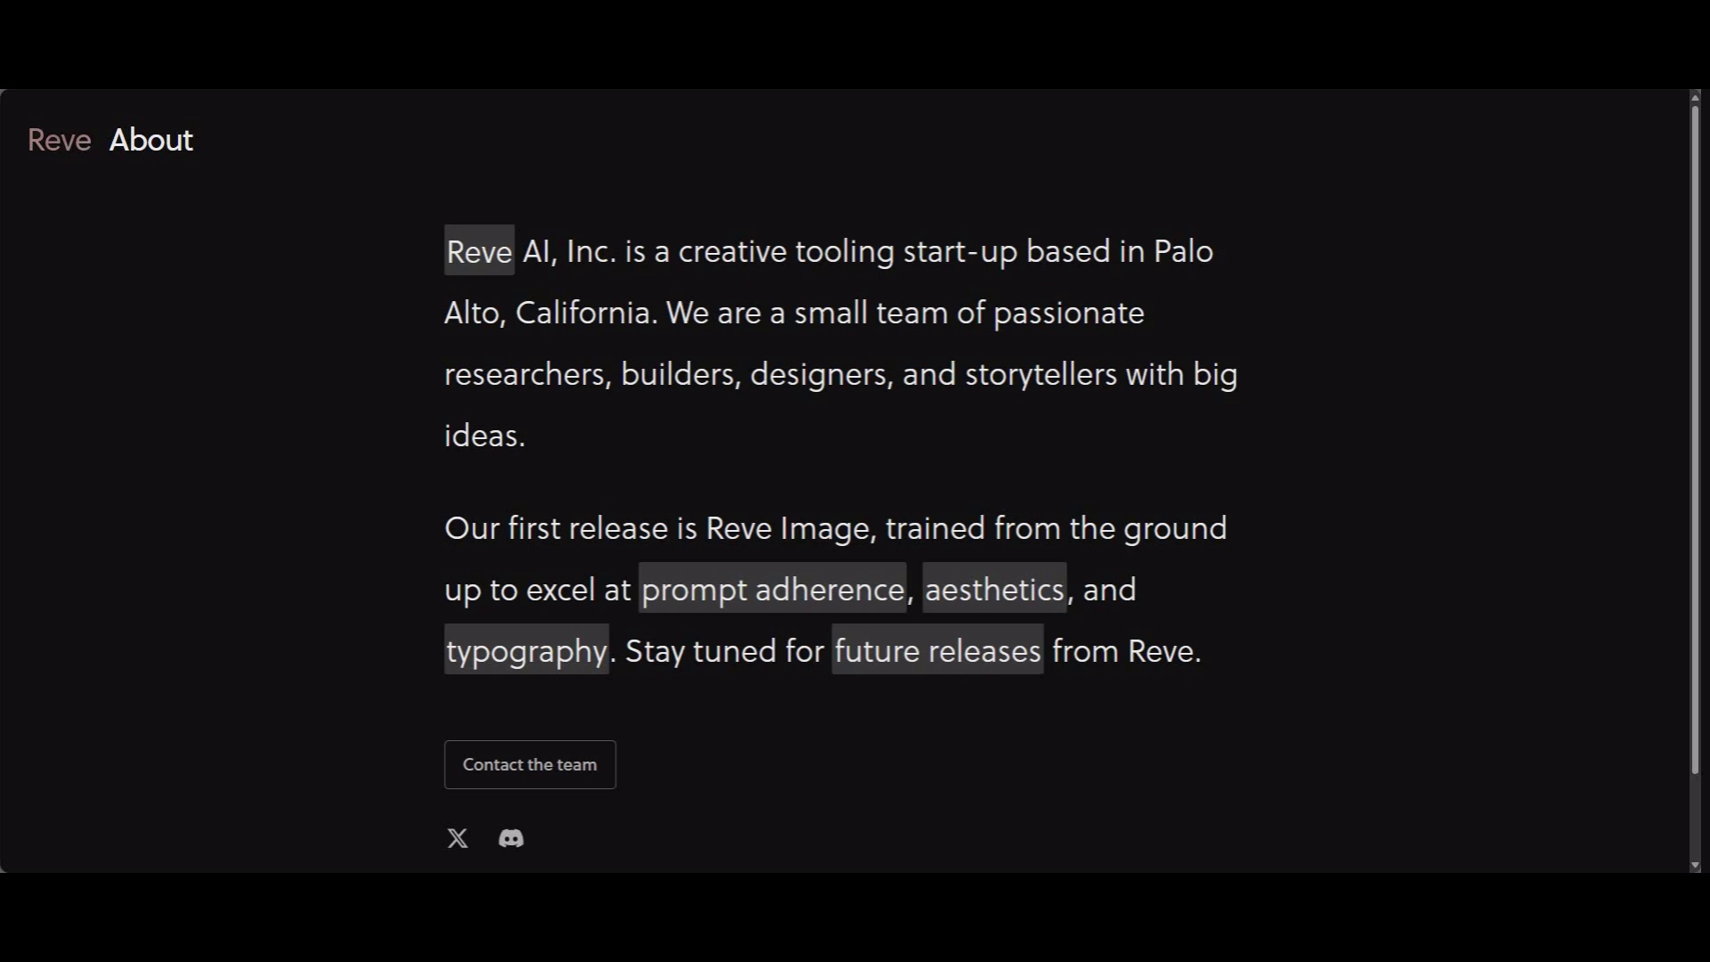
pyautogui.click(460, 839)
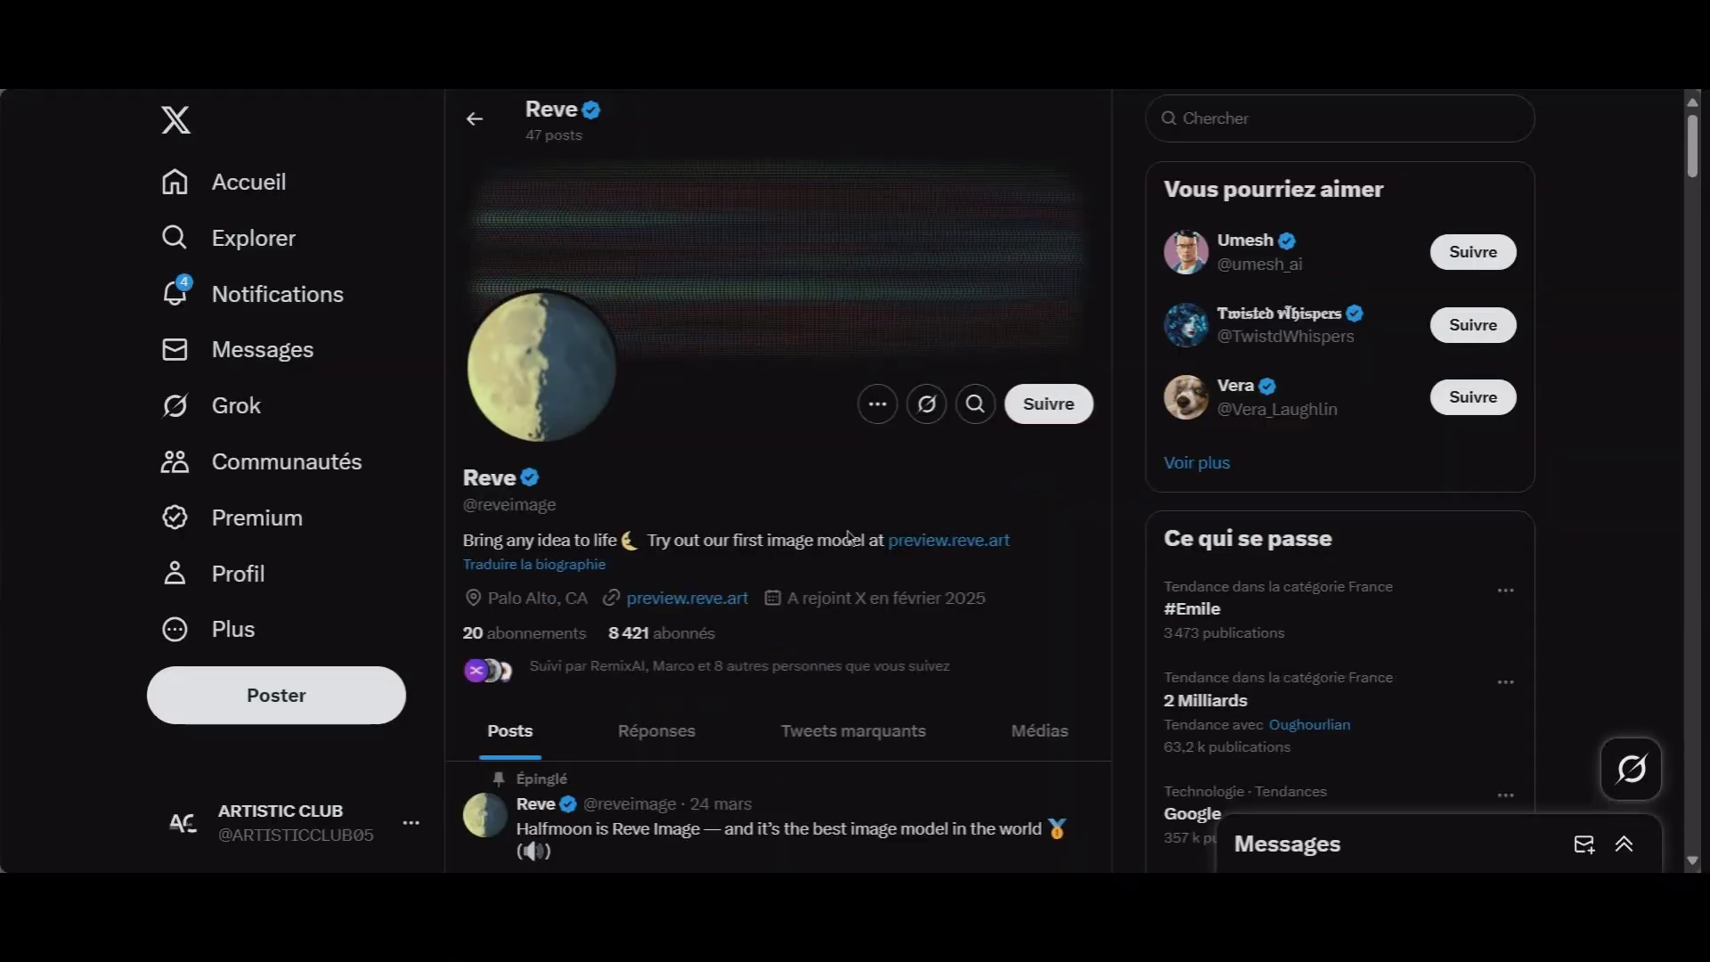
pyautogui.click(1048, 403)
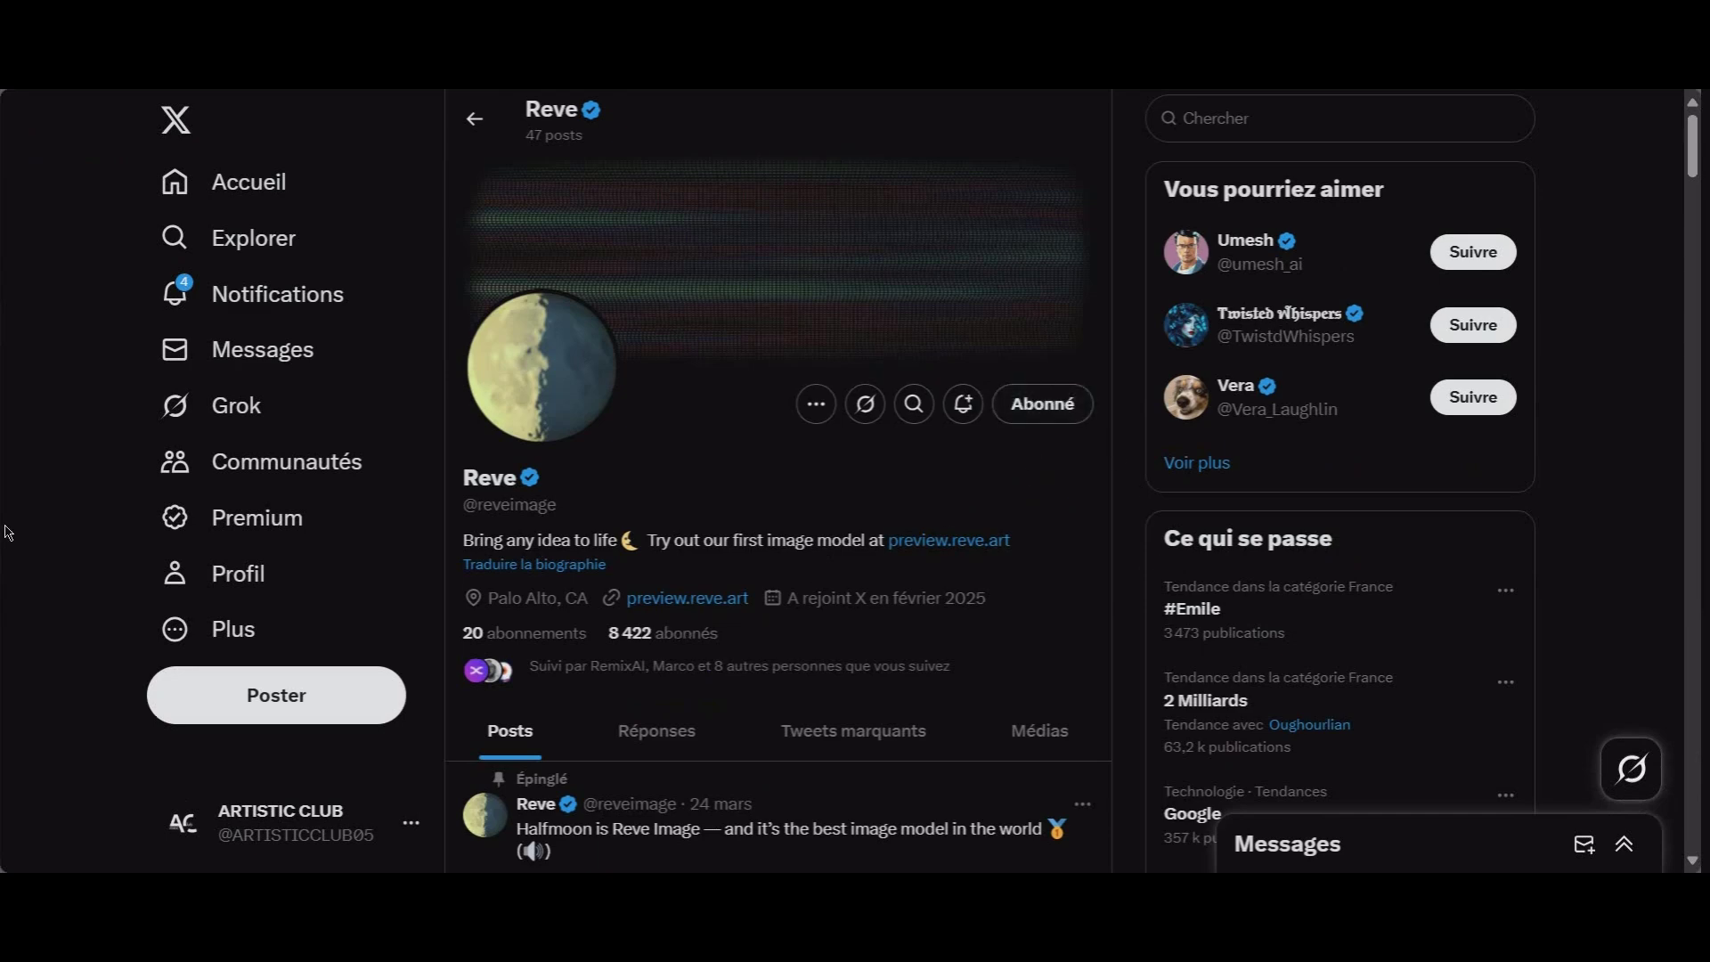
# Browse the posts on Reve's X profile, including its reposts and examples made from Reve images
pyautogui.scroll(-10, 660, 435)
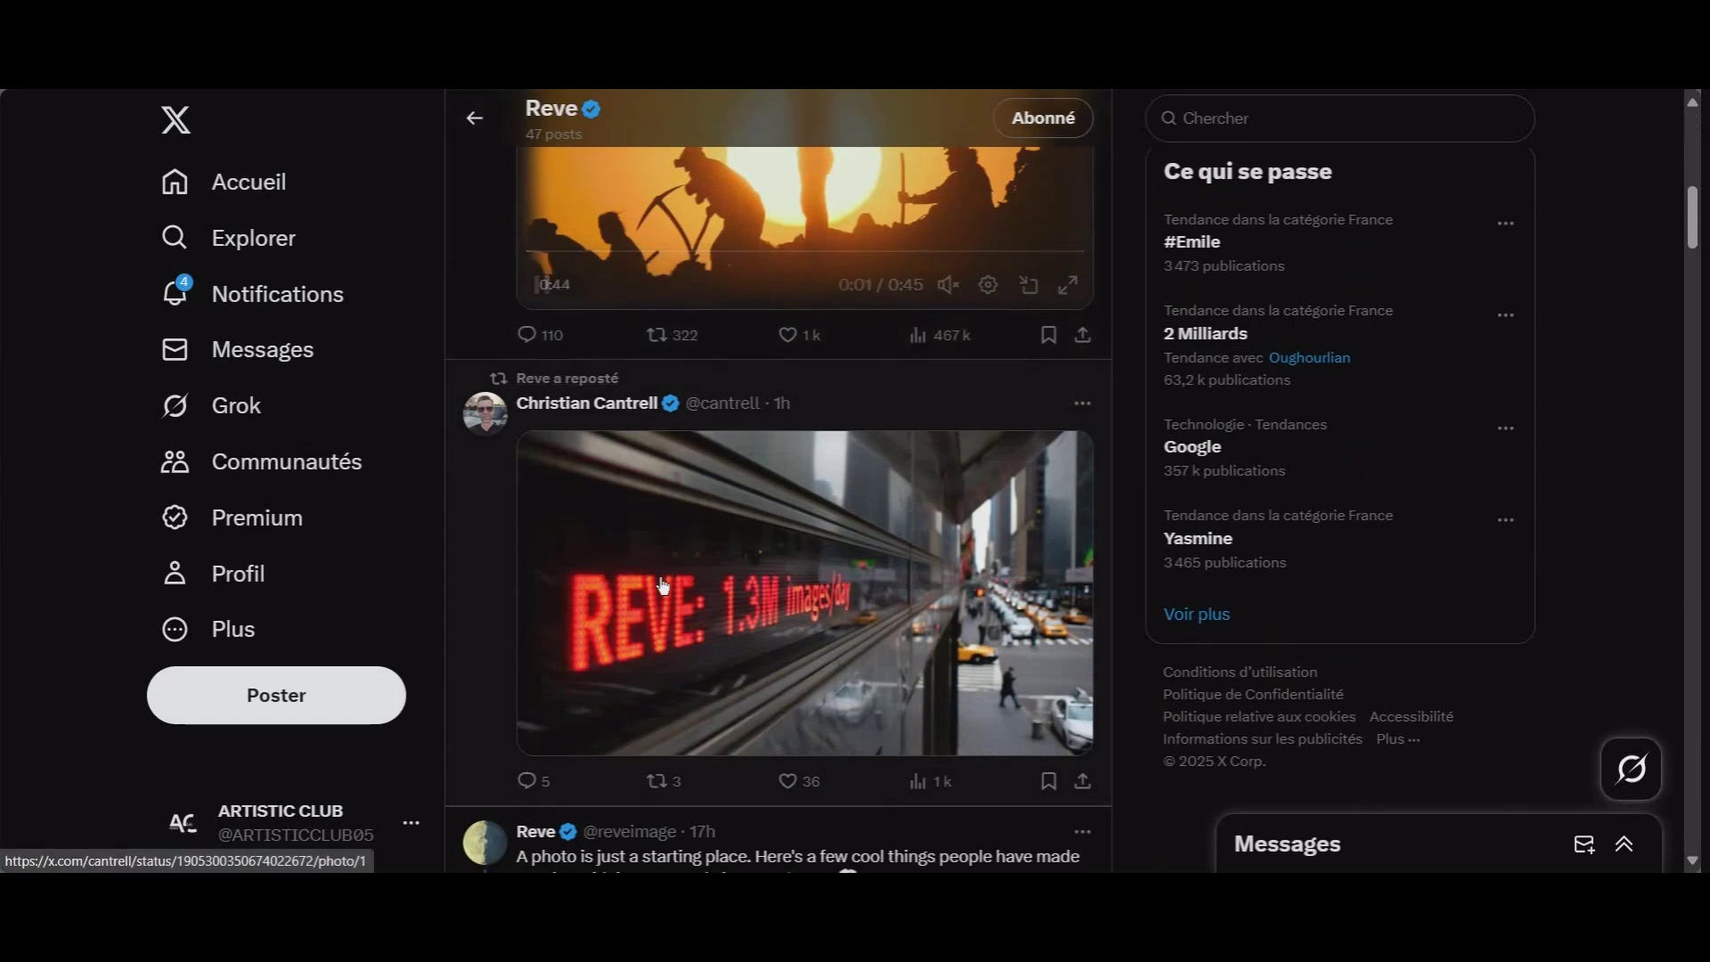
pyautogui.scroll(-10, 693, 461)
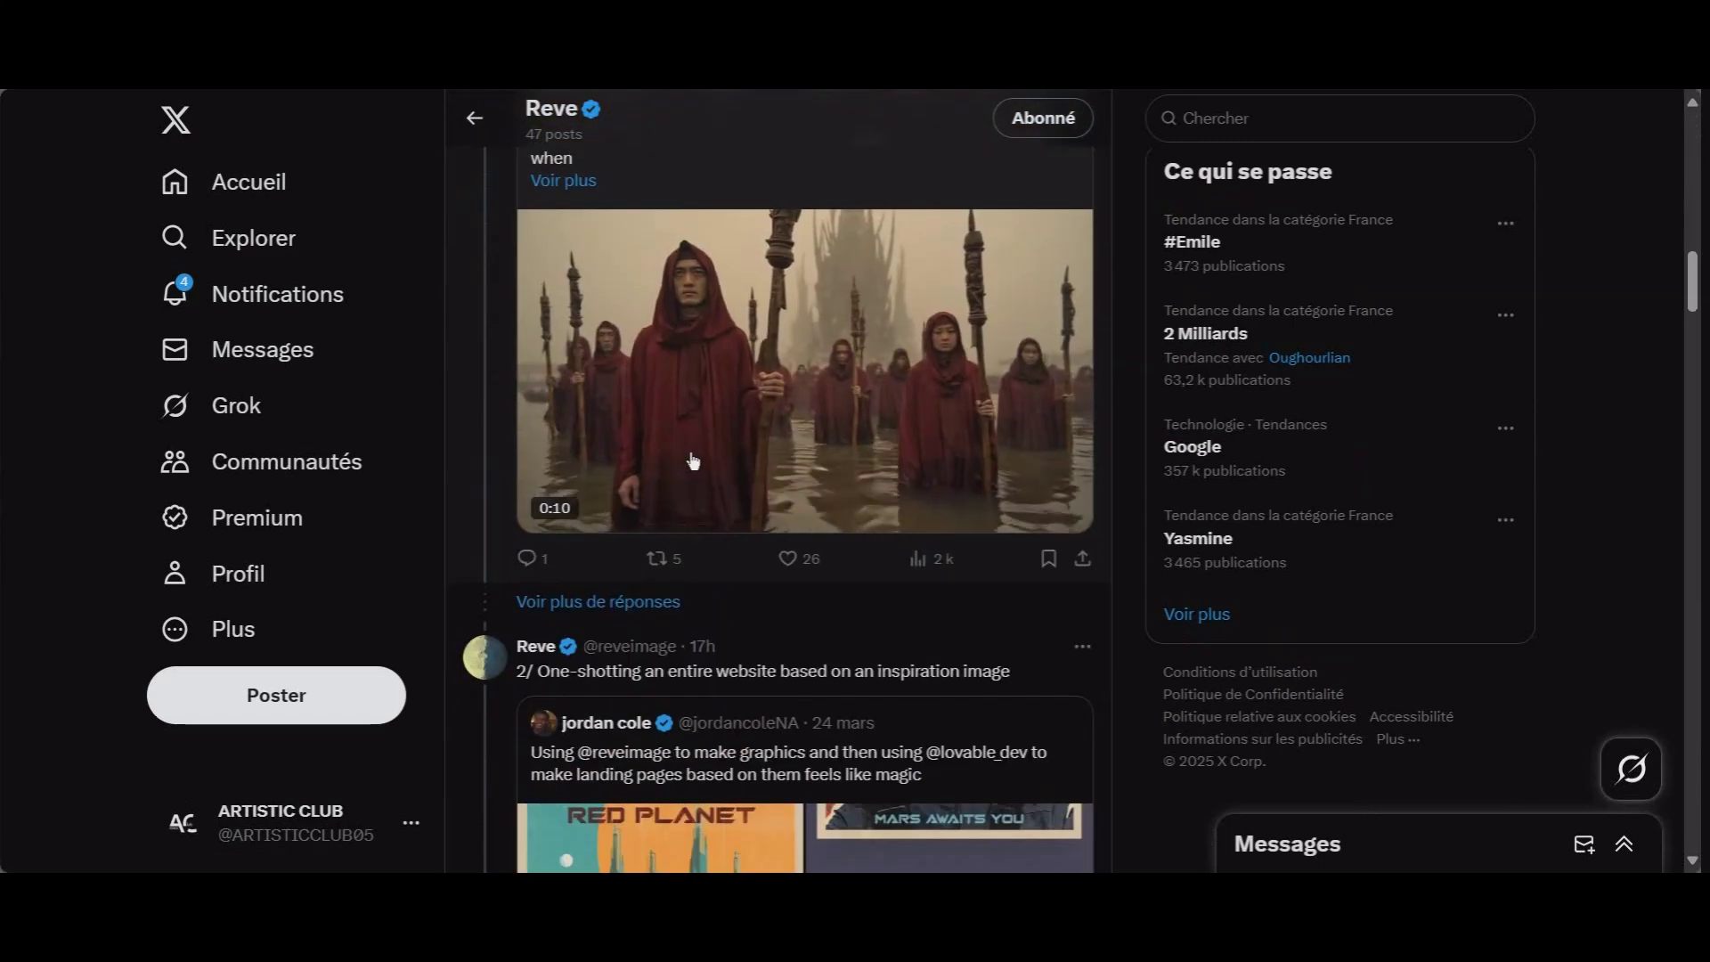
pyautogui.scroll(3, 702, 455)
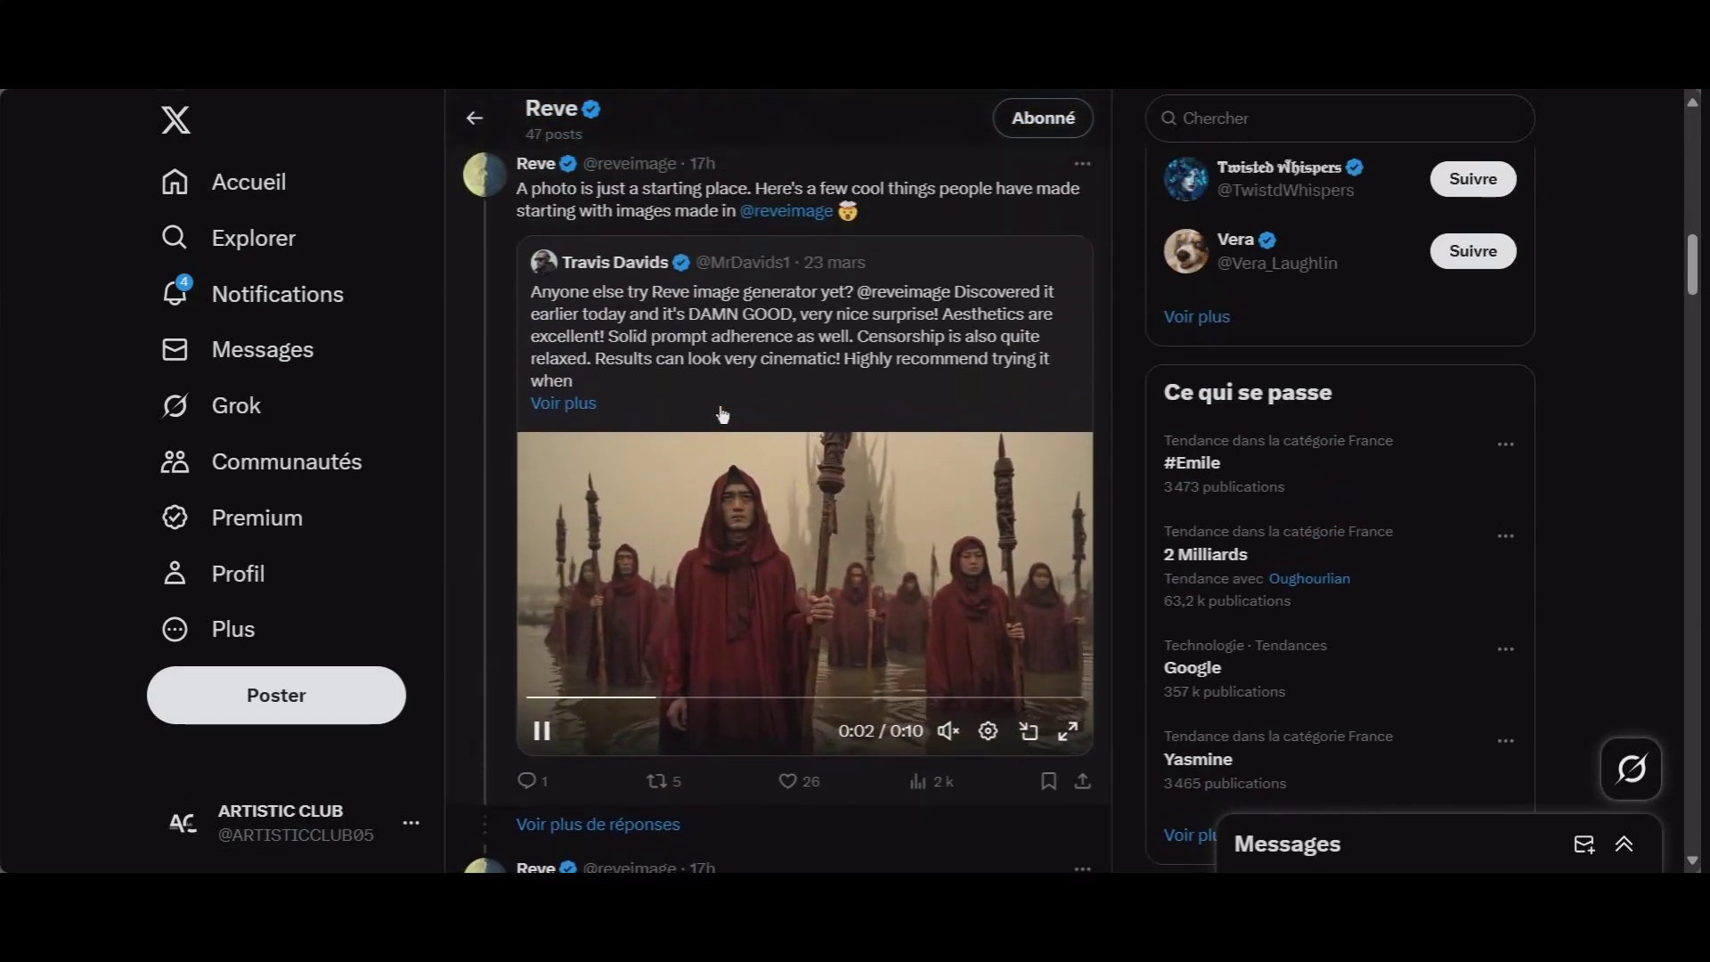
pyautogui.scroll(-15, 721, 413)
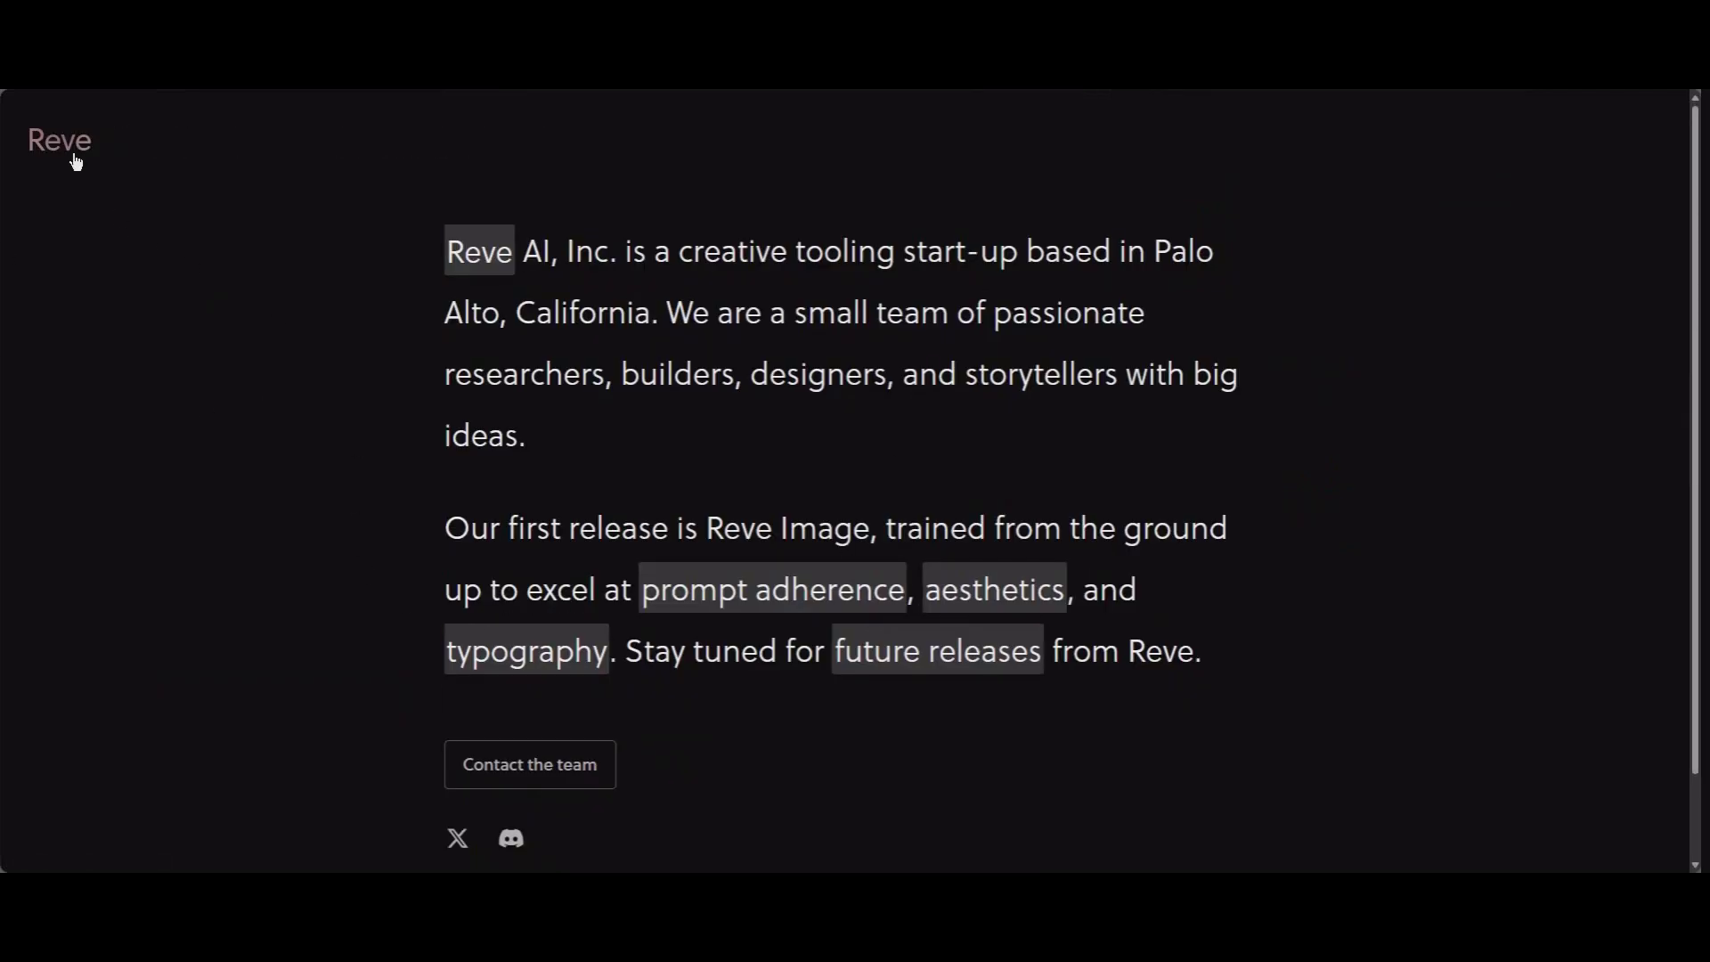
# Return from Reve's About page to the Create page
pyautogui.click(67, 156)
pyautogui.click(148, 153)
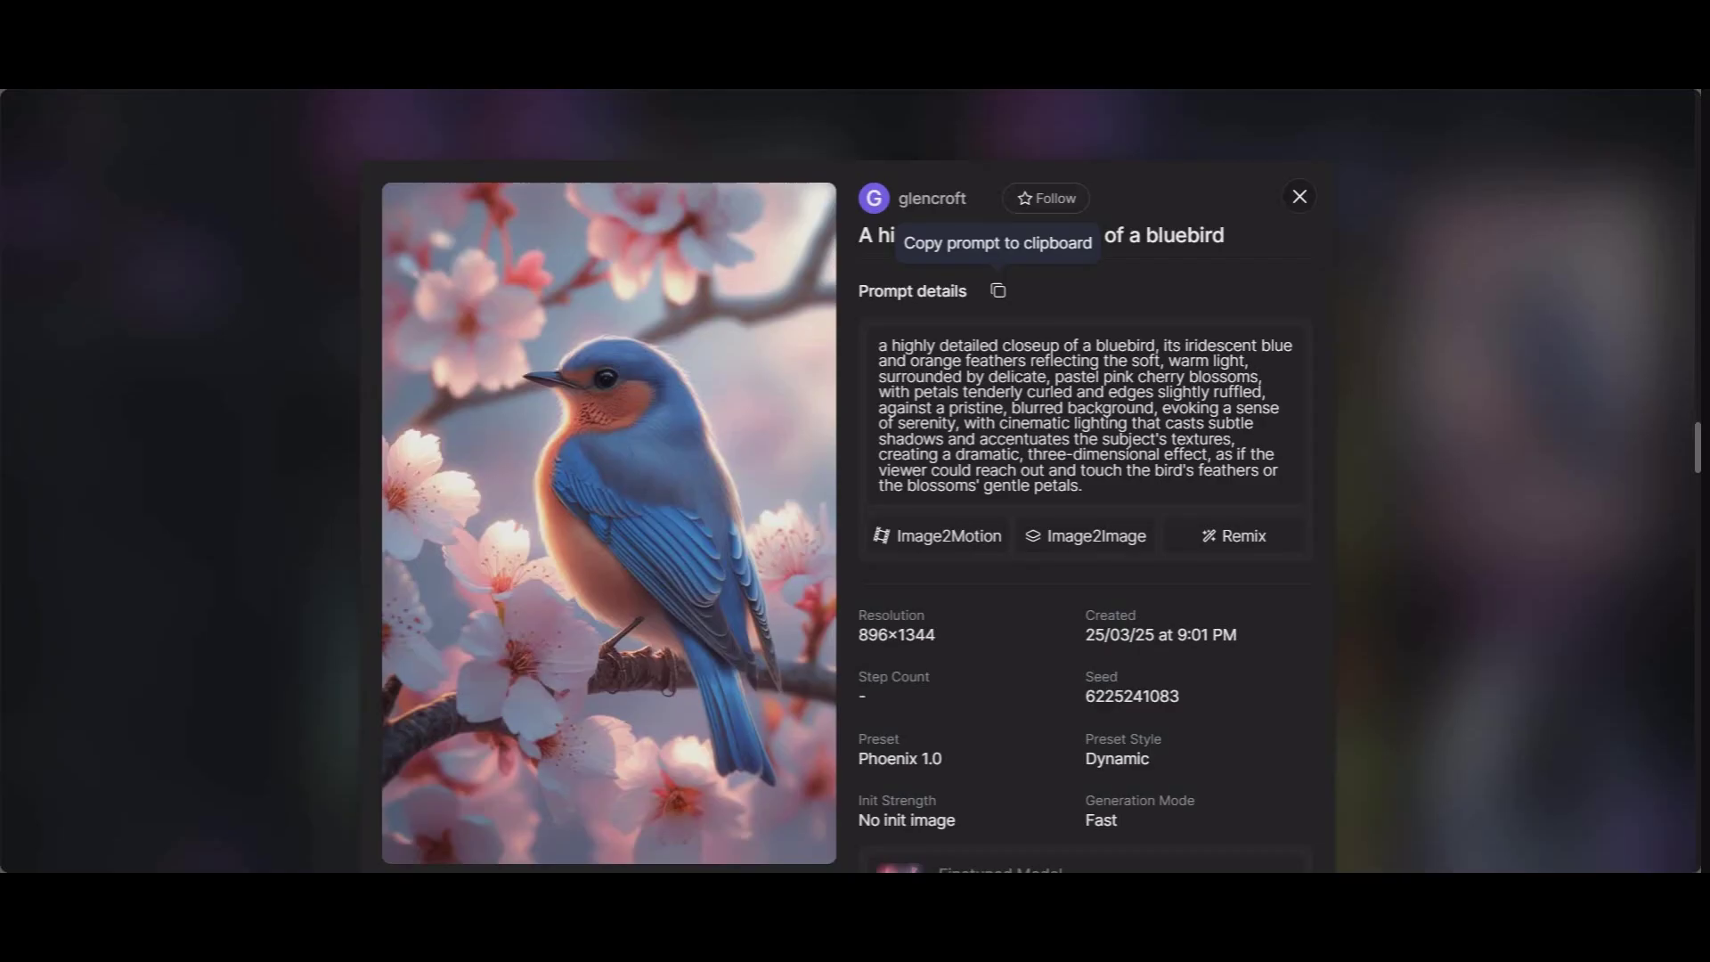
# Close the bluebird image's details in Leonardo.Ai and look through the generation history on the Image Creation page
pyautogui.click(332, 210)
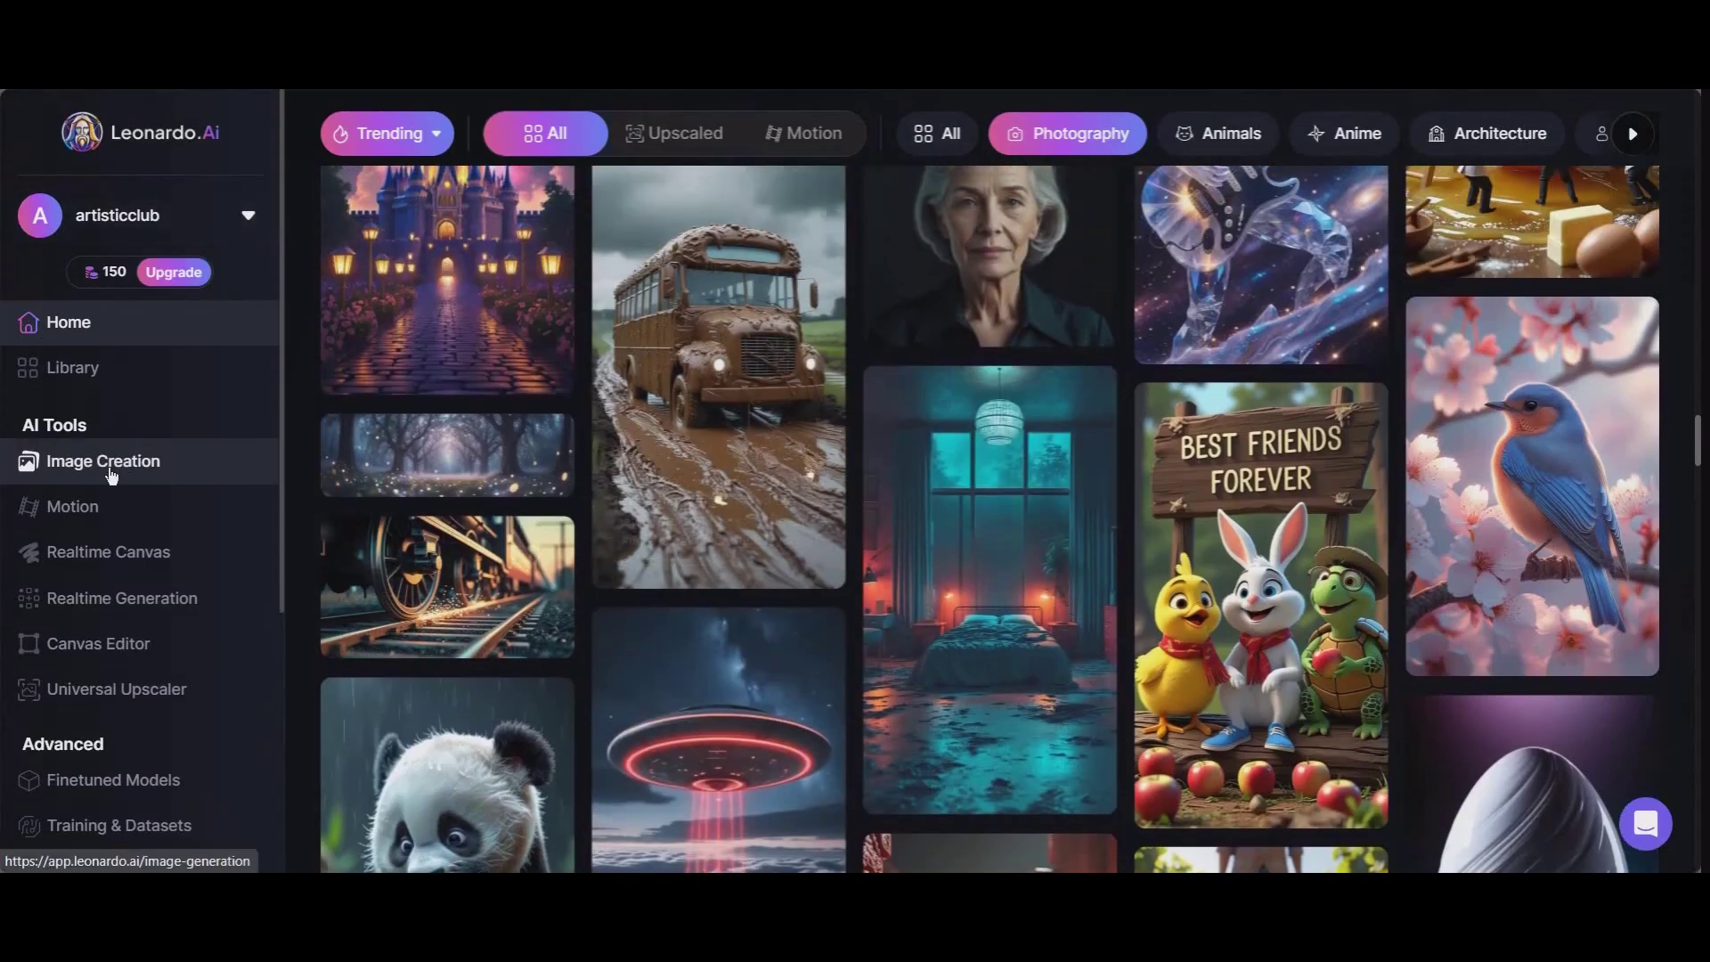
pyautogui.click(109, 461)
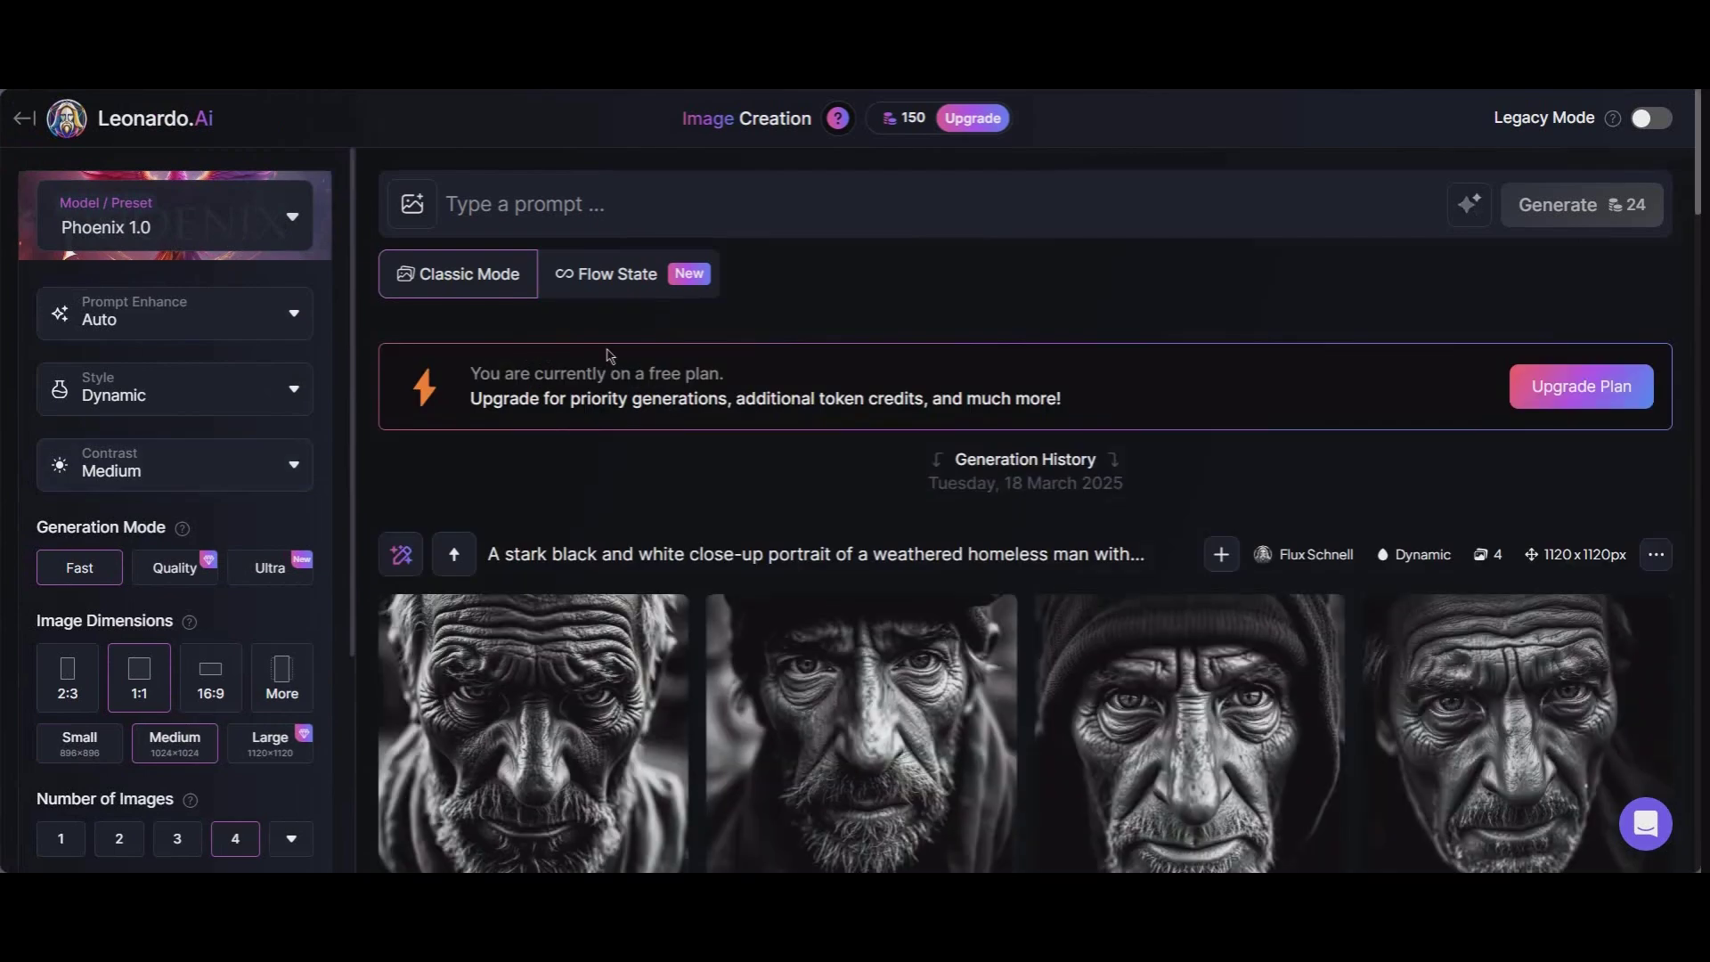
pyautogui.scroll(-15, 609, 355)
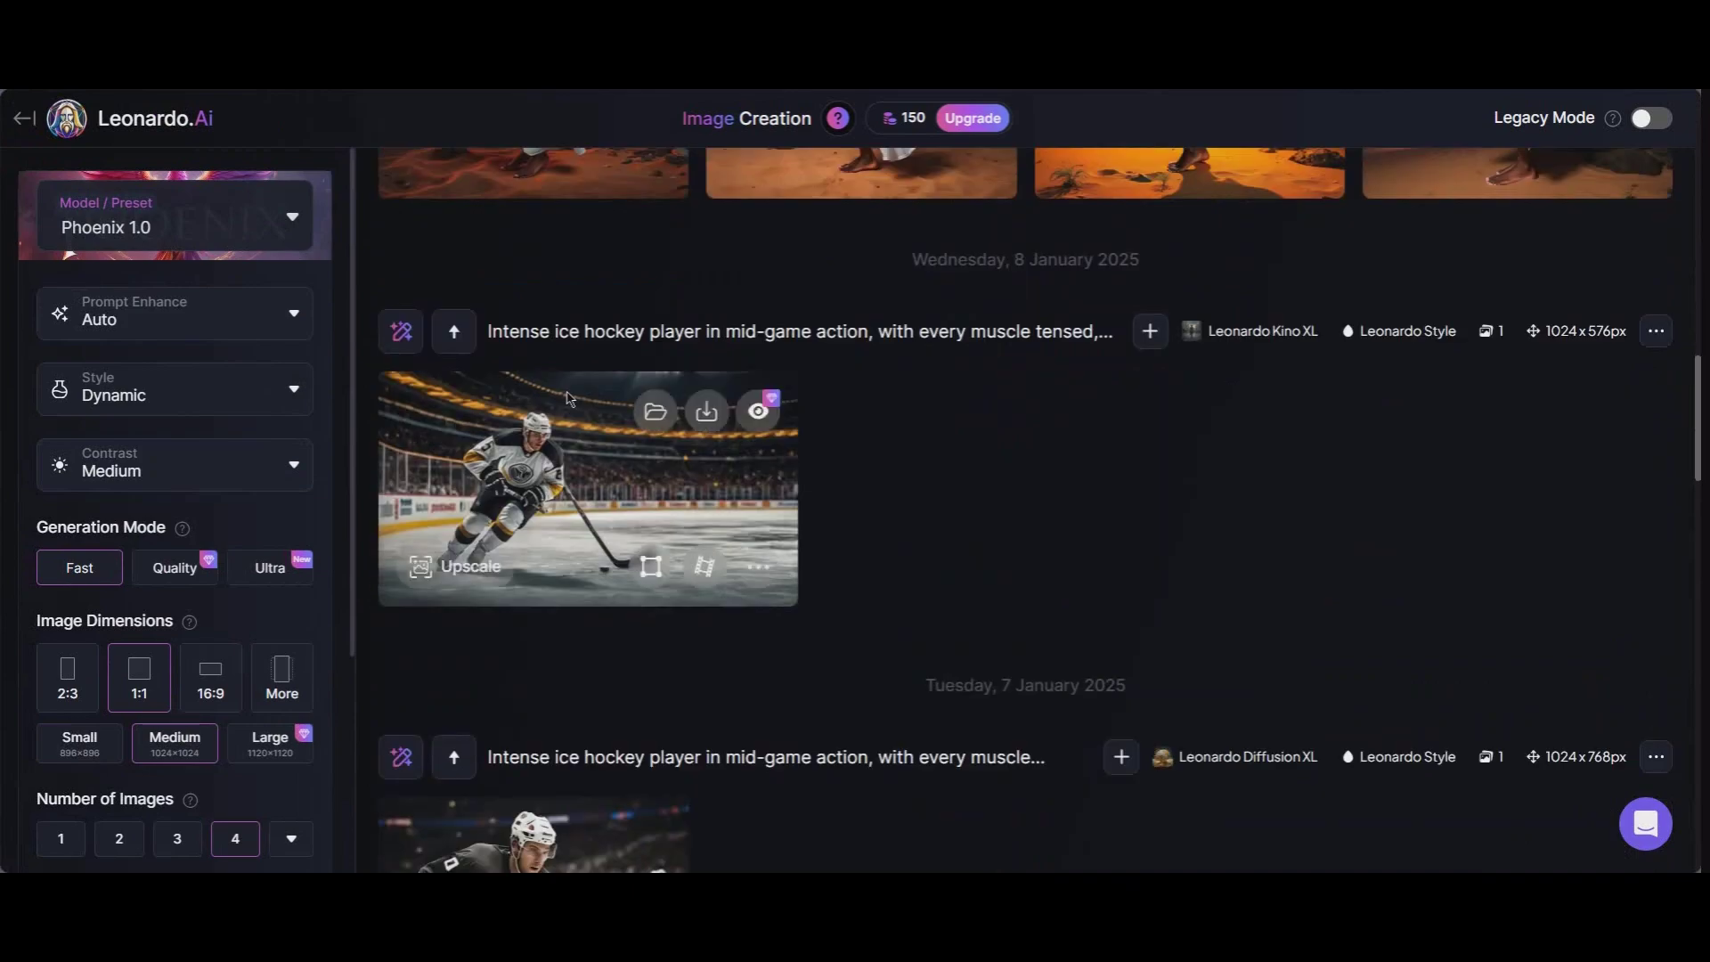
pyautogui.scroll(-15, 570, 398)
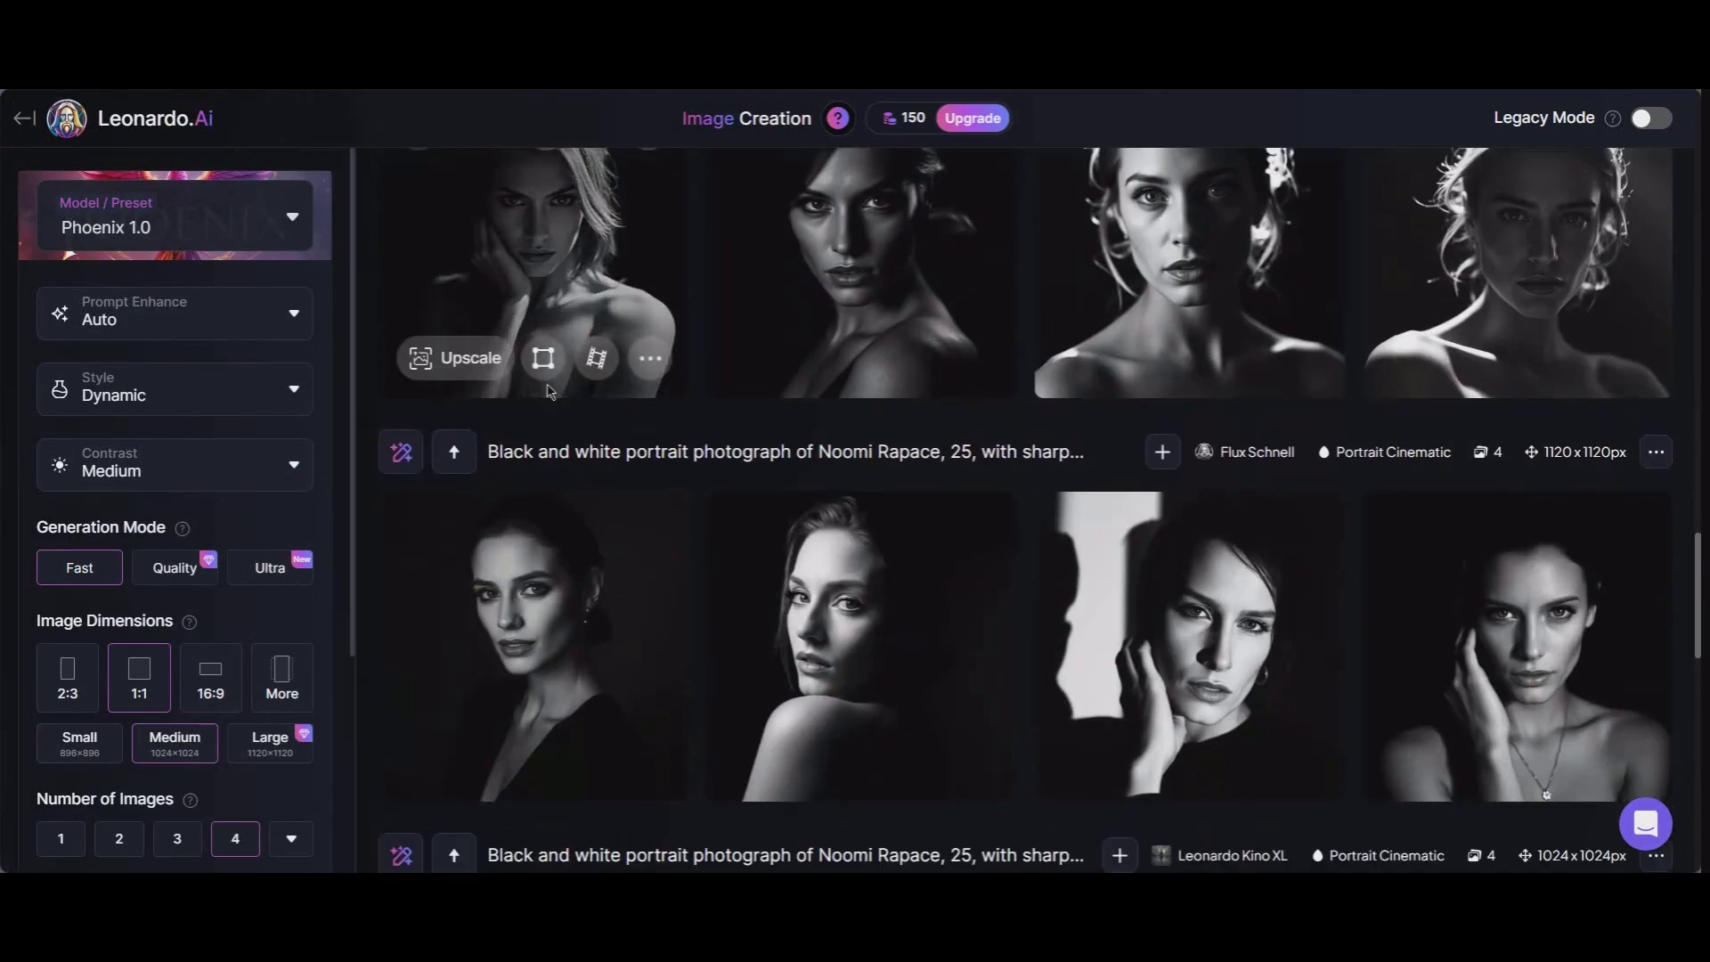
pyautogui.scroll(-10, 550, 392)
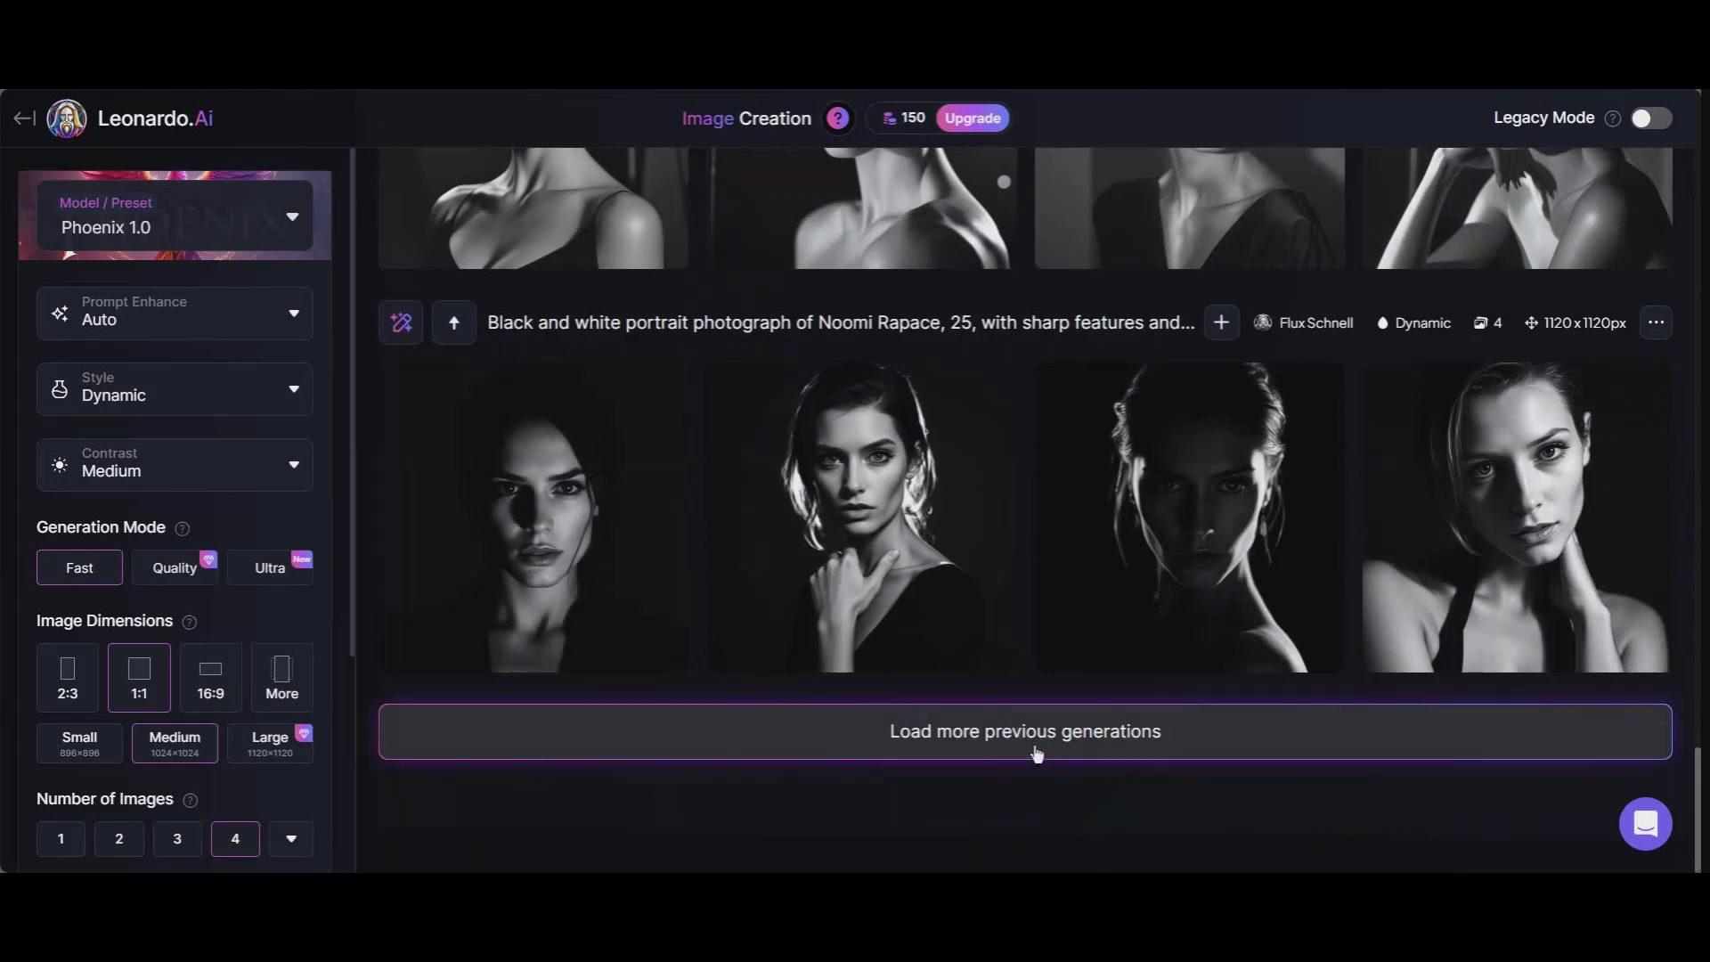
# Open the previous generations in the Library and copy the prompt of a black and white photo of a woman
pyautogui.click(1036, 753)
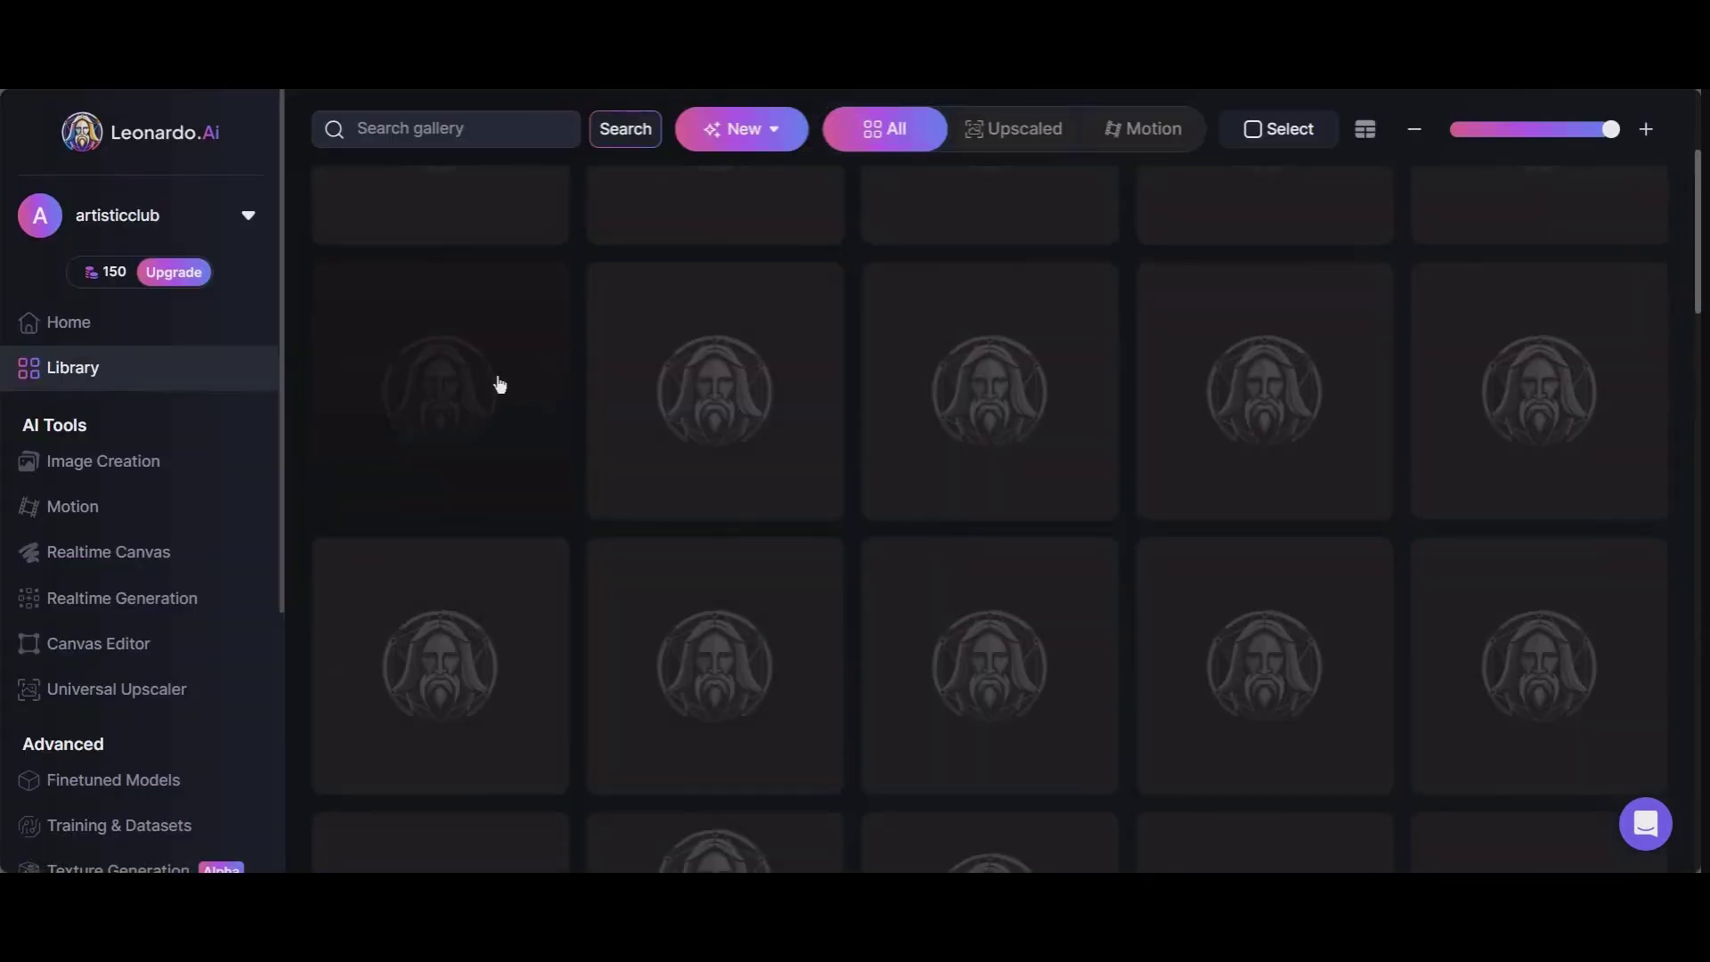
pyautogui.scroll(-10, 662, 398)
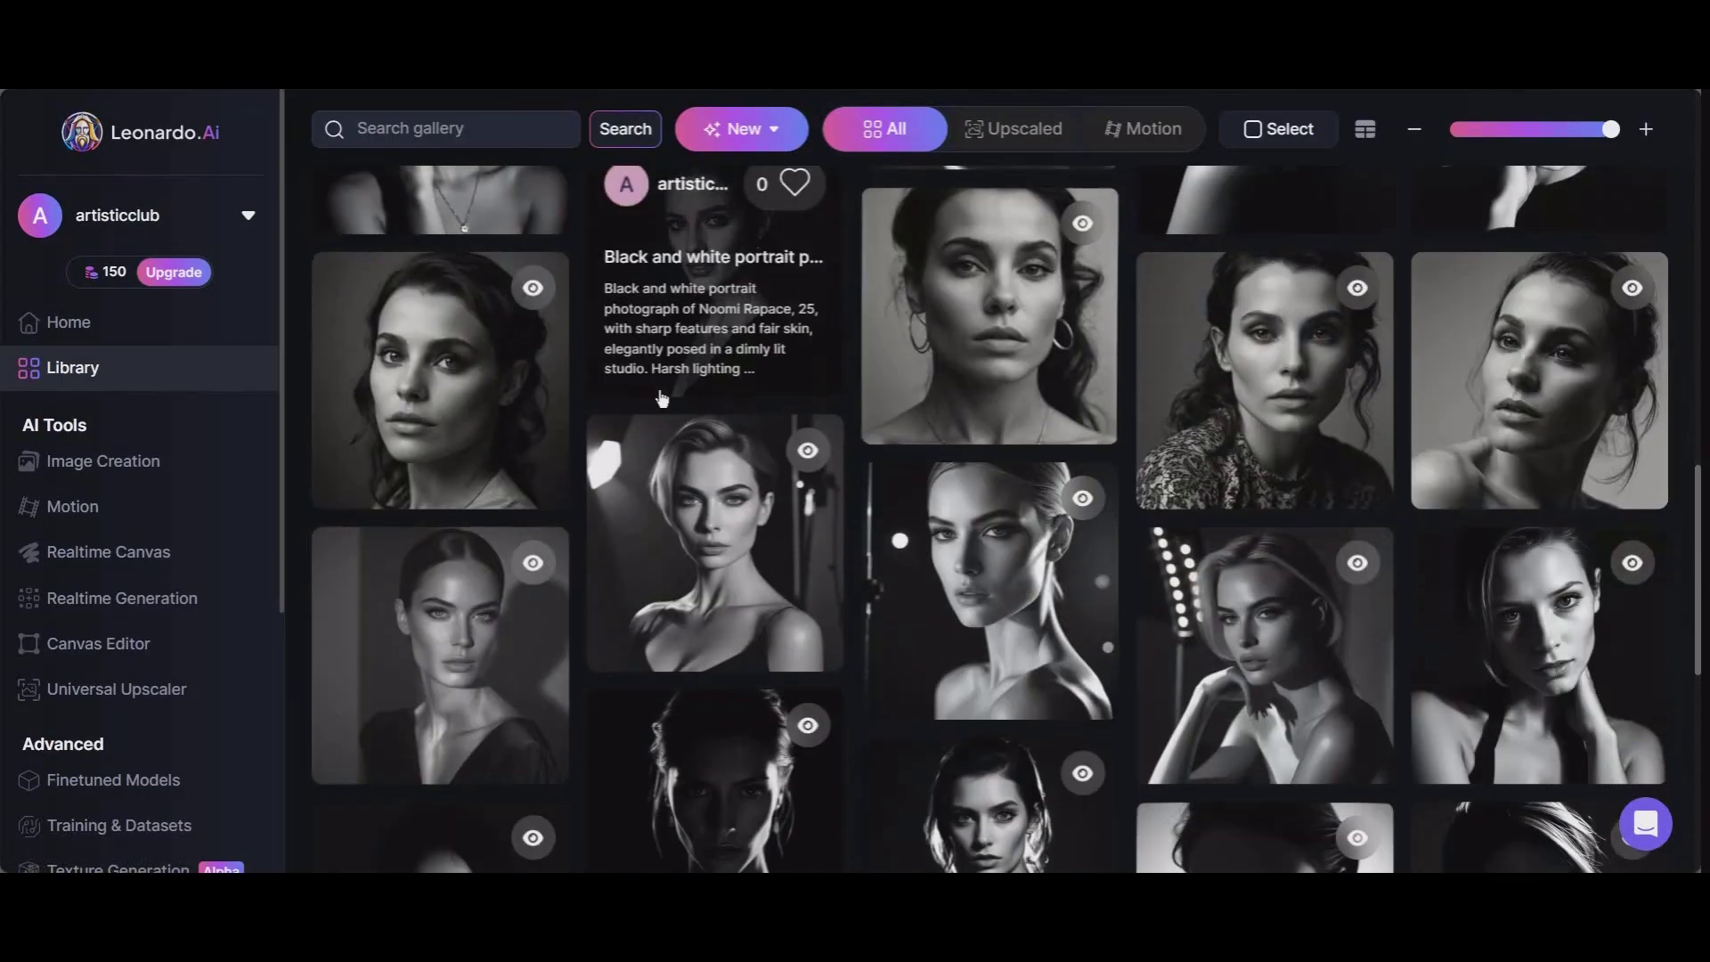
pyautogui.scroll(-15, 662, 398)
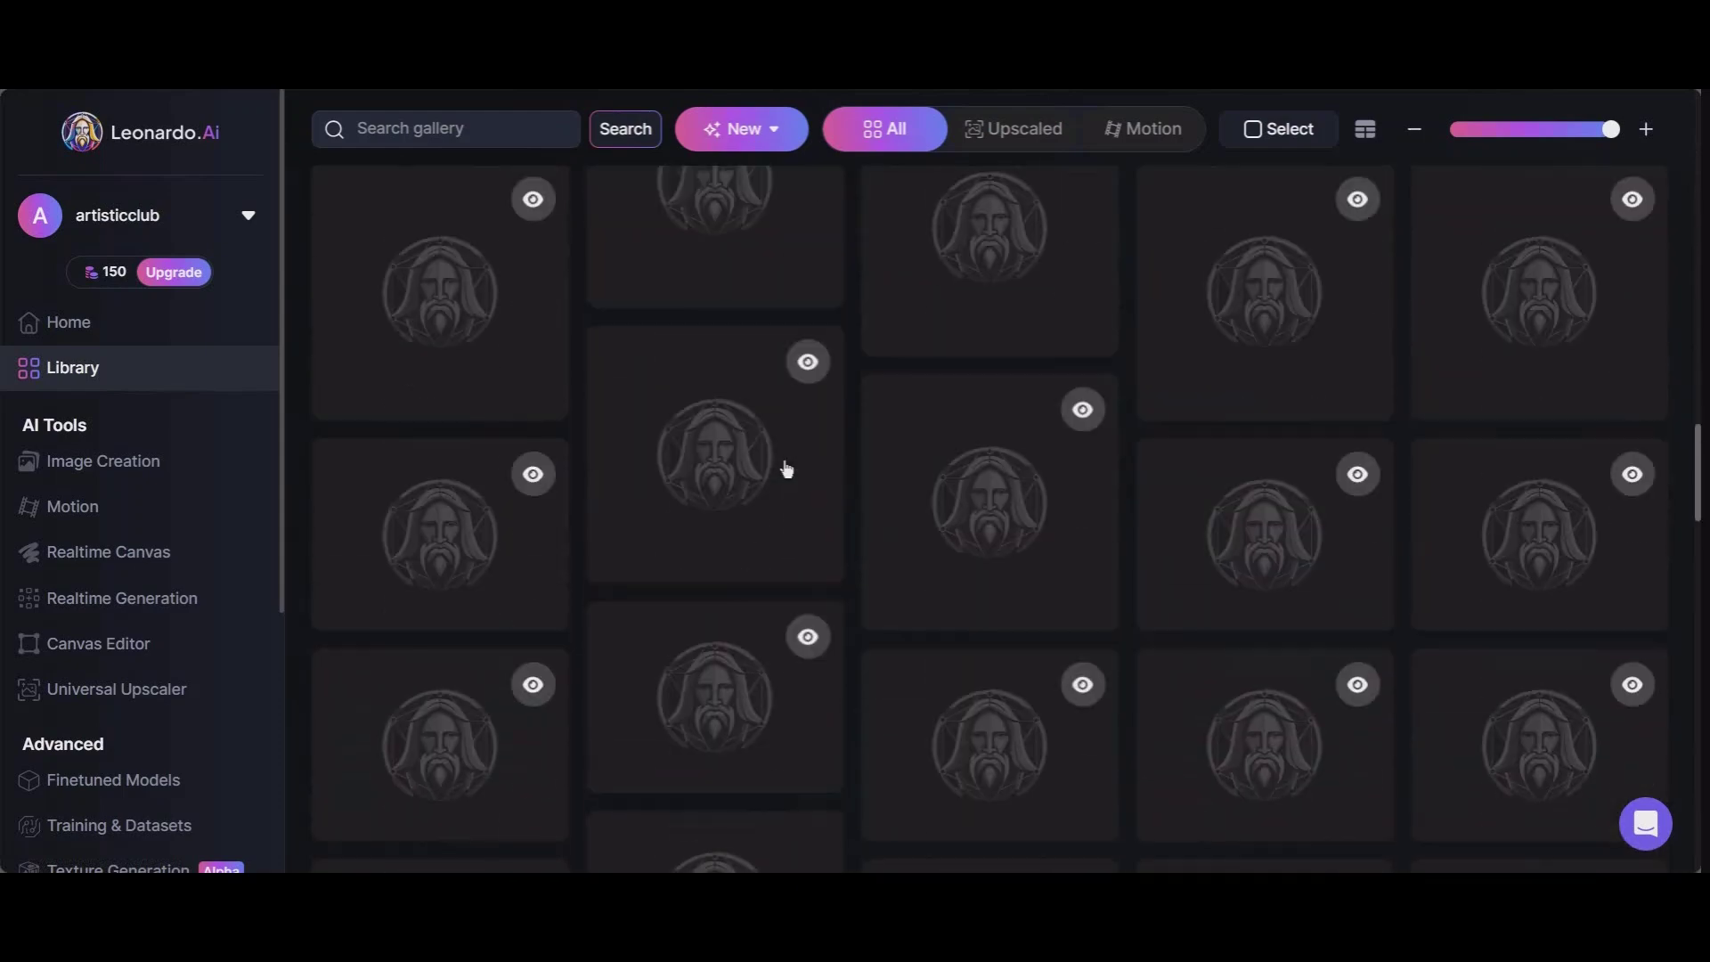
pyautogui.scroll(-3, 786, 470)
pyautogui.scroll(-20, 699, 438)
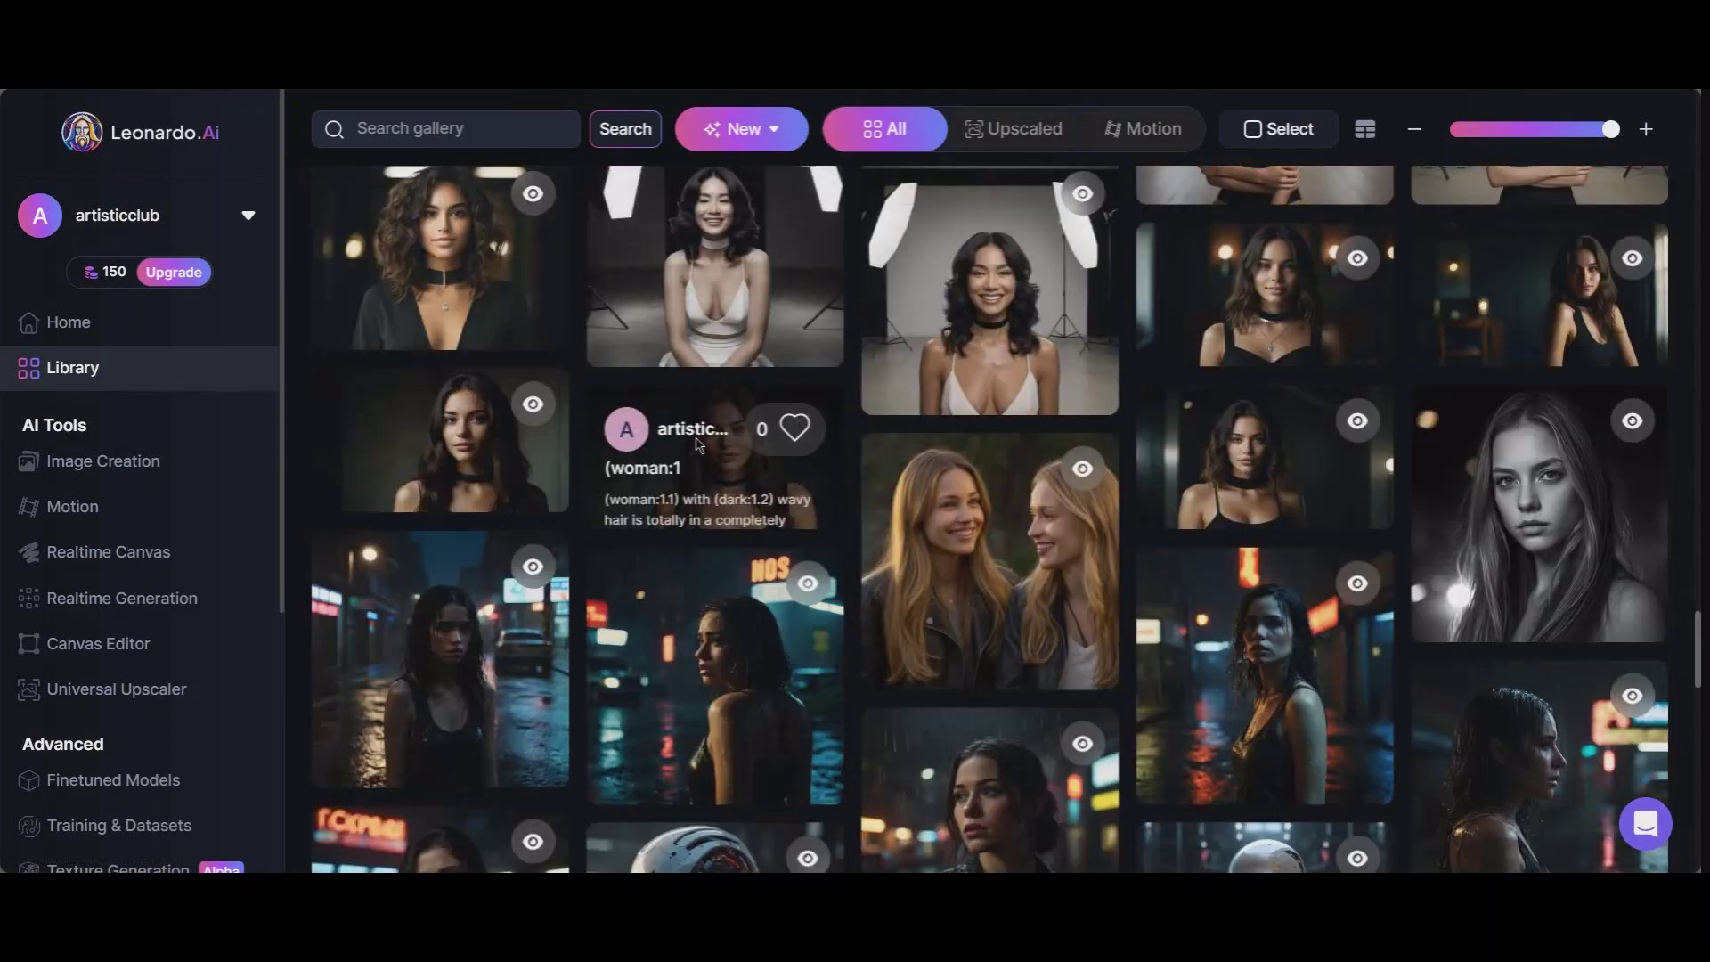
pyautogui.scroll(-15, 699, 442)
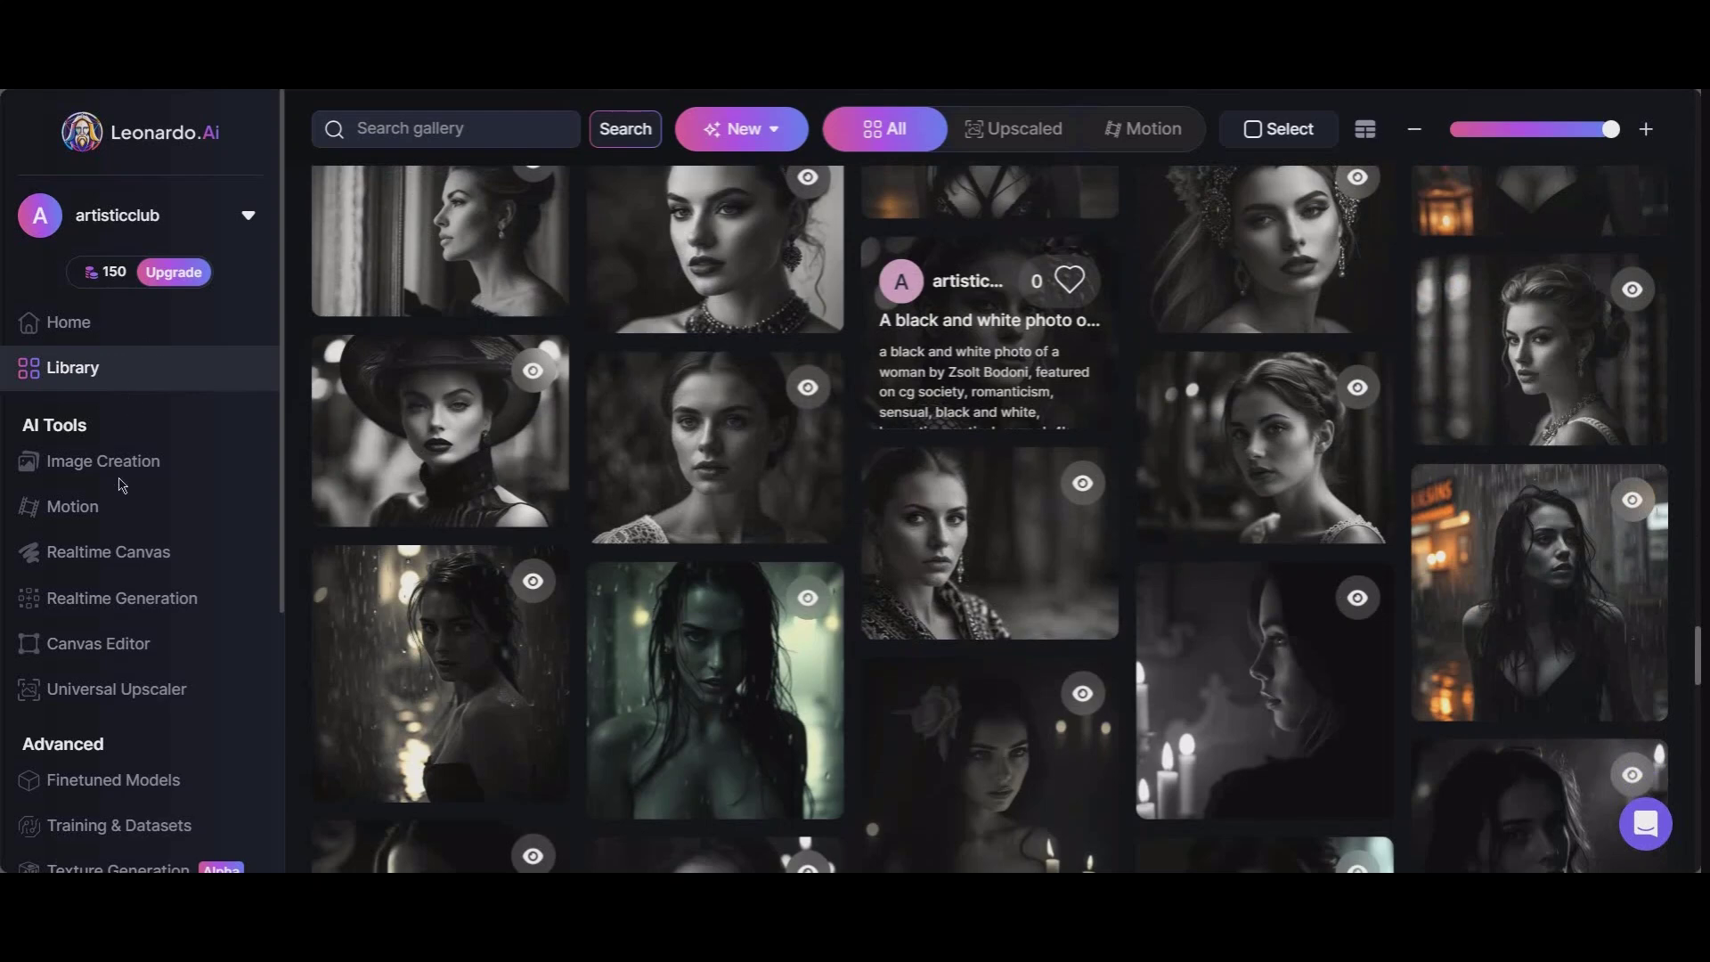
pyautogui.click(1037, 359)
pyautogui.click(997, 292)
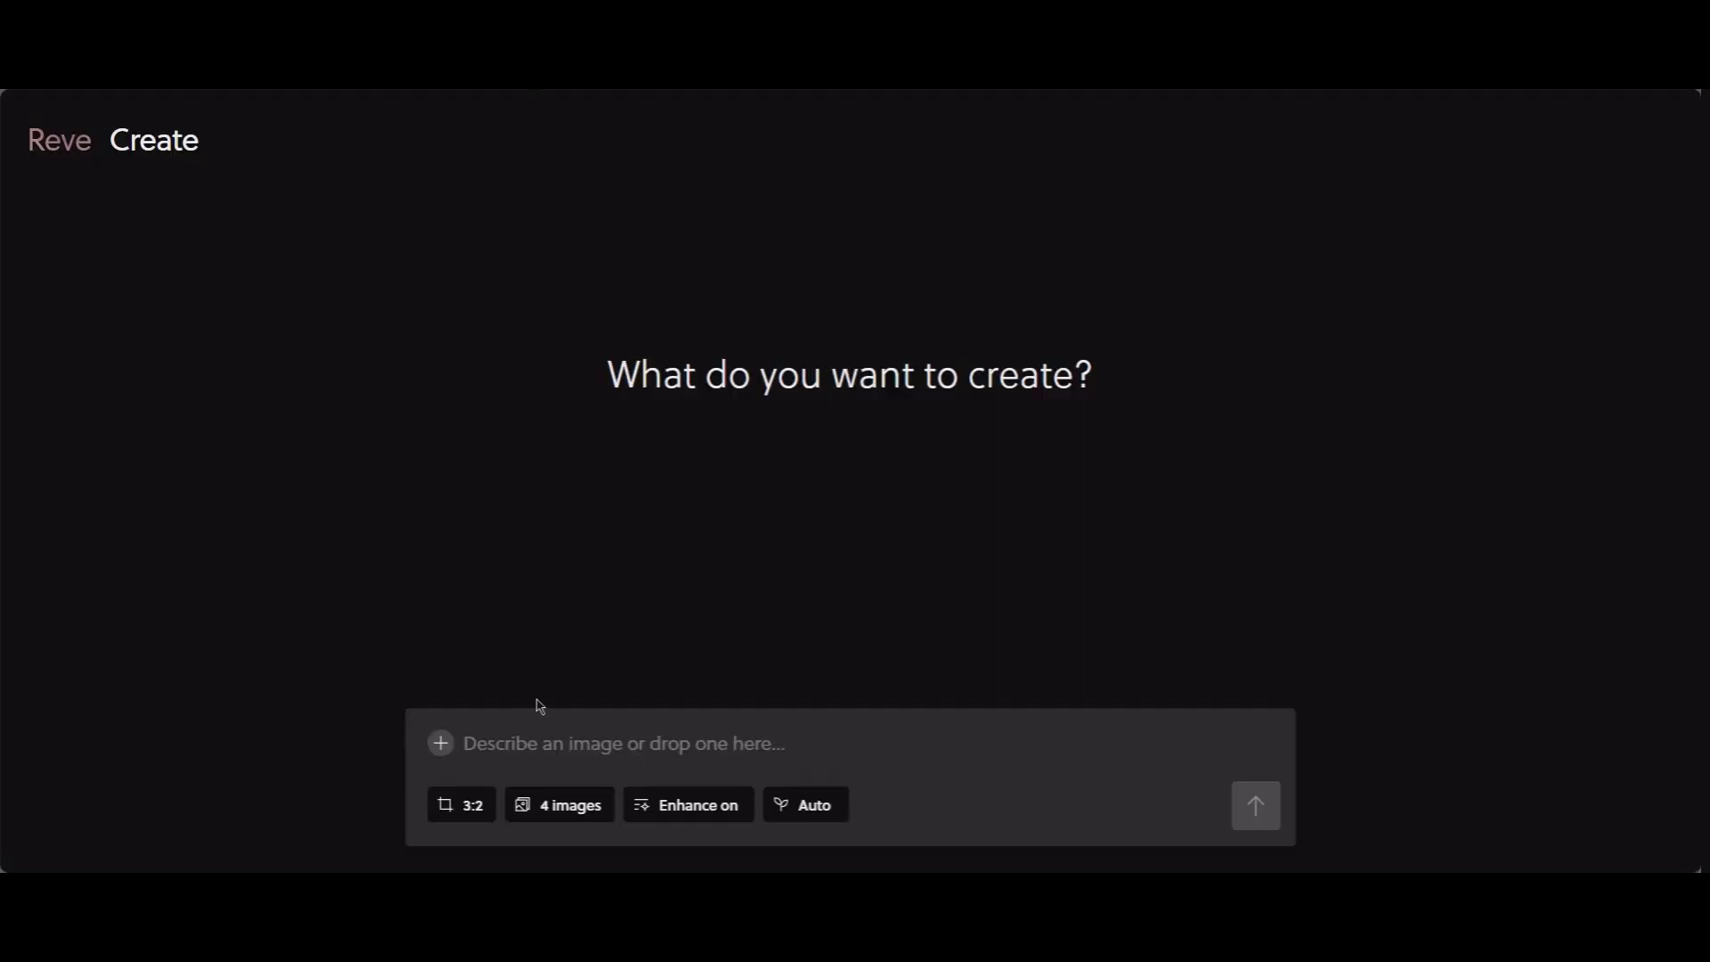
# Paste the copied black and white woman photo prompt into Reve's image description
pyautogui.click(515, 742)
pyautogui.rightClick(509, 742)
pyautogui.click(595, 538)
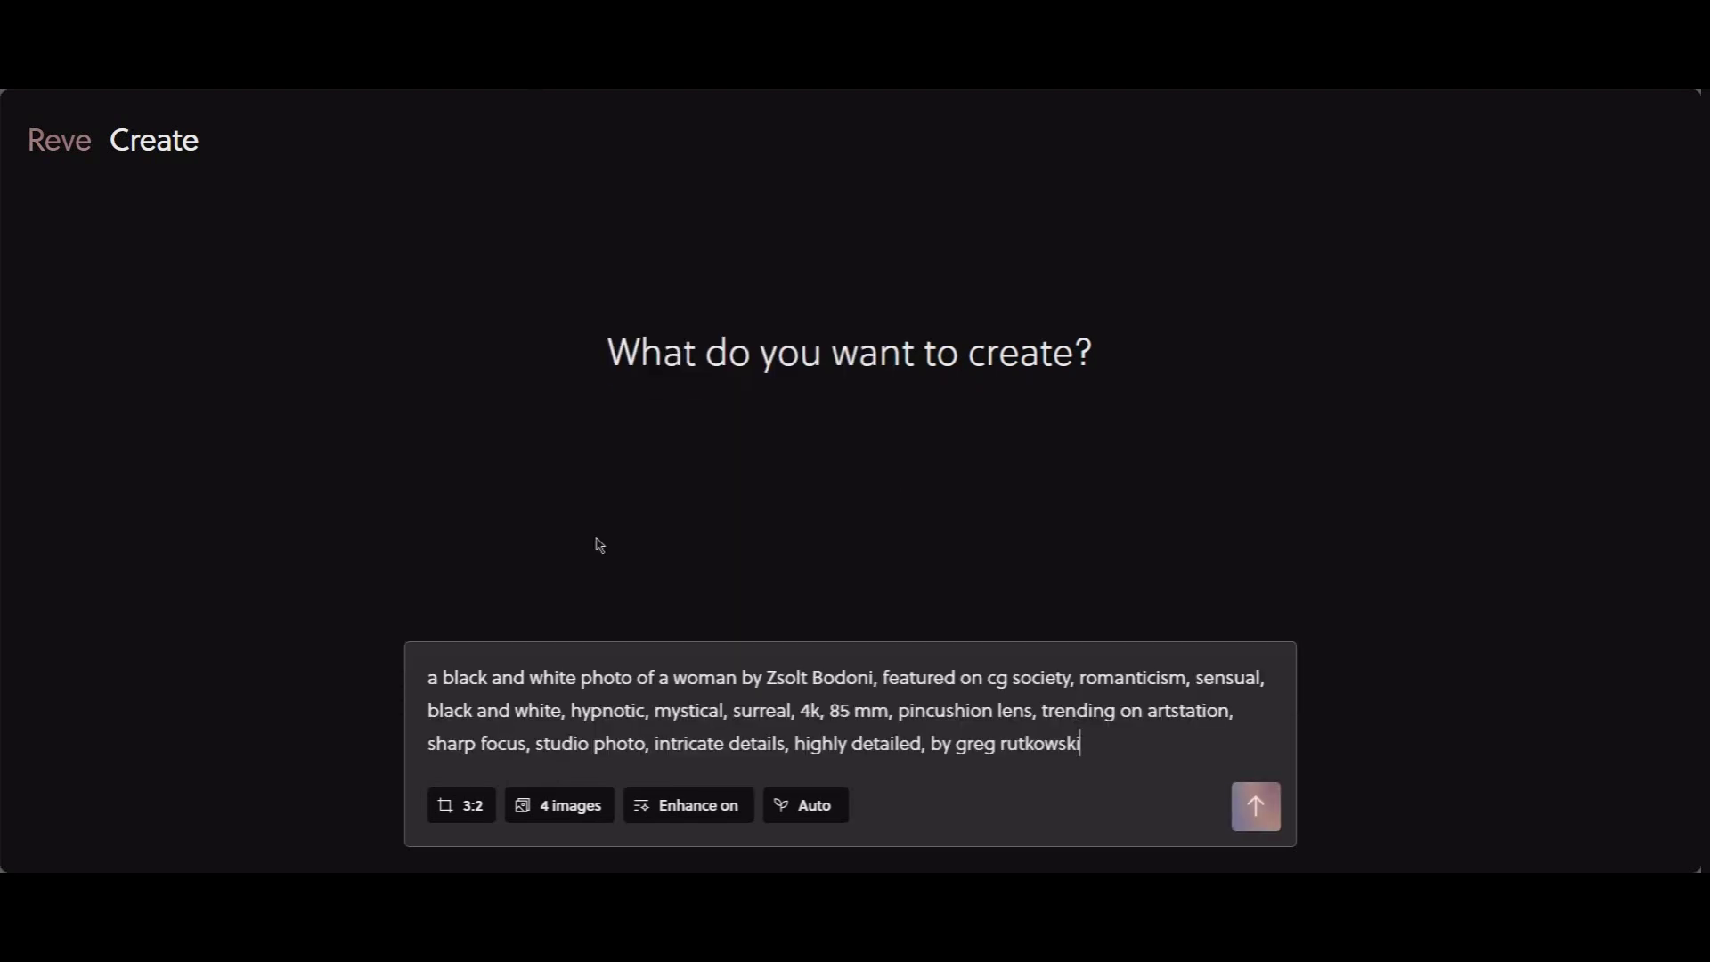
# Set the number of images per generation to 1 and generate the image
pyautogui.click(591, 812)
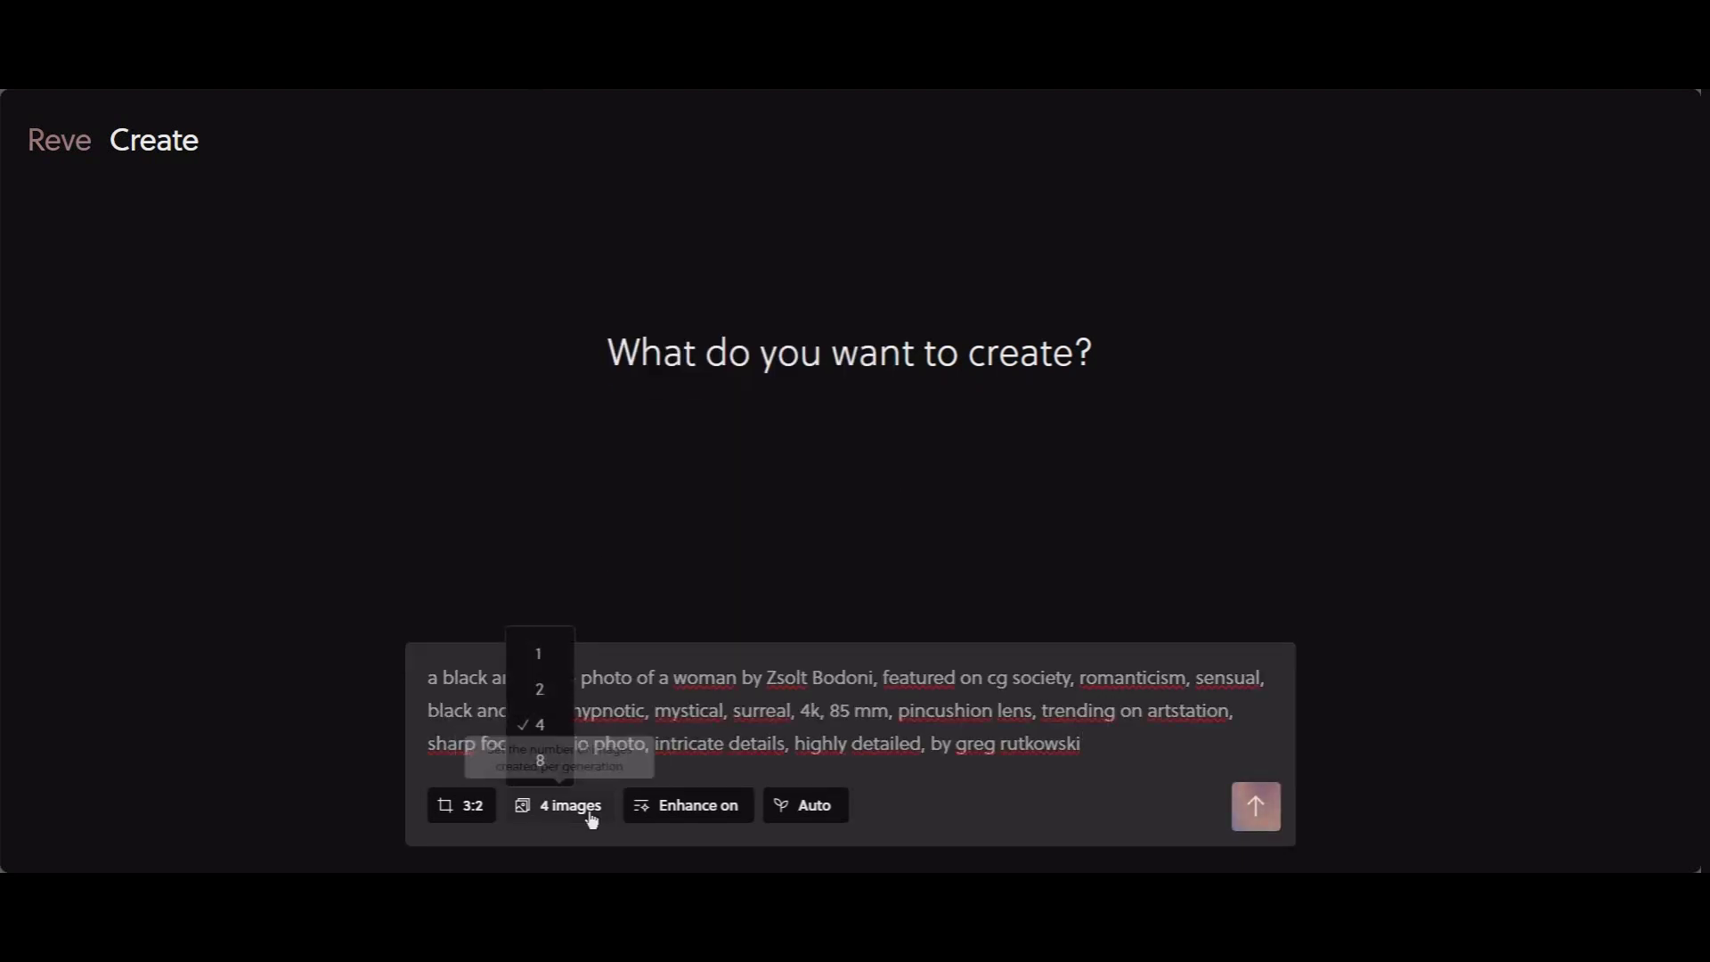
pyautogui.click(543, 659)
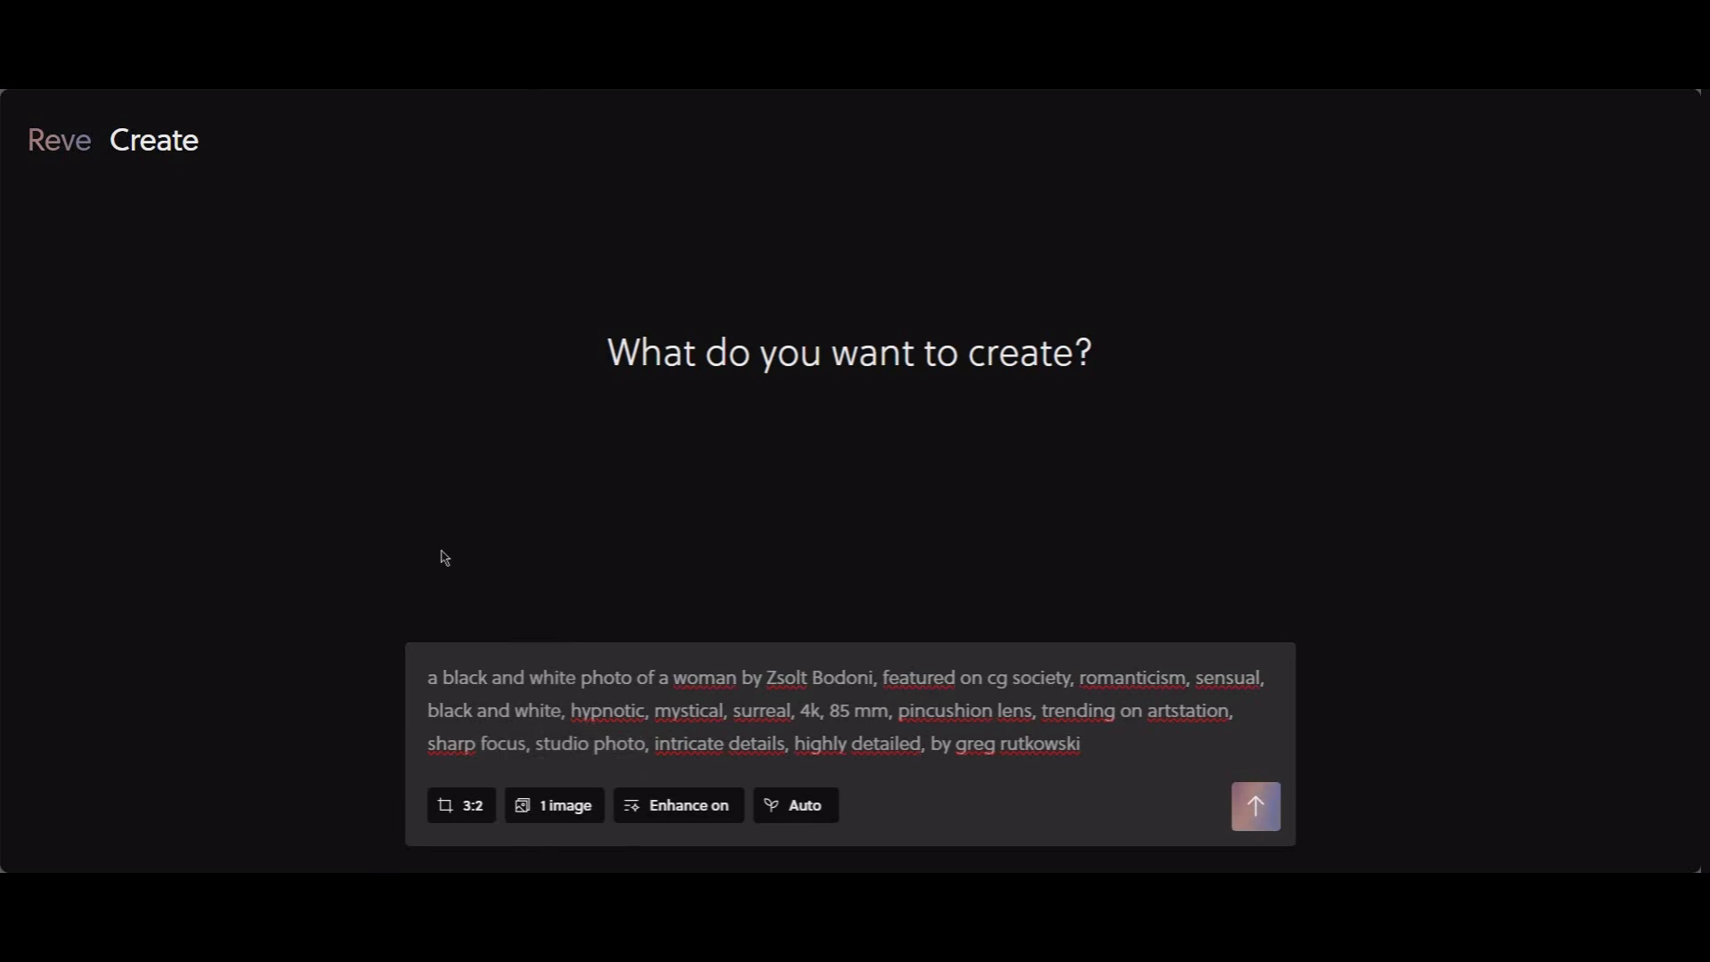
pyautogui.click(1270, 812)
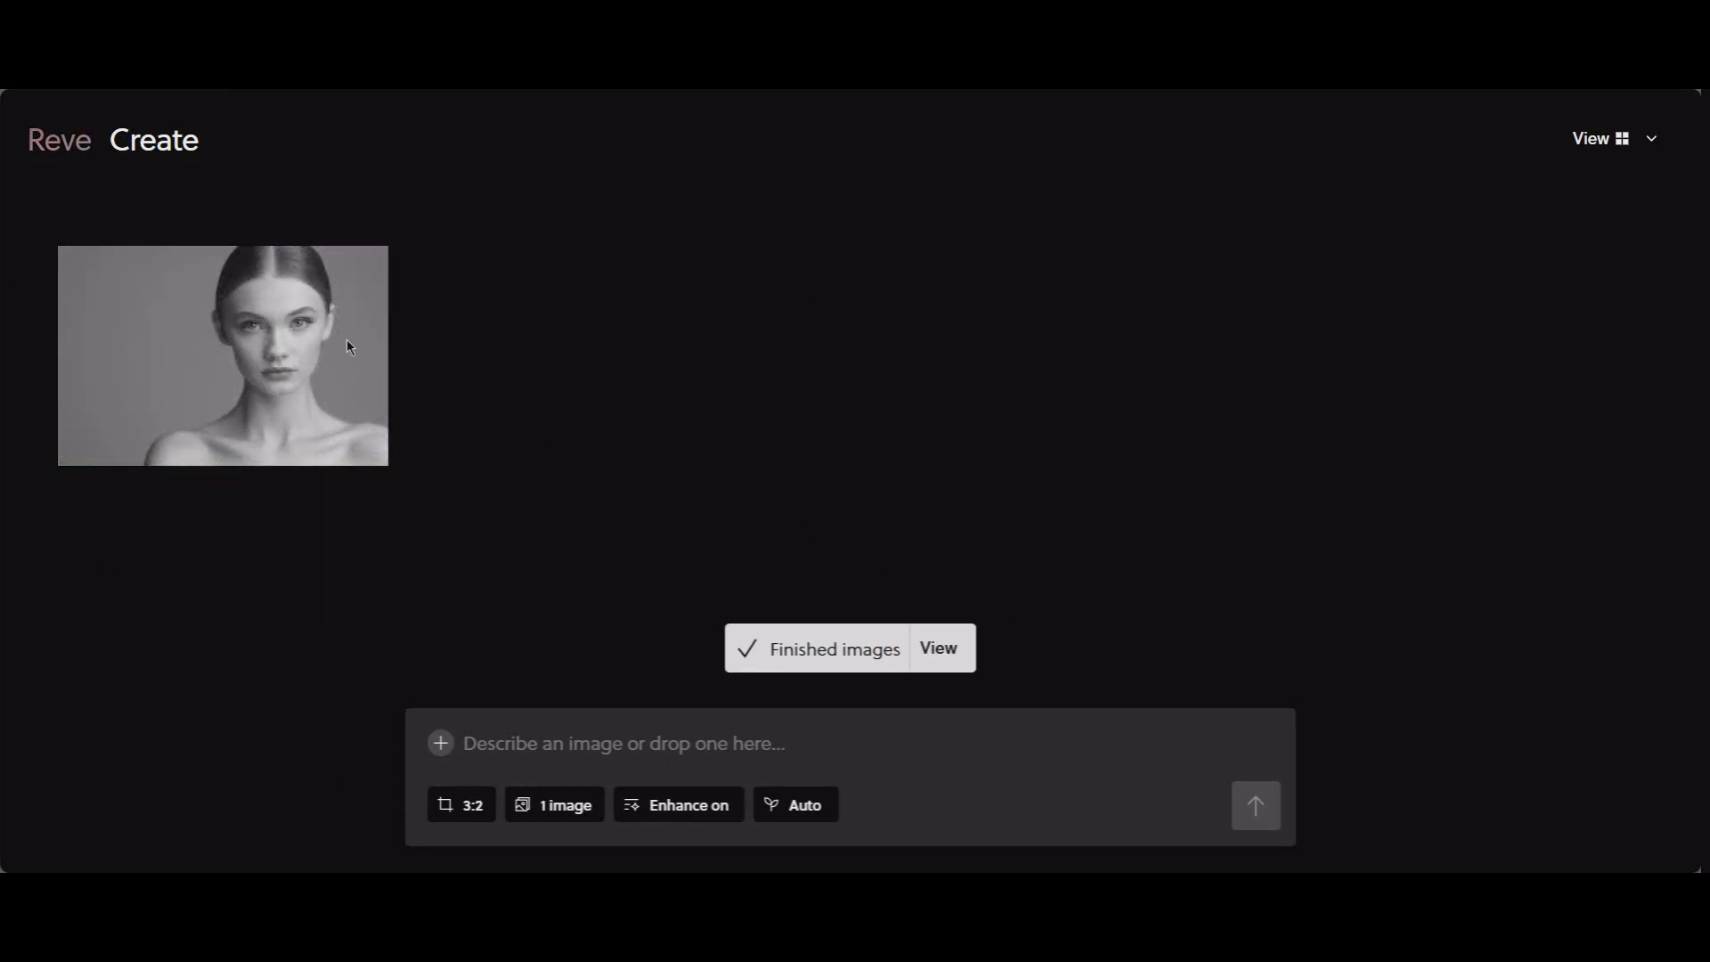
# Download the generated black and white portrait and open the downloaded PNG file
pyautogui.click(271, 335)
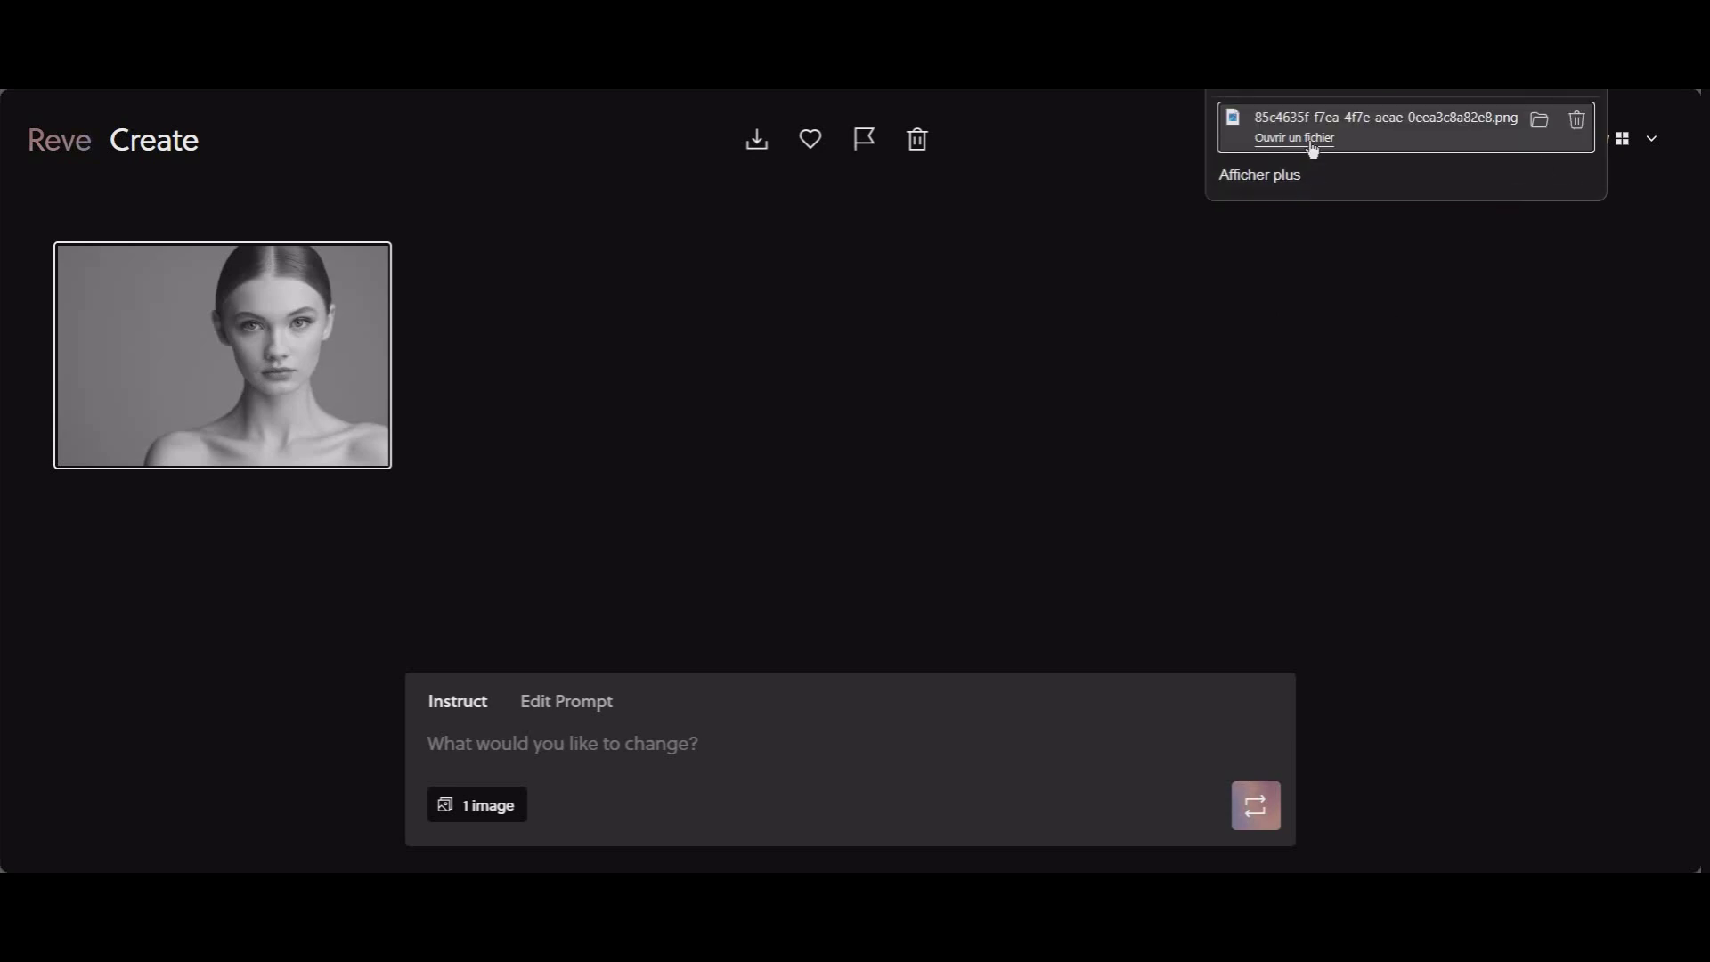
pyautogui.click(1305, 140)
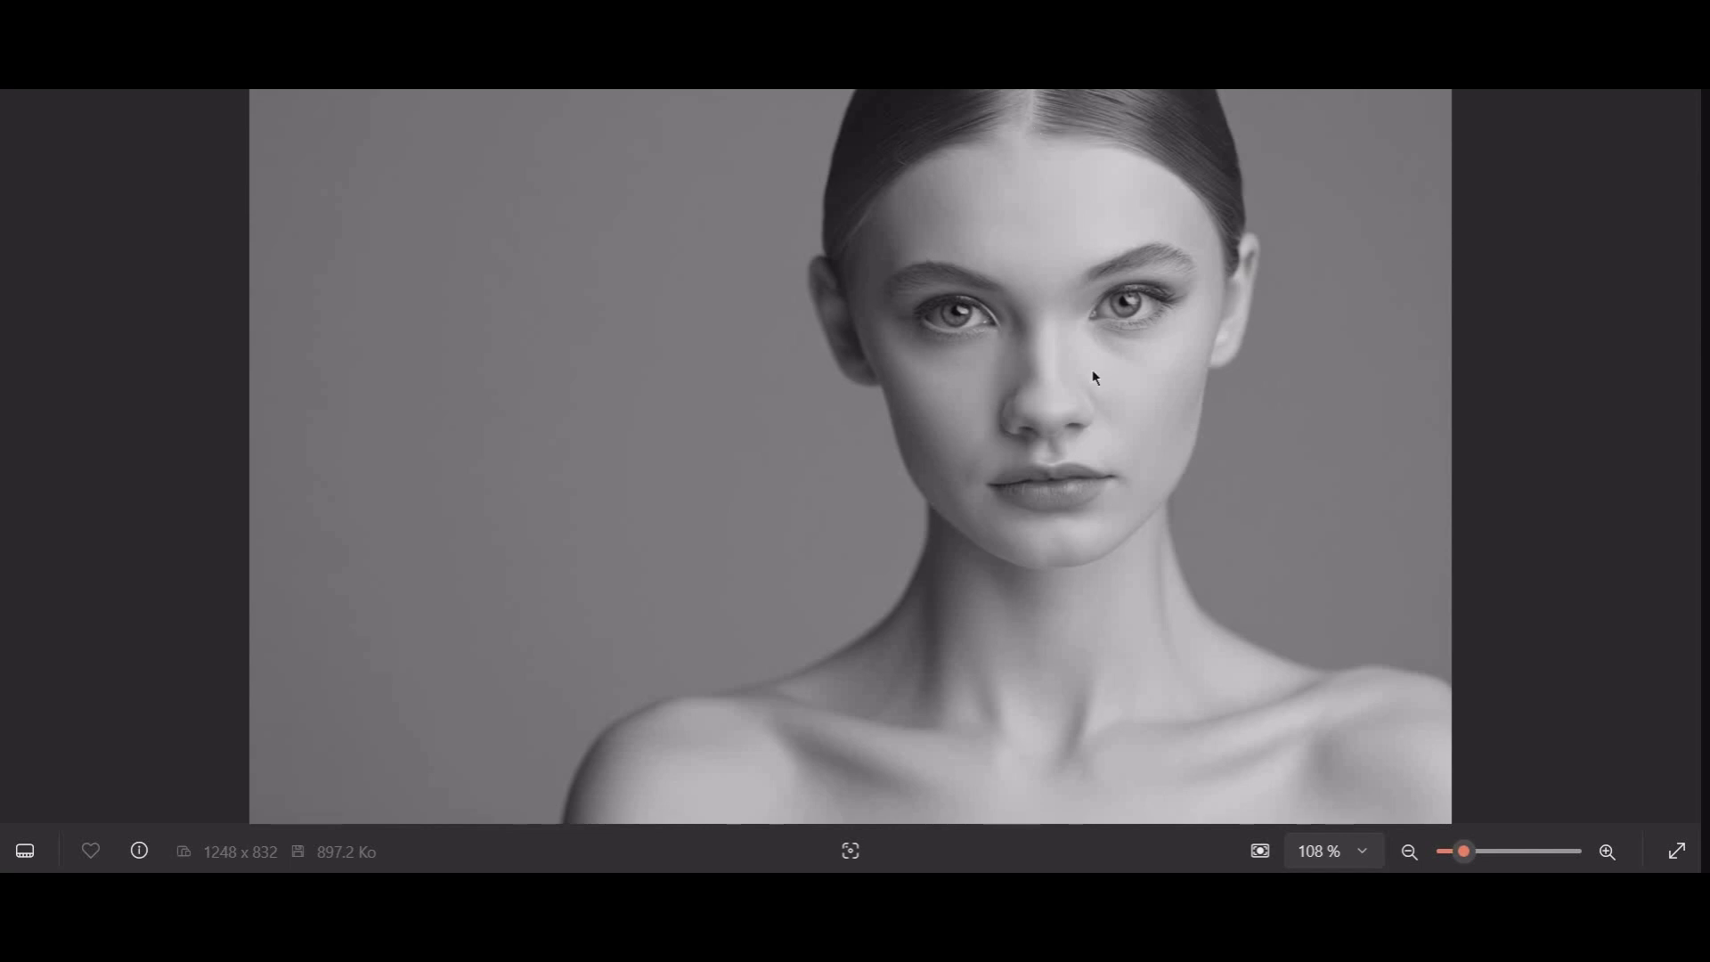
# Examine the downloaded portrait's facial details up close and close the image viewer
pyautogui.scroll(4, 1096, 374)
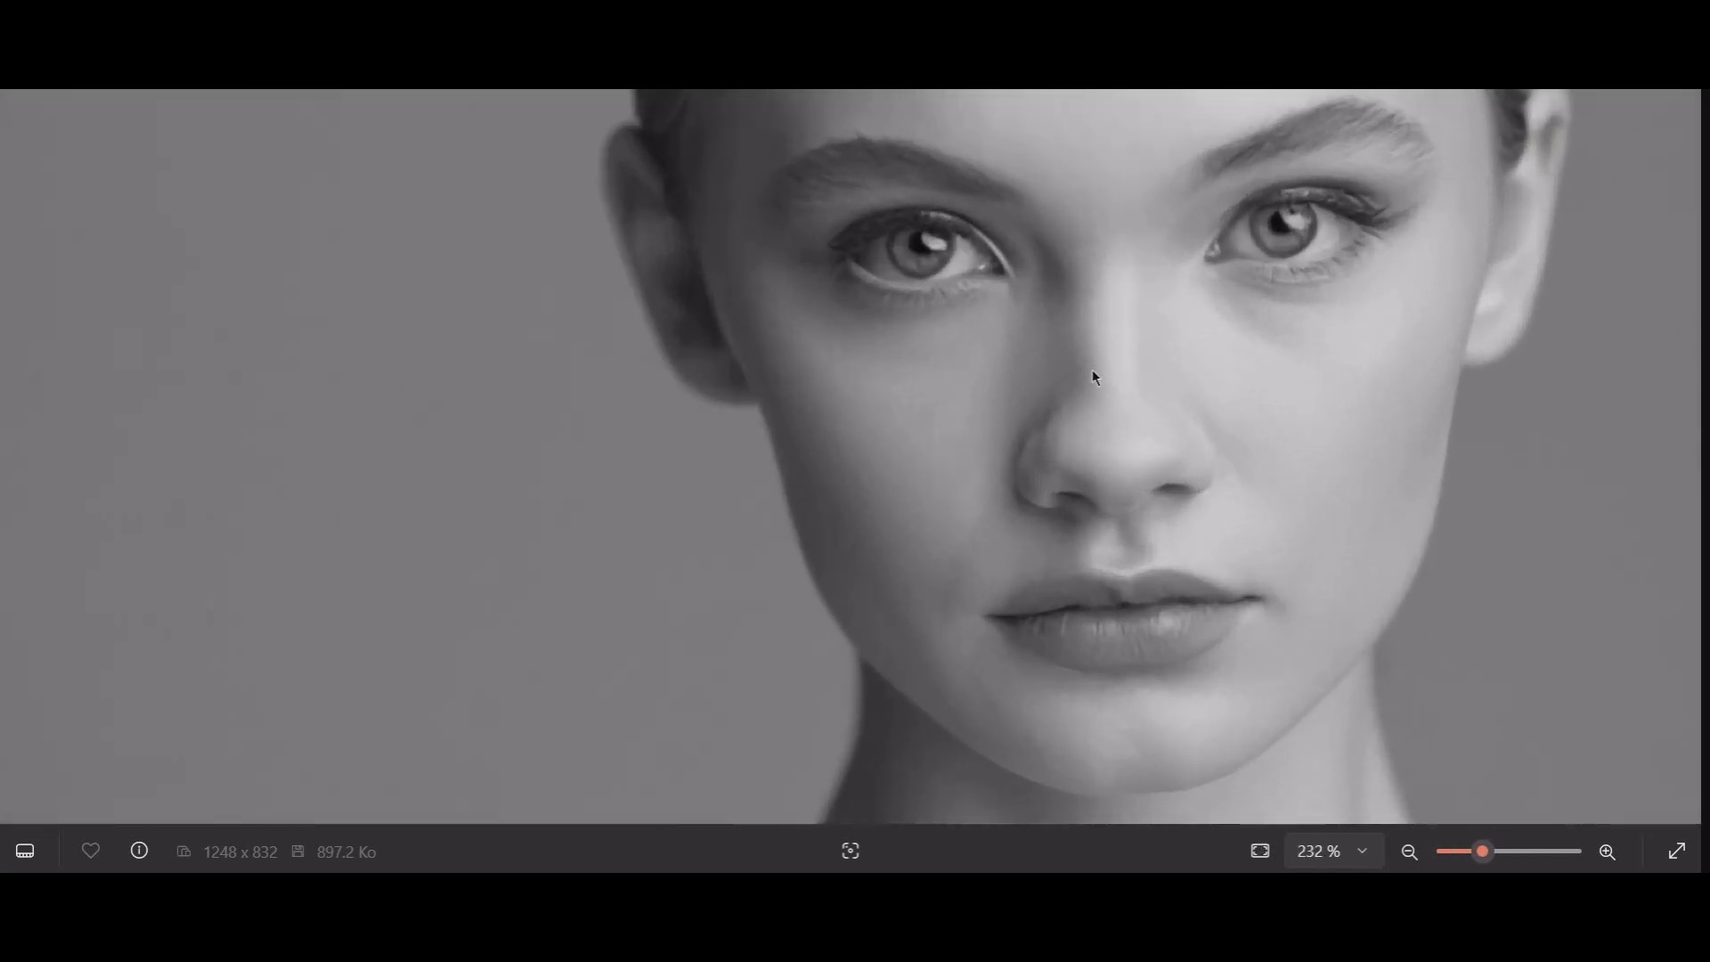
pyautogui.scroll(4, 1093, 372)
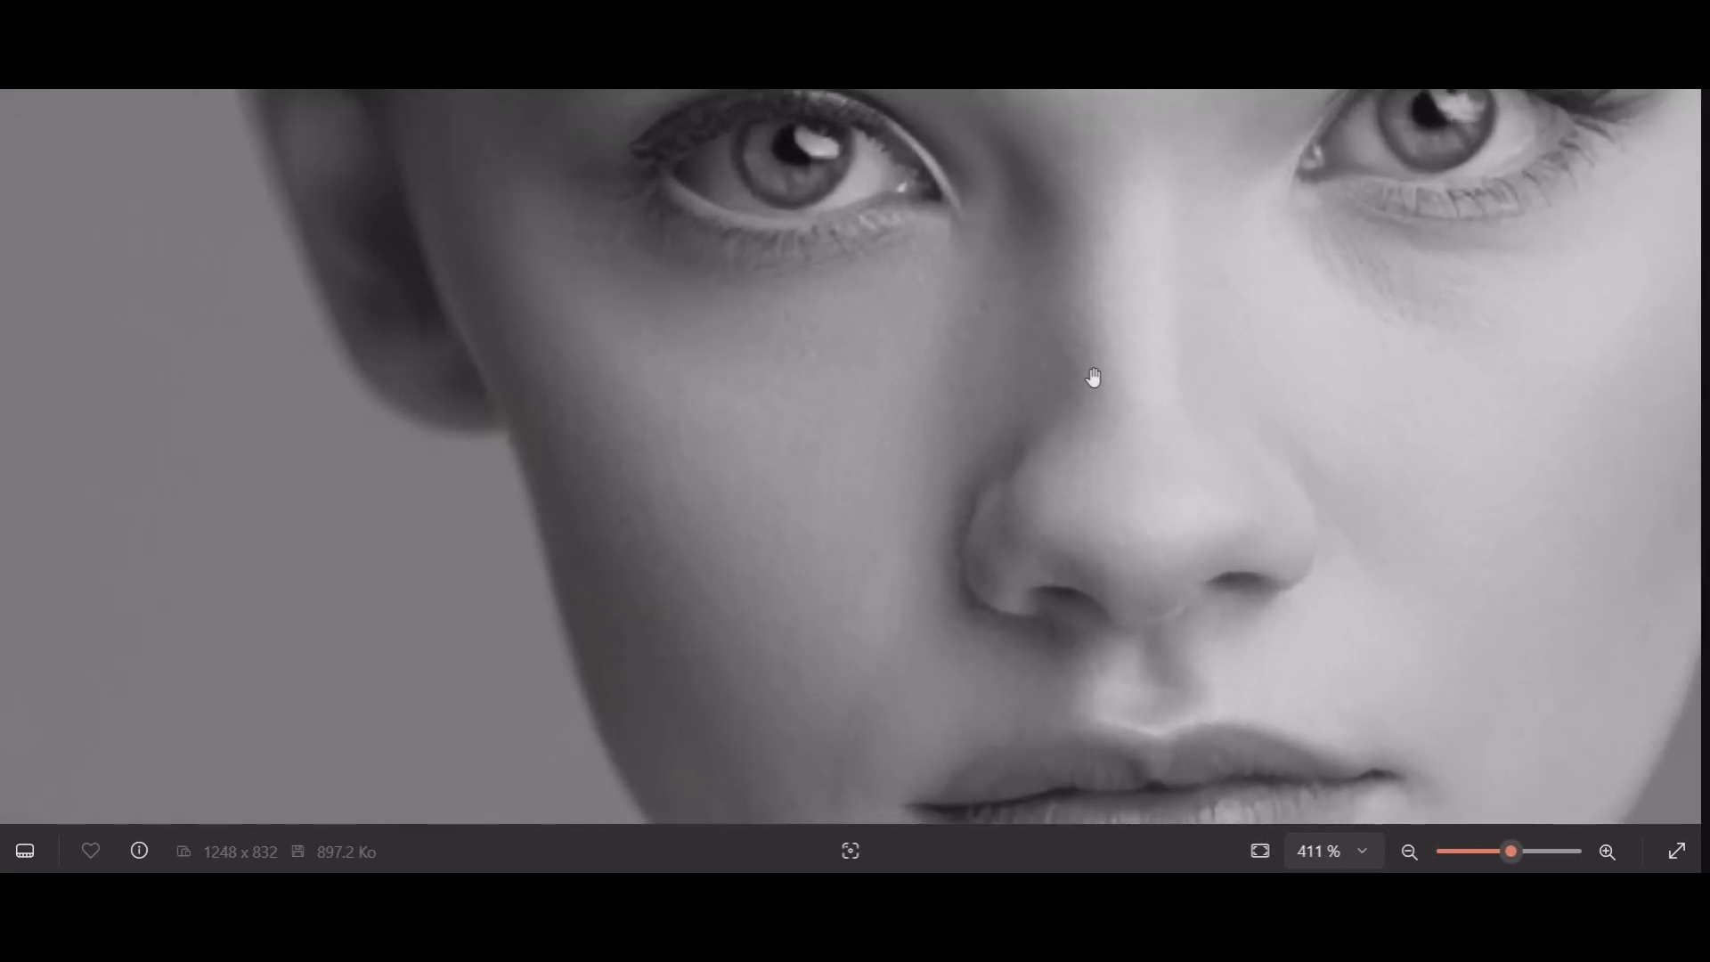
pyautogui.scroll(-8, 1094, 377)
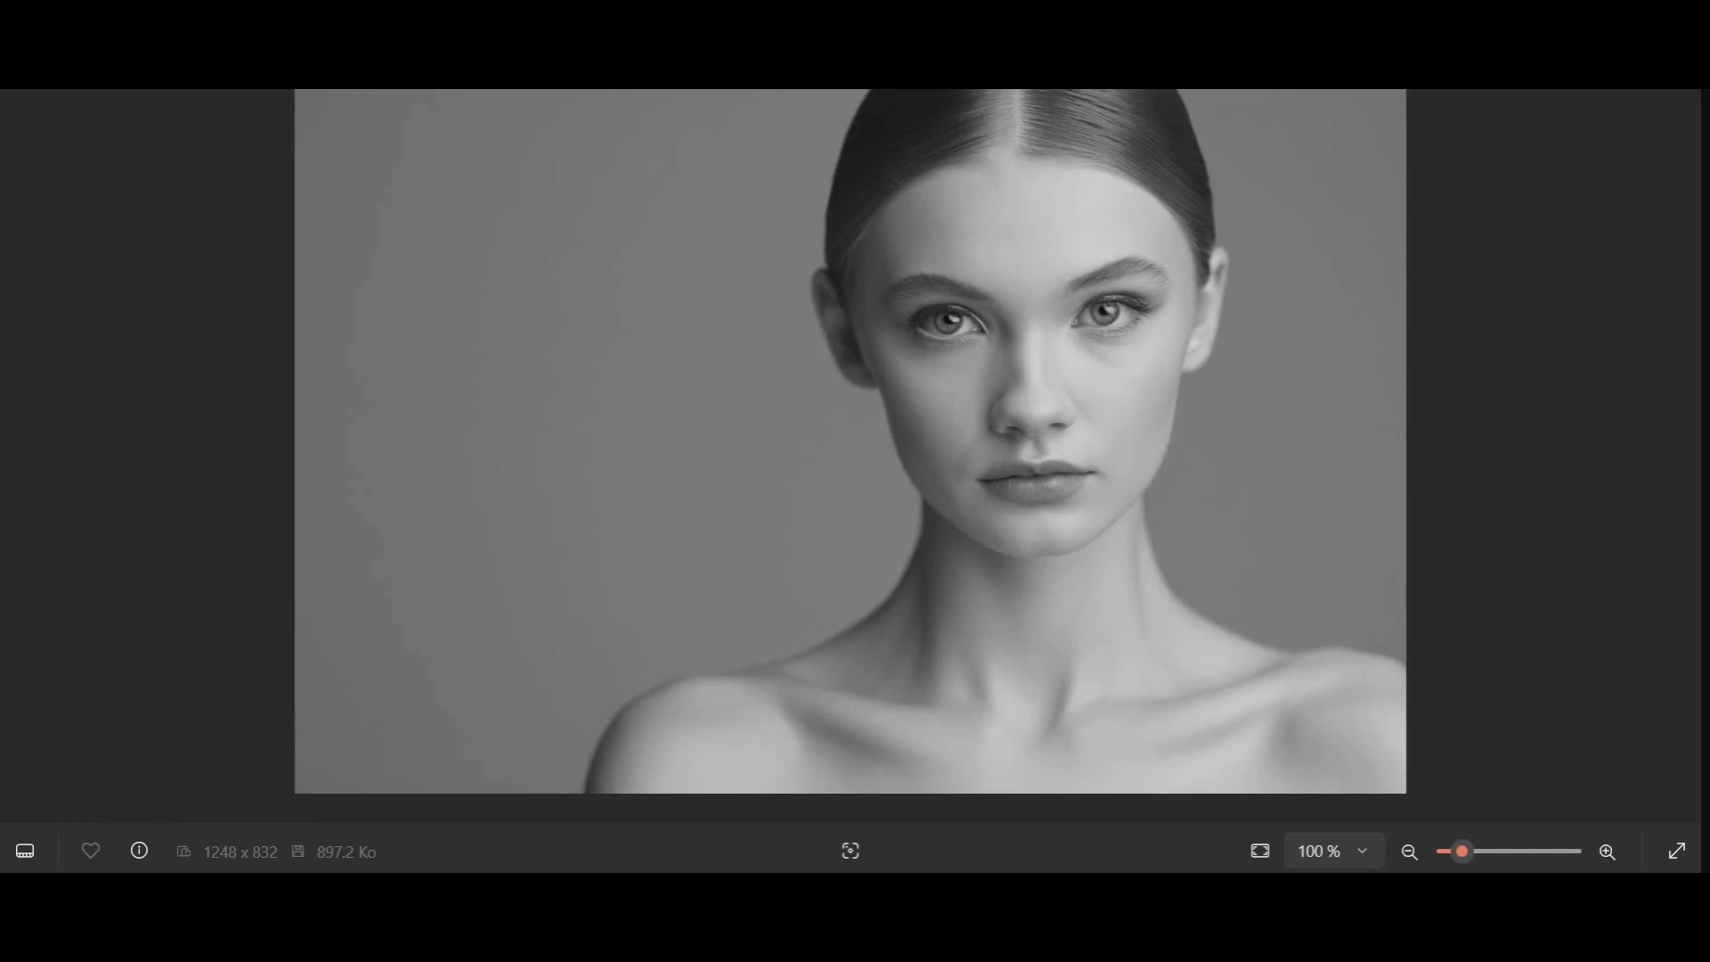
pyautogui.hotkey('alt', 'F4')
# Look through the Téléchargements folder in File Explorer
pyautogui.click(935, 900)
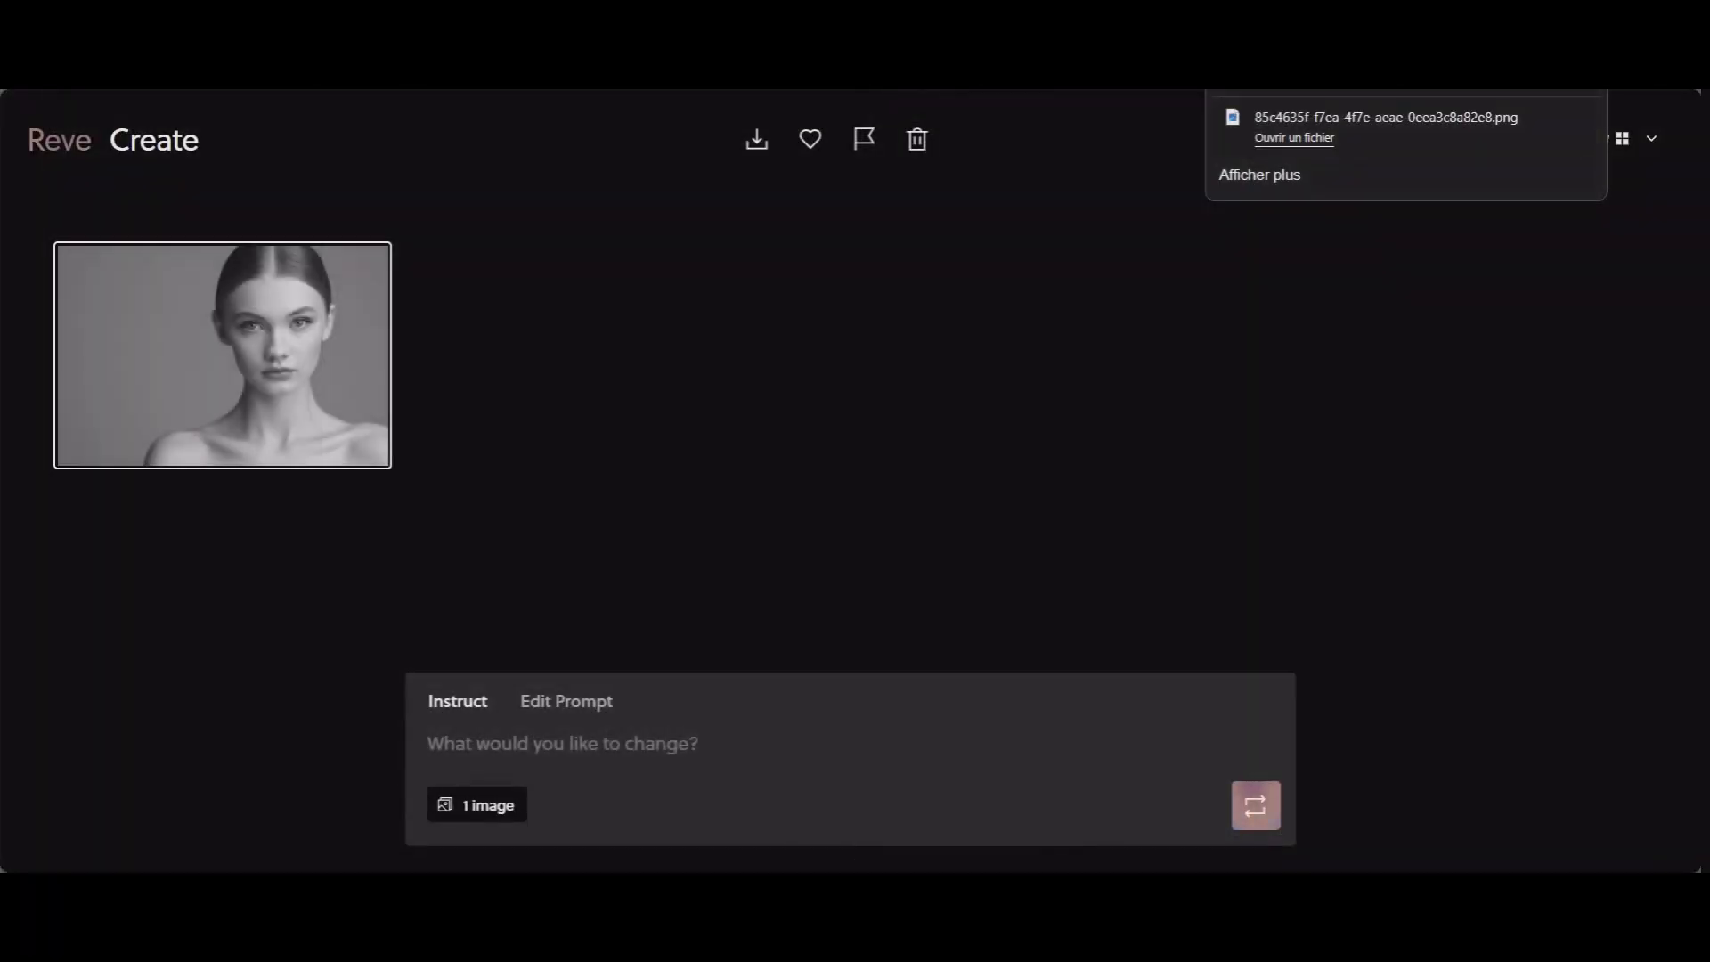
pyautogui.click(114, 287)
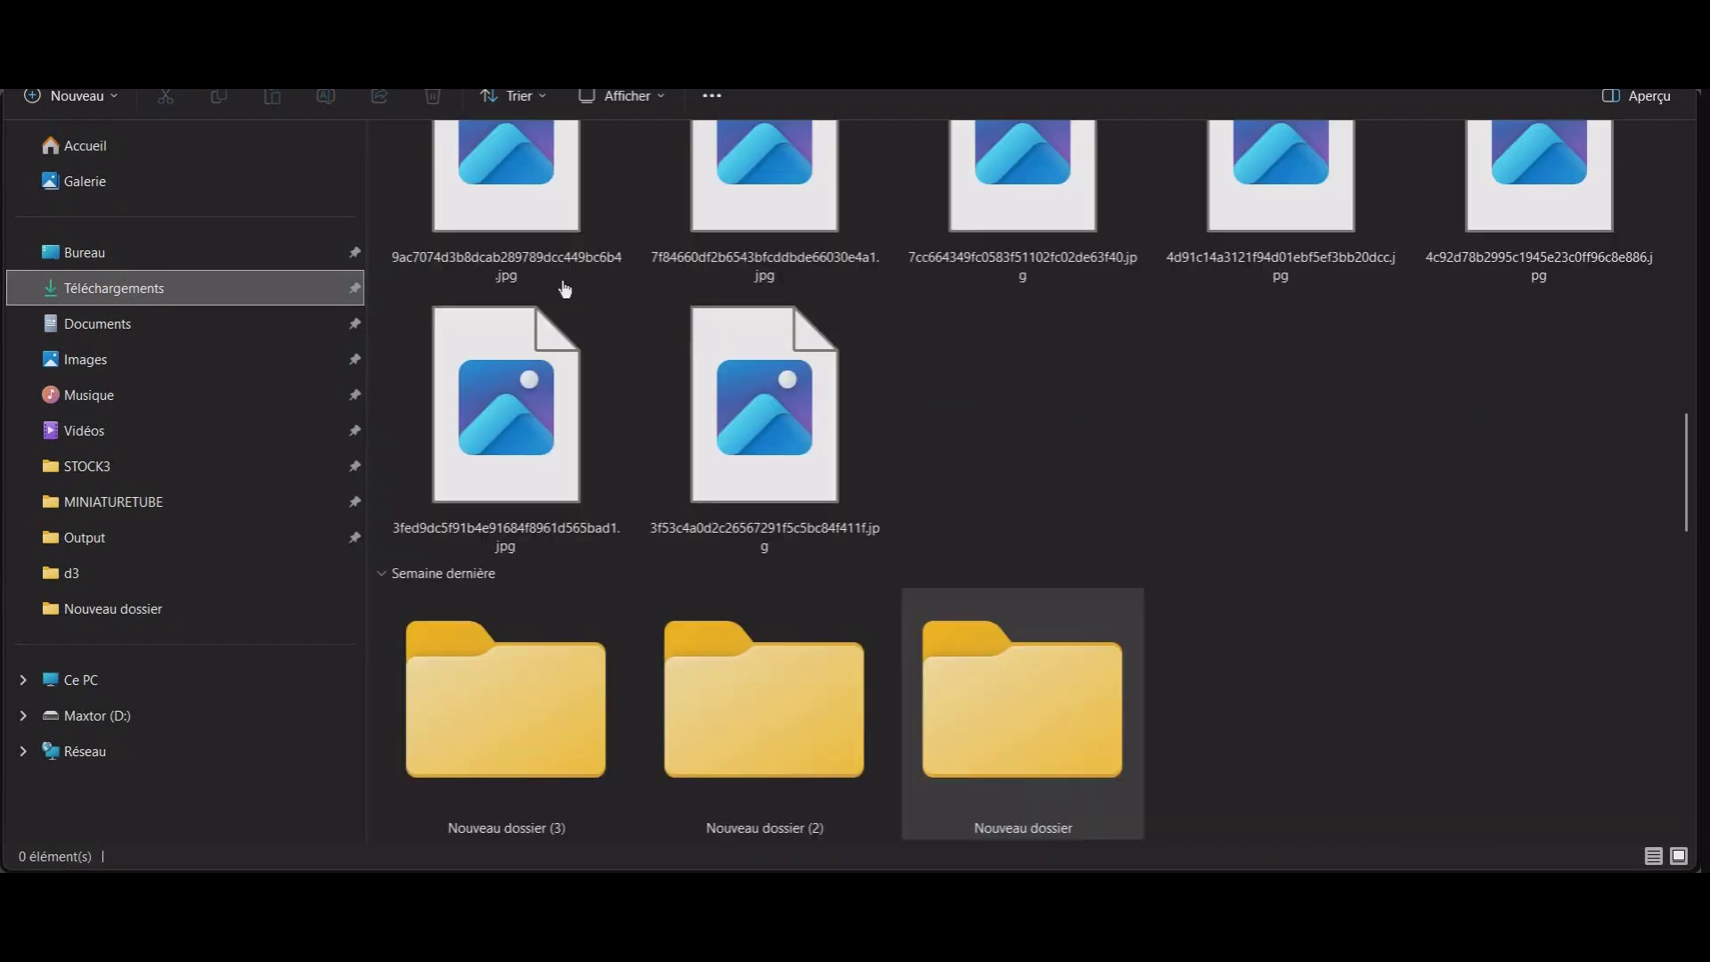
pyautogui.click(669, 443)
pyautogui.scroll(5, 669, 442)
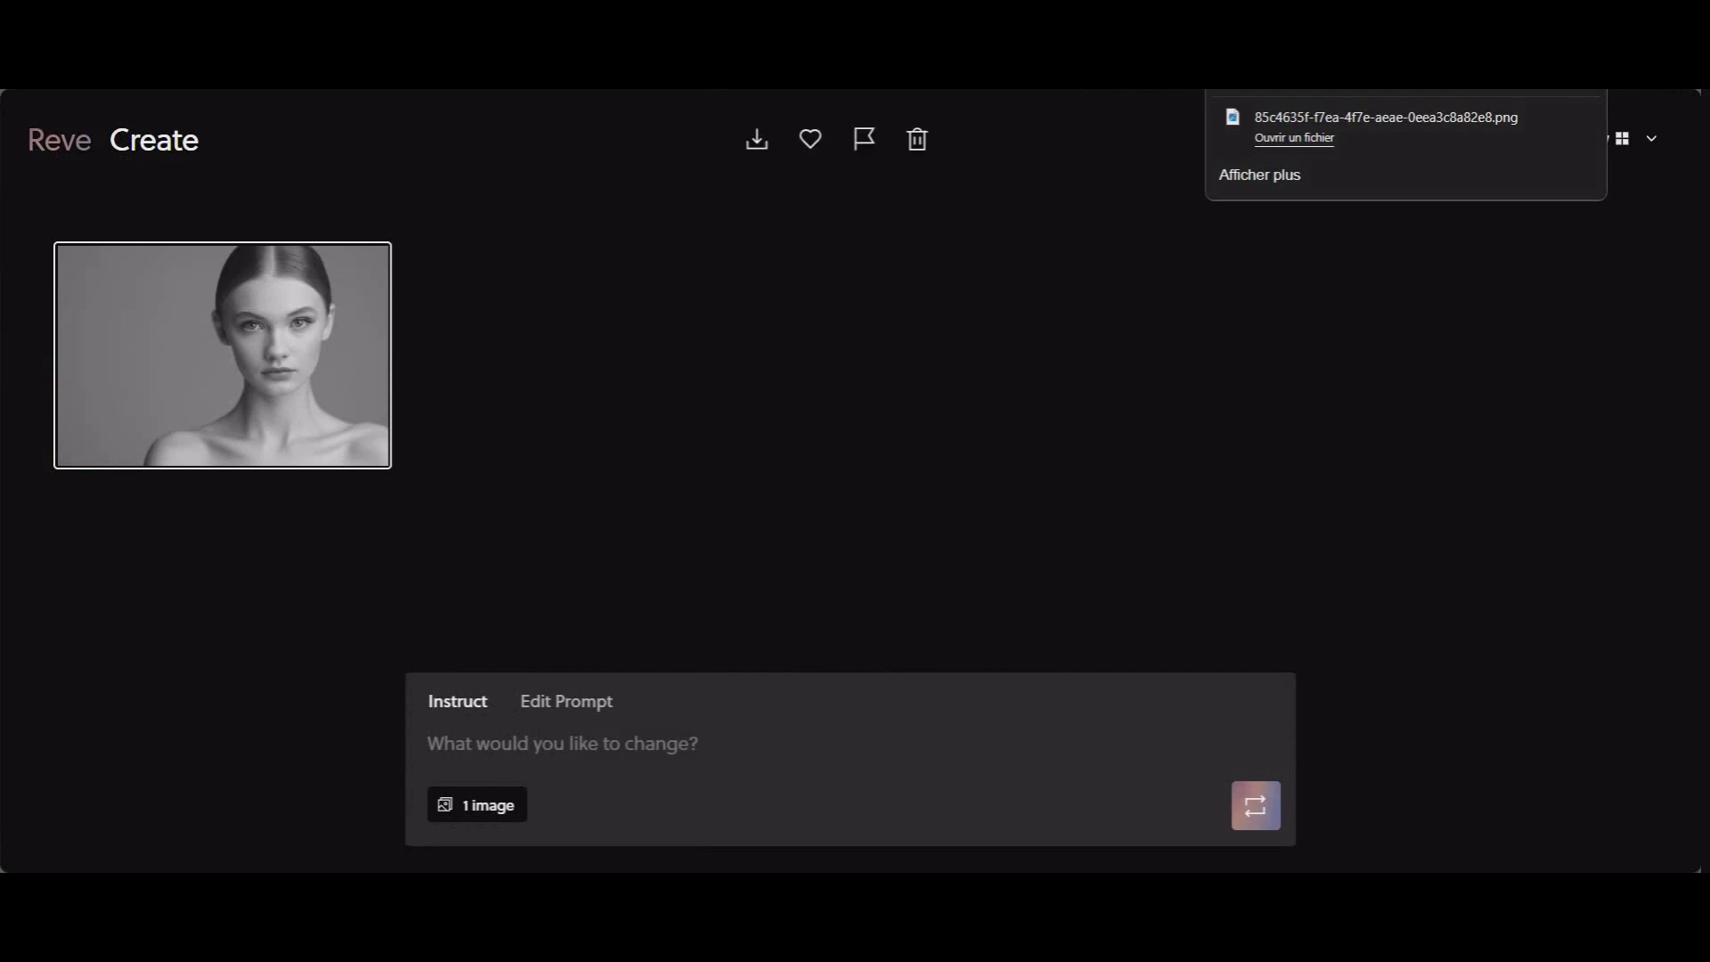
# Switch to the Leonardo.Ai library and copy the prompt "award winning portrait of a beautiful girl by Lee Jeffries" from the dark child portrait
pyautogui.click(303, 25)
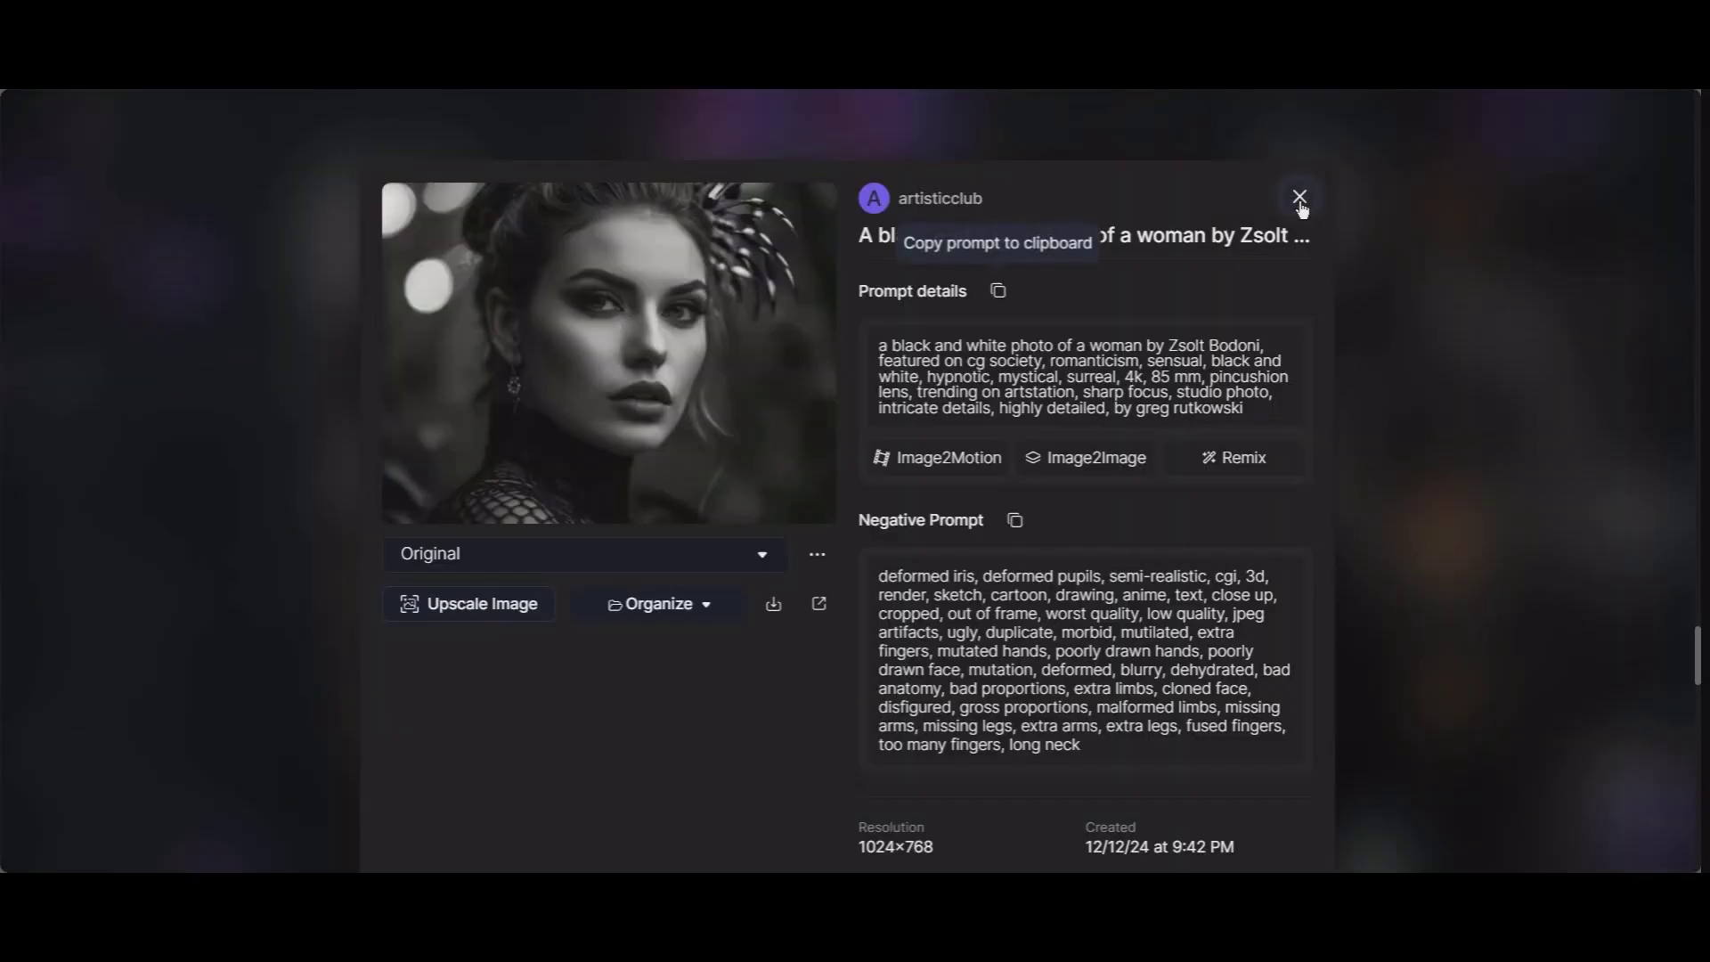
pyautogui.press('Escape')
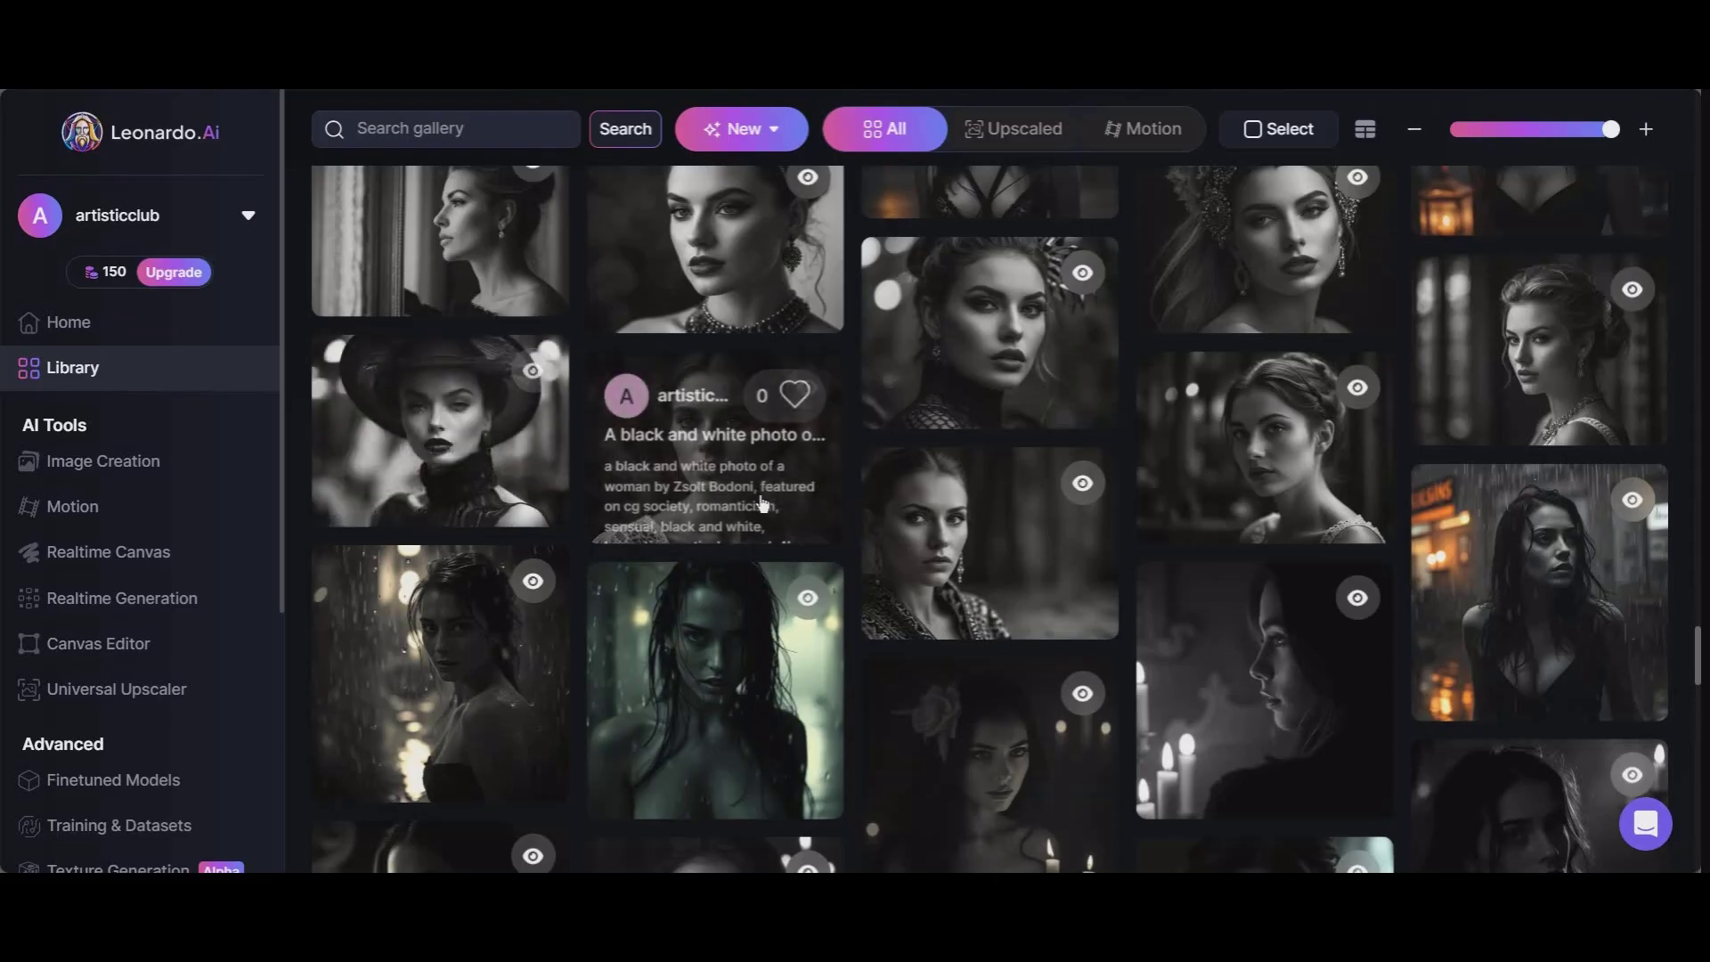
pyautogui.scroll(-5, 677, 428)
pyautogui.scroll(-15, 804, 507)
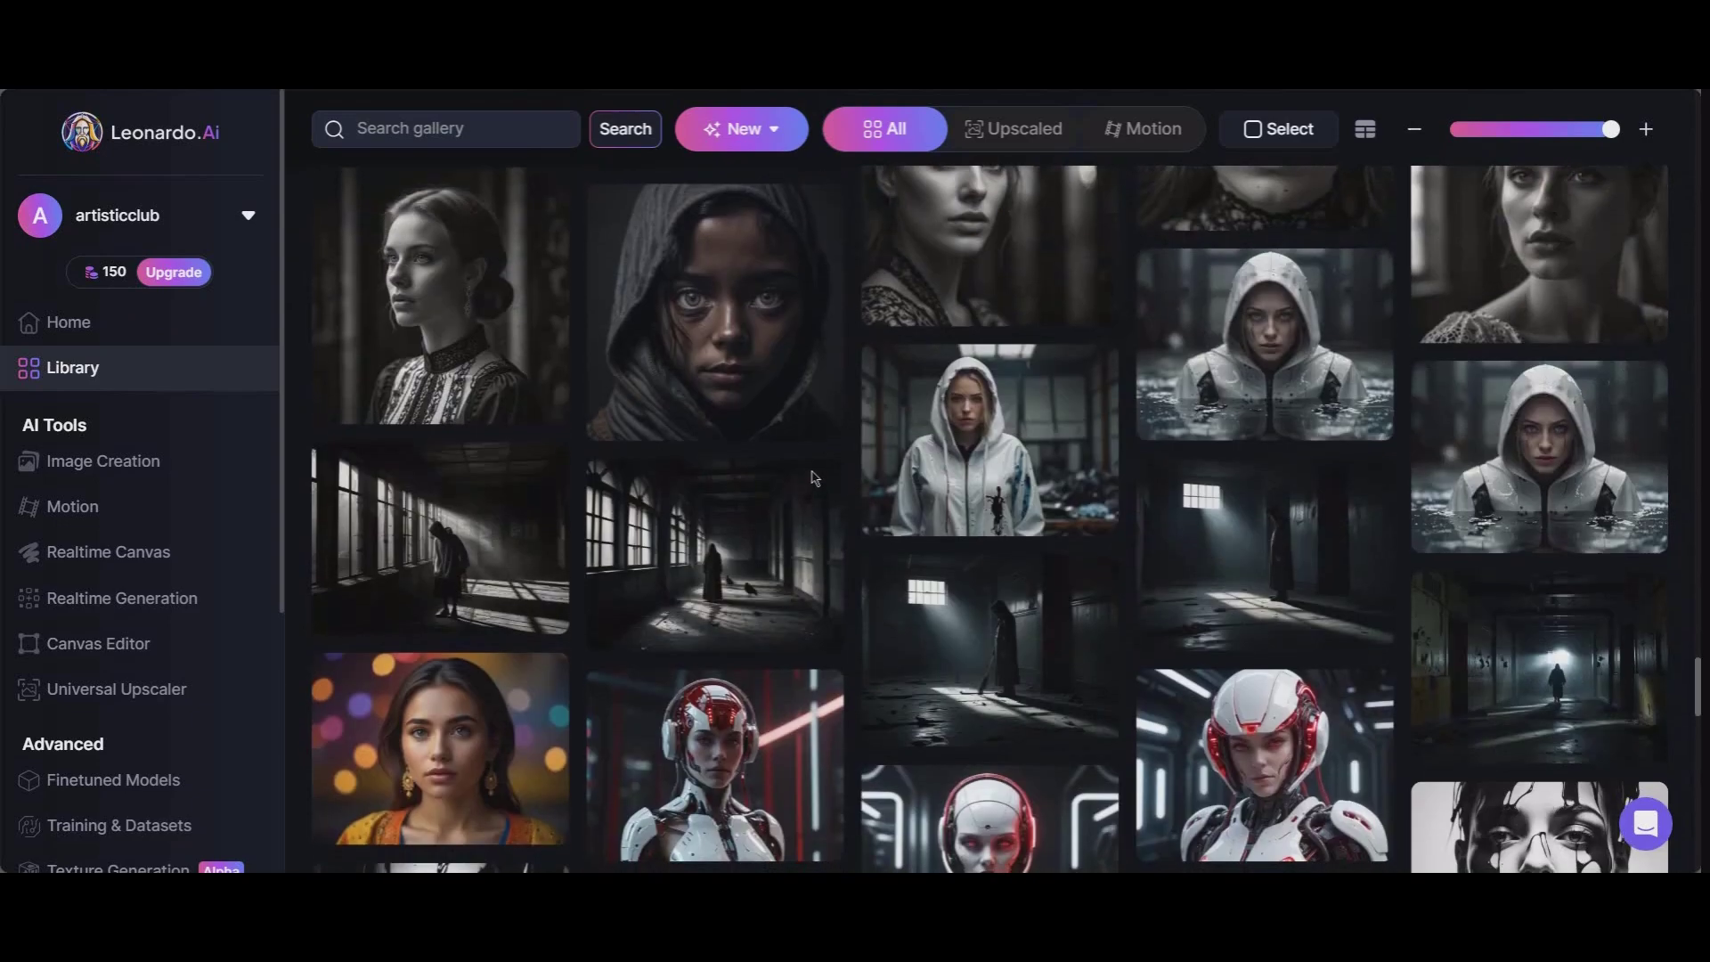
pyautogui.scroll(-10, 820, 469)
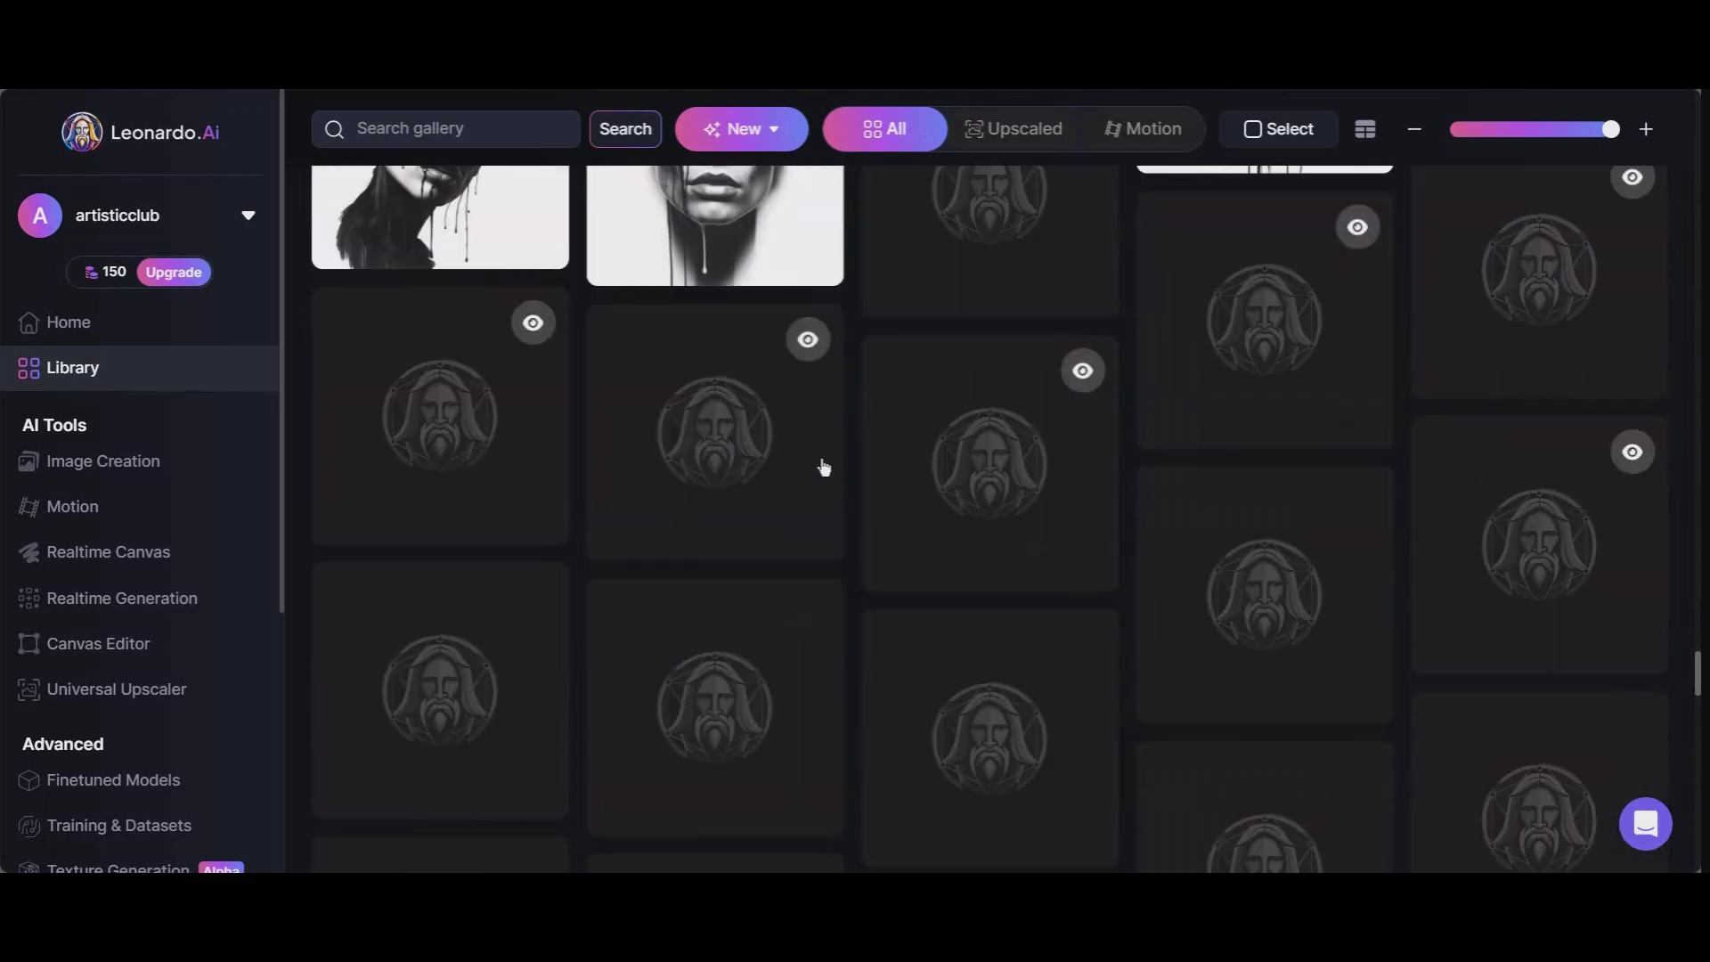
pyautogui.scroll(-5, 824, 467)
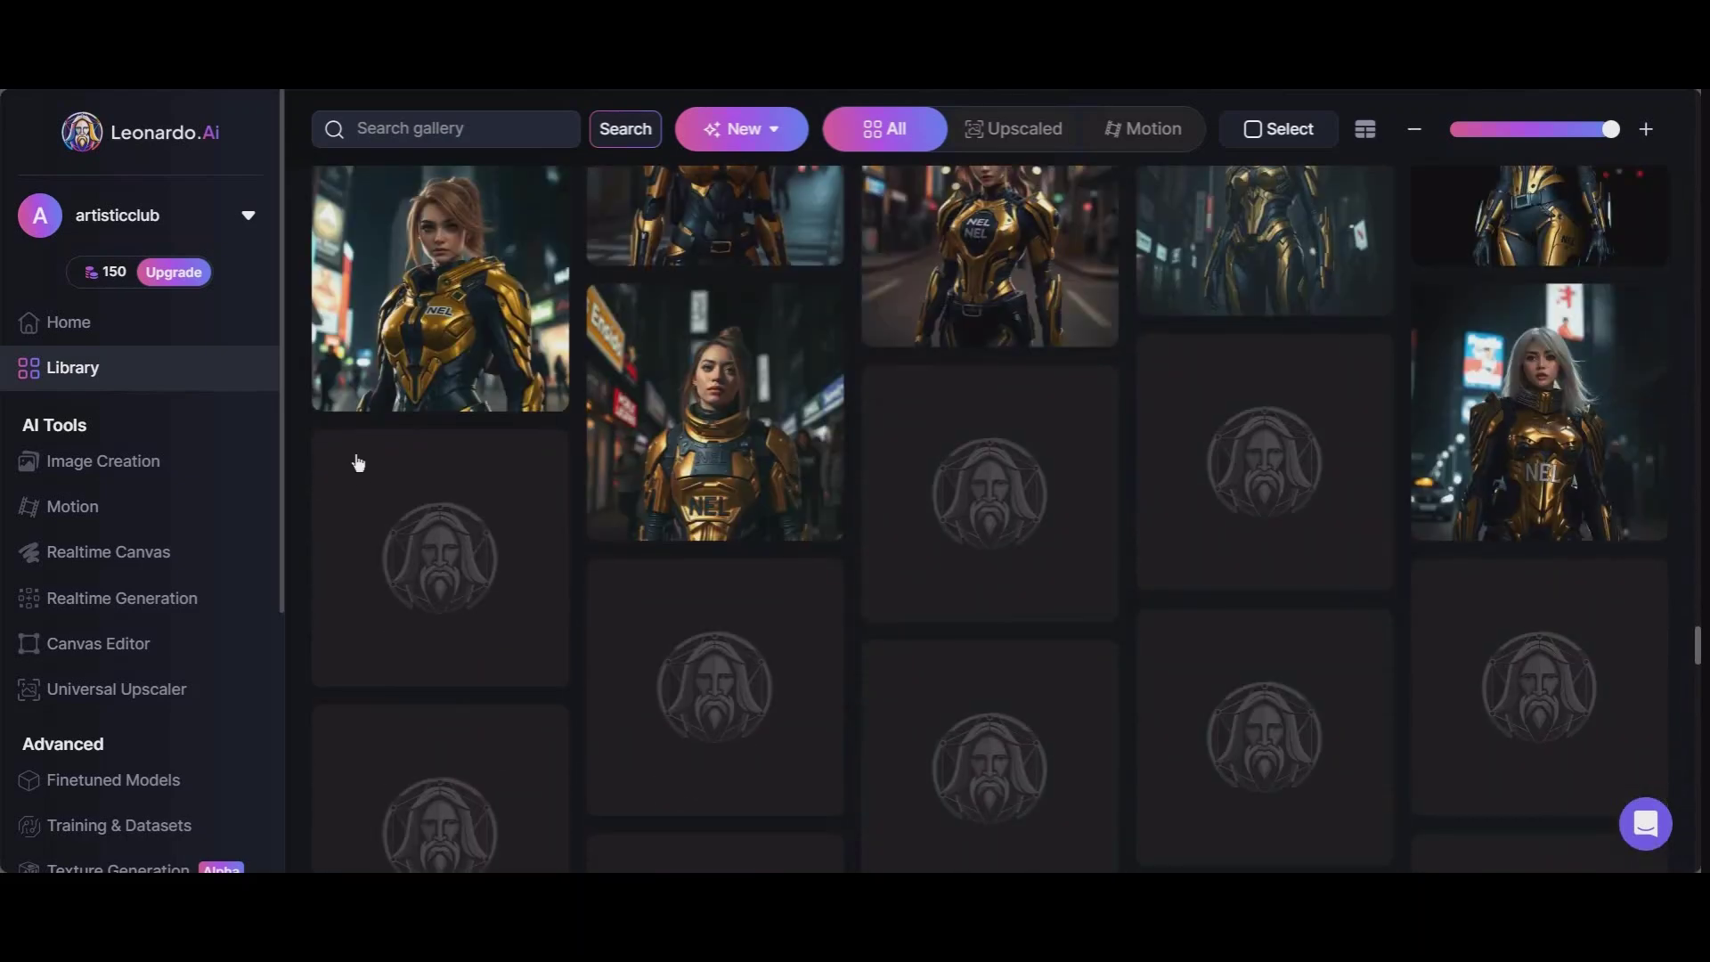
pyautogui.scroll(-3, 882, 273)
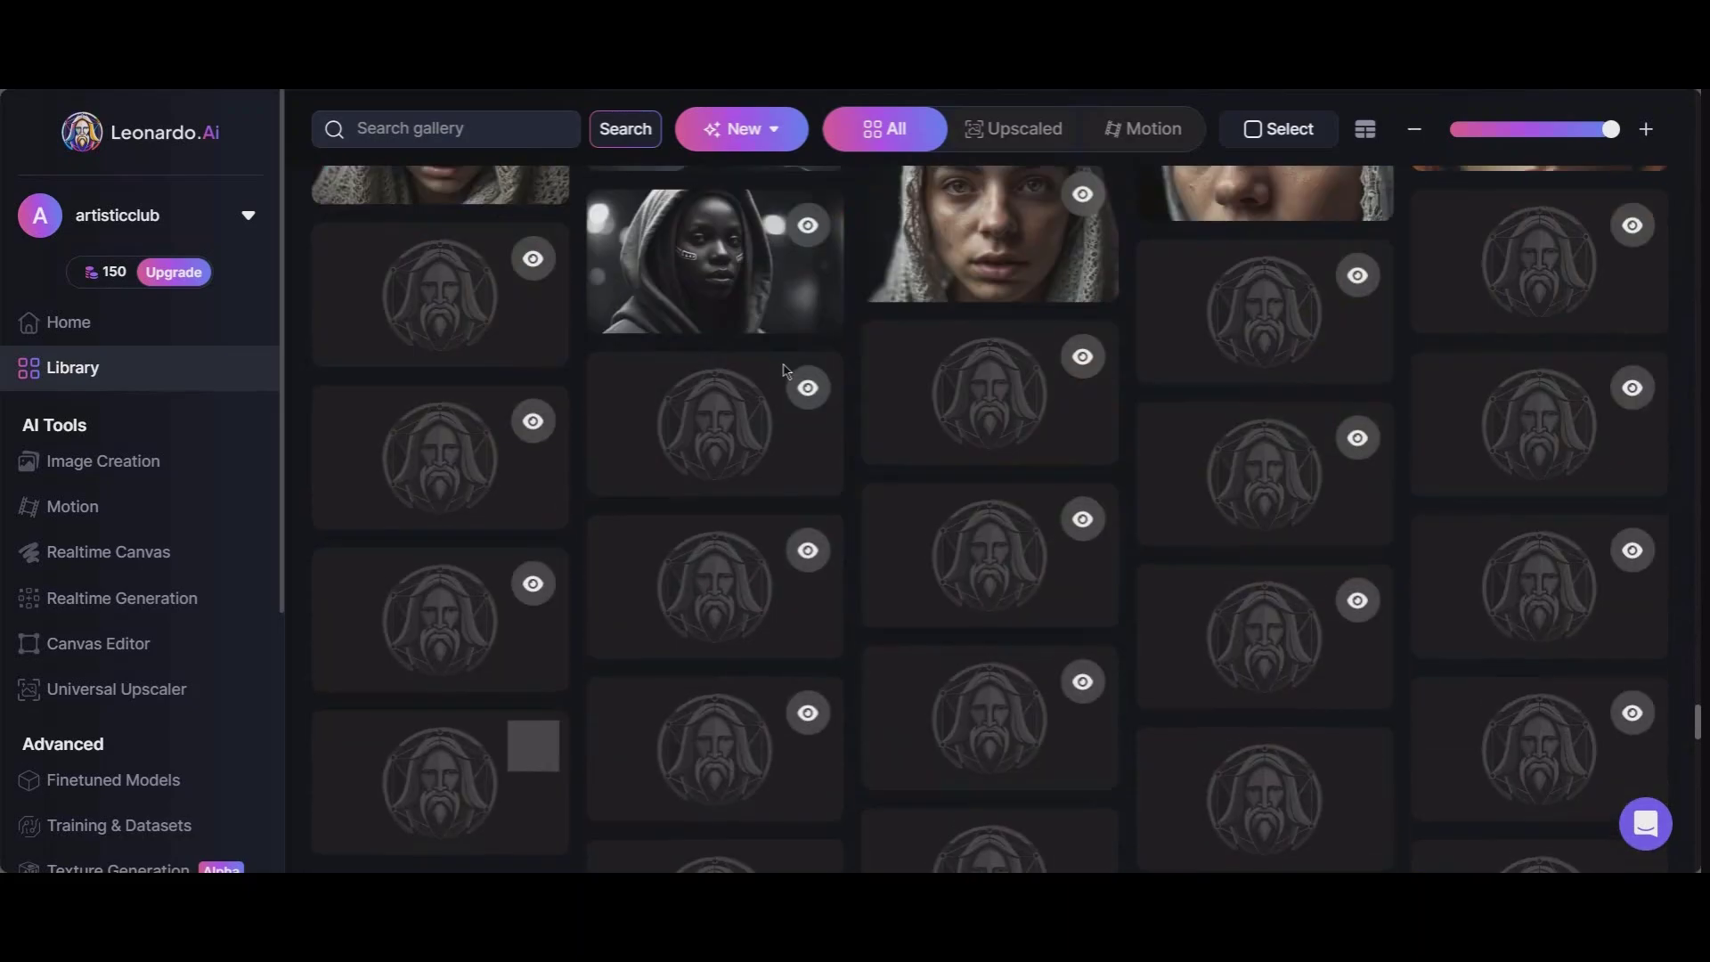
pyautogui.scroll(-2, 788, 356)
pyautogui.scroll(-3, 784, 370)
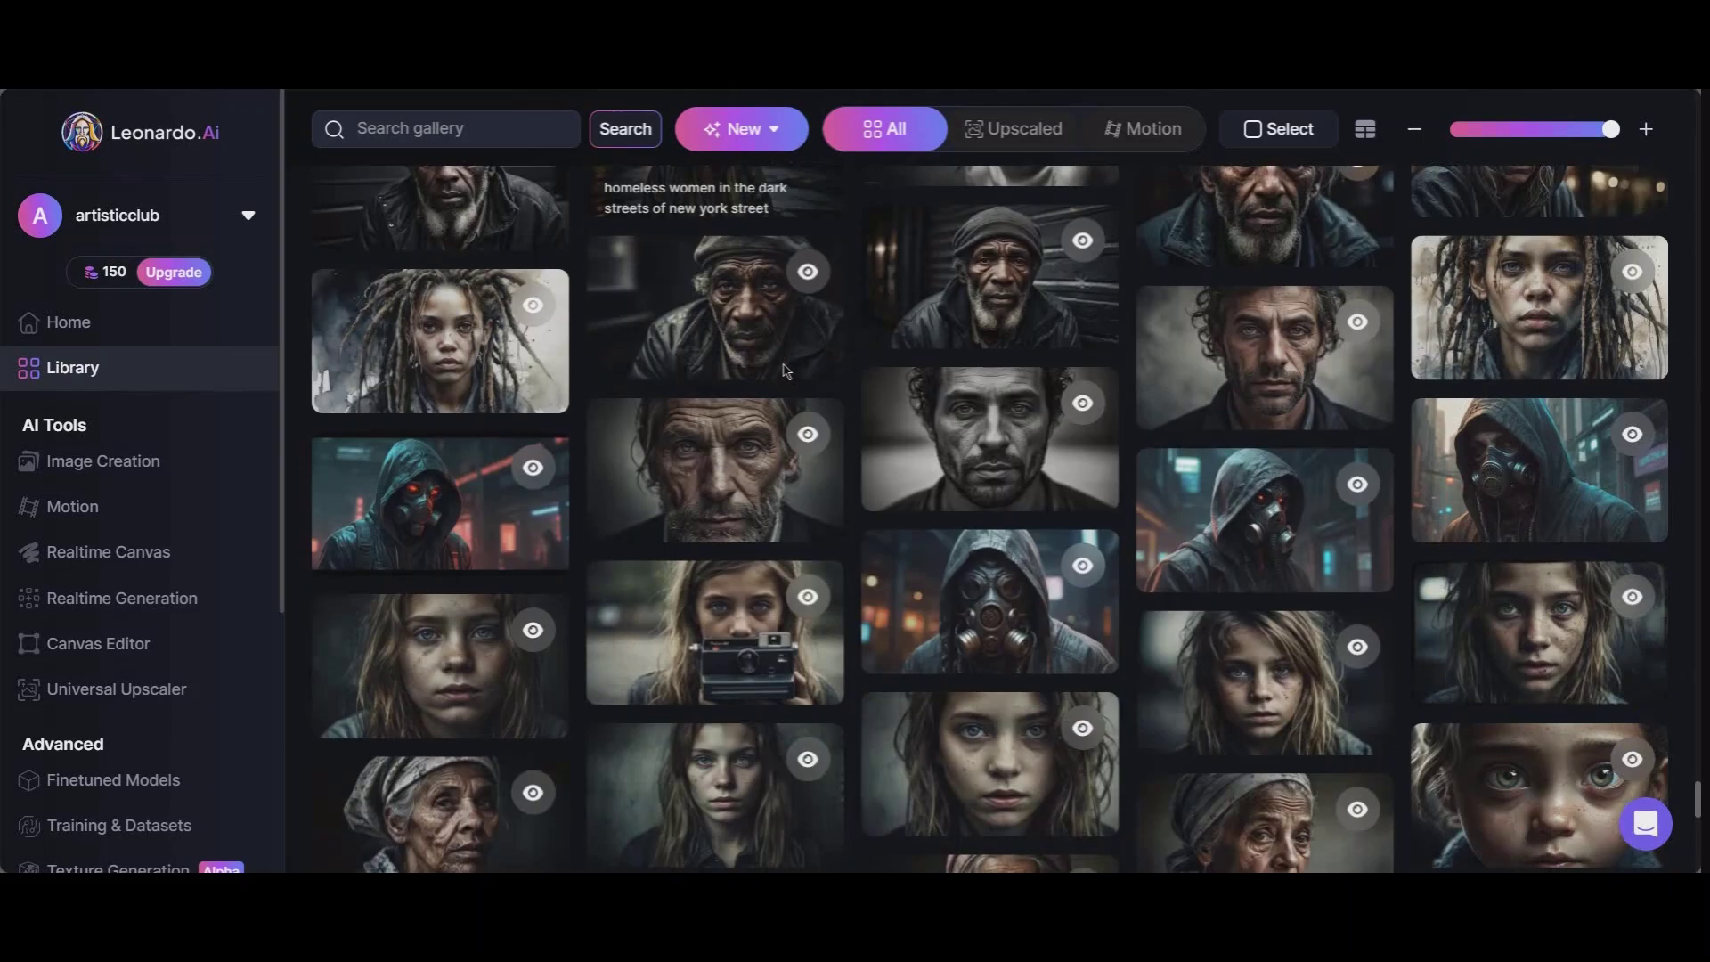
pyautogui.scroll(-6, 783, 370)
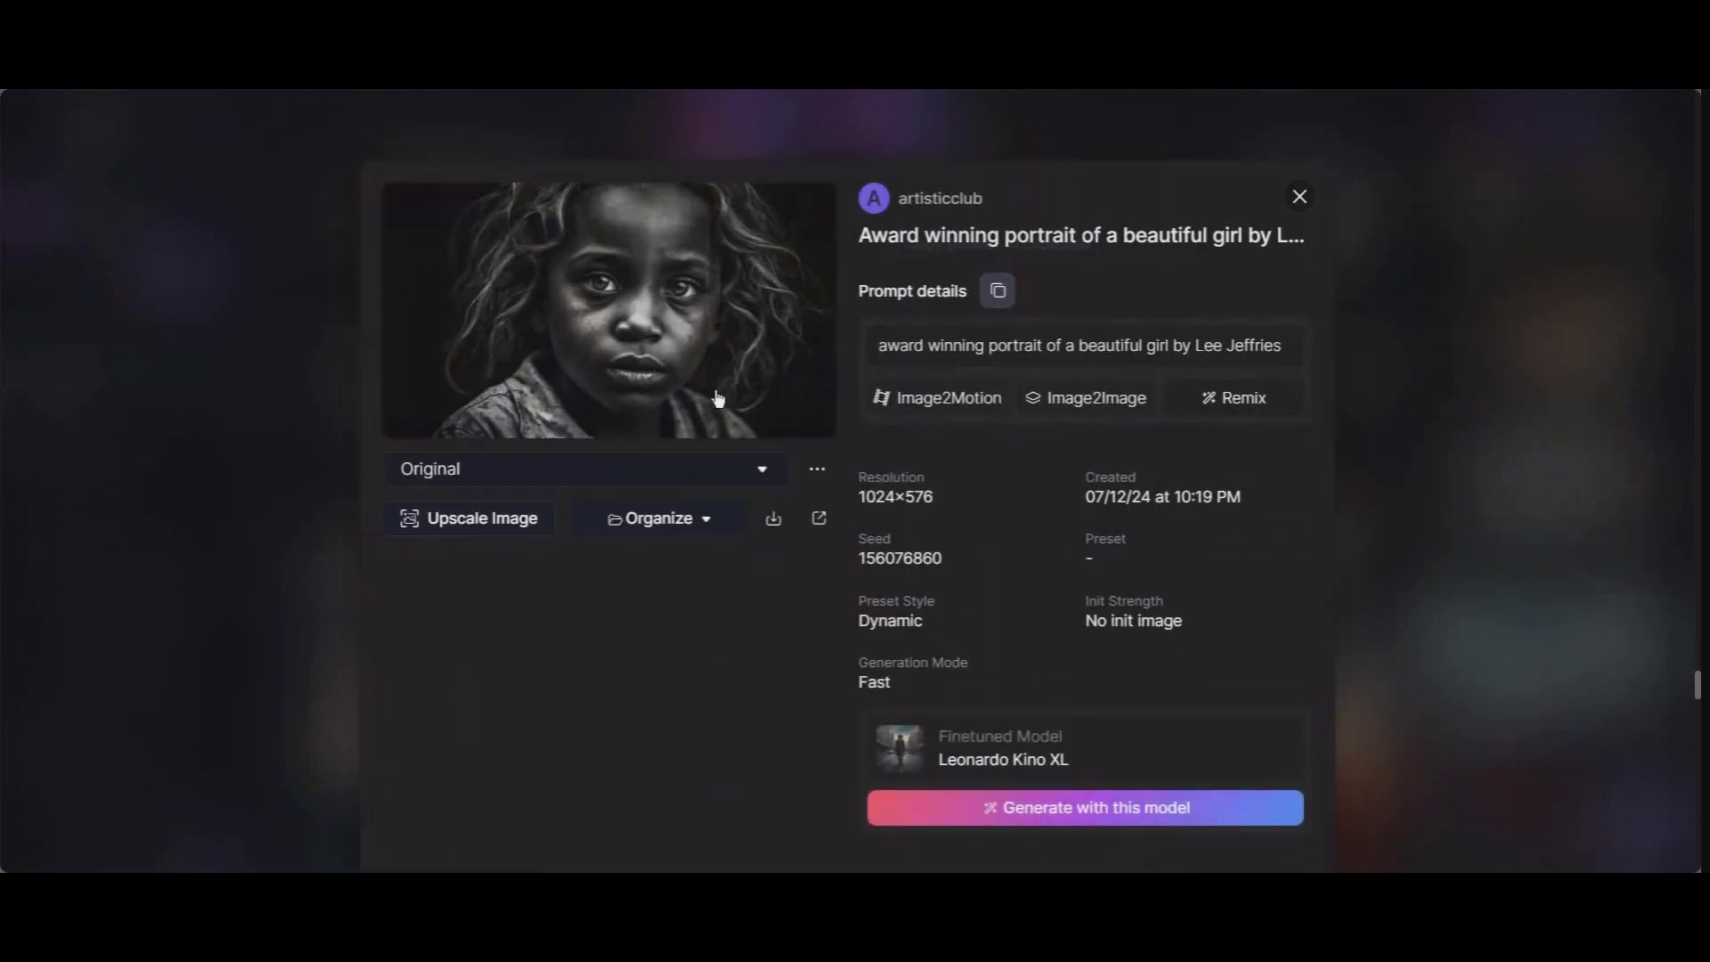
pyautogui.click(998, 290)
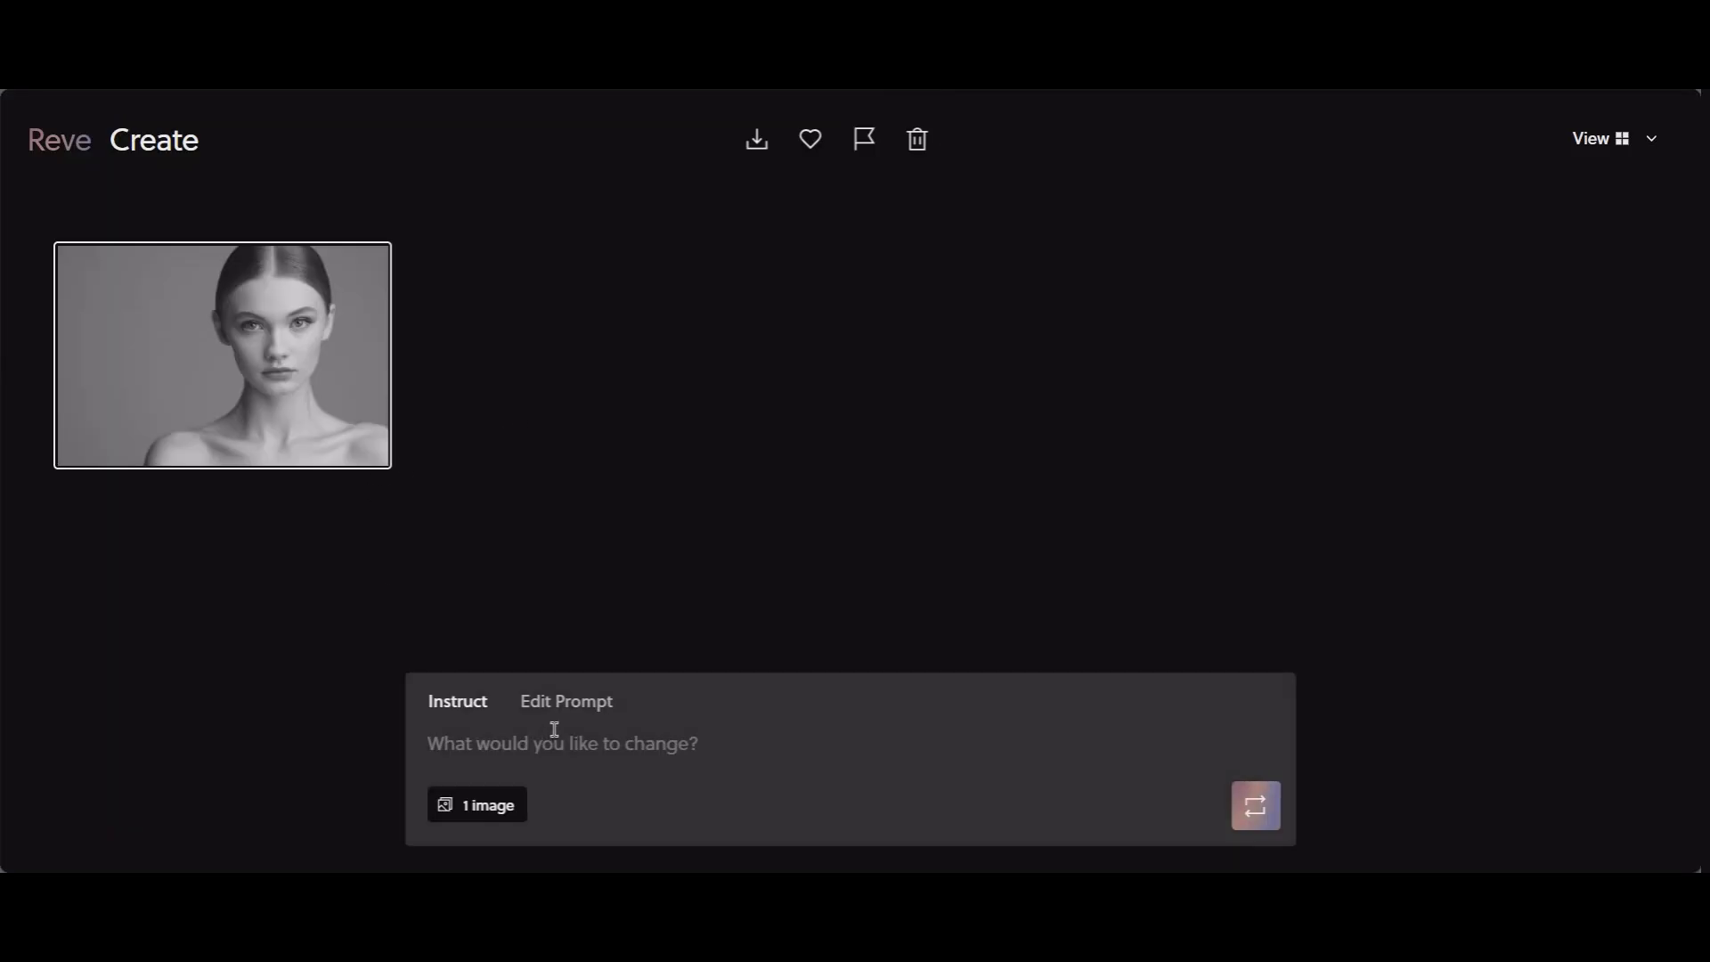
# In Reve, paste the instruction "award winning portrait of a beautiful girl by Lee Jeffries" and generate one image
pyautogui.click(553, 752)
pyautogui.rightClick(549, 754)
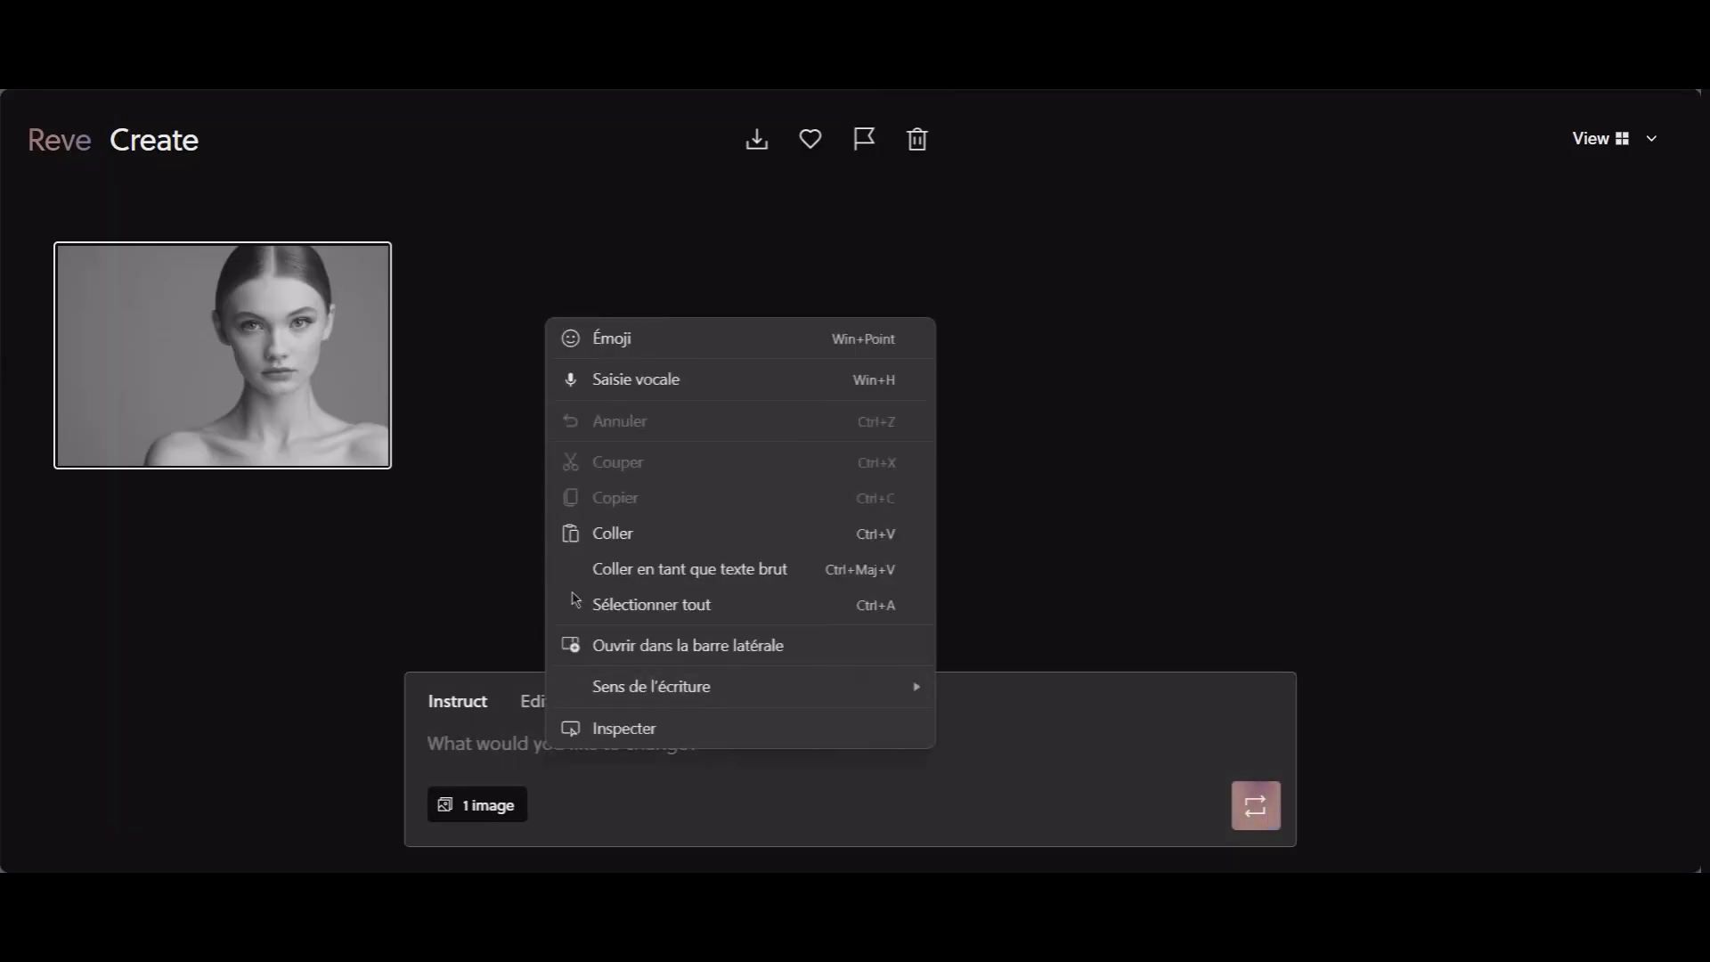
pyautogui.click(606, 536)
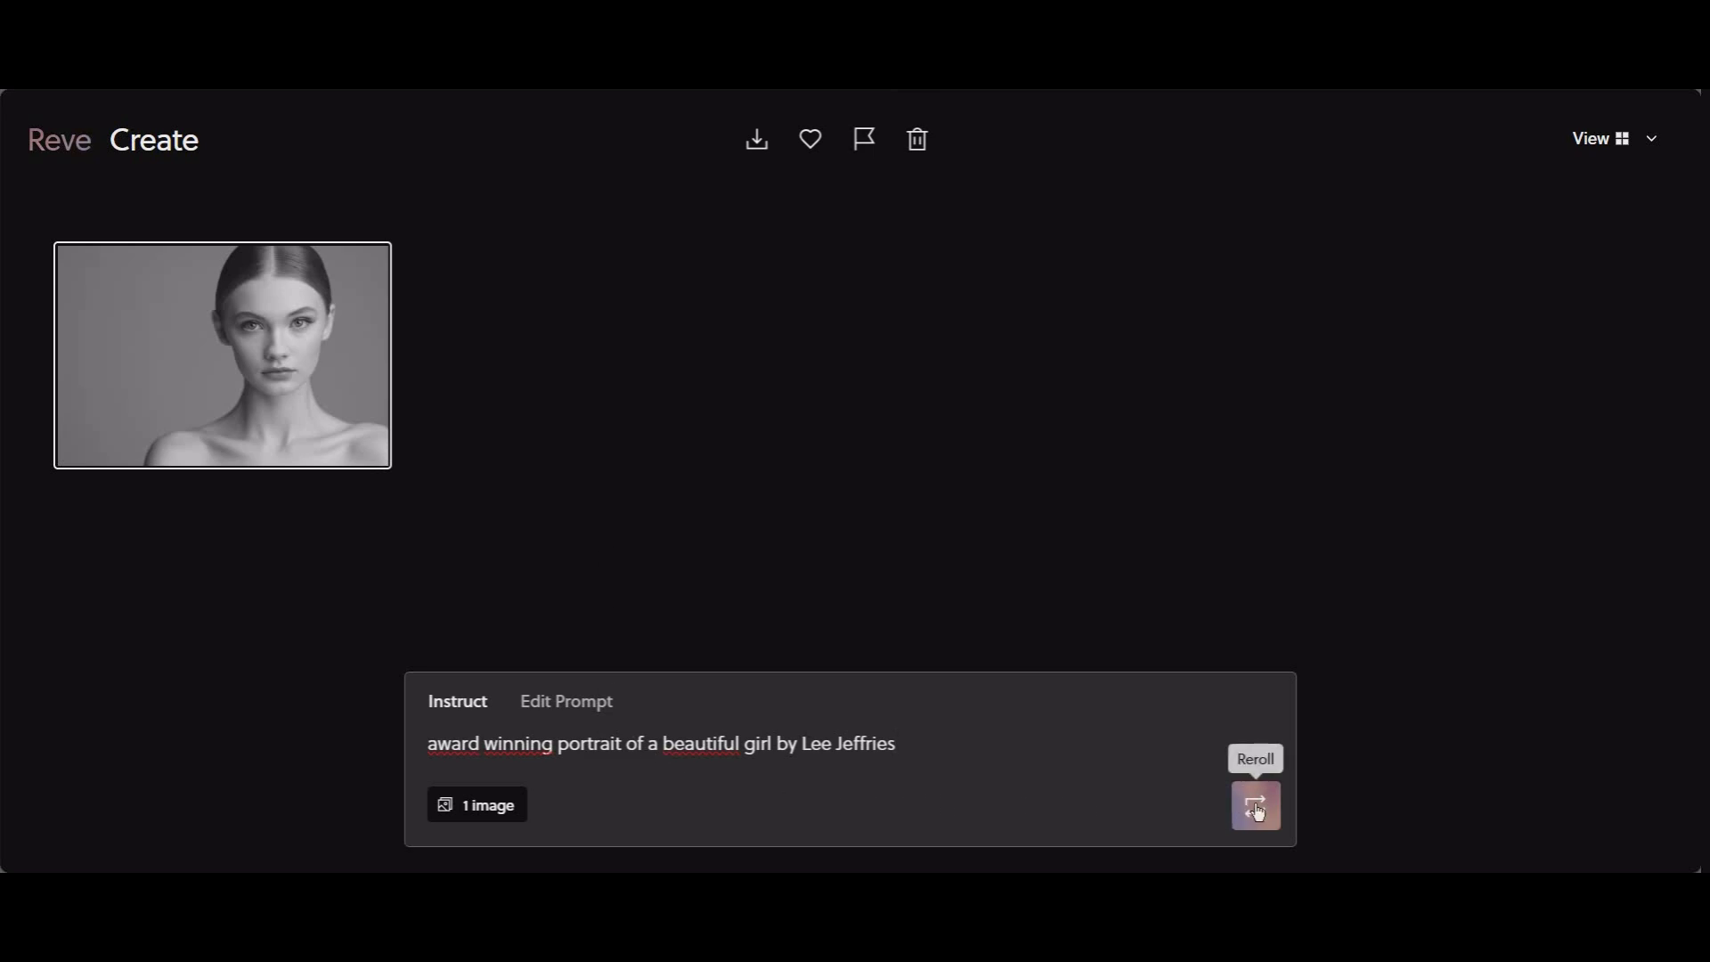
pyautogui.click(1255, 805)
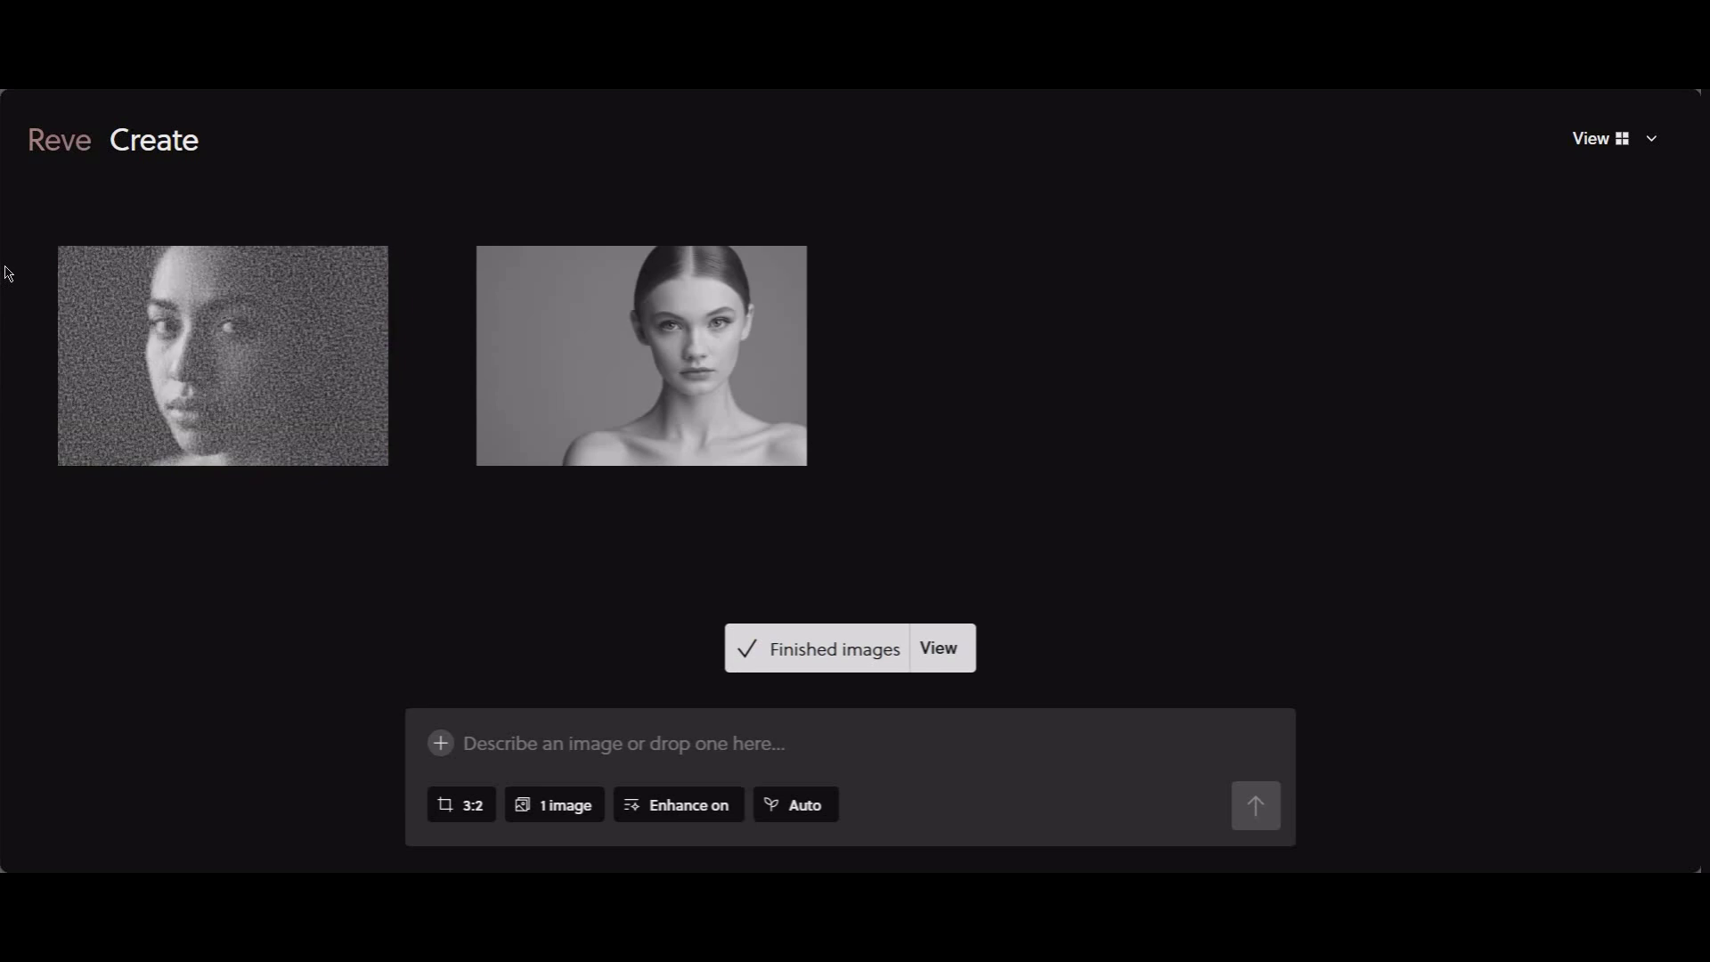
# Download the newly generated dark, side-lit portrait of a woman
pyautogui.click(201, 343)
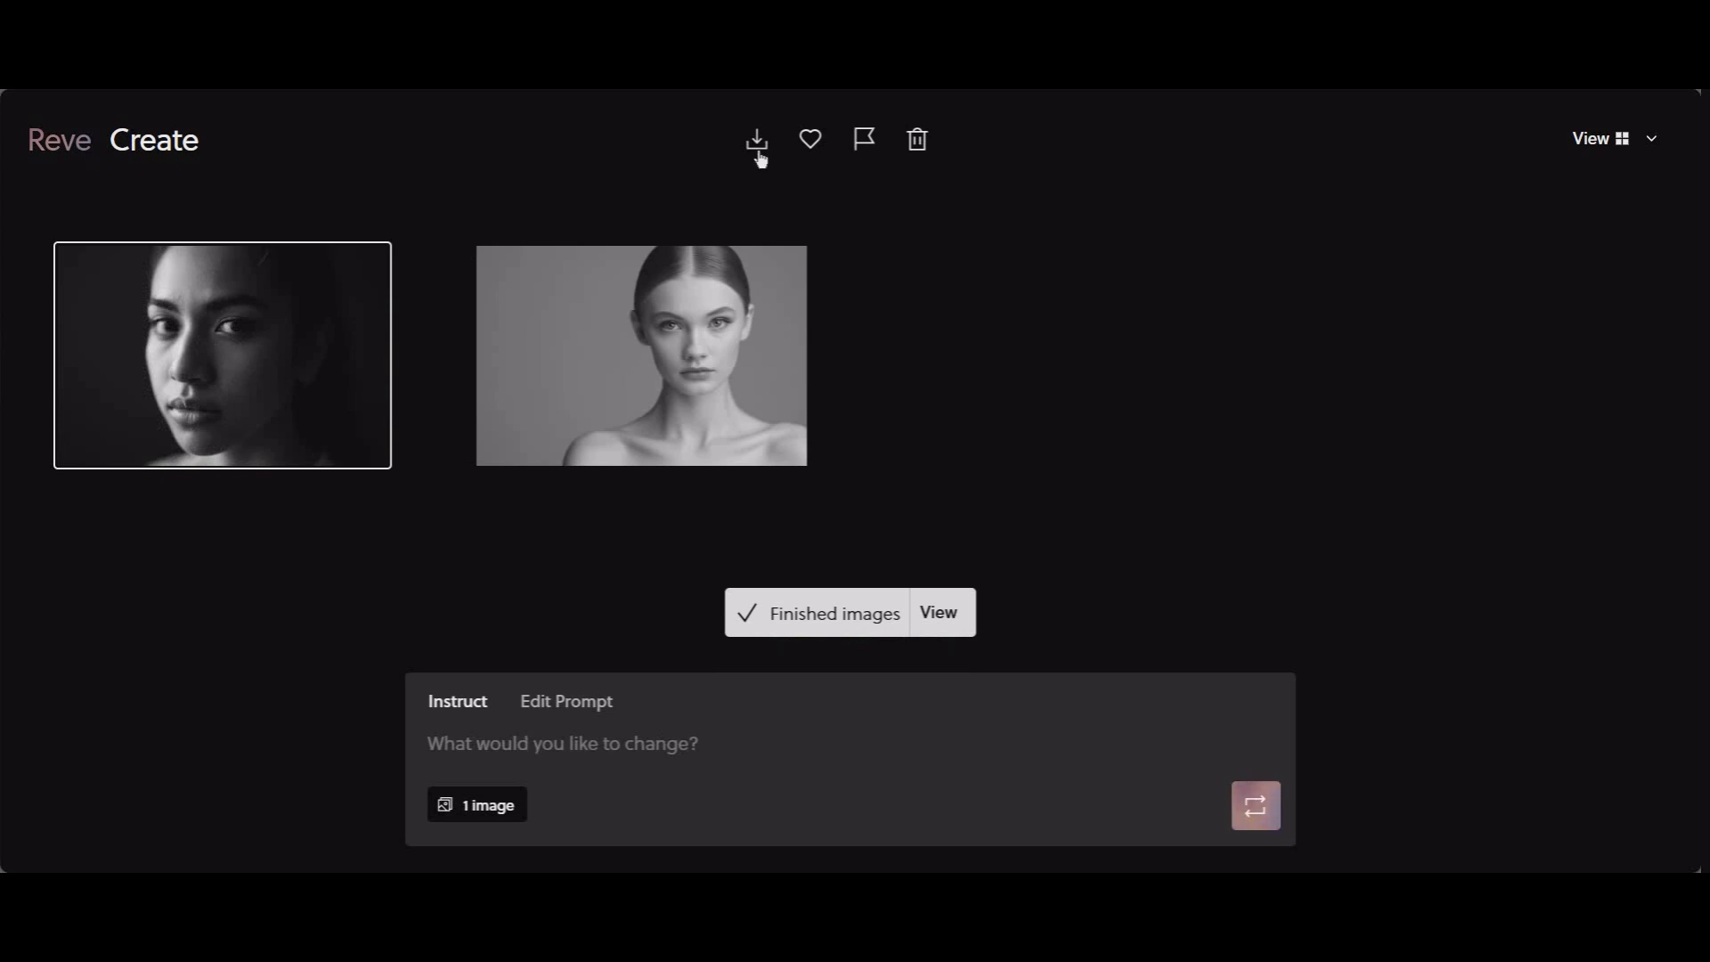
pyautogui.click(757, 142)
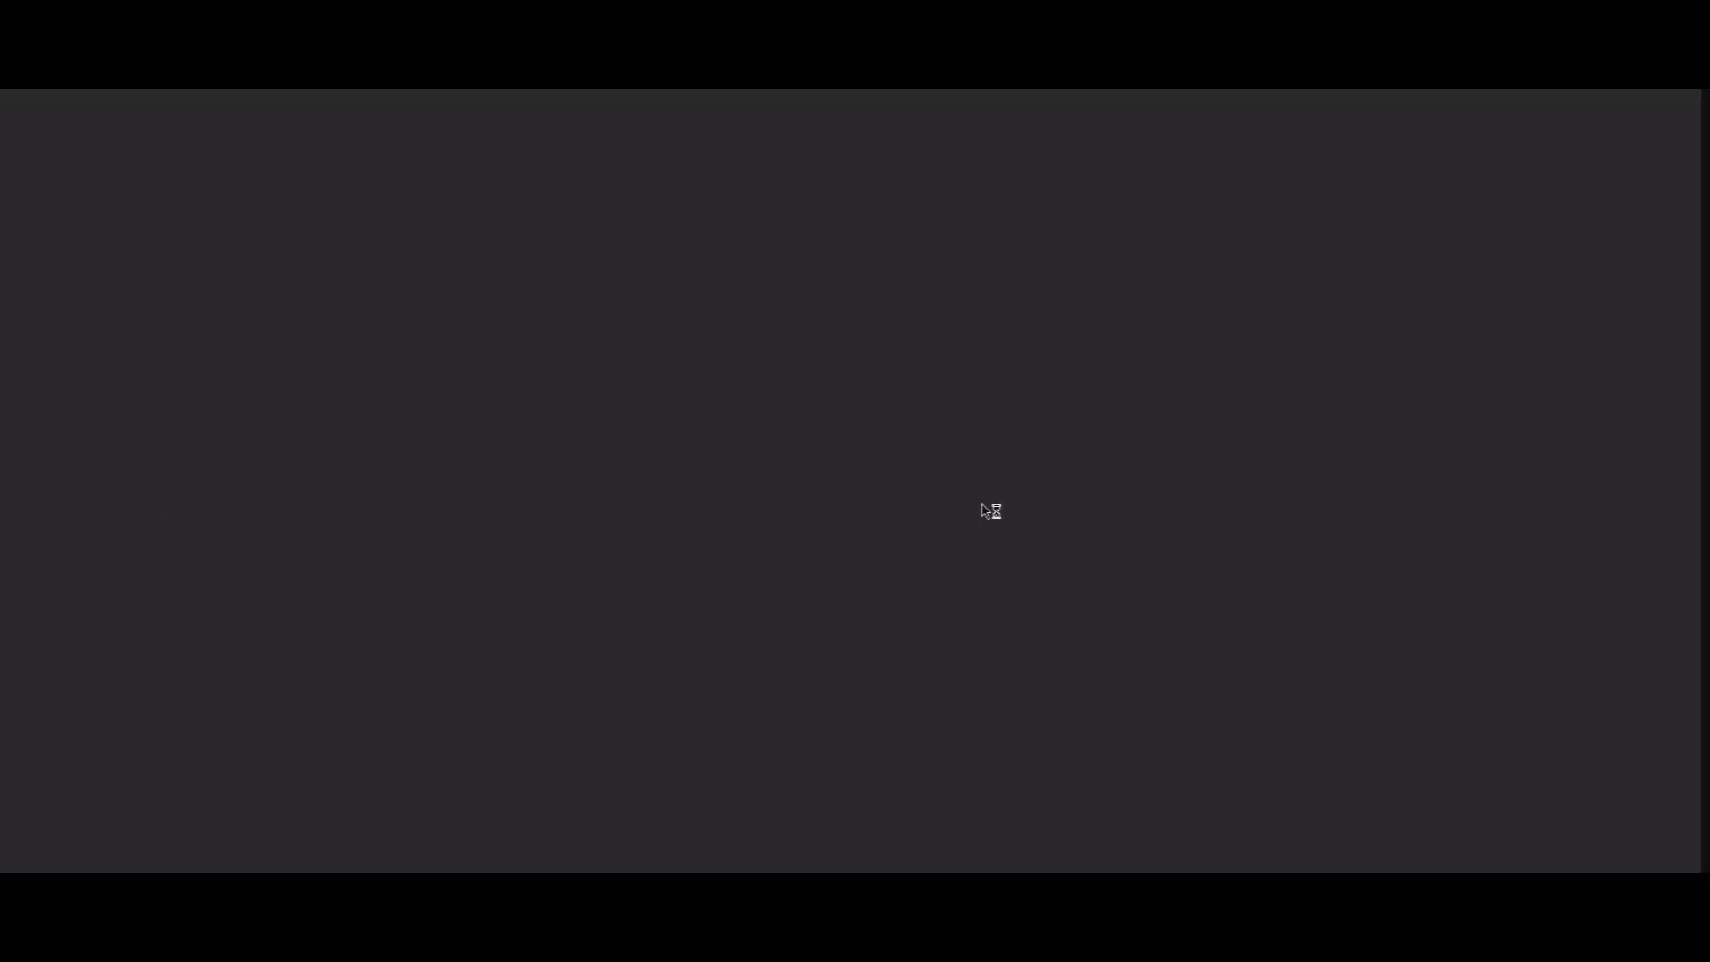
# Examine the skin texture, eyes and nose of the downloaded side-lit portrait up close in the image viewer
pyautogui.scroll(5, 927, 496)
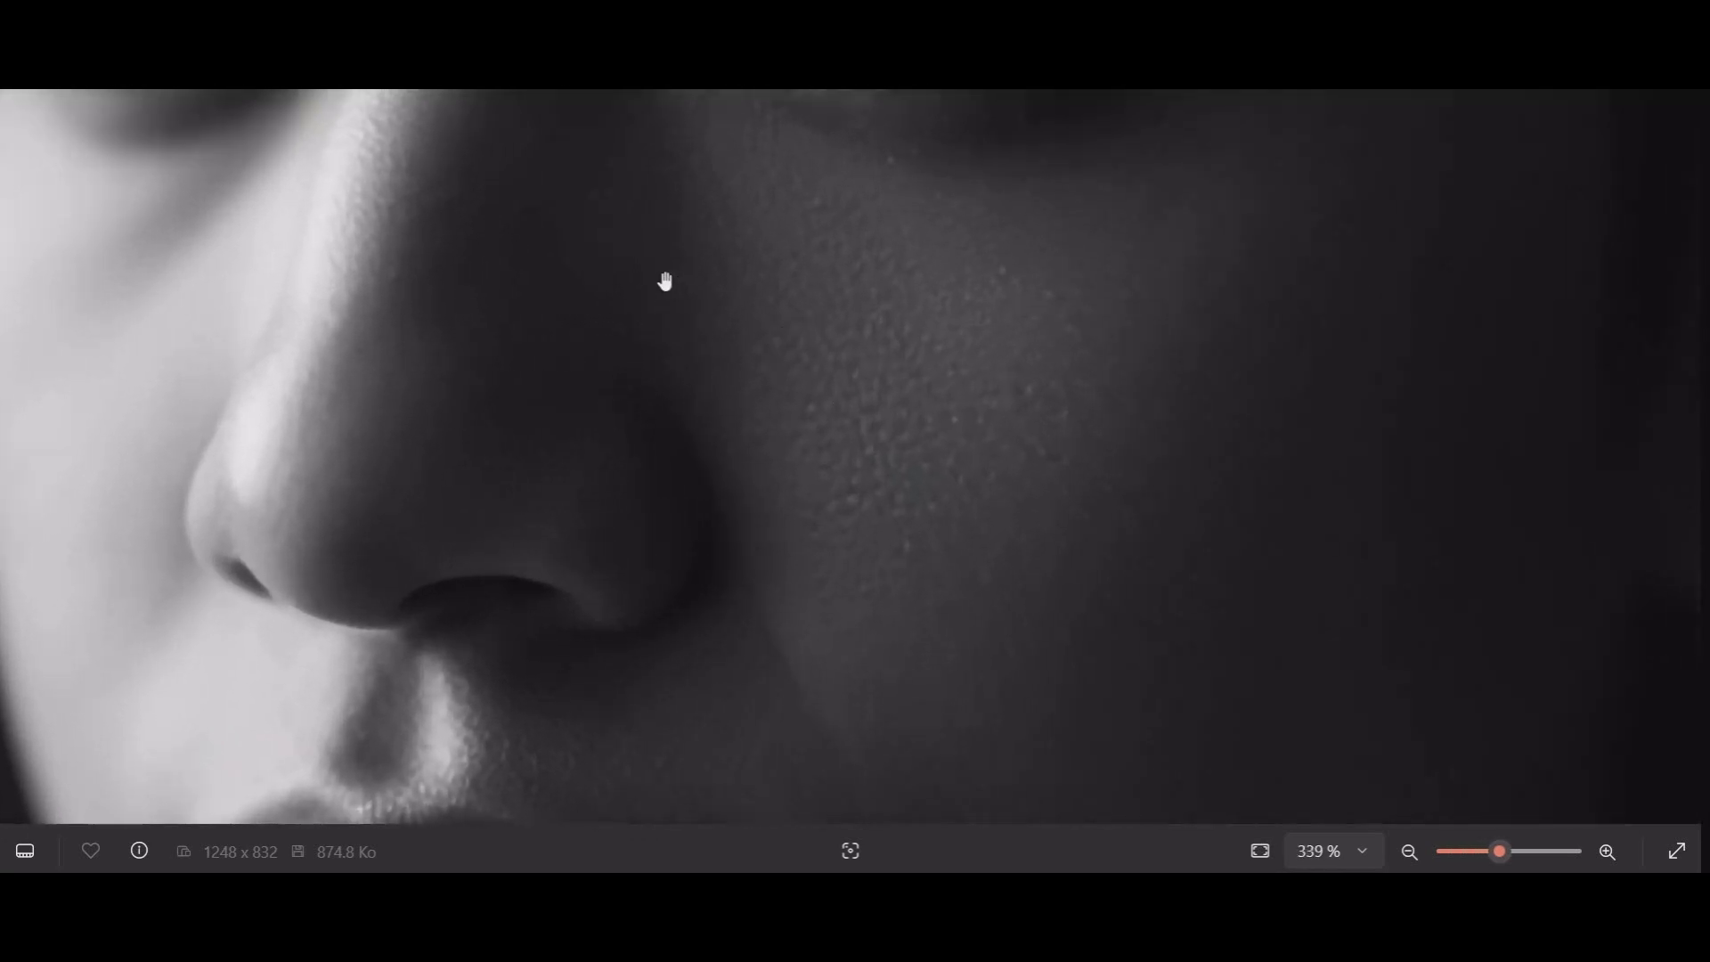
pyautogui.scroll(-2, 538, 499)
pyautogui.moveTo(537, 499); pyautogui.dragTo(538, 836)
pyautogui.scroll(-1, 550, 283)
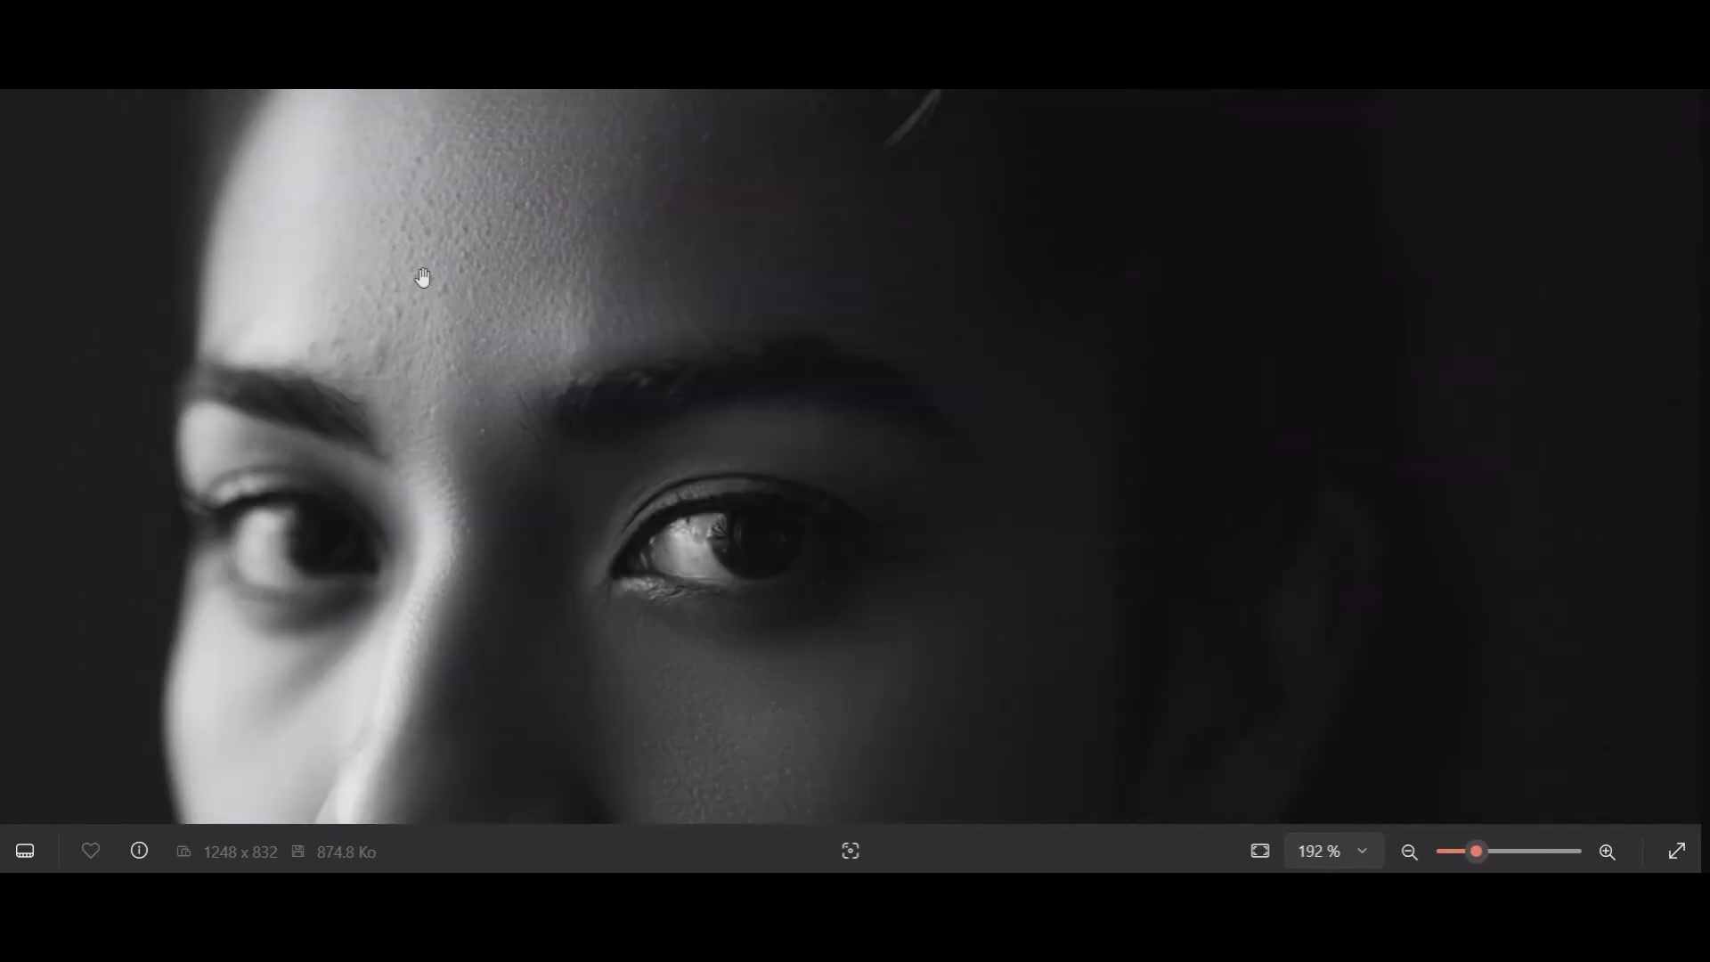
pyautogui.scroll(-2, 419, 275)
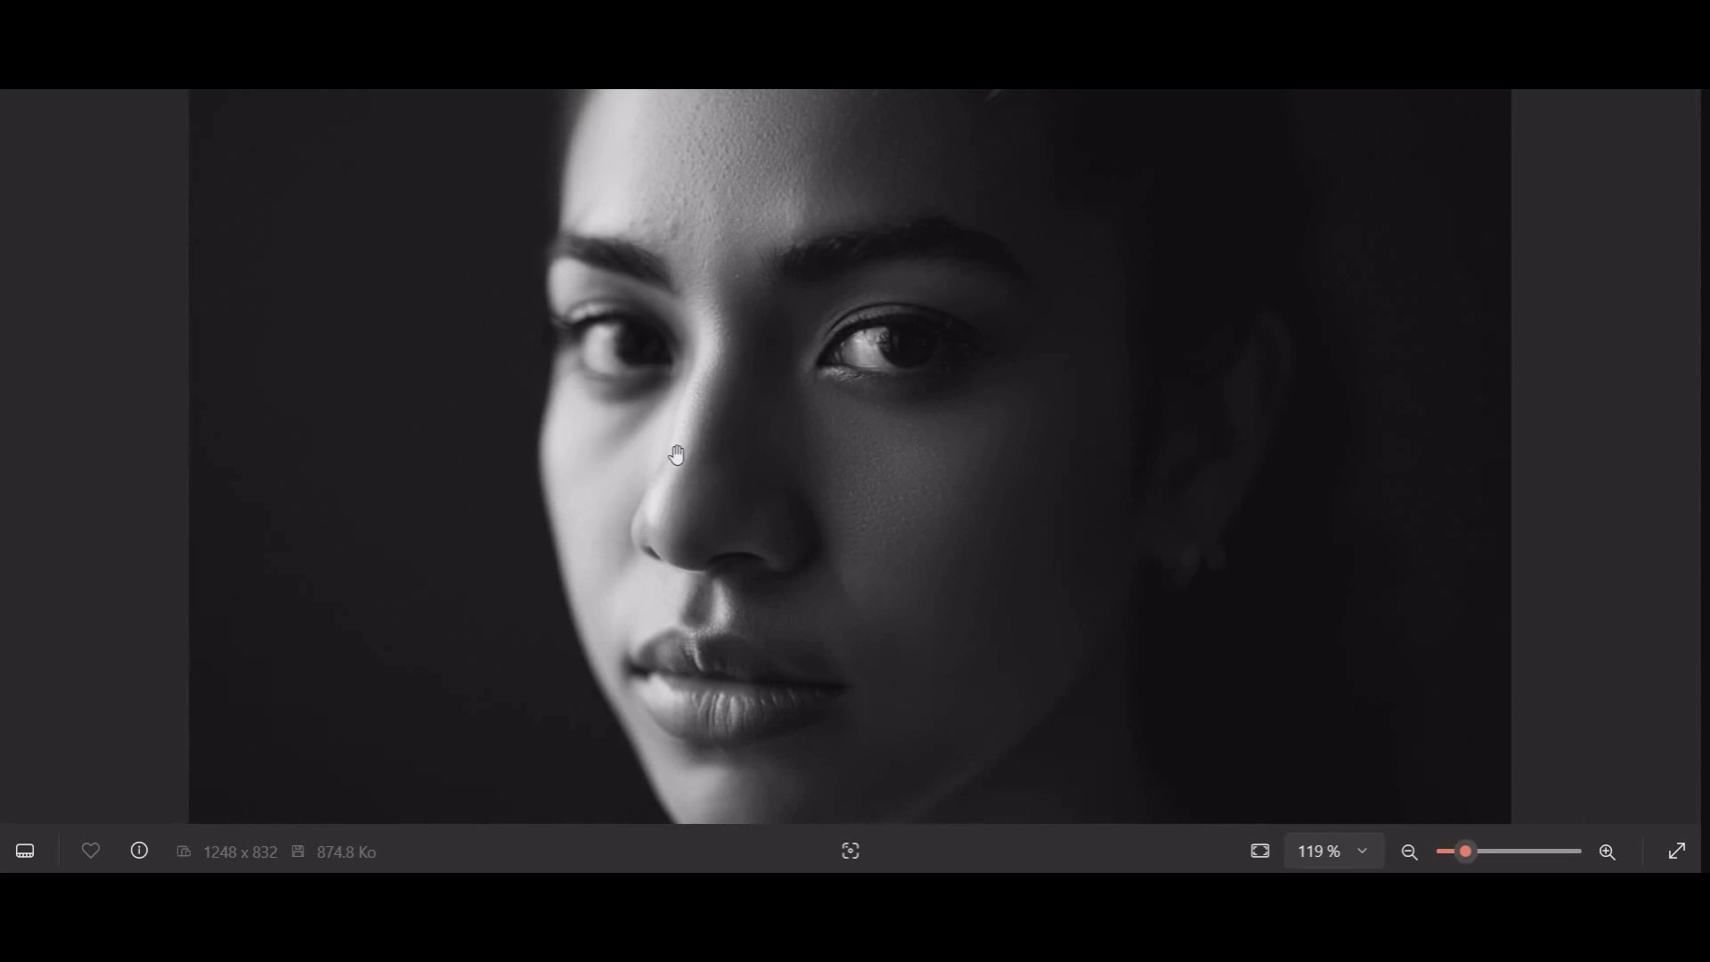
pyautogui.scroll(-1, 821, 486)
pyautogui.scroll(4, 810, 325)
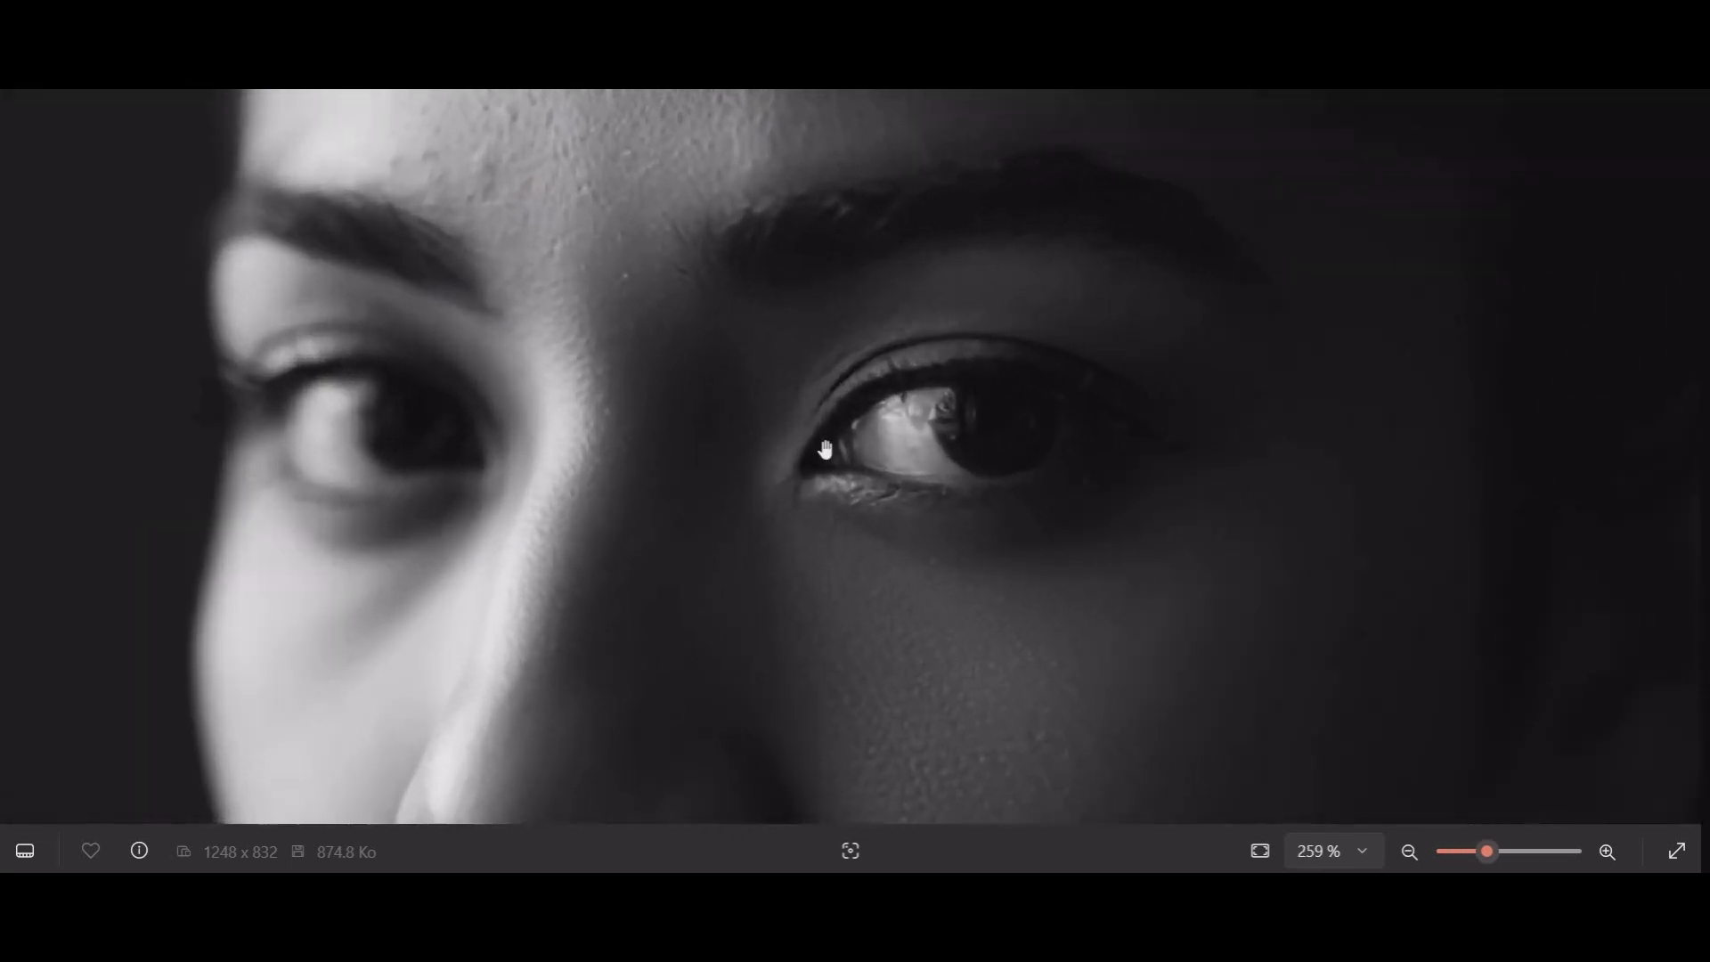
pyautogui.moveTo(813, 451); pyautogui.dragTo(759, 106)
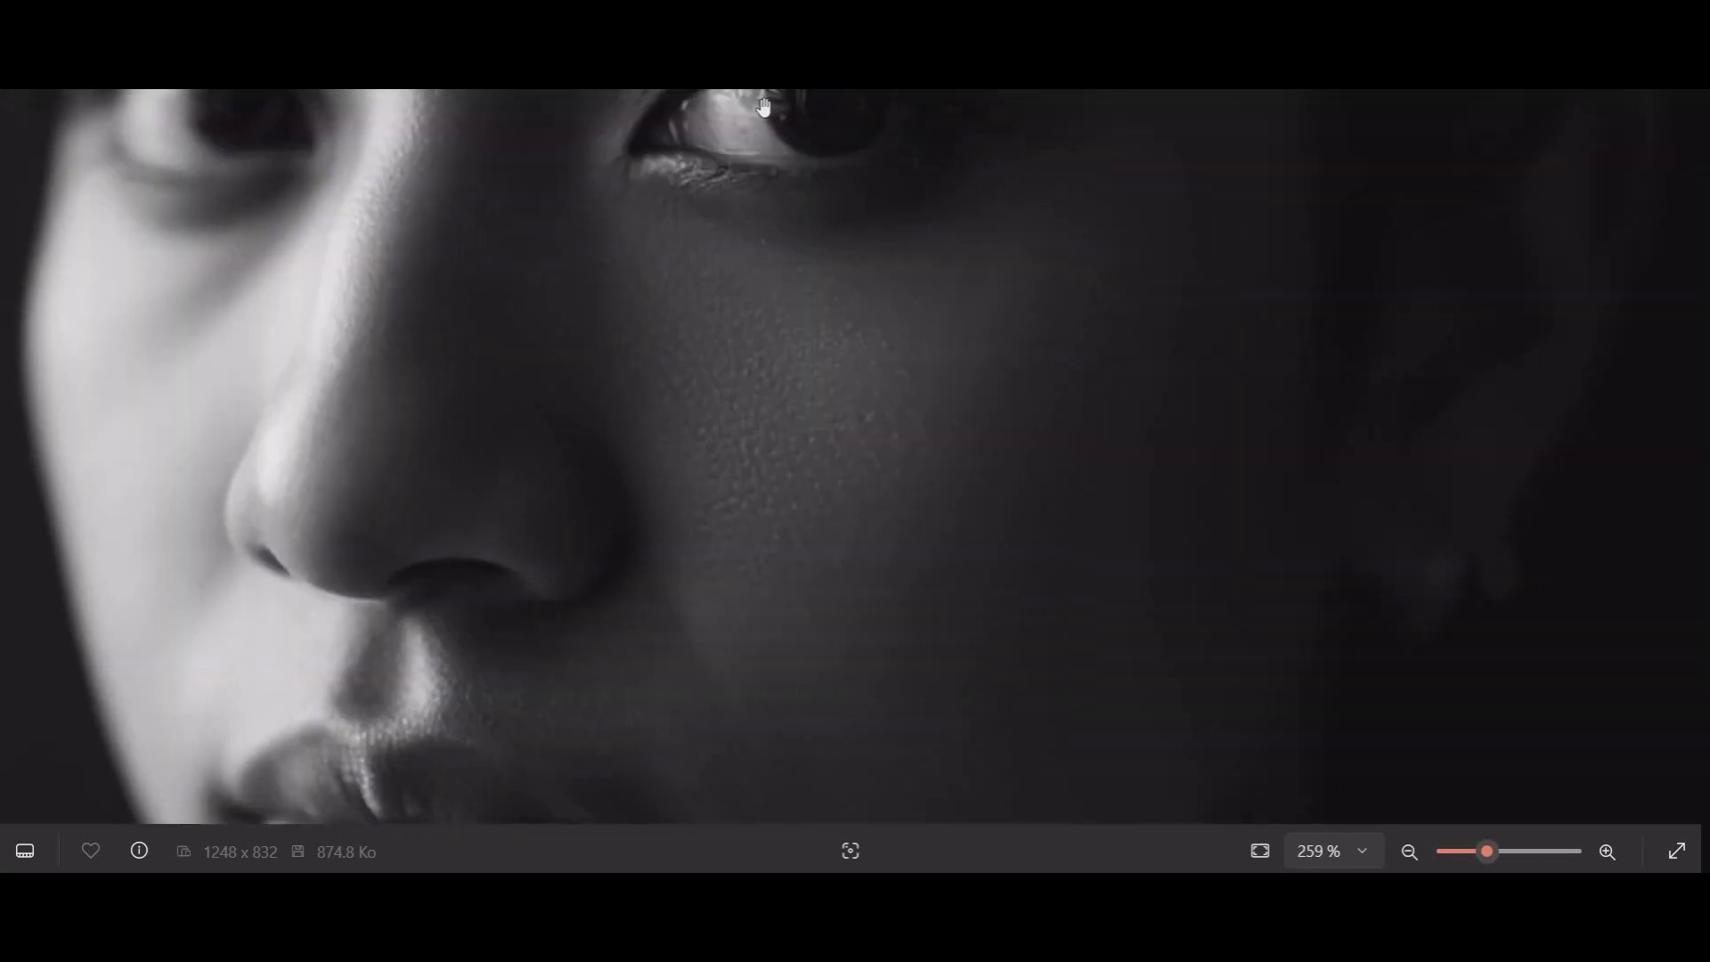
pyautogui.scroll(-4, 679, 435)
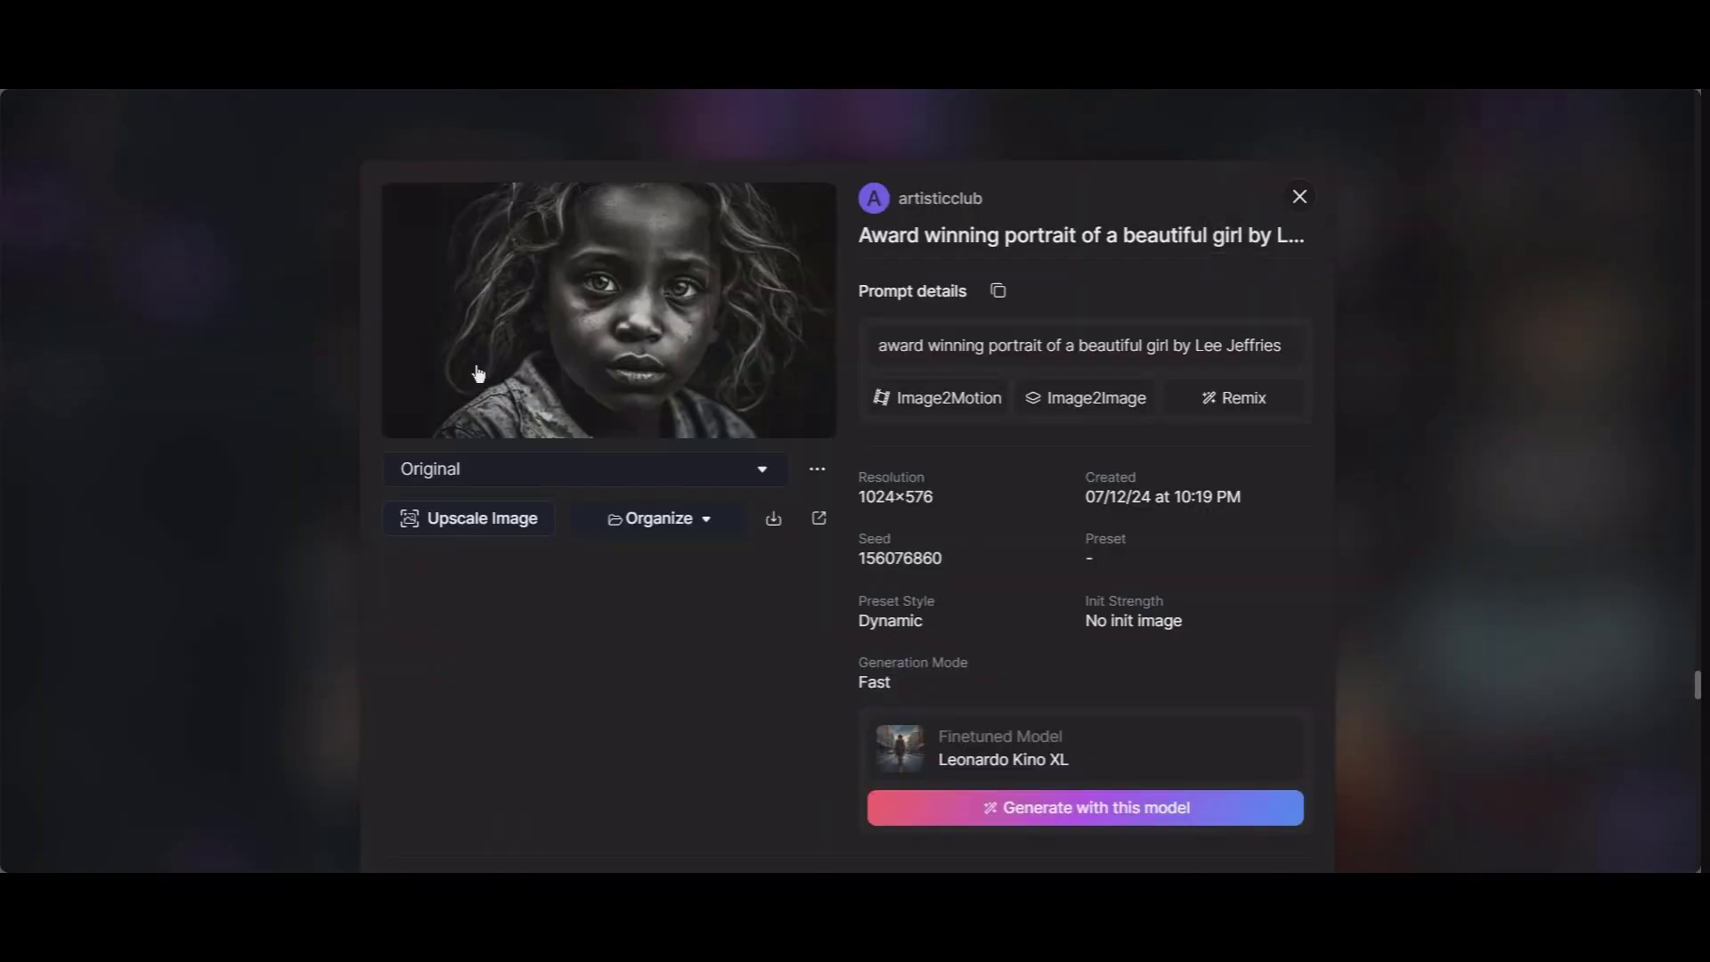
# Find the white cyborg portrait with glowing orange eyes in the Leonardo.Ai library and copy its prompt
pyautogui.click(1299, 196)
pyautogui.scroll(-10, 406, 442)
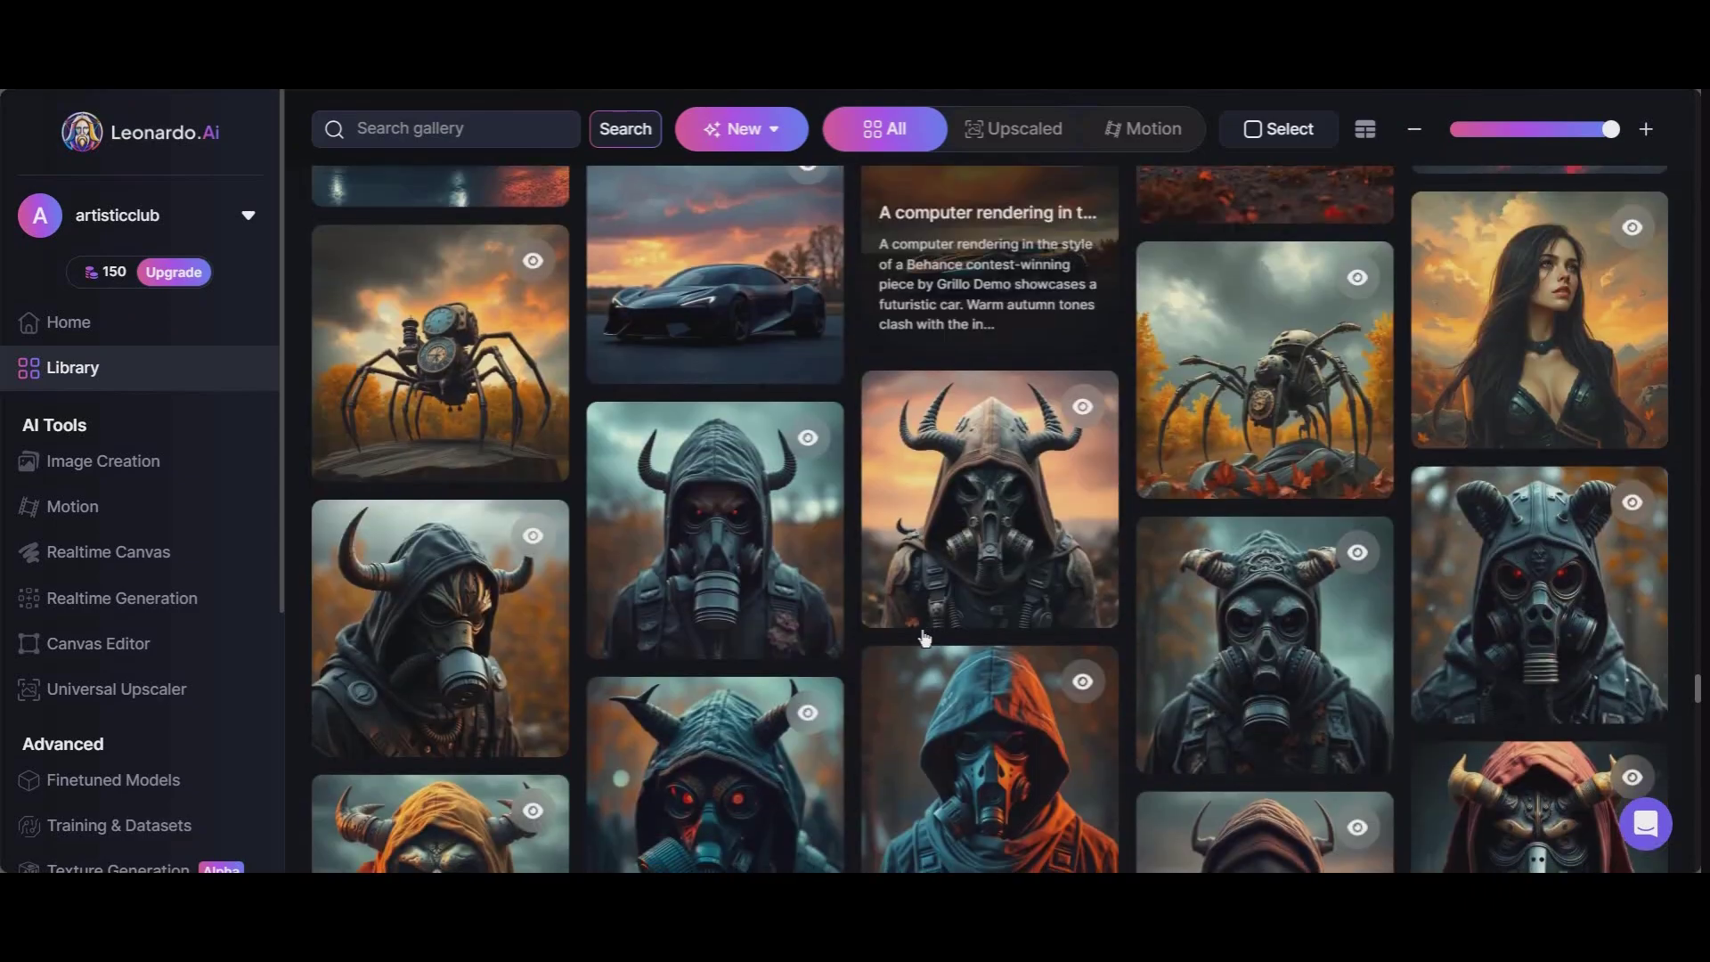
pyautogui.scroll(-3, 924, 638)
pyautogui.scroll(10, 783, 545)
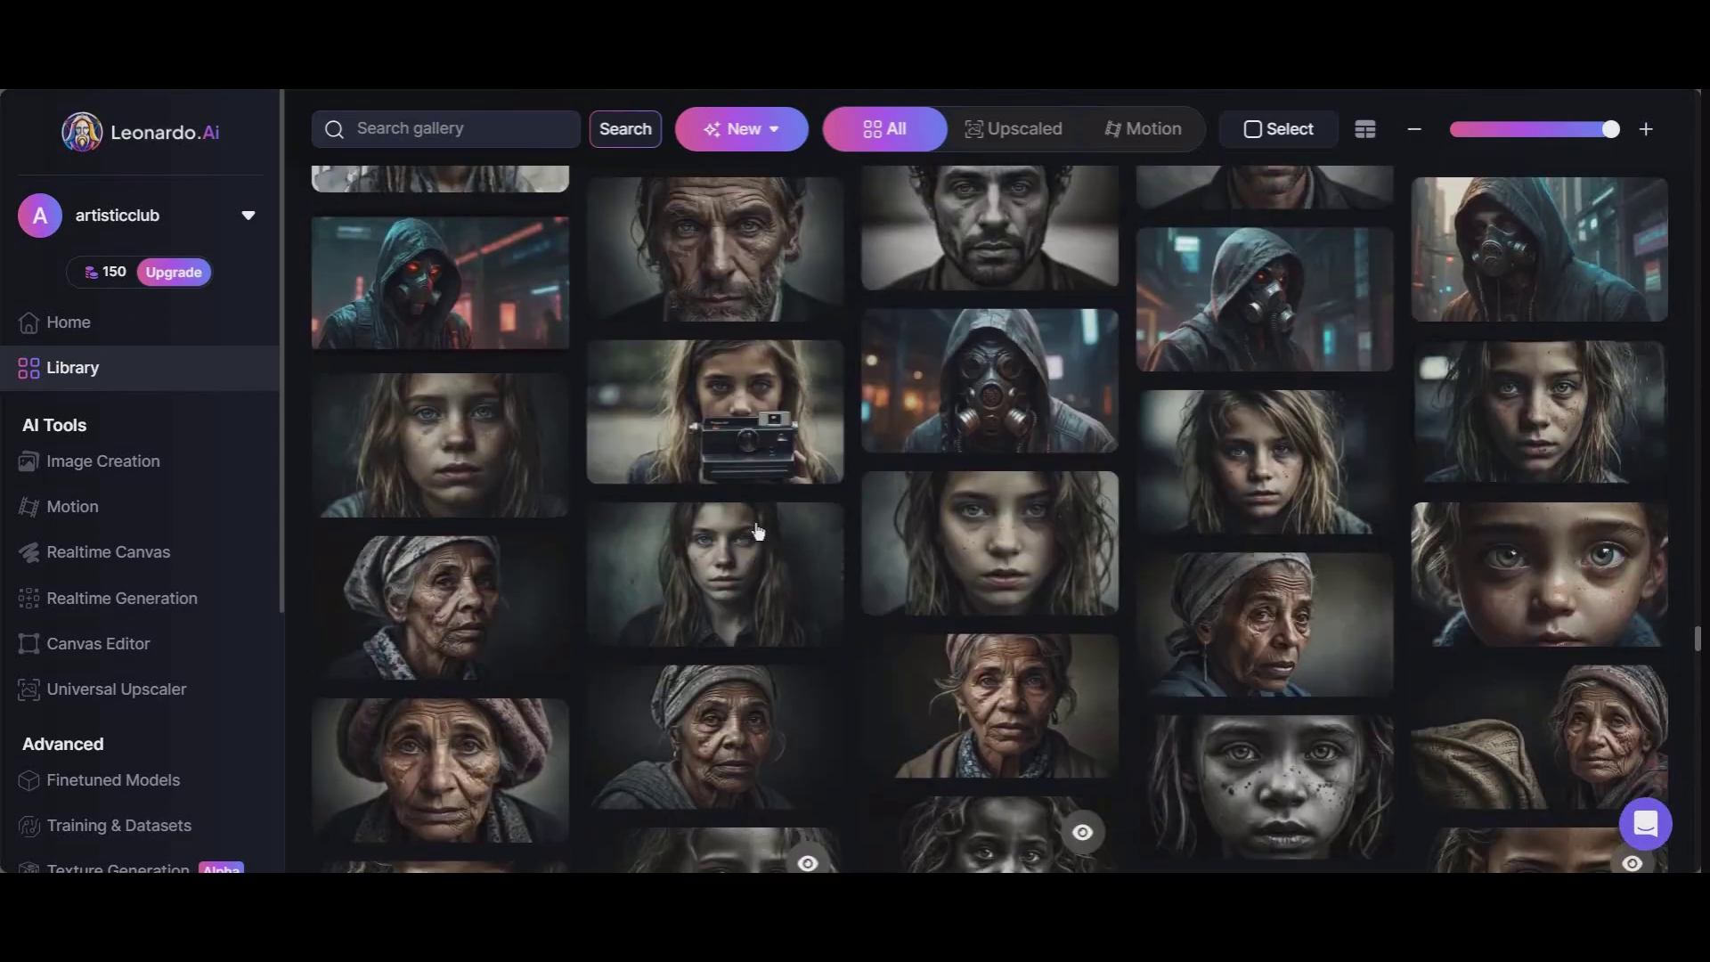
pyautogui.scroll(3, 758, 532)
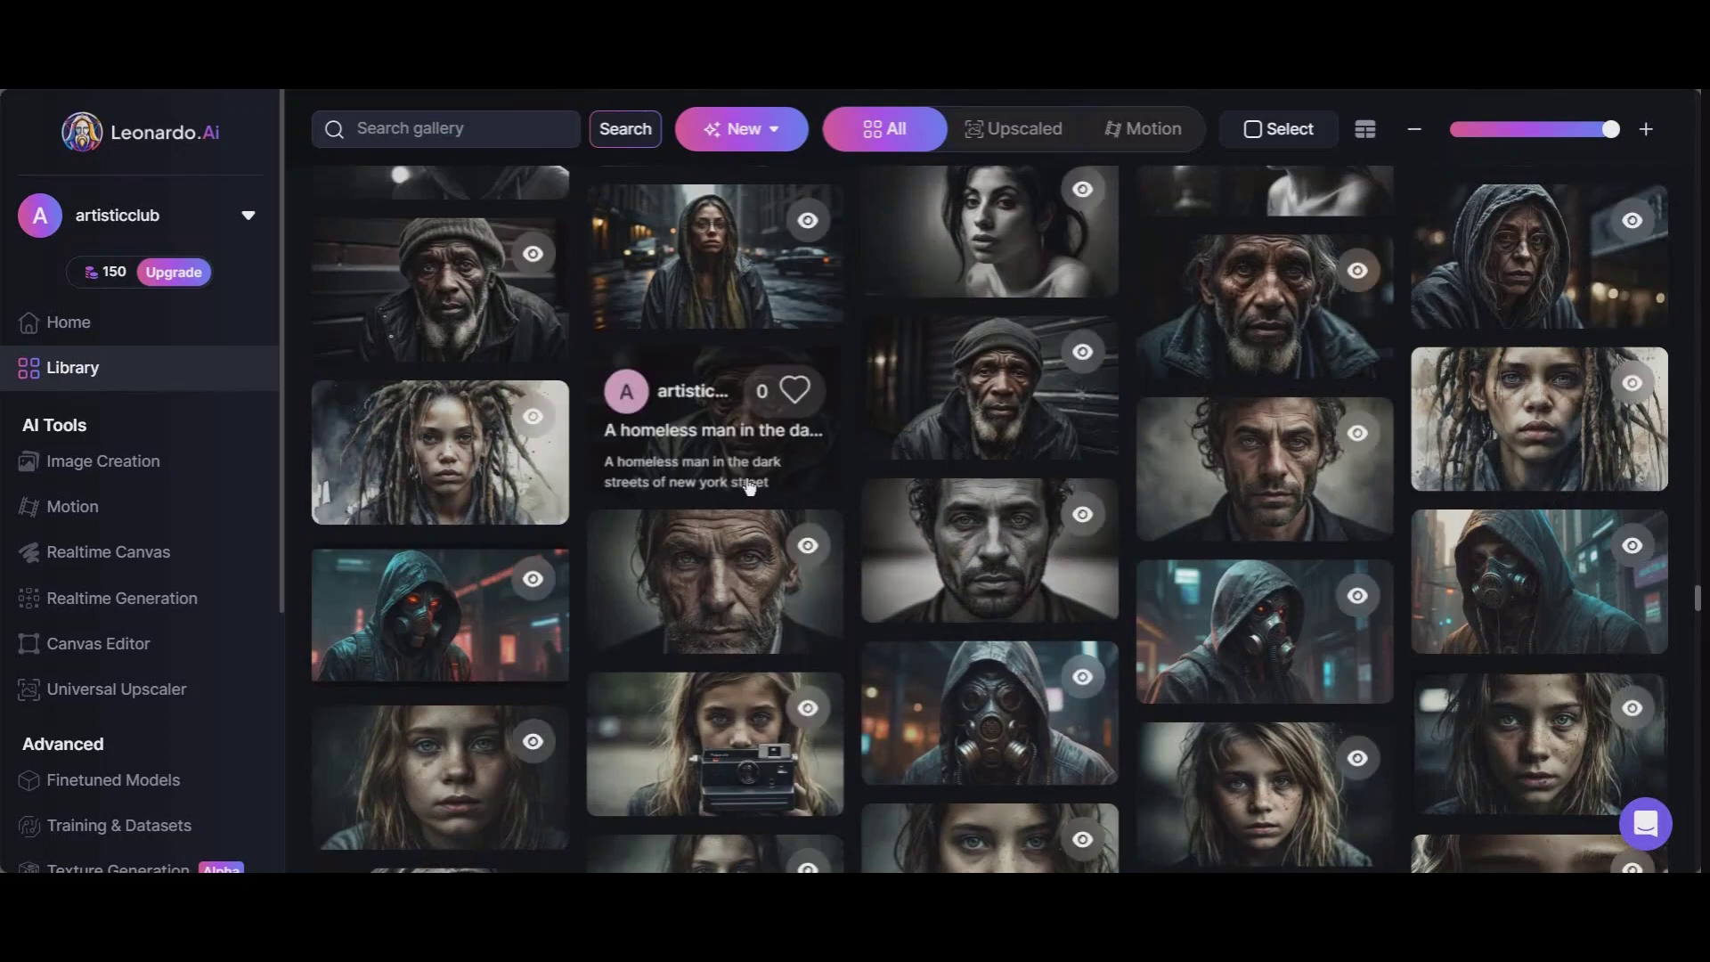
pyautogui.scroll(-4, 605, 467)
pyautogui.scroll(-10, 605, 468)
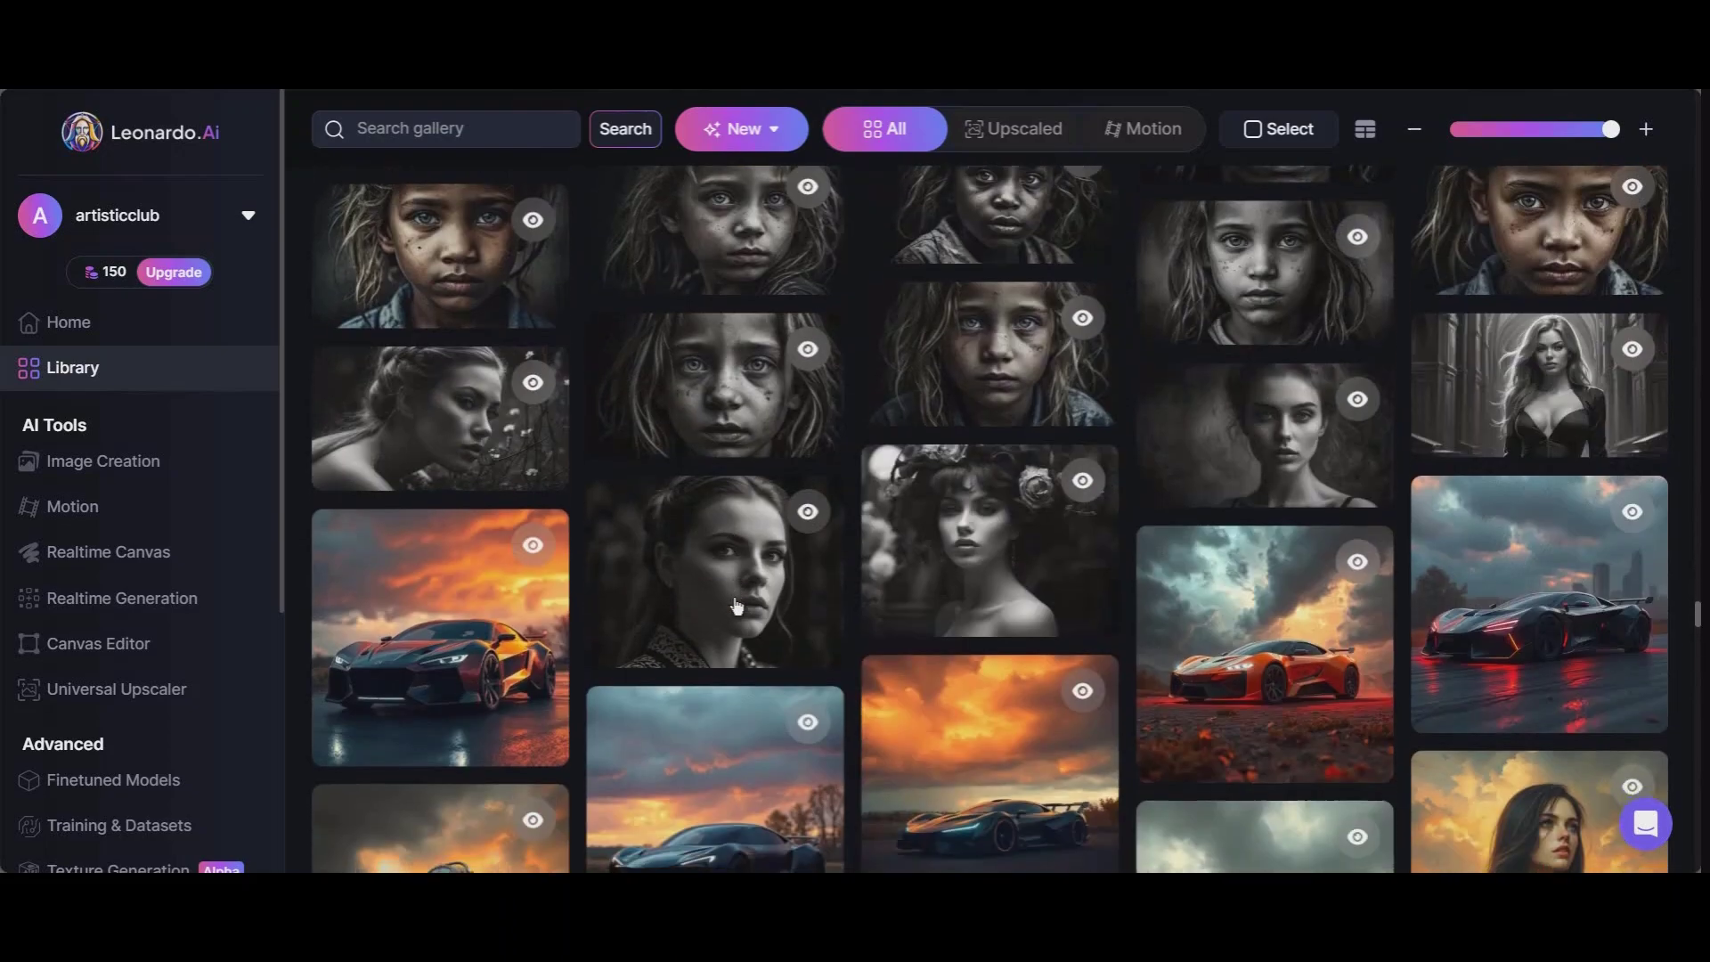
pyautogui.scroll(10, 712, 588)
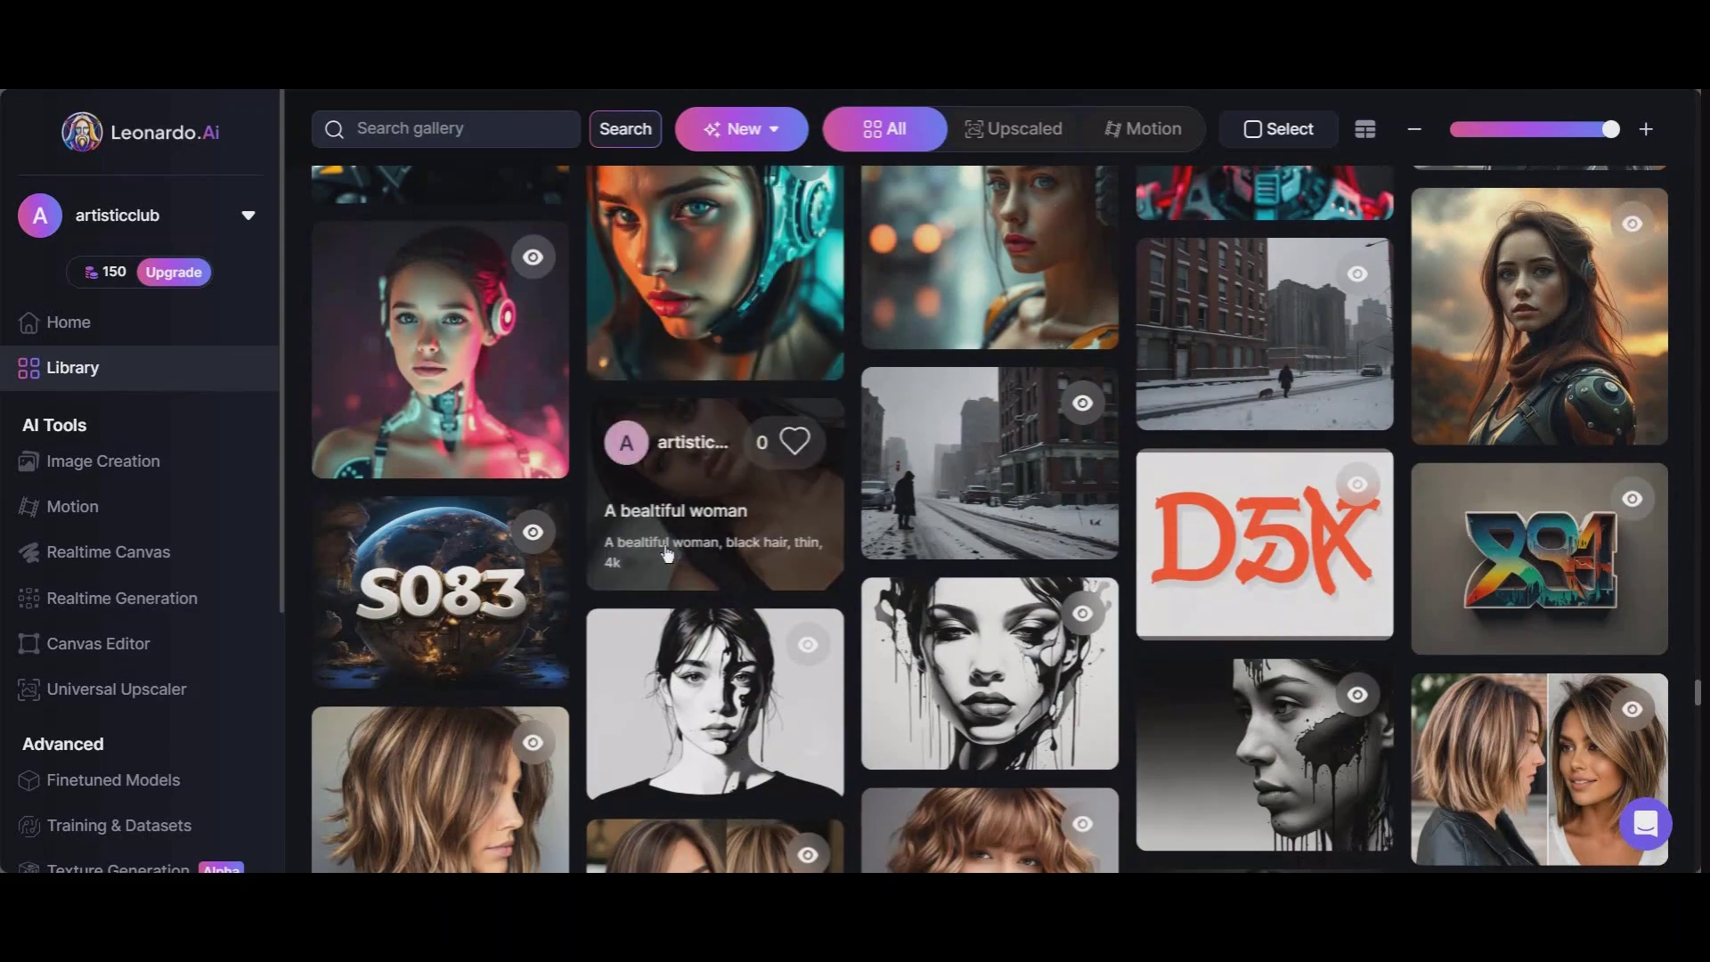
pyautogui.scroll(-15, 928, 407)
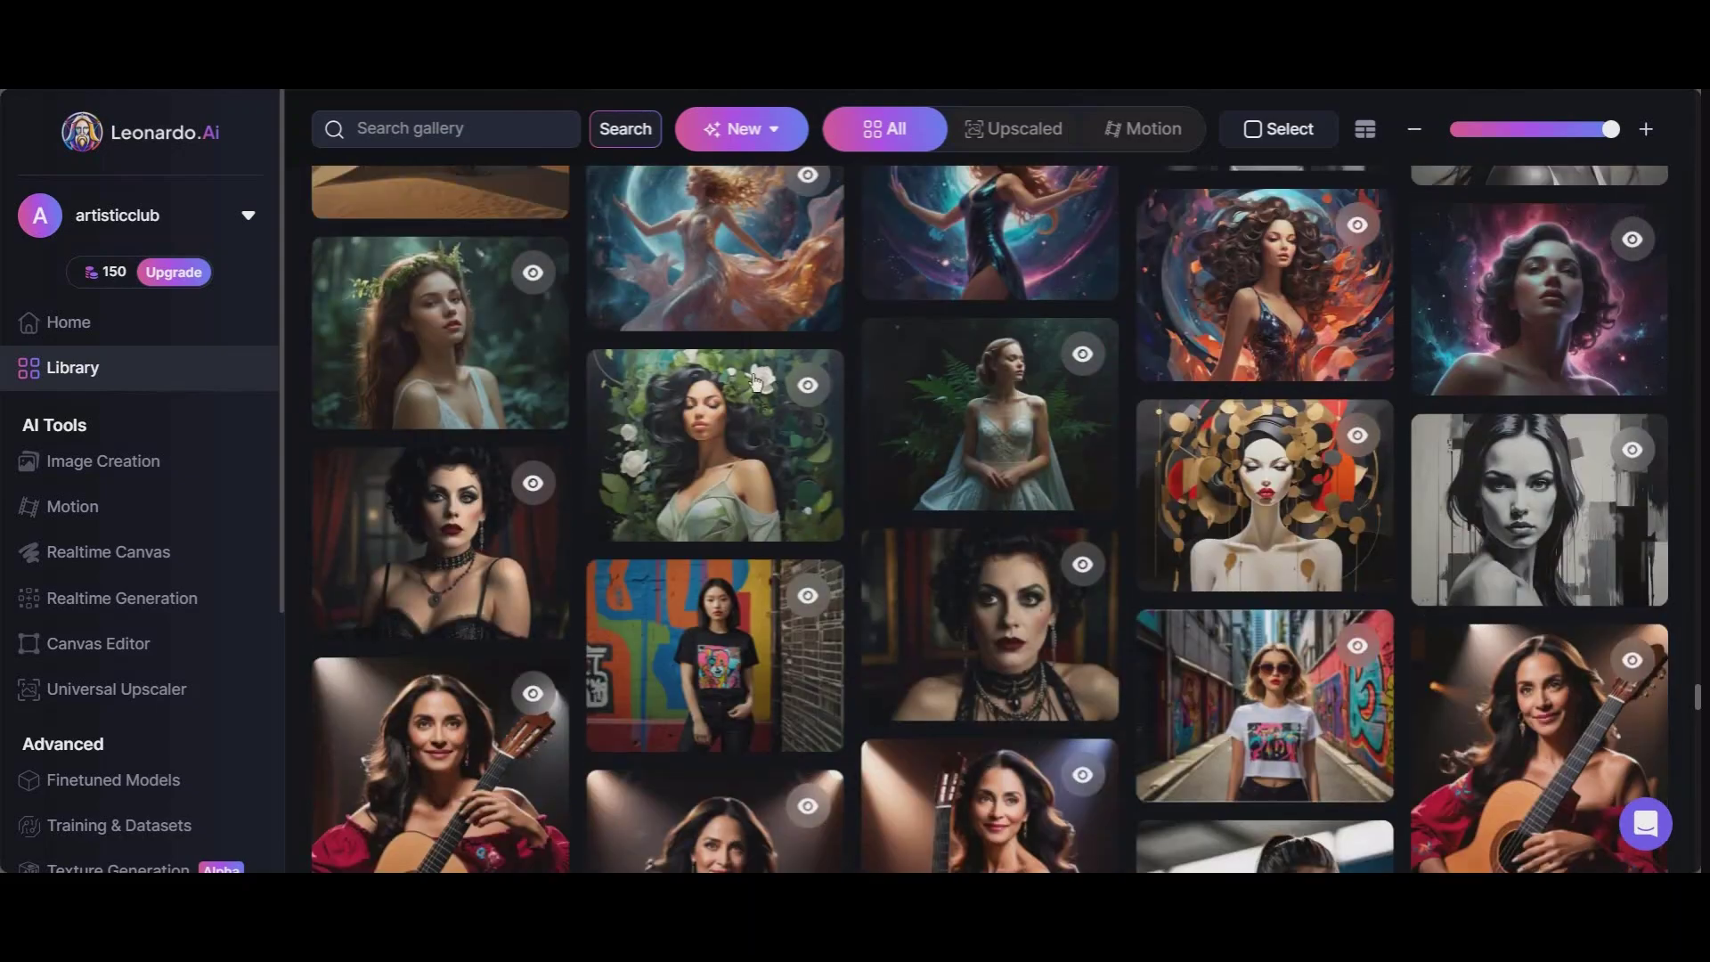
pyautogui.scroll(-4, 701, 385)
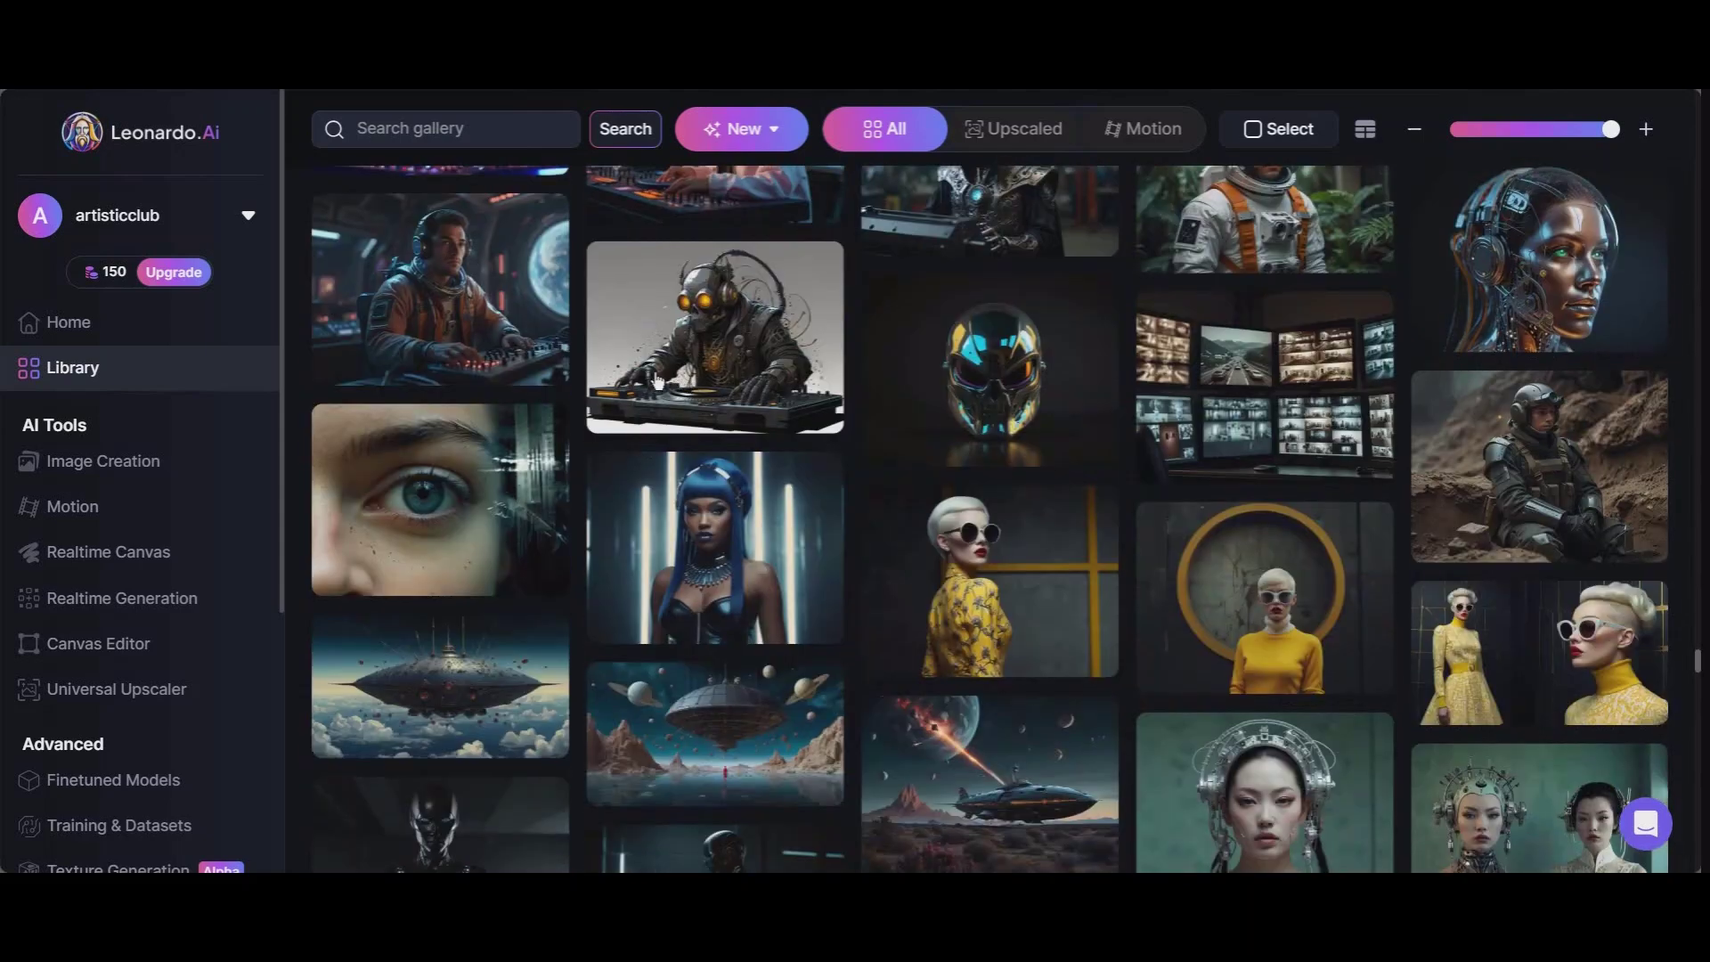
pyautogui.scroll(-3, 796, 506)
pyautogui.scroll(-5, 1131, 558)
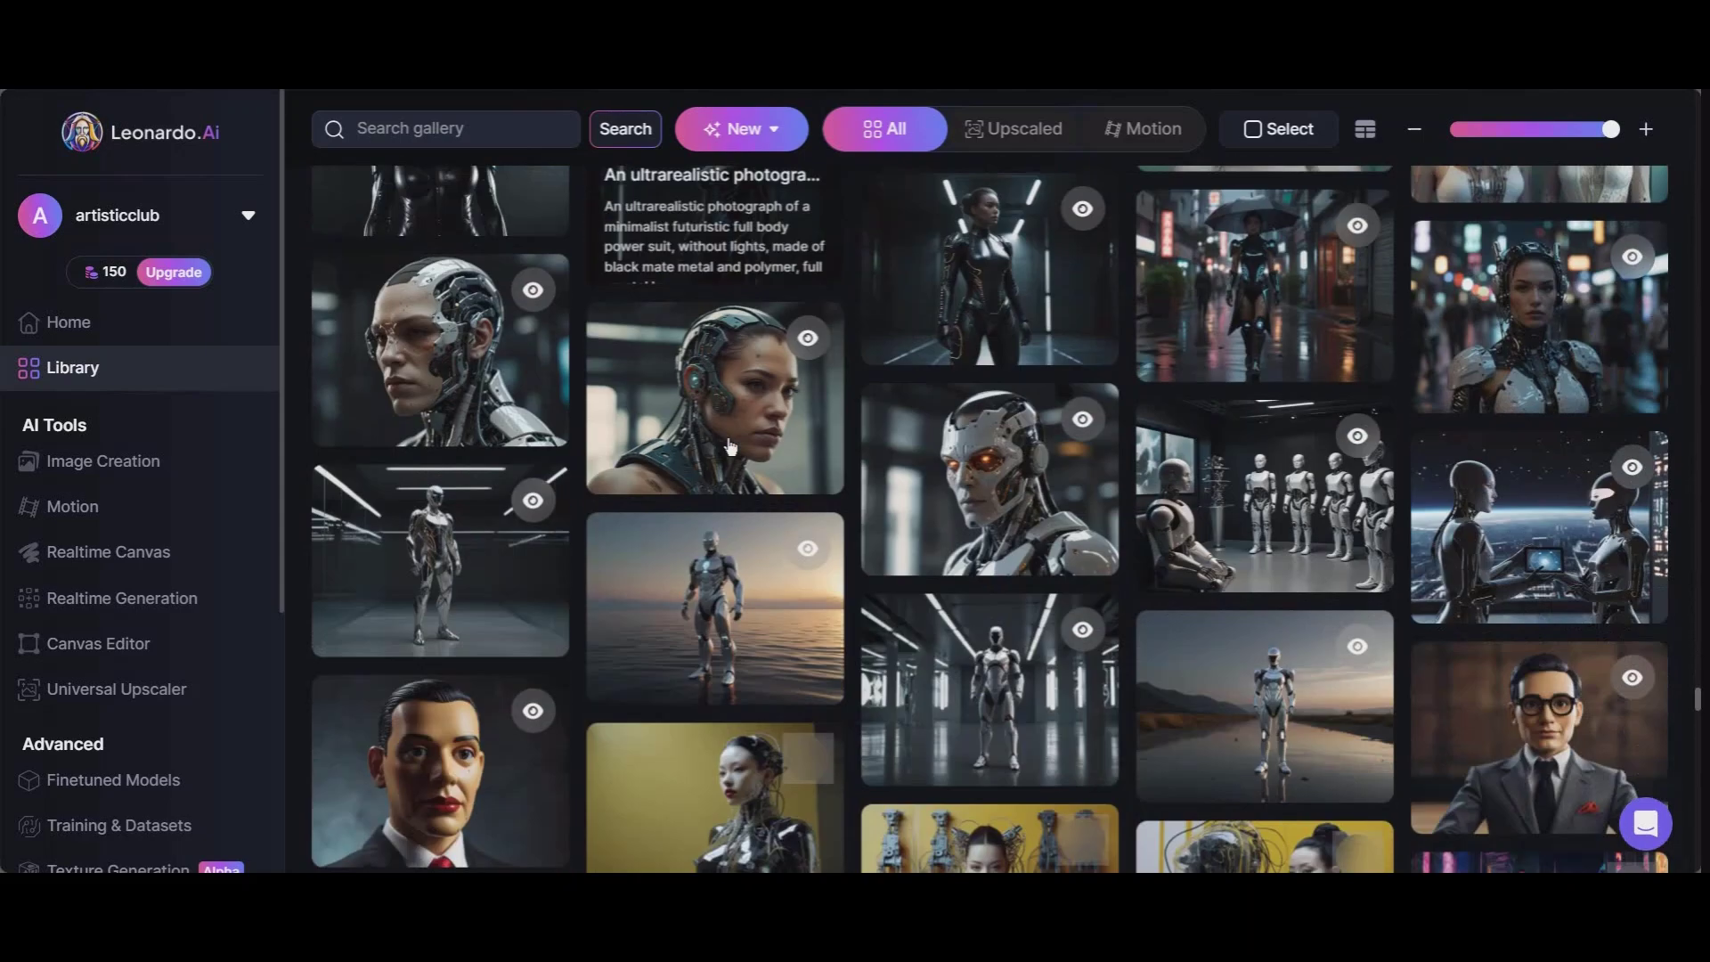
pyautogui.click(989, 428)
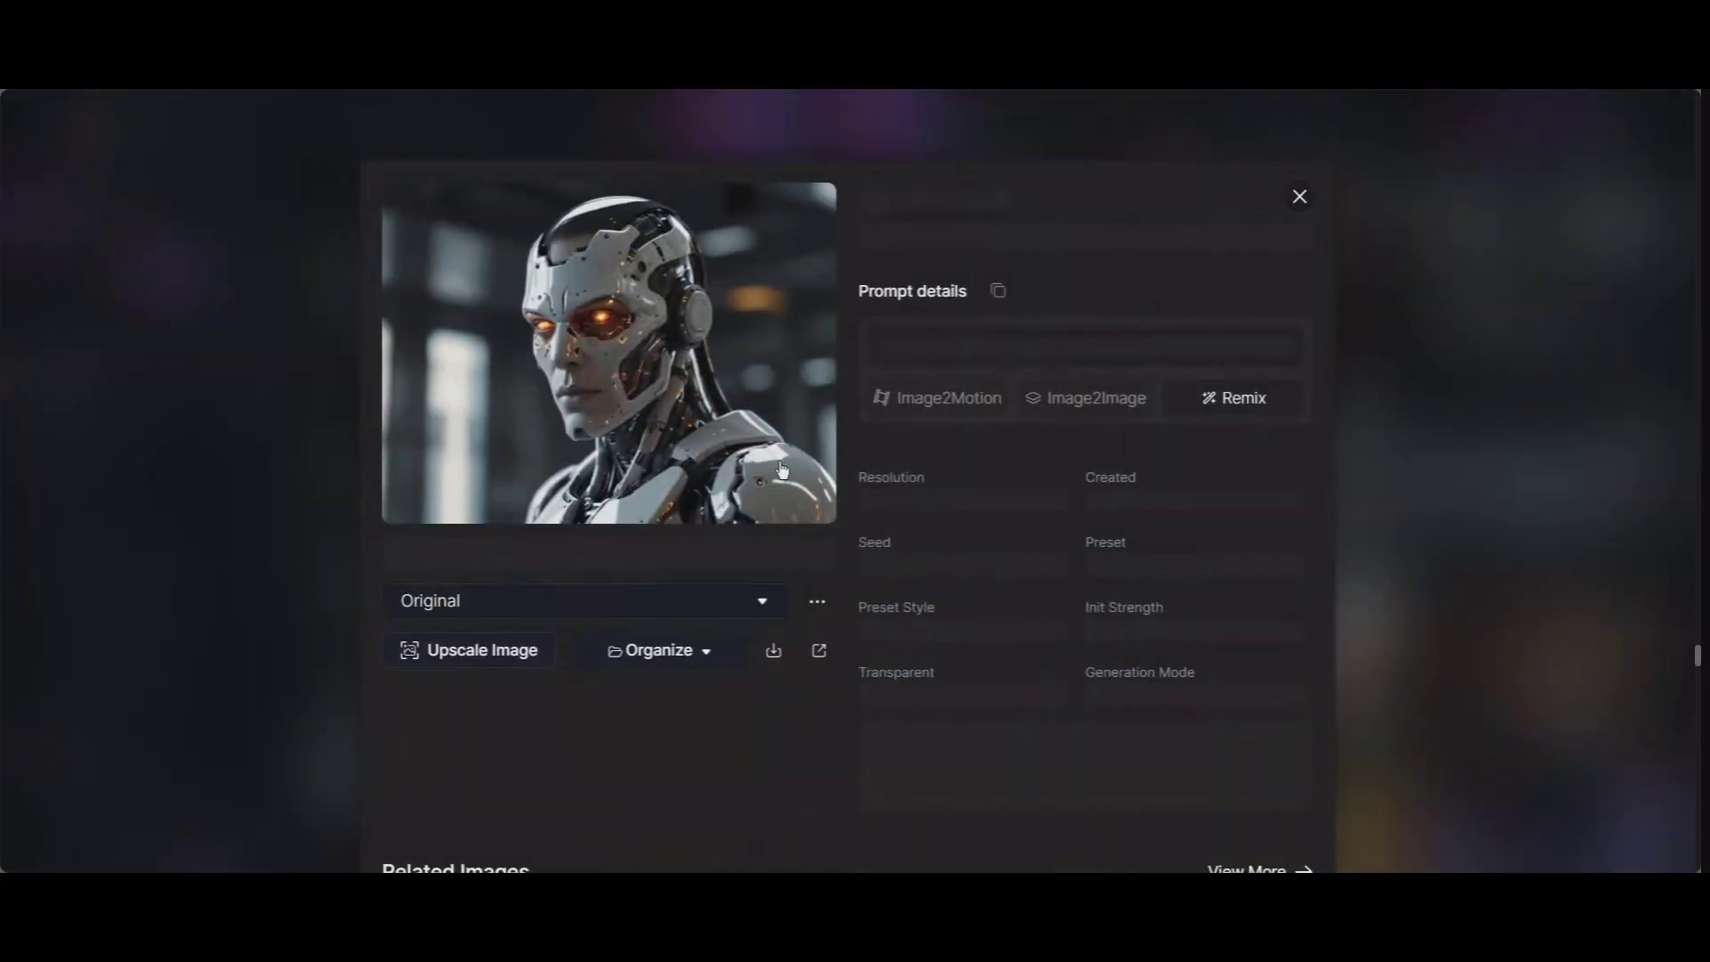
pyautogui.click(998, 290)
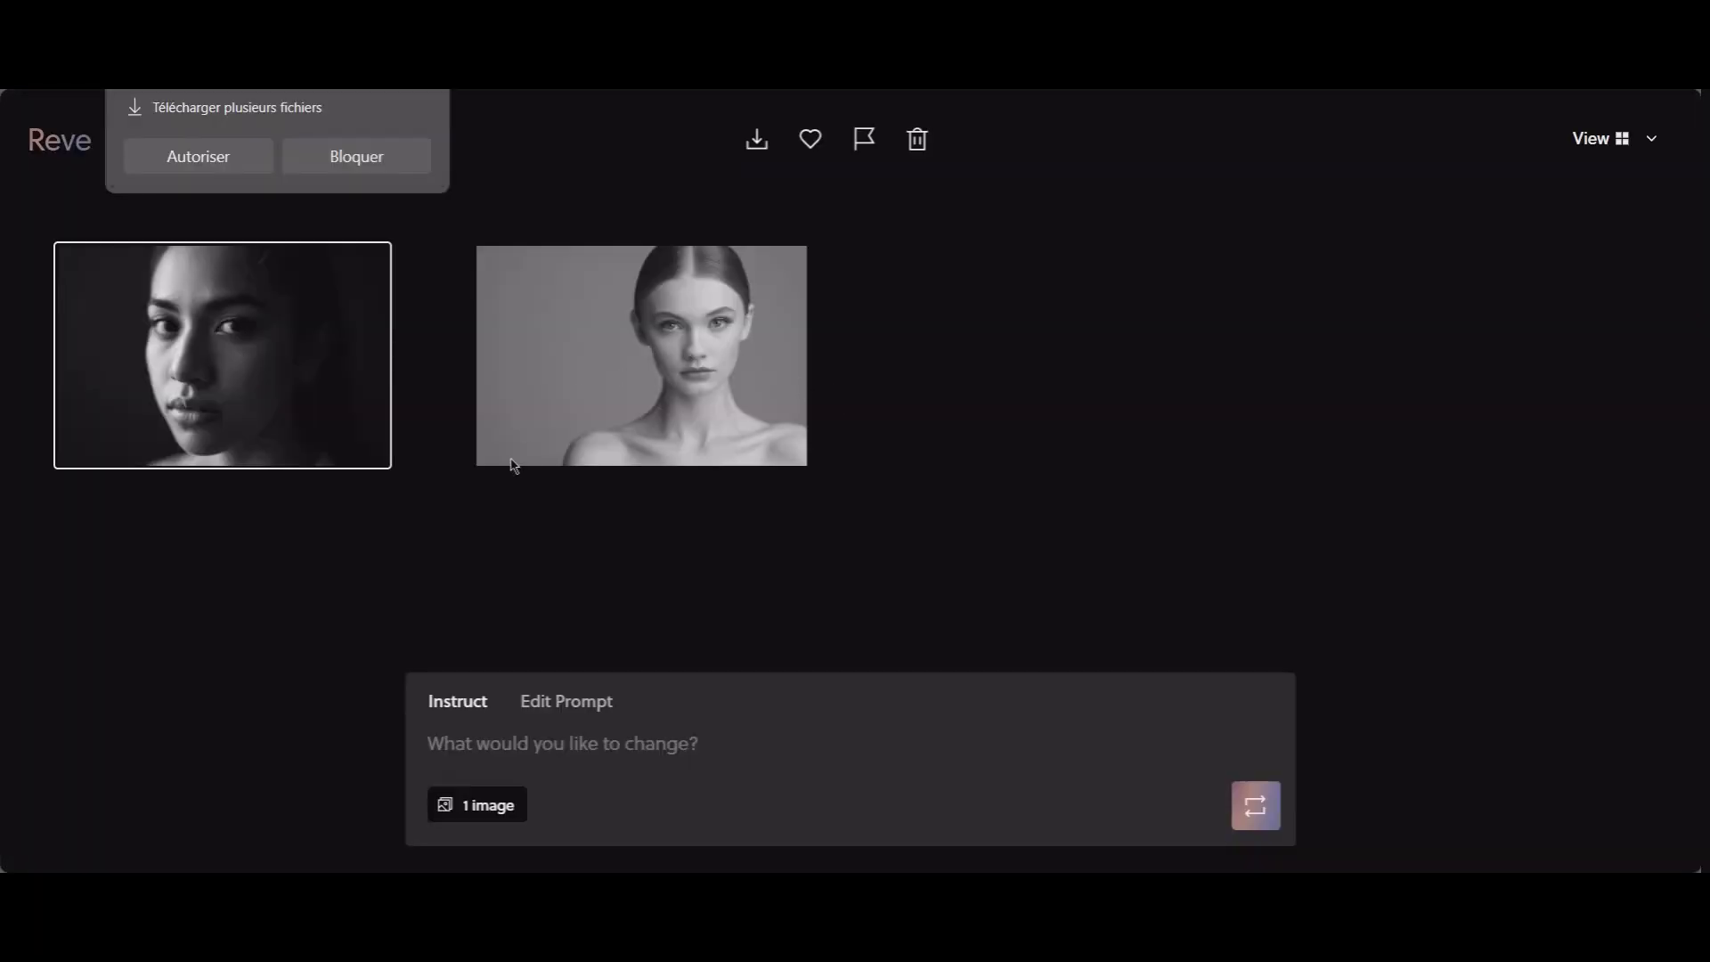
# In Reve, block the multiple-file download request and generate one image from the copied prompt "Heavily augmented cyborg."
pyautogui.click(553, 744)
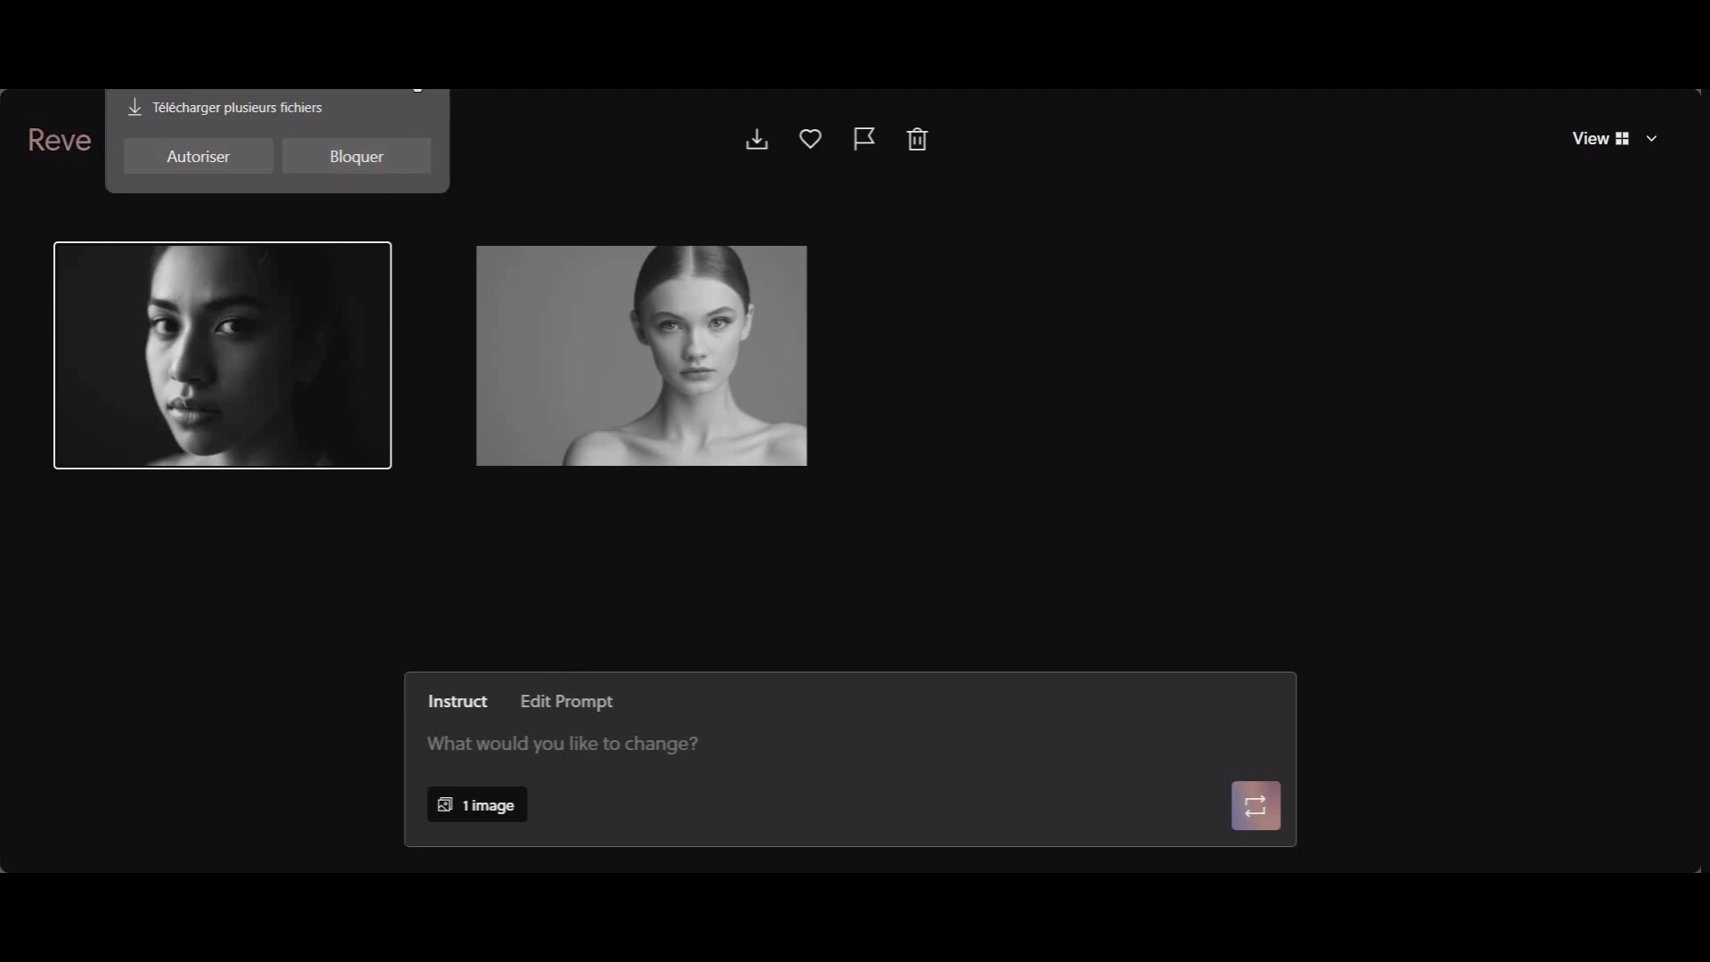
pyautogui.click(381, 164)
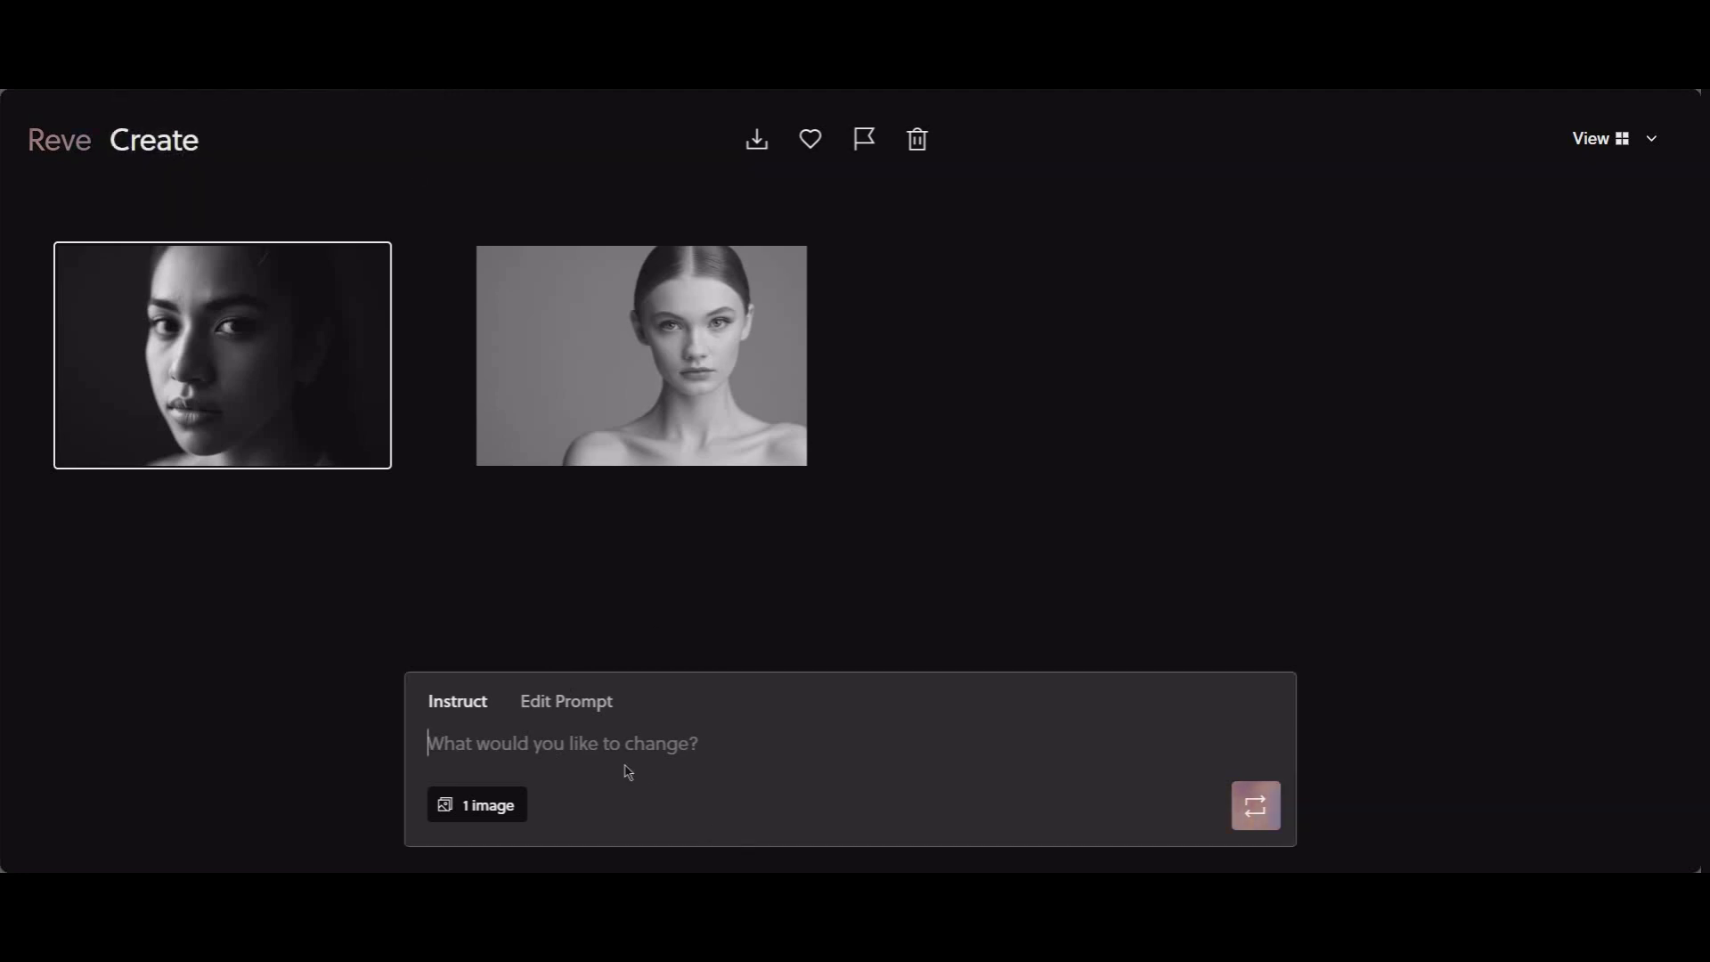
pyautogui.rightClick(580, 742)
pyautogui.click(635, 527)
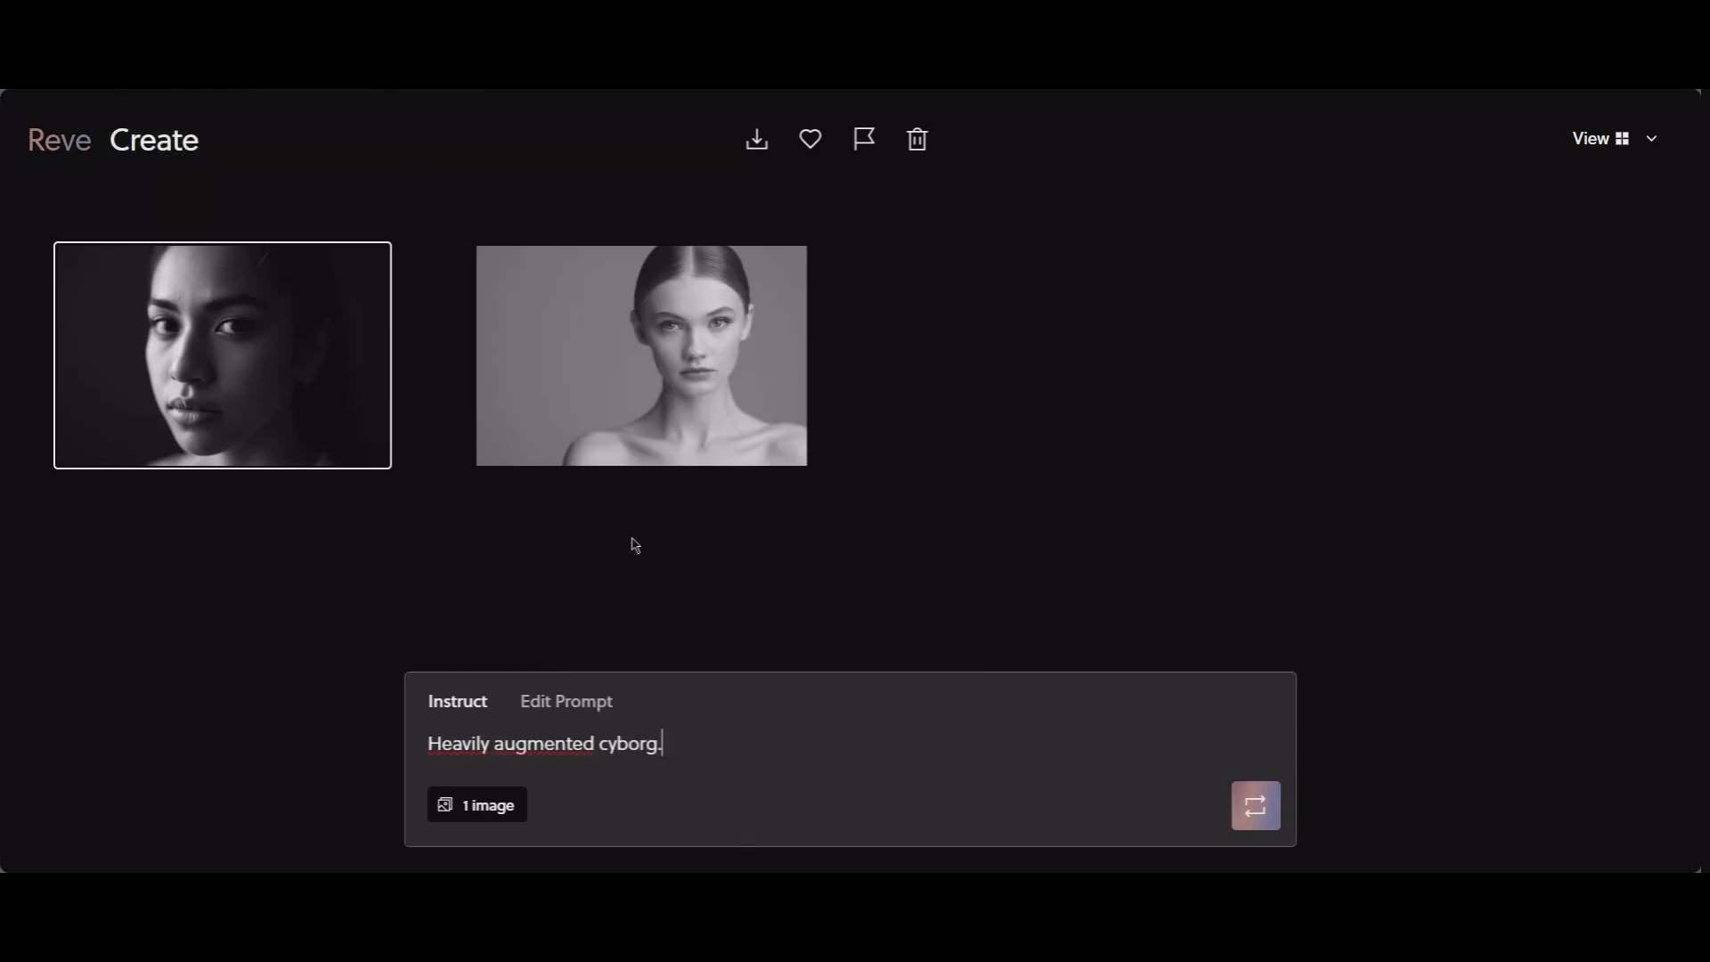
pyautogui.click(1257, 810)
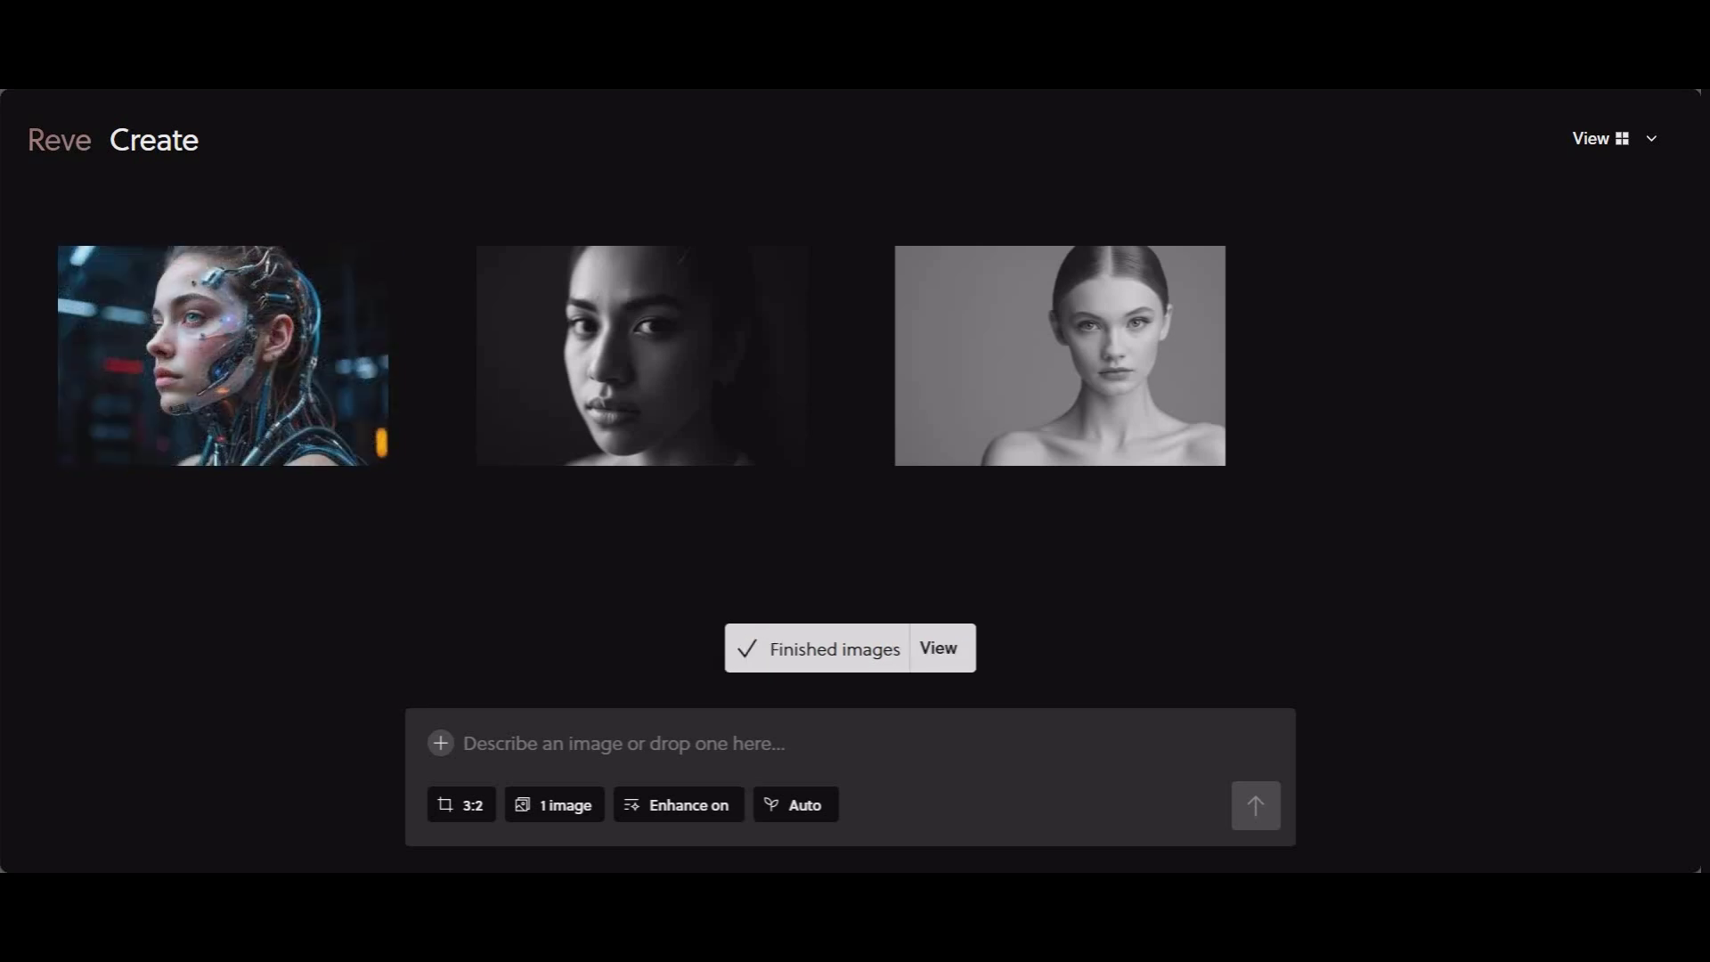
# Select the generated cyborg portrait in the gallery and check the Téléchargements folder in File Explorer for its file
pyautogui.click(265, 383)
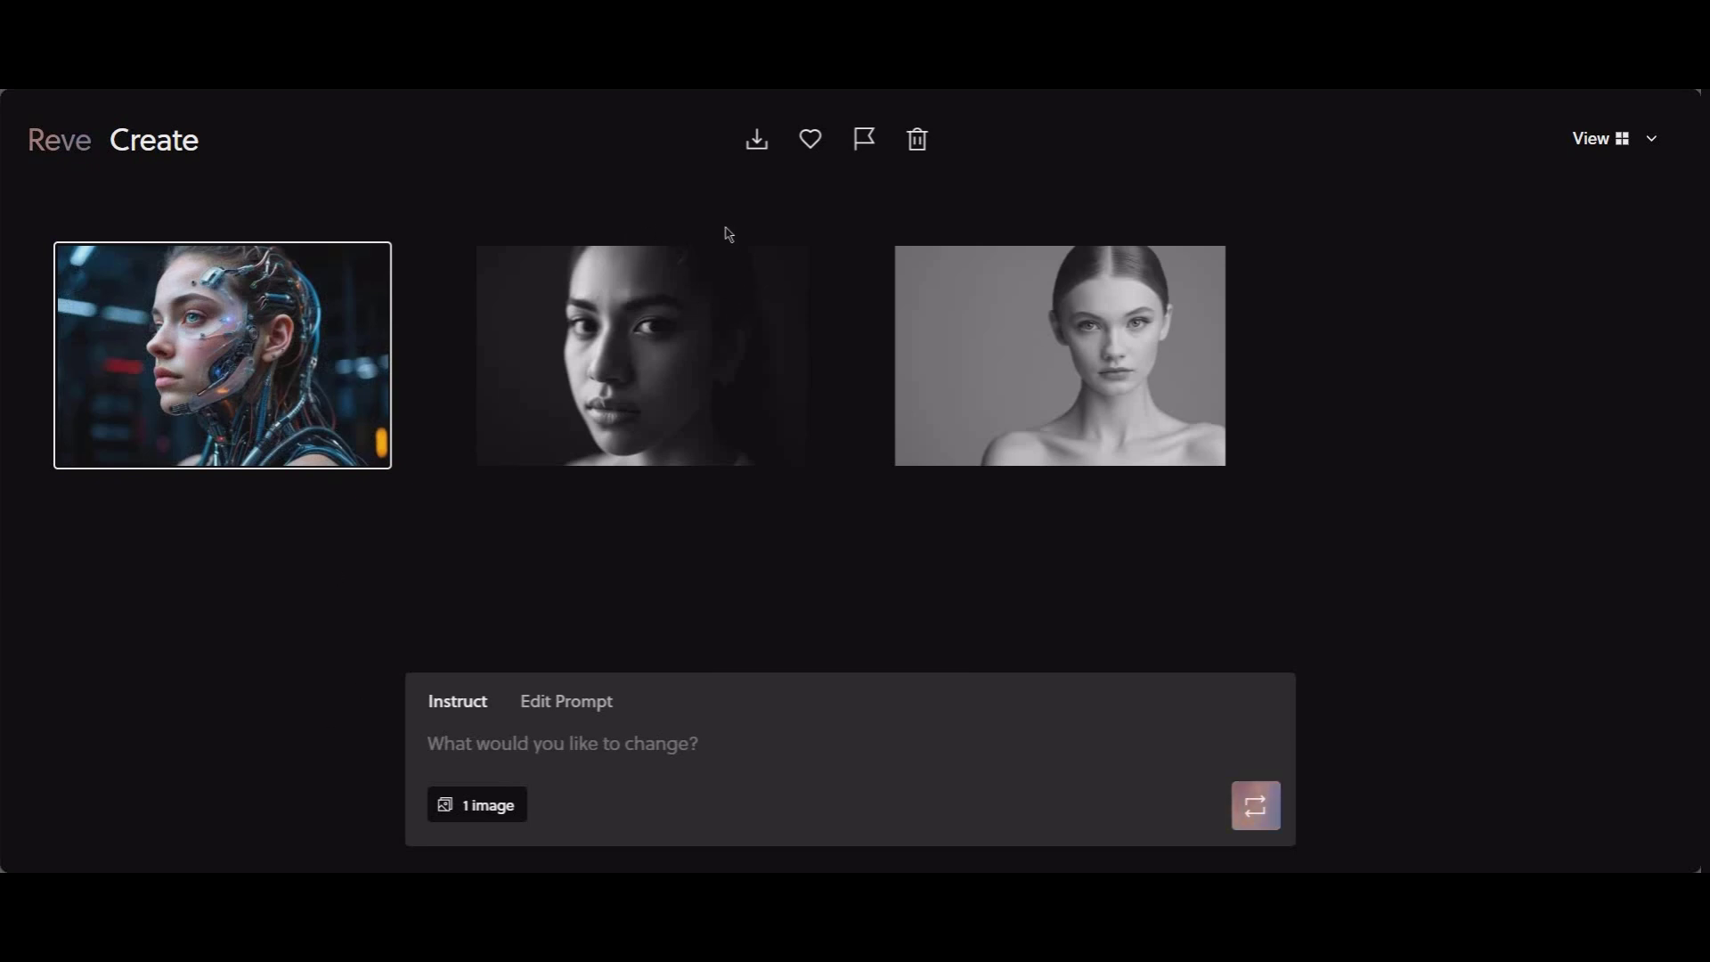
pyautogui.click(1602, 142)
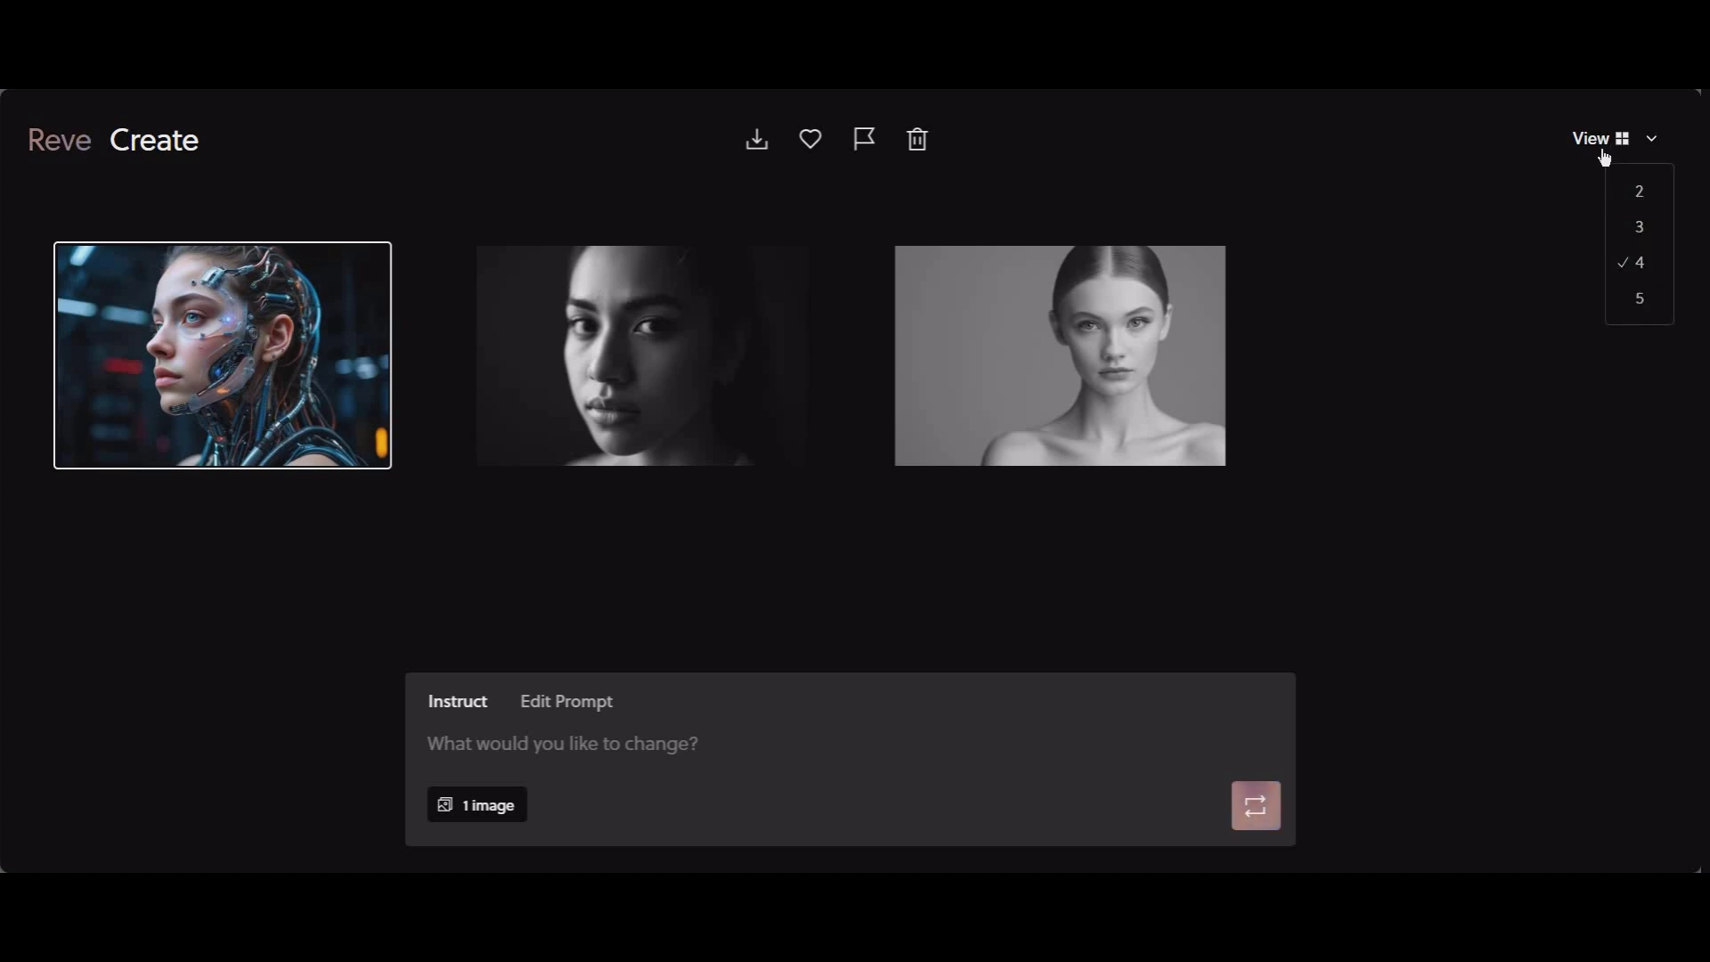
pyautogui.click(1600, 147)
pyautogui.press('super+e')
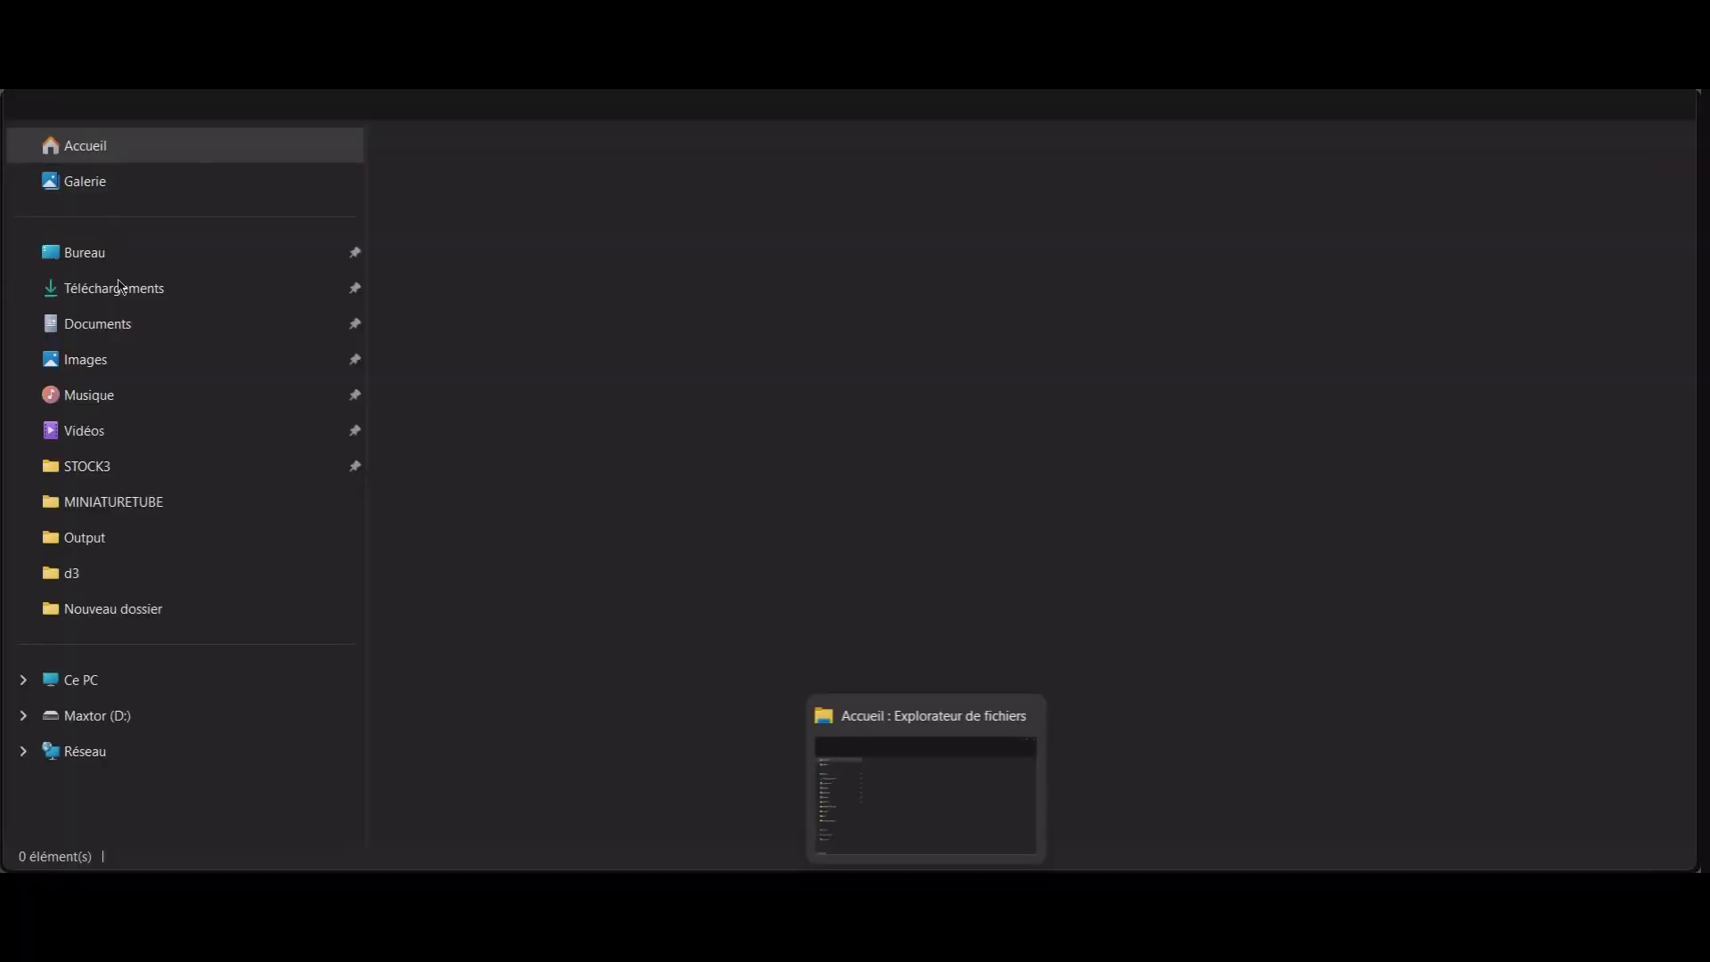
pyautogui.click(136, 306)
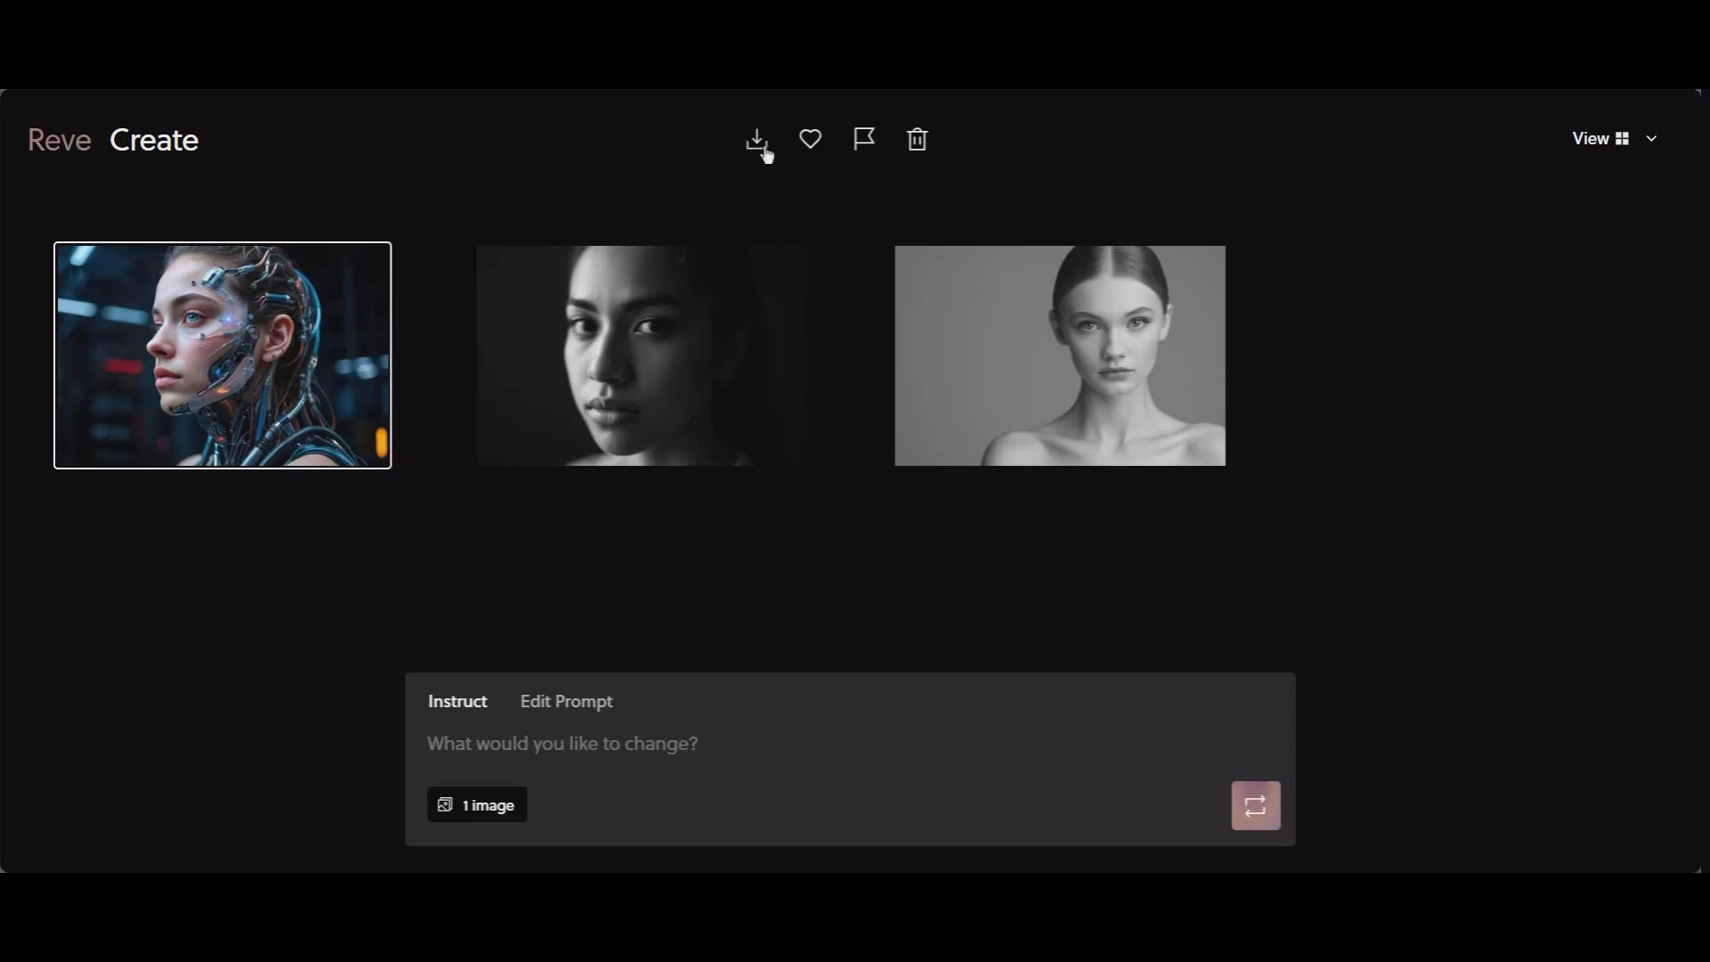
# Enlarge the cyborg portrait to full view in Reve and save the image as url.webp
pyautogui.click(292, 349)
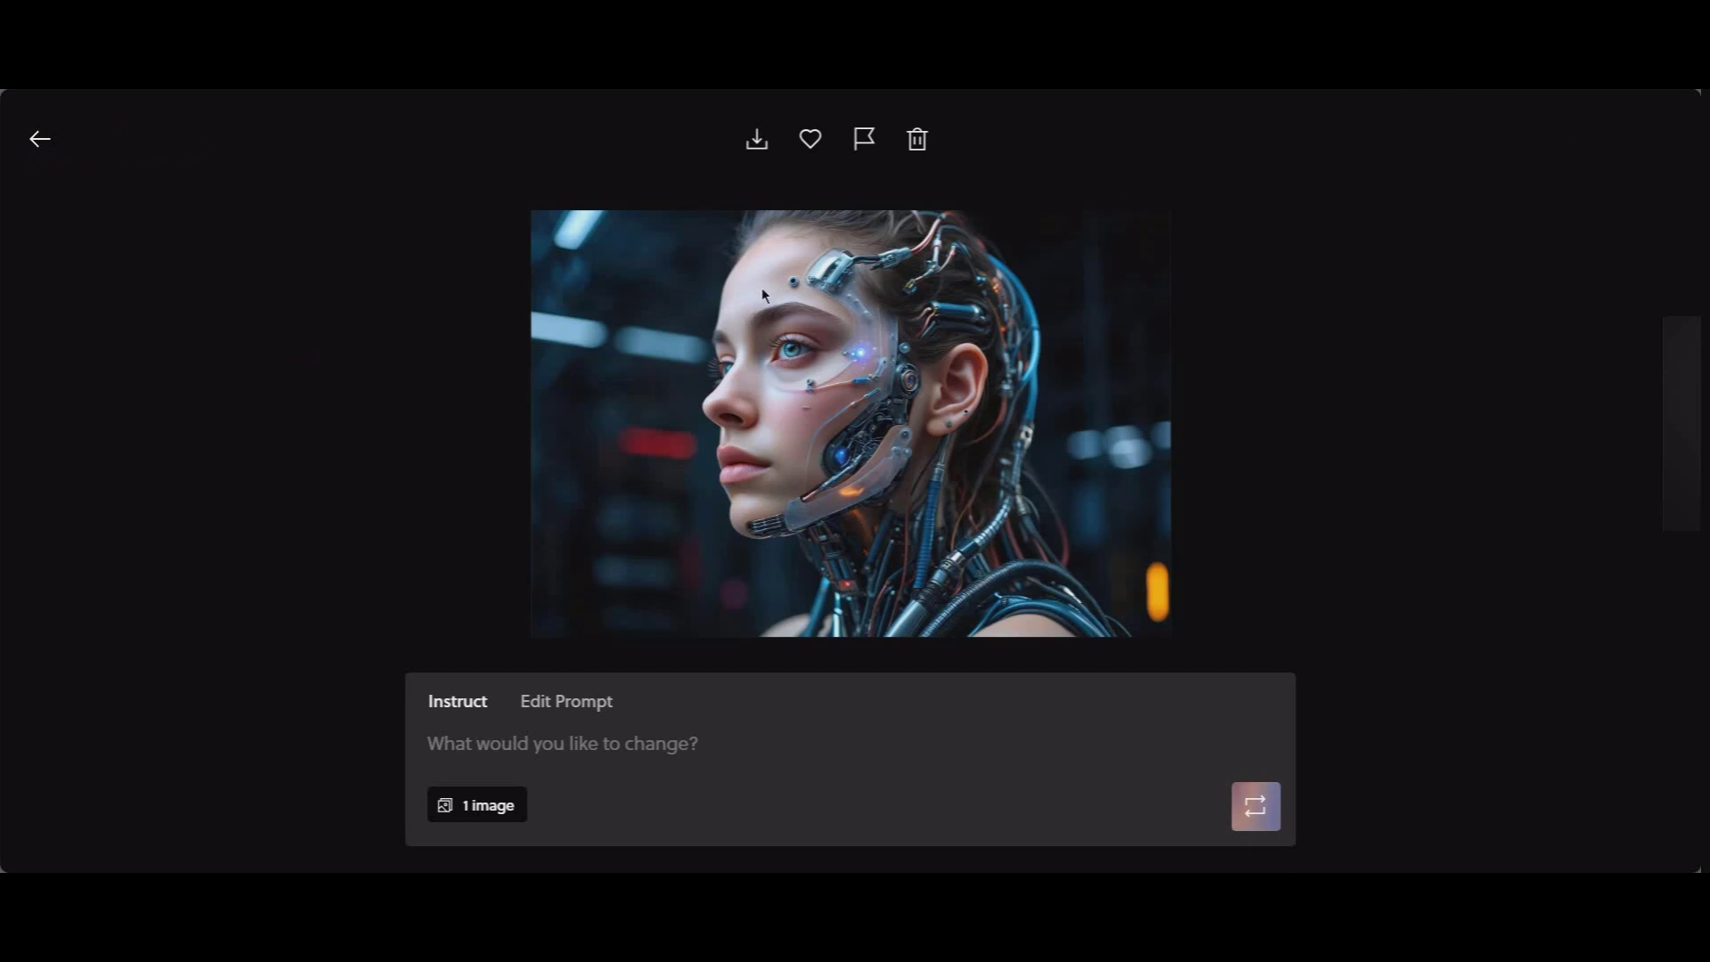
pyautogui.click(825, 258)
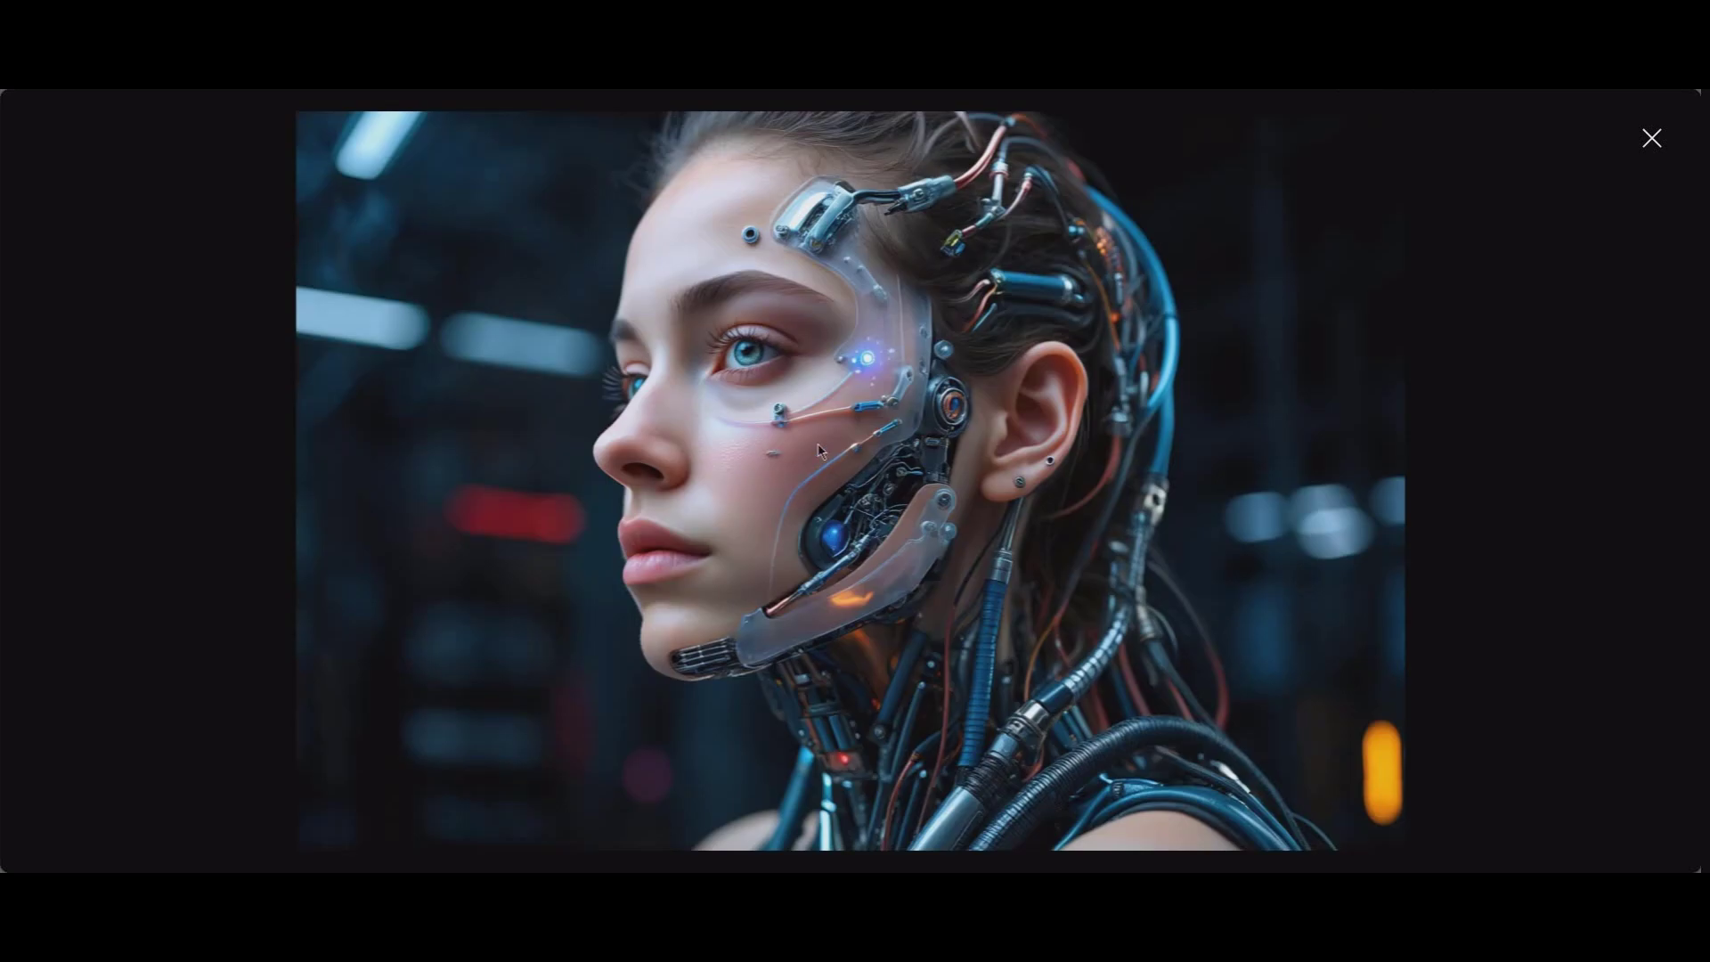
pyautogui.rightClick(821, 450)
pyautogui.click(890, 398)
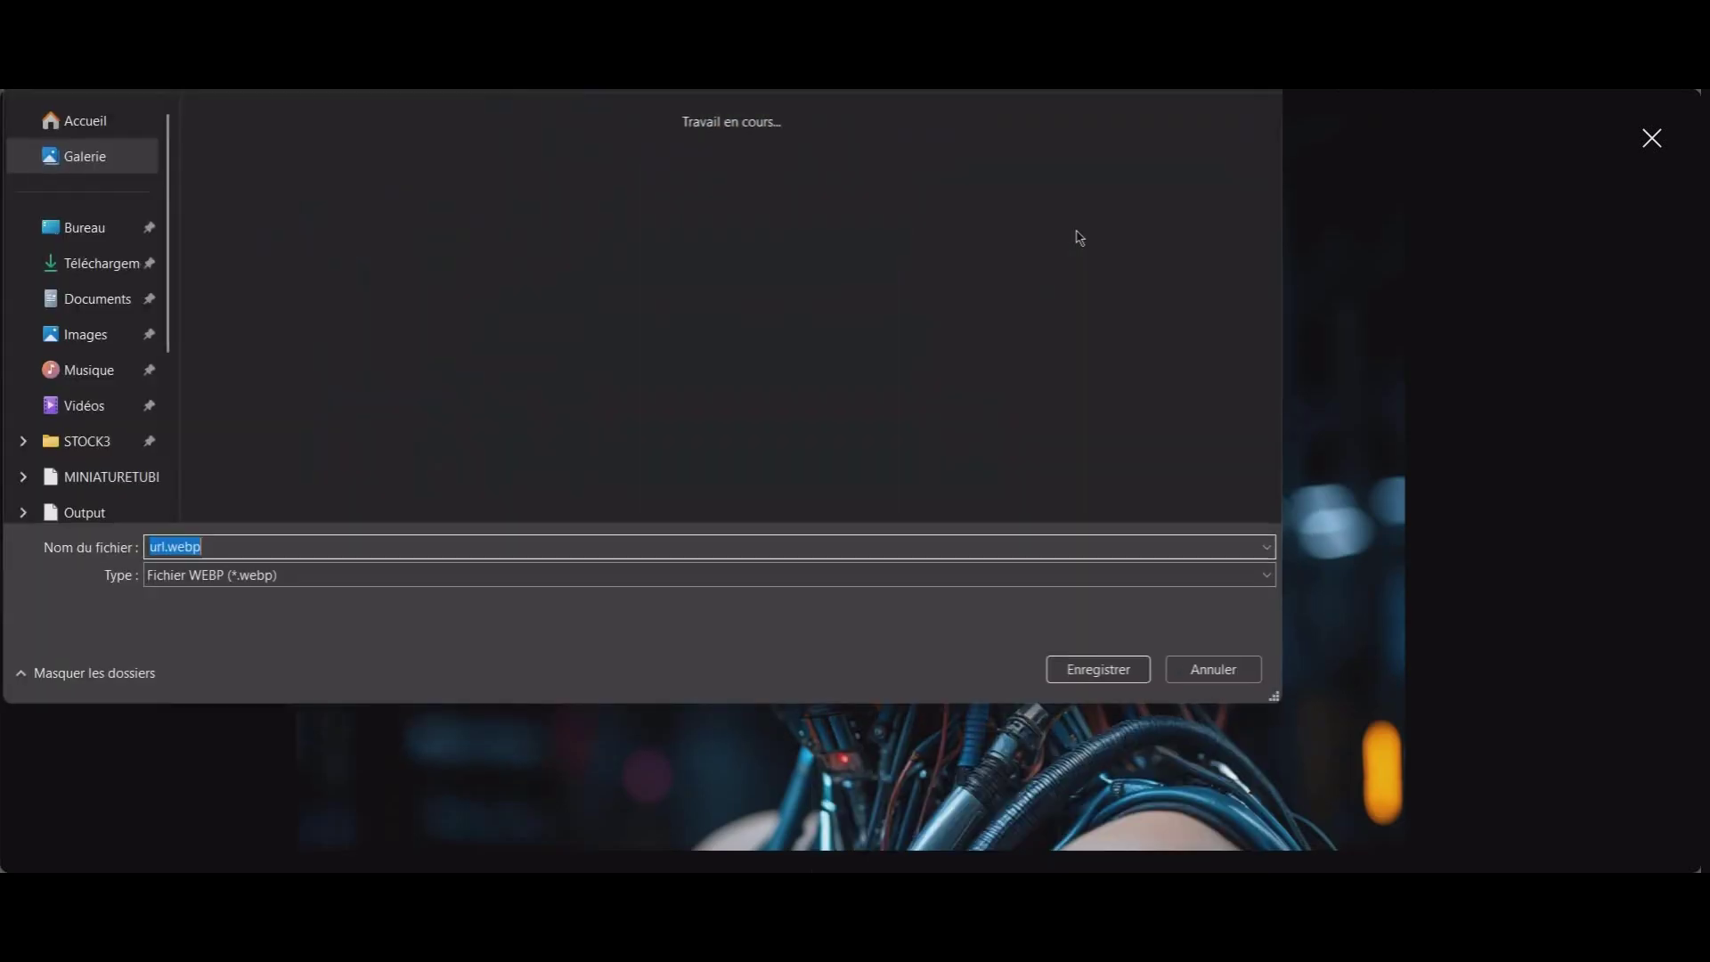
pyautogui.click(1085, 670)
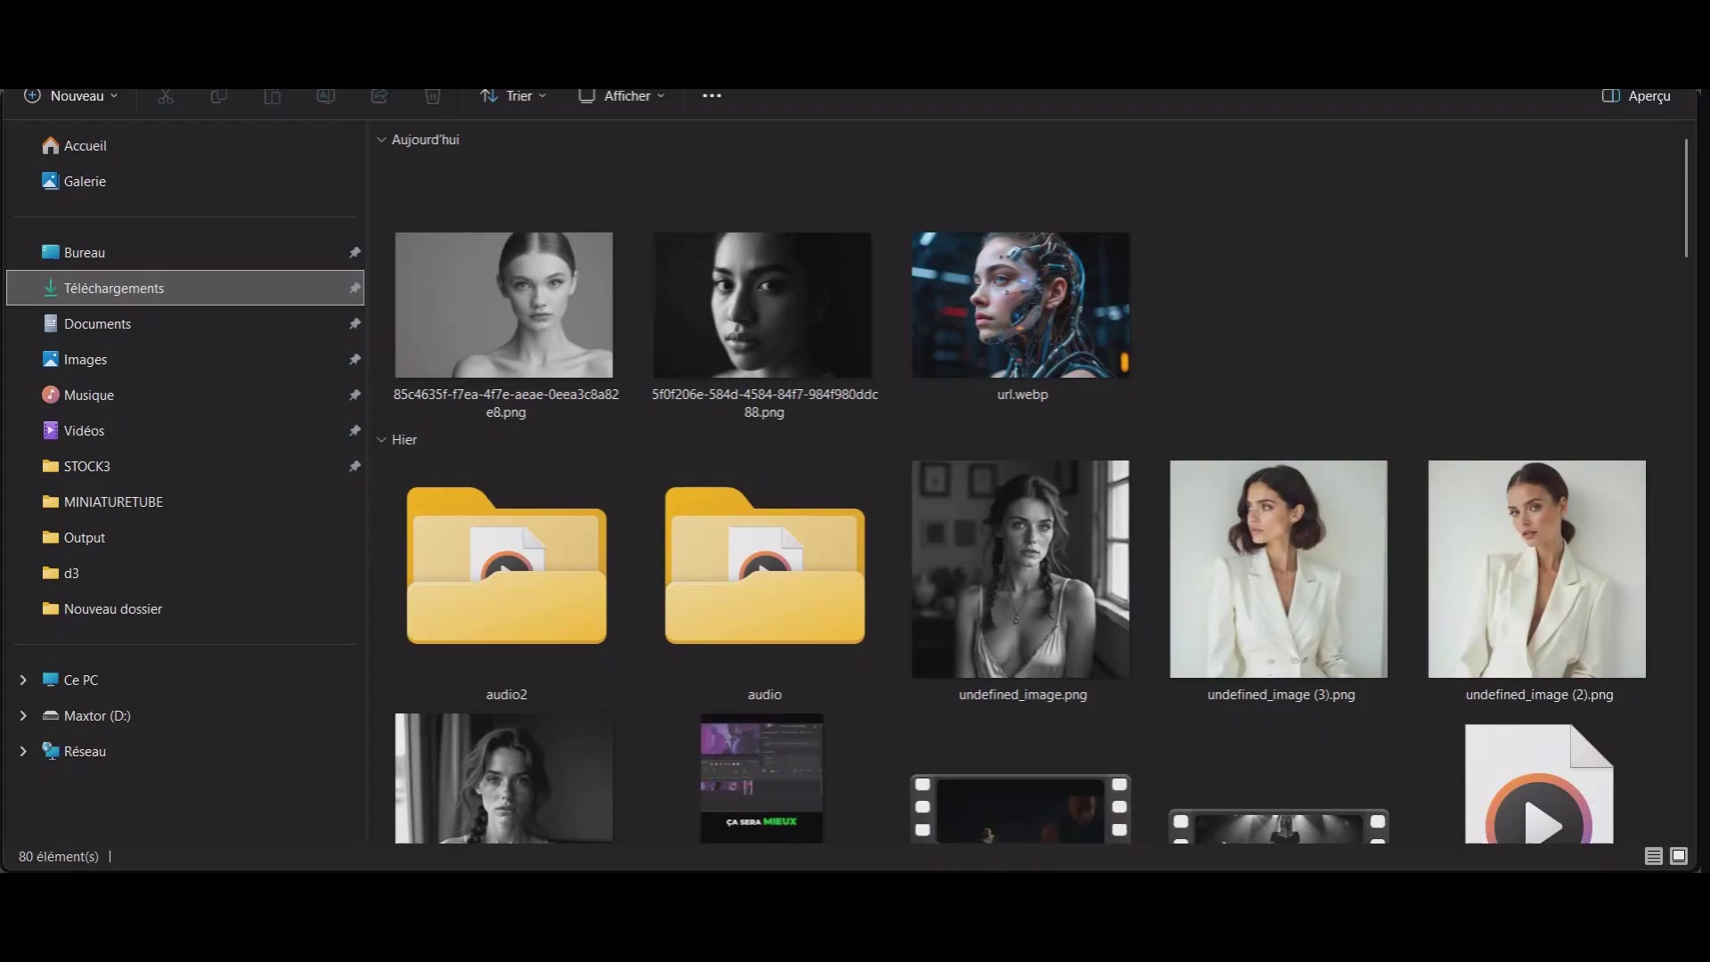
# Examine the skin, eye and jaw mechanics of the saved url.webp up close in the image viewer, and return to the Reve gallery
pyautogui.doubleClick(940, 329)
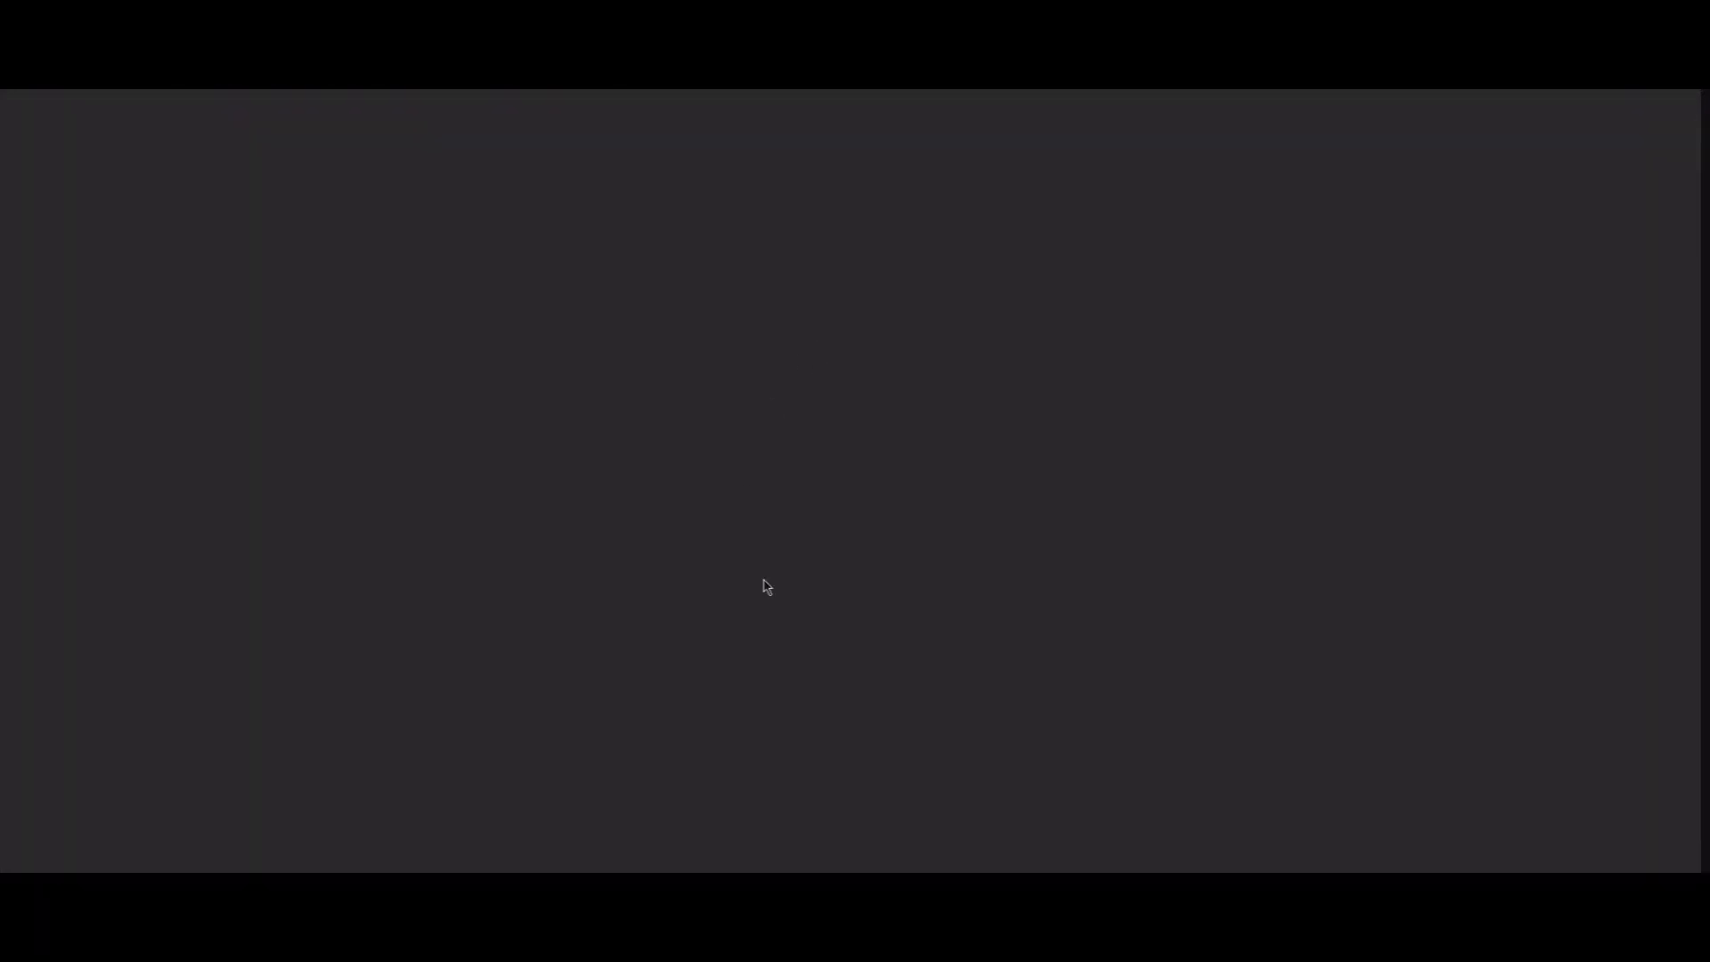
pyautogui.scroll(4, 868, 345)
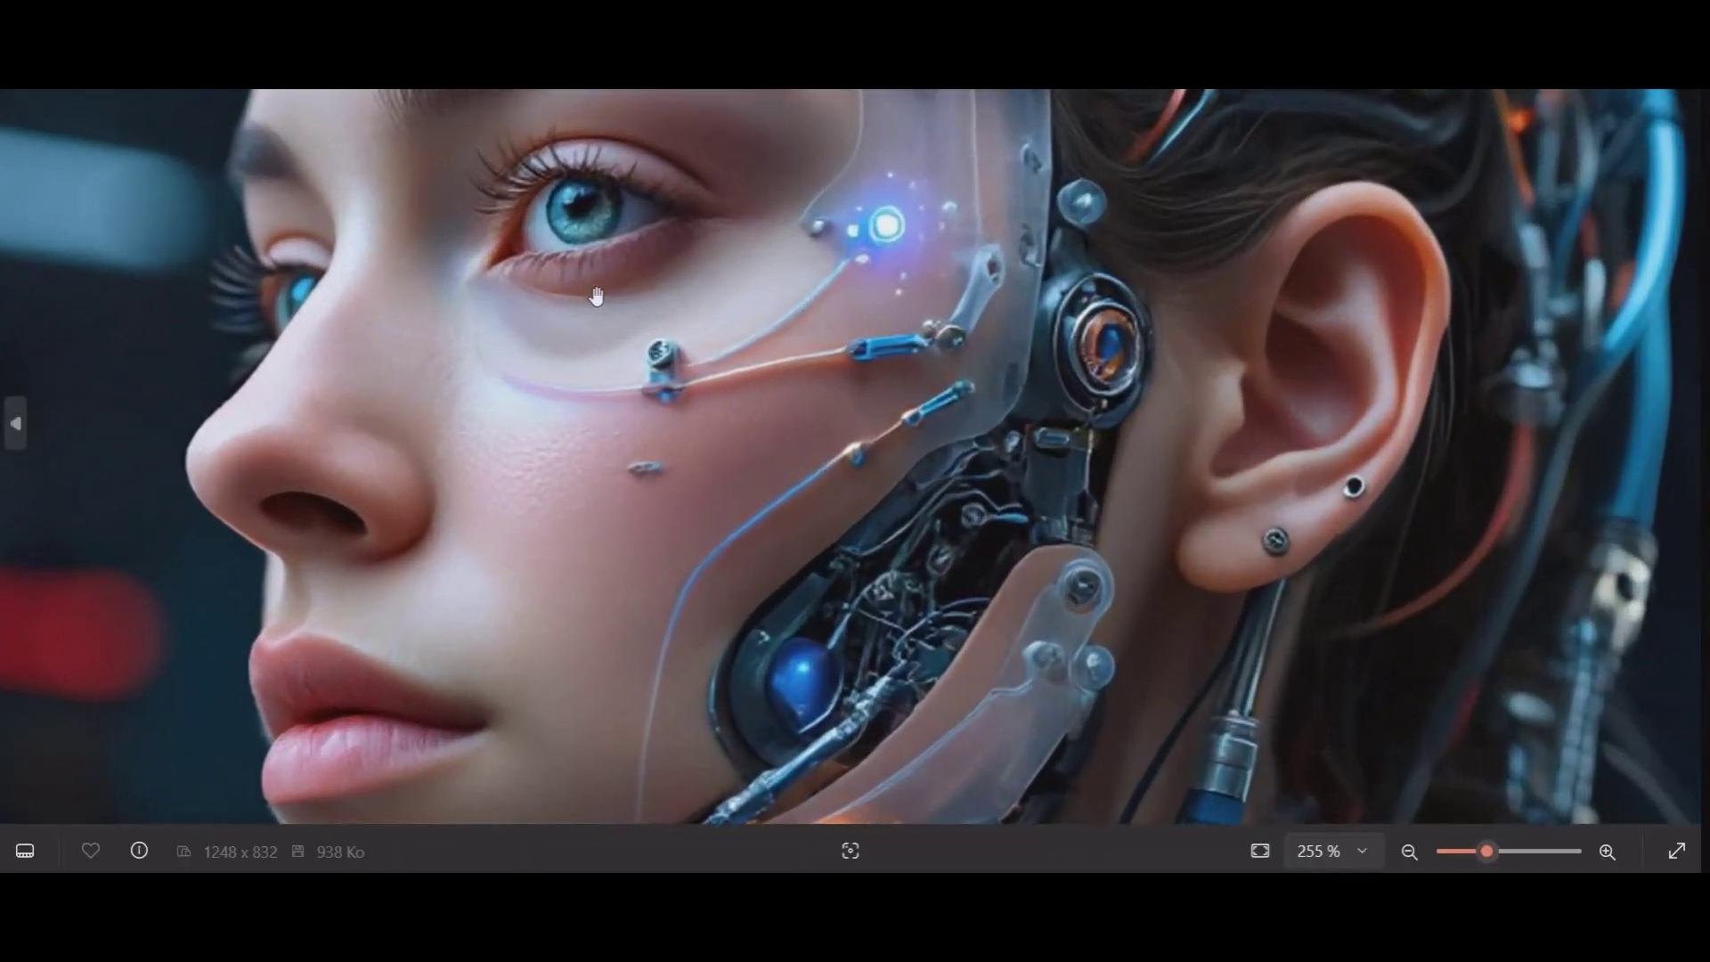
pyautogui.moveTo(618, 511); pyautogui.dragTo(662, 295)
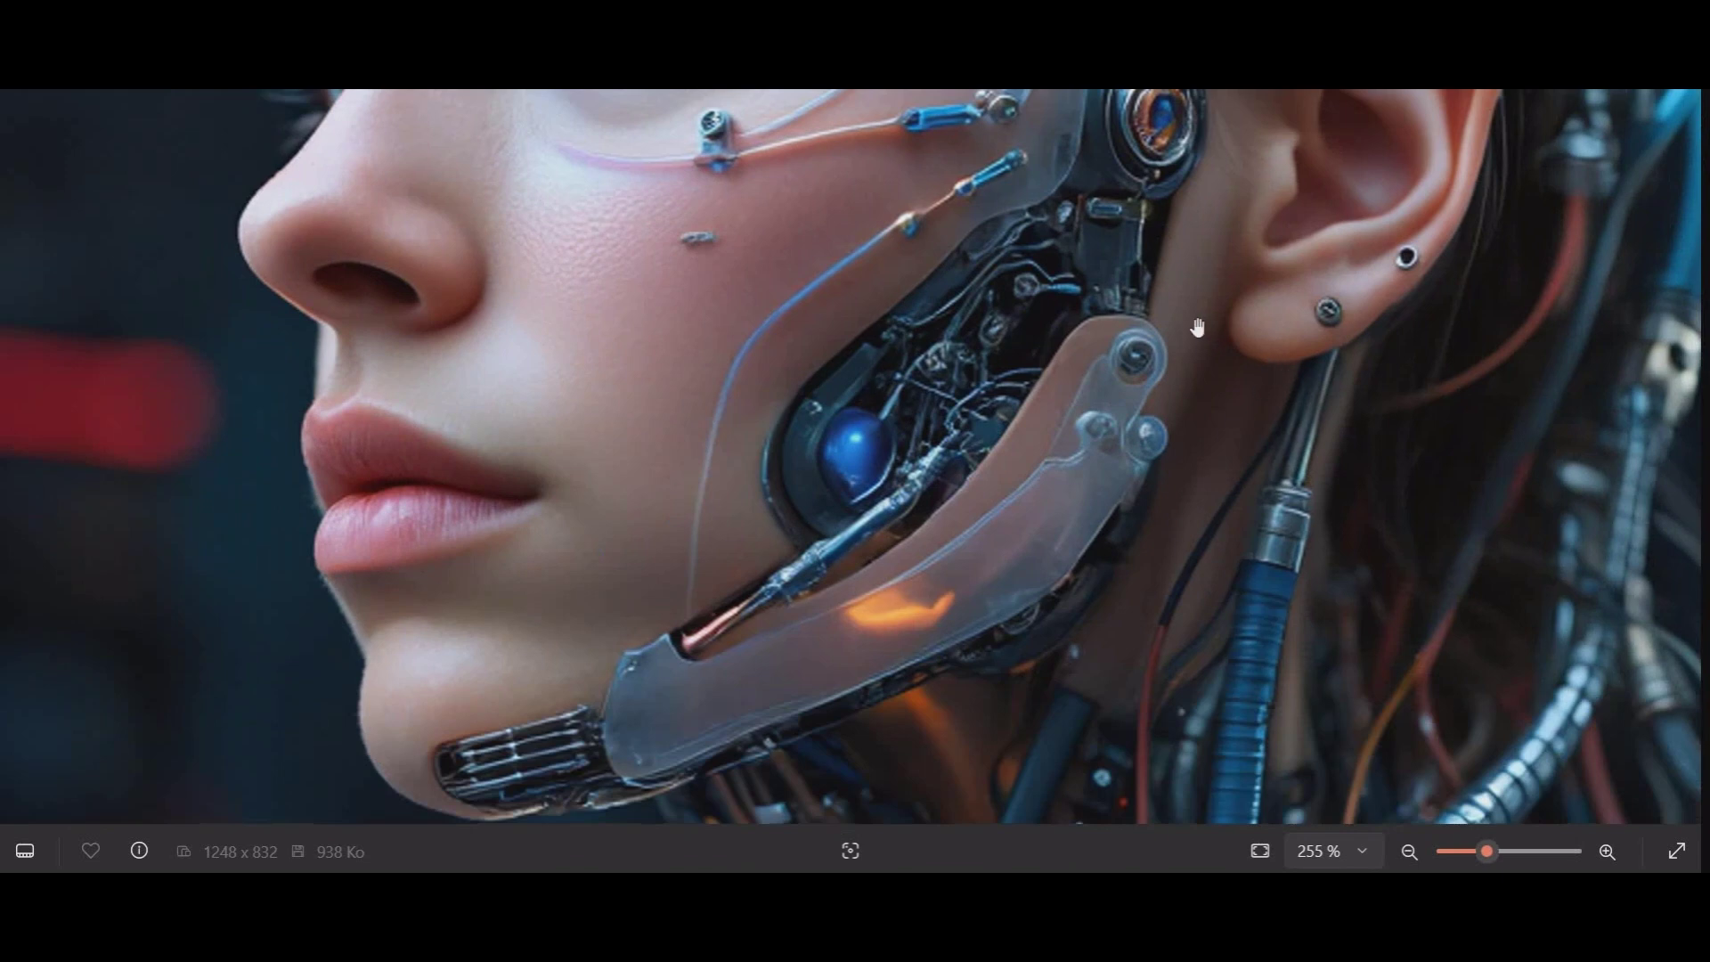
pyautogui.scroll(-4, 1164, 379)
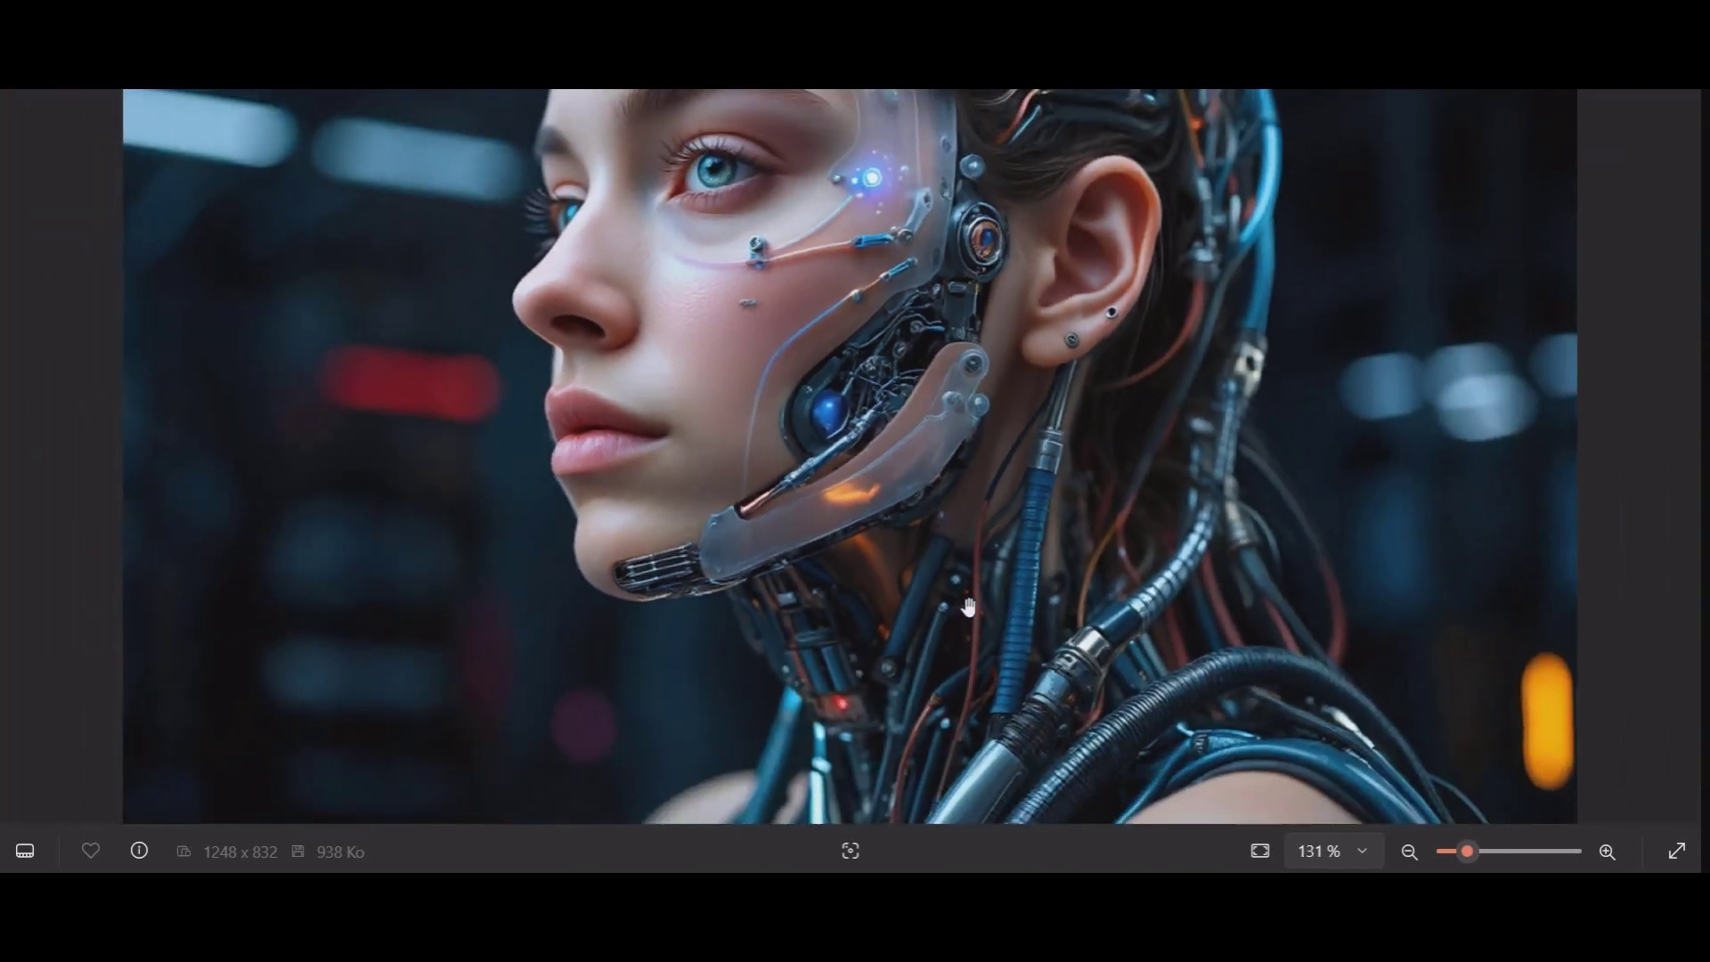
pyautogui.scroll(-1, 895, 389)
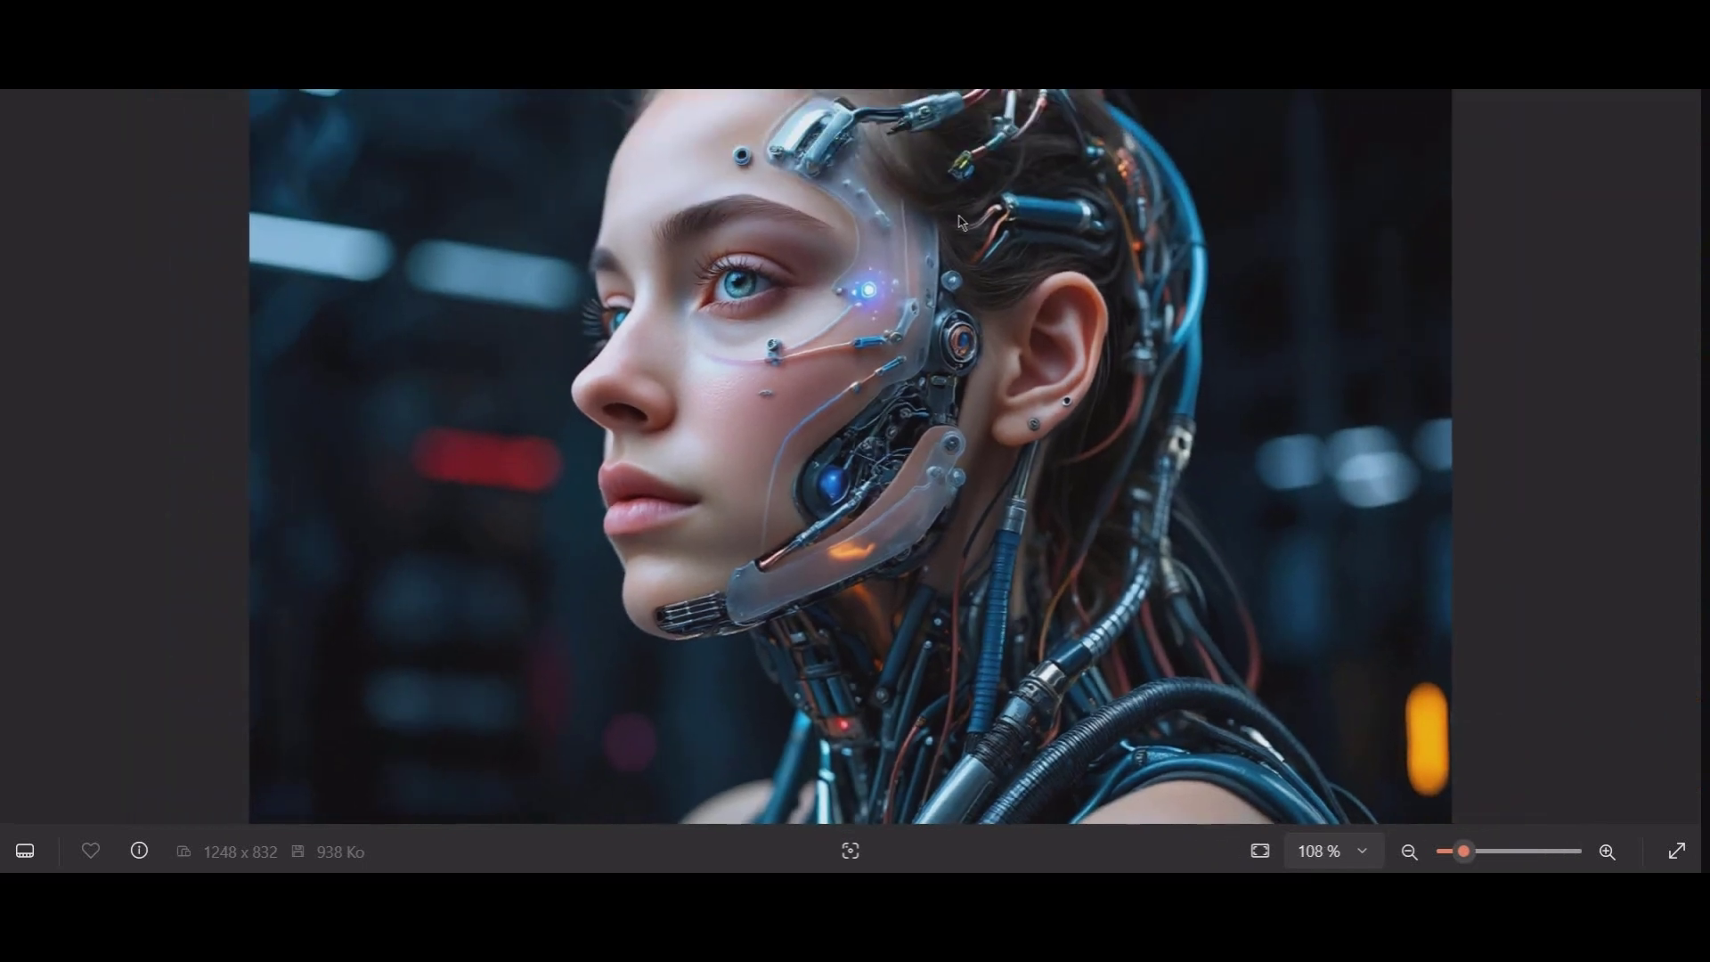
pyautogui.scroll(-1, 961, 222)
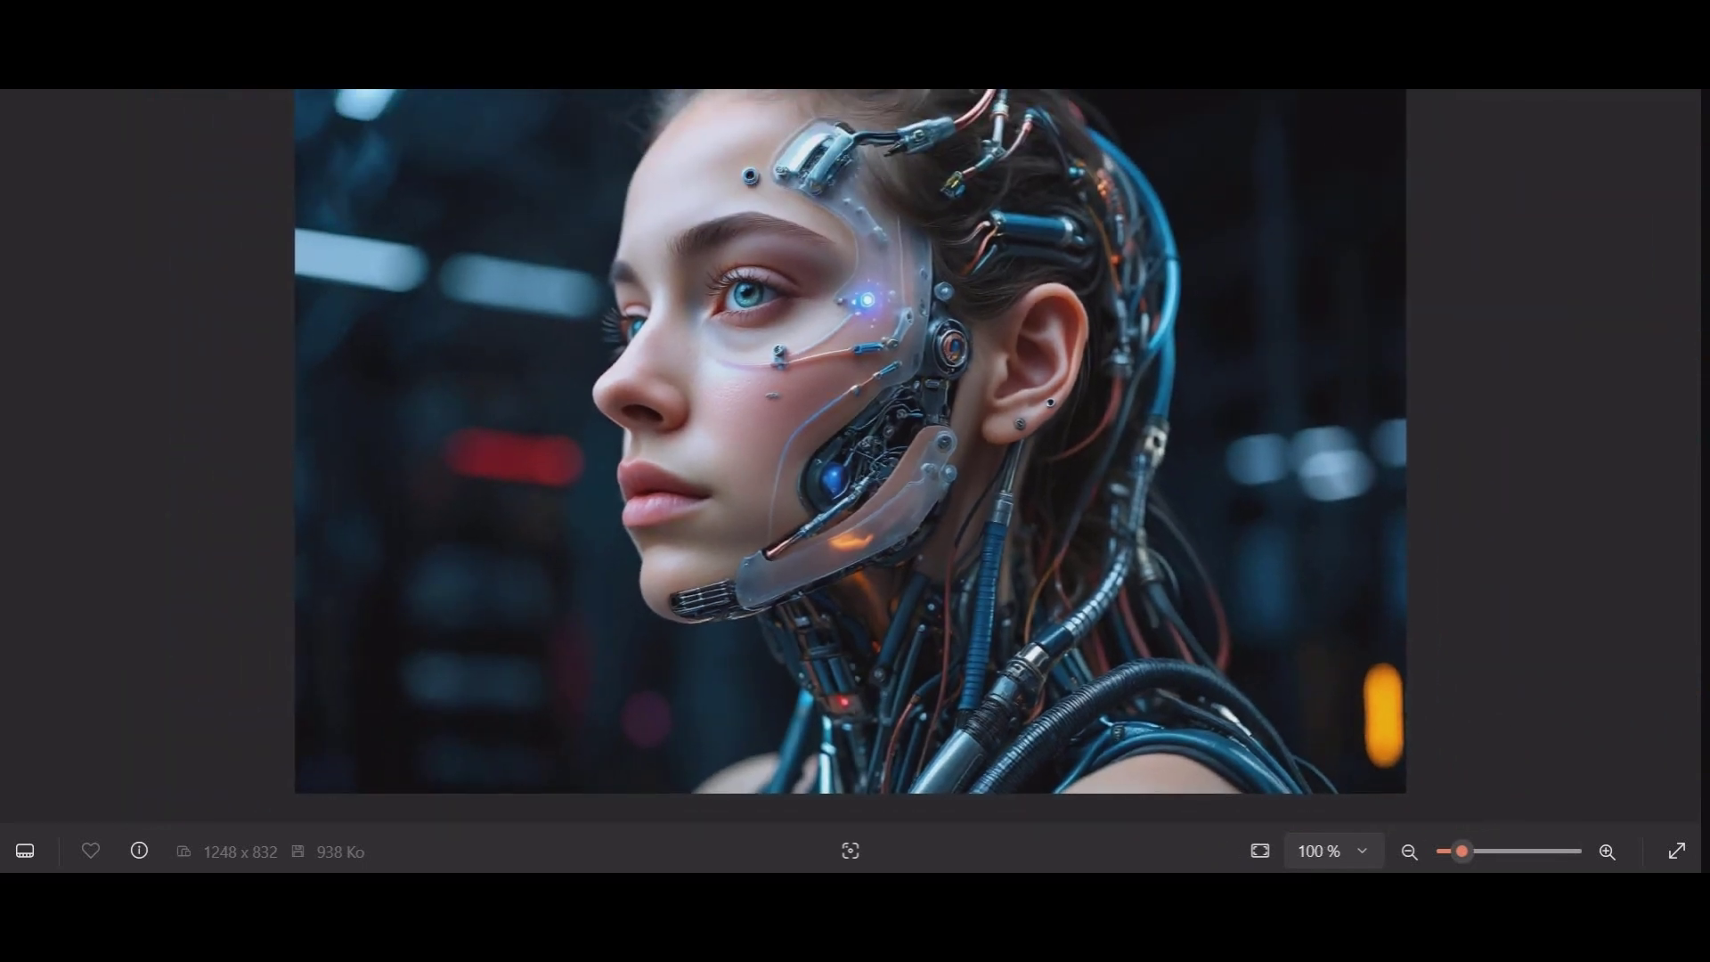
pyautogui.click(1679, 16)
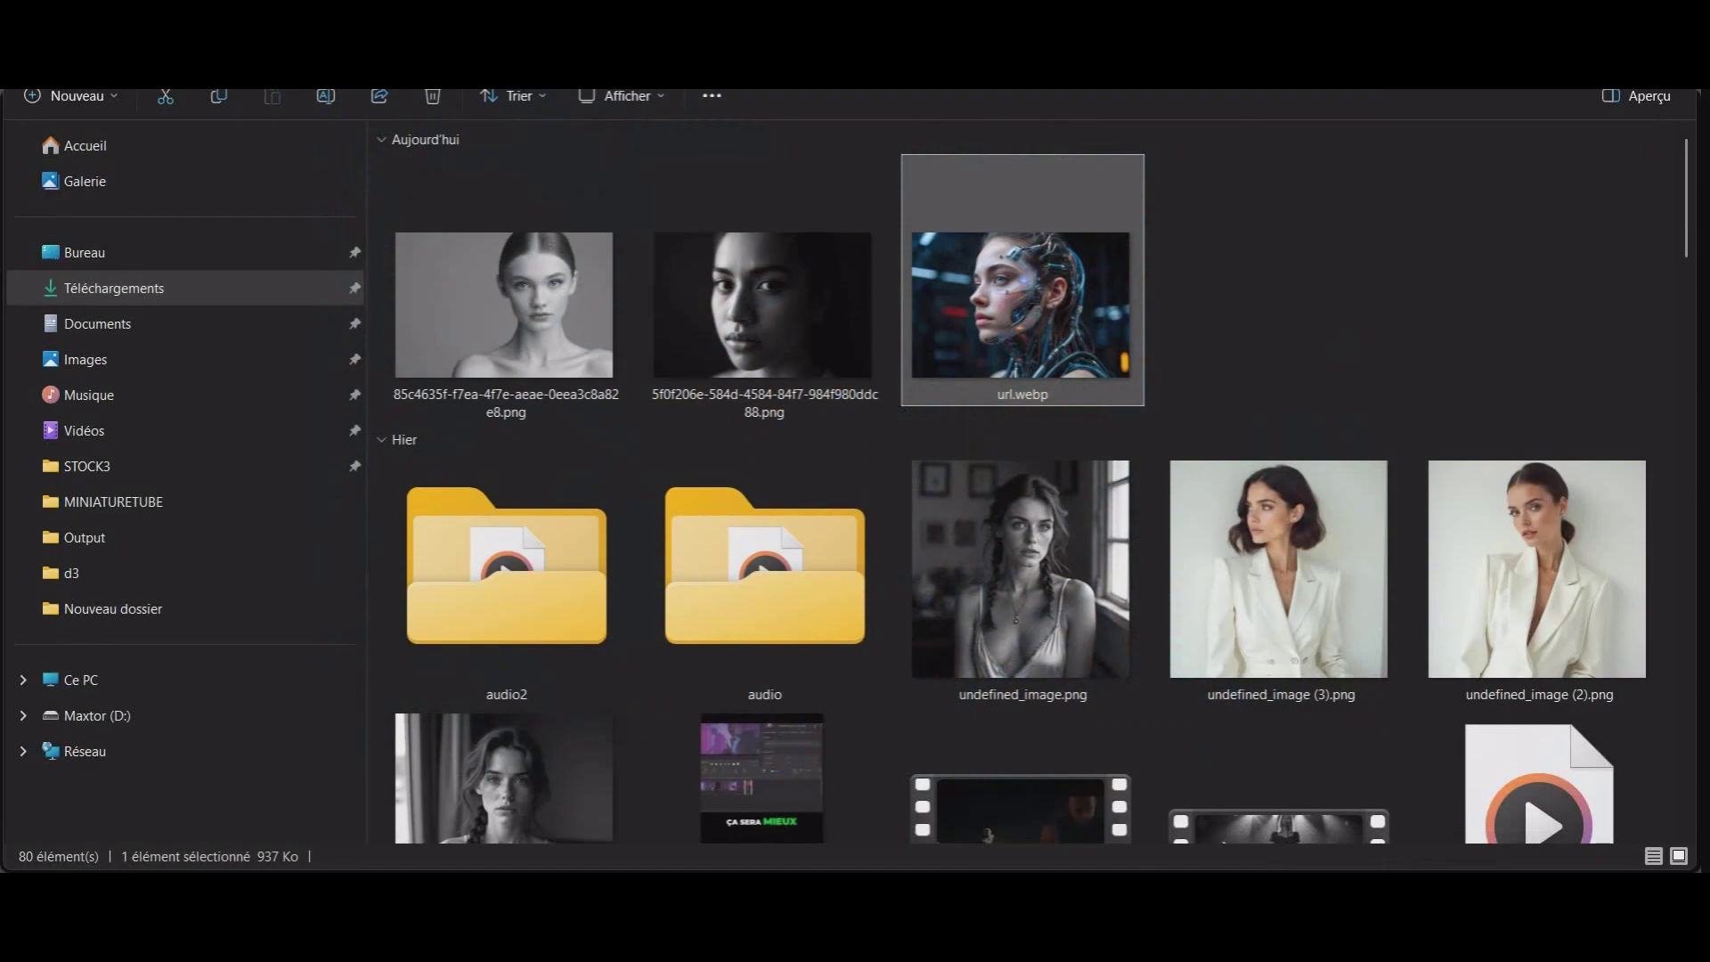
pyautogui.press('space')
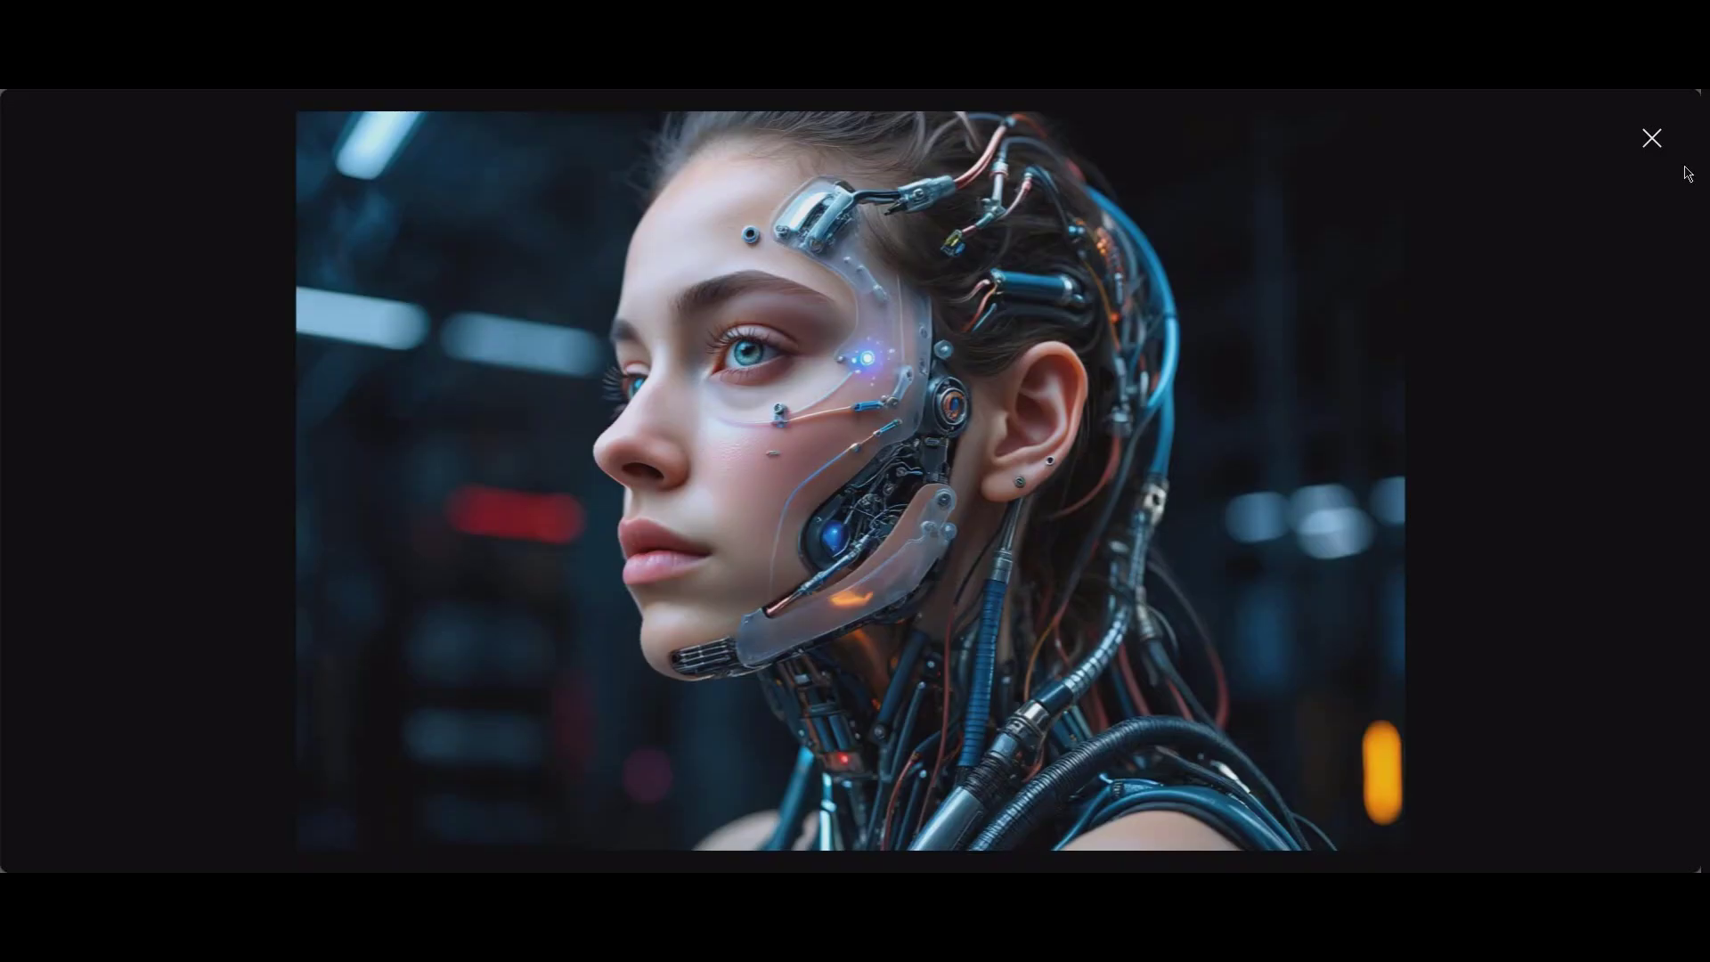
pyautogui.click(1649, 141)
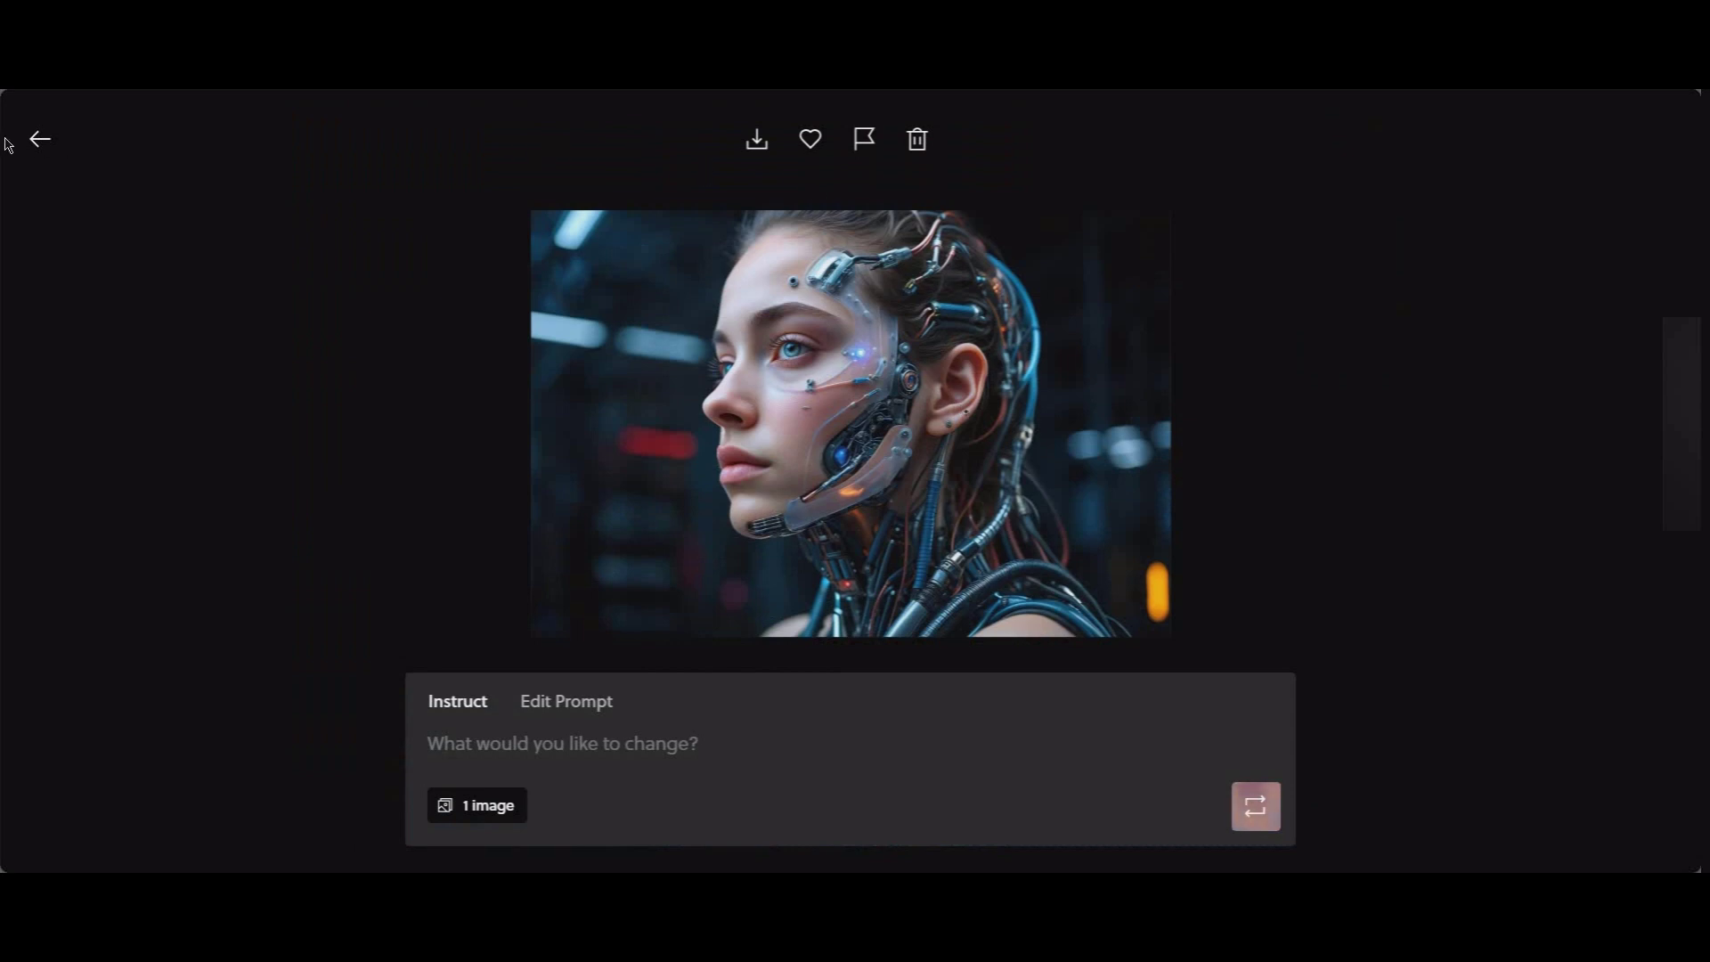
pyautogui.click(39, 139)
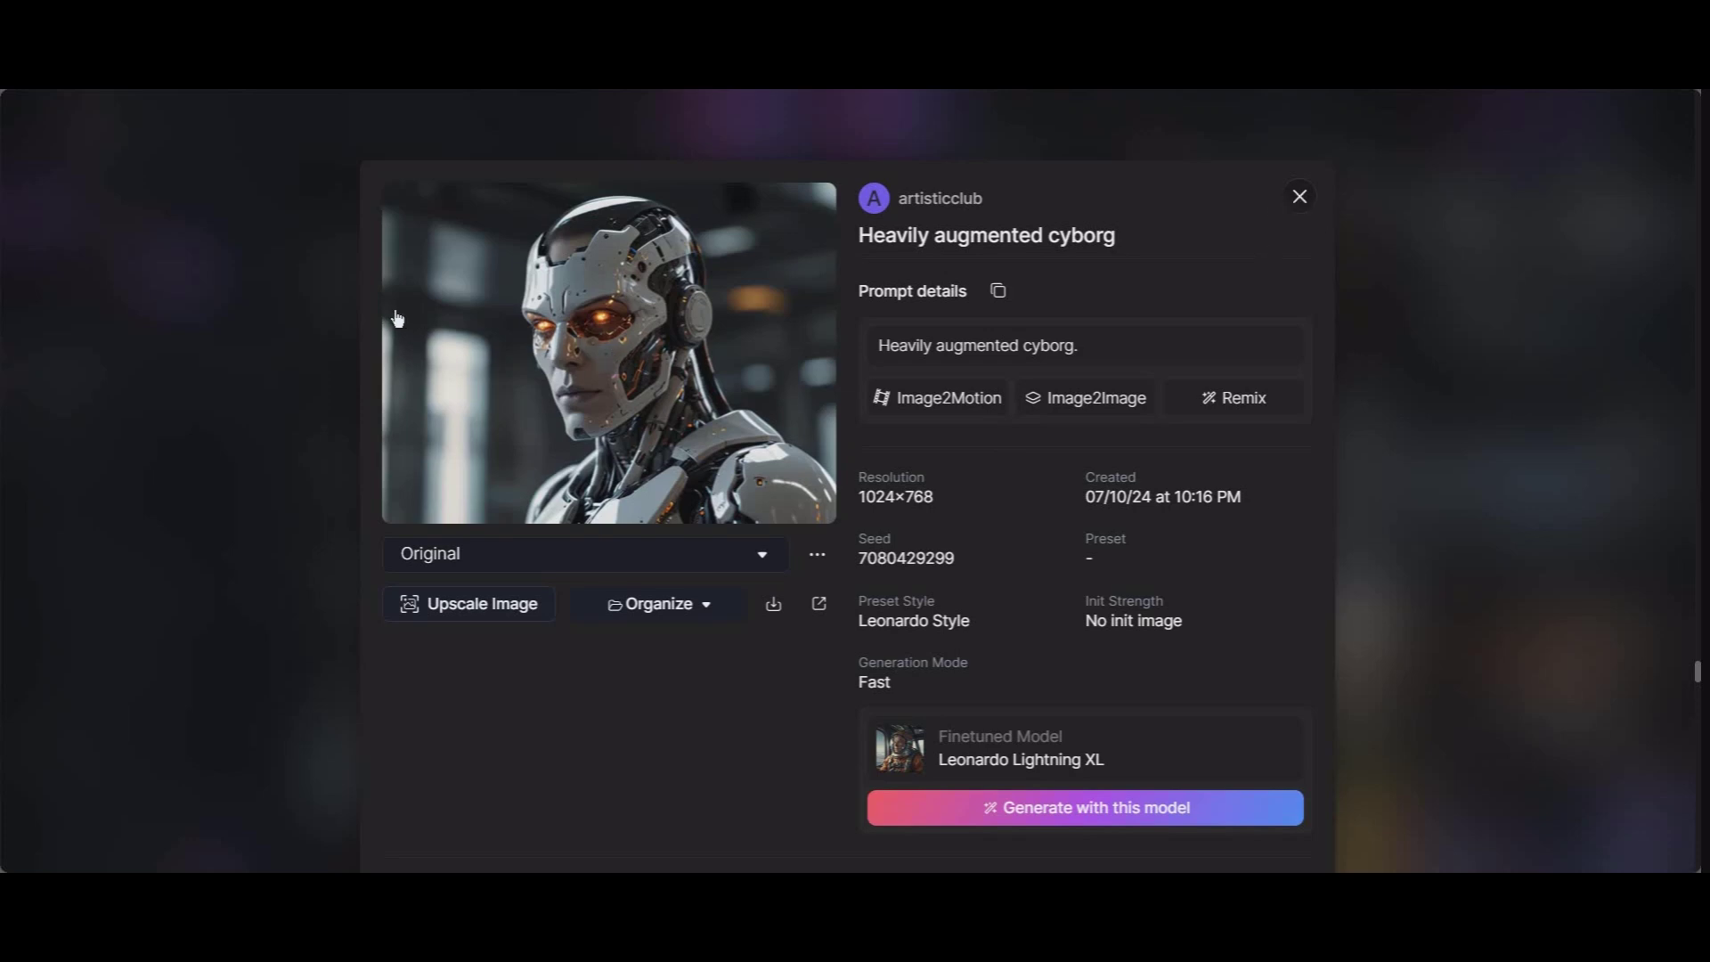
# Find the ice hockey player in the black and silver number 17 uniform in the Leonardo.Ai library and copy its prompt
pyautogui.press('Escape')
pyautogui.scroll(-15, 623, 499)
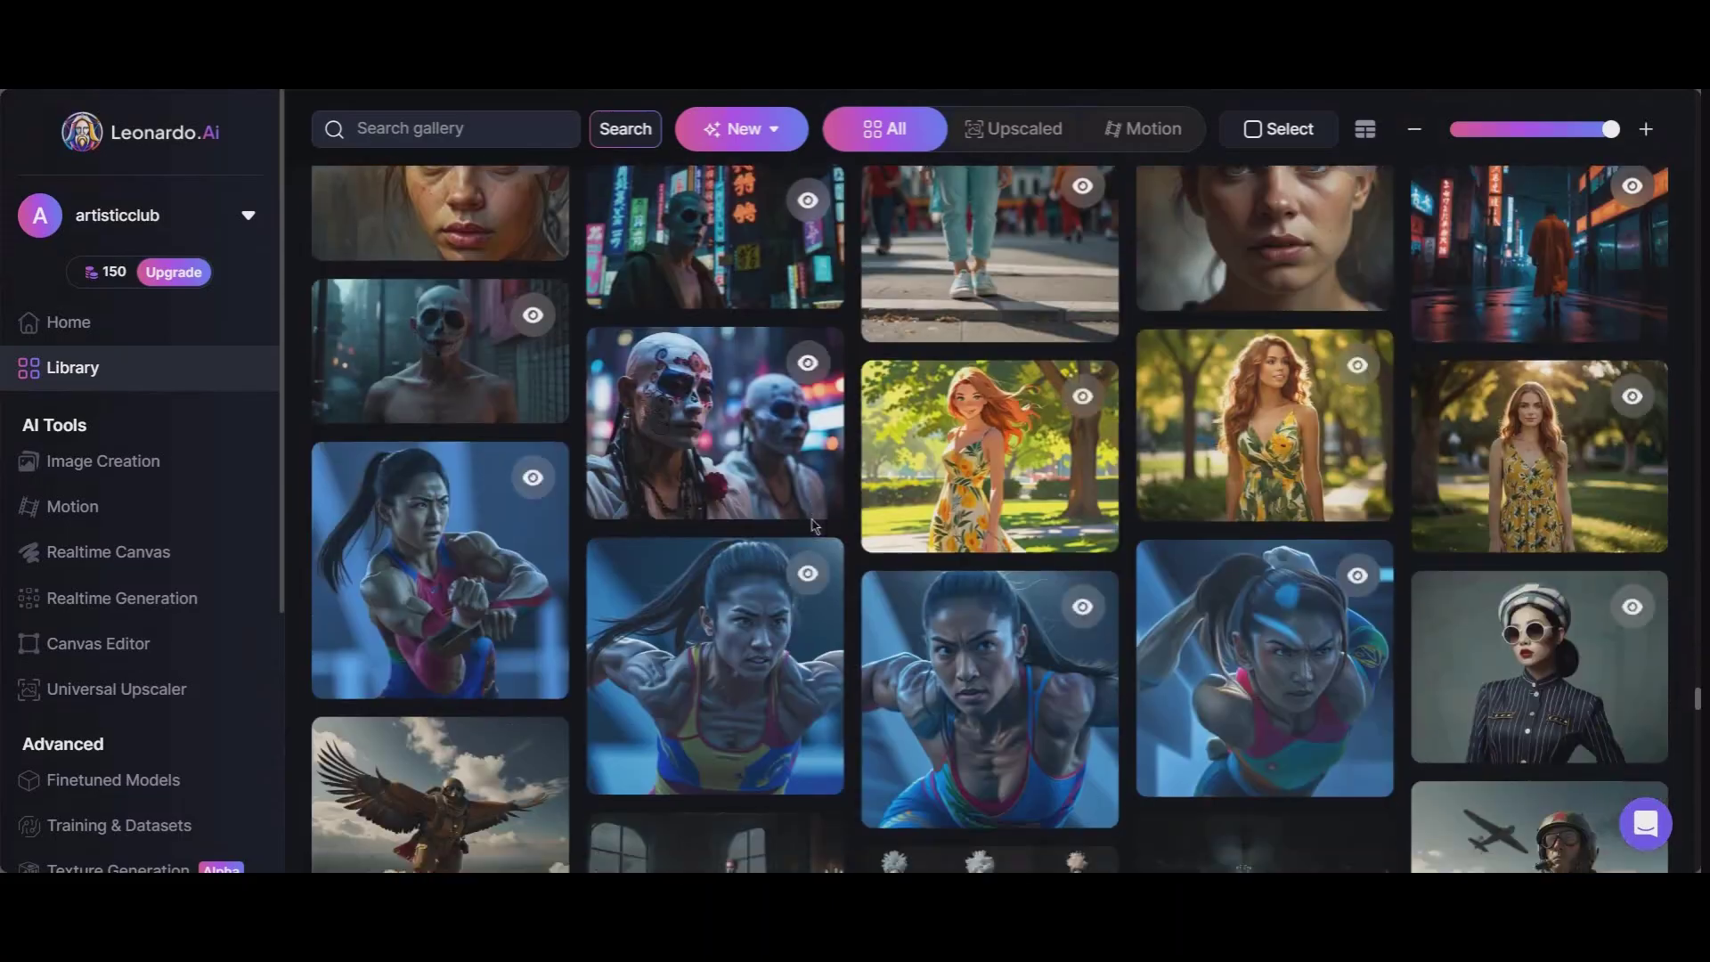
pyautogui.scroll(20, 810, 515)
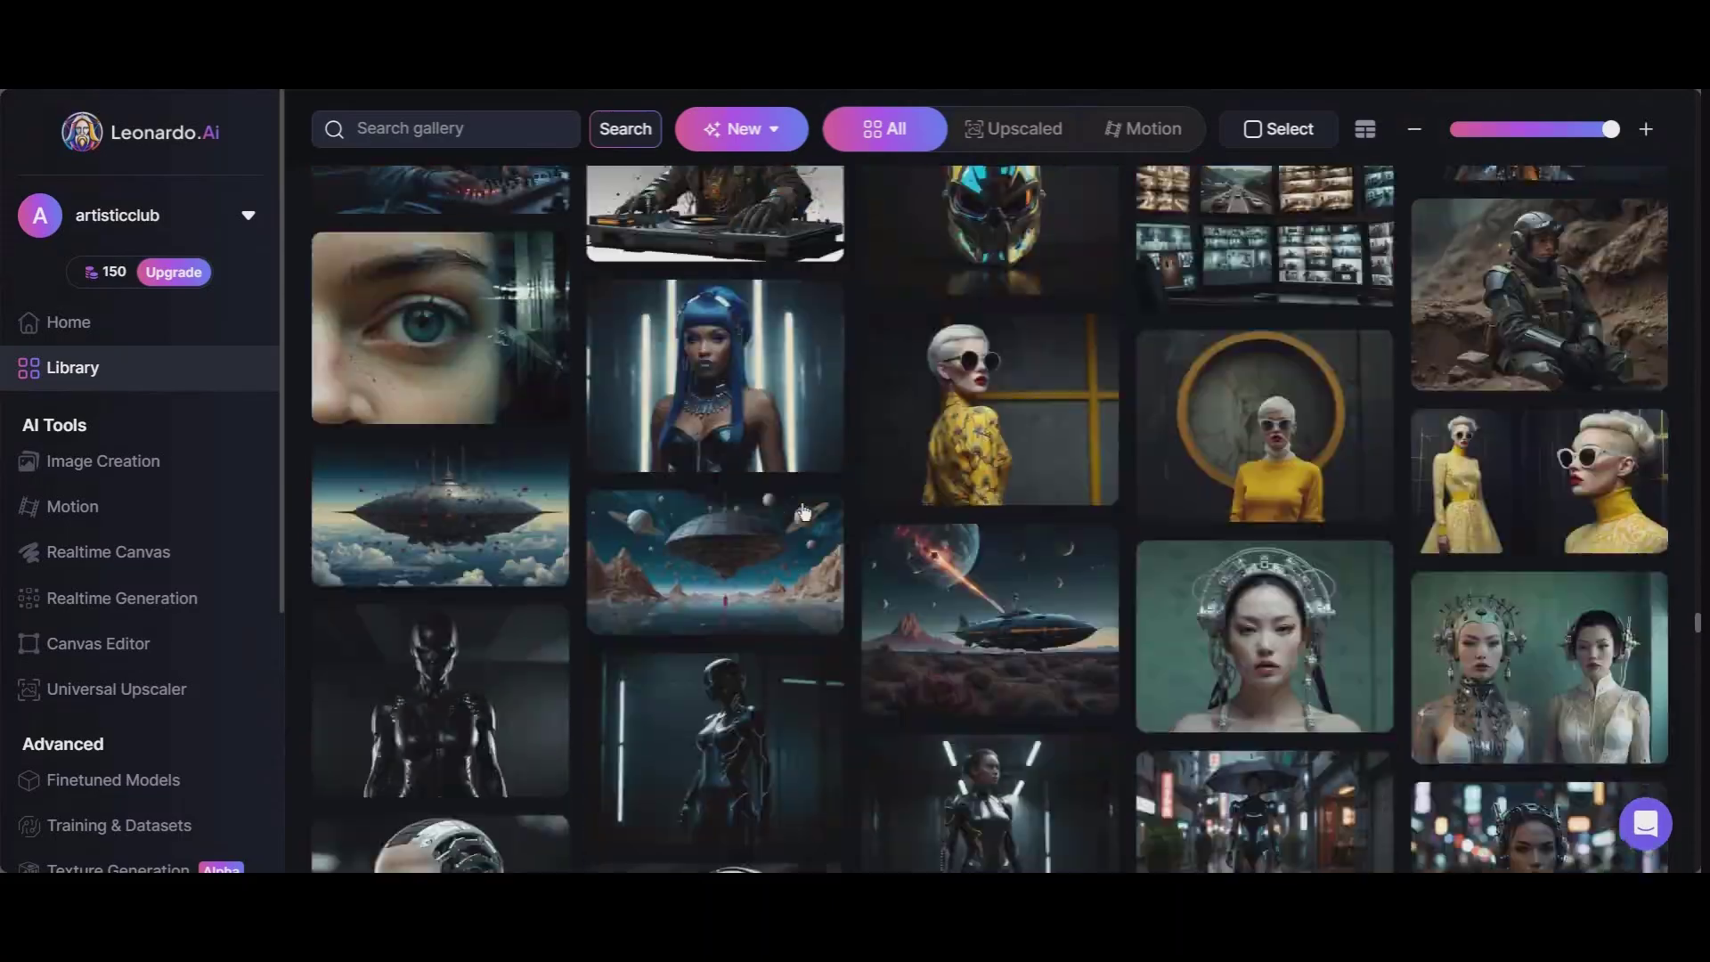
pyautogui.scroll(20, 804, 503)
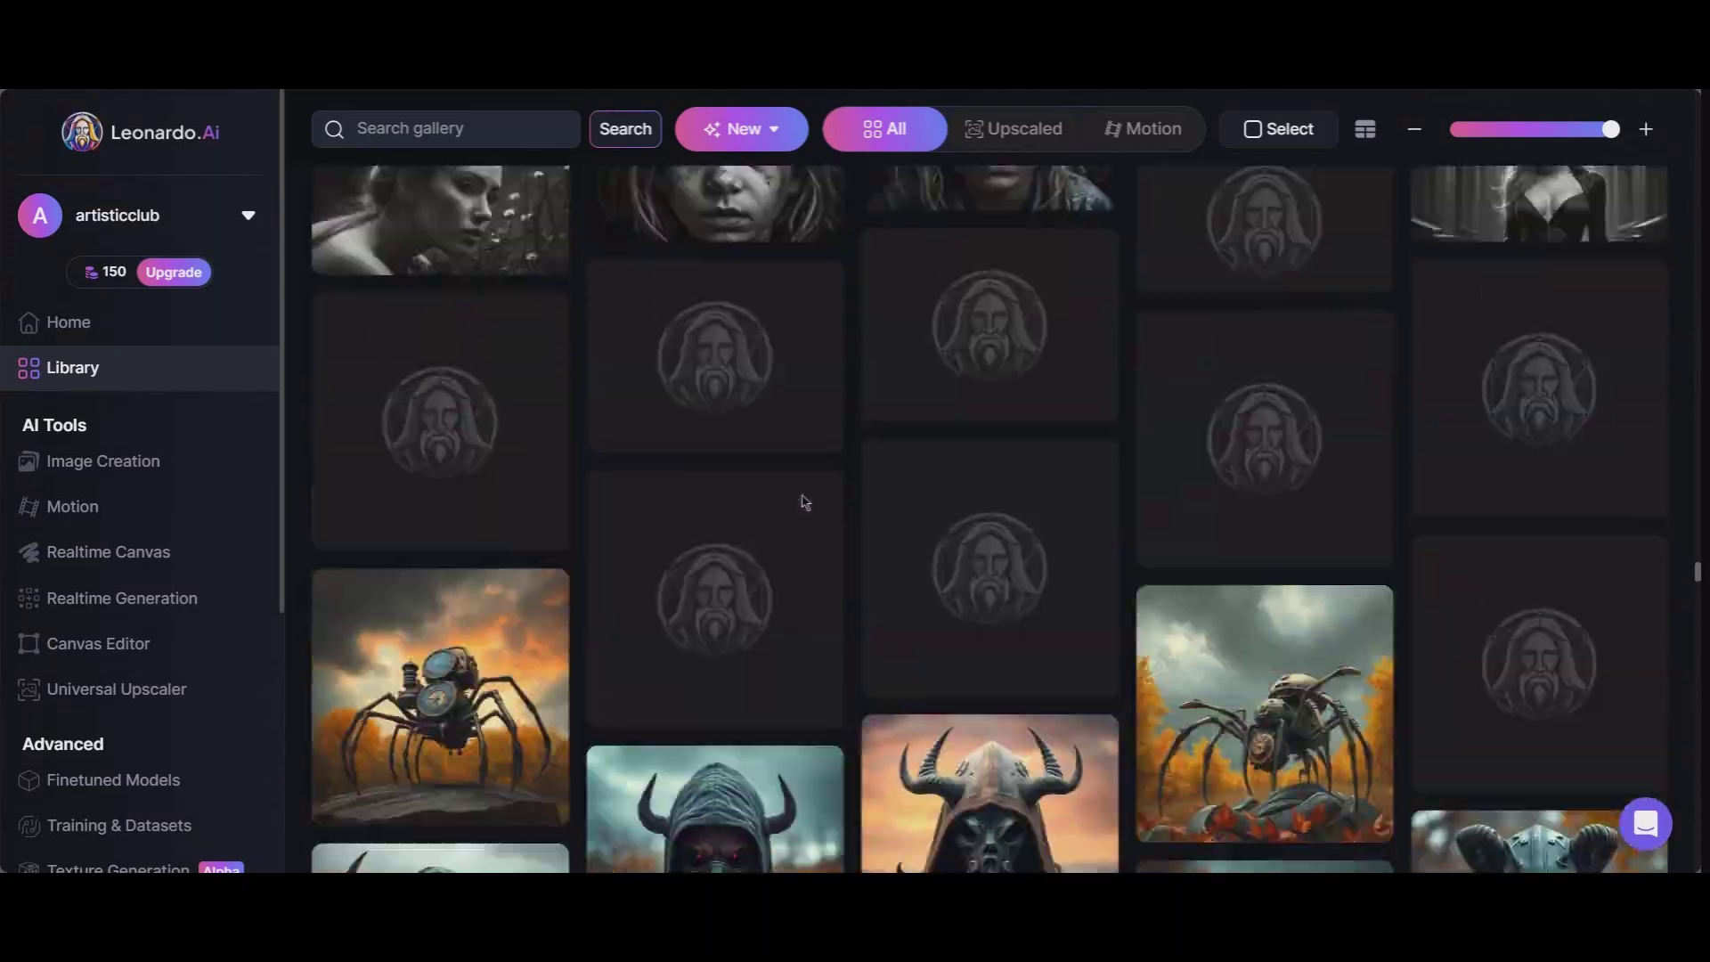
pyautogui.scroll(10, 804, 497)
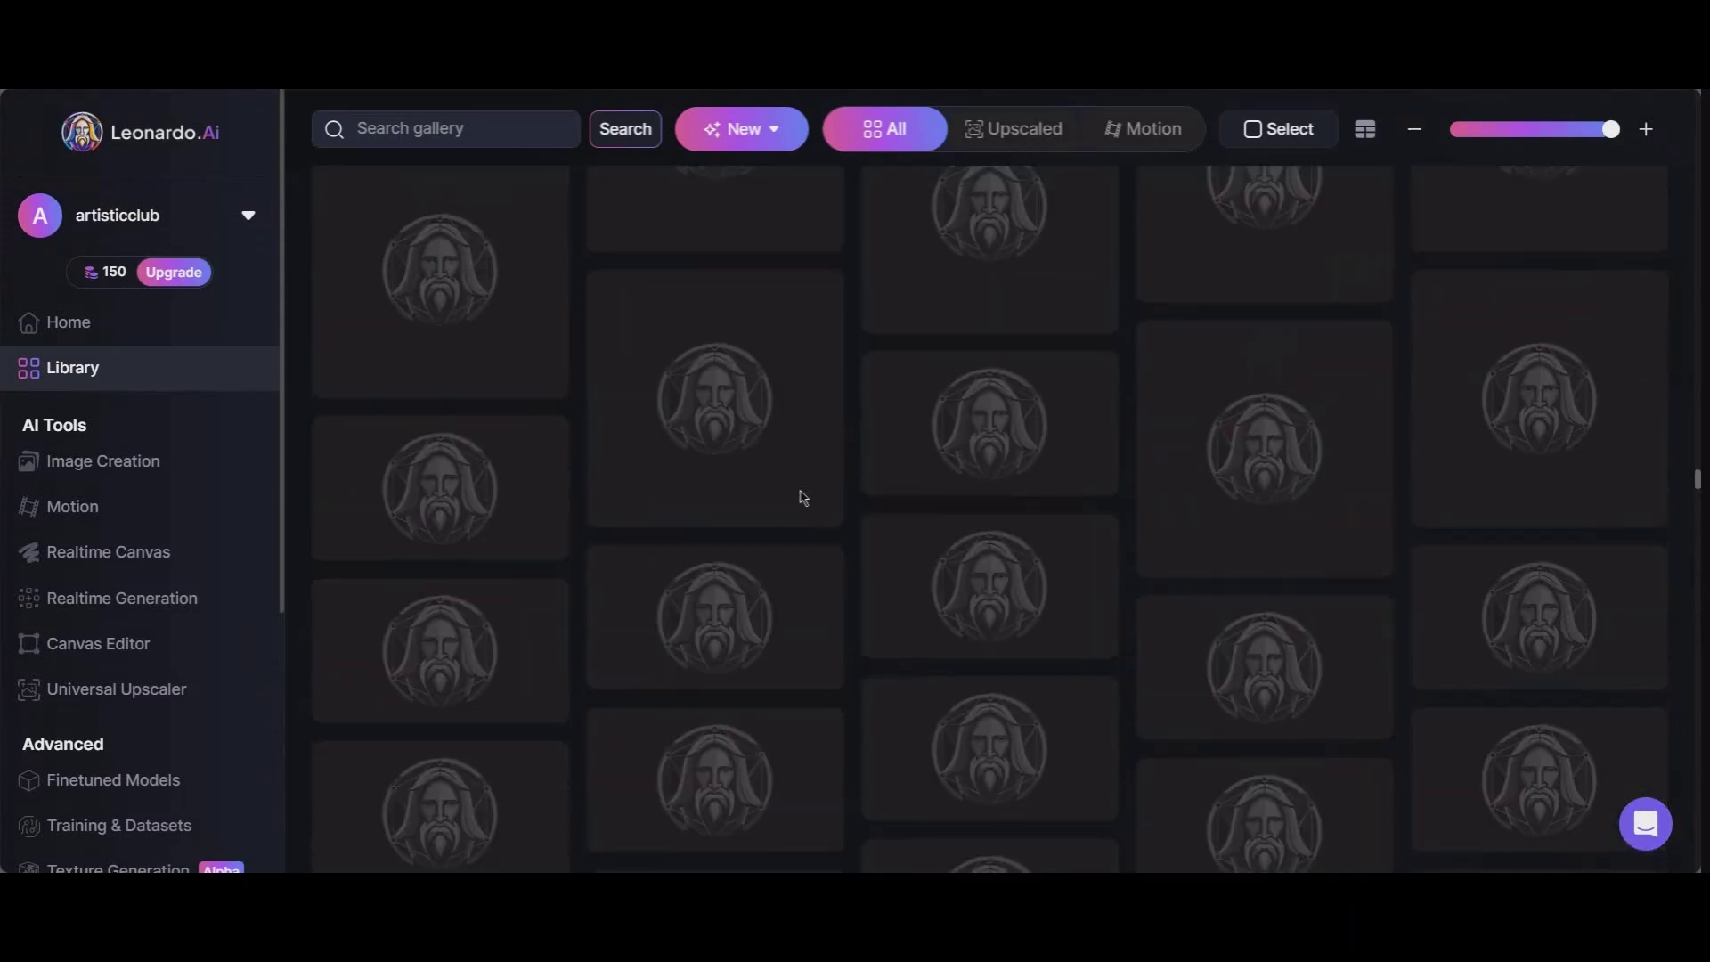
pyautogui.scroll(5, 954, 534)
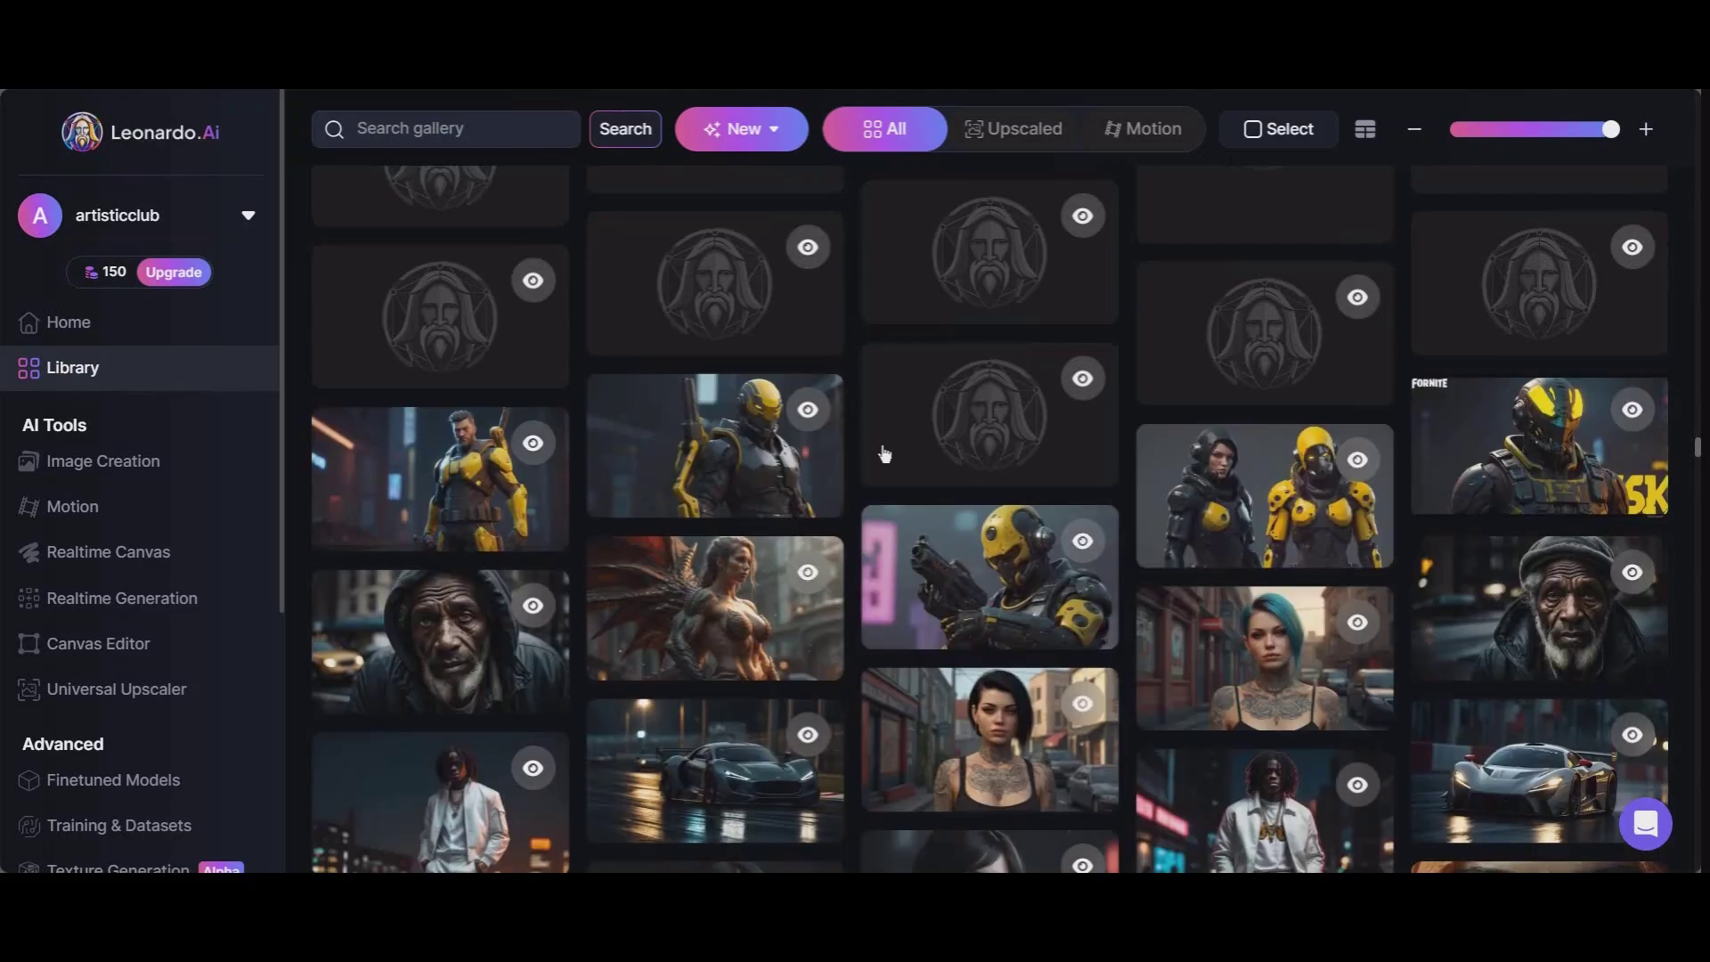
pyautogui.scroll(10, 884, 447)
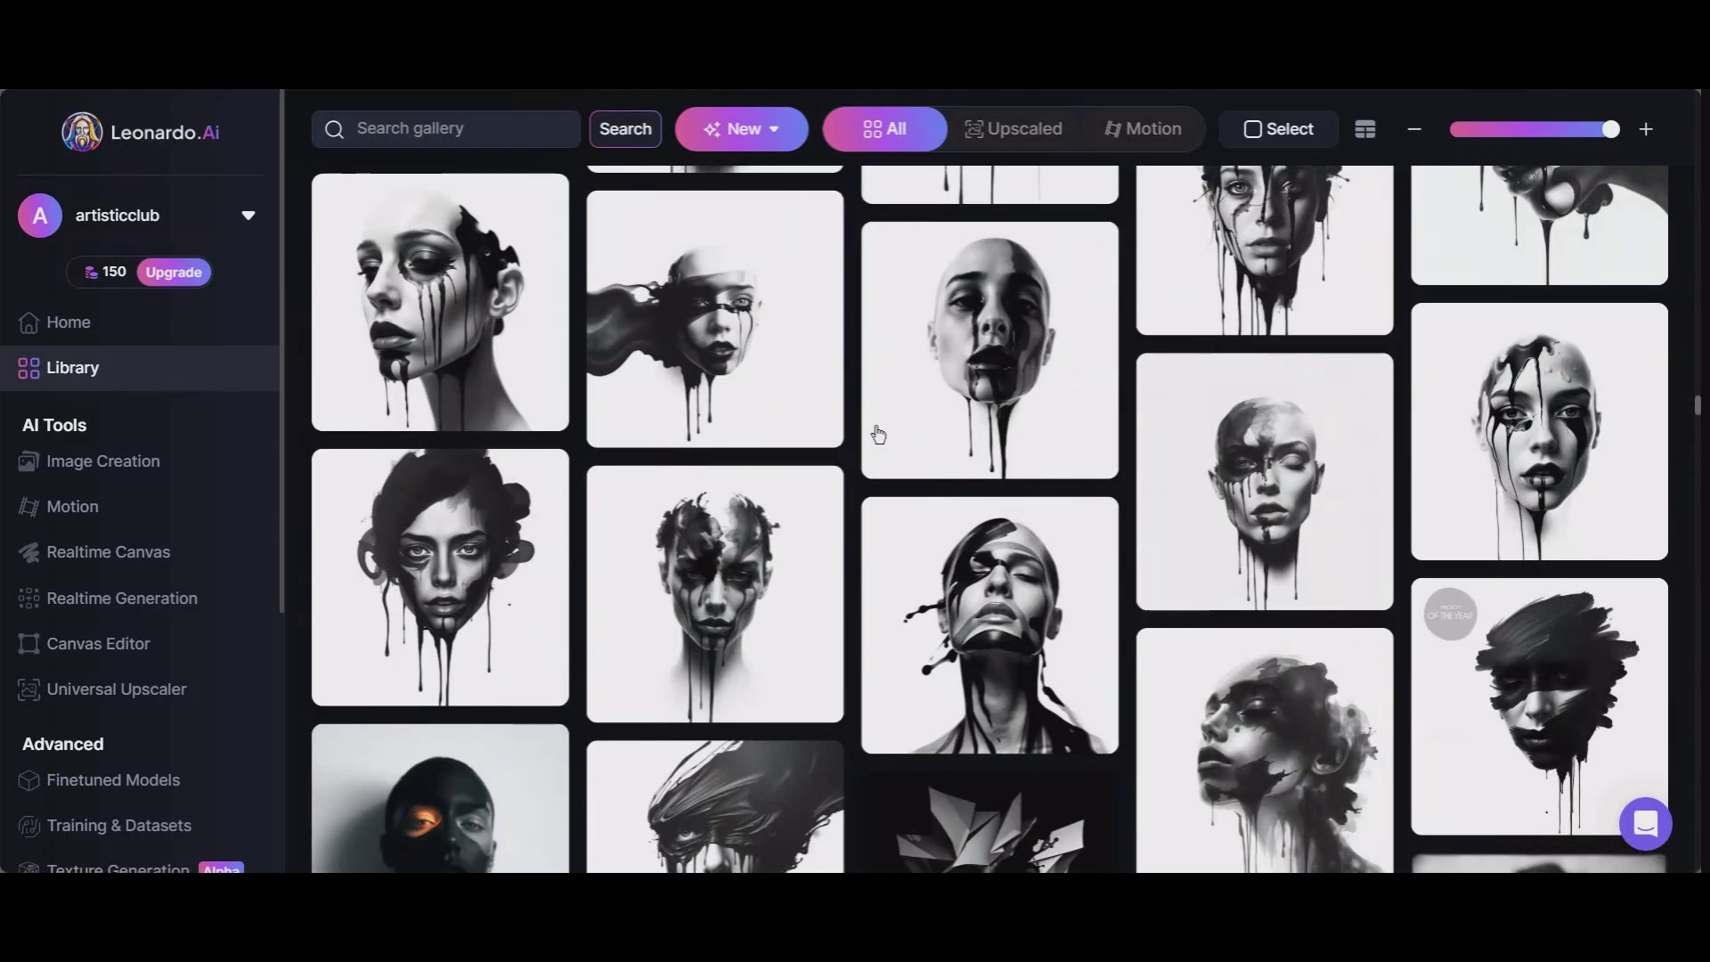
pyautogui.scroll(10, 879, 433)
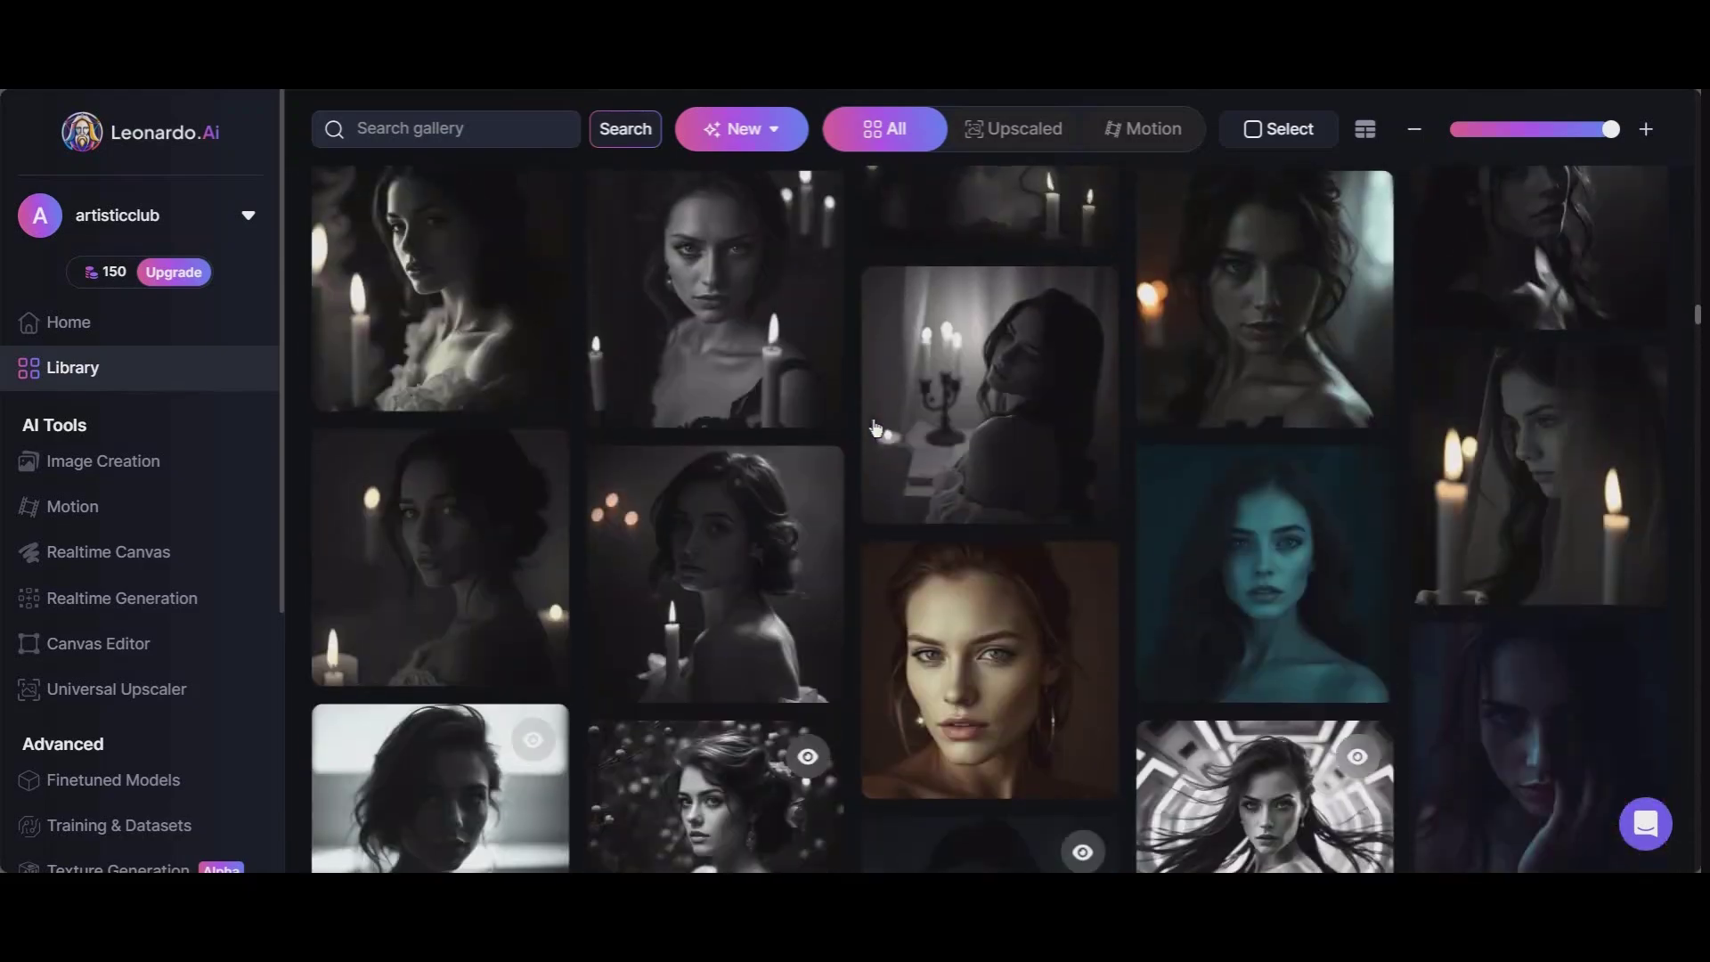
pyautogui.scroll(10, 878, 419)
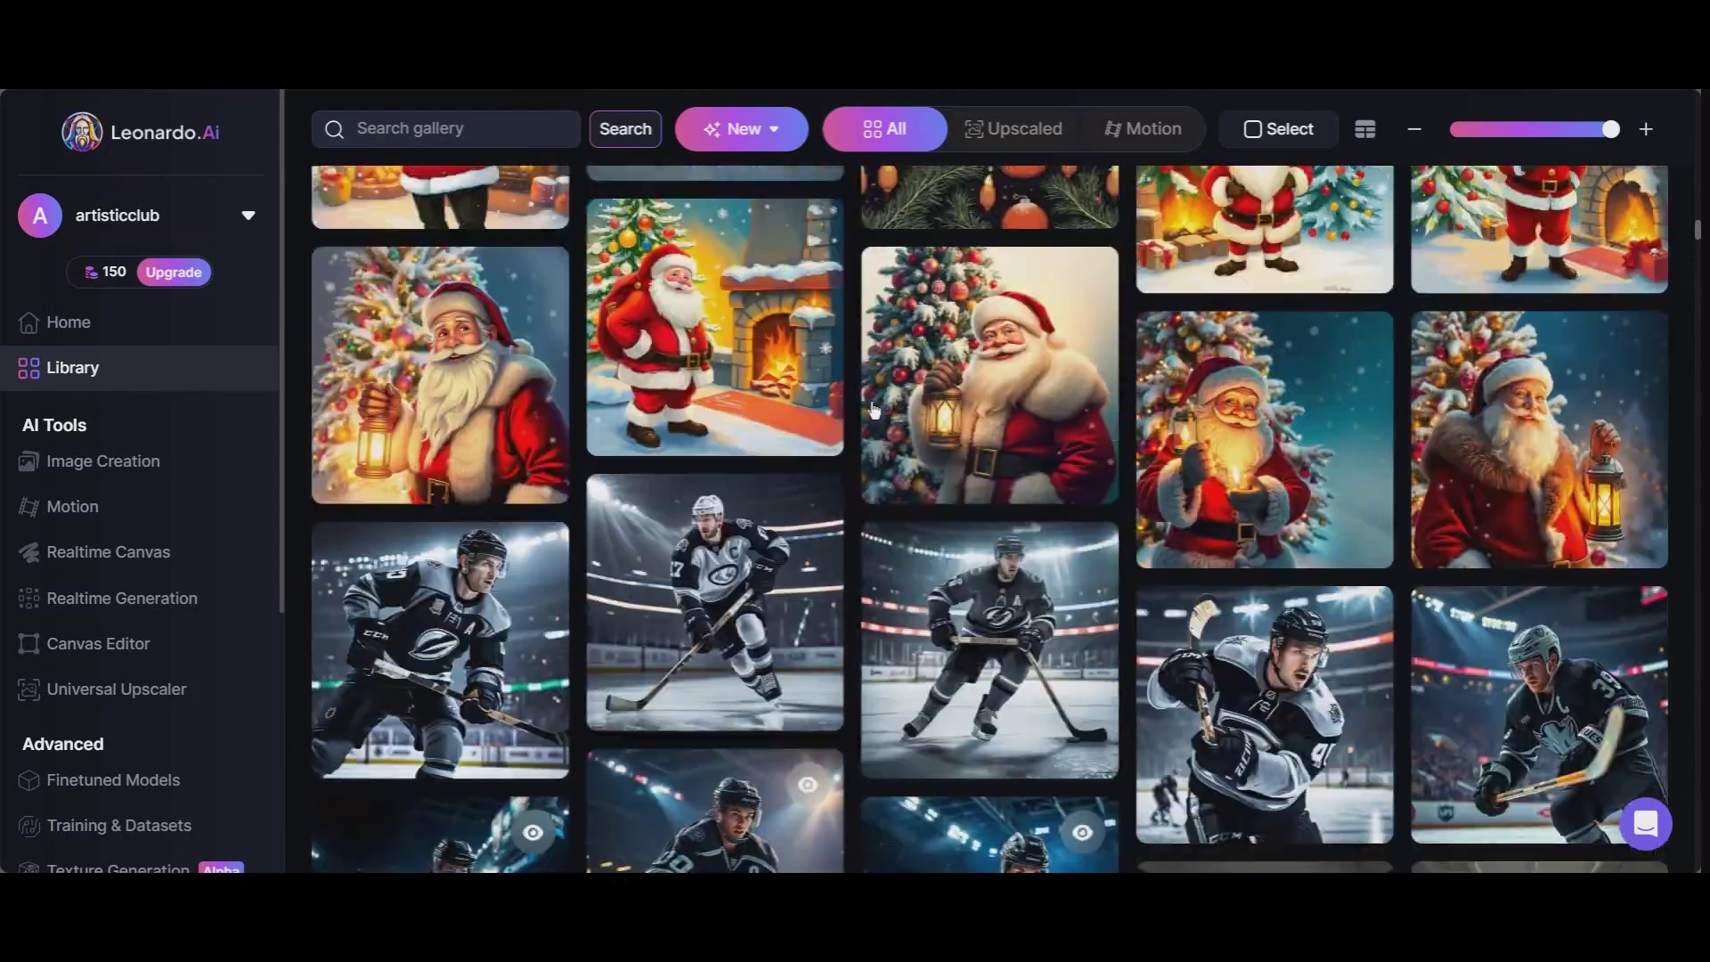
pyautogui.scroll(-2, 863, 411)
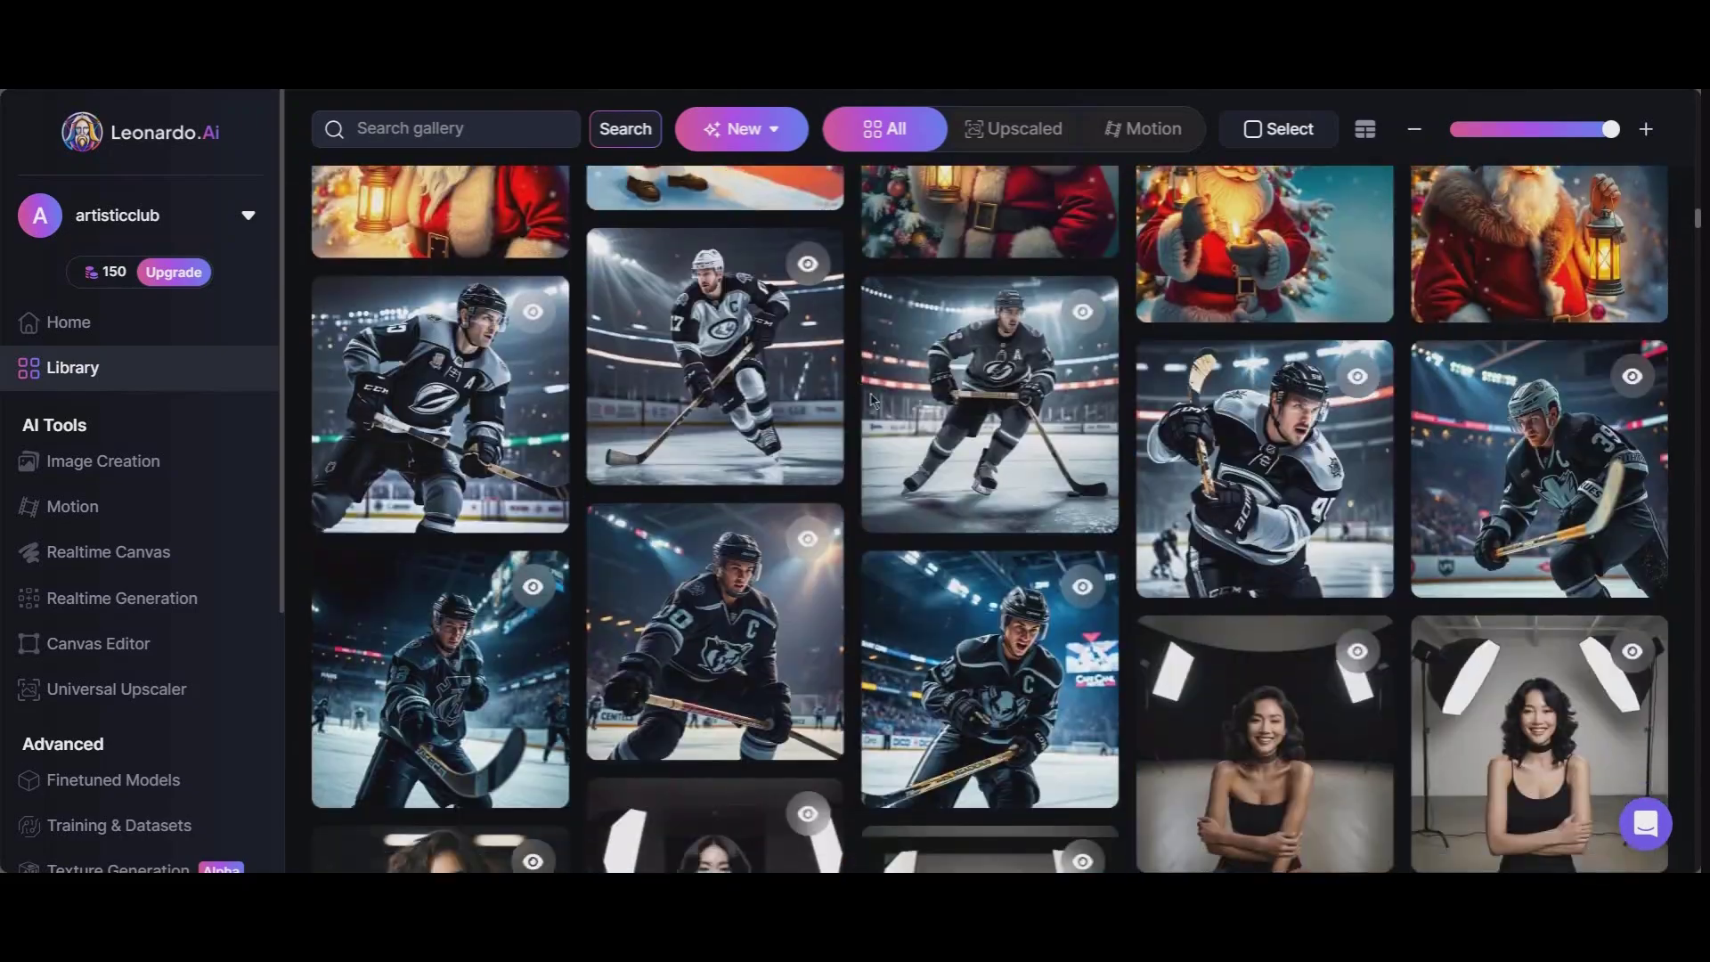
pyautogui.click(662, 343)
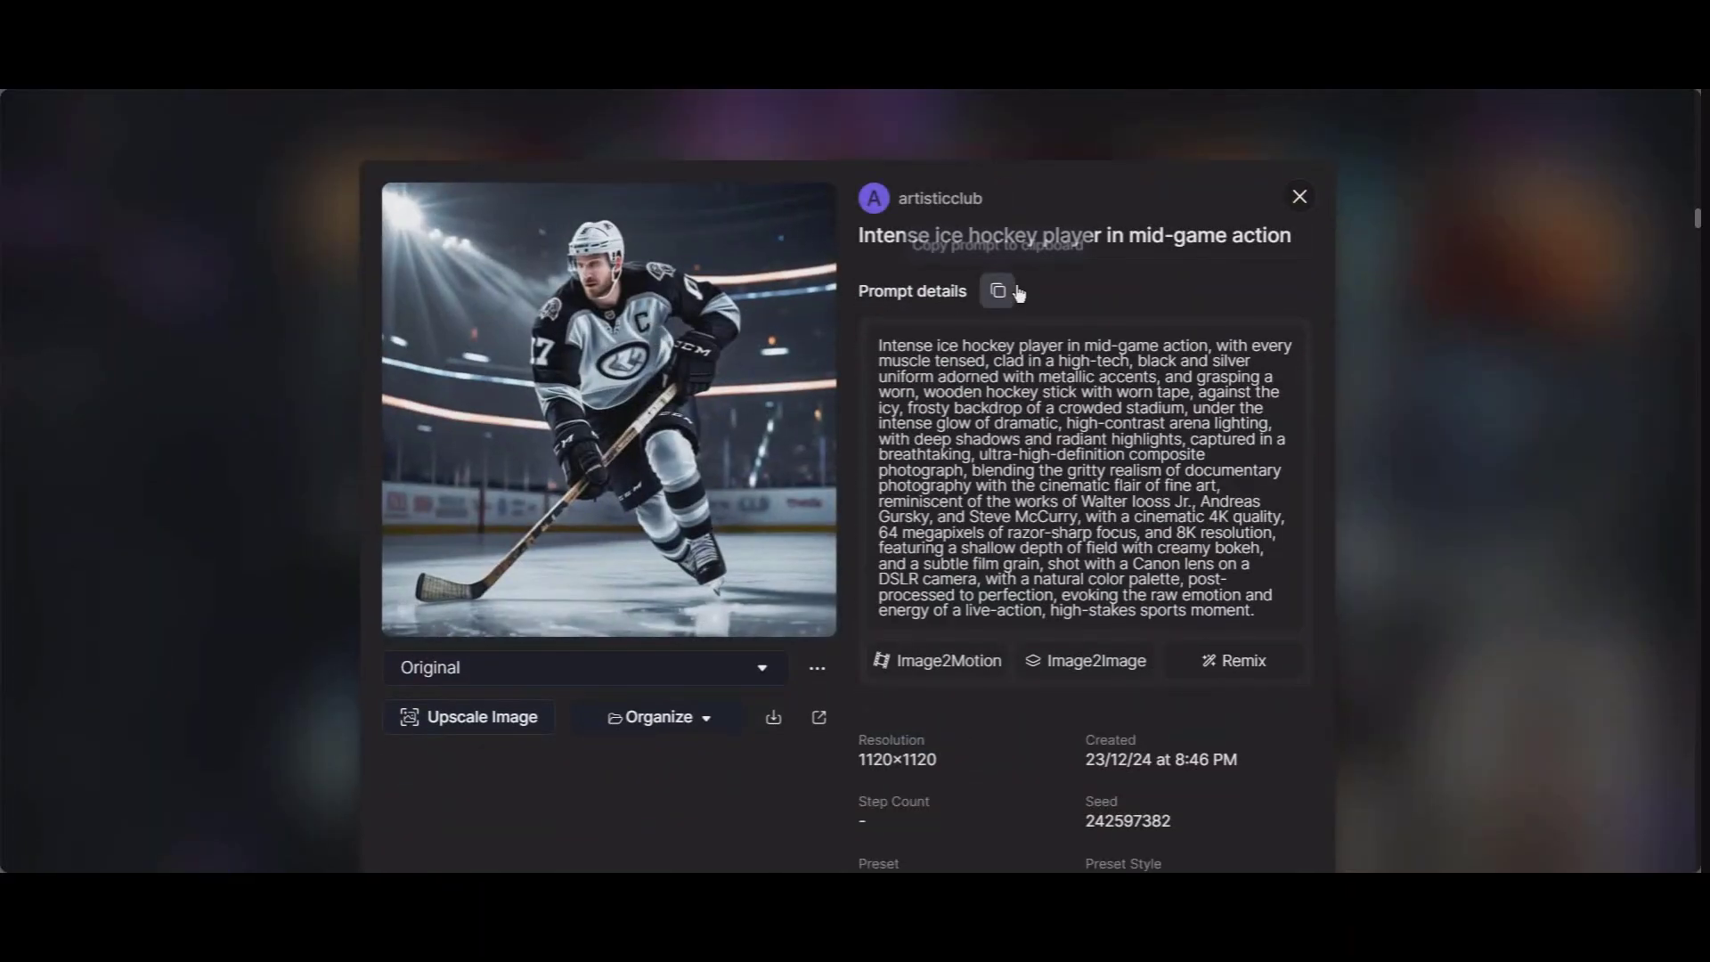
pyautogui.click(998, 294)
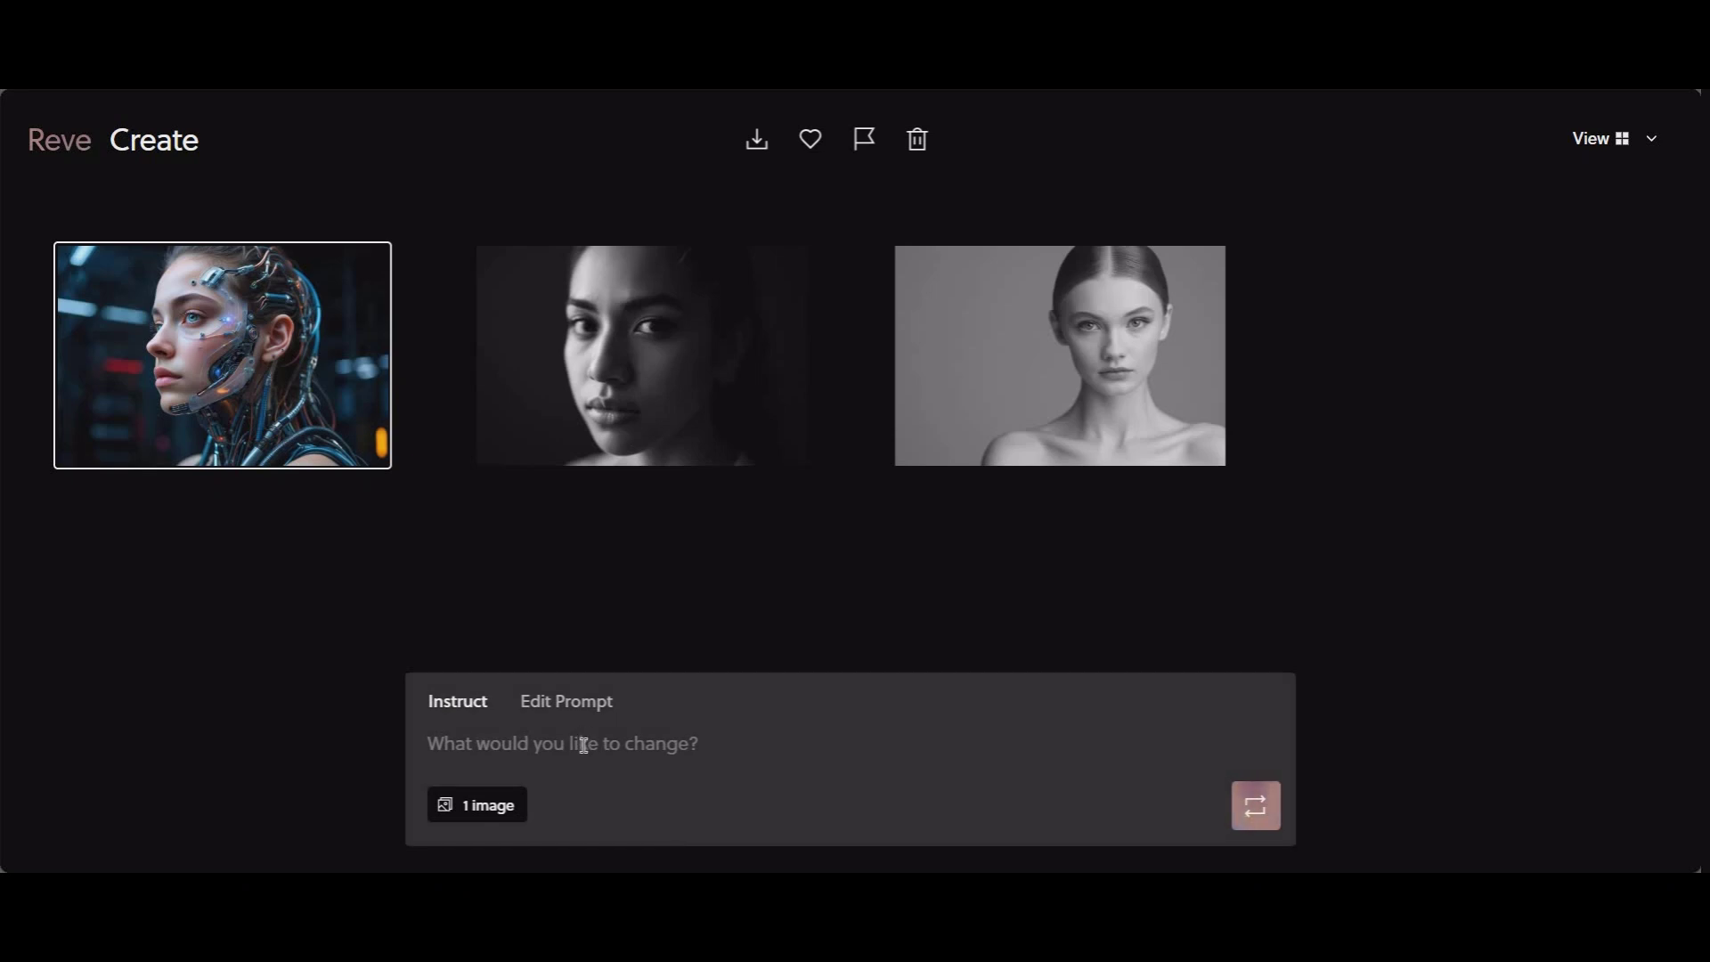
pyautogui.rightClick(584, 744)
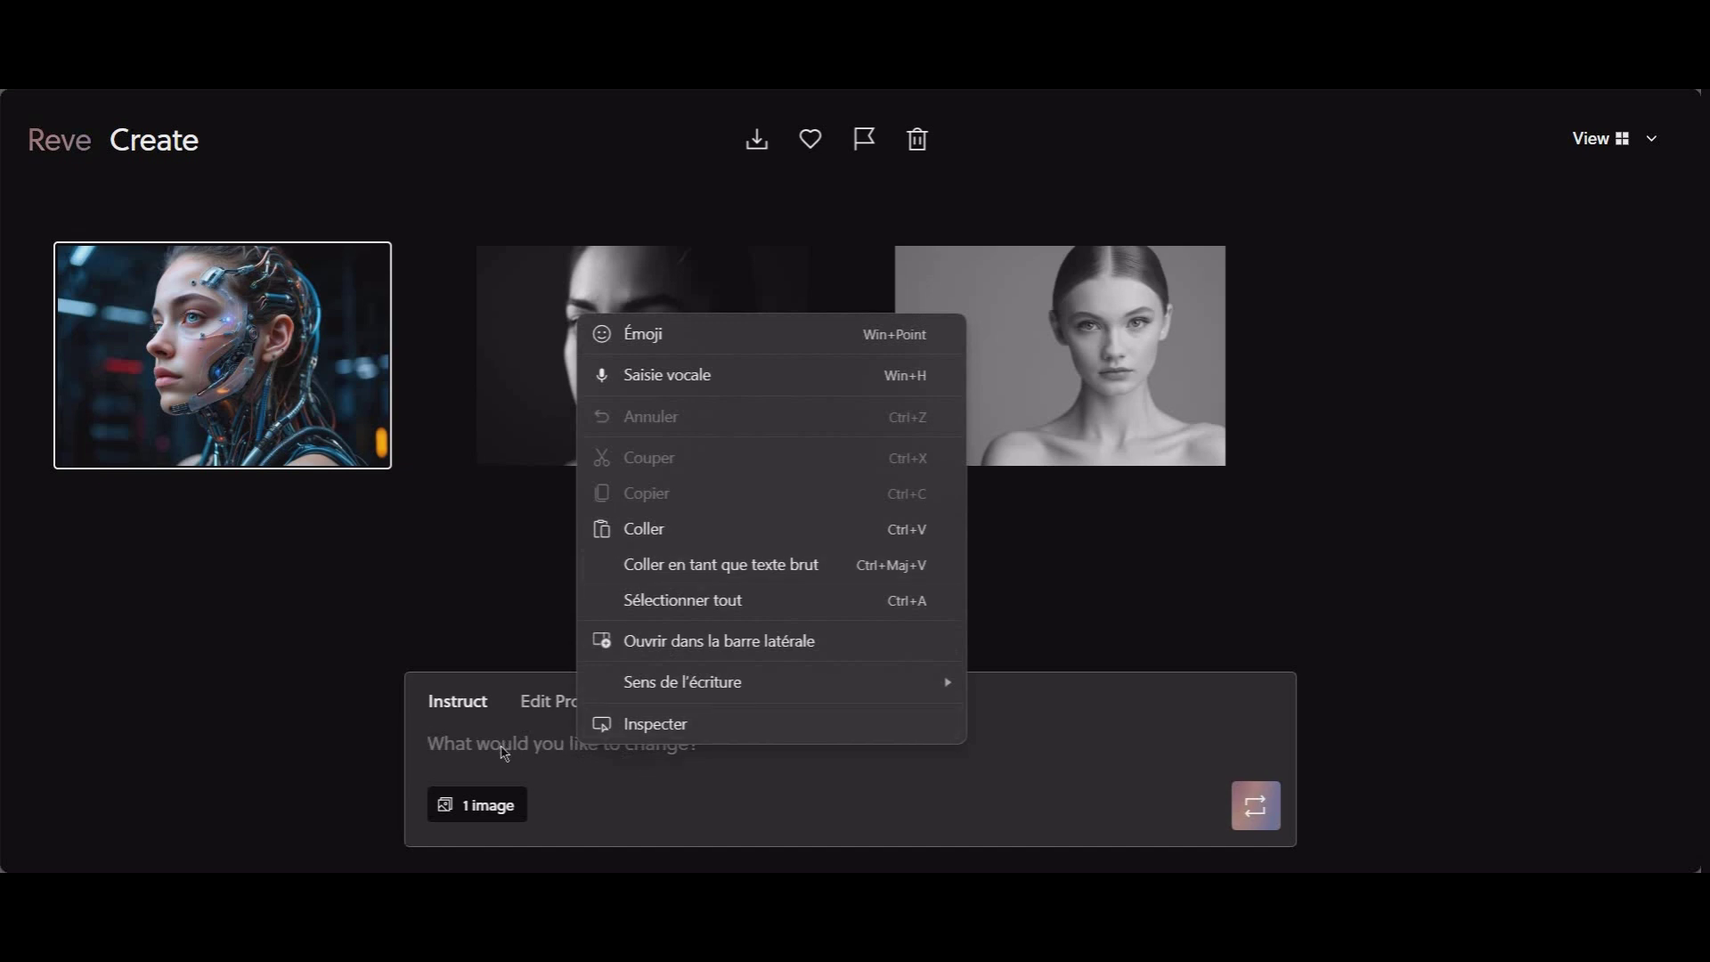
pyautogui.click(281, 708)
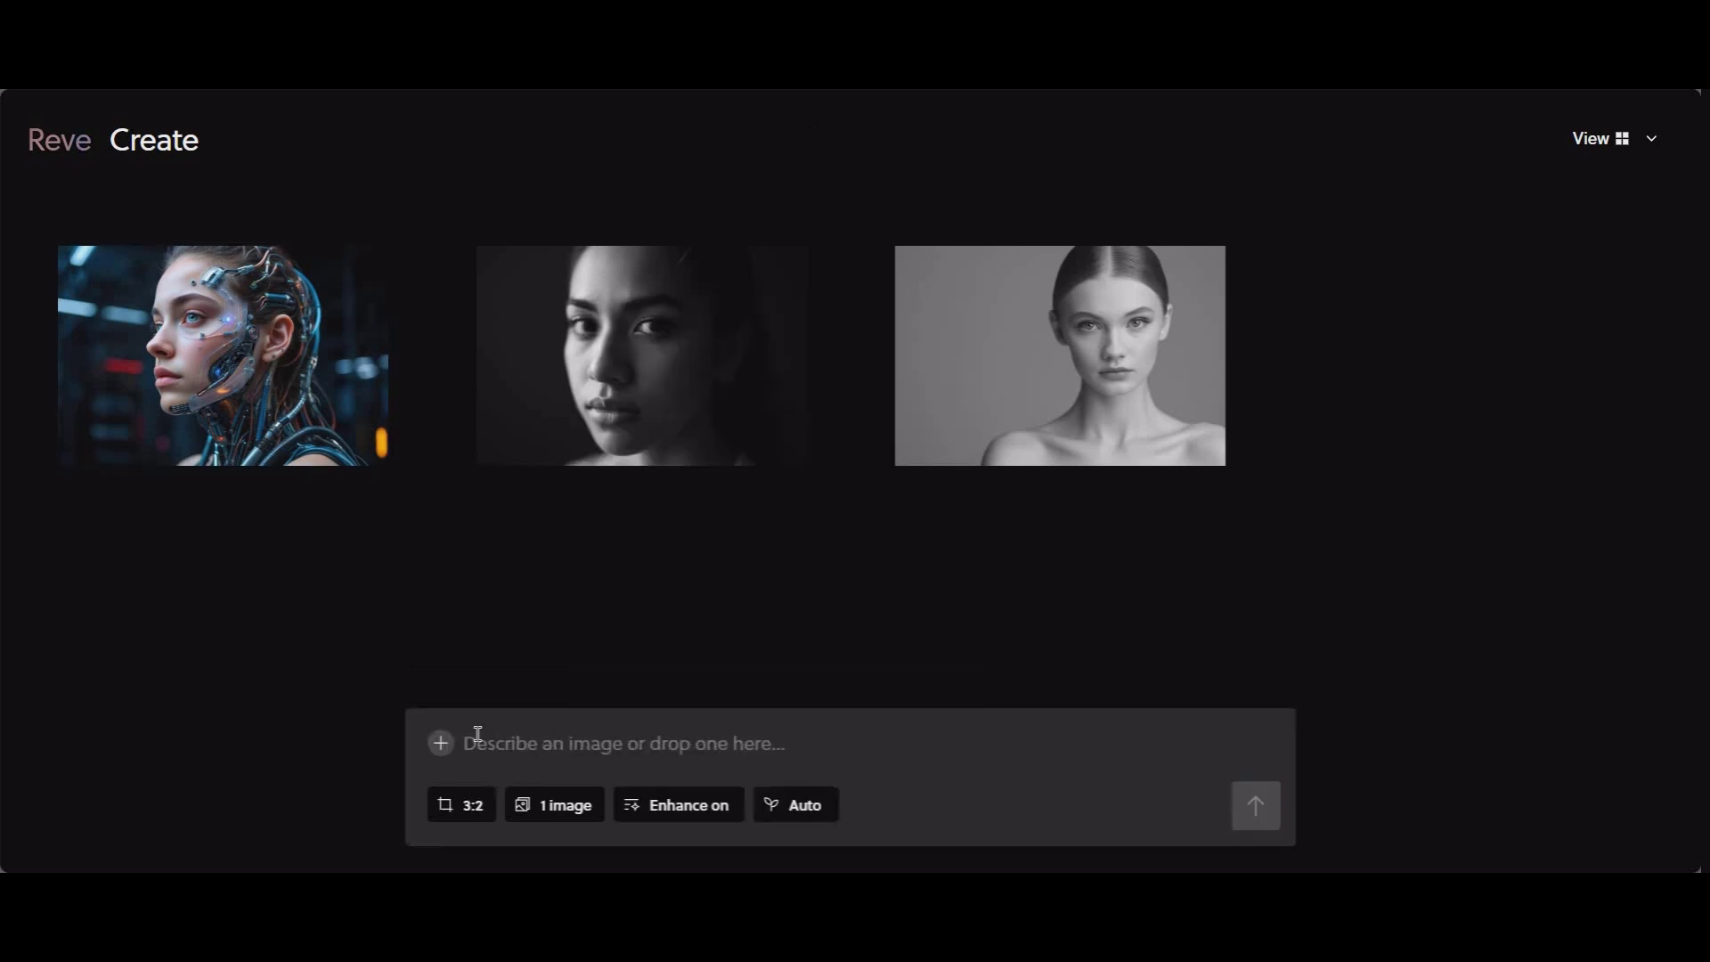
pyautogui.click(239, 445)
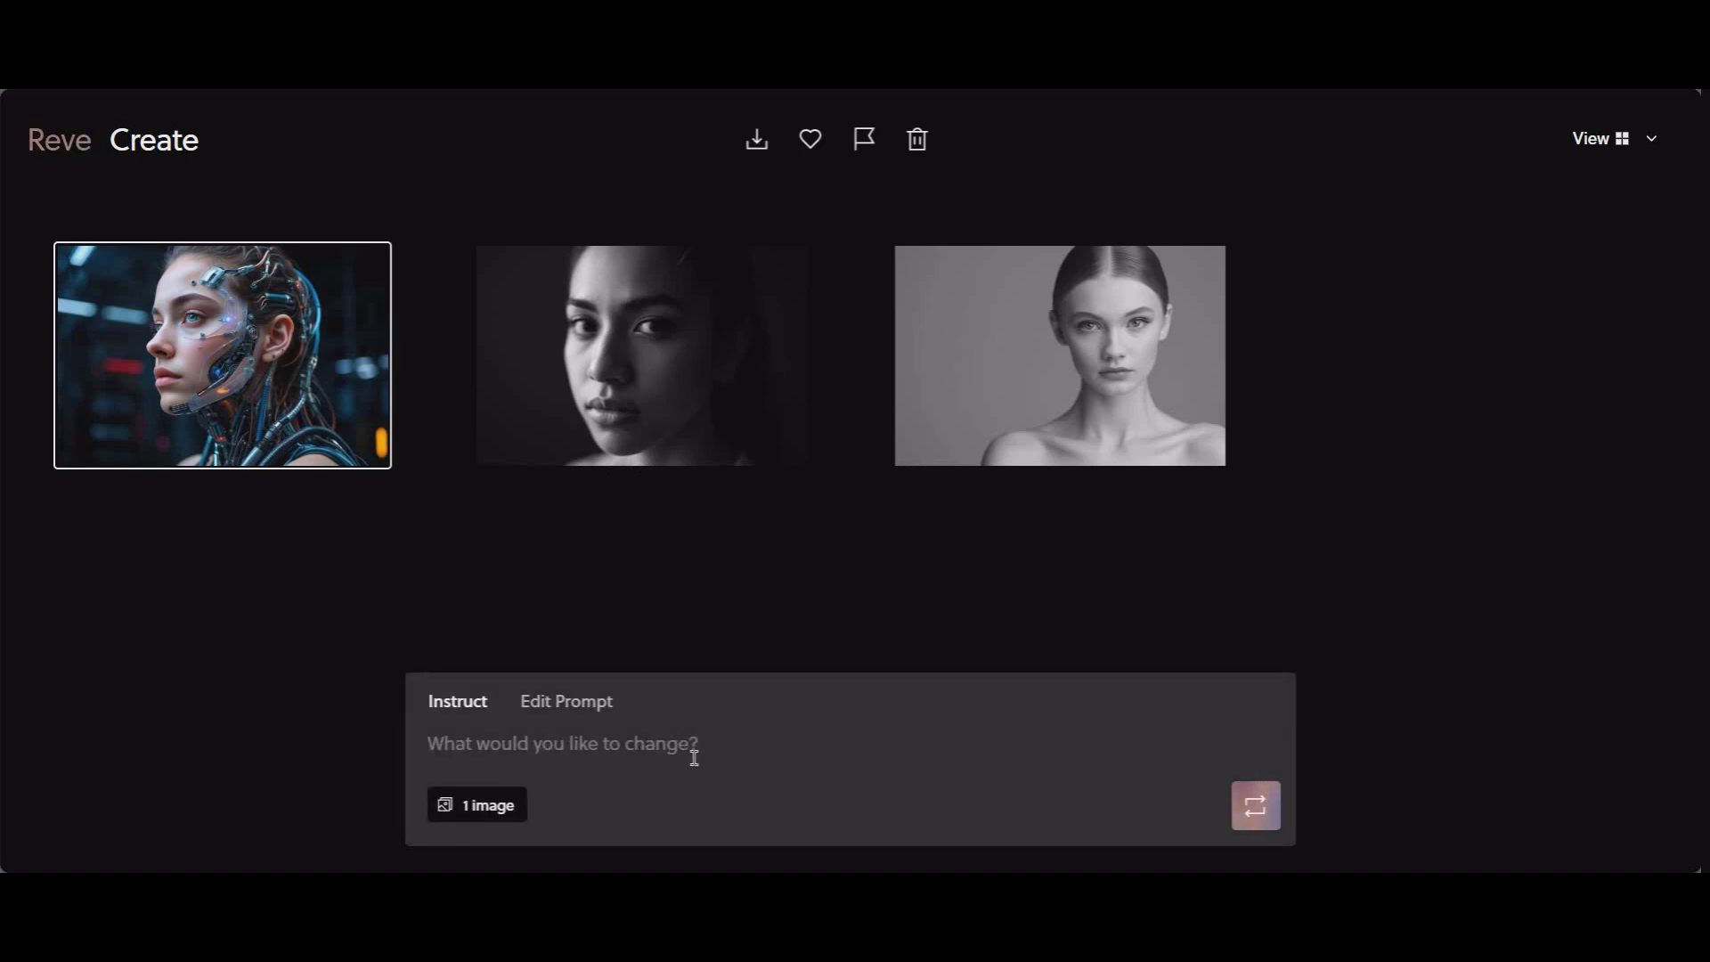
# In Reve, generate one image using the copied ice hockey player prompt as an instruction on the selected cyborg portrait, and select the result
pyautogui.rightClick(481, 746)
pyautogui.click(570, 532)
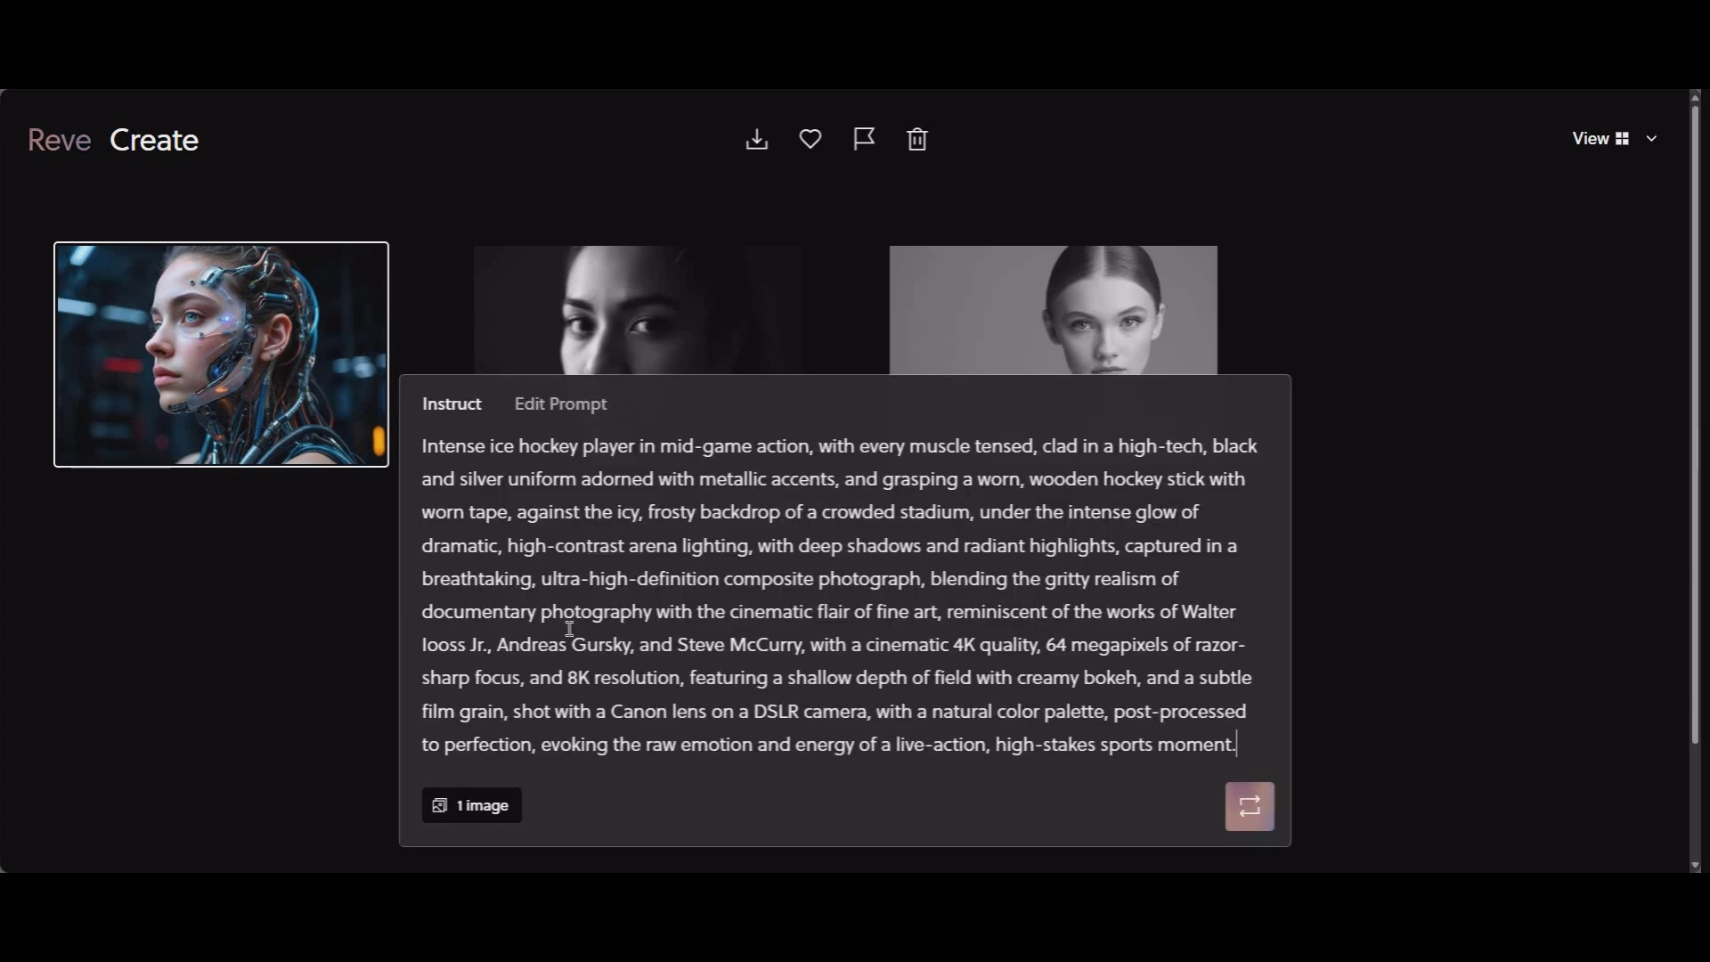
pyautogui.click(1249, 806)
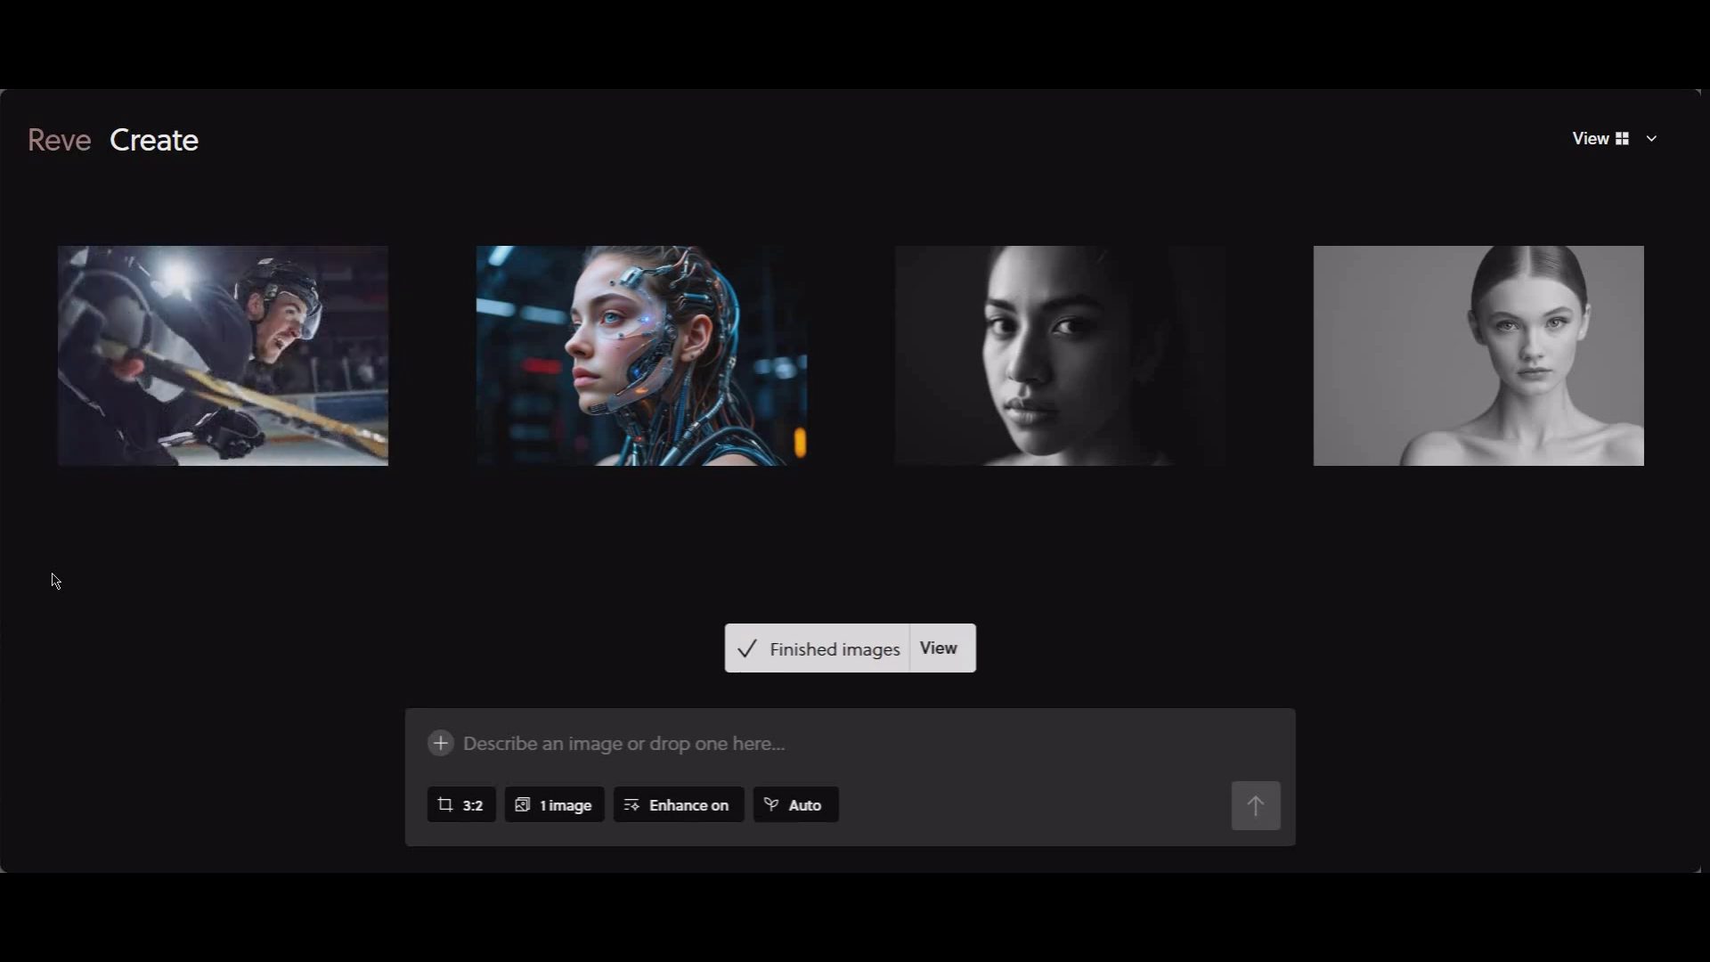
pyautogui.click(327, 350)
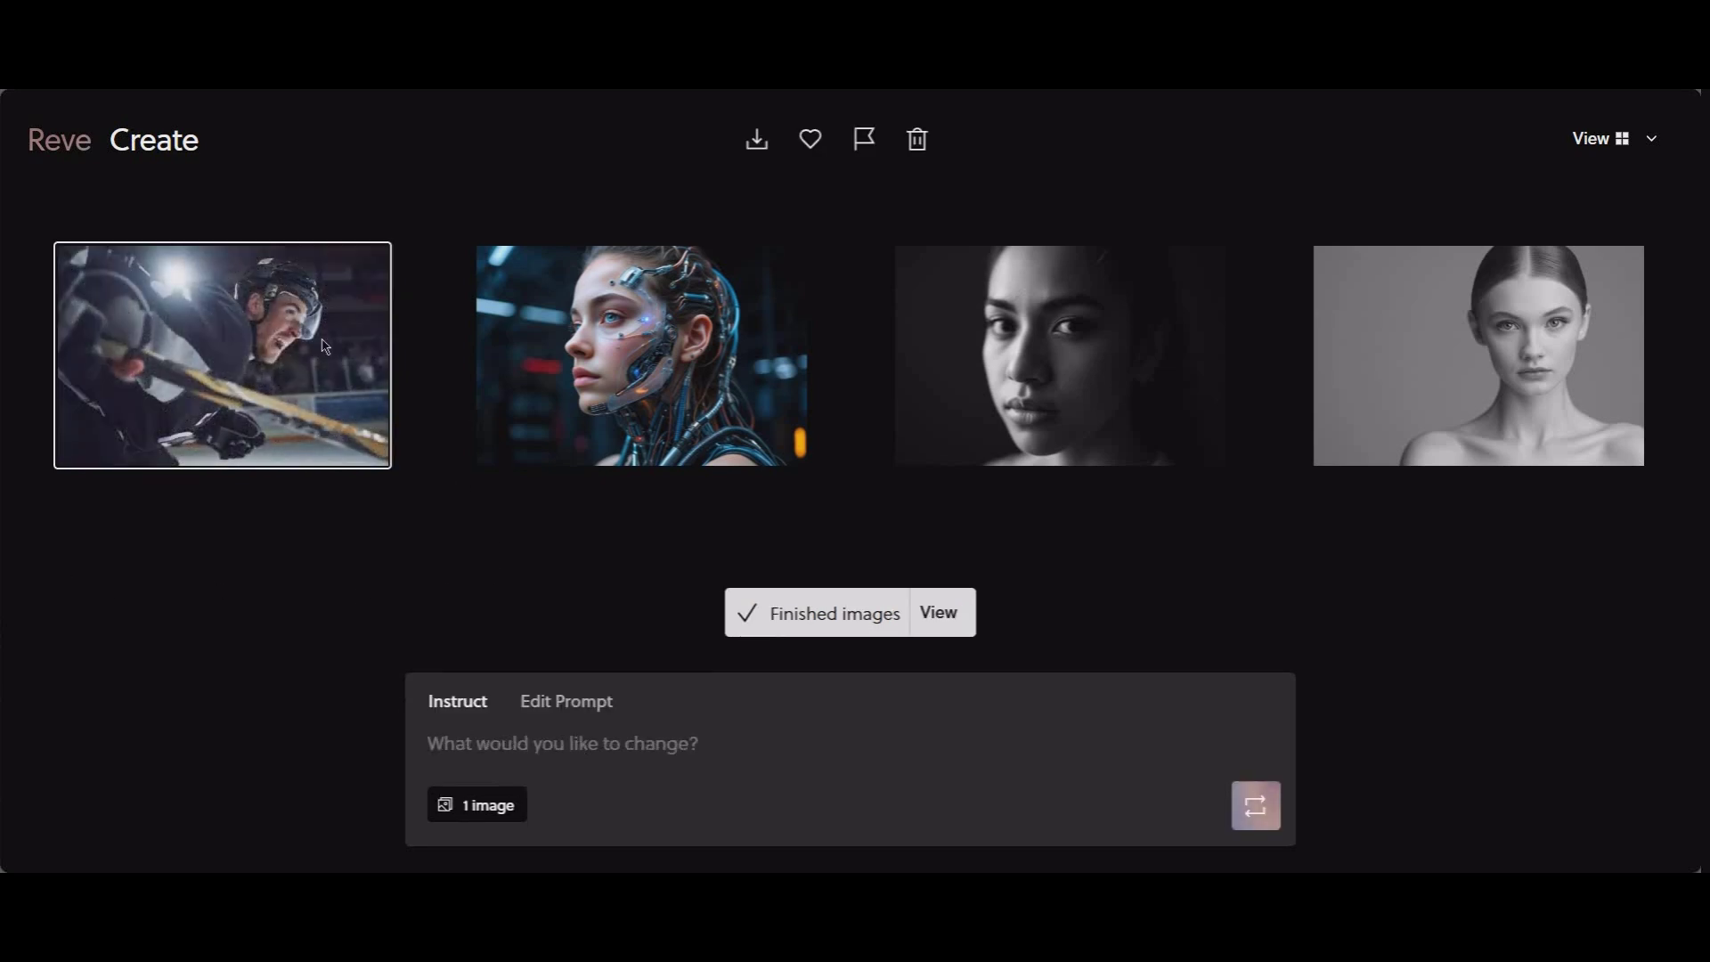
# Generate one image using the copied ice hockey prompt as an instruction on the enlarged hockey player image, and return to the gallery
pyautogui.click(323, 346)
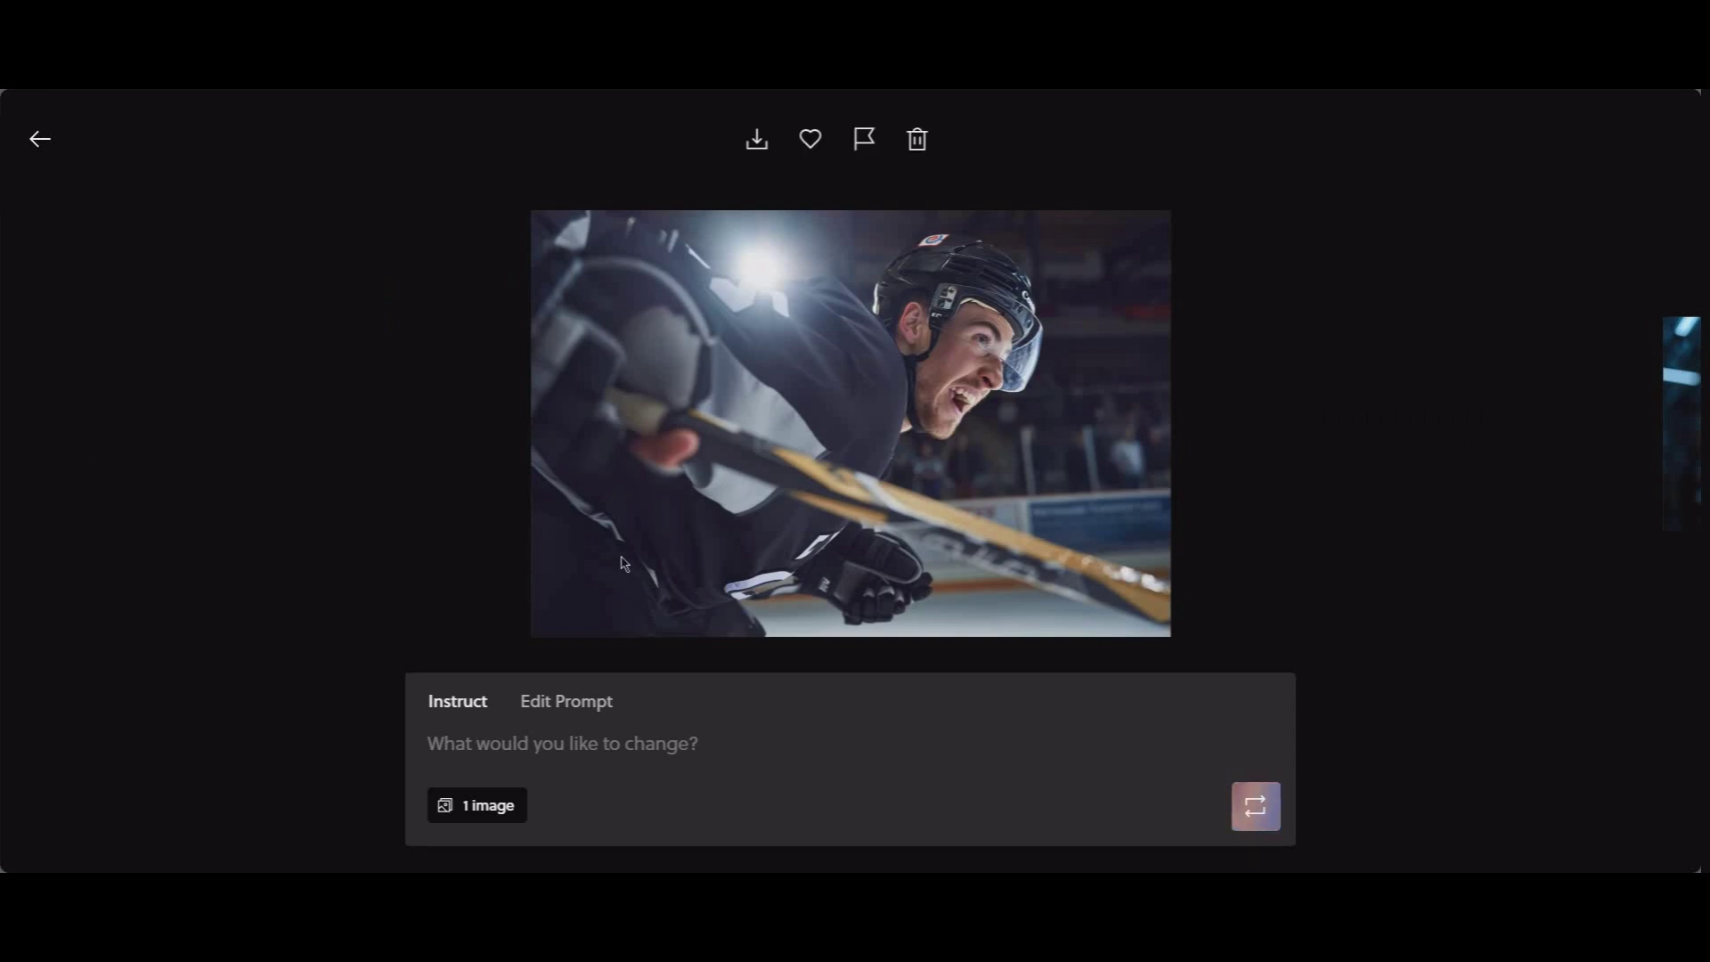
pyautogui.click(510, 739)
pyautogui.rightClick(509, 739)
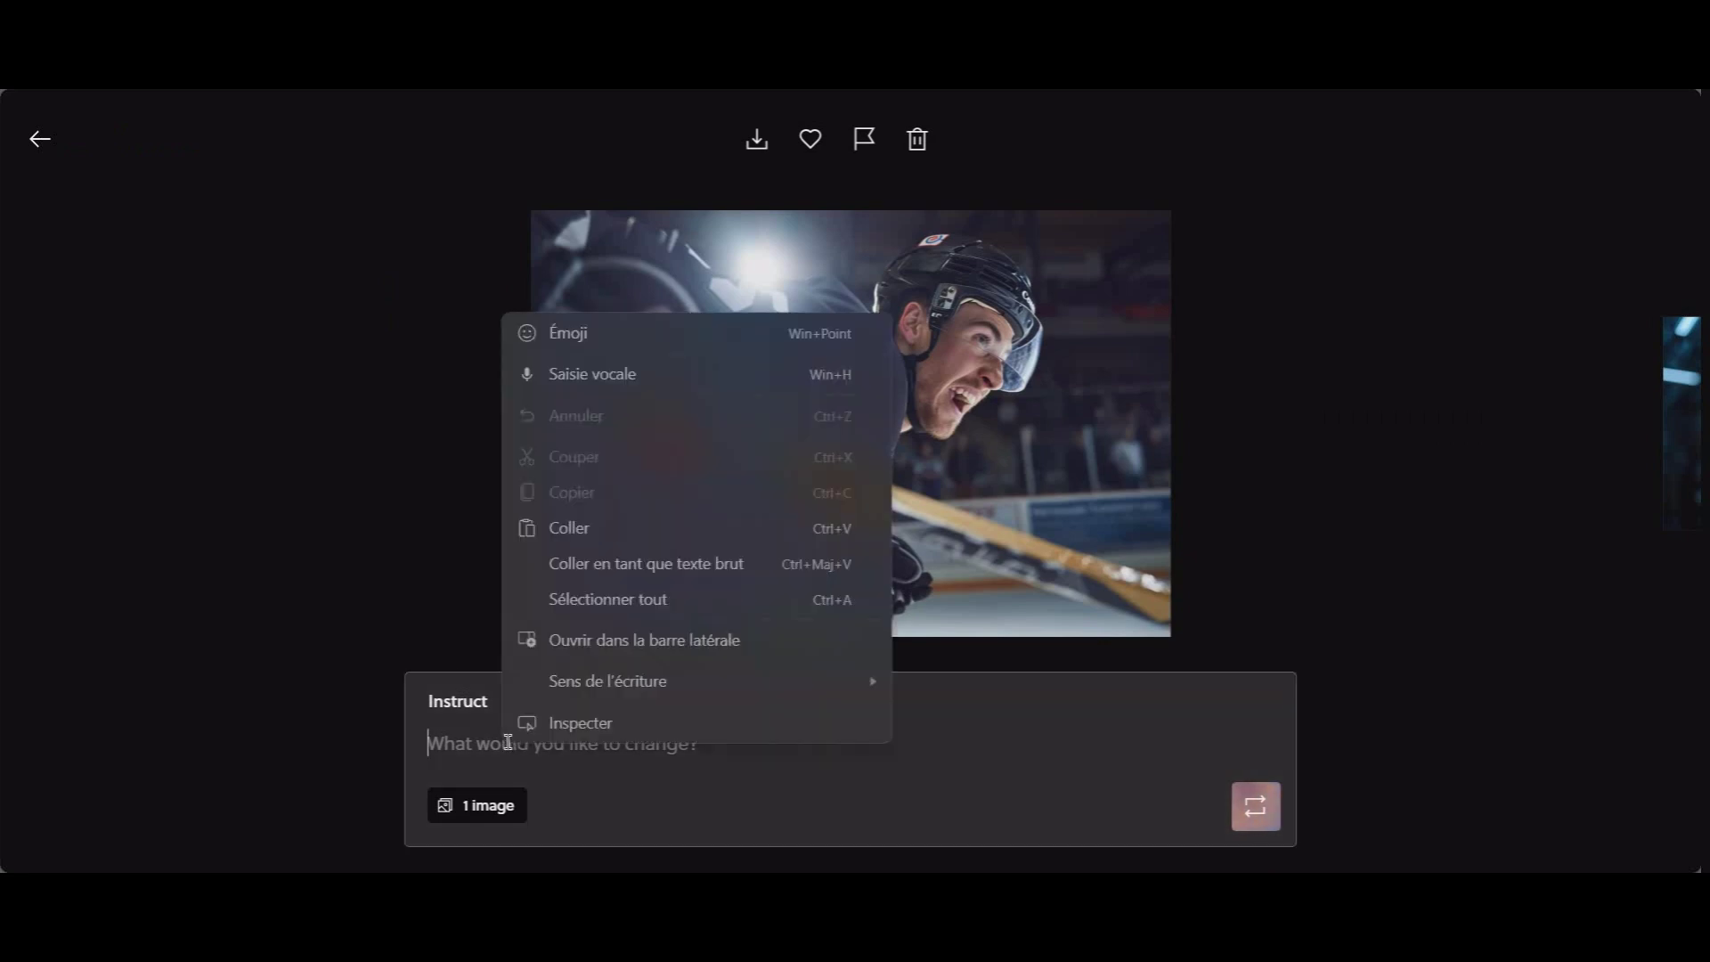
pyautogui.click(571, 525)
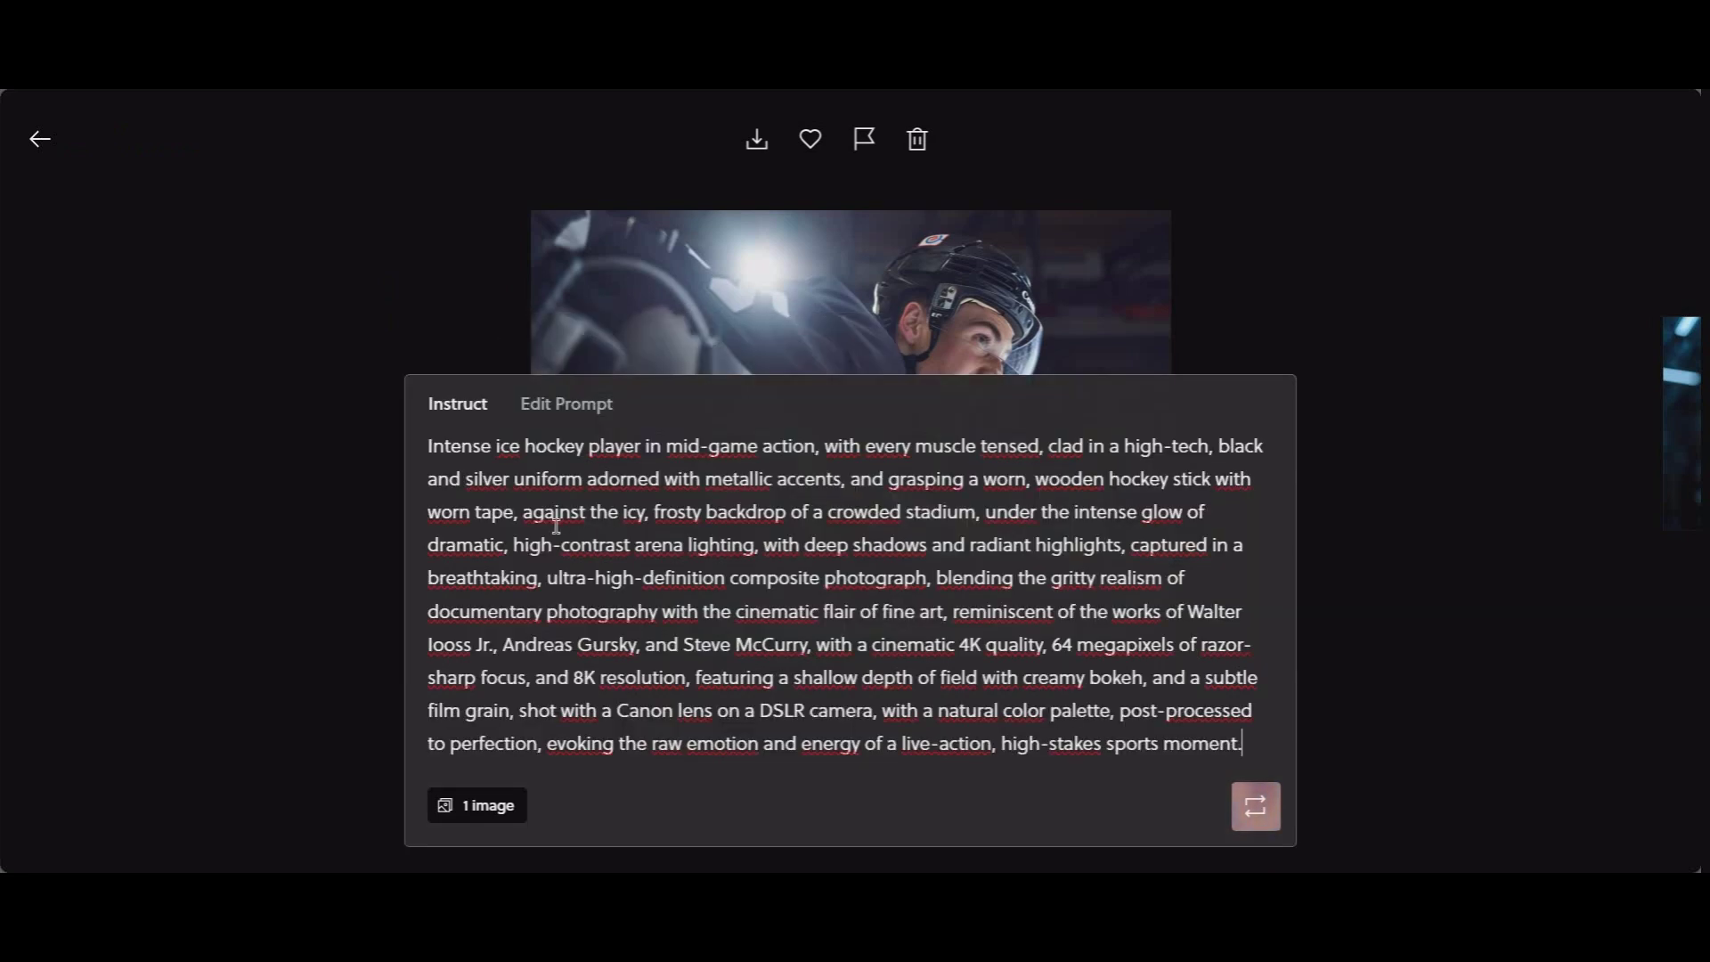
pyautogui.click(1256, 806)
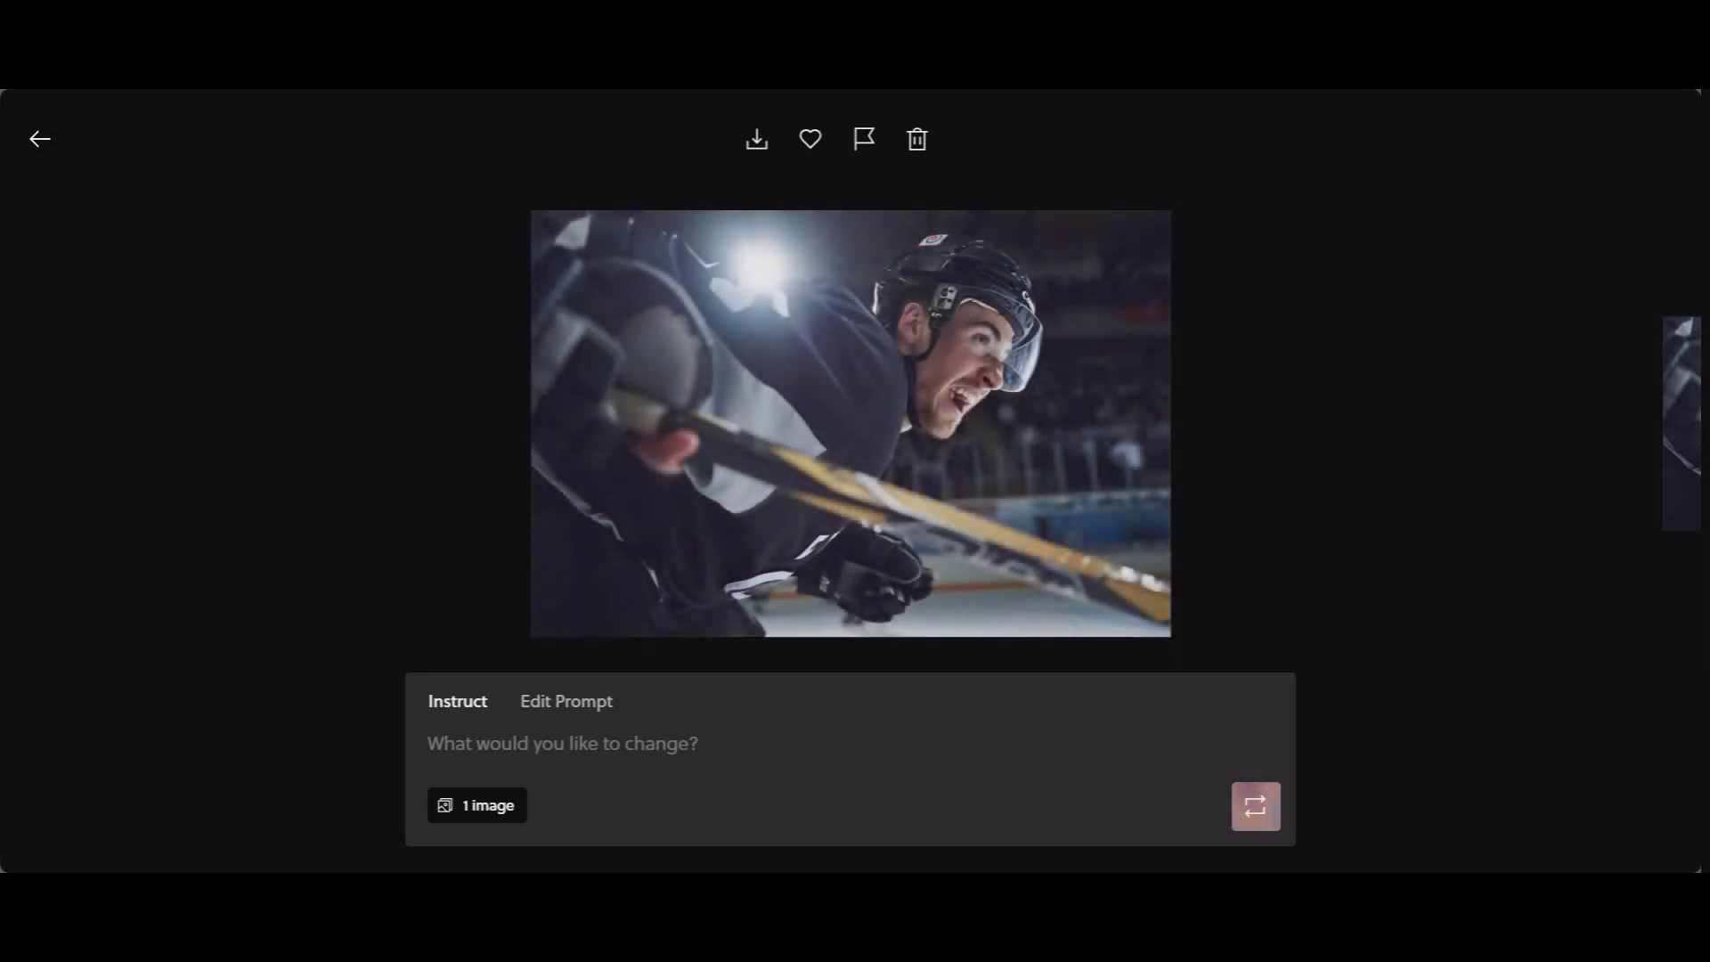
pyautogui.click(39, 139)
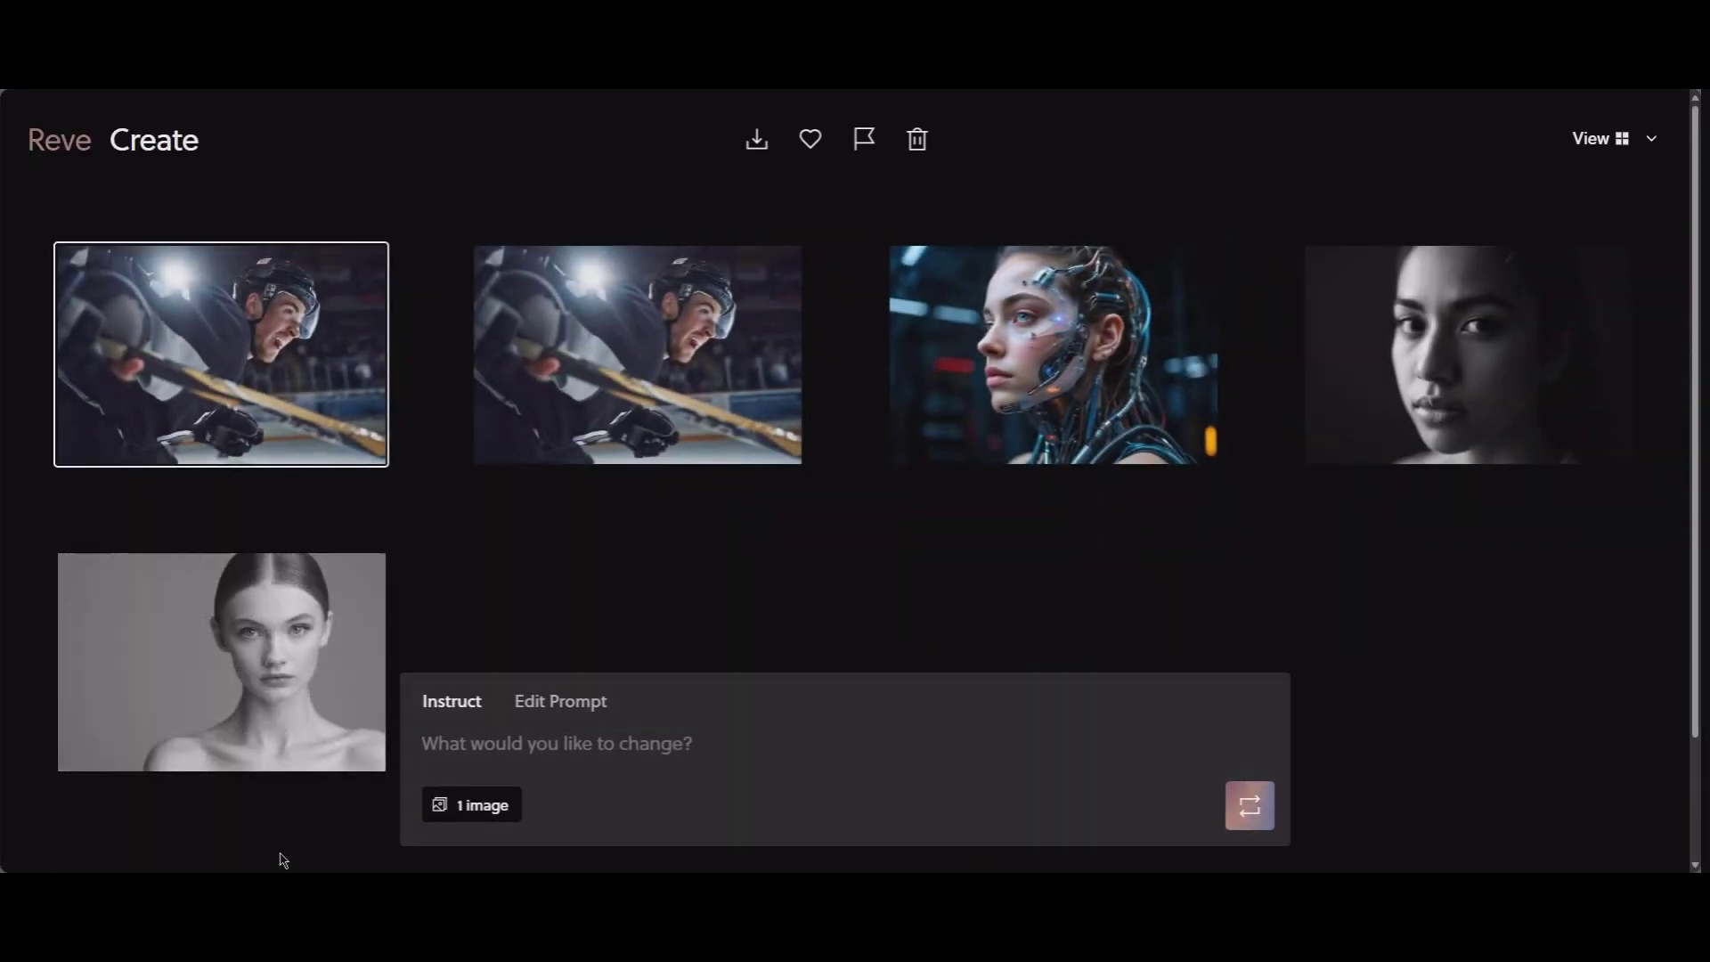
# Generate one image from the hockey prompt cut off after "Walter Iooss Jr.," as an instruction on the newest hockey image, and enlarge the result
pyautogui.click(572, 745)
pyautogui.rightClick(572, 745)
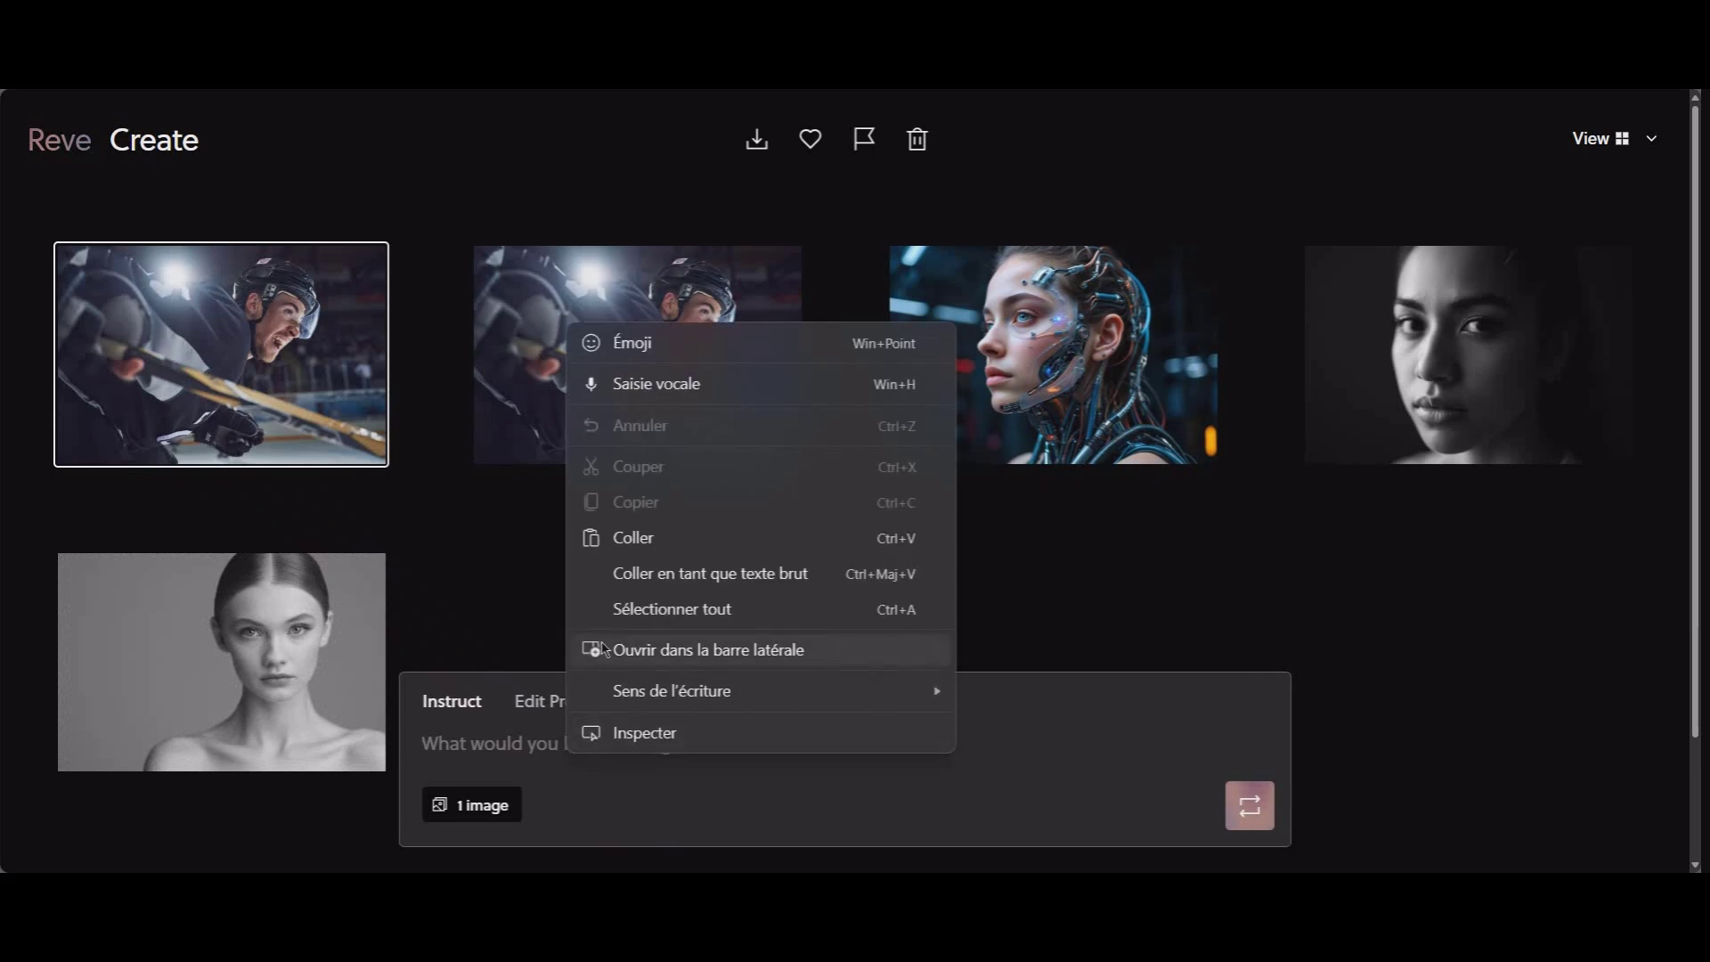
pyautogui.click(678, 544)
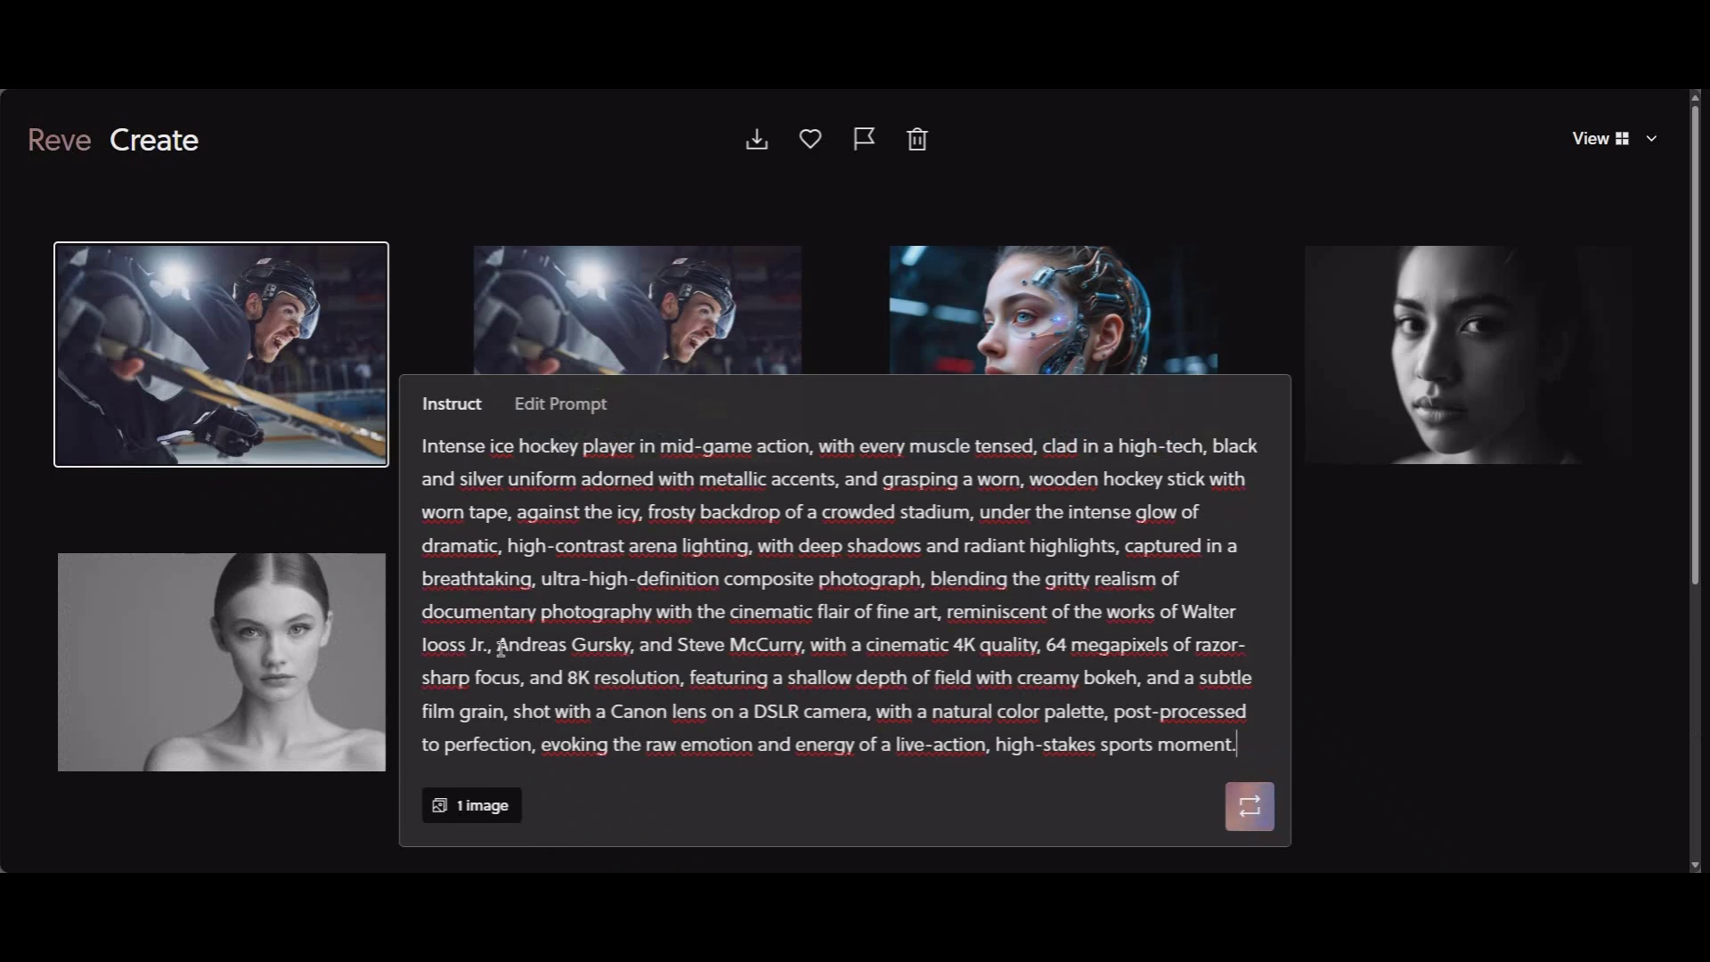
pyautogui.moveTo(497, 643); pyautogui.dragTo(1251, 711)
pyautogui.moveTo(1338, 814); pyautogui.dragTo(1318, 816)
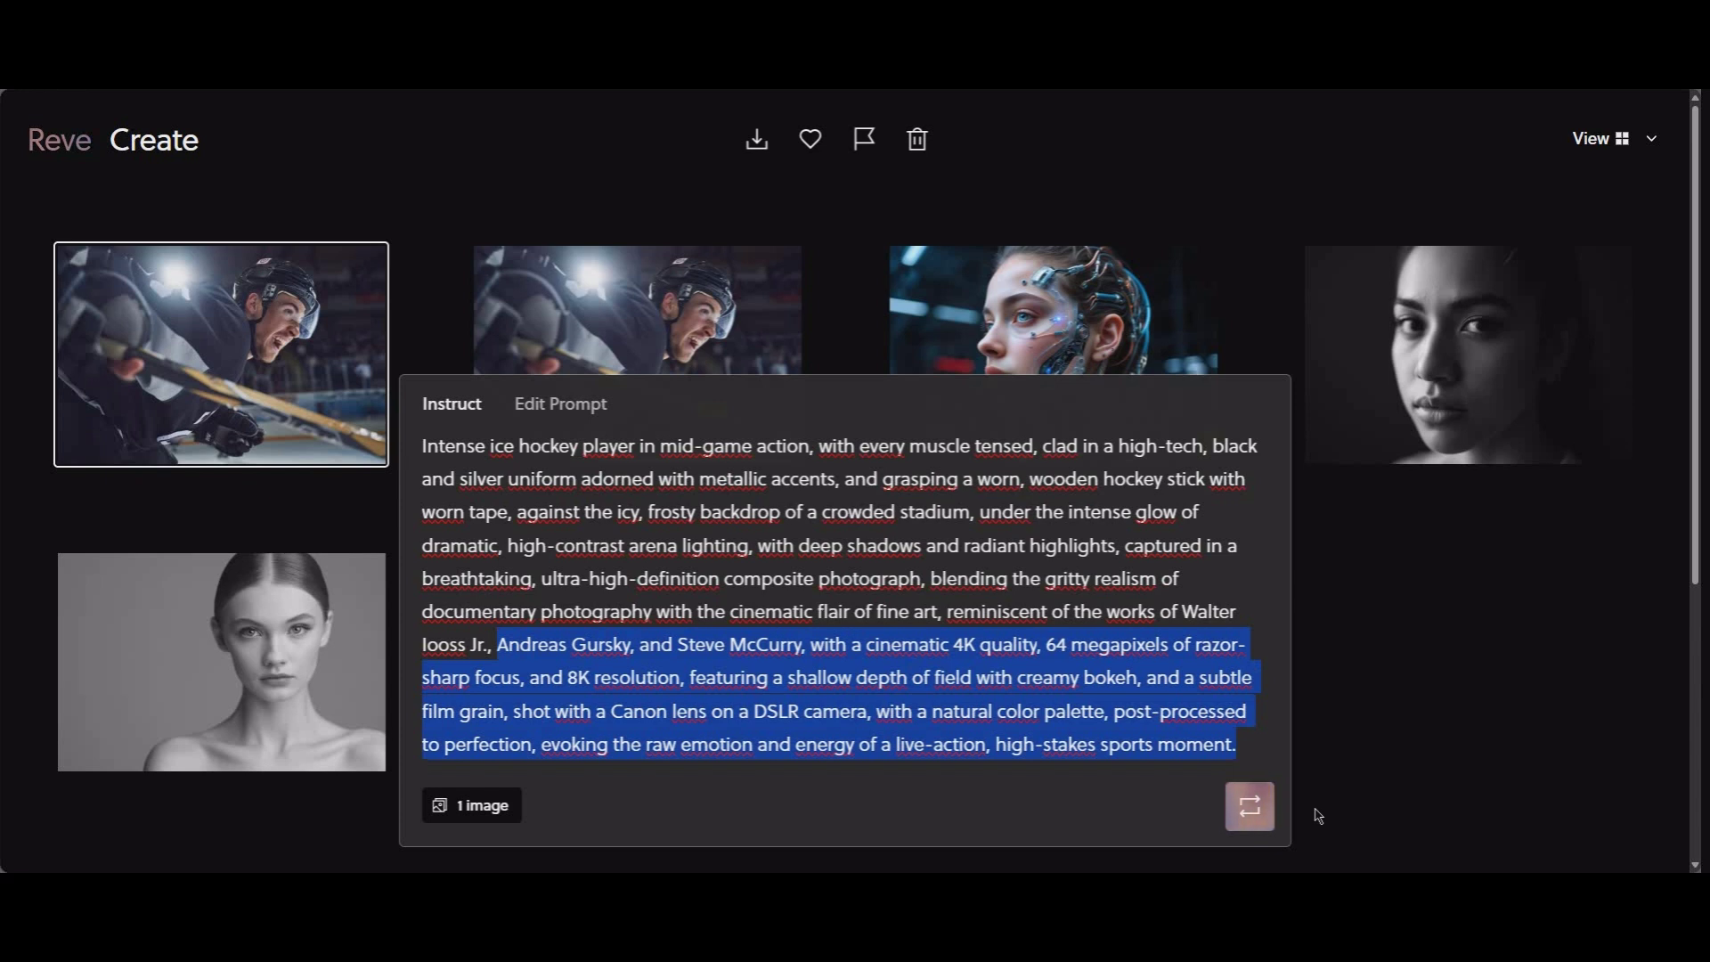
pyautogui.press('BackSpace')
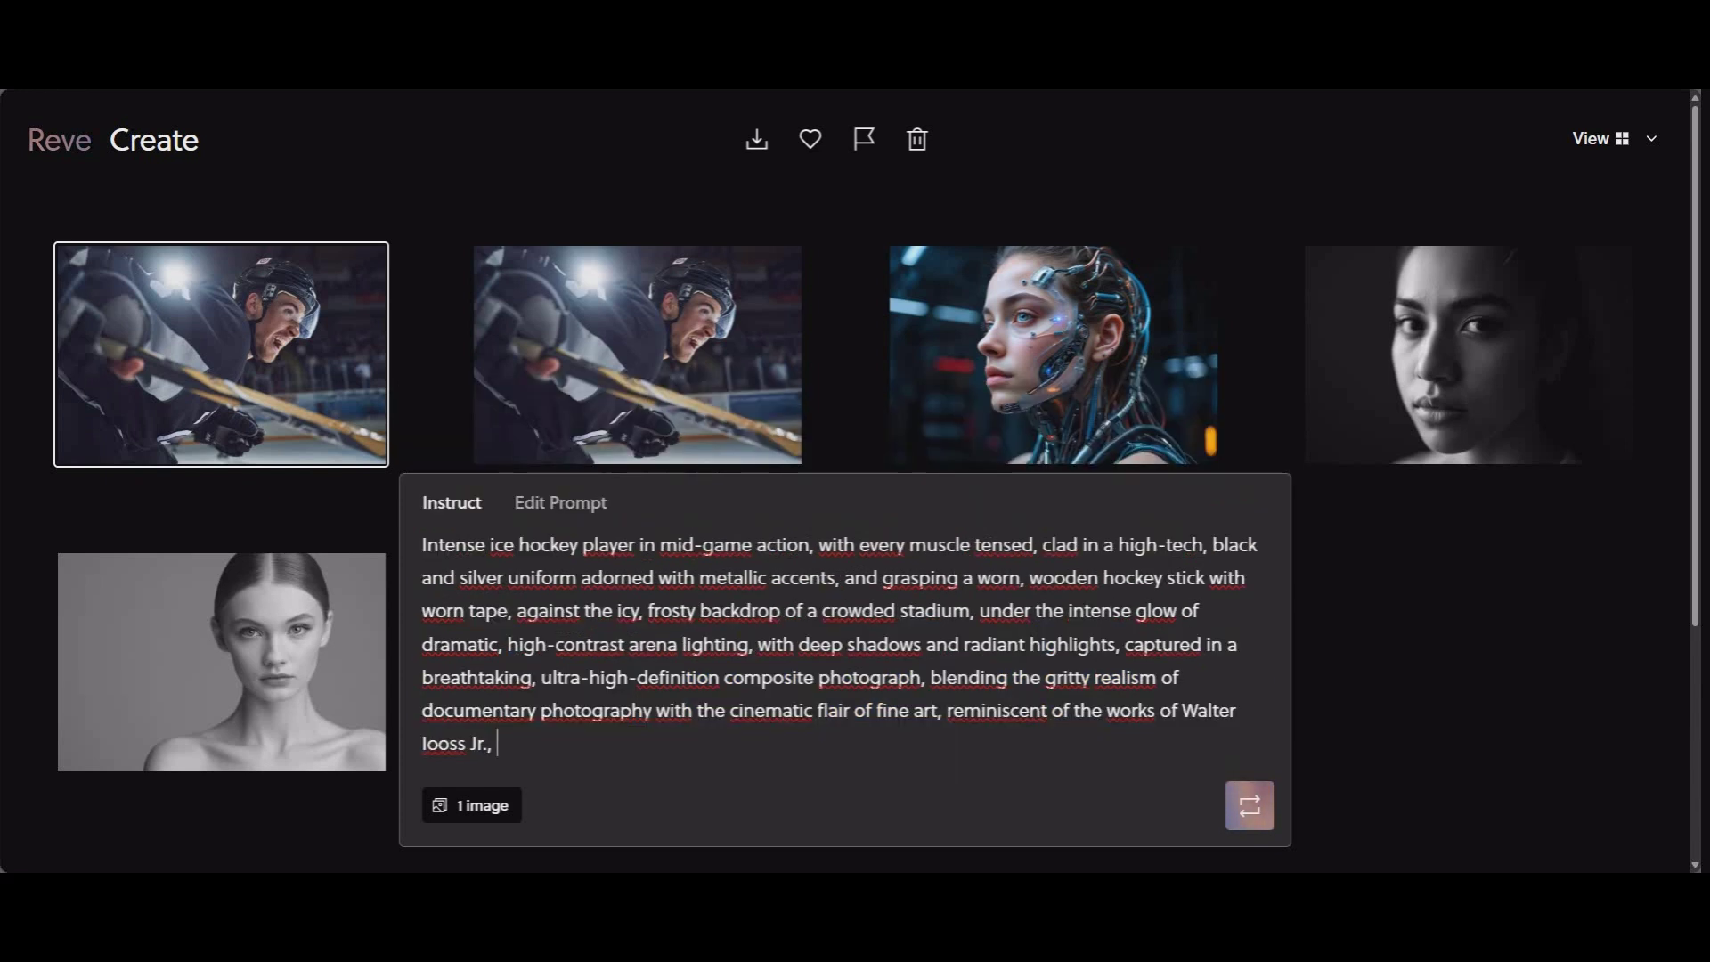
pyautogui.click(1249, 812)
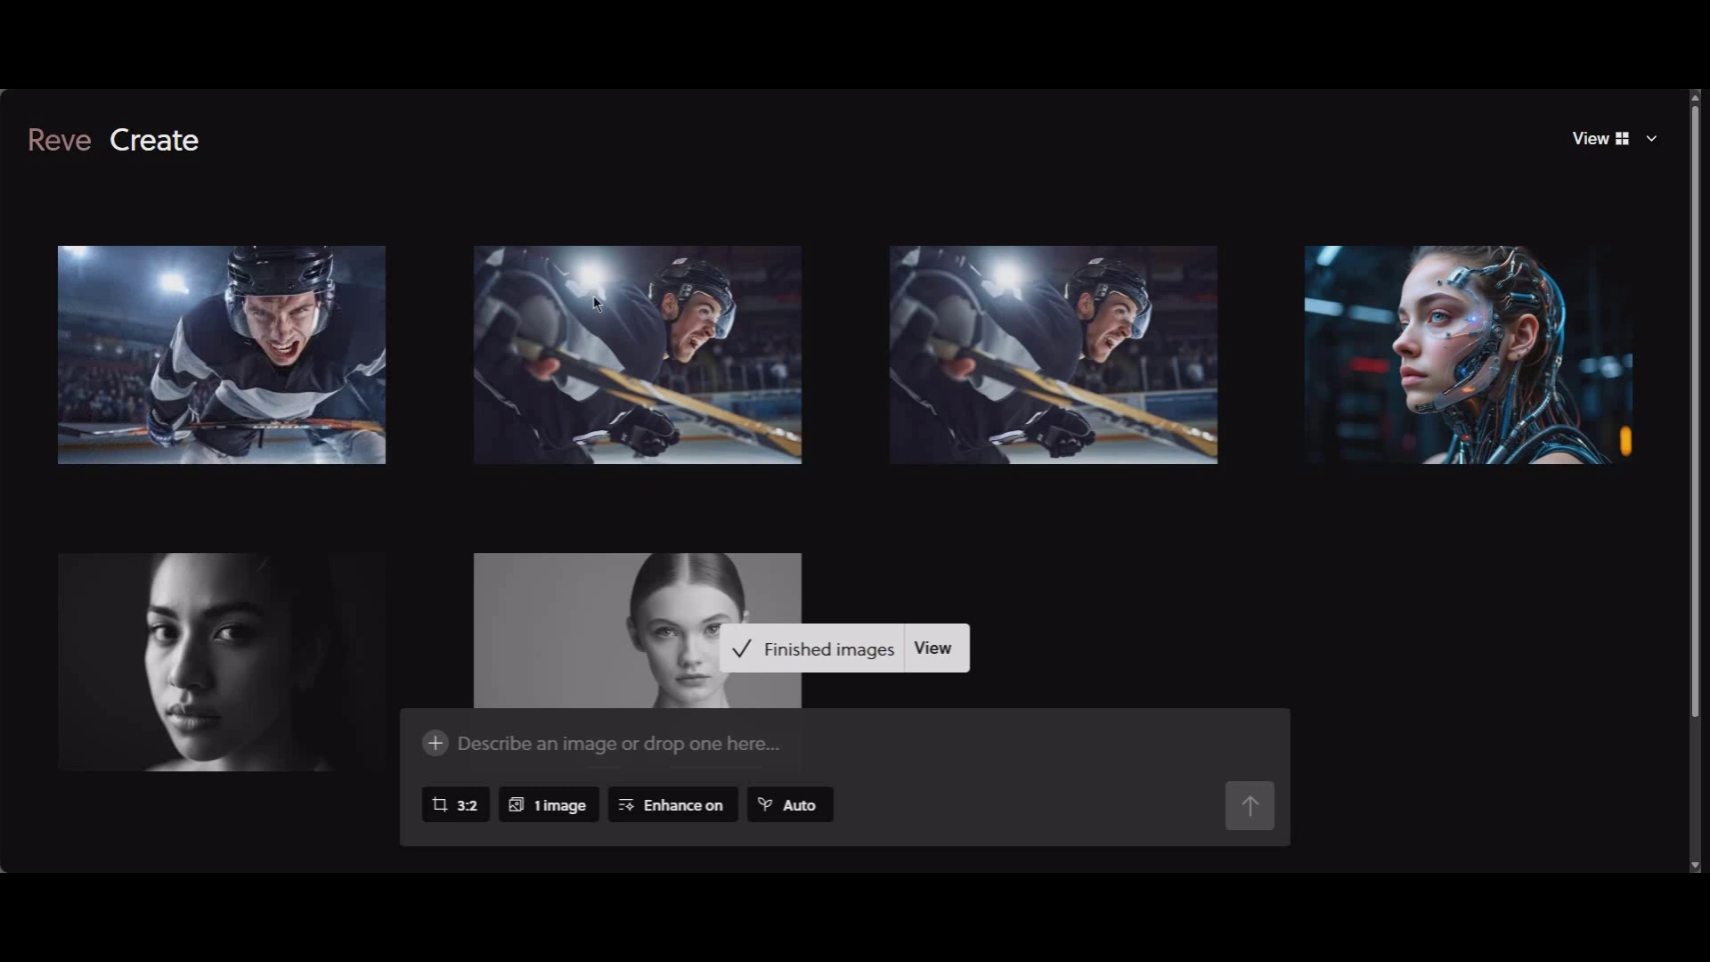
pyautogui.click(332, 322)
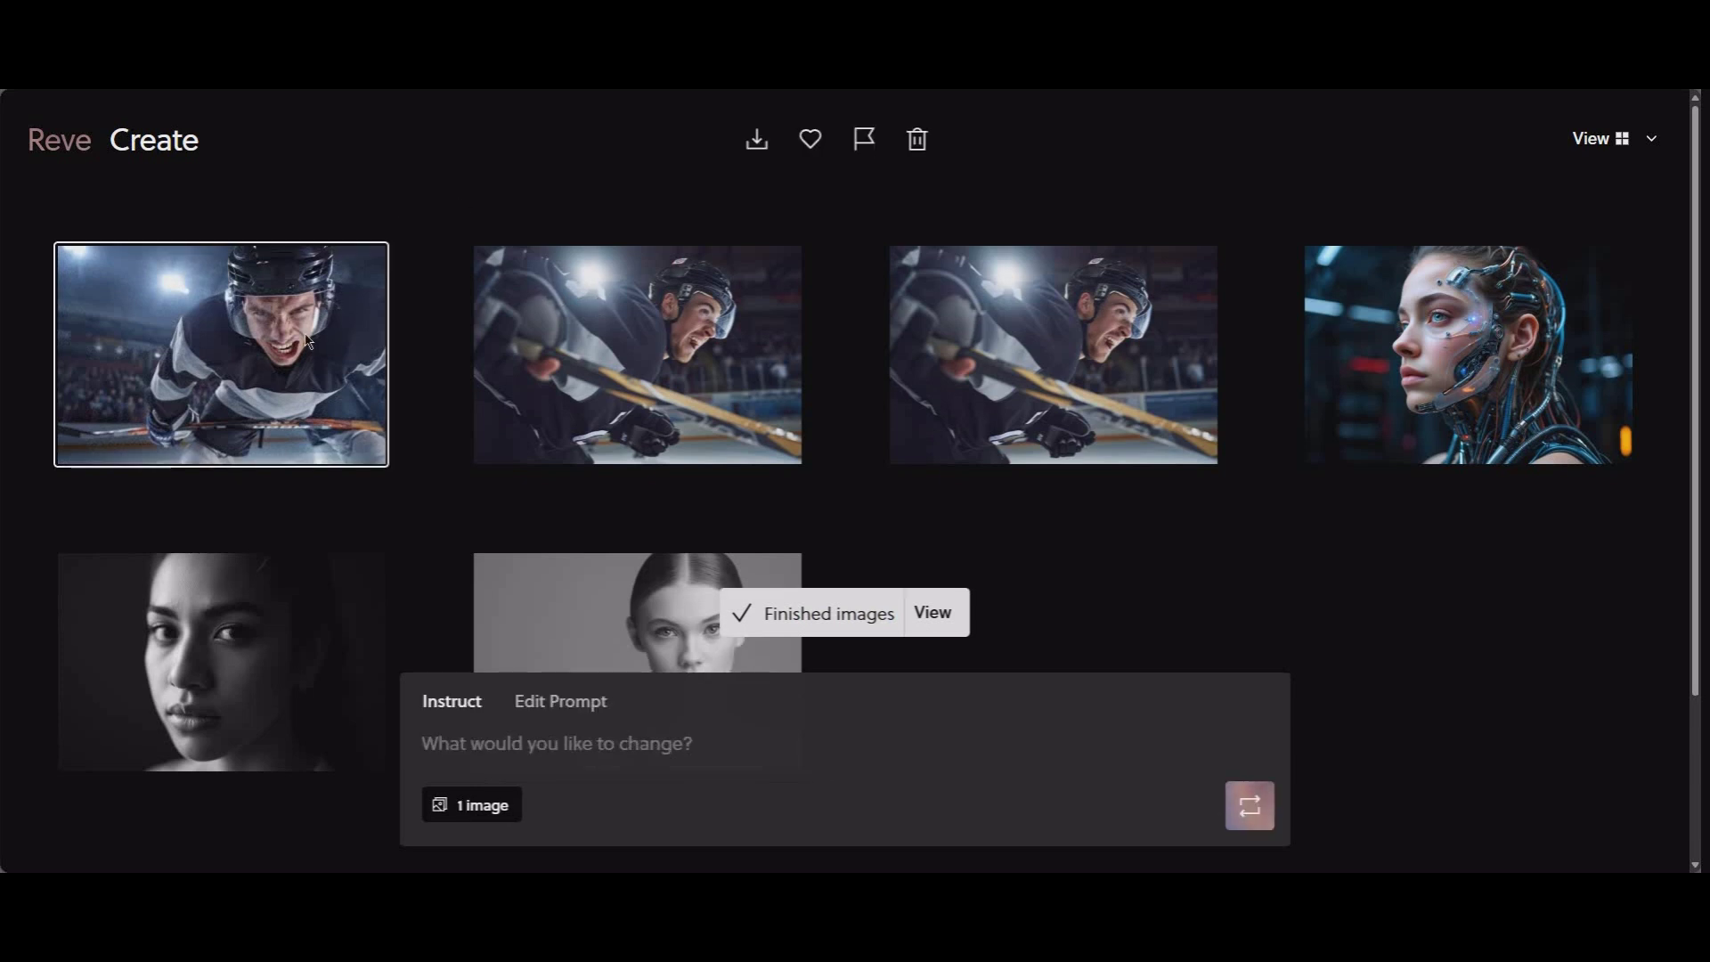
pyautogui.click(262, 377)
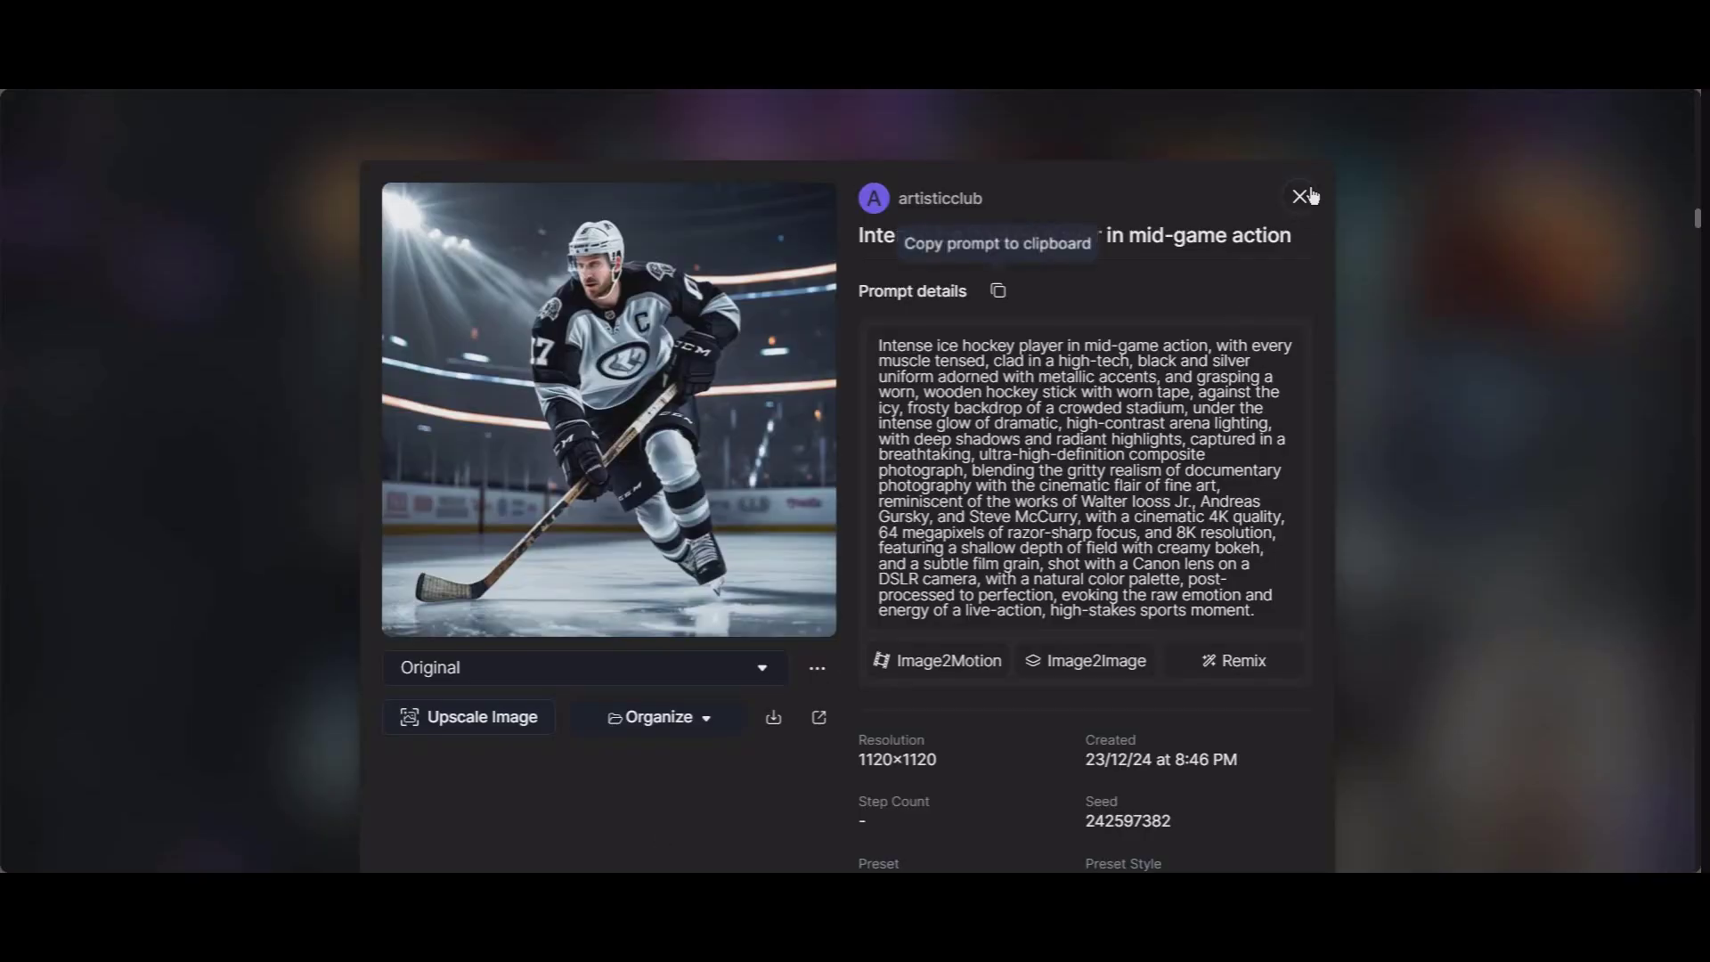
# Switch to the Leonardo.Ai library, find the black-and-white abstract portrait of a bald head with dripping ink, and copy its prompt
pyautogui.press('Escape')
pyautogui.scroll(-15, 931, 467)
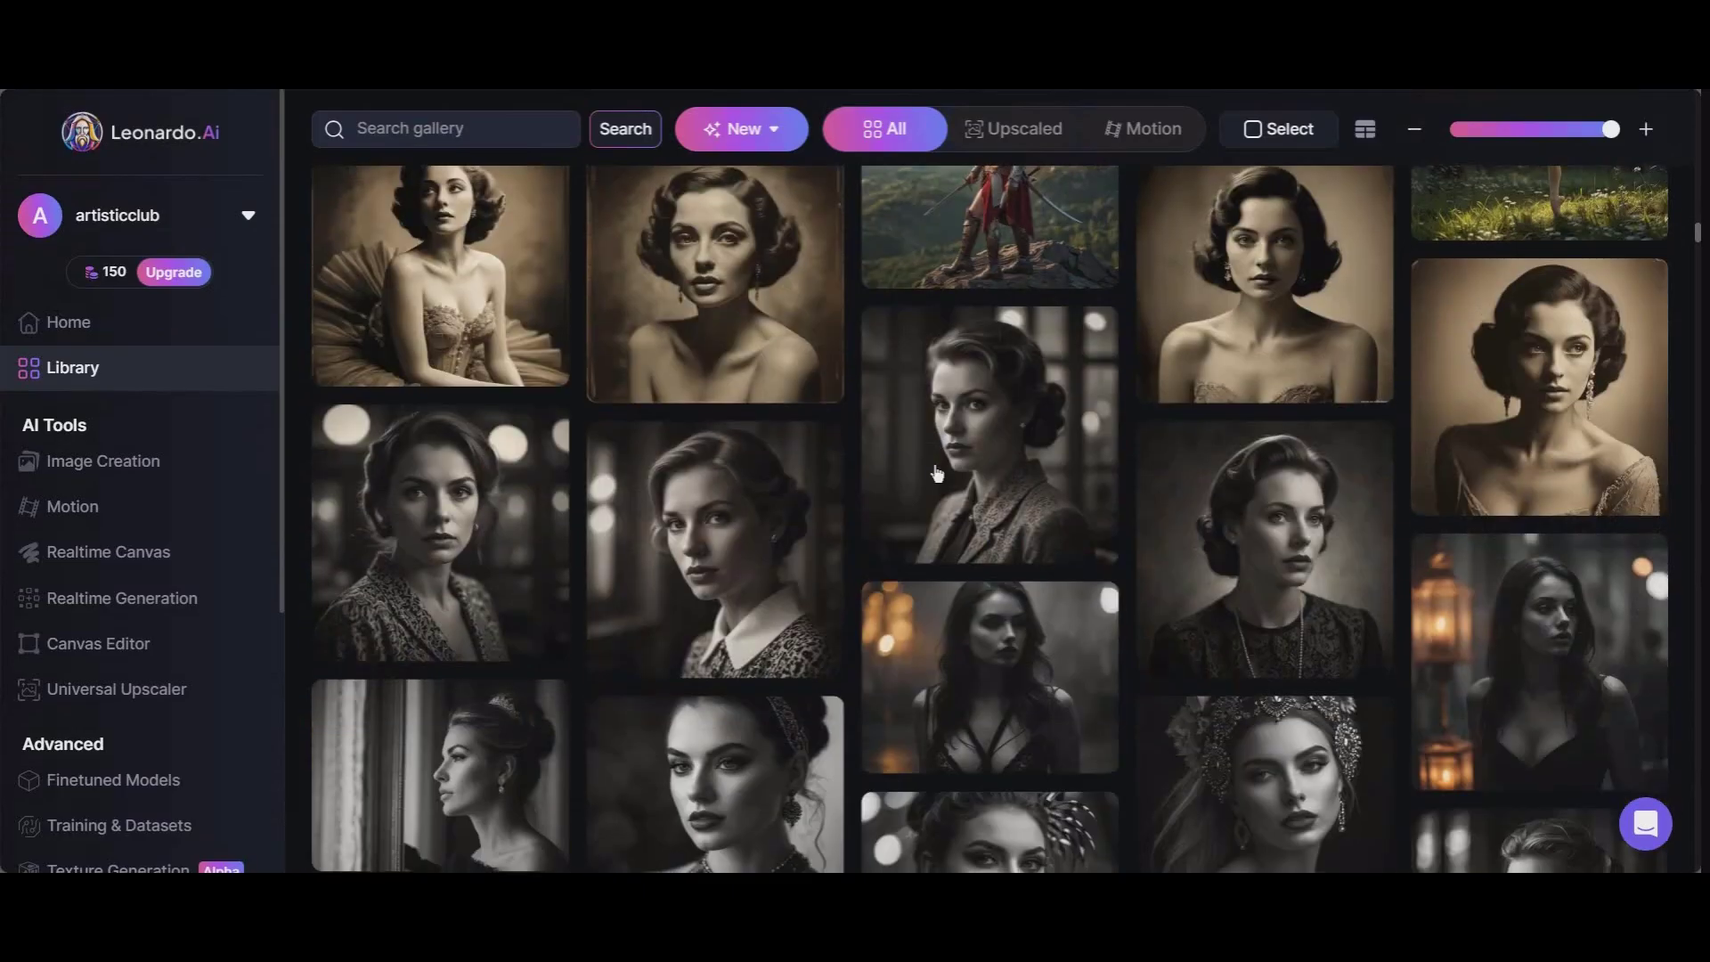
pyautogui.scroll(-20, 931, 467)
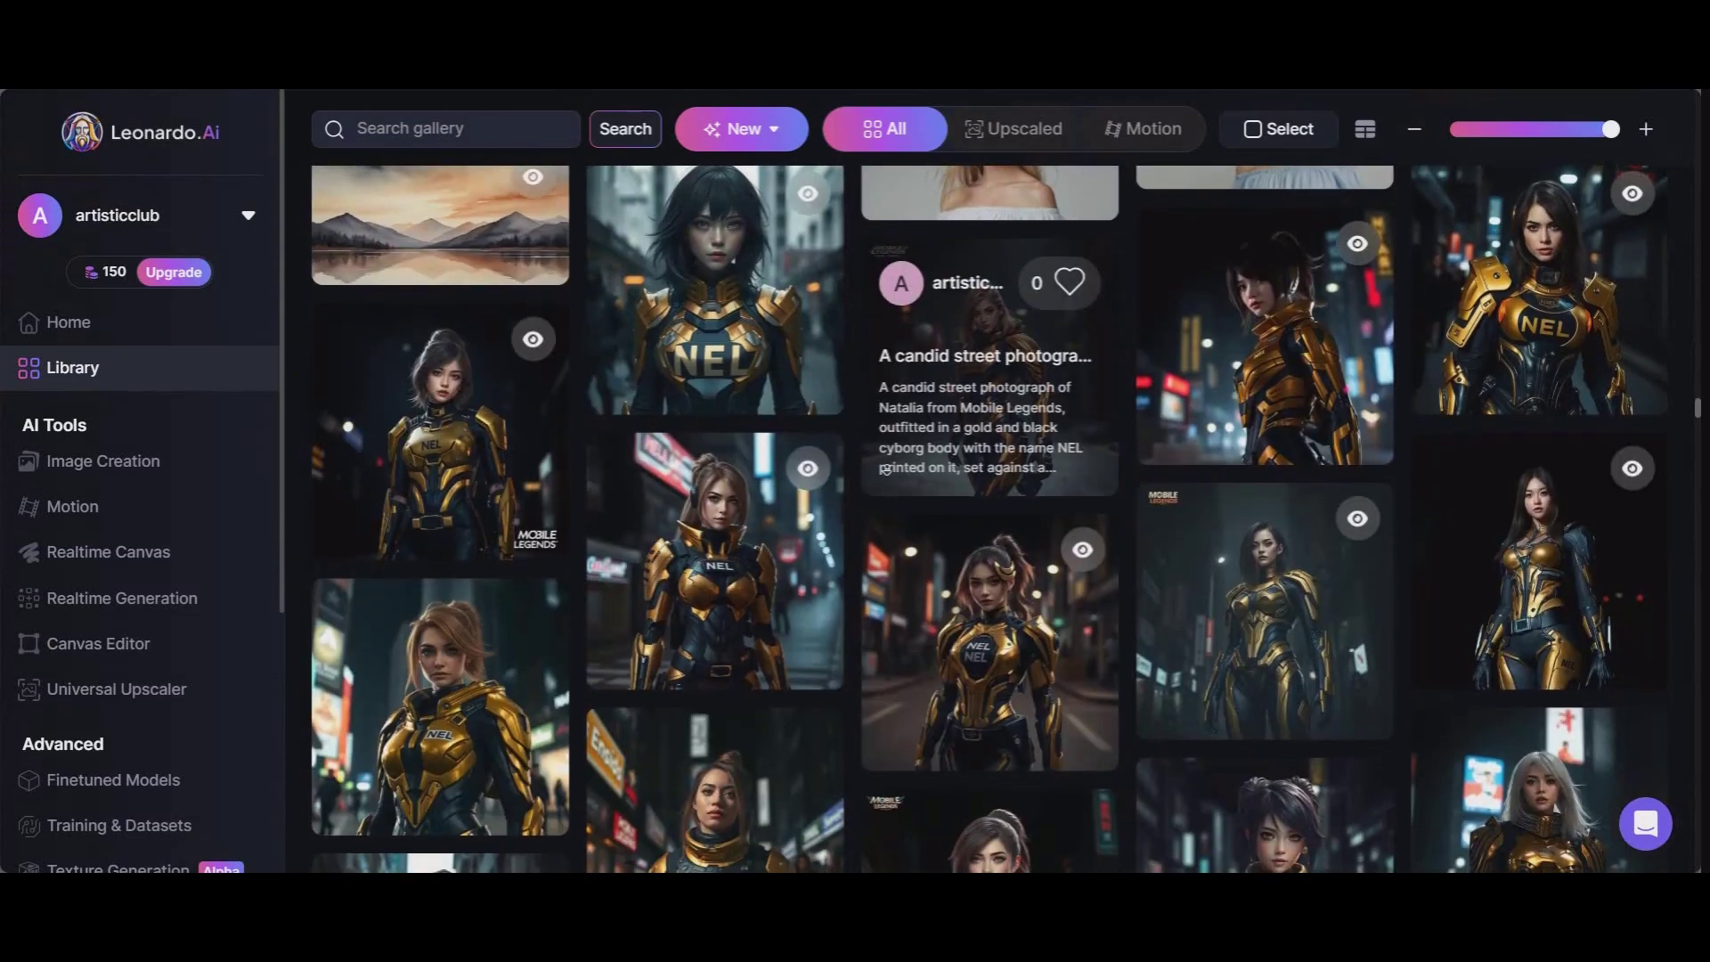
pyautogui.scroll(-2, 932, 463)
pyautogui.scroll(10, 445, 554)
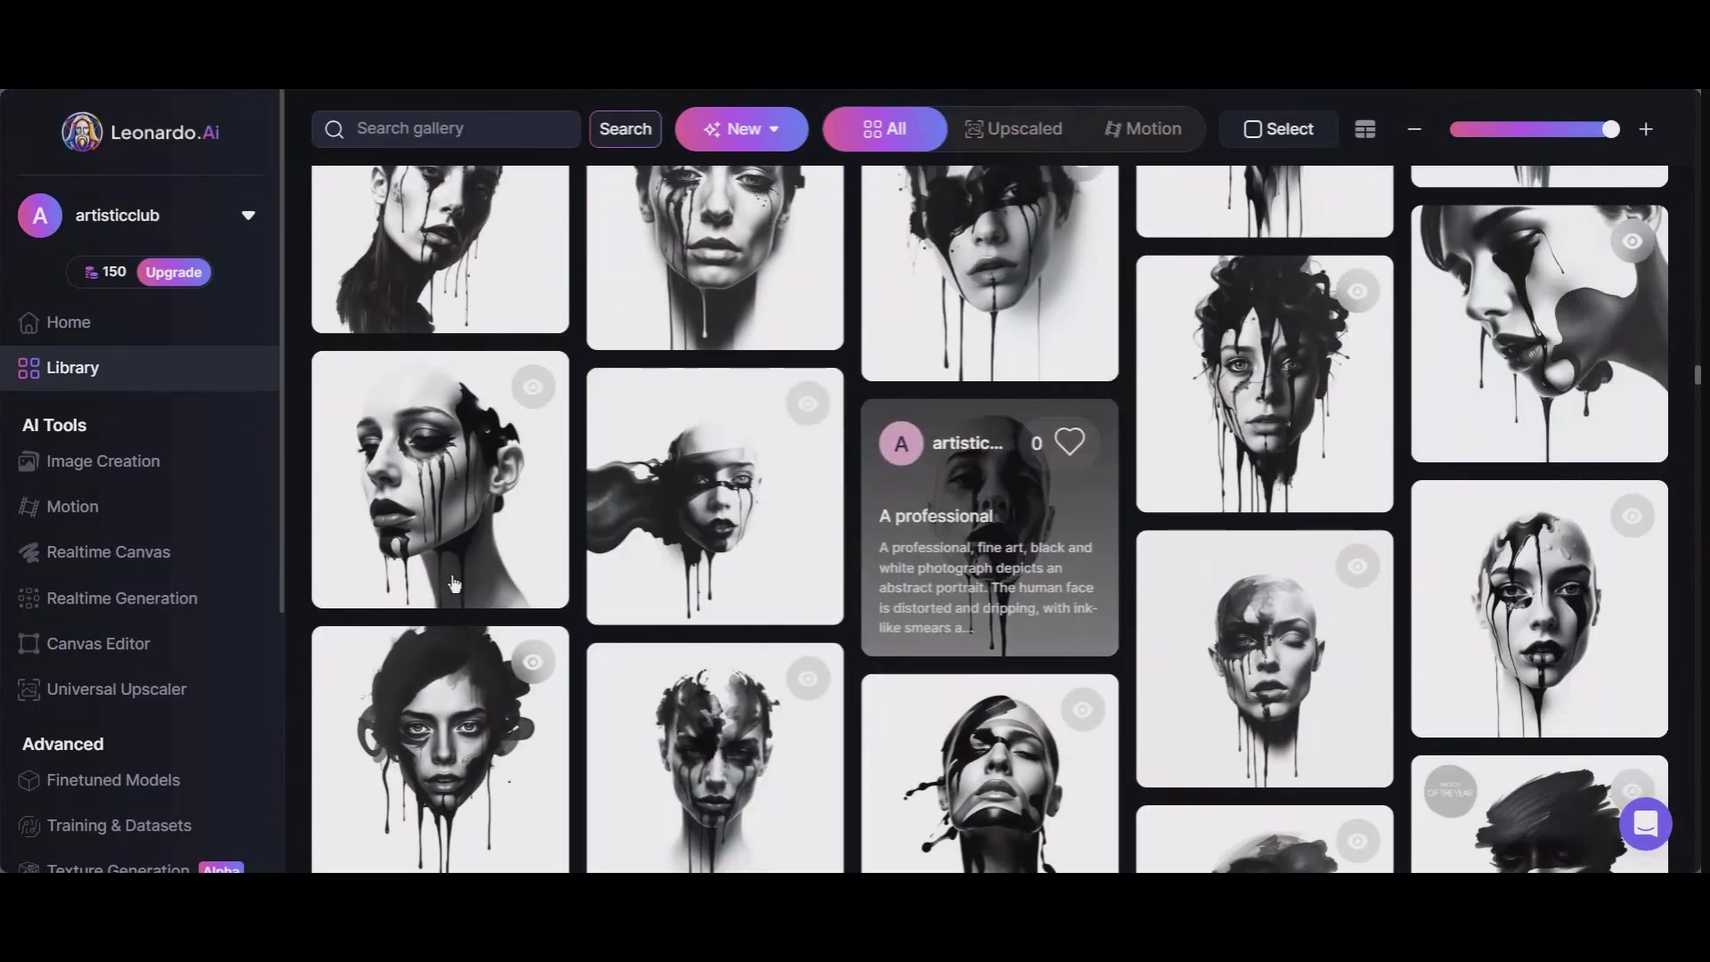
pyautogui.click(1046, 511)
pyautogui.click(998, 290)
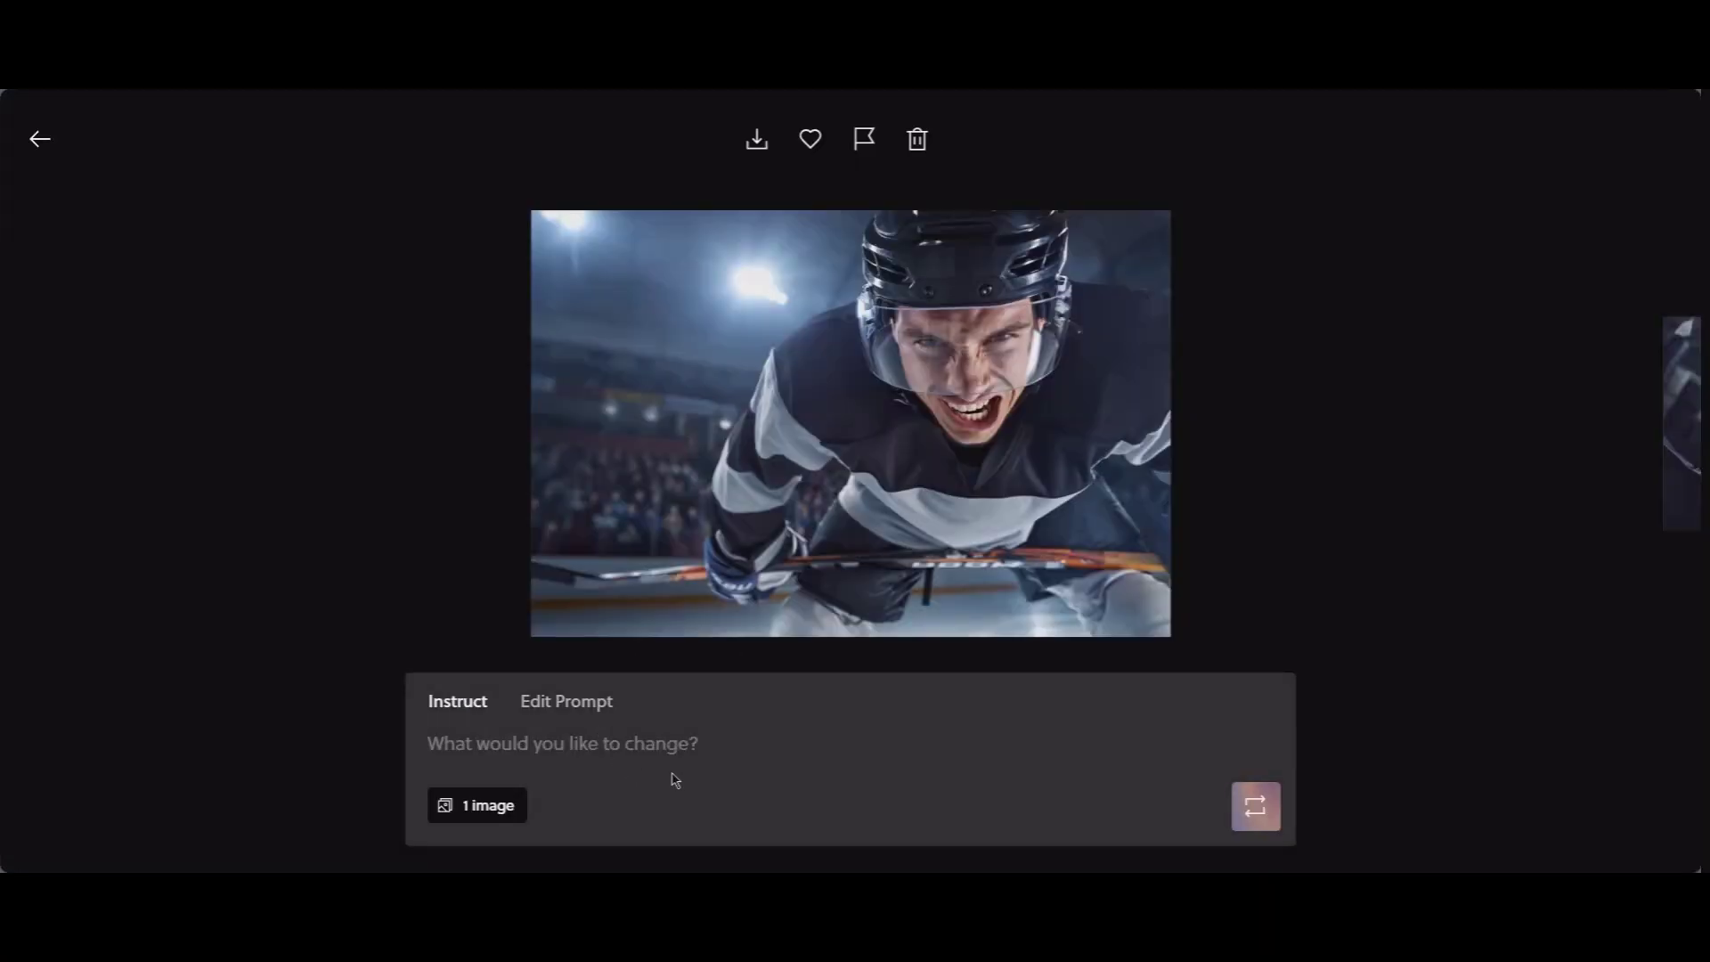
# In Reve, generate one image using the copied abstract ink portrait prompt as an instruction on the front-facing hockey player
pyautogui.click(688, 734)
pyautogui.rightClick(656, 745)
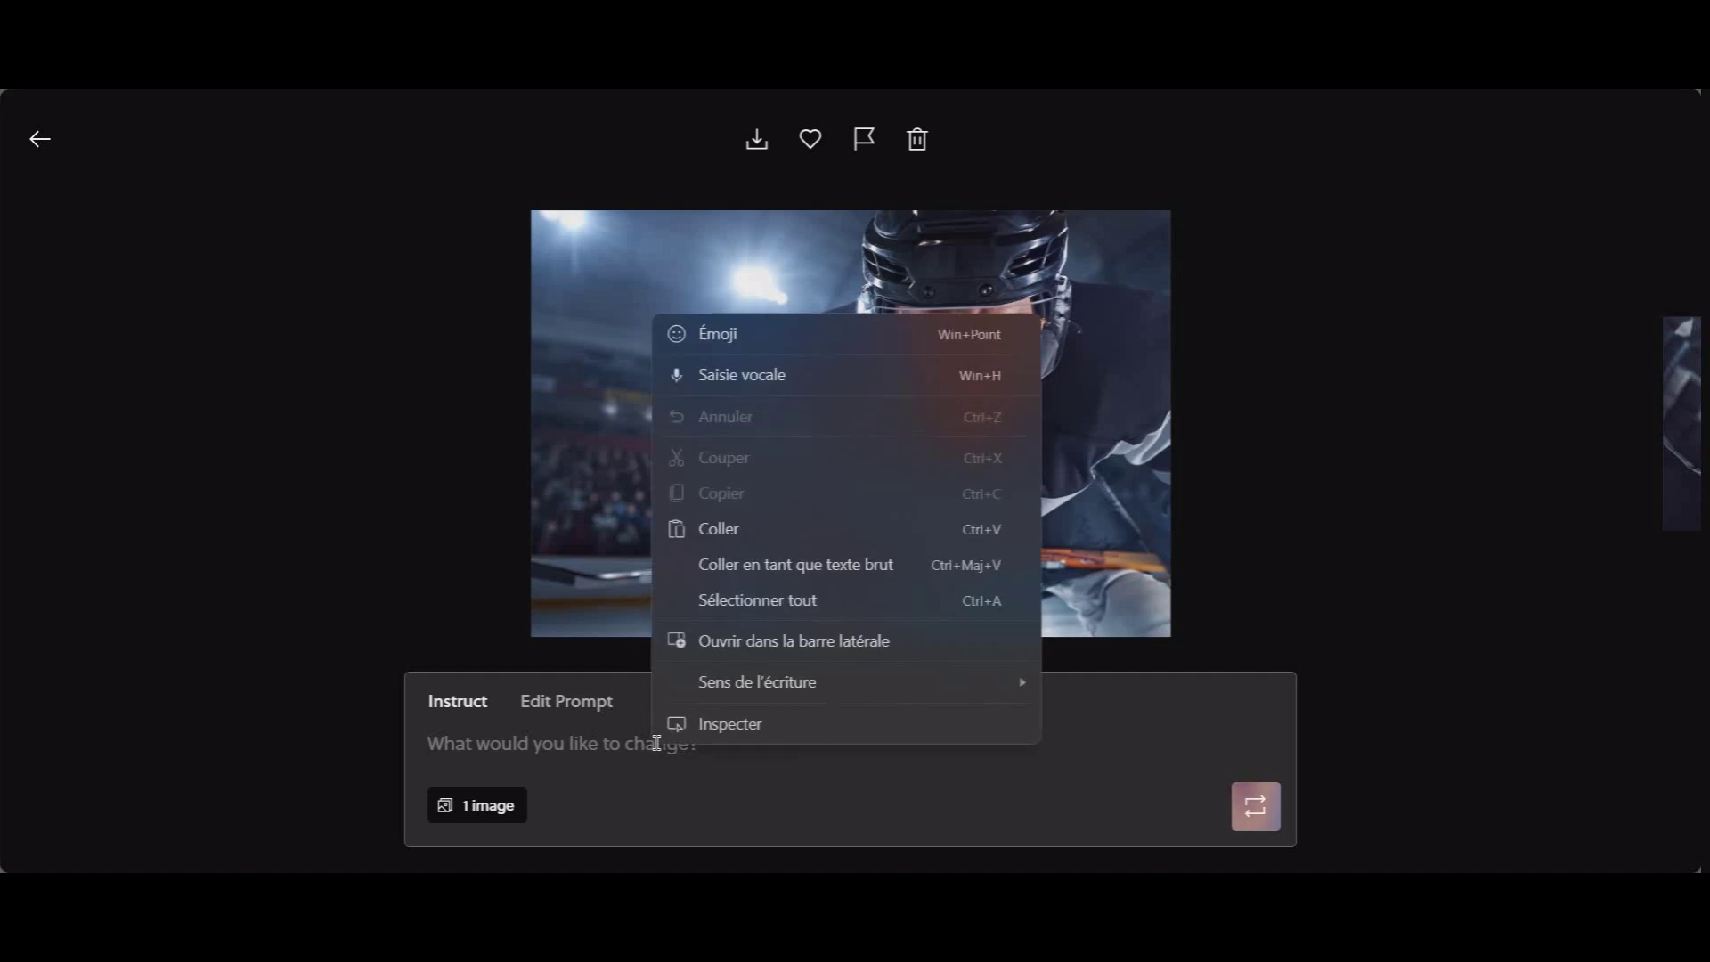
pyautogui.click(748, 549)
pyautogui.click(1256, 806)
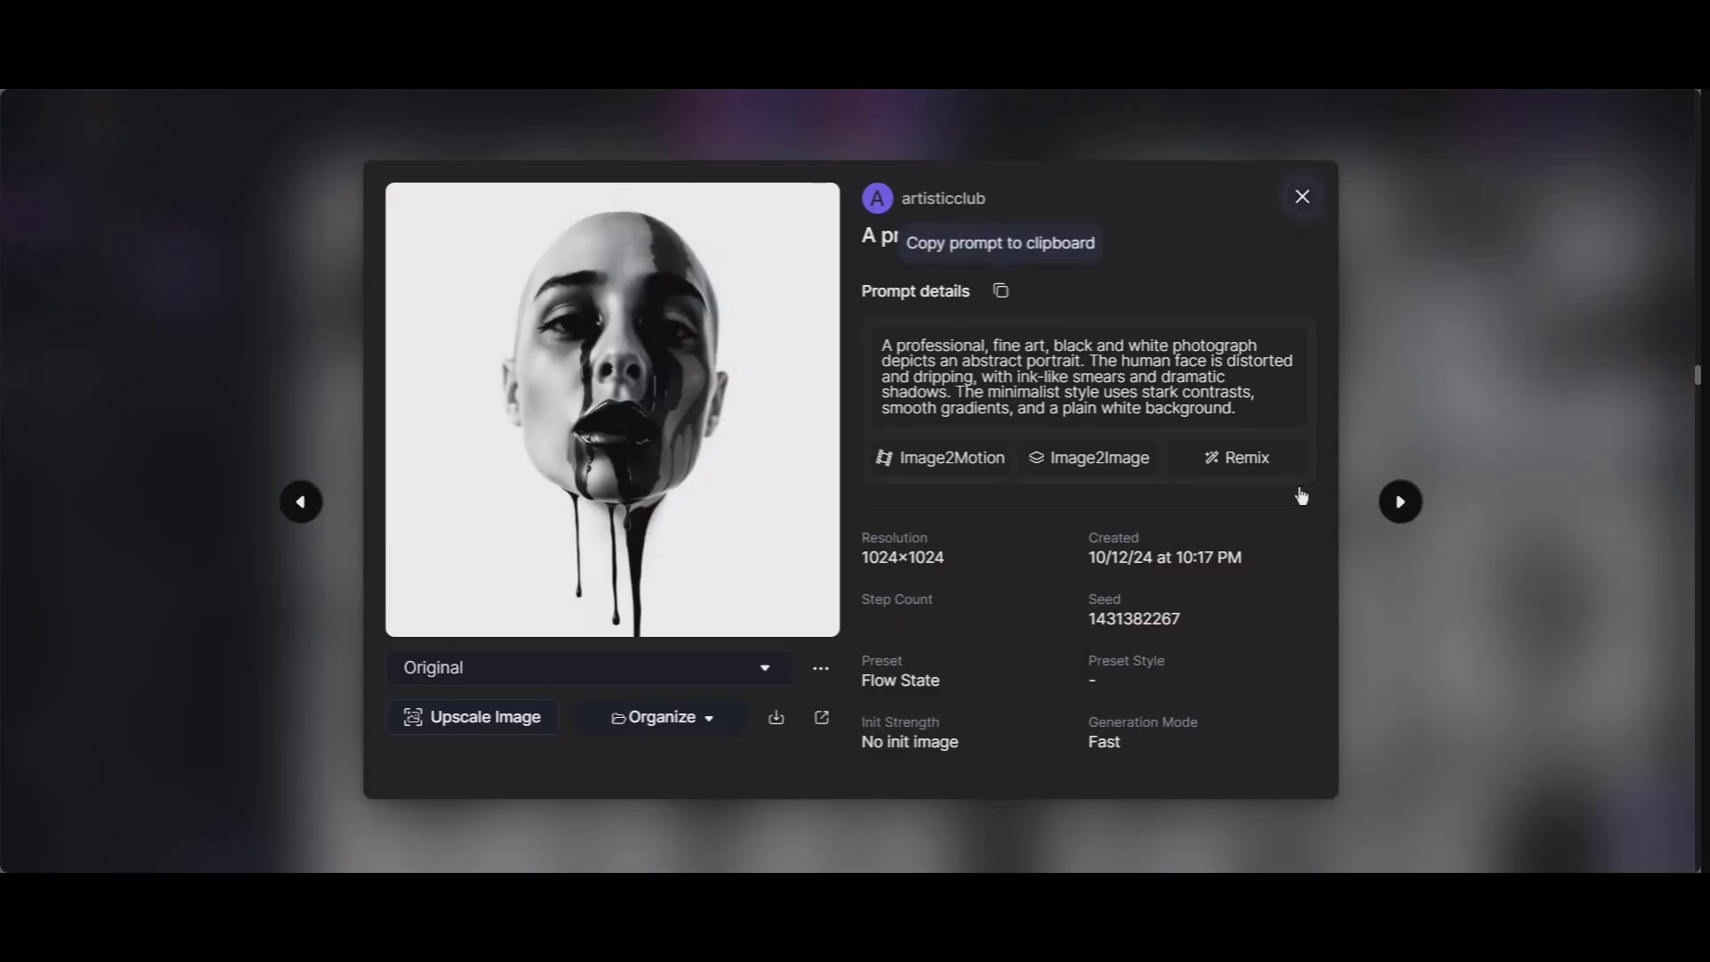
# In the Leonardo.Ai library, find the orange and black futuristic car on wet ground under a fiery sky and copy its prompt
pyautogui.press('Escape')
pyautogui.scroll(-20, 1208, 551)
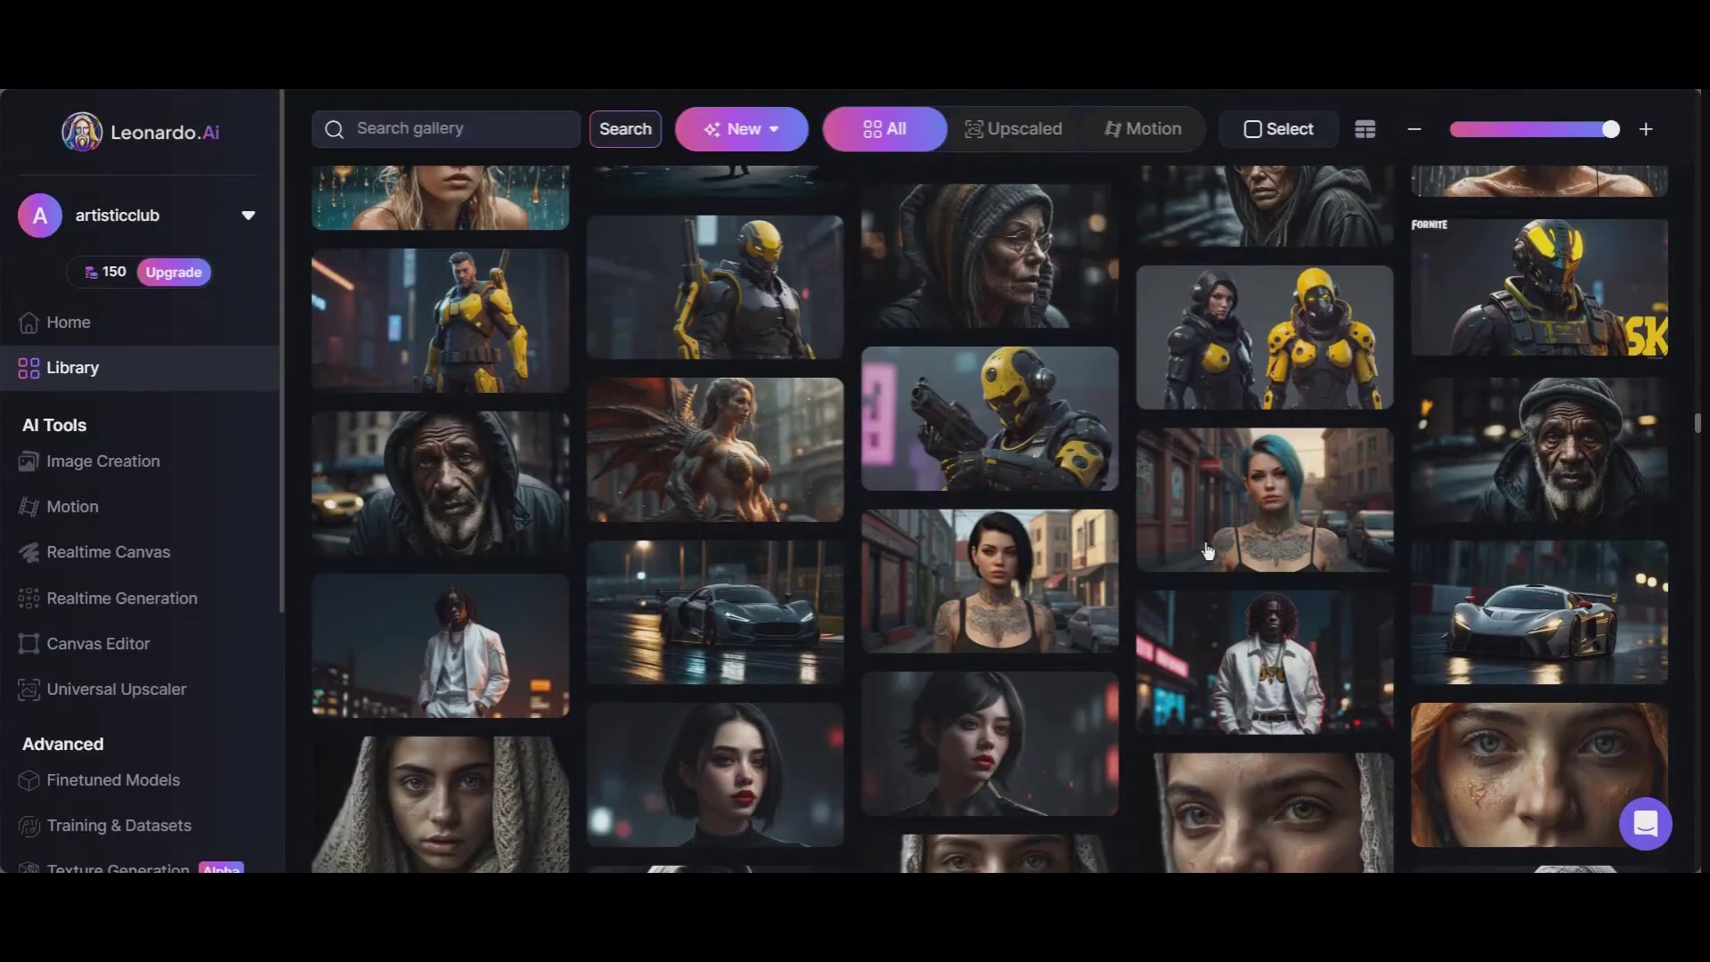
pyautogui.scroll(-10, 1208, 551)
pyautogui.scroll(-20, 1201, 548)
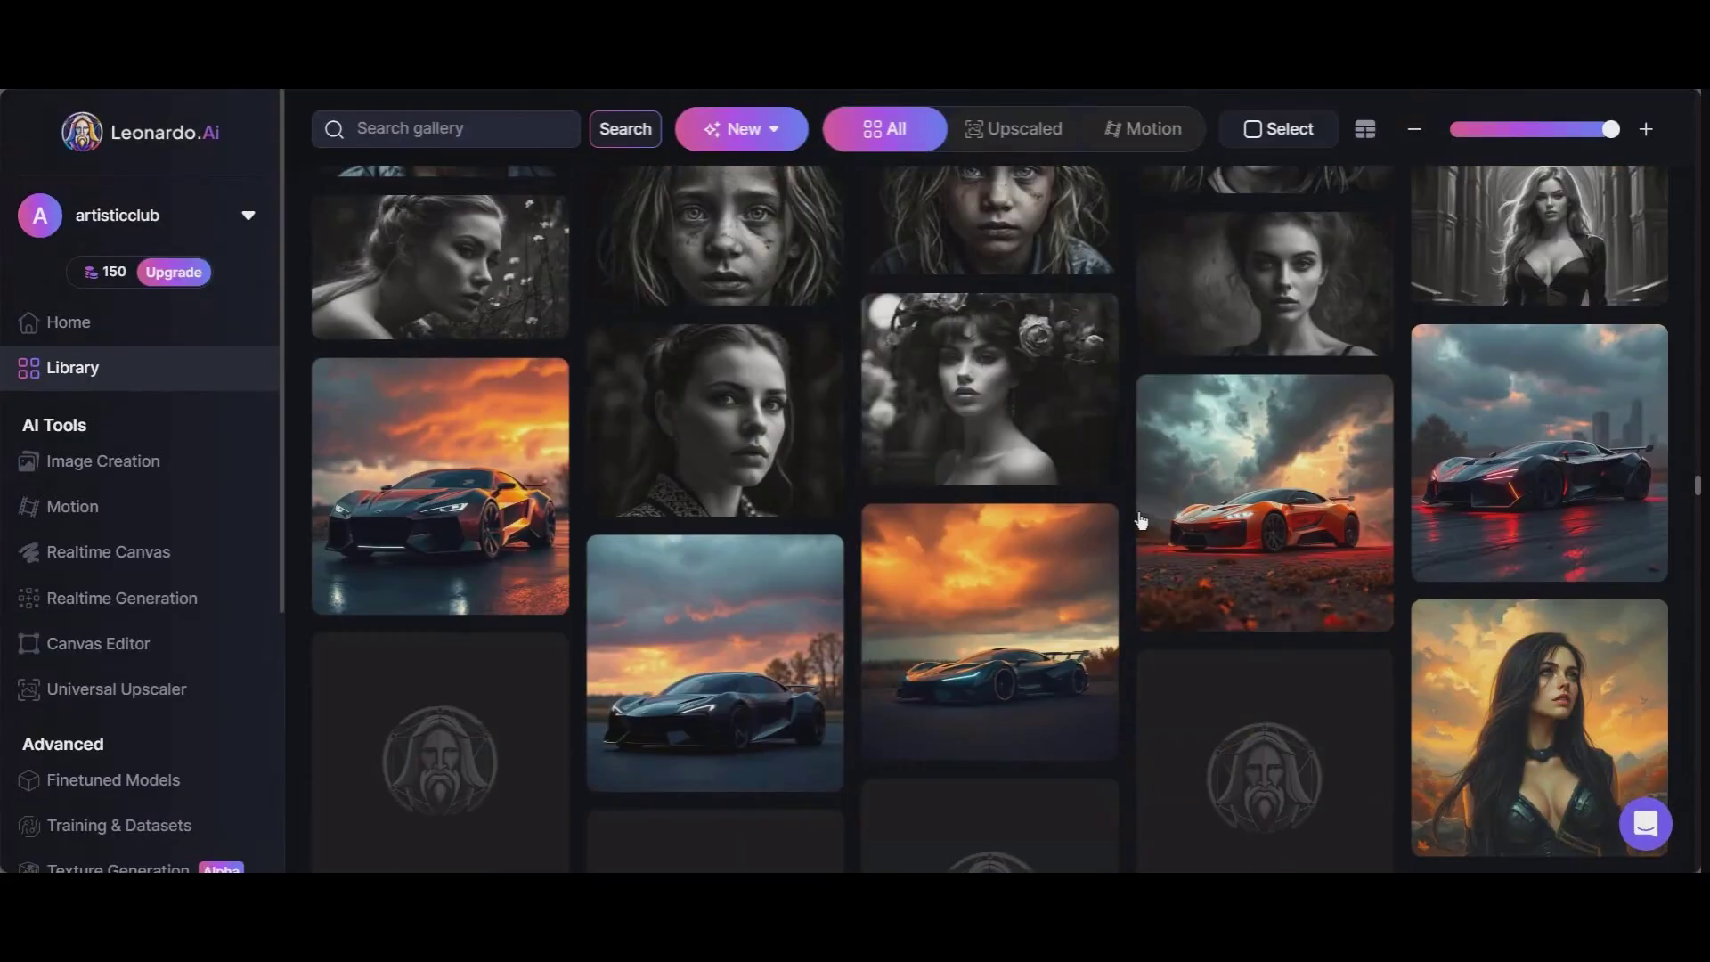
pyautogui.scroll(5, 1141, 520)
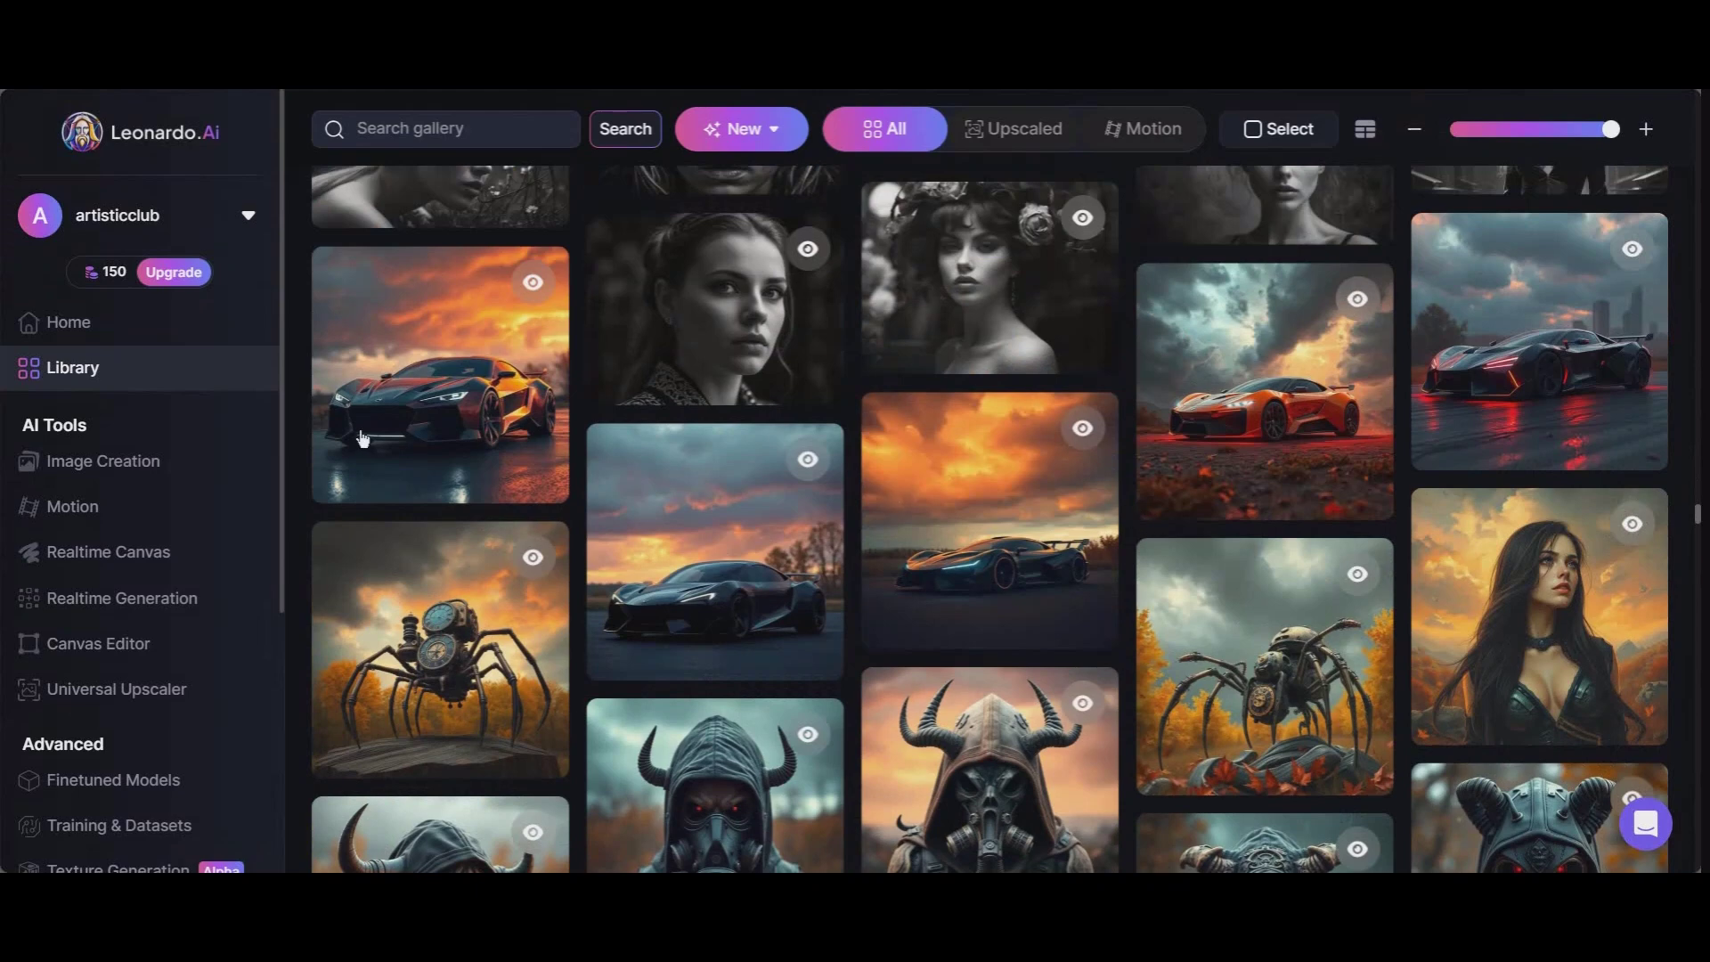
pyautogui.click(424, 396)
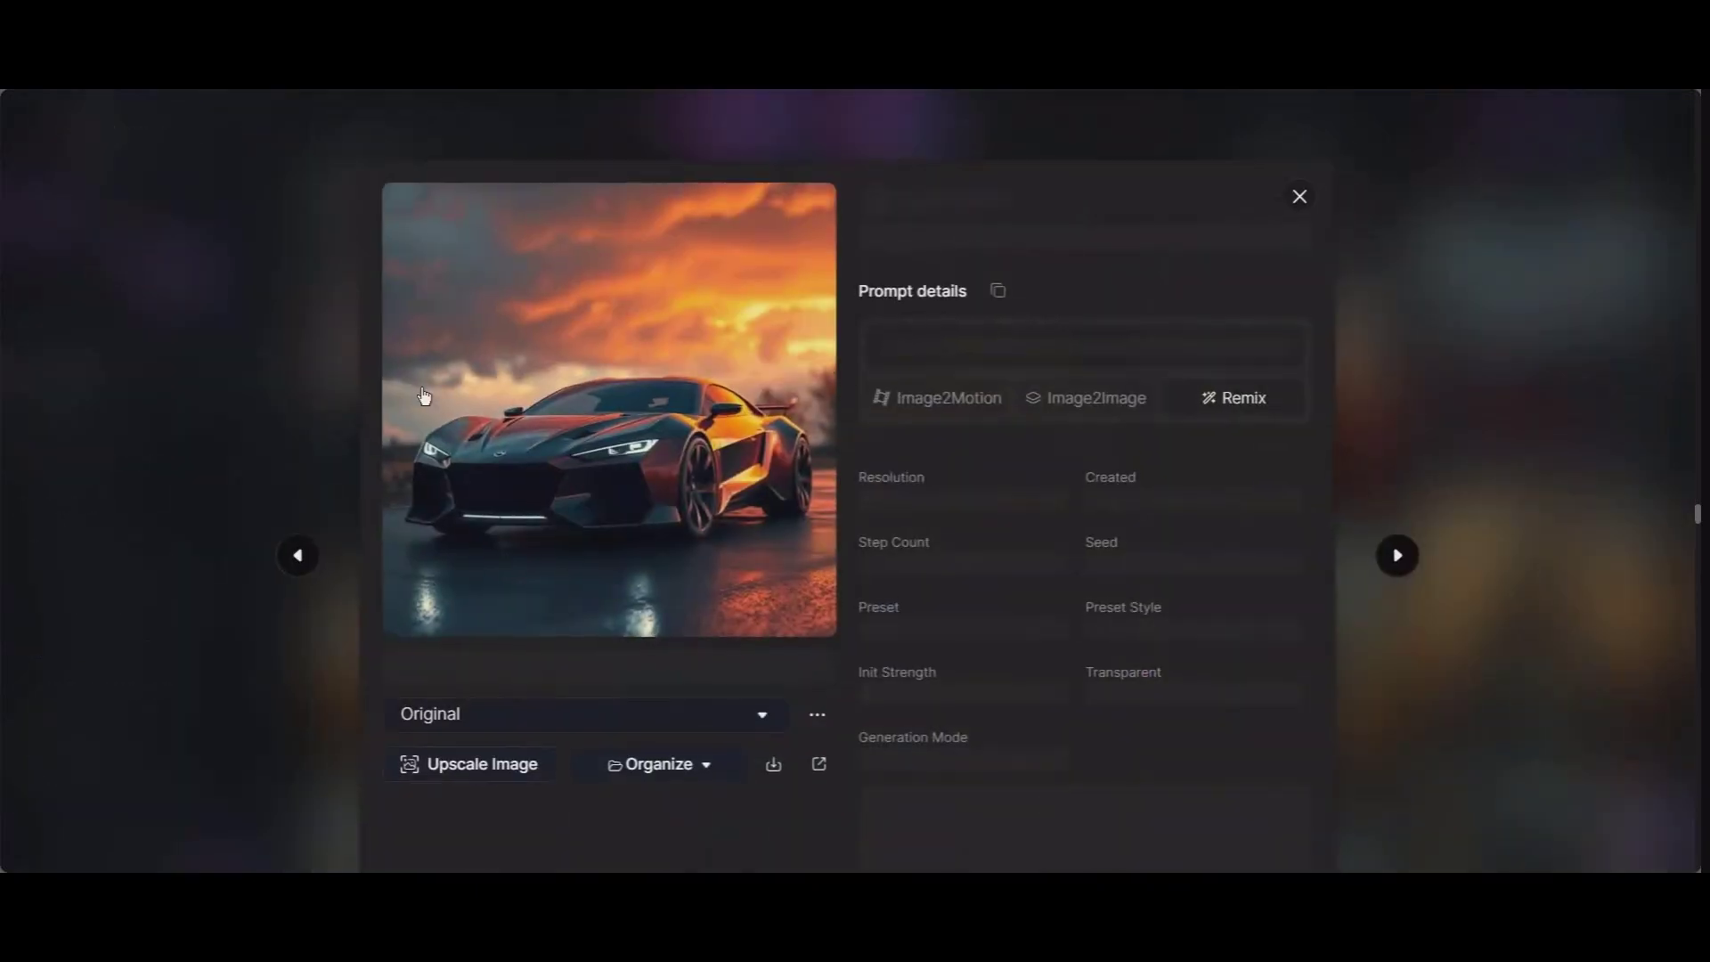
pyautogui.click(1000, 291)
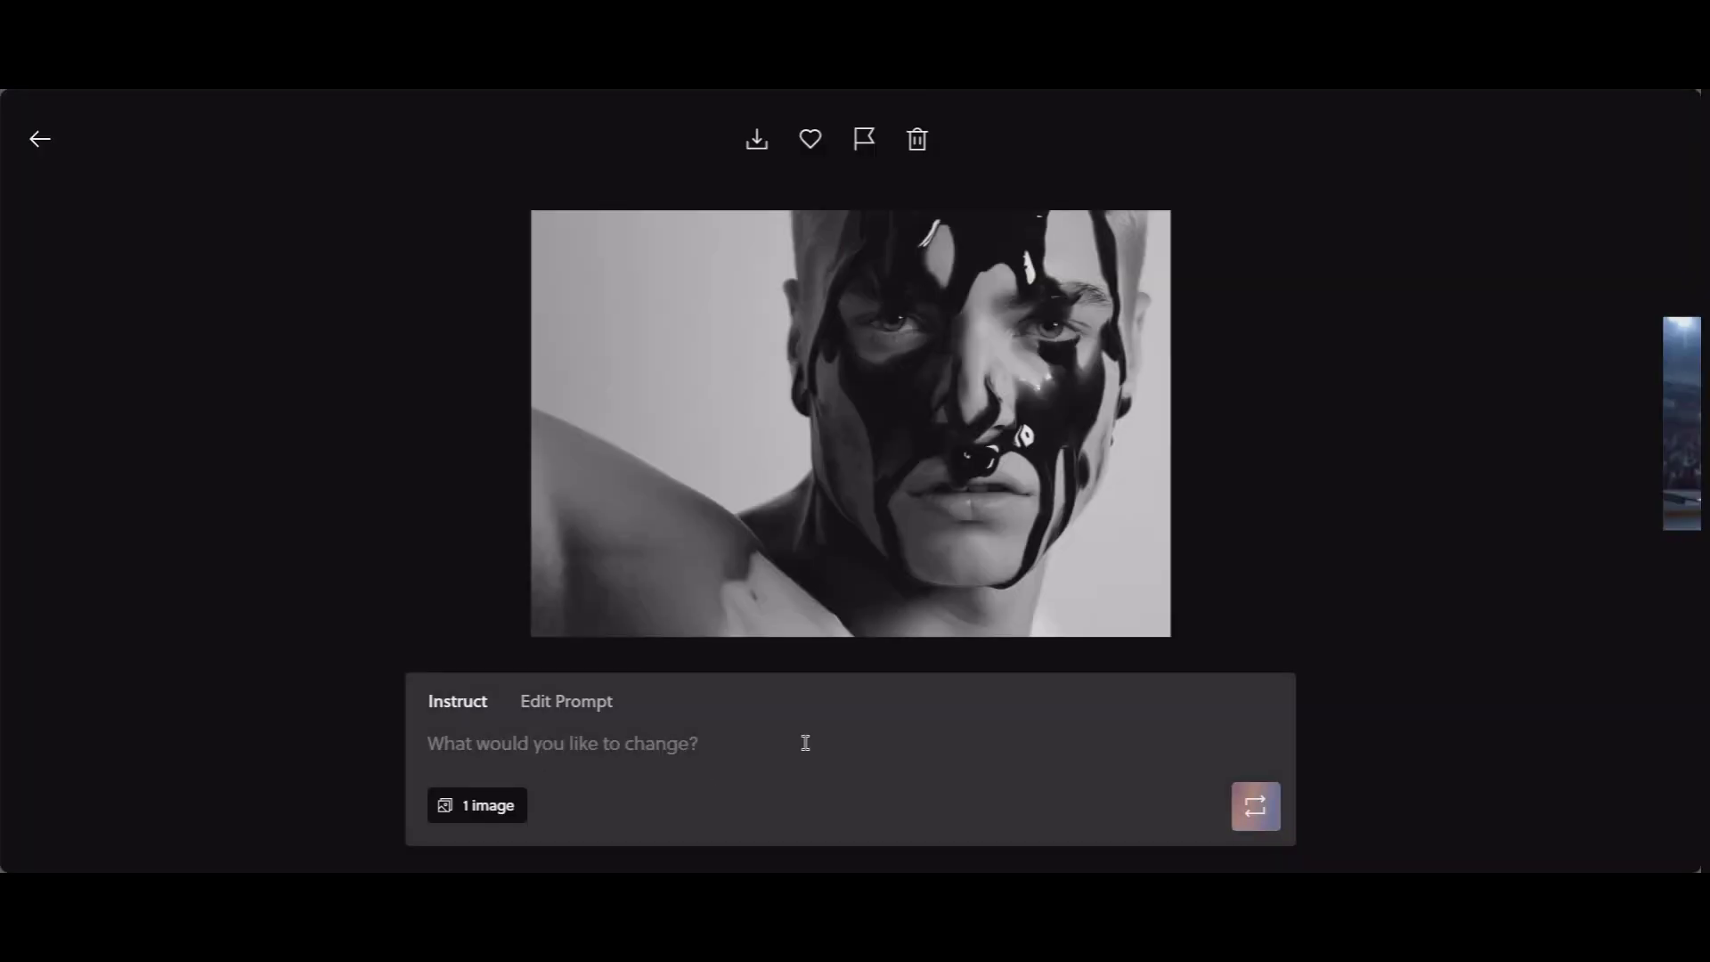
# In Reve, generate one image using the copied Grillo Demo style futuristic car prompt as an instruction on the ink-covered face portrait
pyautogui.click(704, 748)
pyautogui.rightClick(705, 748)
pyautogui.click(766, 534)
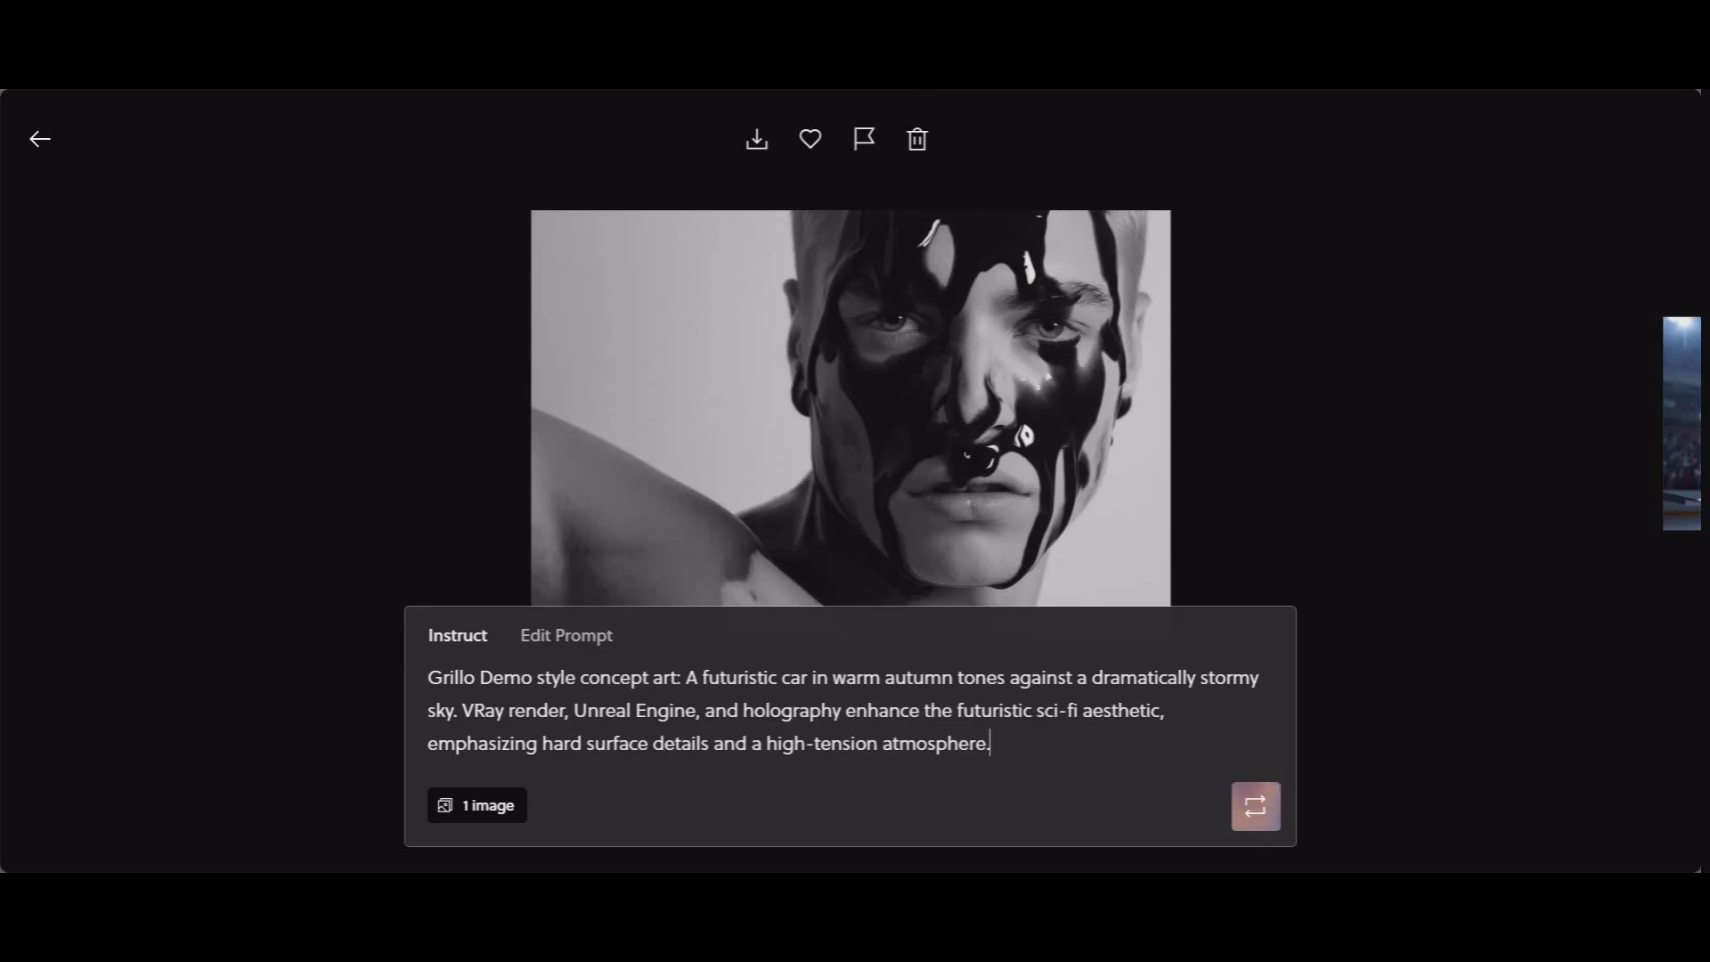
pyautogui.click(1267, 826)
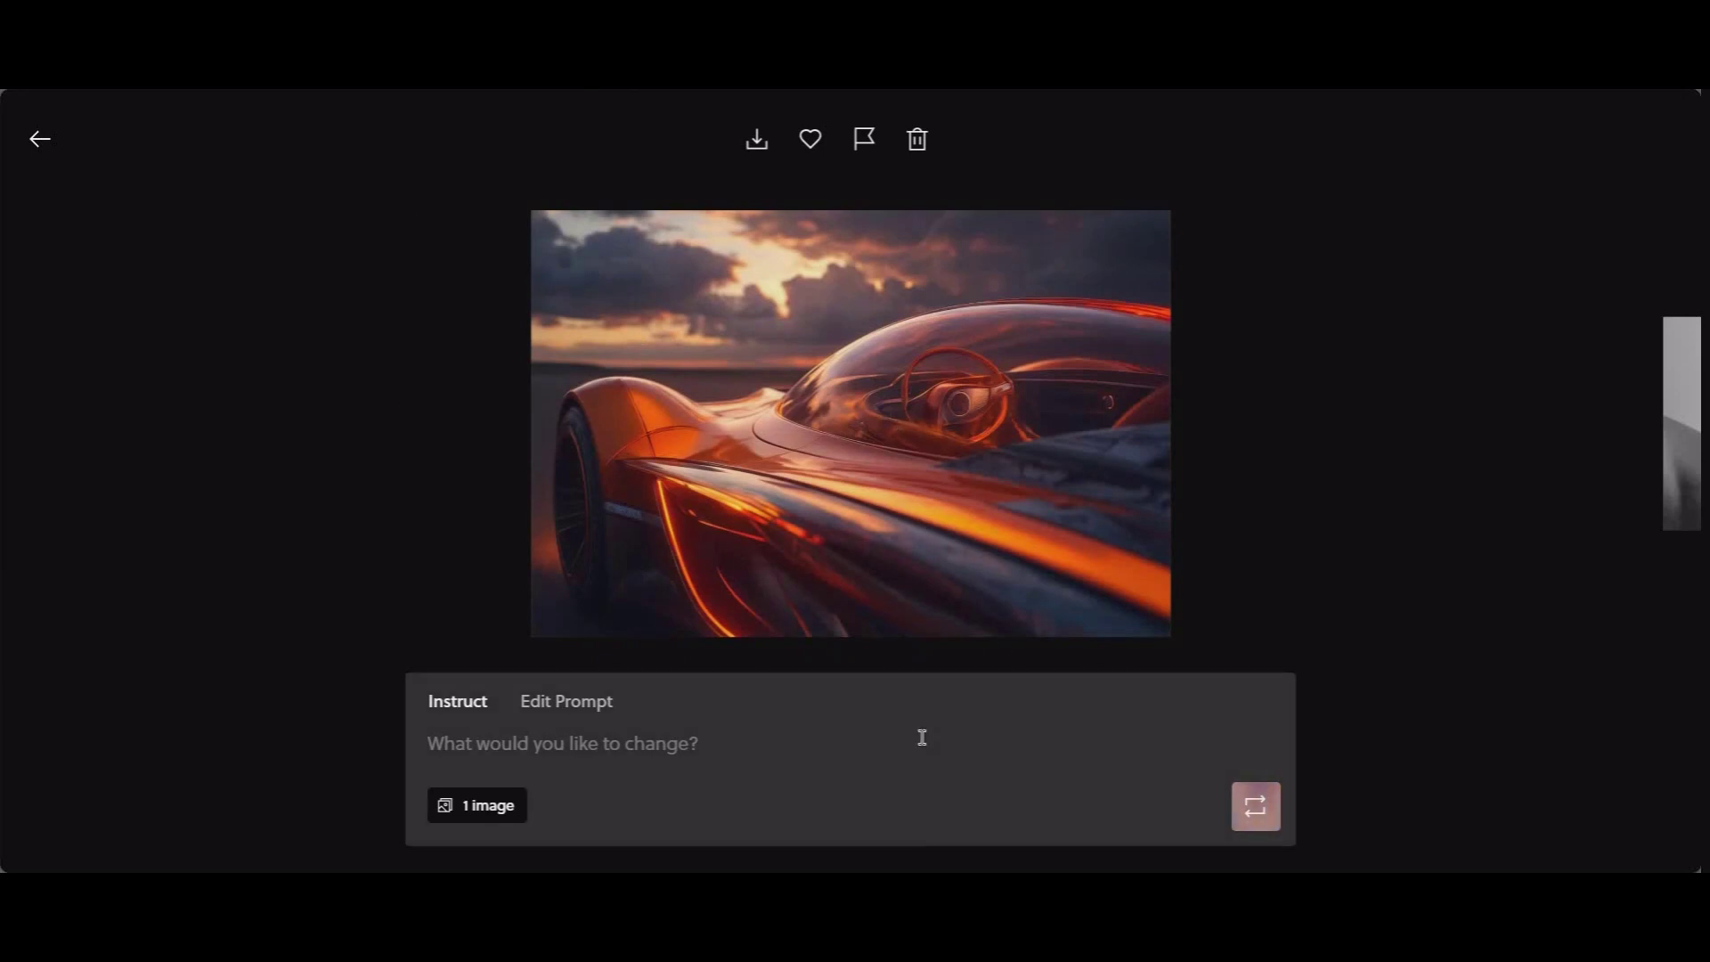
# Generate a variation of the orange car from the copied prompt cut off after "futuristic sci-fi aesthetic,", and compare it with the previous car image
pyautogui.click(472, 745)
pyautogui.rightClick(475, 745)
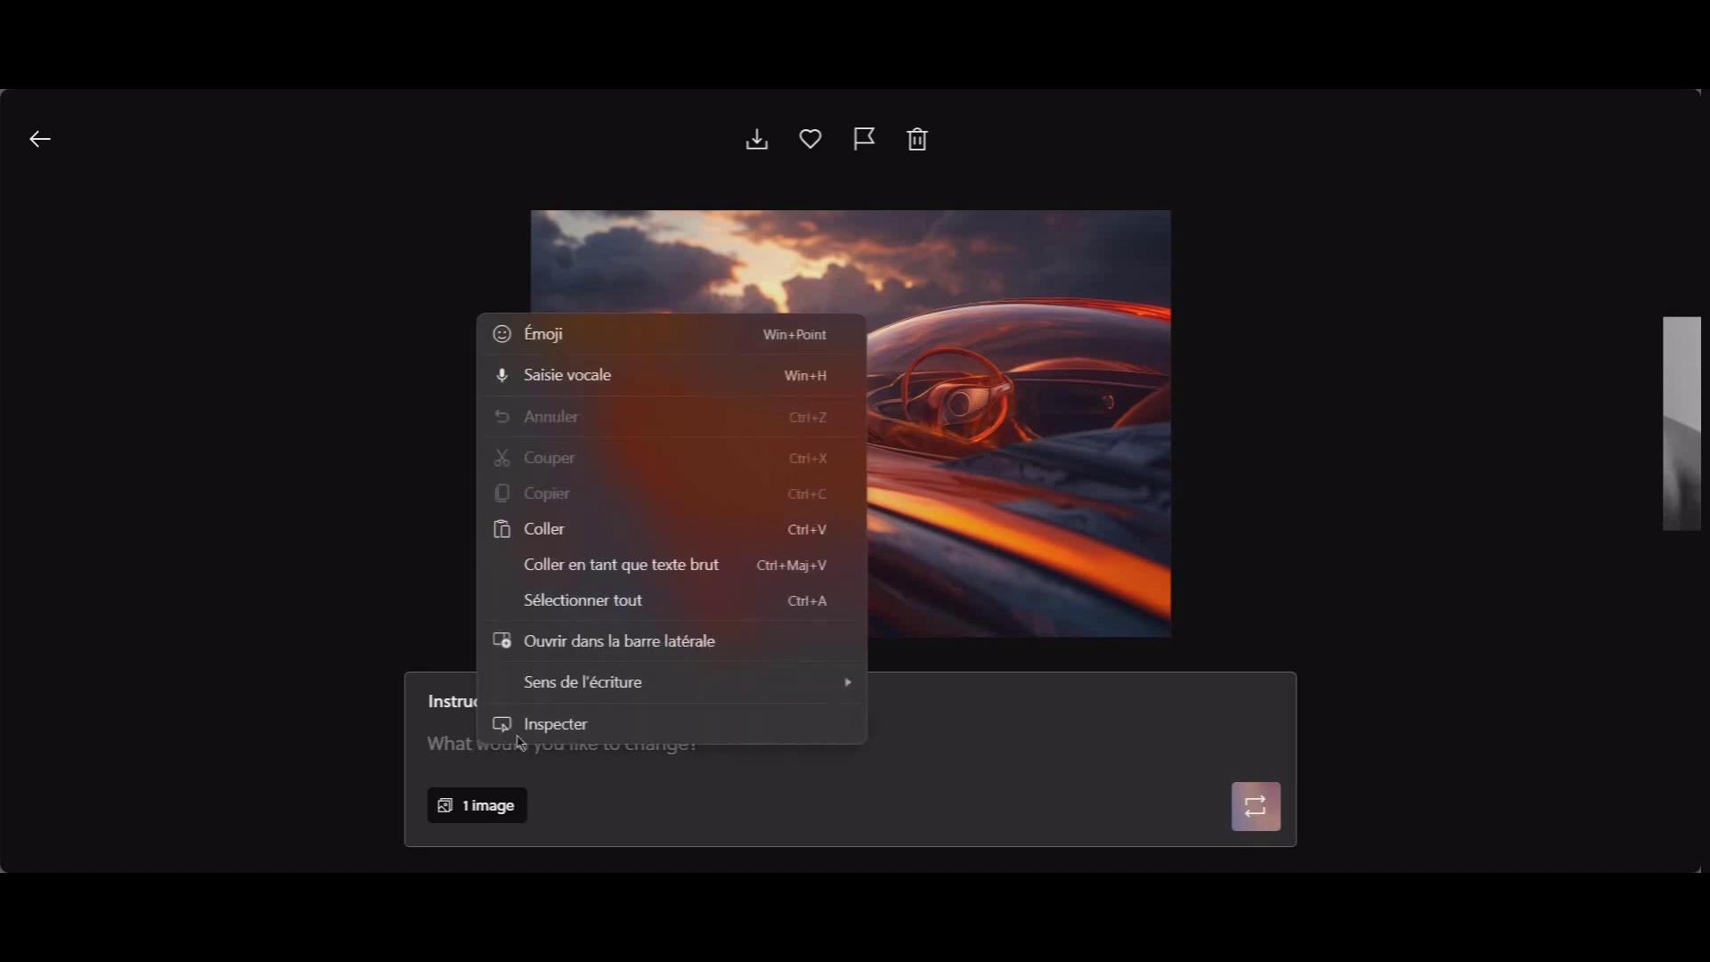
pyautogui.click(575, 543)
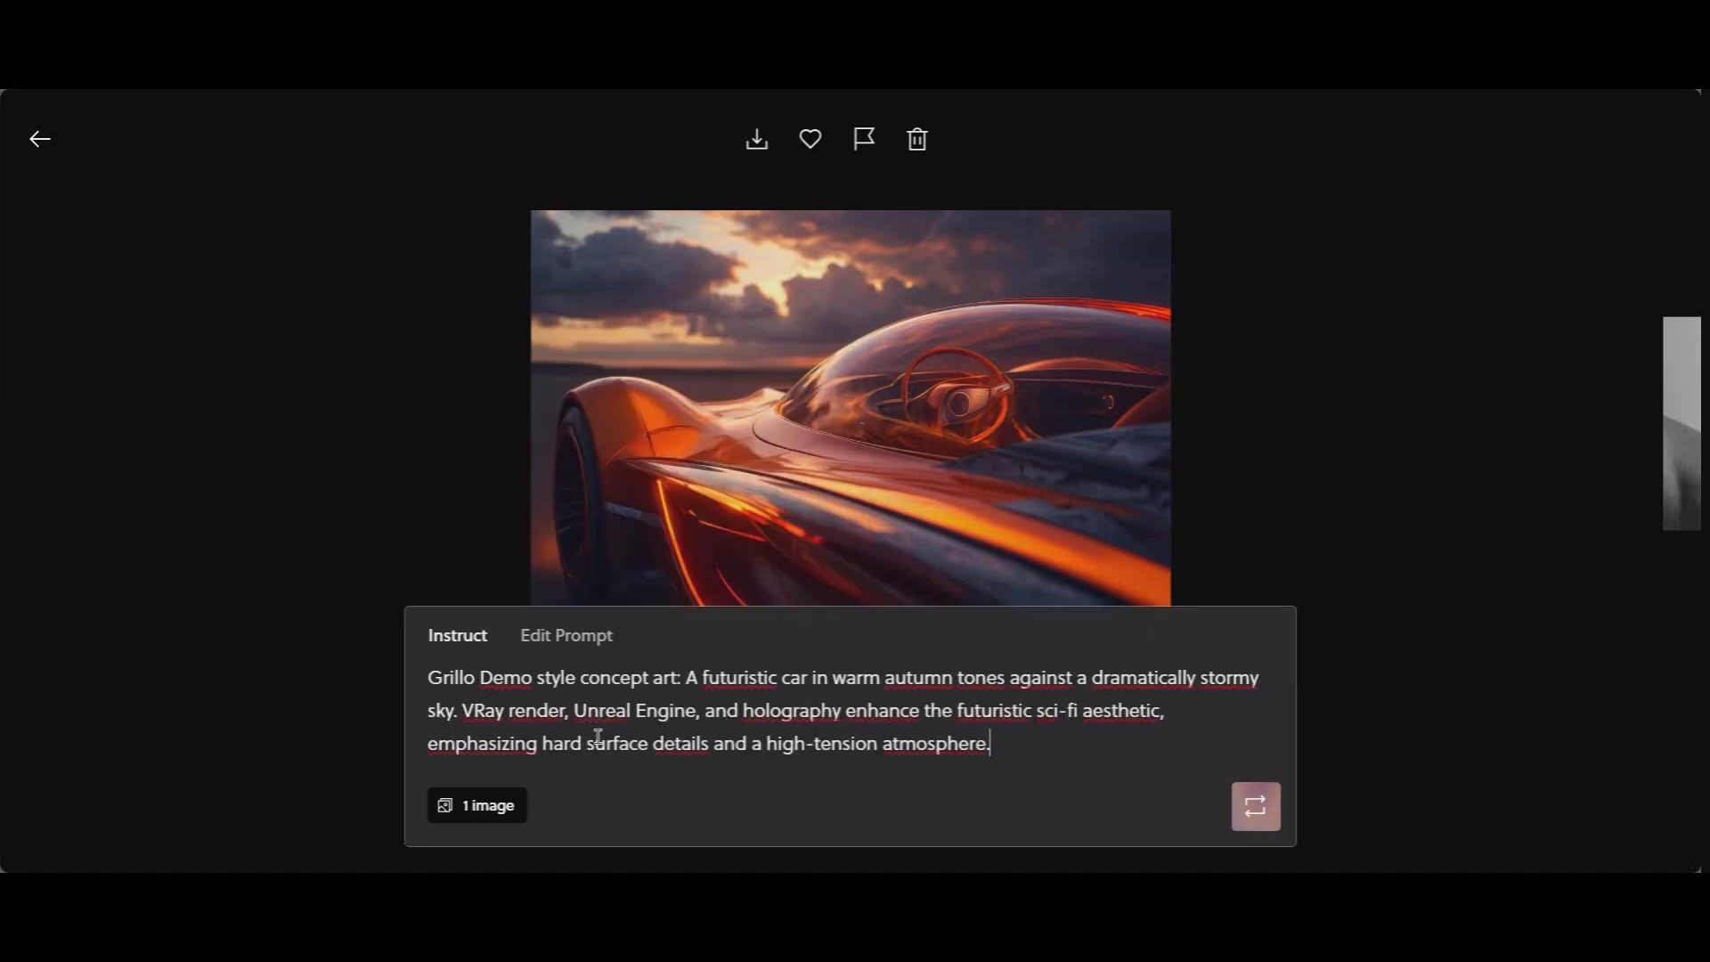
pyautogui.moveTo(442, 746); pyautogui.dragTo(1231, 781)
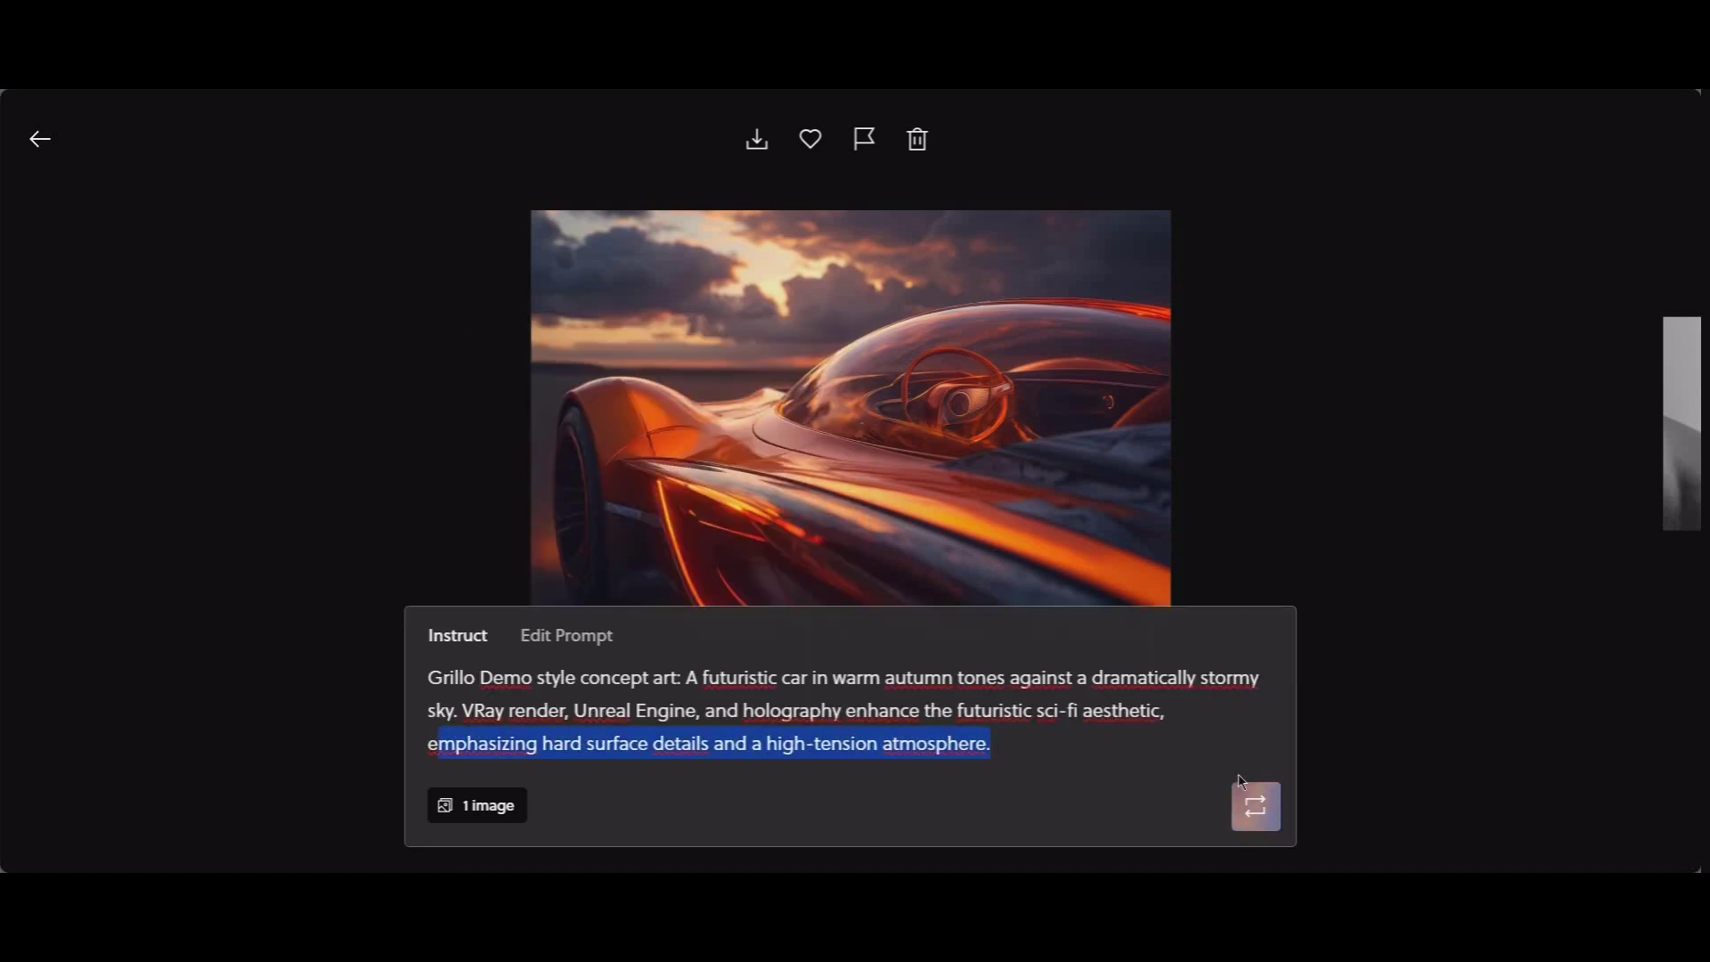
pyautogui.press('BackSpace')
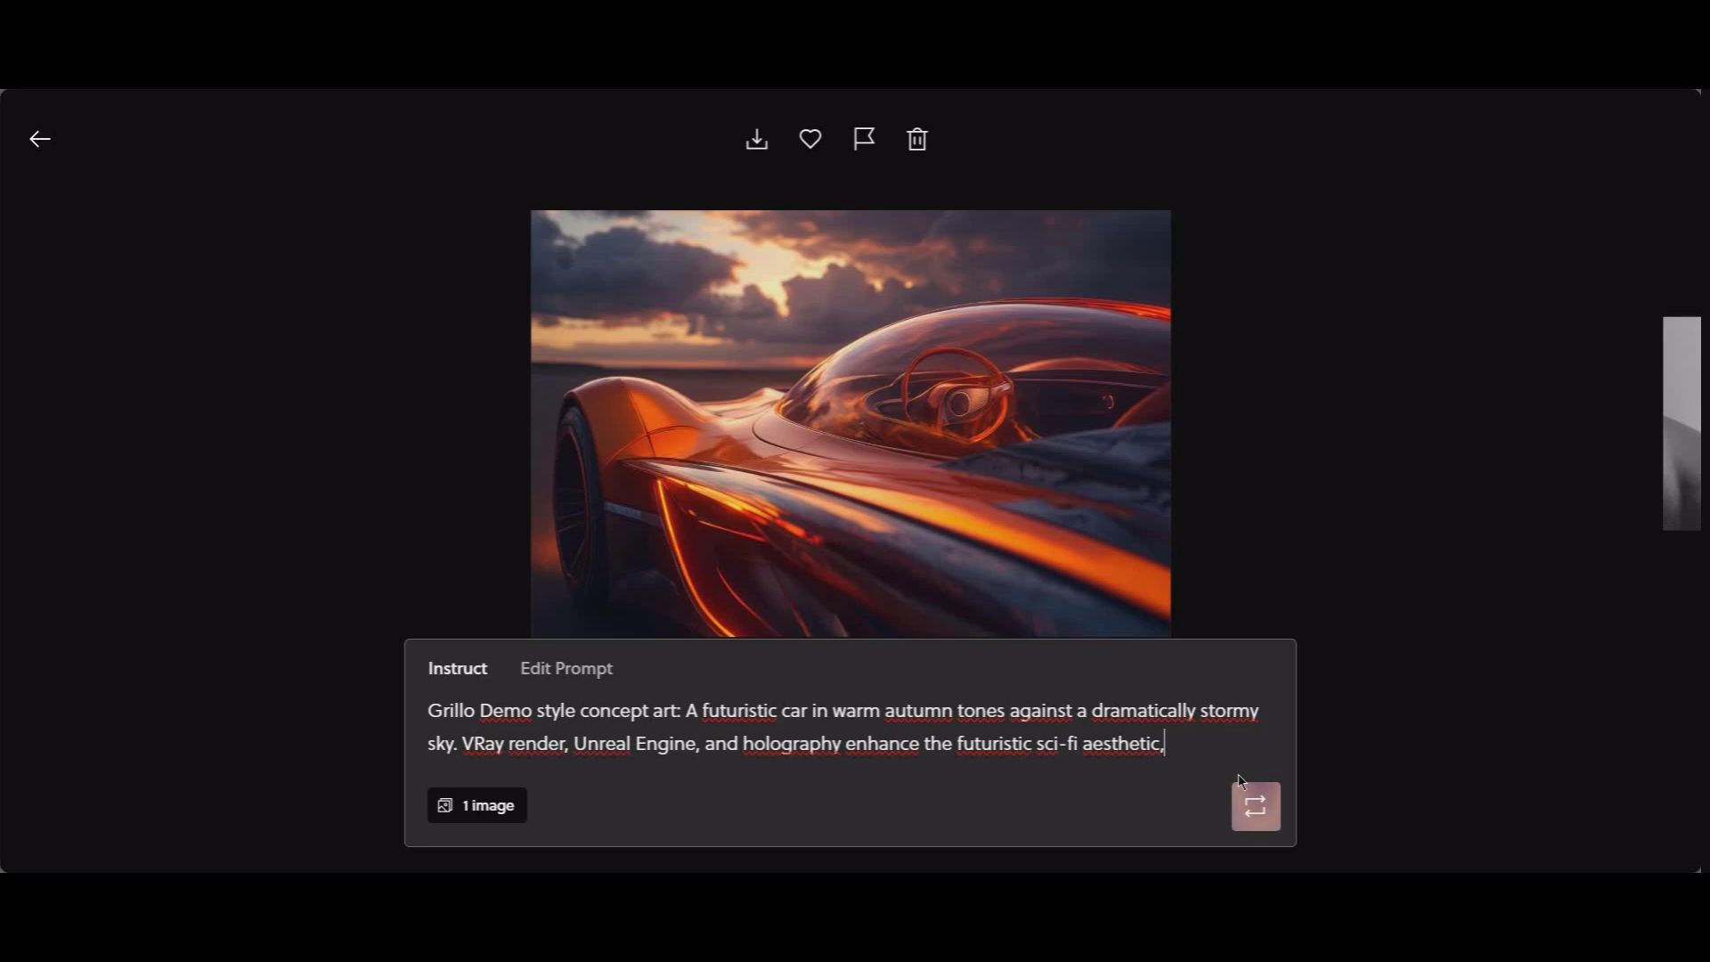
pyautogui.click(1243, 783)
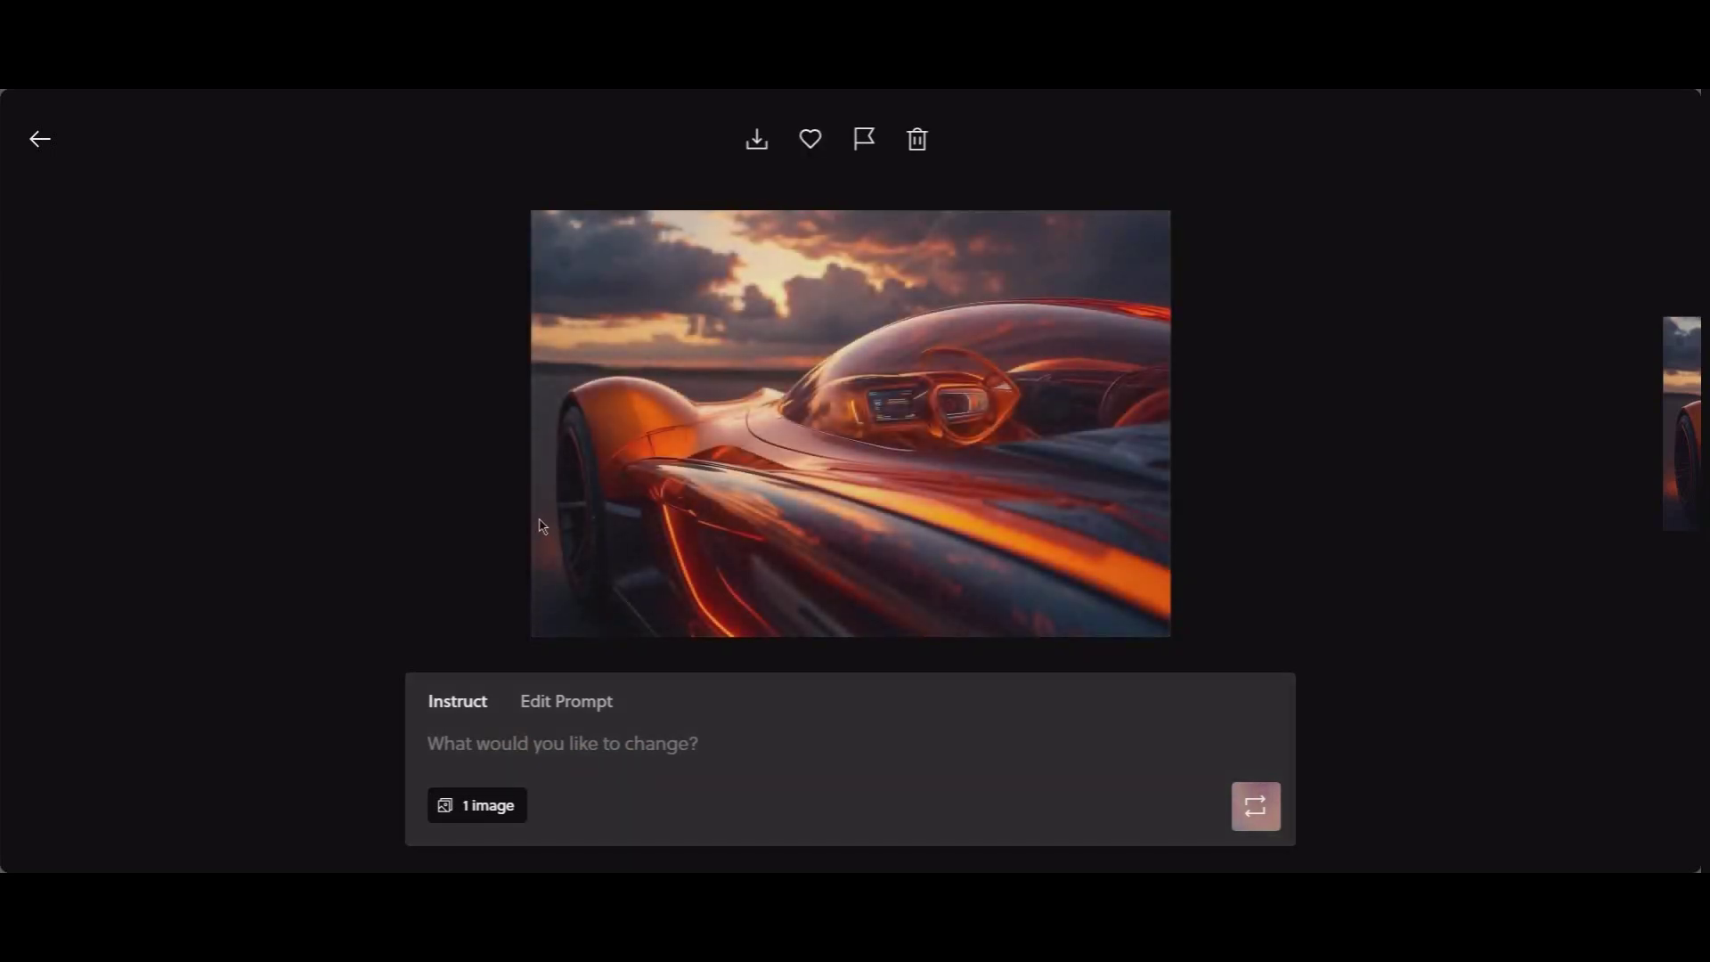
pyautogui.click(1679, 406)
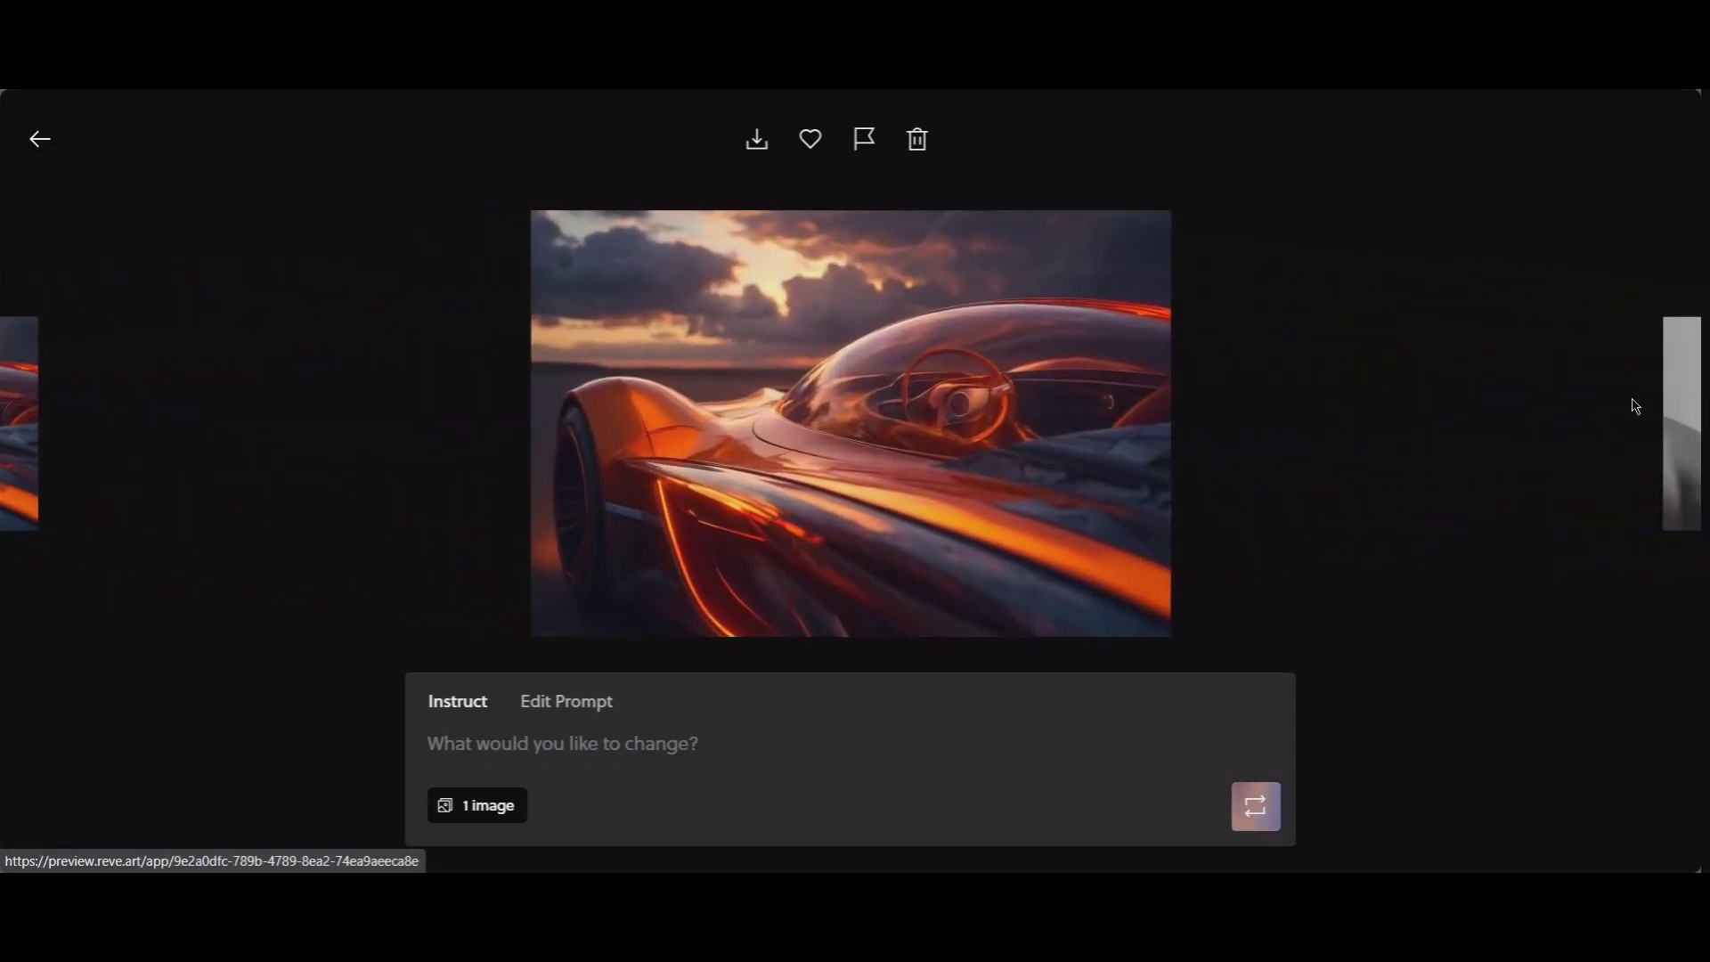
pyautogui.click(38, 147)
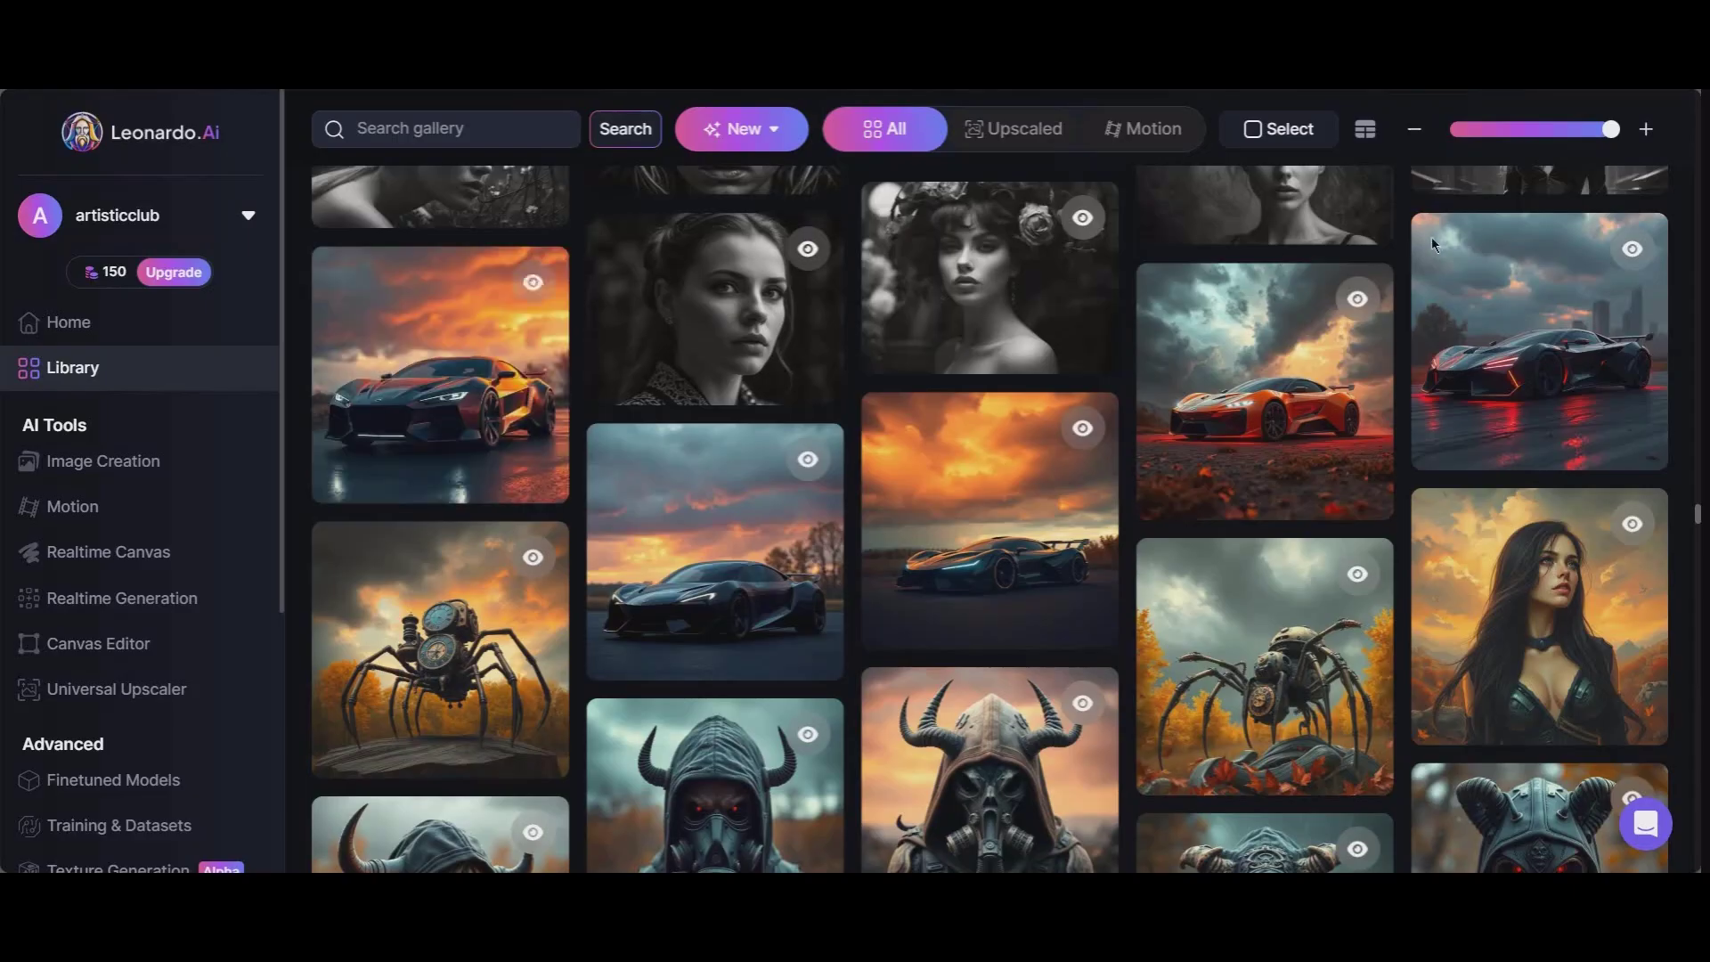
# In the Leonardo.Ai library, open the dark futuristic car parked under a blue and pink cloudy sky and copy its prompt
pyautogui.press('Escape')
pyautogui.scroll(-1, 902, 503)
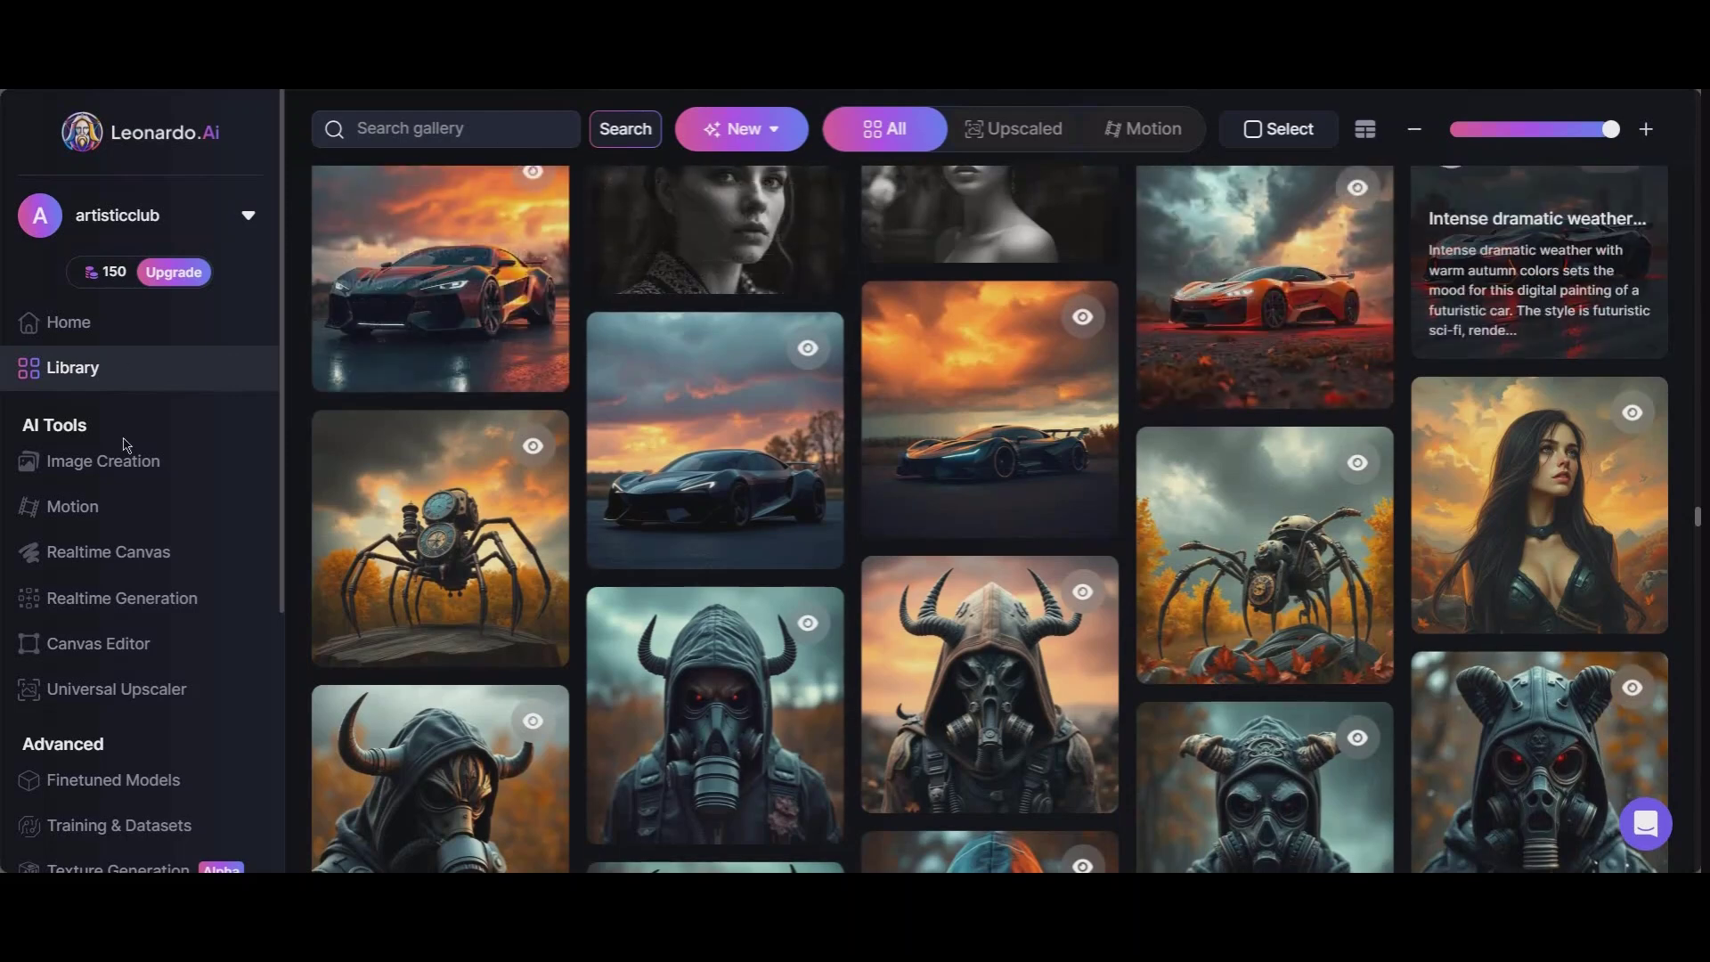
pyautogui.click(715, 410)
pyautogui.click(1001, 291)
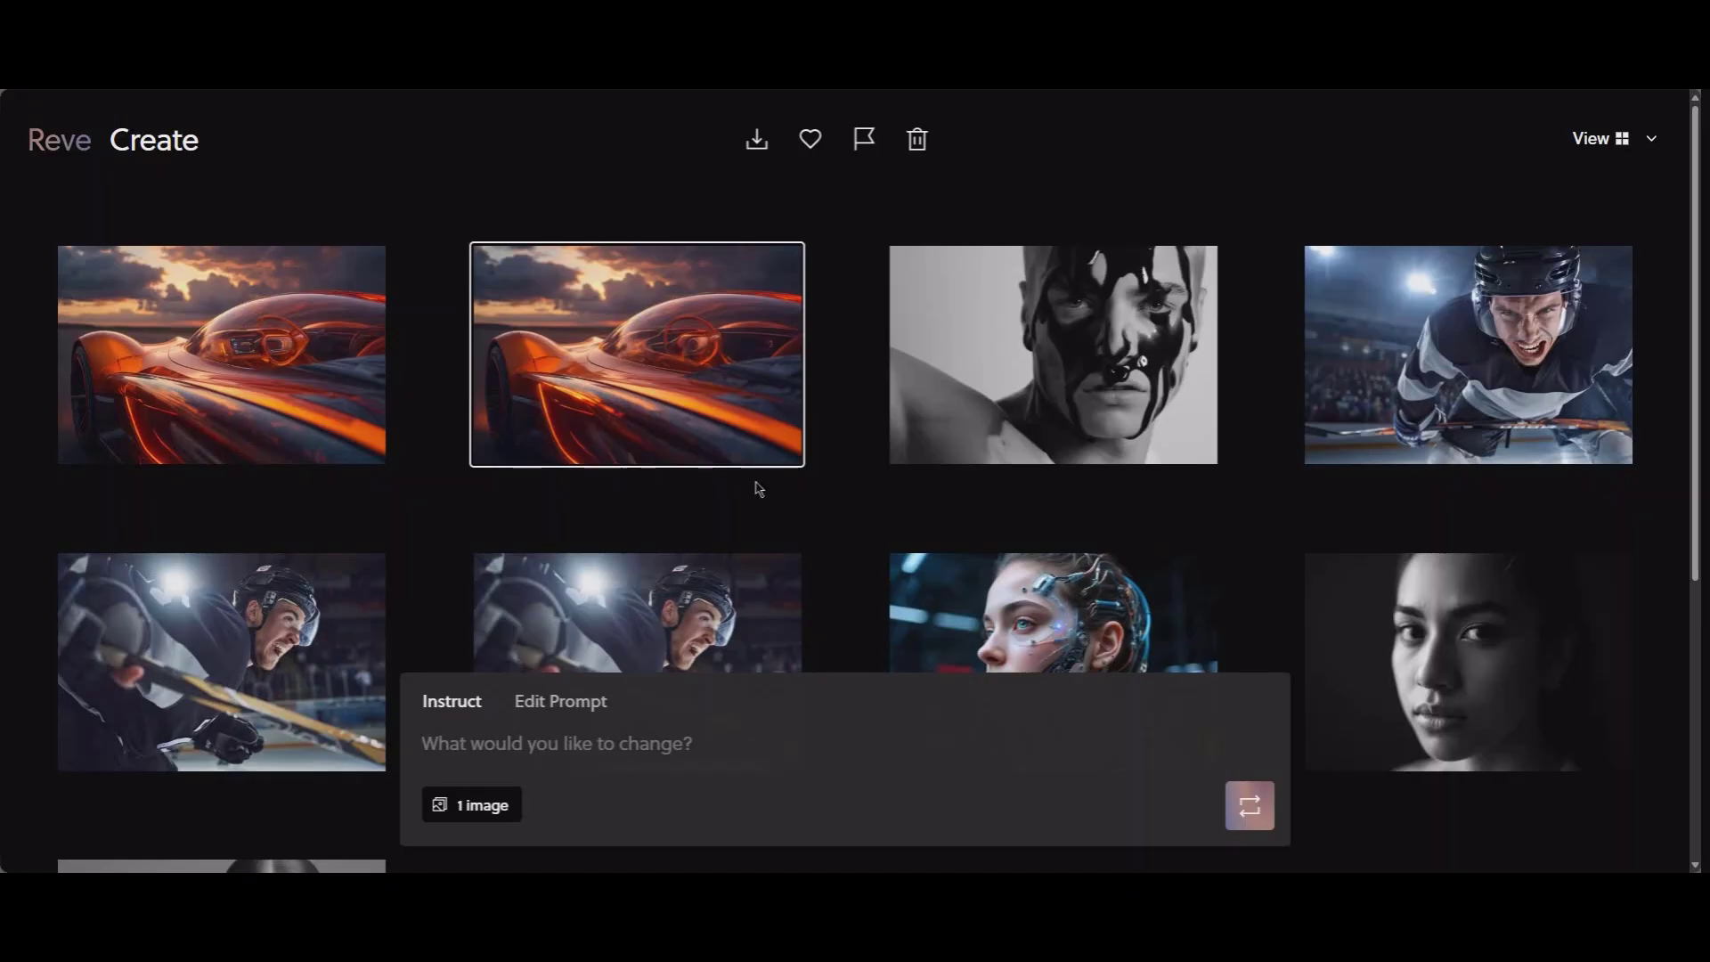
# In Reve, generate one image using the copied "Intense dramatic weather with warm autumn colors" prompt as an instruction on the selected orange car
pyautogui.click(537, 744)
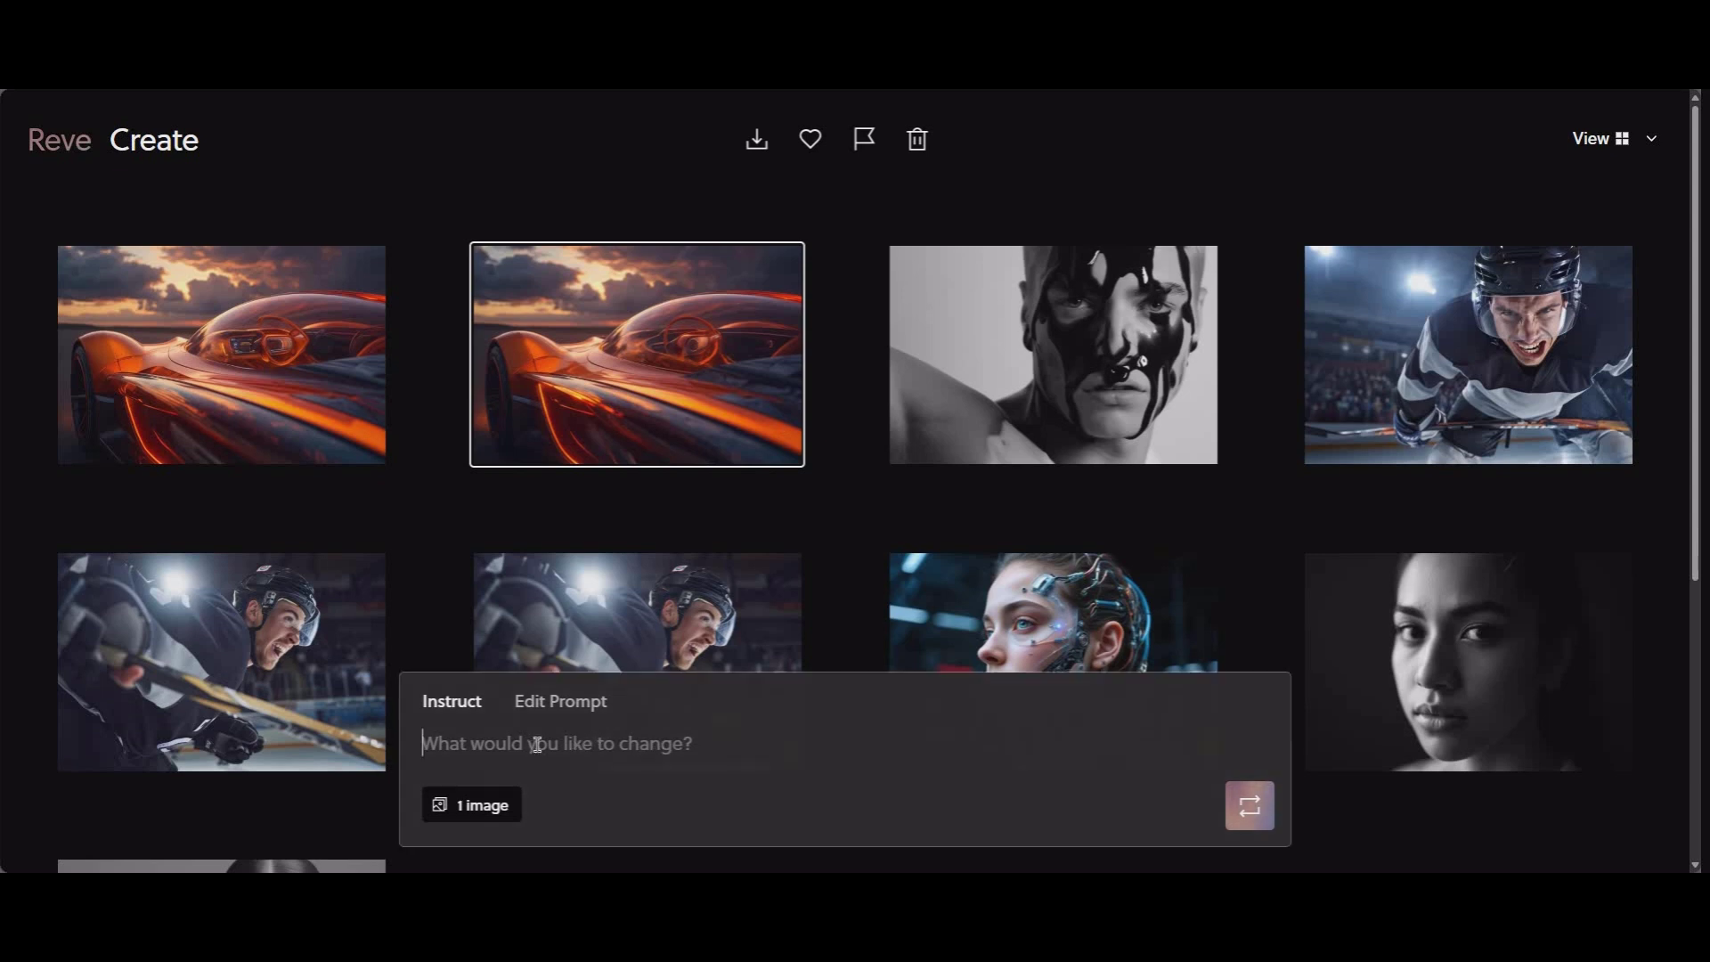
pyautogui.rightClick(474, 739)
pyautogui.click(535, 523)
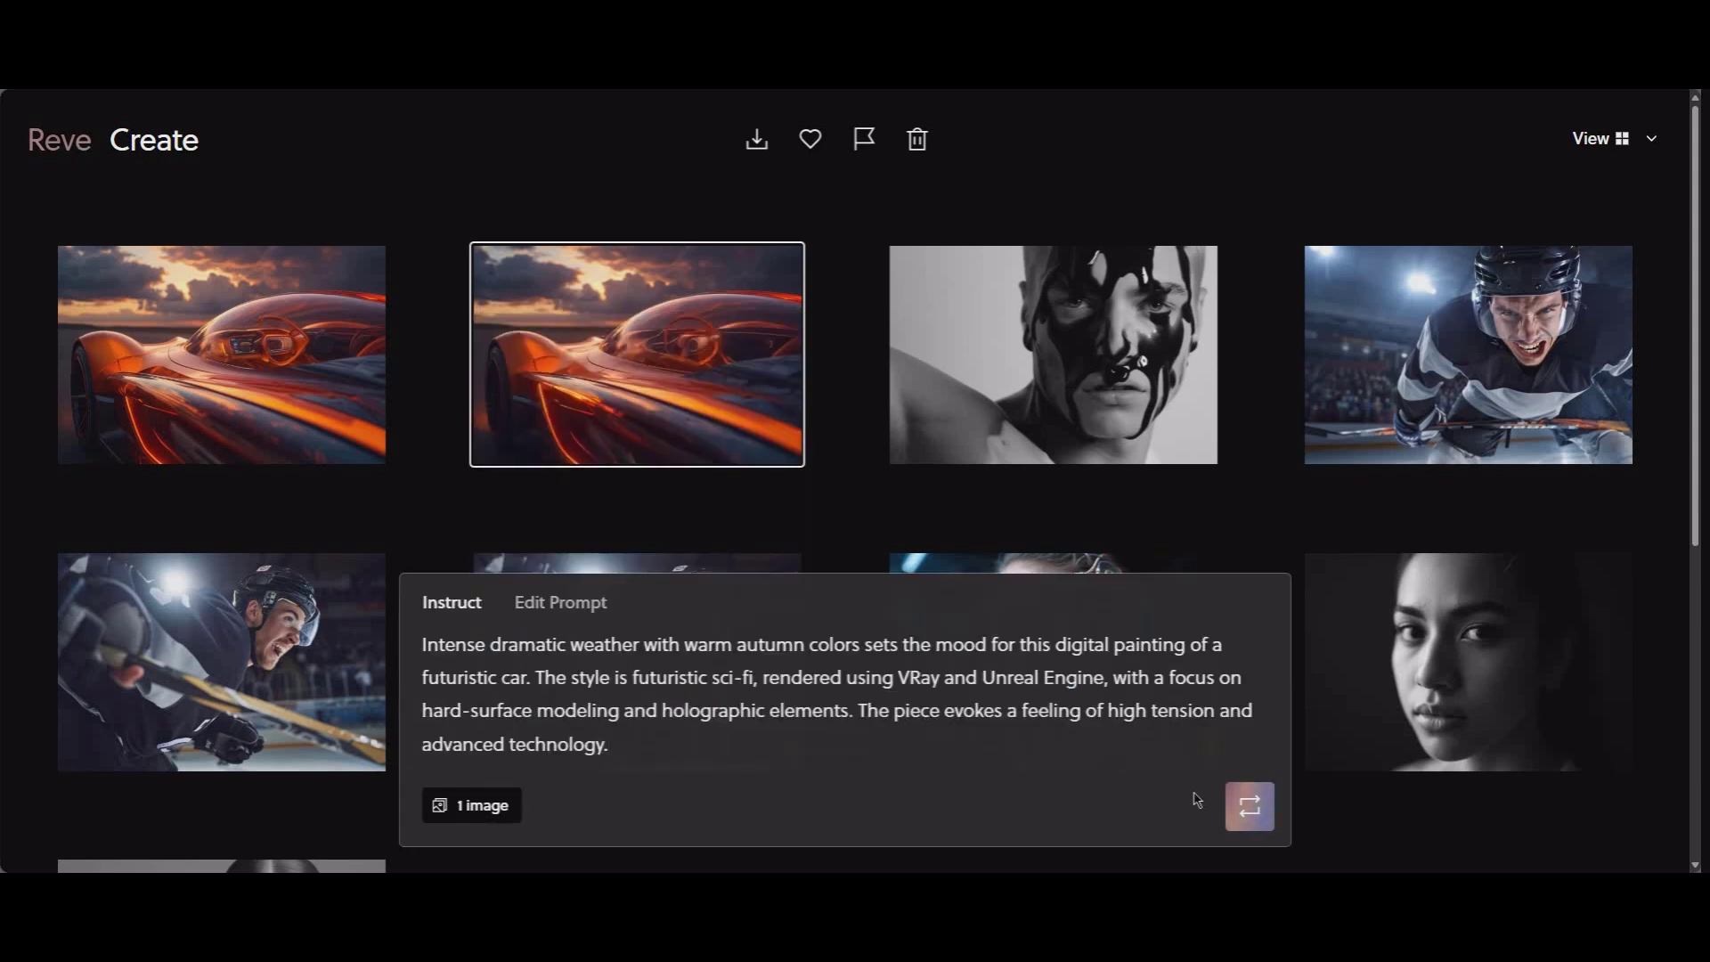
pyautogui.click(1246, 808)
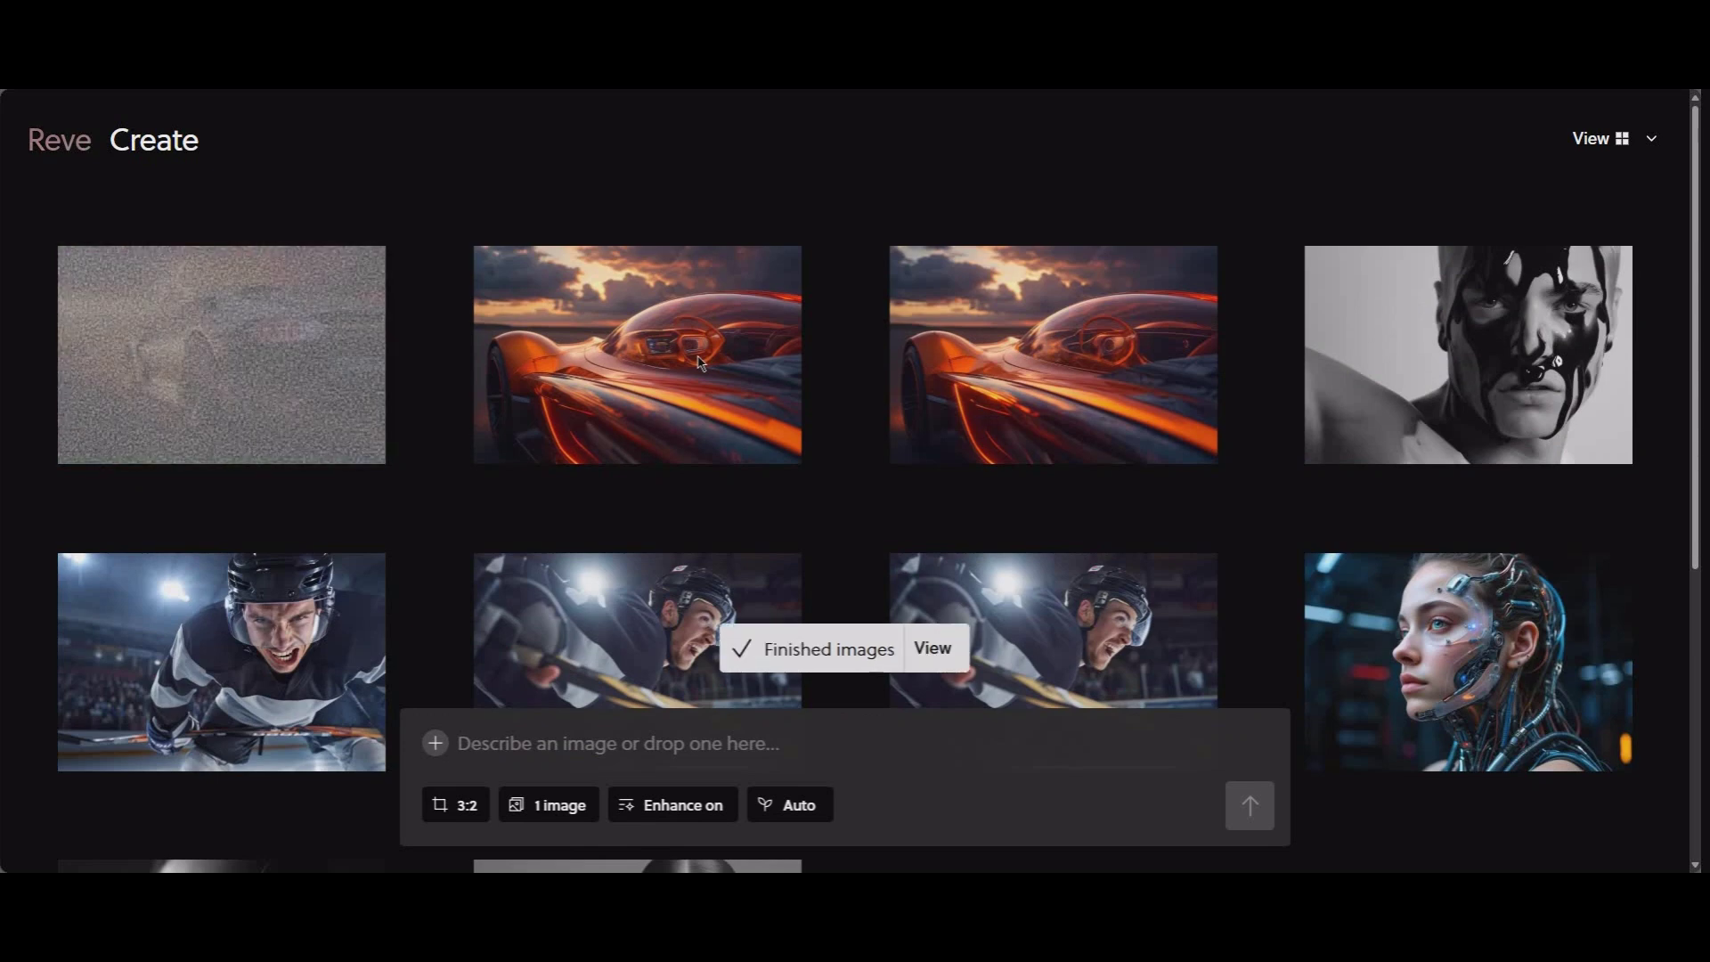
# View the newly generated futuristic car image enlarged, and return to look over the gallery of created images
pyautogui.click(239, 340)
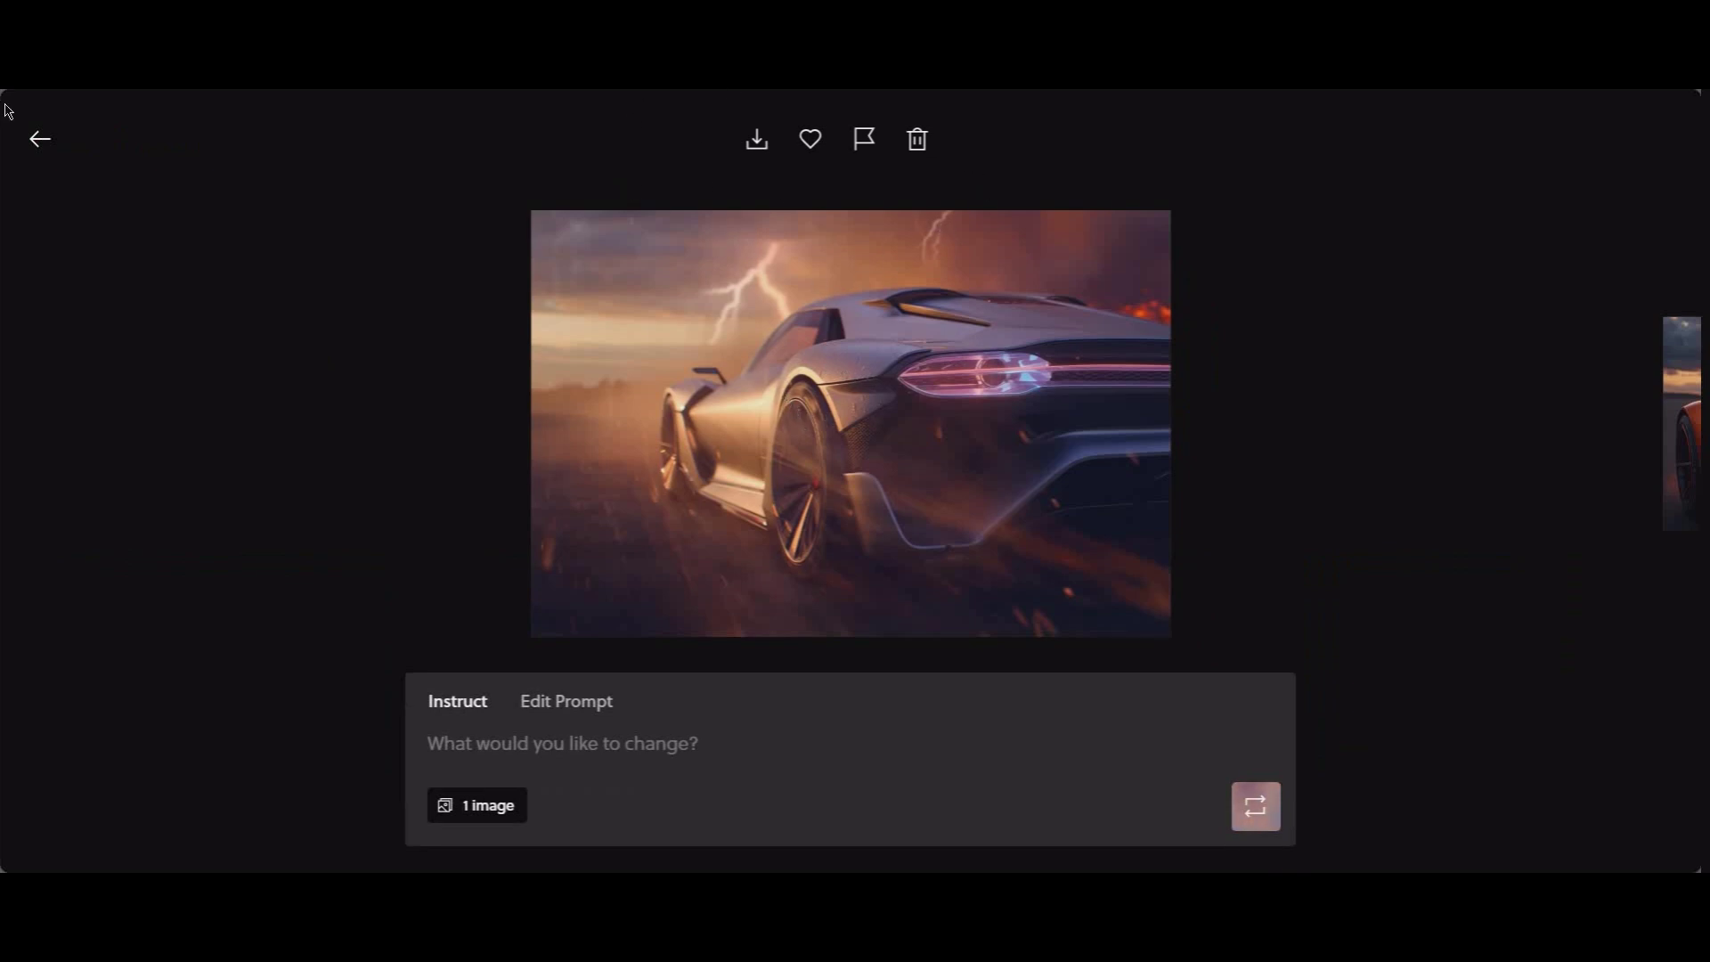
pyautogui.click(37, 138)
pyautogui.scroll(-4, 580, 402)
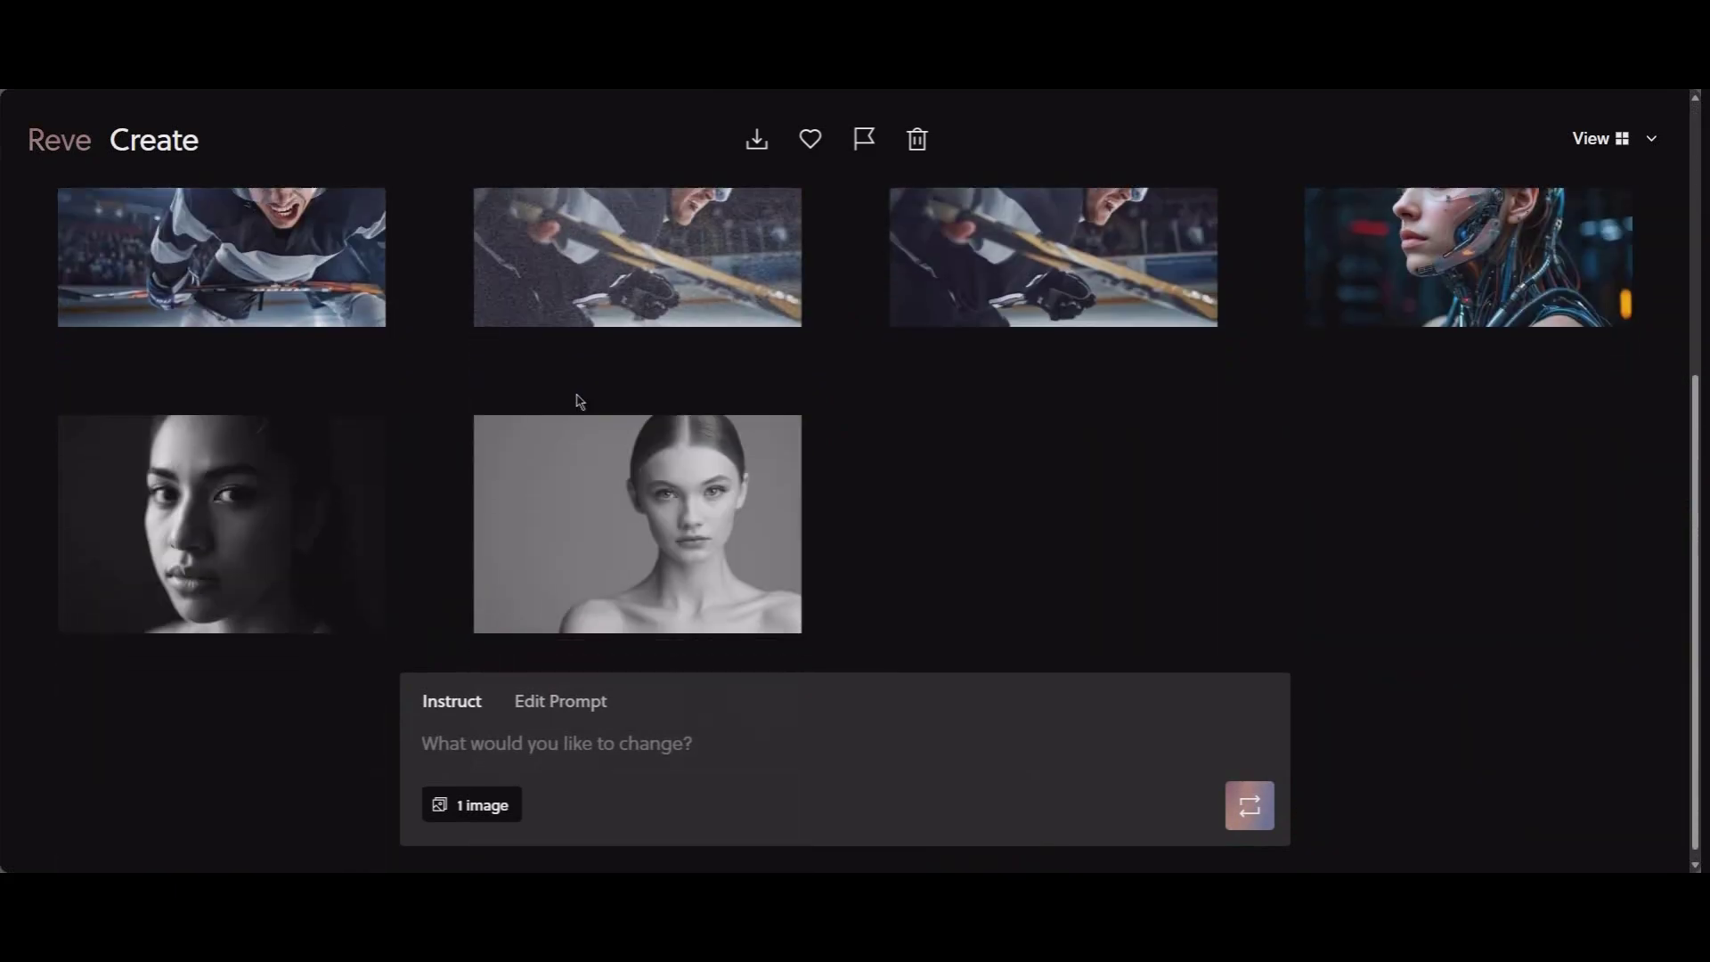
pyautogui.scroll(5, 607, 543)
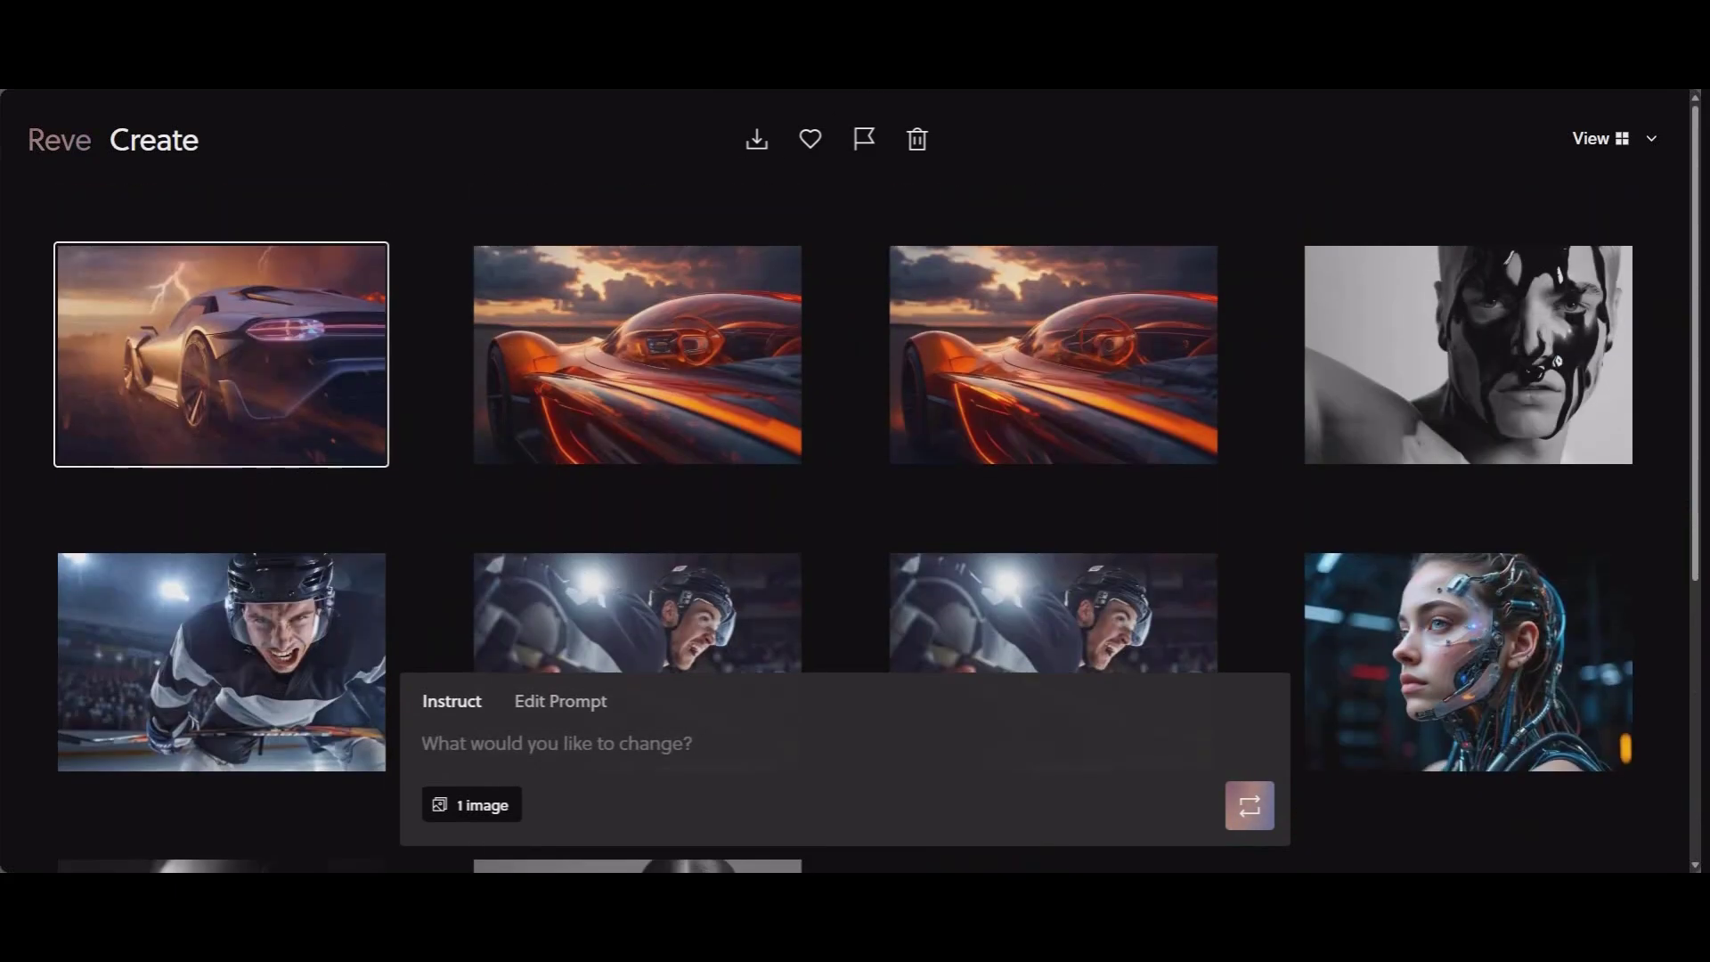
# In the Leonardo.Ai library, find the black and white portrait of a rugged man holding a cigarette and copy its prompt
pyautogui.click(481, 11)
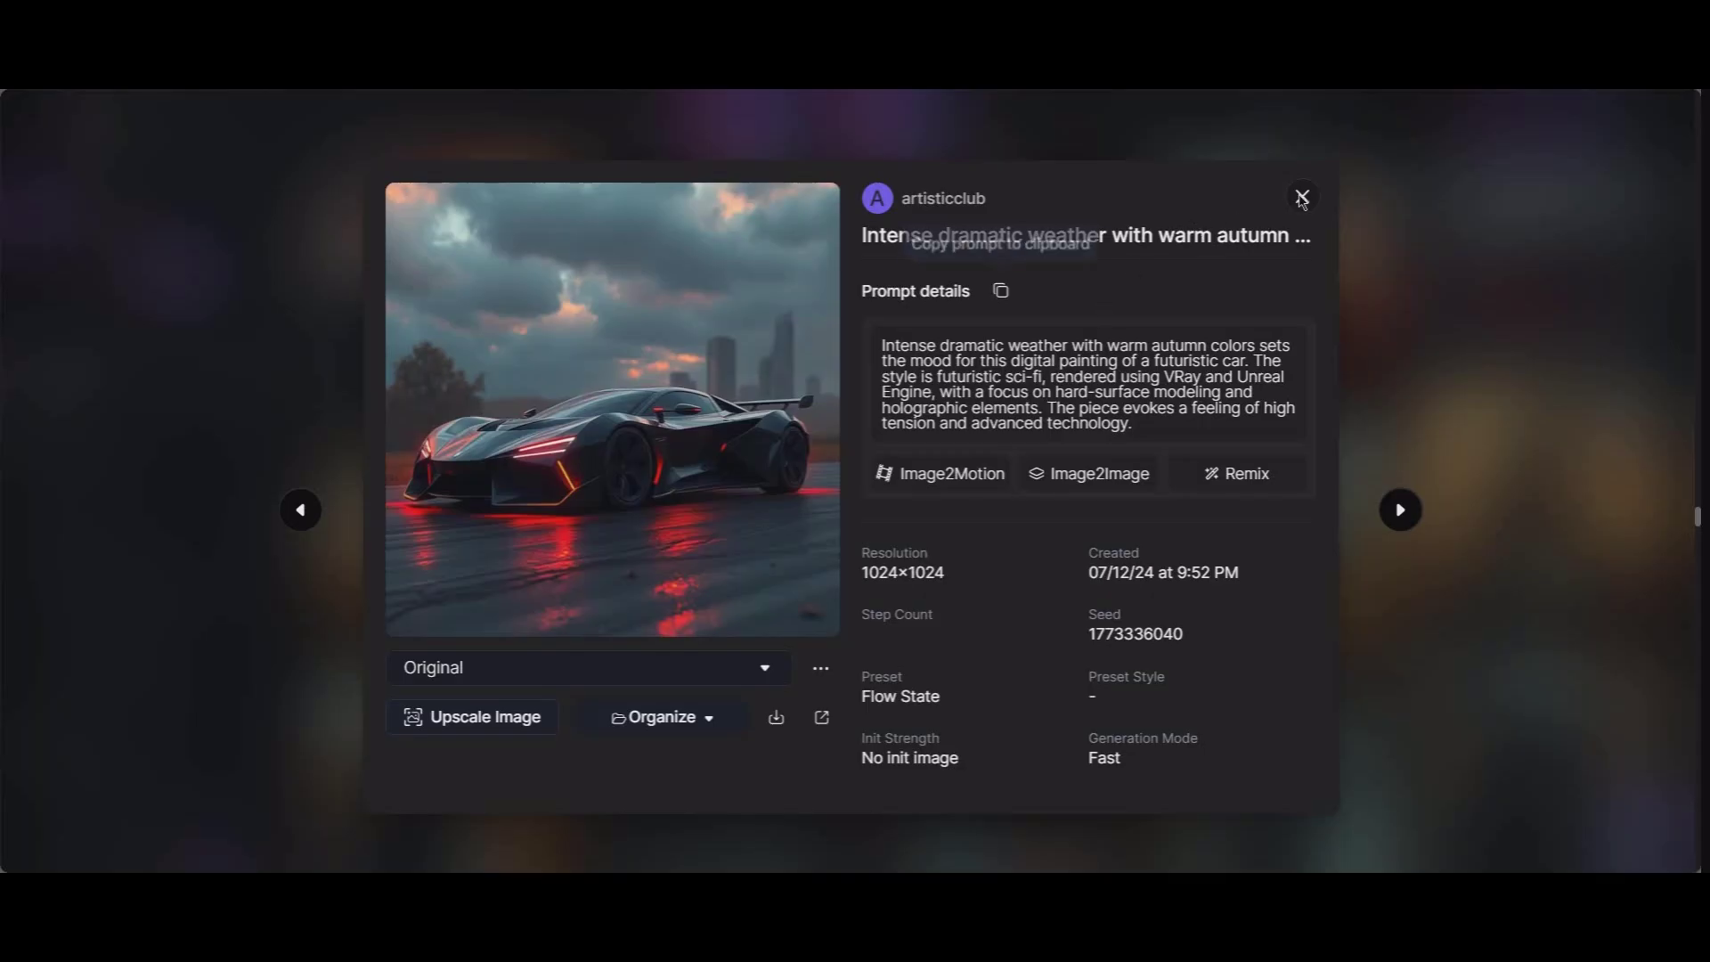
pyautogui.press('Escape')
pyautogui.scroll(-5, 793, 408)
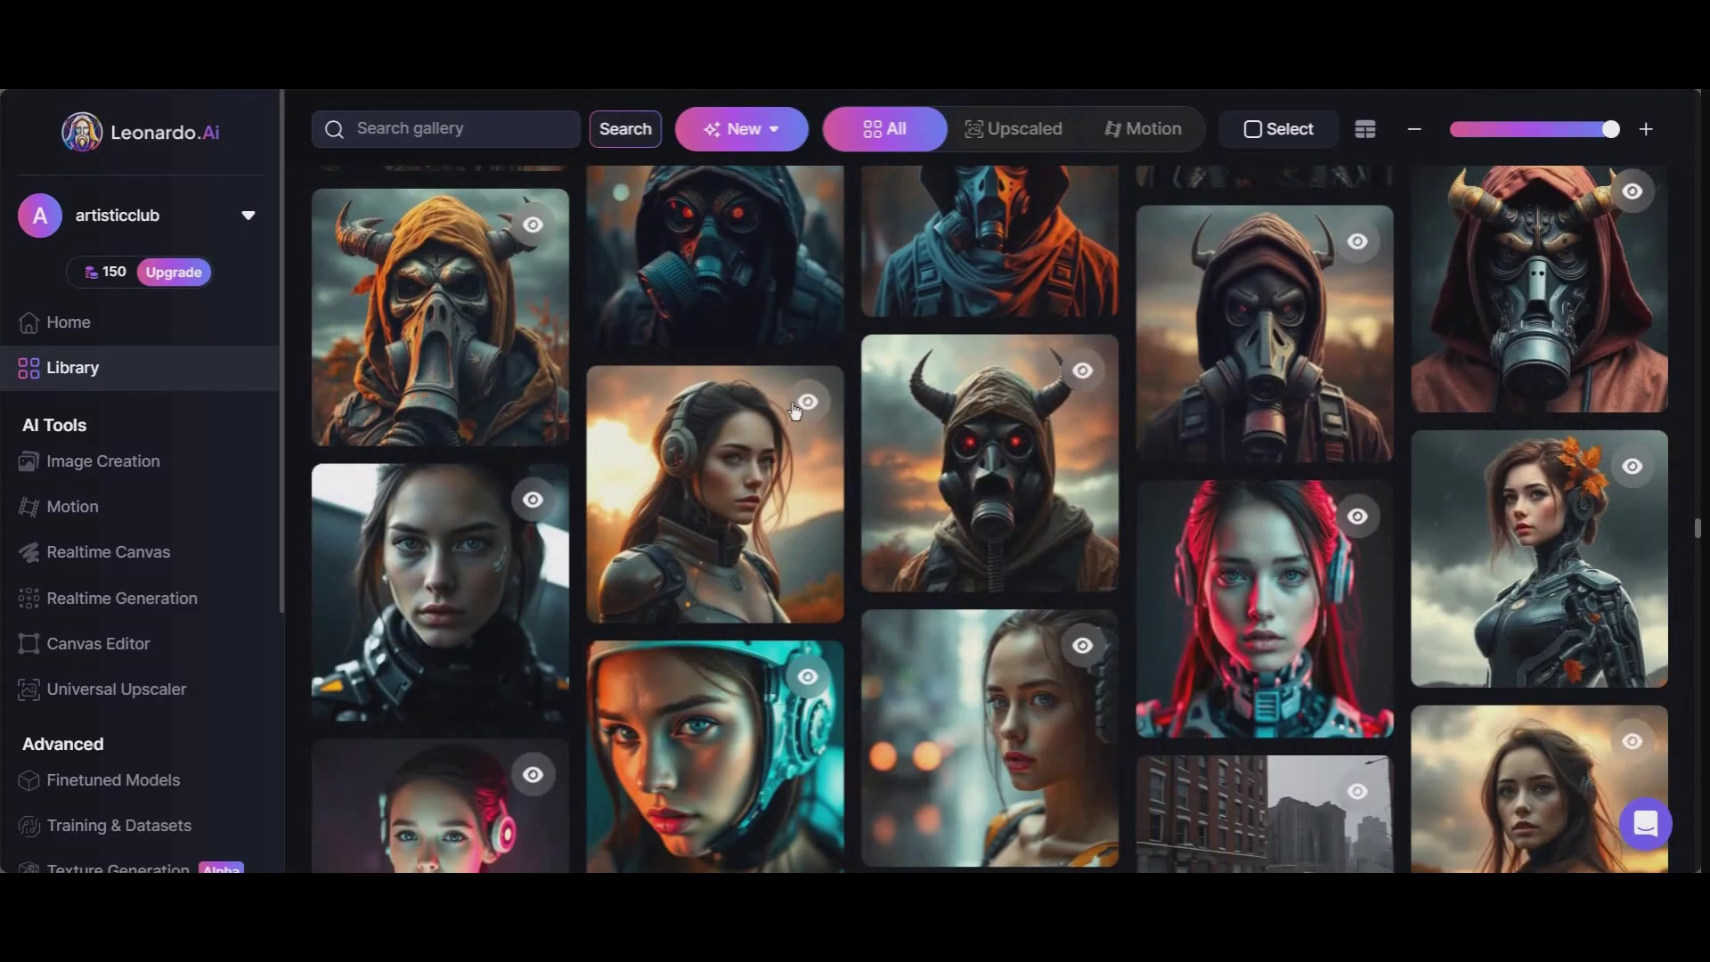
pyautogui.scroll(-20, 795, 410)
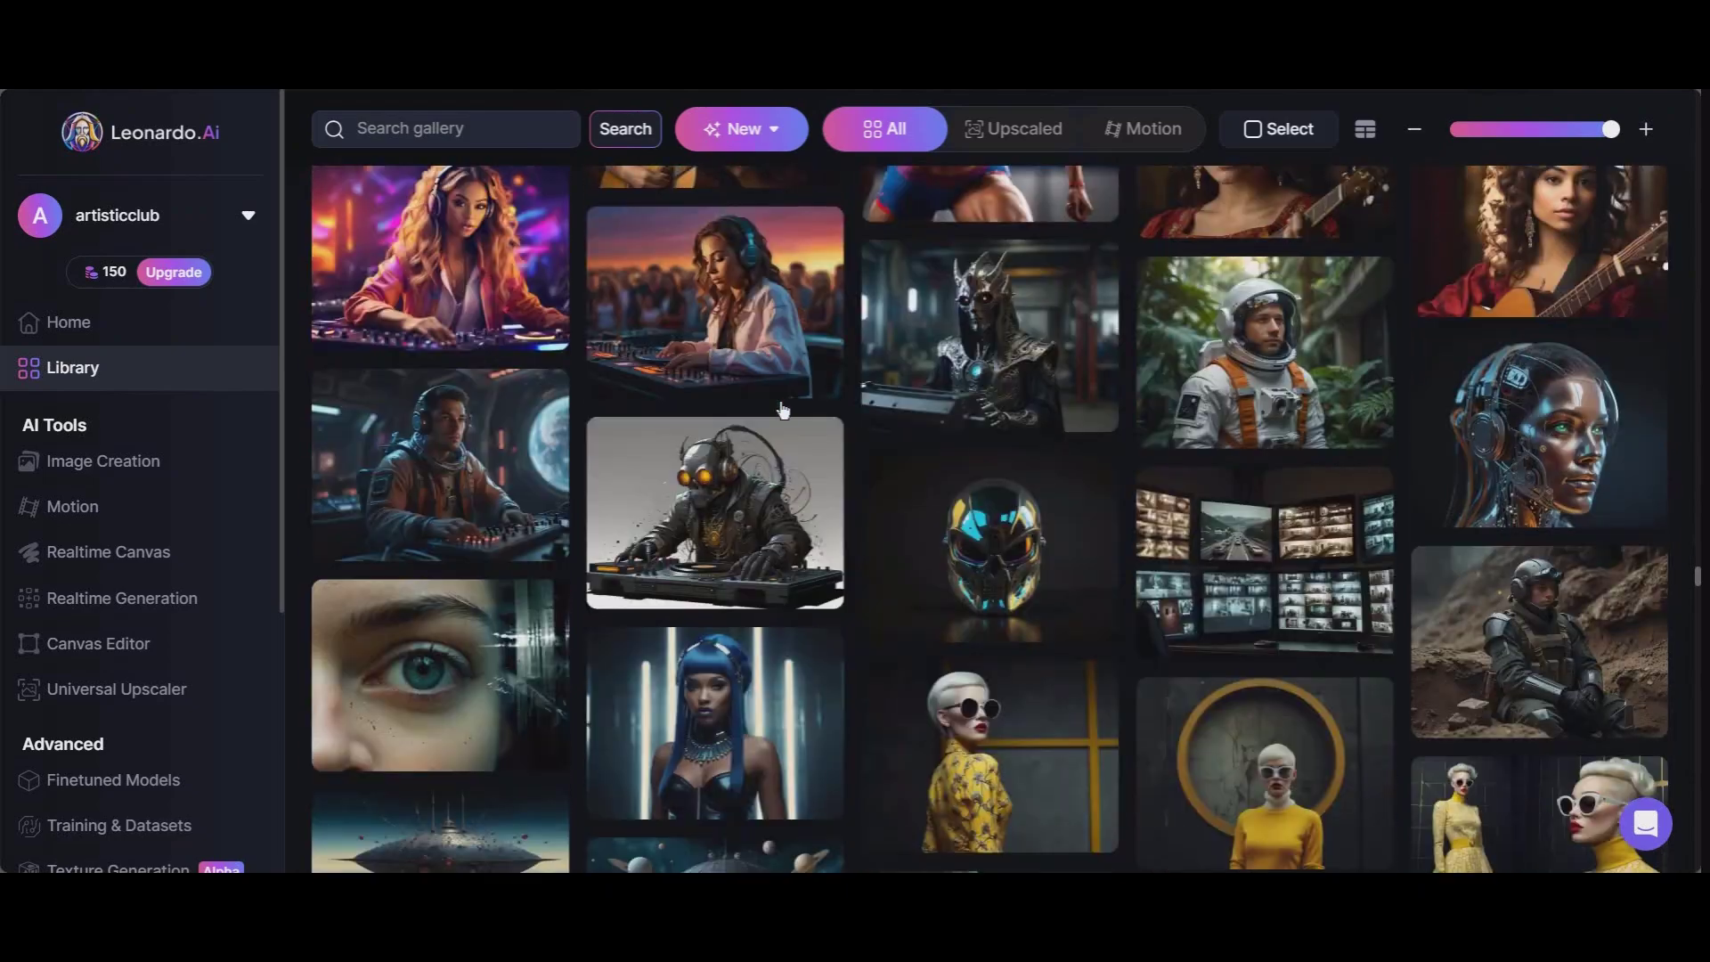
pyautogui.scroll(-20, 783, 410)
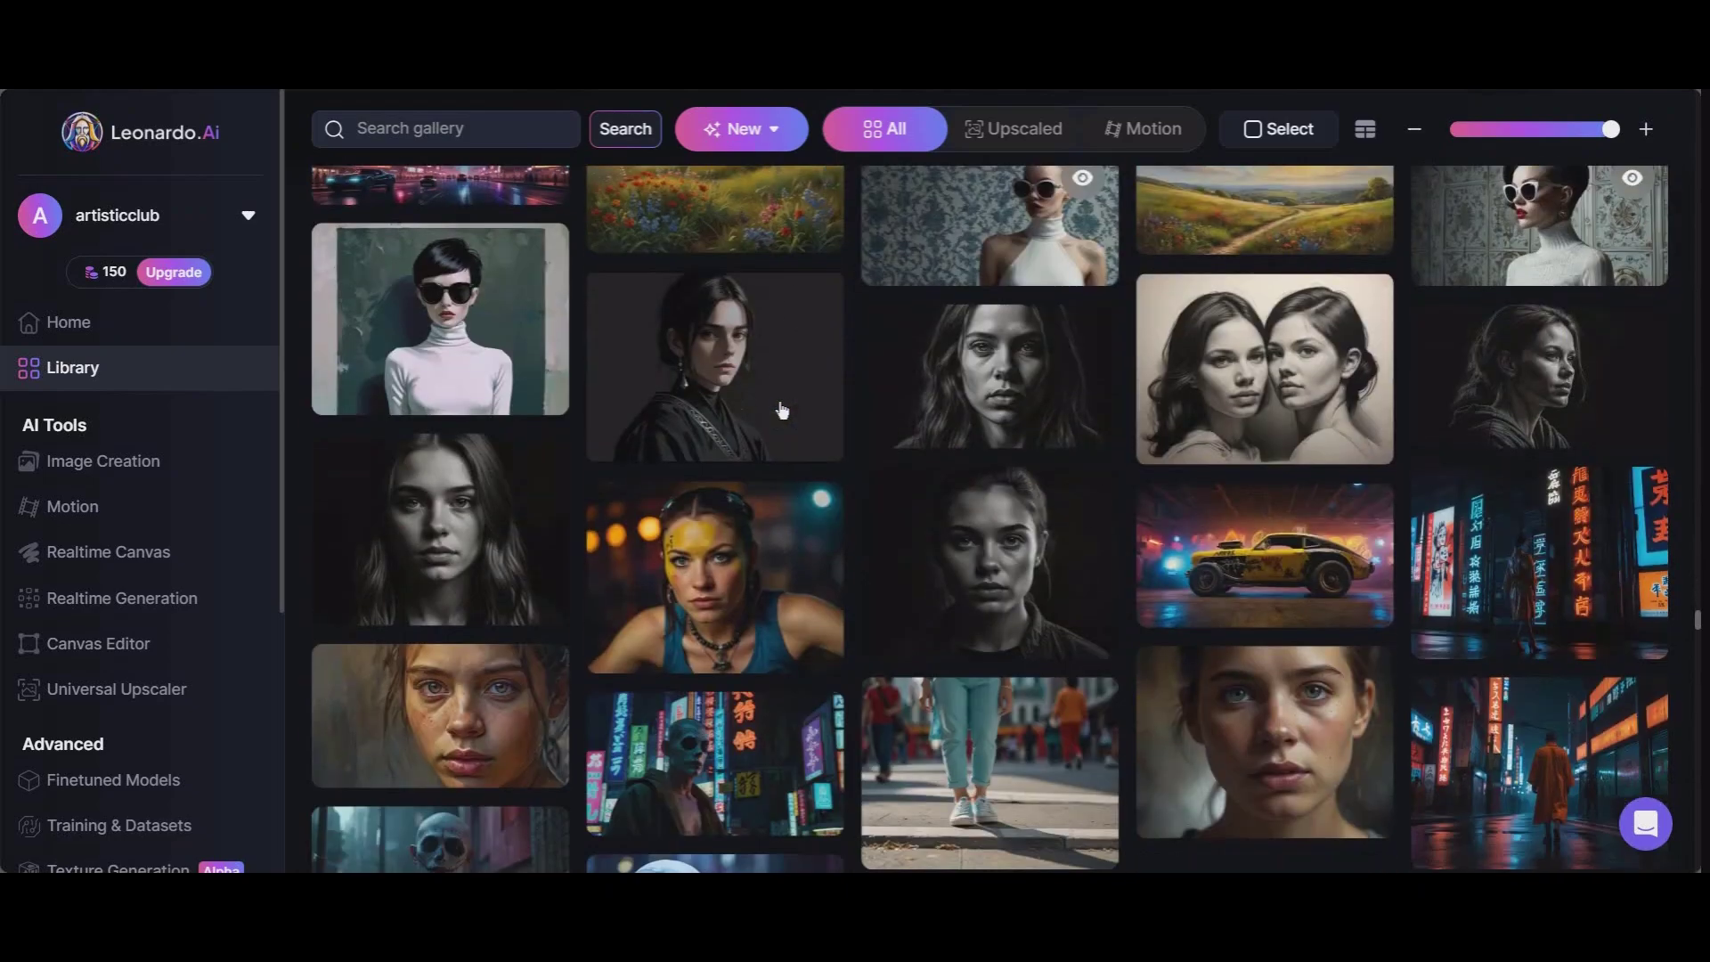
pyautogui.scroll(-10, 782, 409)
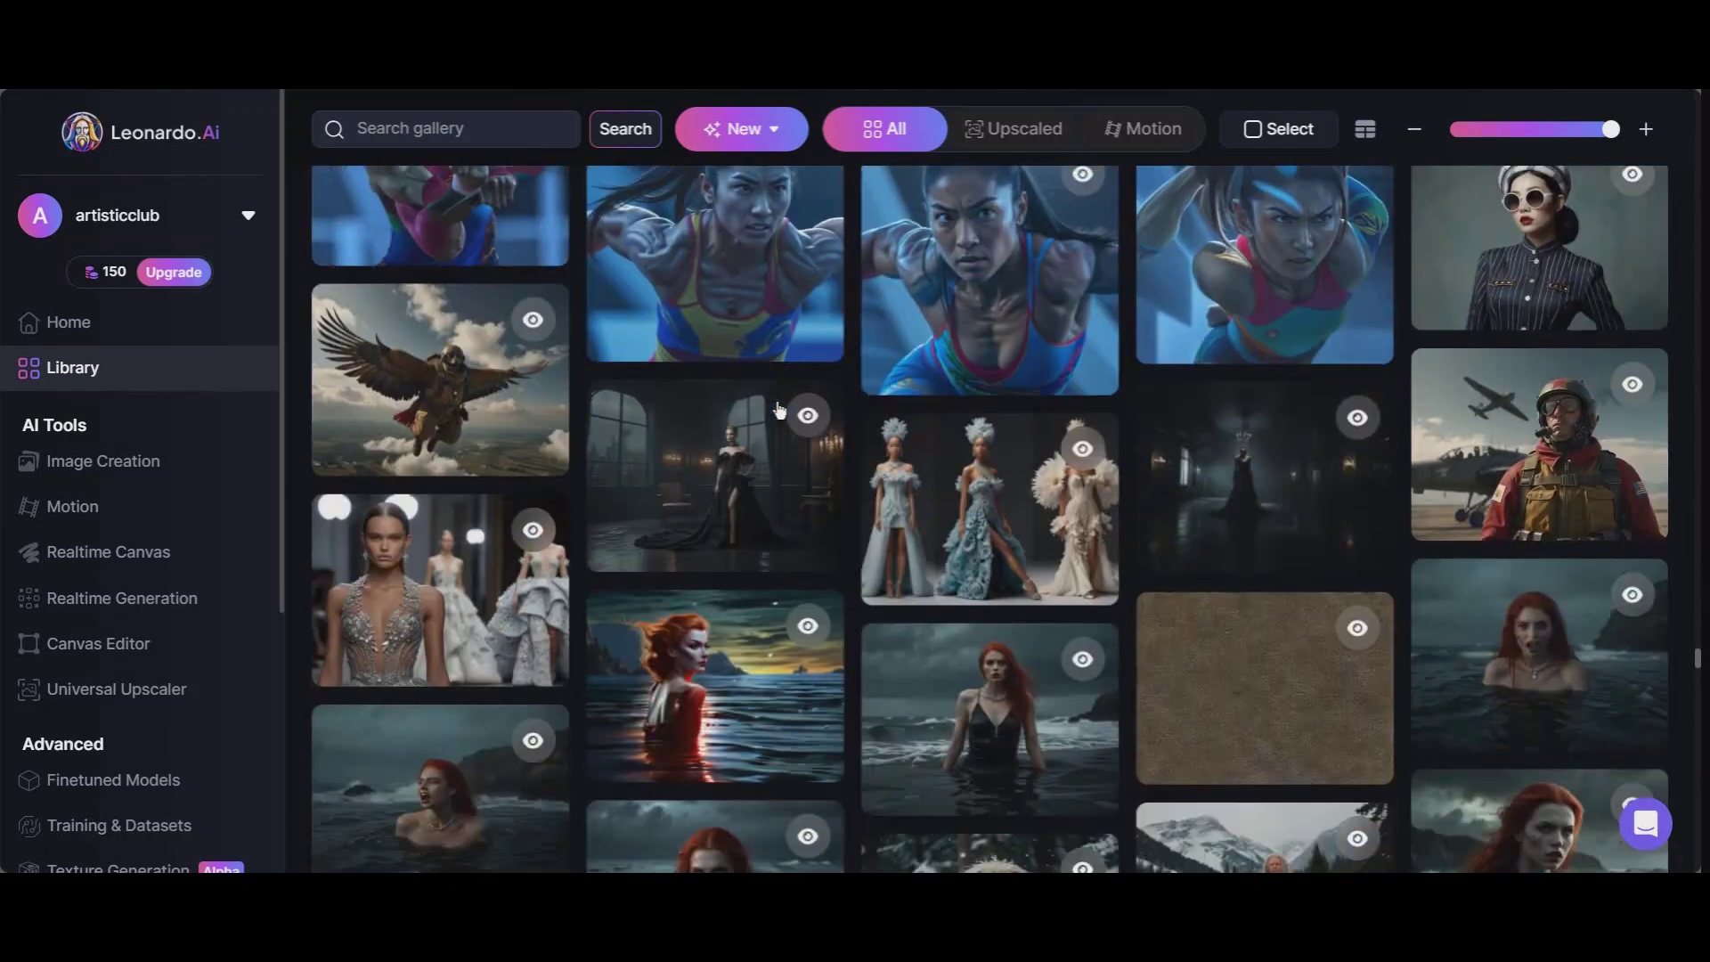
pyautogui.scroll(-20, 779, 409)
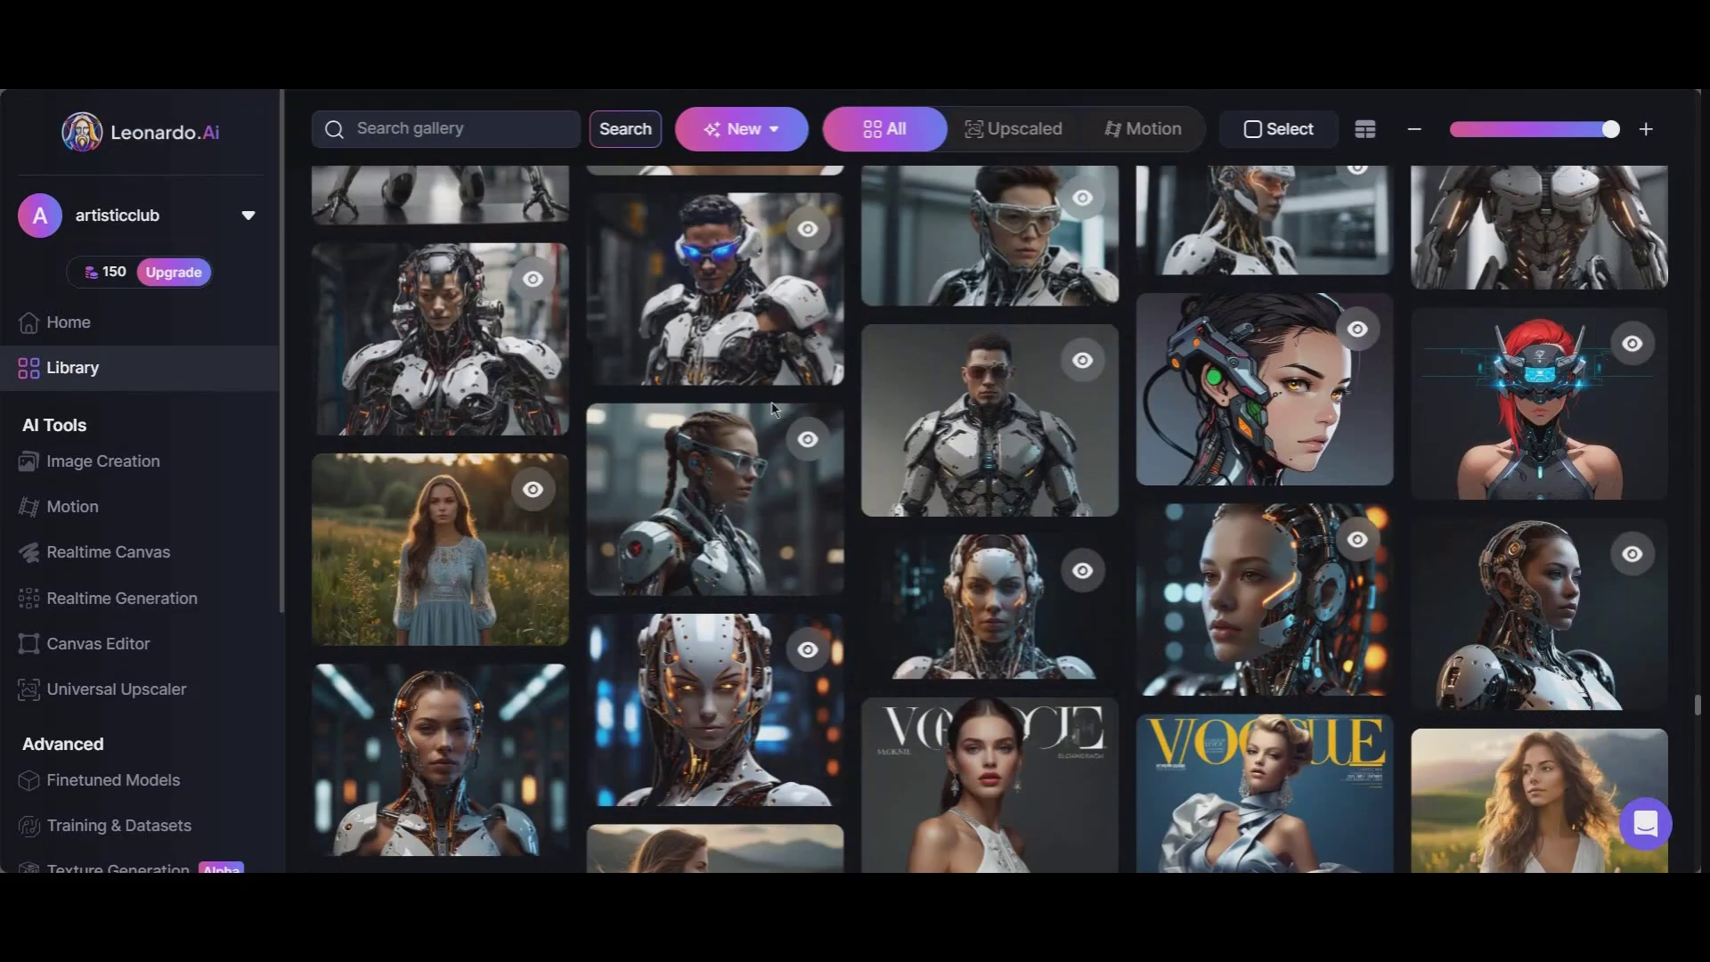
pyautogui.scroll(-20, 773, 410)
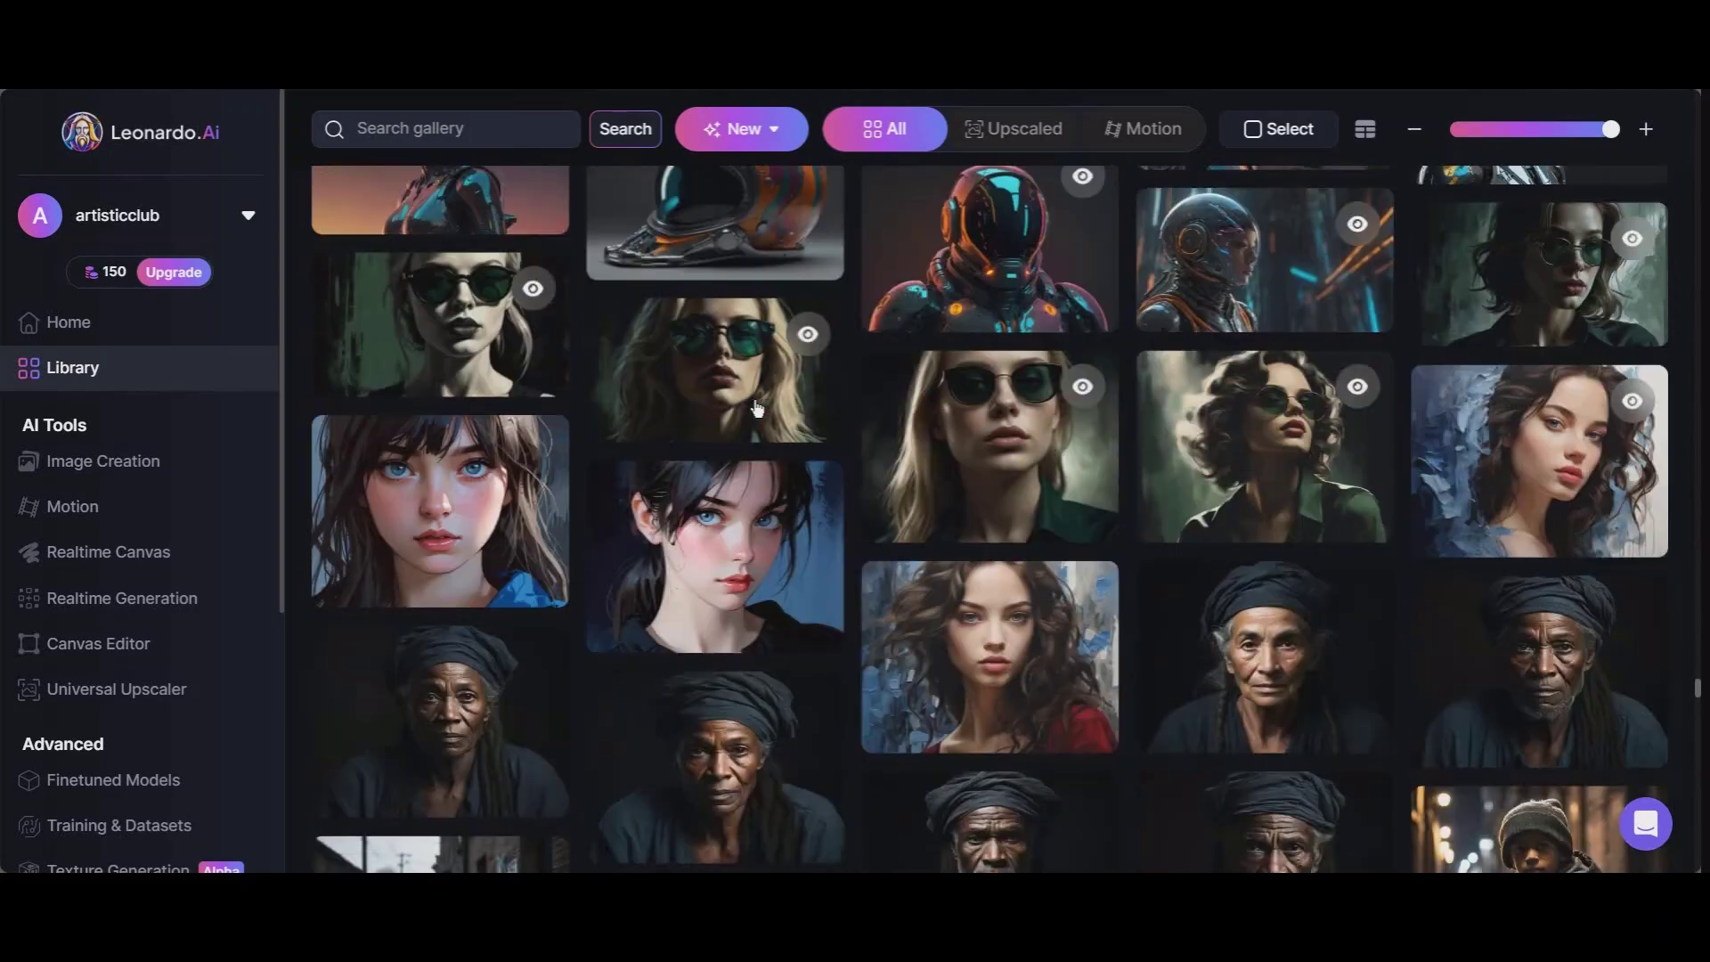
pyautogui.scroll(-20, 755, 401)
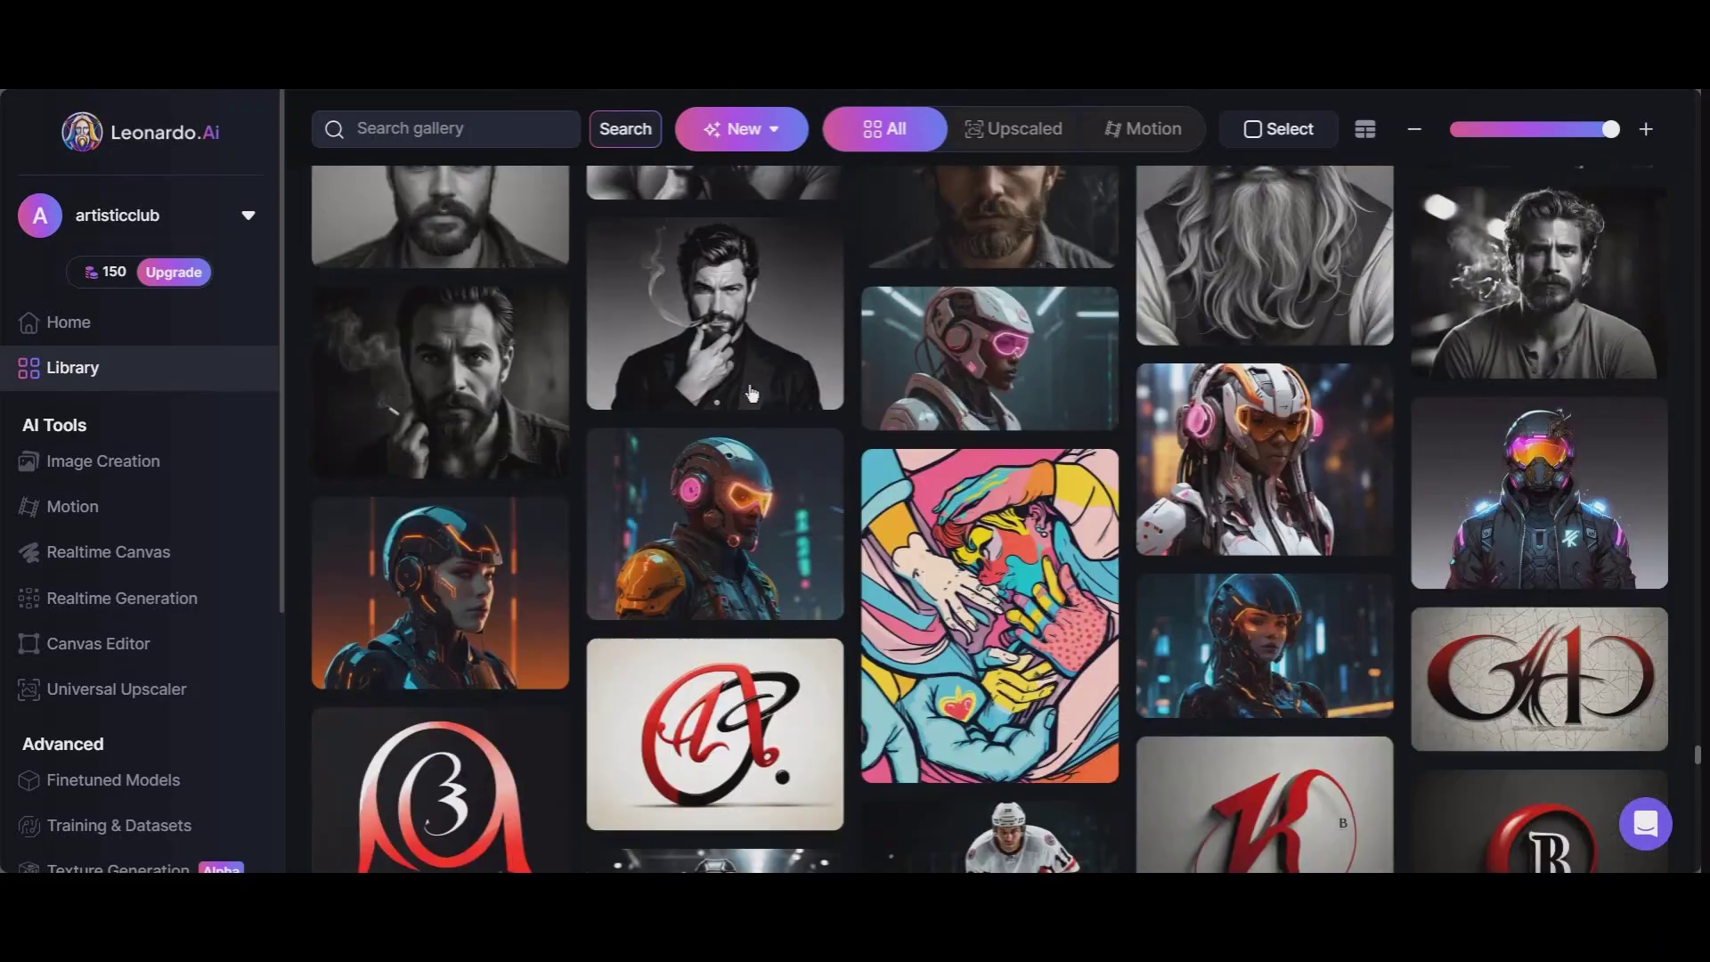
pyautogui.scroll(-15, 751, 393)
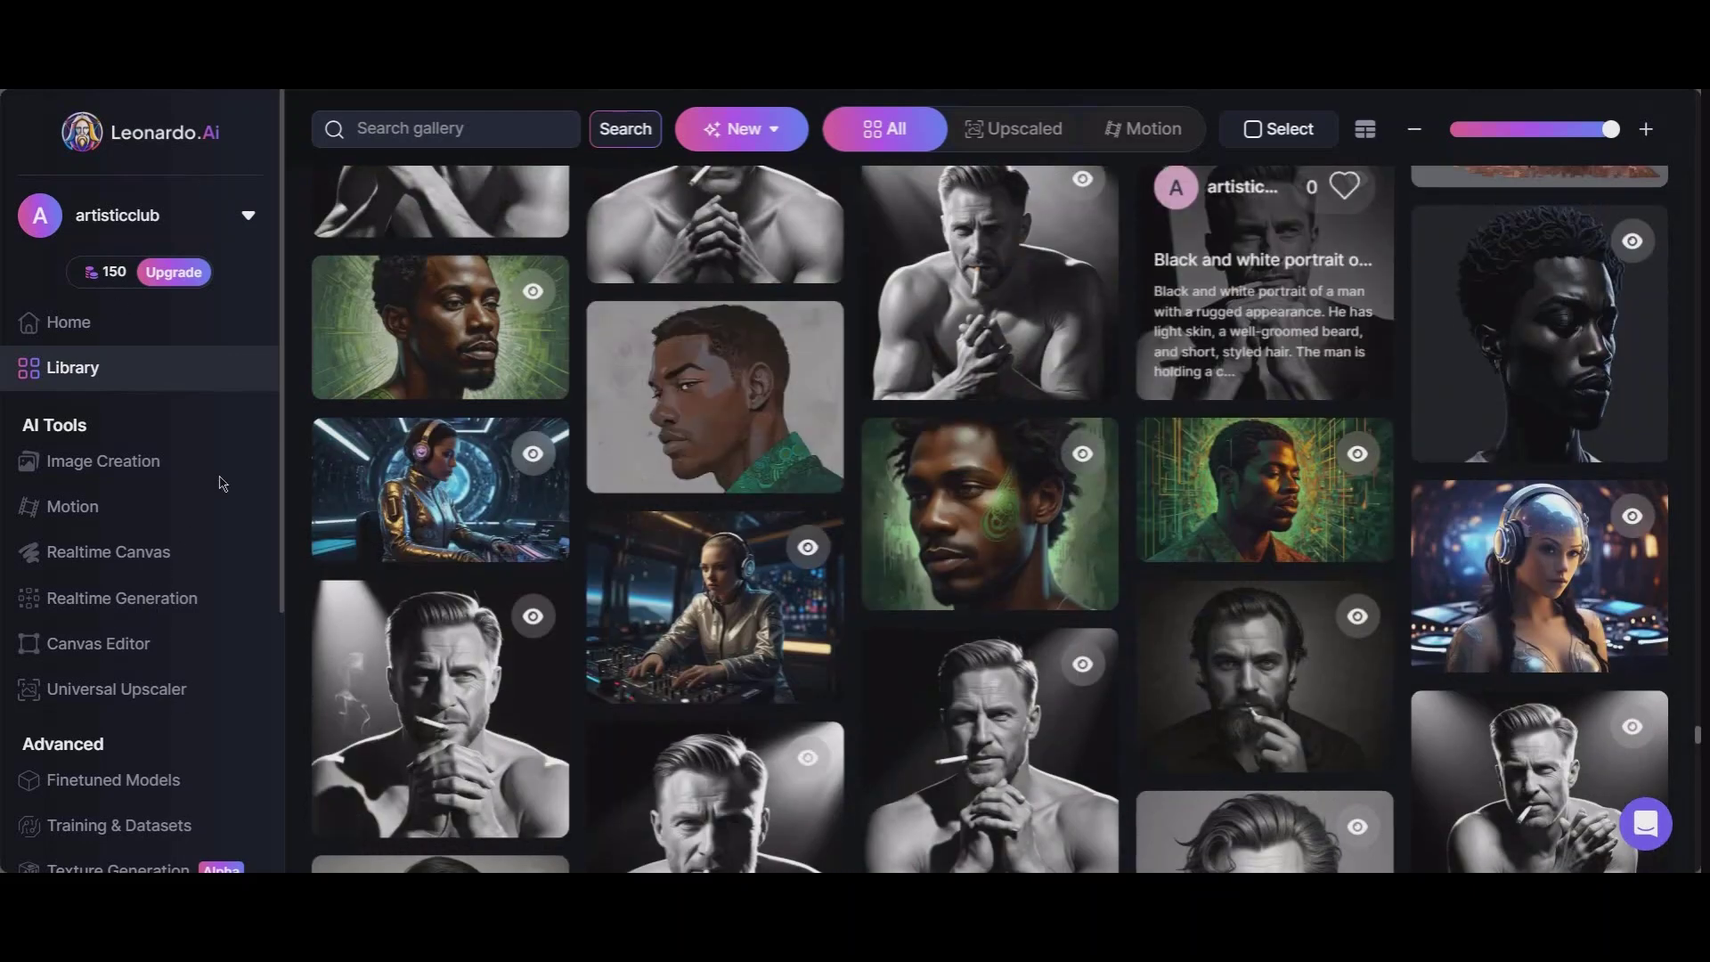
pyautogui.click(1218, 301)
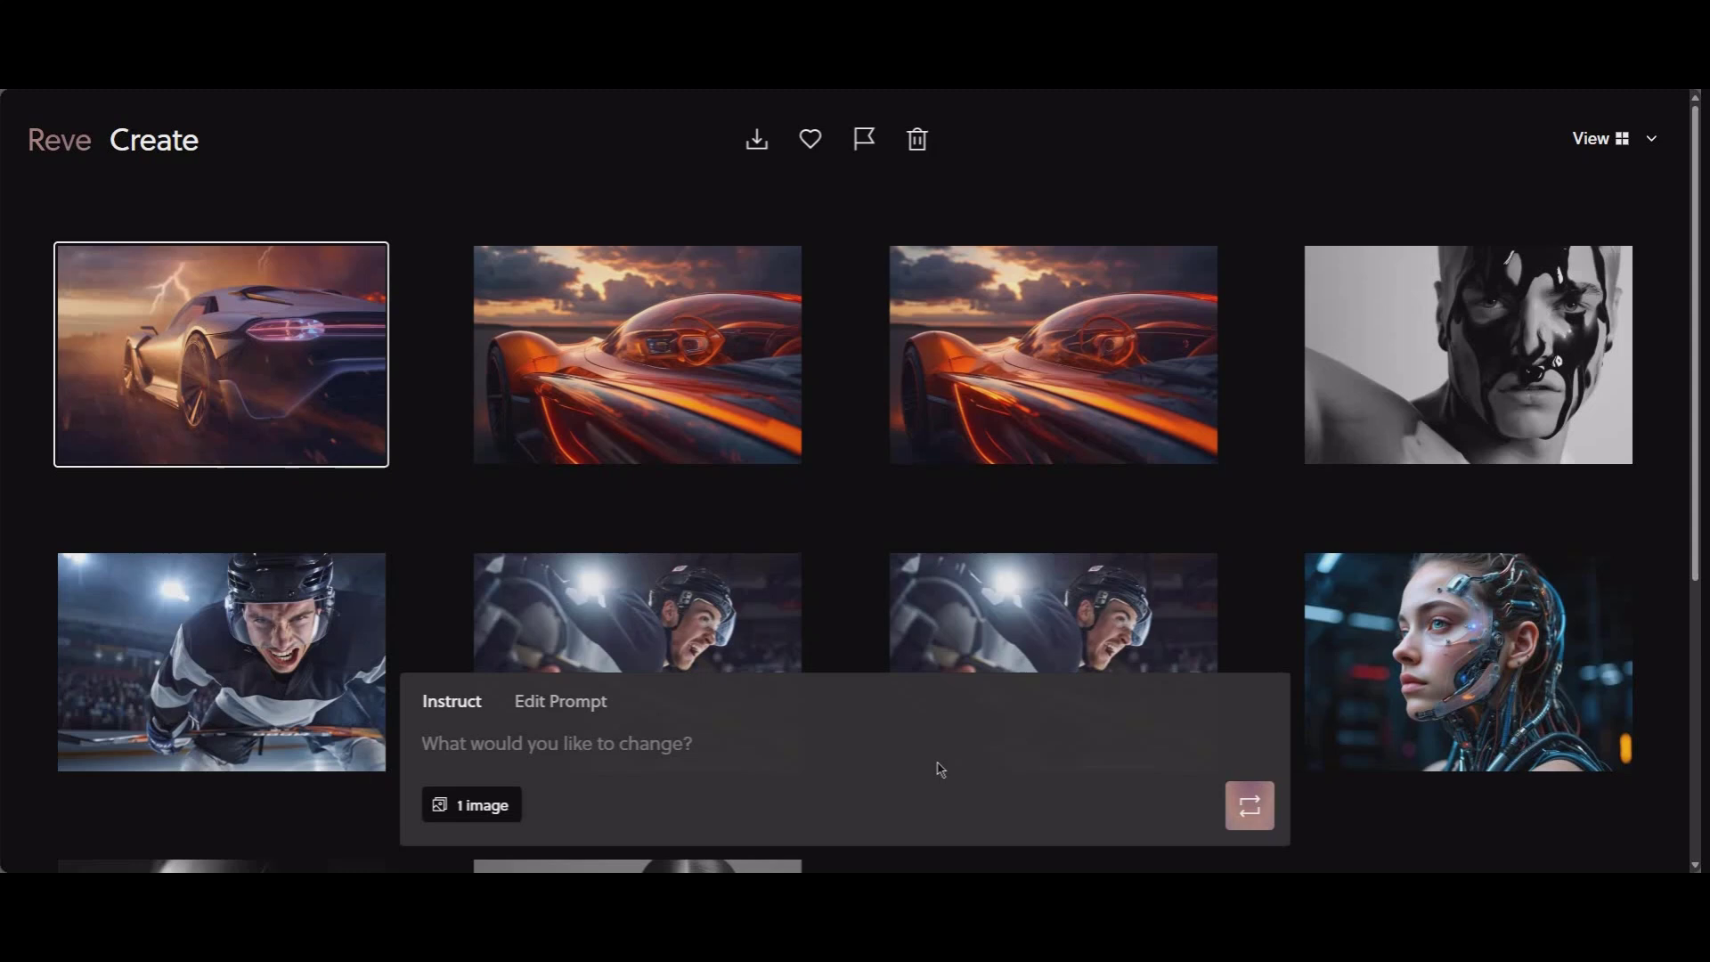
# In Reve, generate one image using the copied black and white rugged man prompt as an instruction on the lightning-sky car image
pyautogui.click(459, 753)
pyautogui.rightClick(458, 752)
pyautogui.click(538, 571)
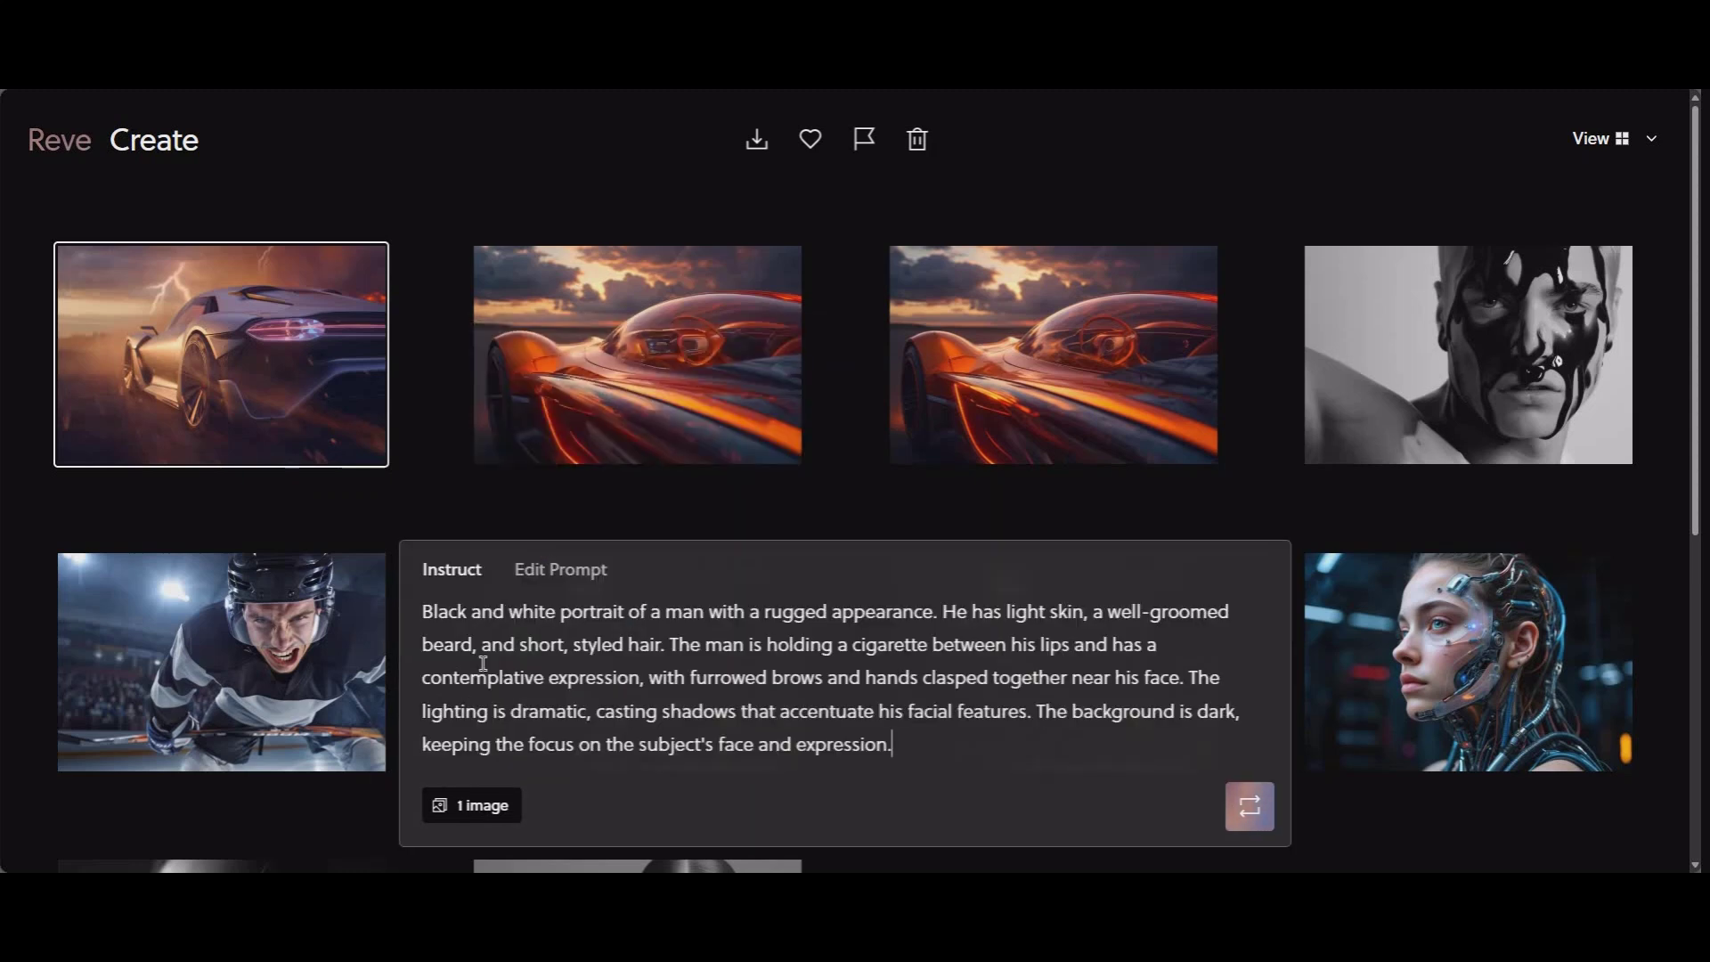
pyautogui.click(1247, 812)
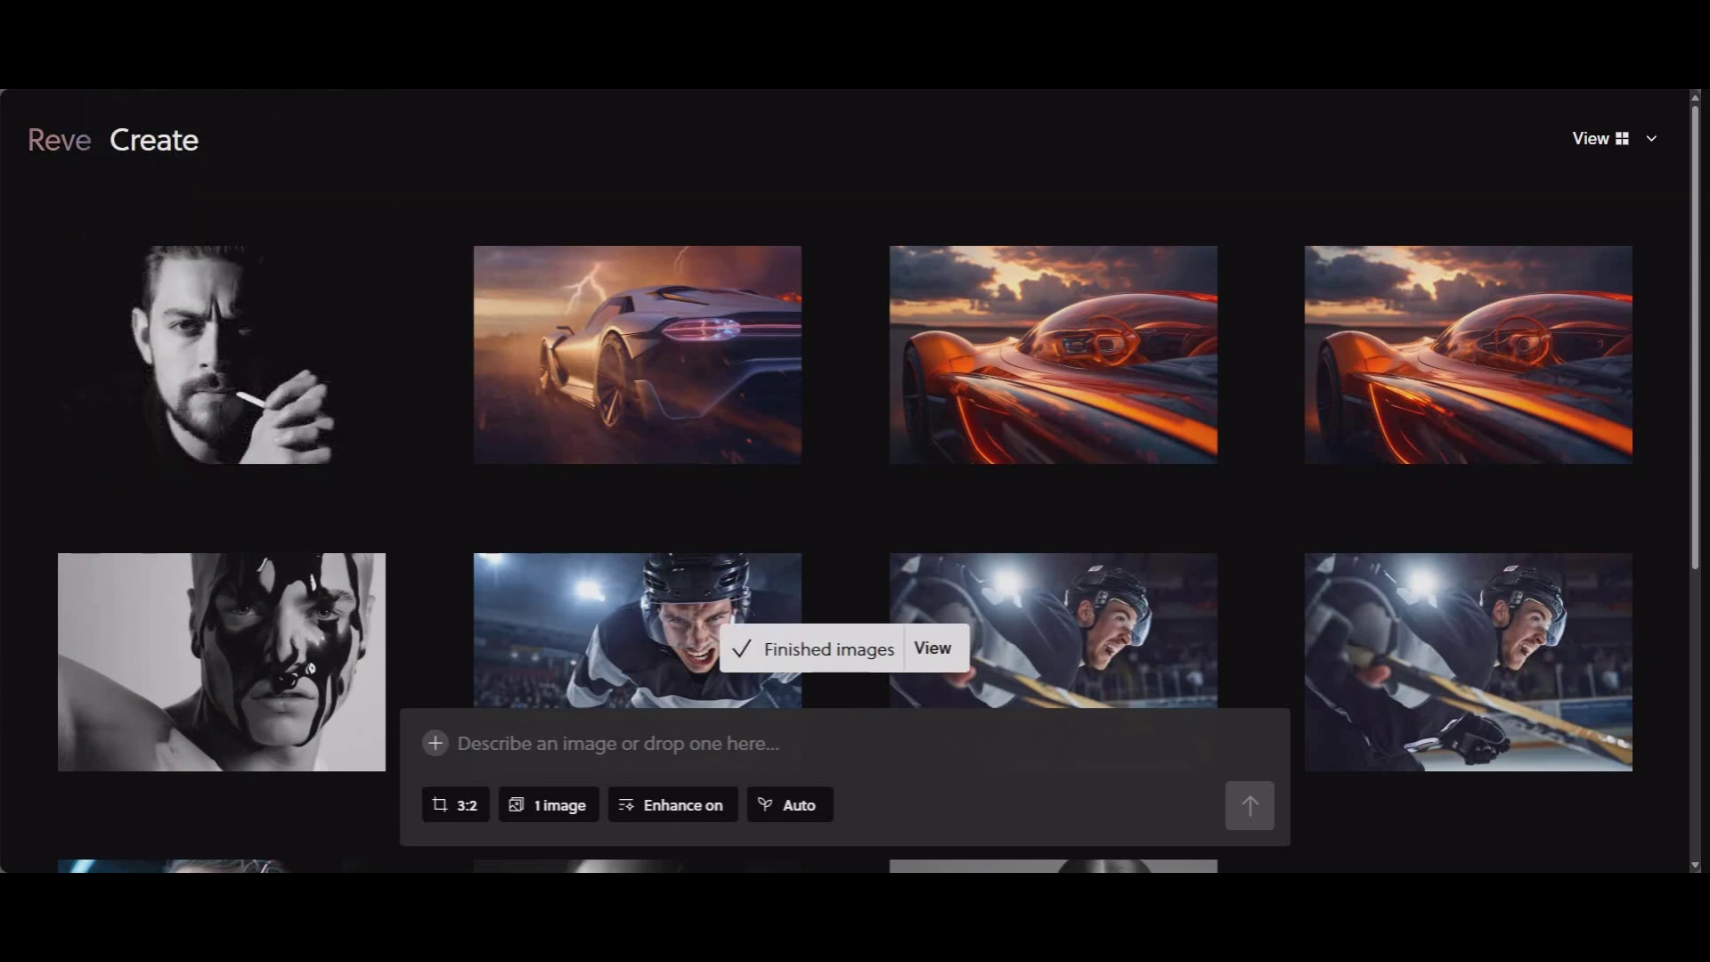
# Examine the generated portrait of the man with the cigarette enlarged, and return to the gallery
pyautogui.click(258, 379)
pyautogui.click(256, 369)
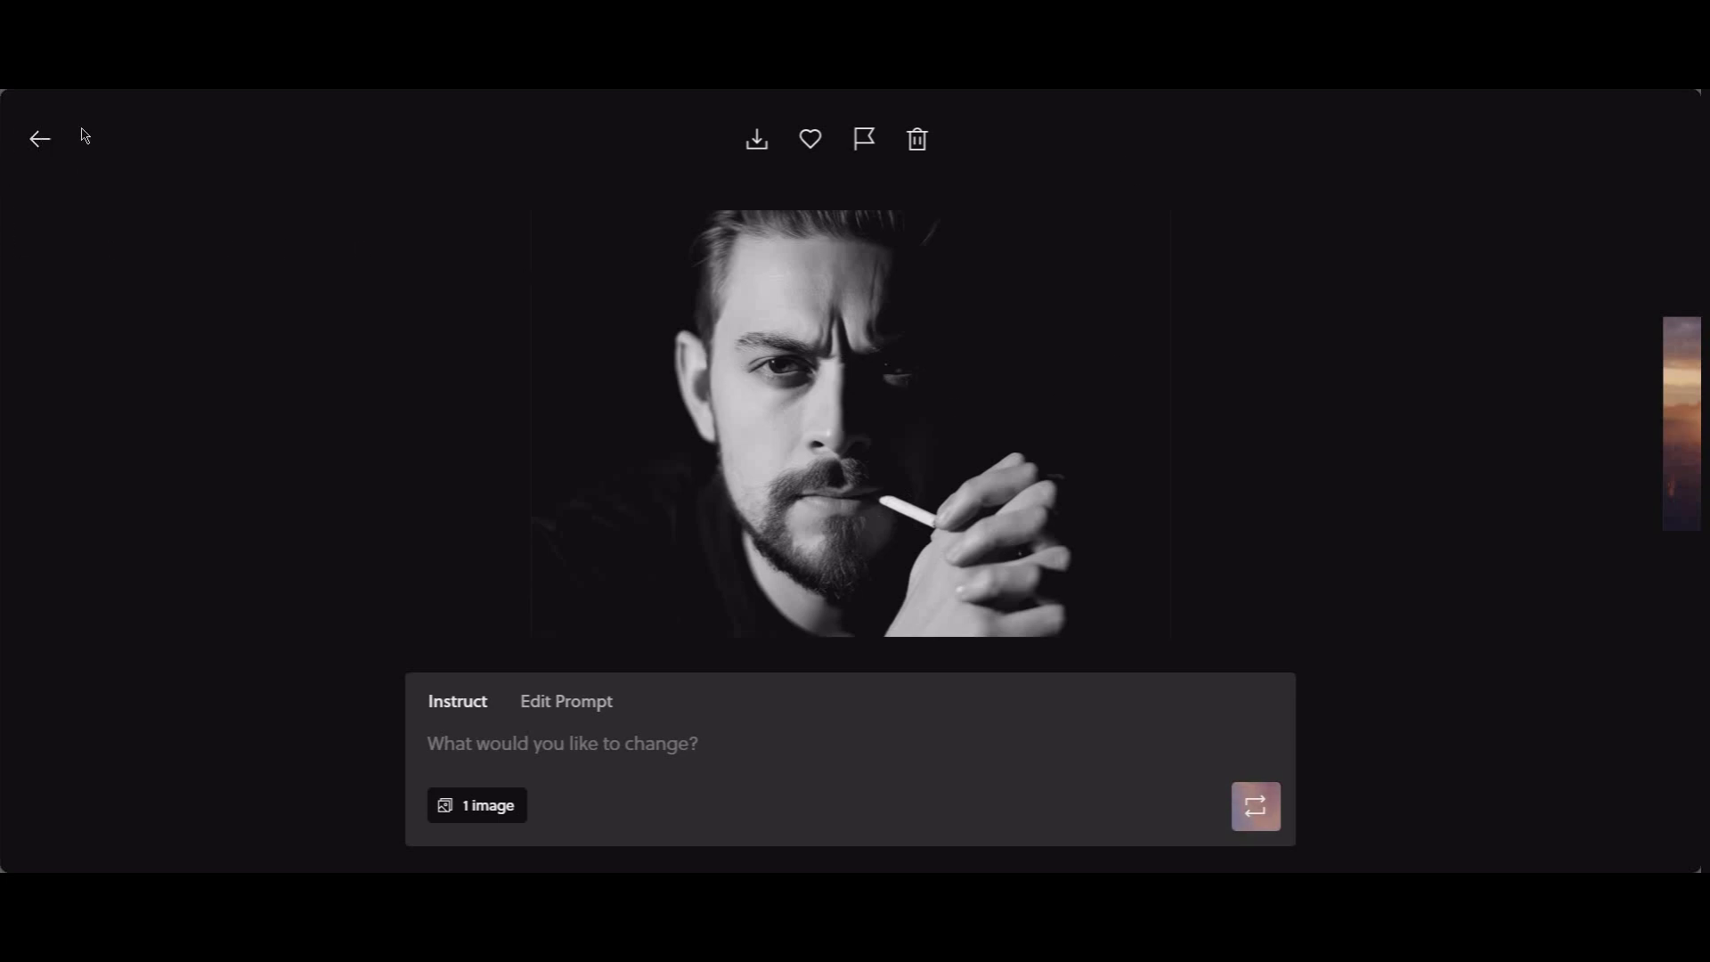
pyautogui.click(43, 142)
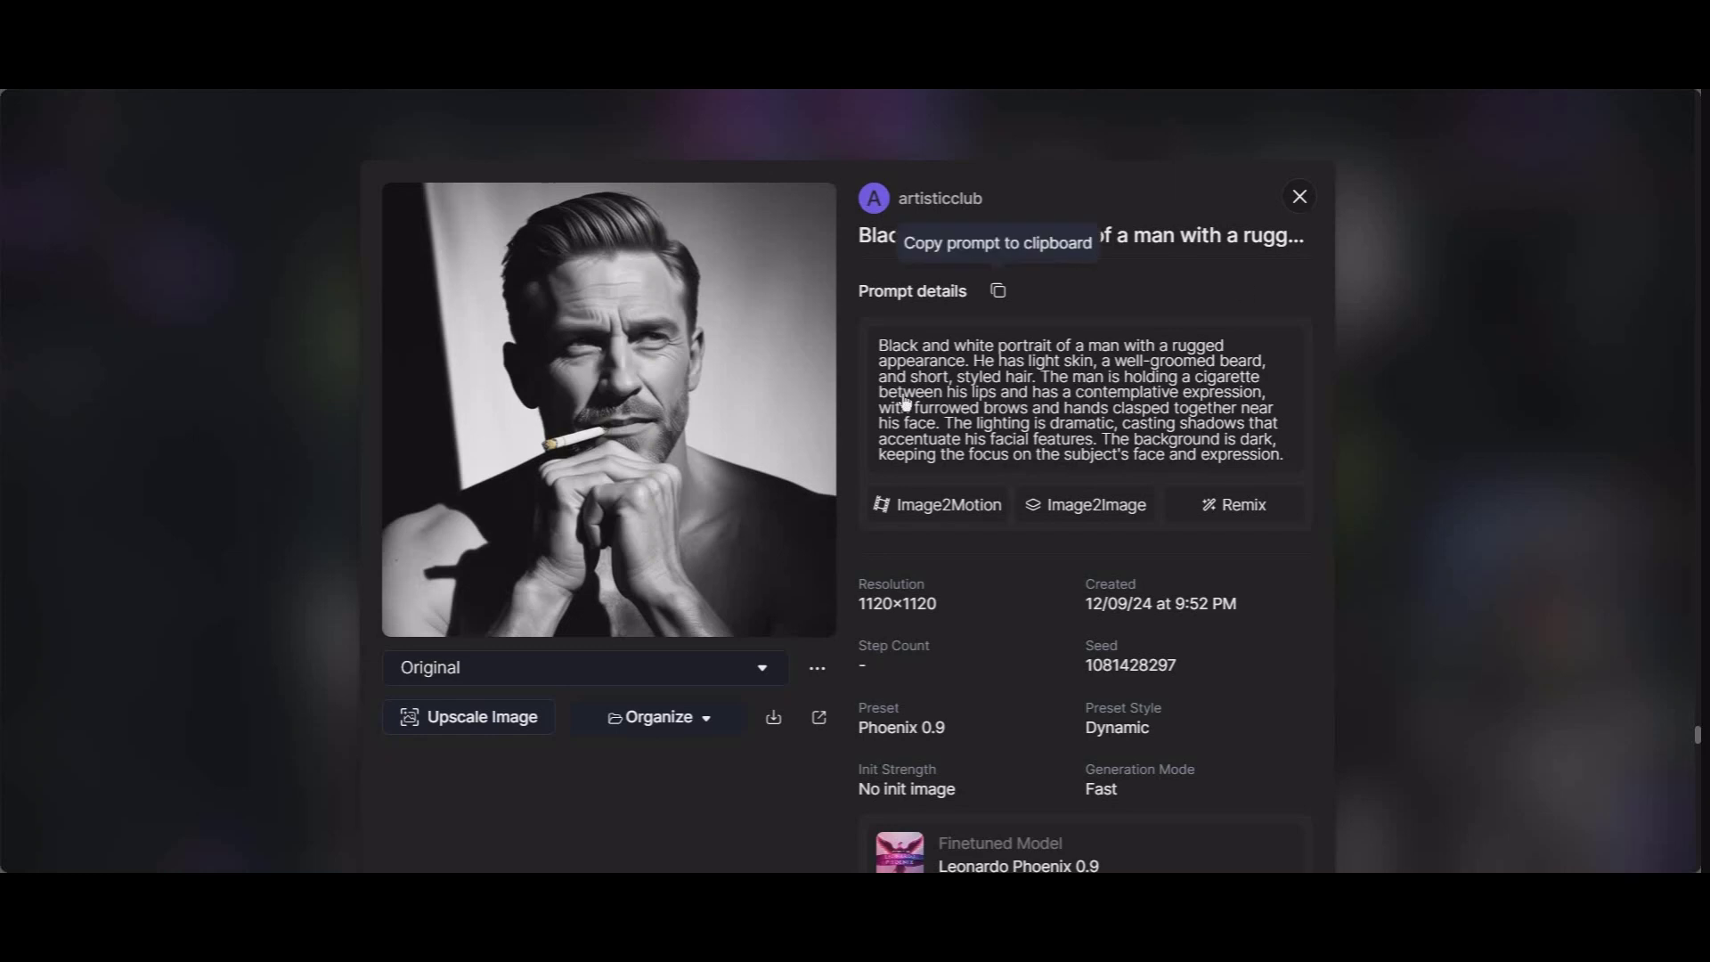
# In the Leonardo.Ai library, find the teal-haired alien woman in gold armor and copy its cybergoth fashion prompt
pyautogui.press('Escape')
pyautogui.scroll(-20, 830, 390)
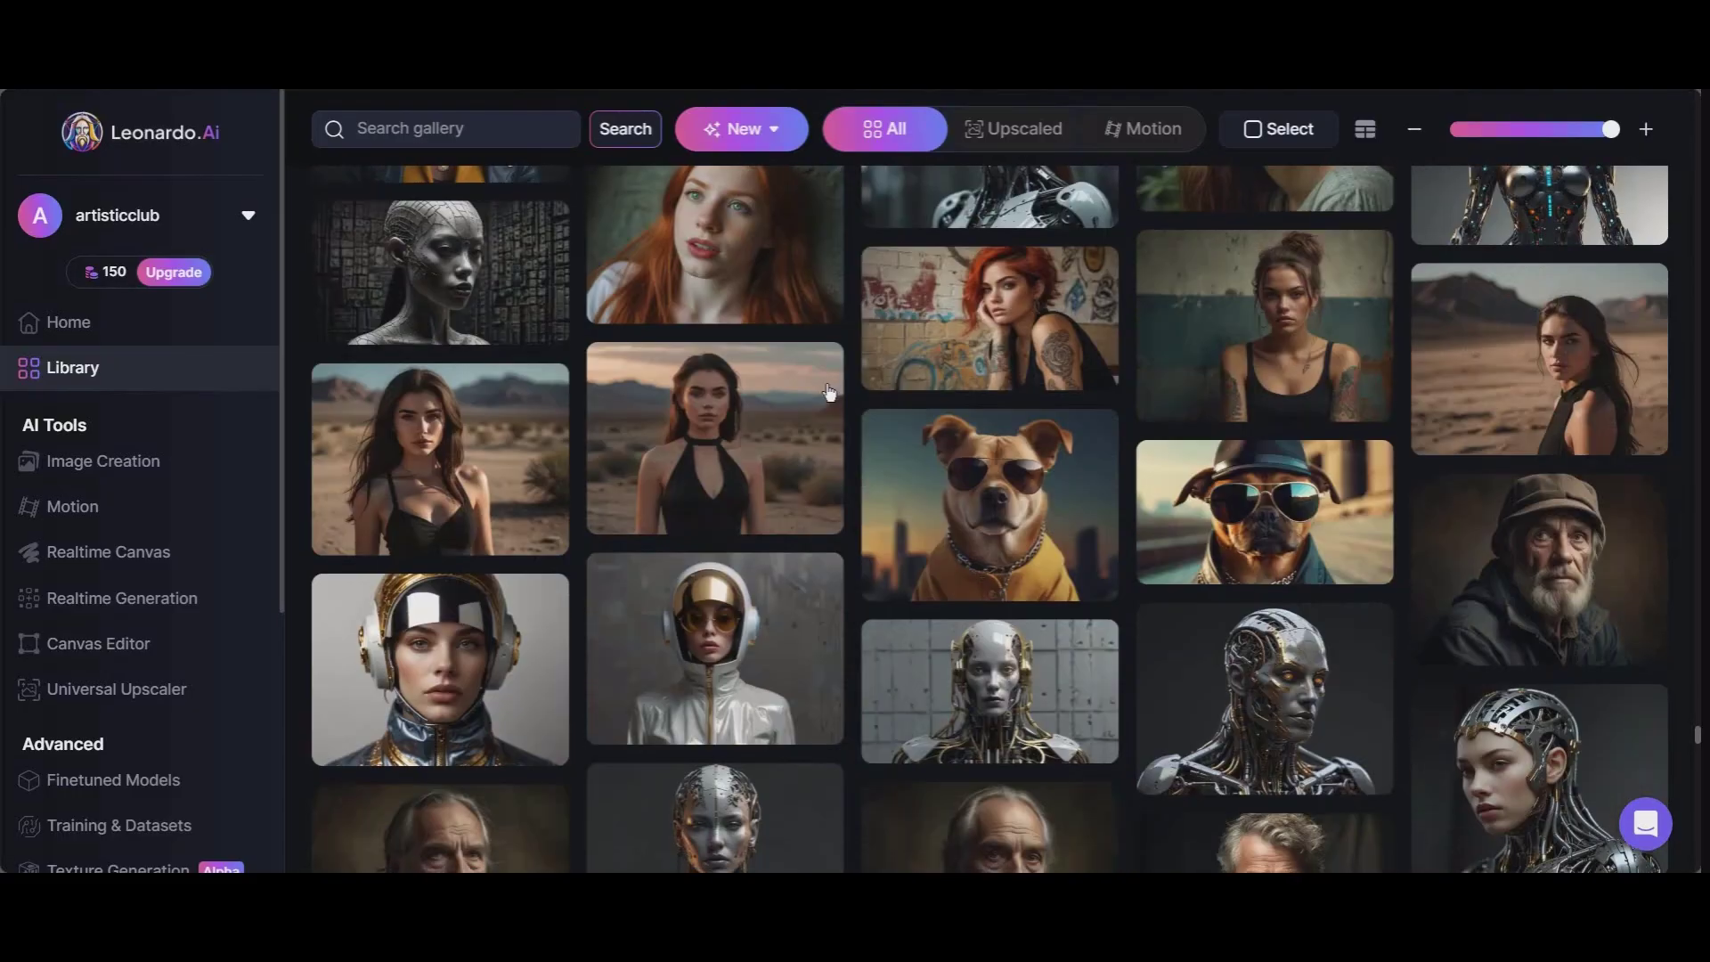
pyautogui.scroll(-20, 828, 391)
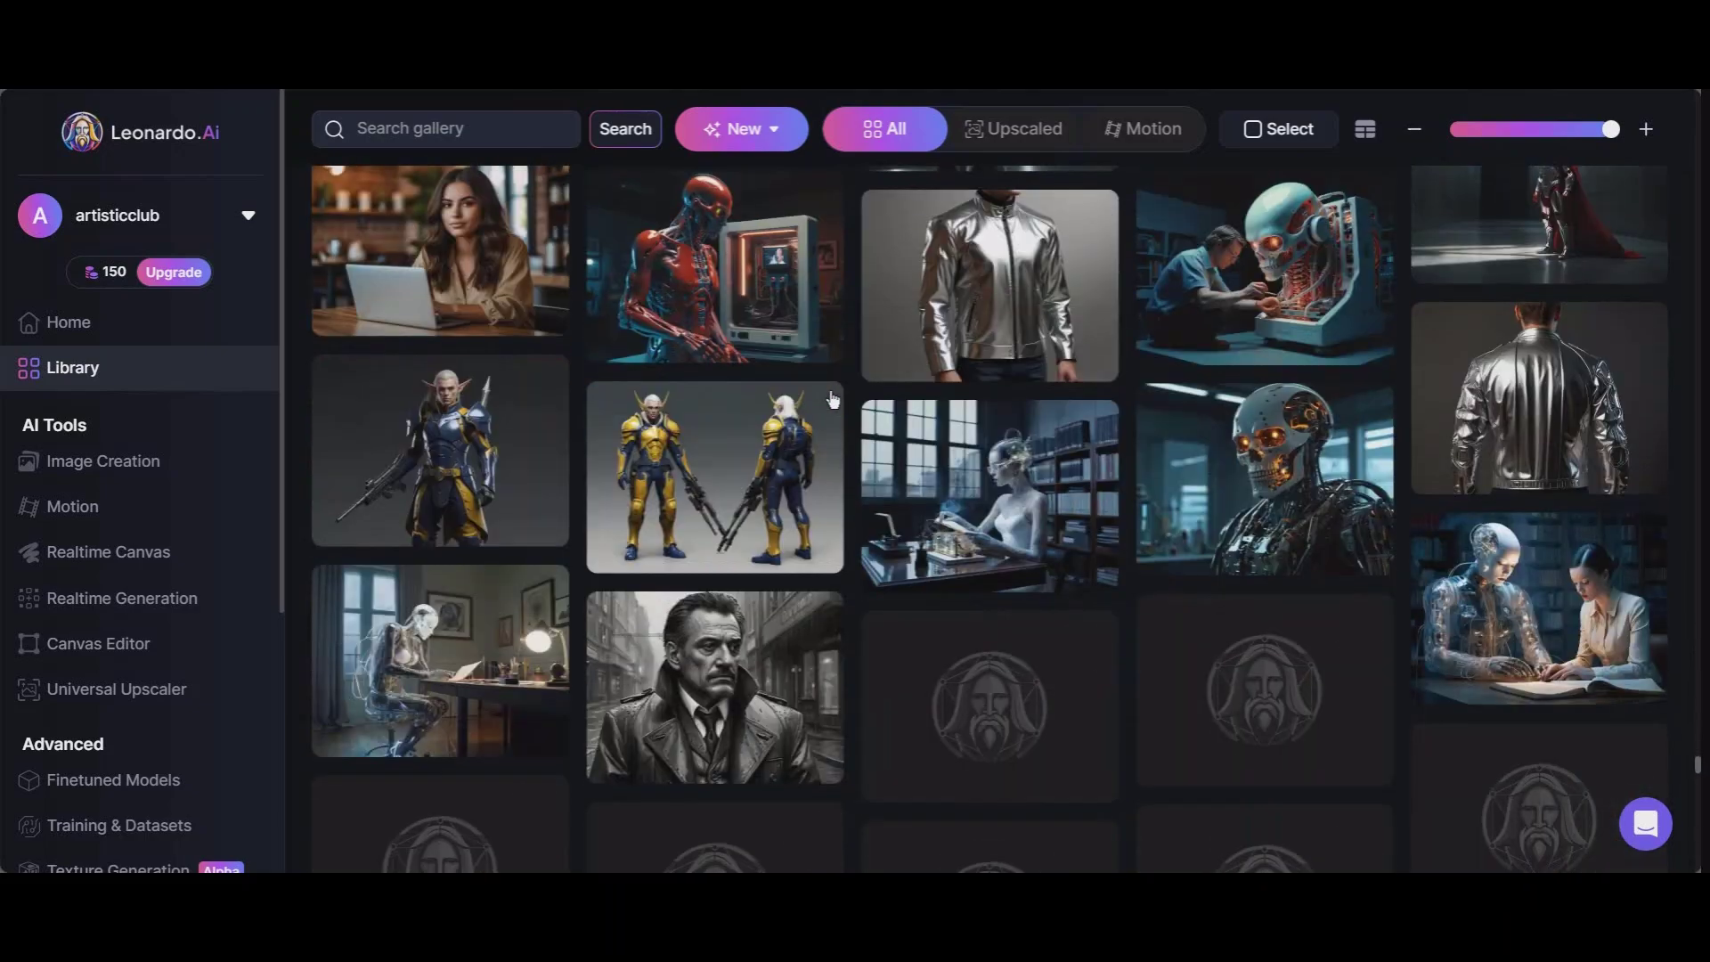
pyautogui.scroll(-10, 832, 401)
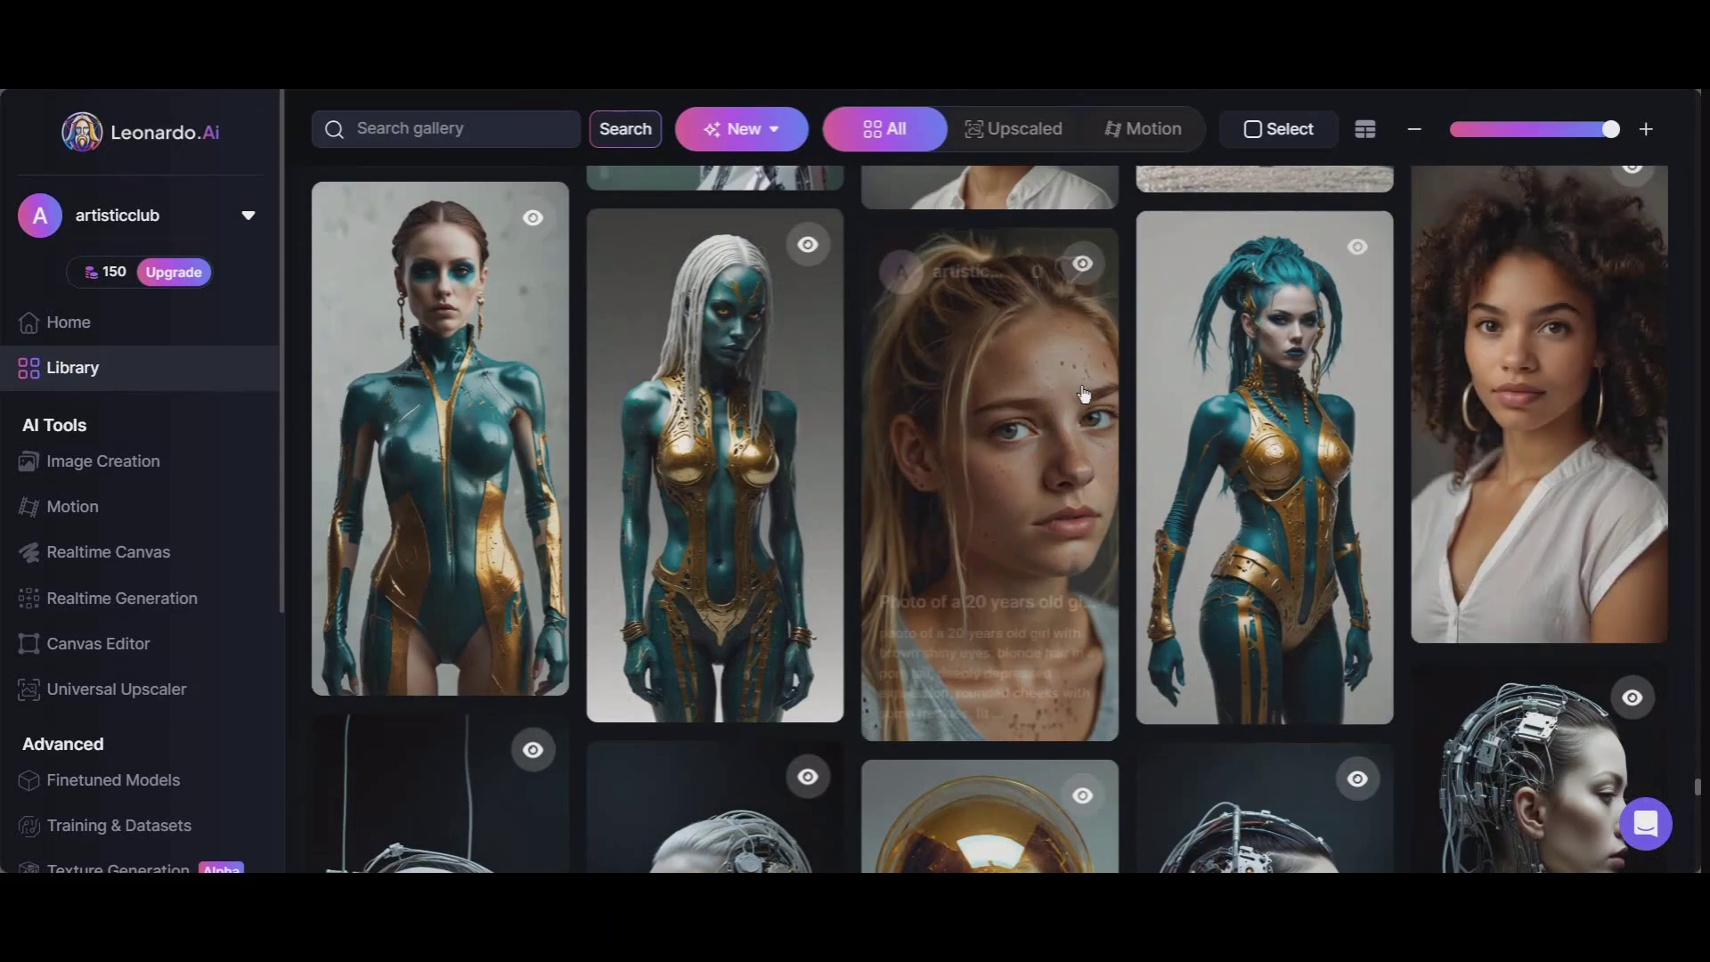
pyautogui.click(1259, 423)
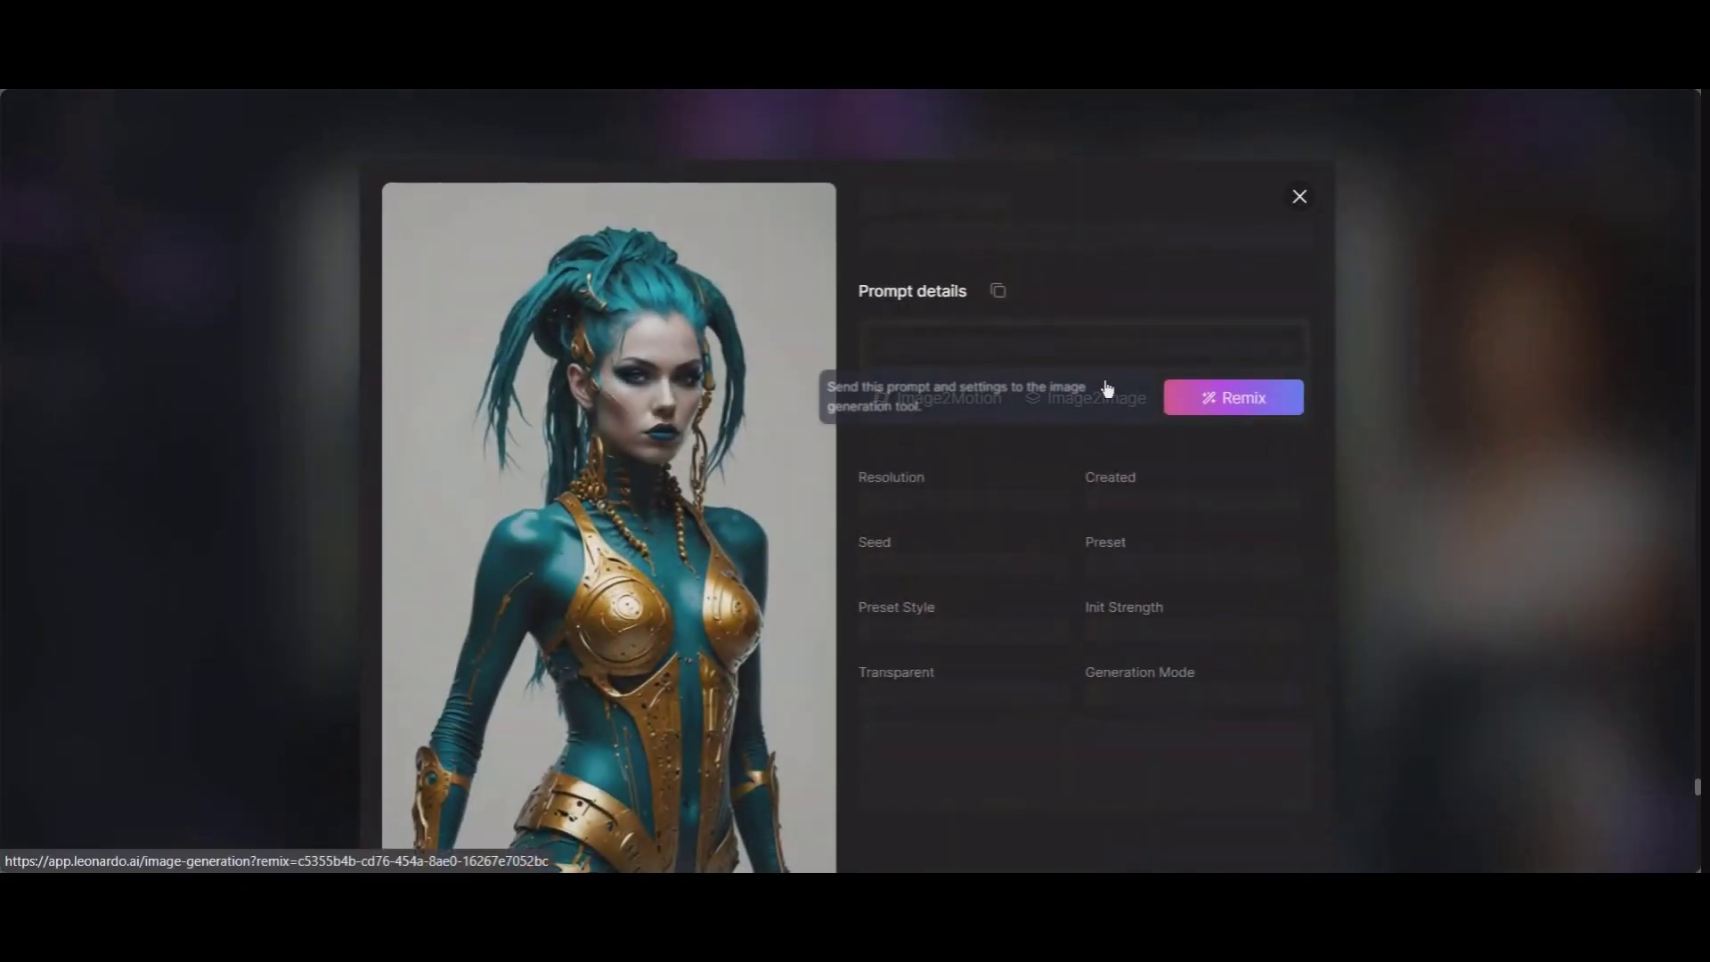
pyautogui.click(997, 291)
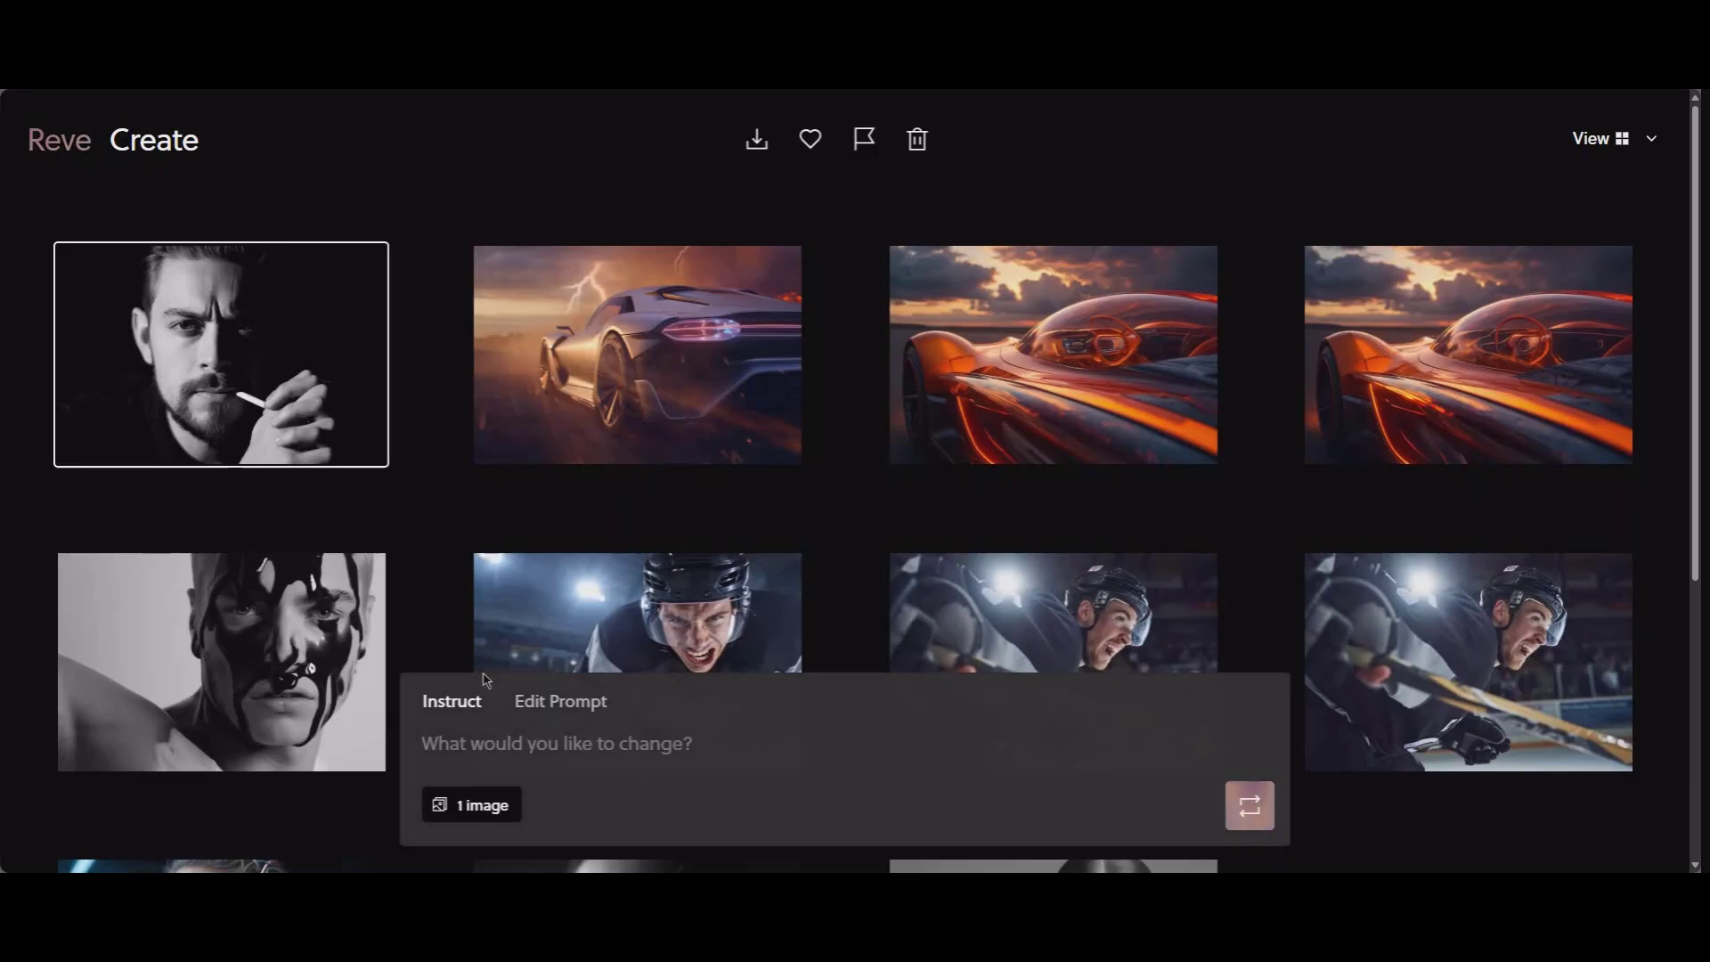
# In Reve, generate one image using the copied "Ethereal minimalist Alien race cybergoth fashion" prompt as an instruction on the smoking man portrait
pyautogui.rightClick(464, 738)
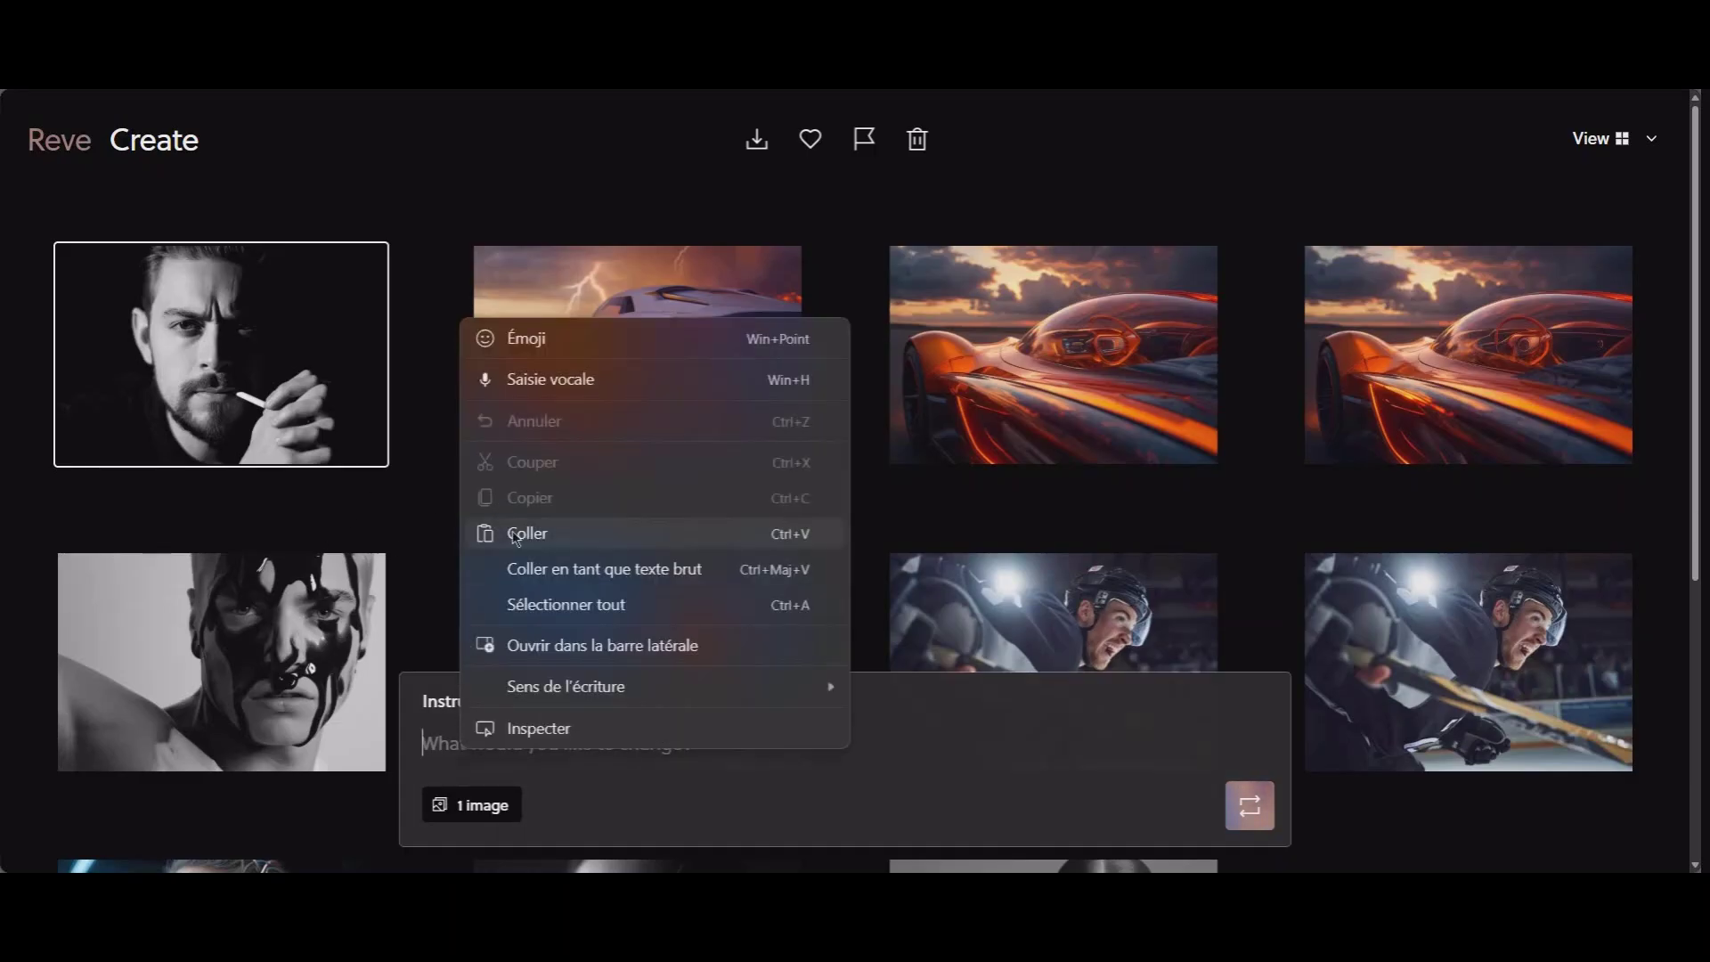
pyautogui.click(513, 533)
pyautogui.click(1249, 806)
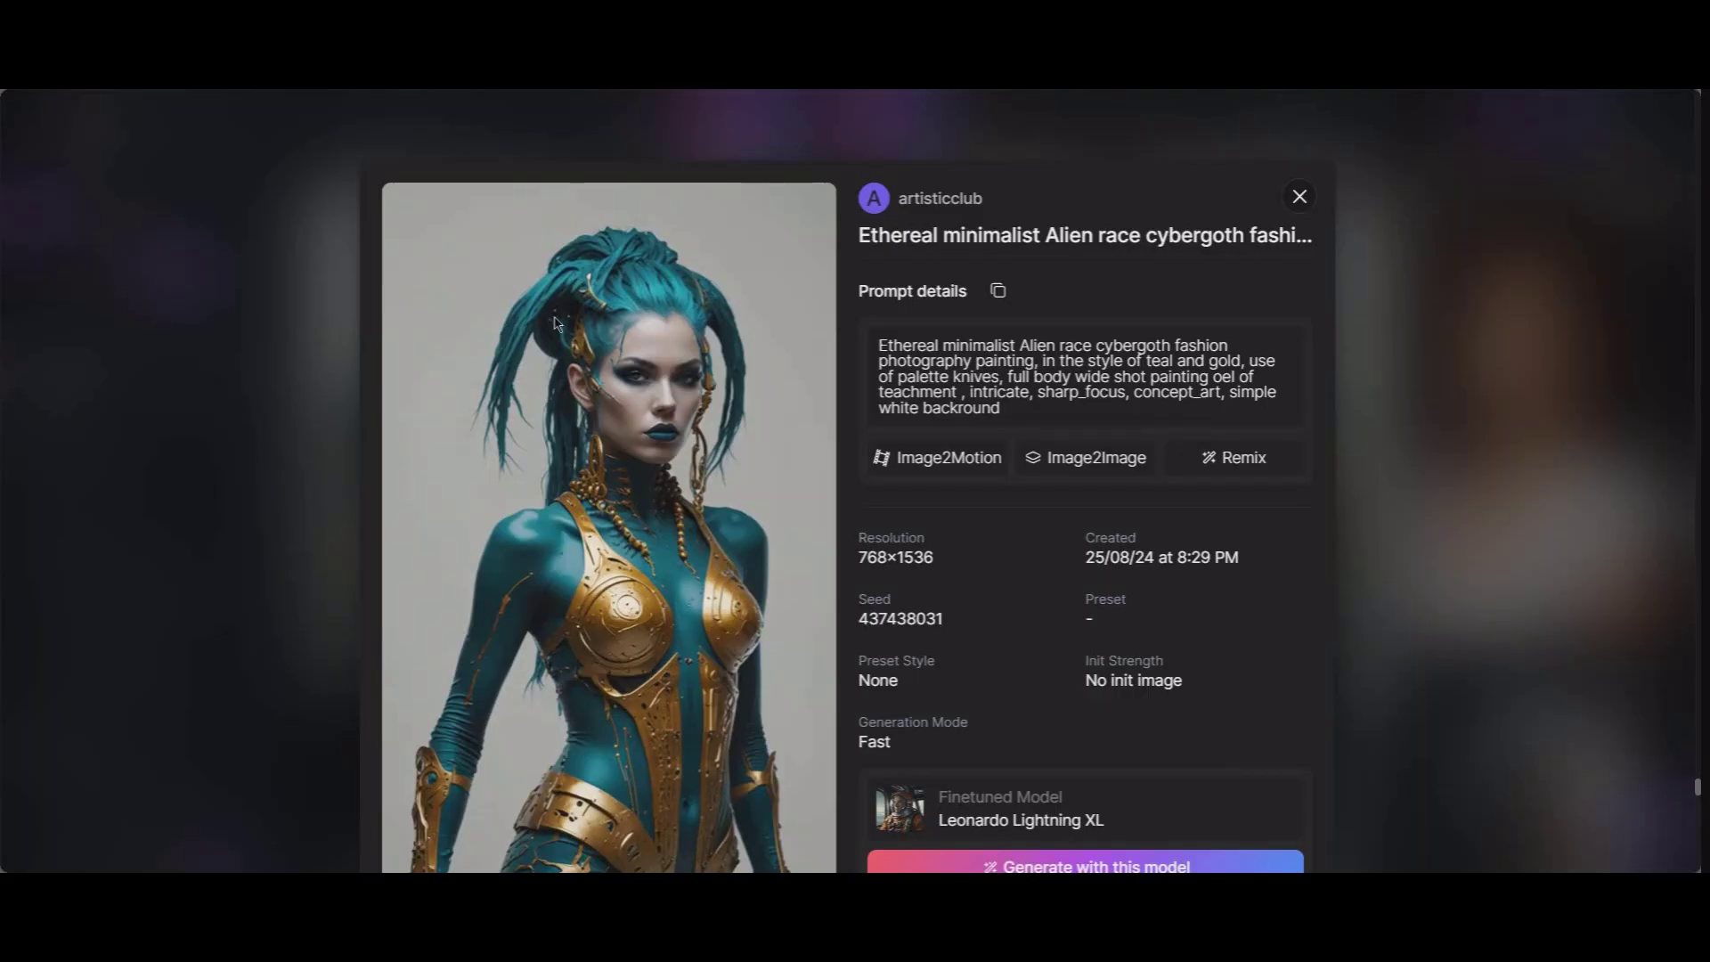
# In Leonardo.Ai, examine the full-length teal and gold alien original for comparison
pyautogui.scroll(-3, 628, 741)
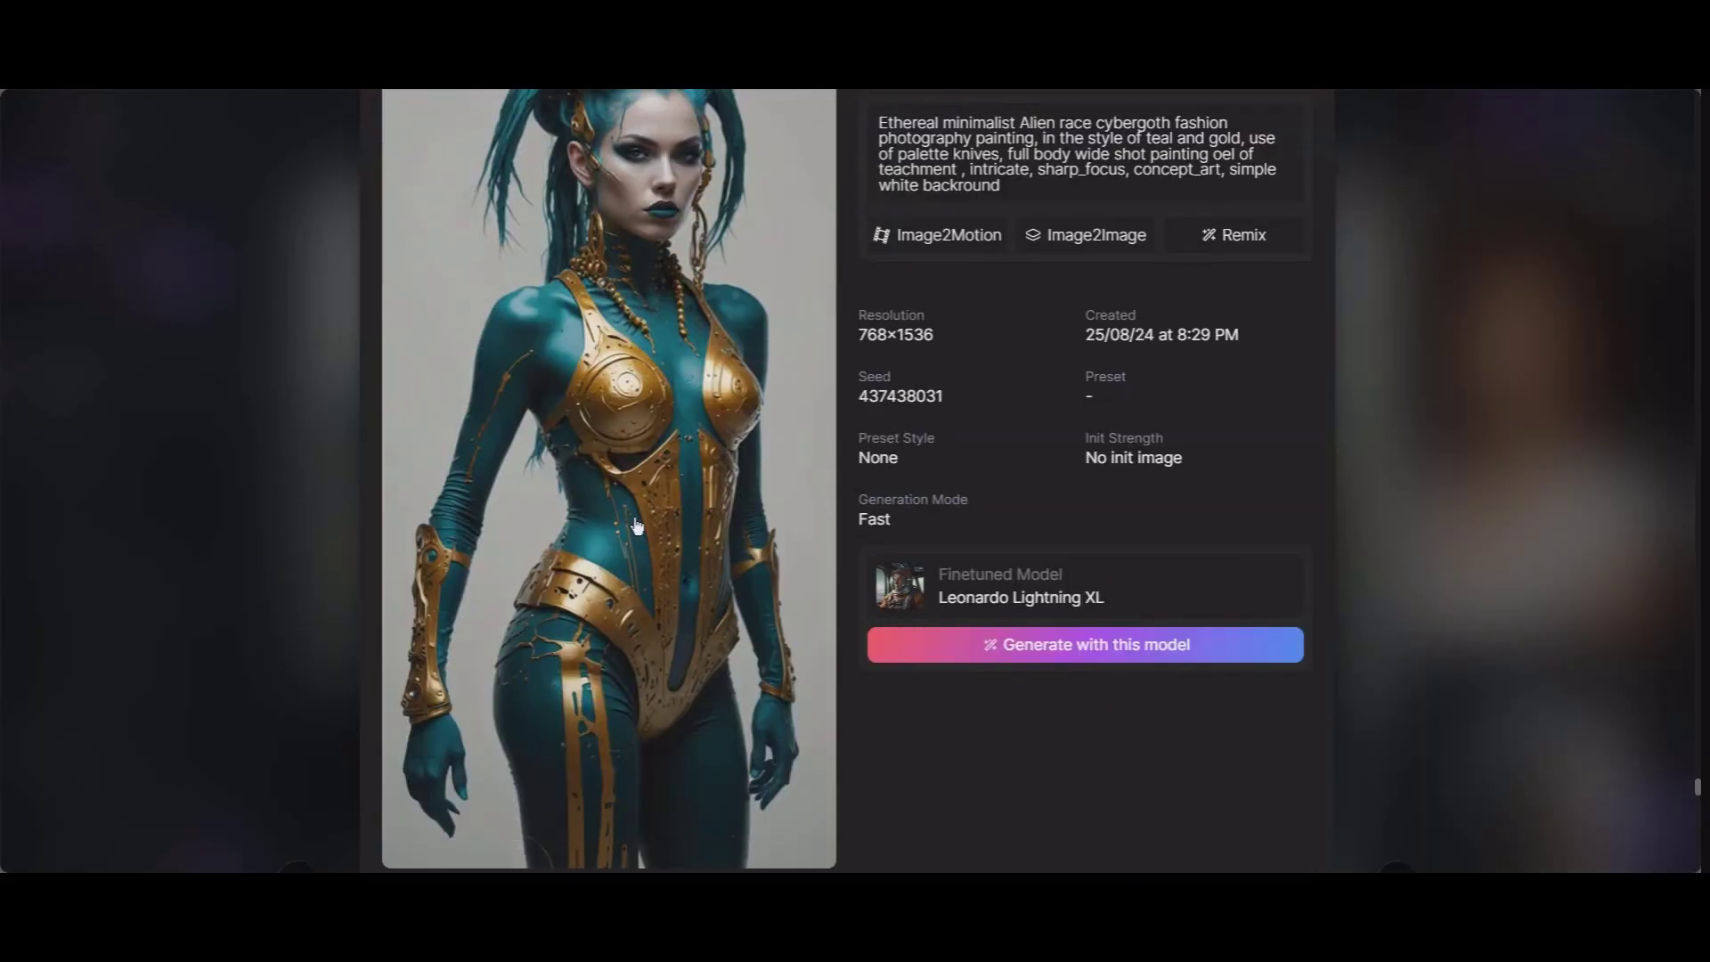
pyautogui.scroll(3, 641, 615)
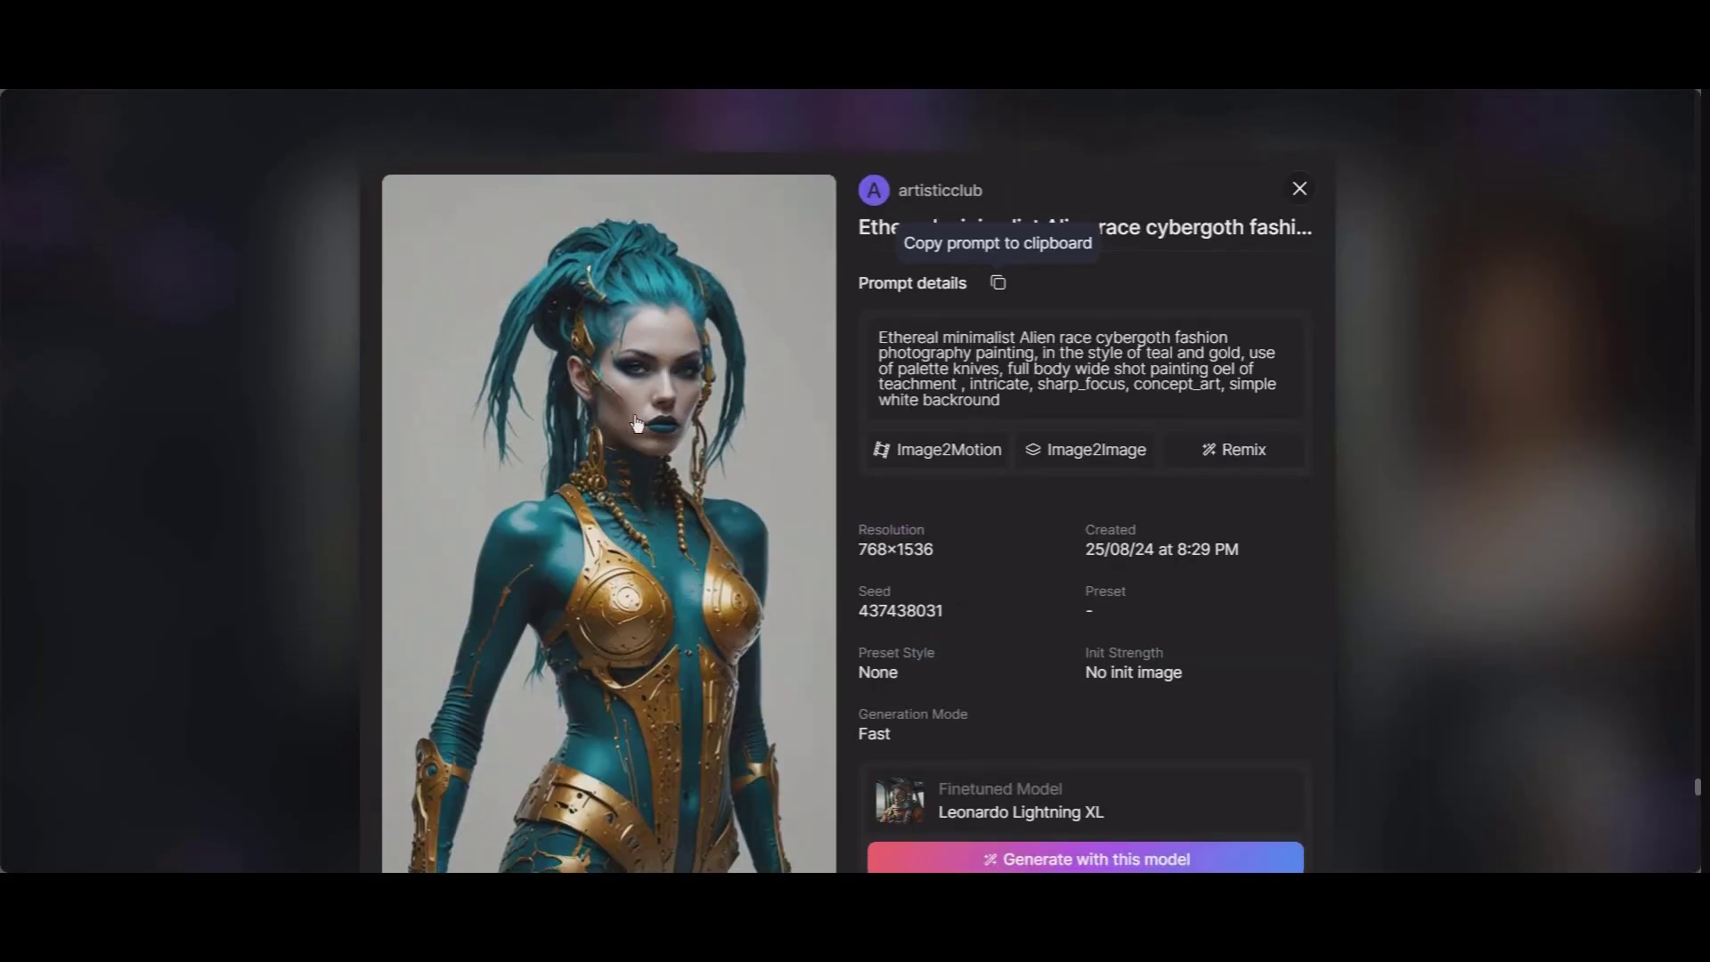
pyautogui.scroll(-4, 634, 427)
pyautogui.scroll(4, 635, 623)
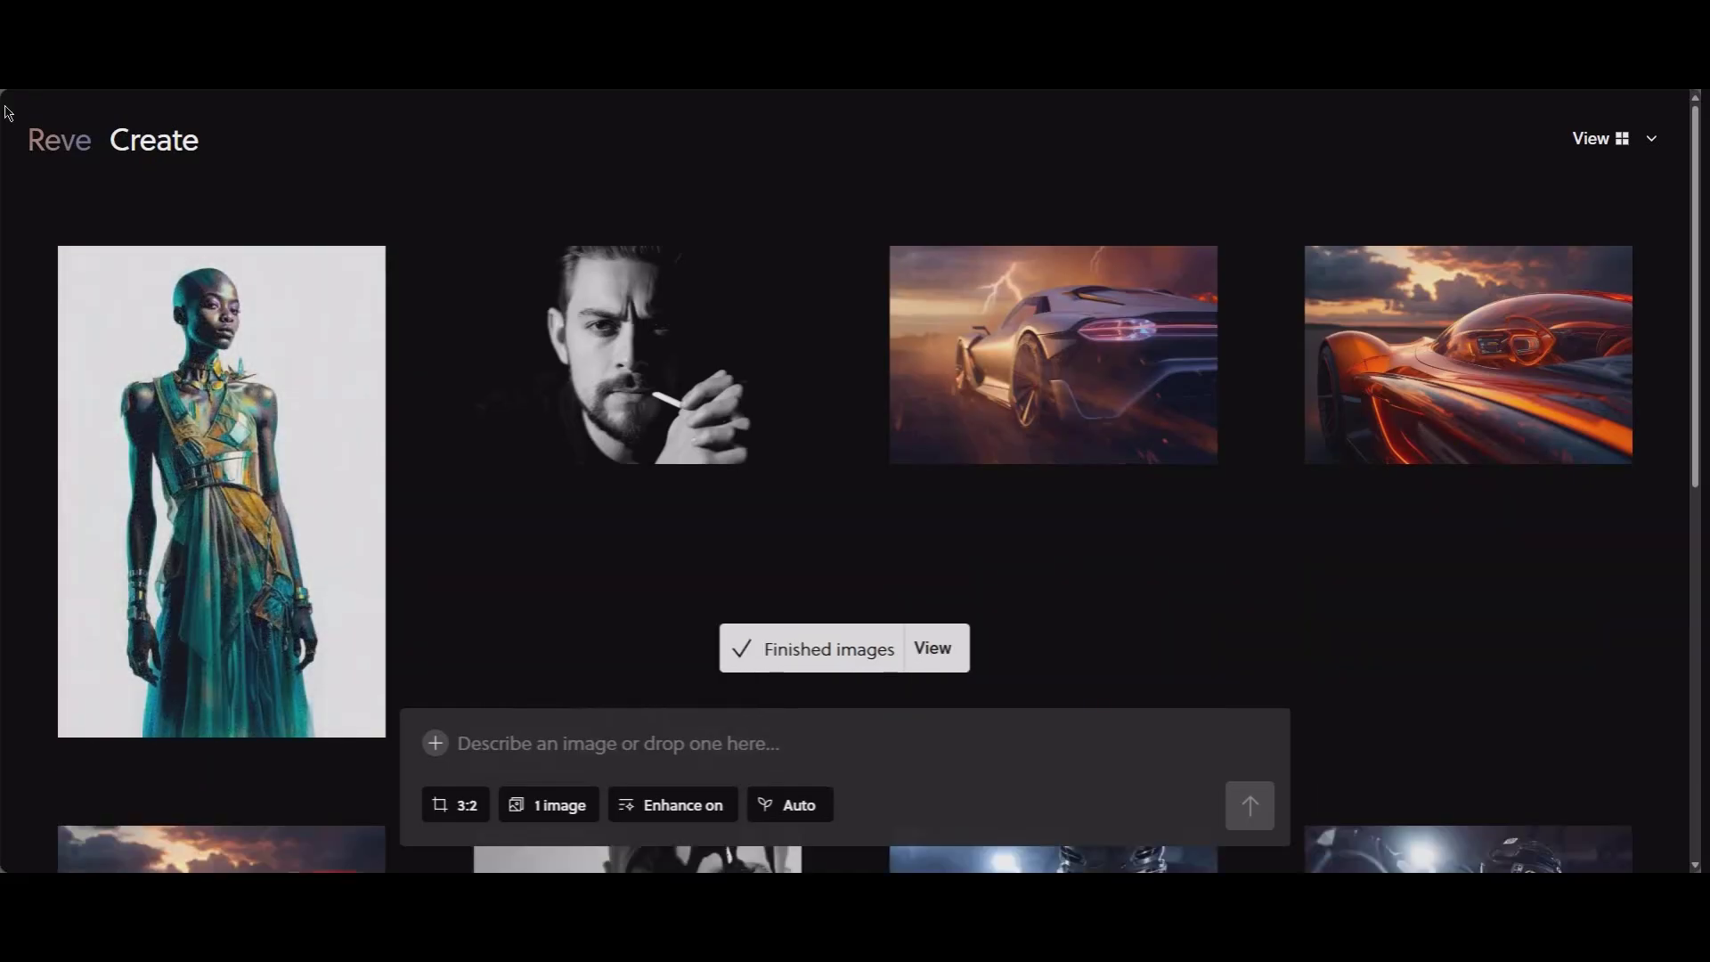
# In Reve, inspect the generated teal and gold fashion figure at full size, and close the full-size view
pyautogui.click(219, 422)
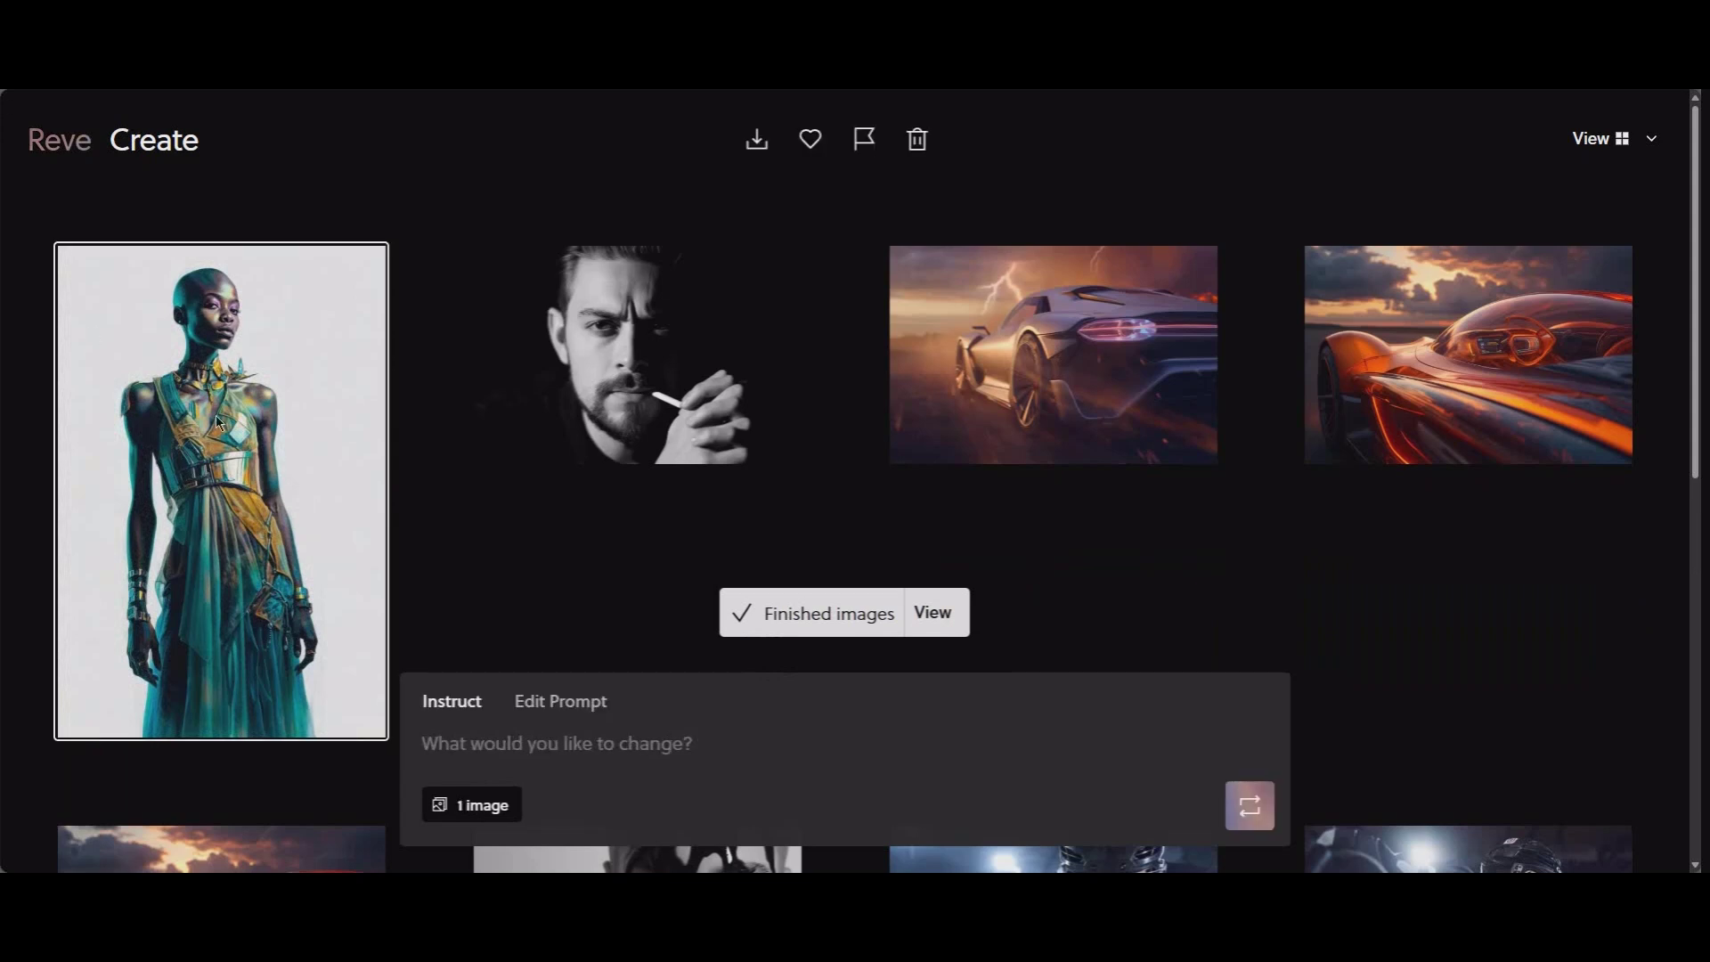
pyautogui.click(238, 394)
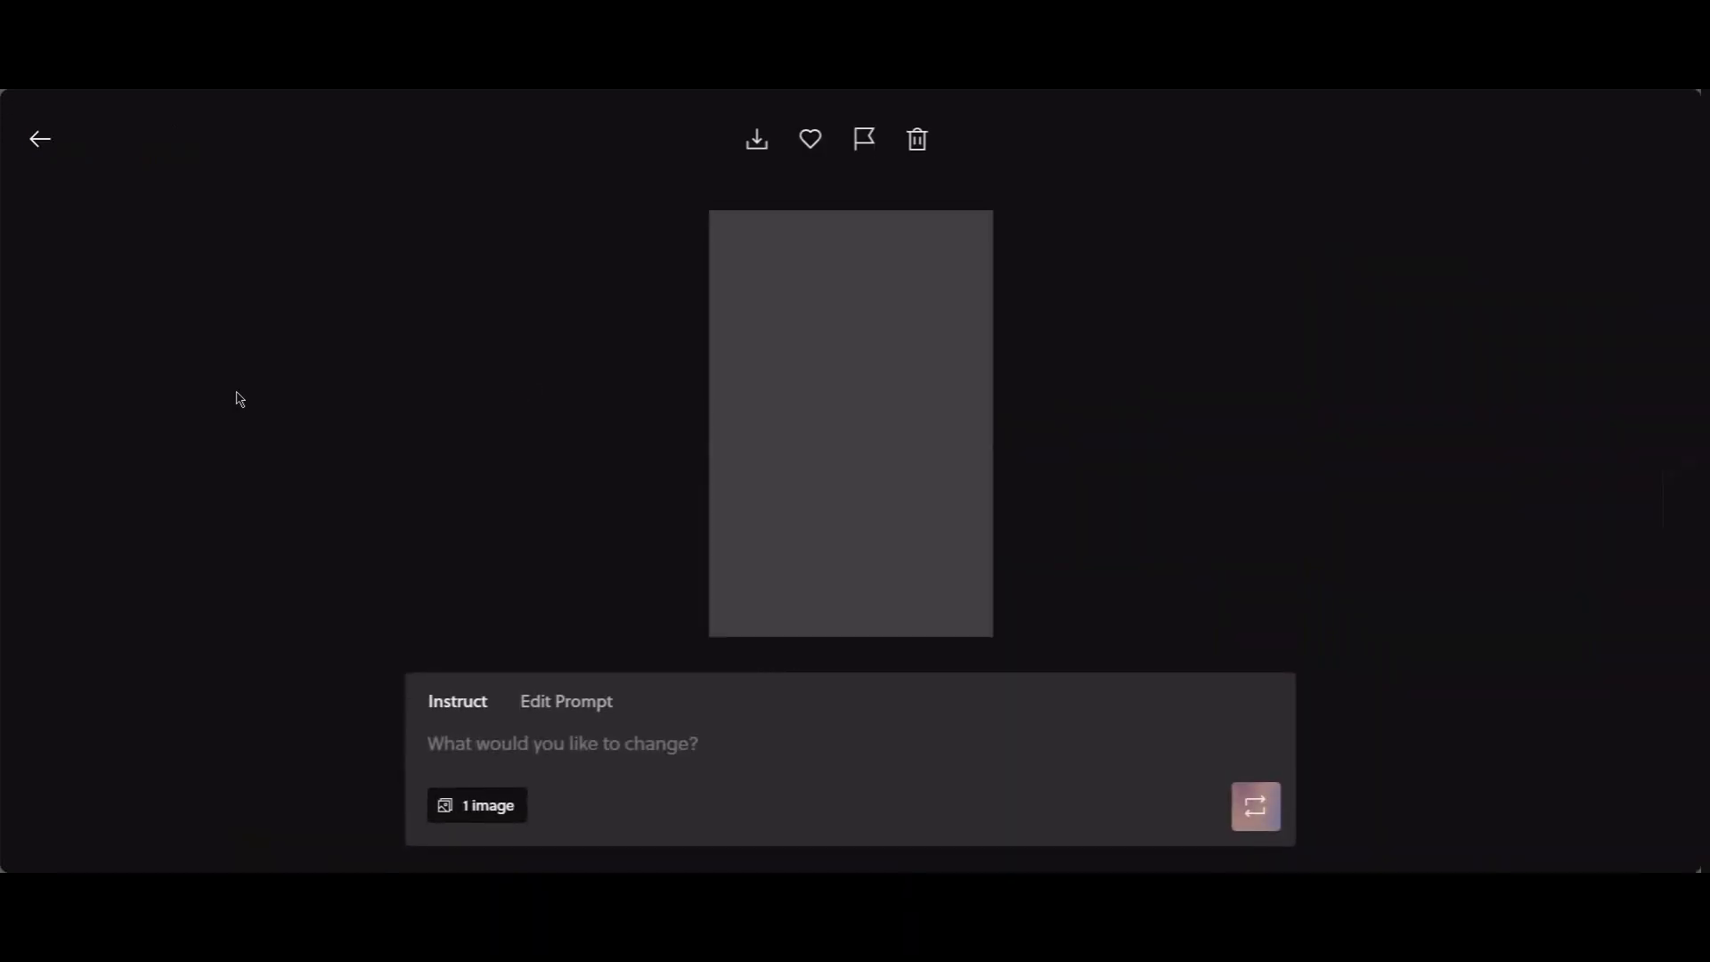
pyautogui.click(870, 416)
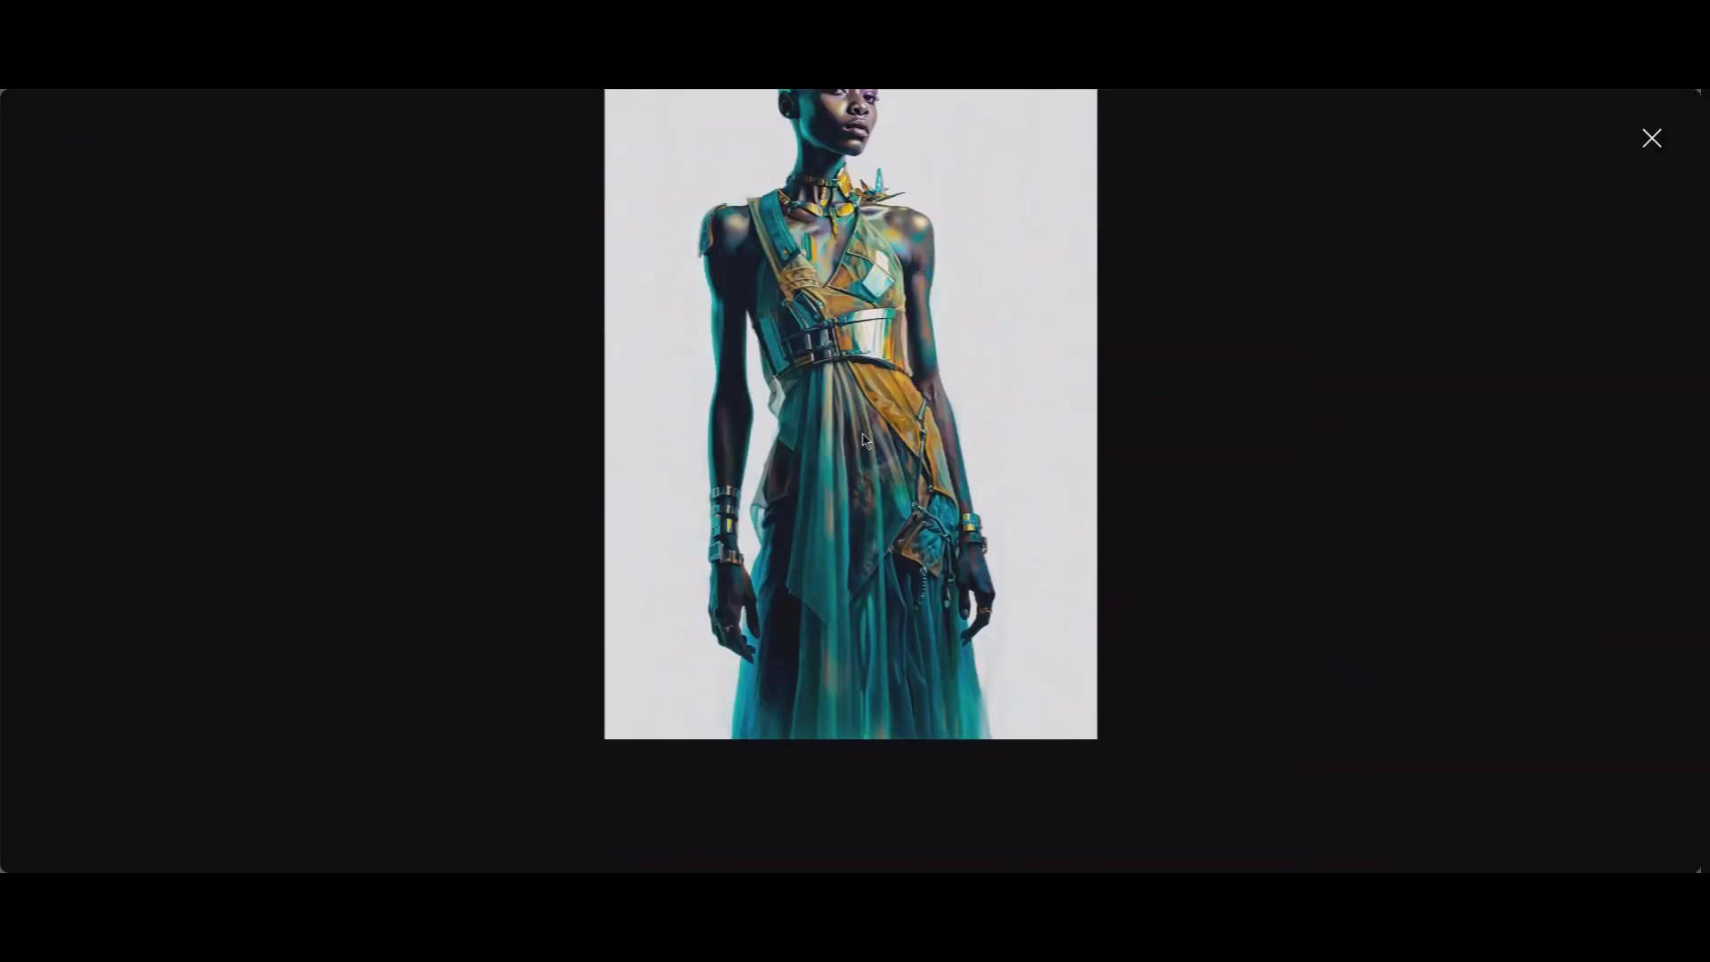
pyautogui.scroll(2, 870, 477)
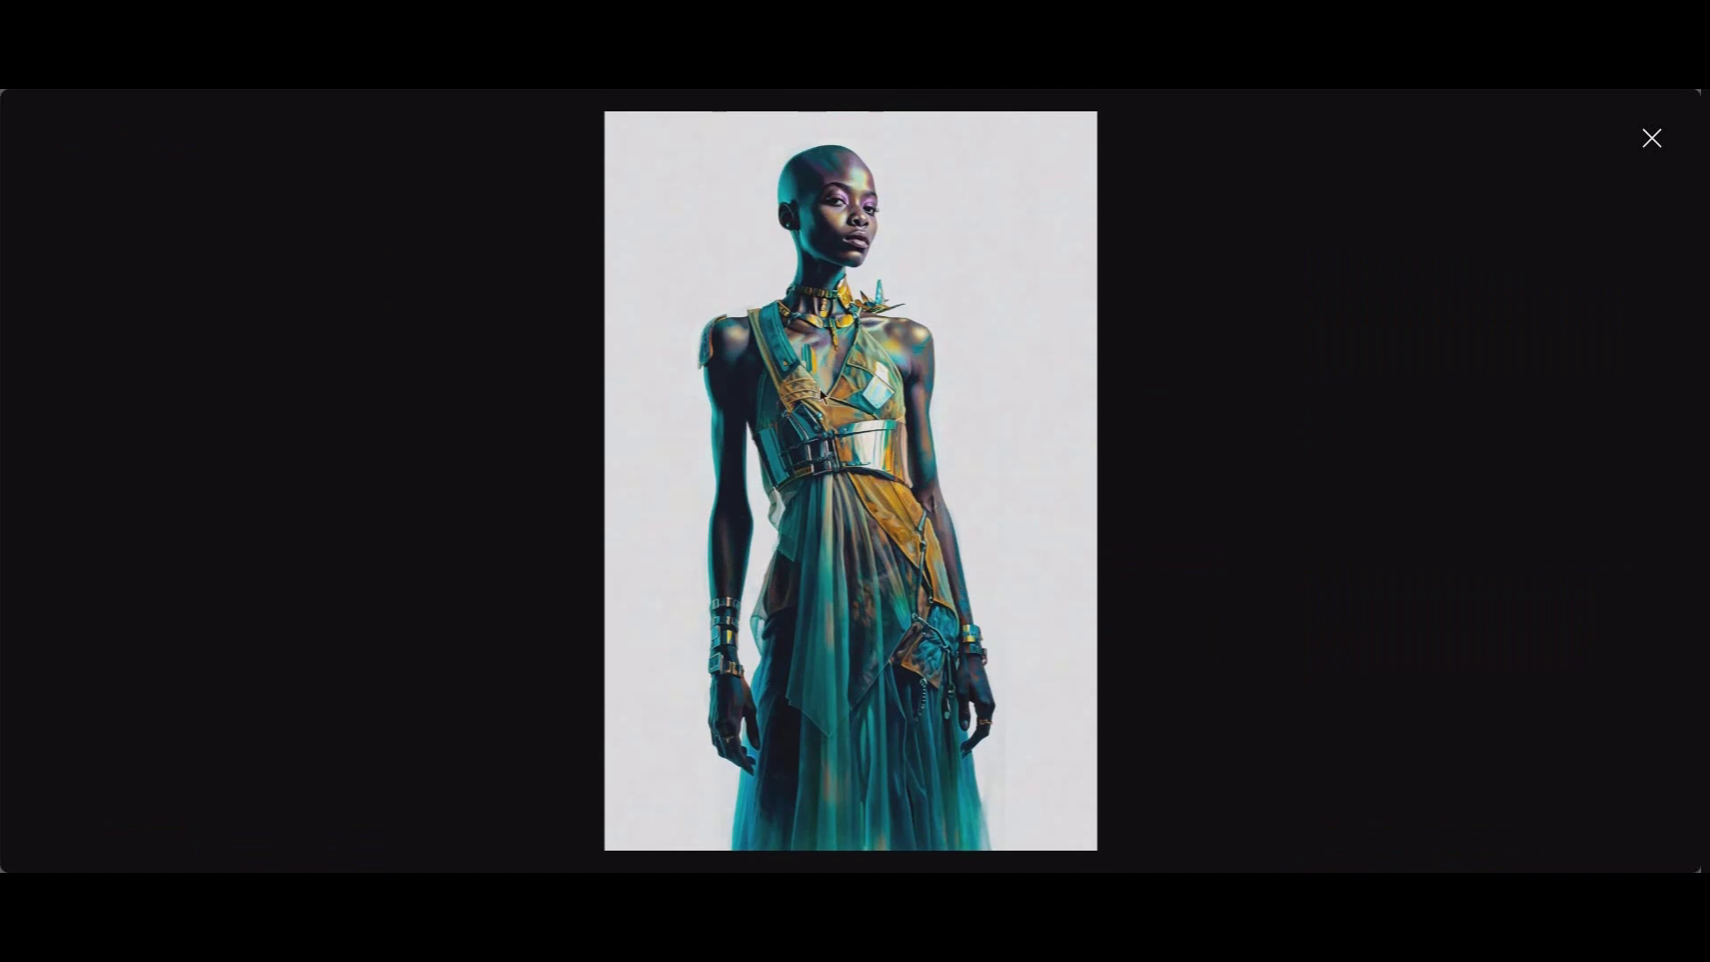
pyautogui.click(1652, 139)
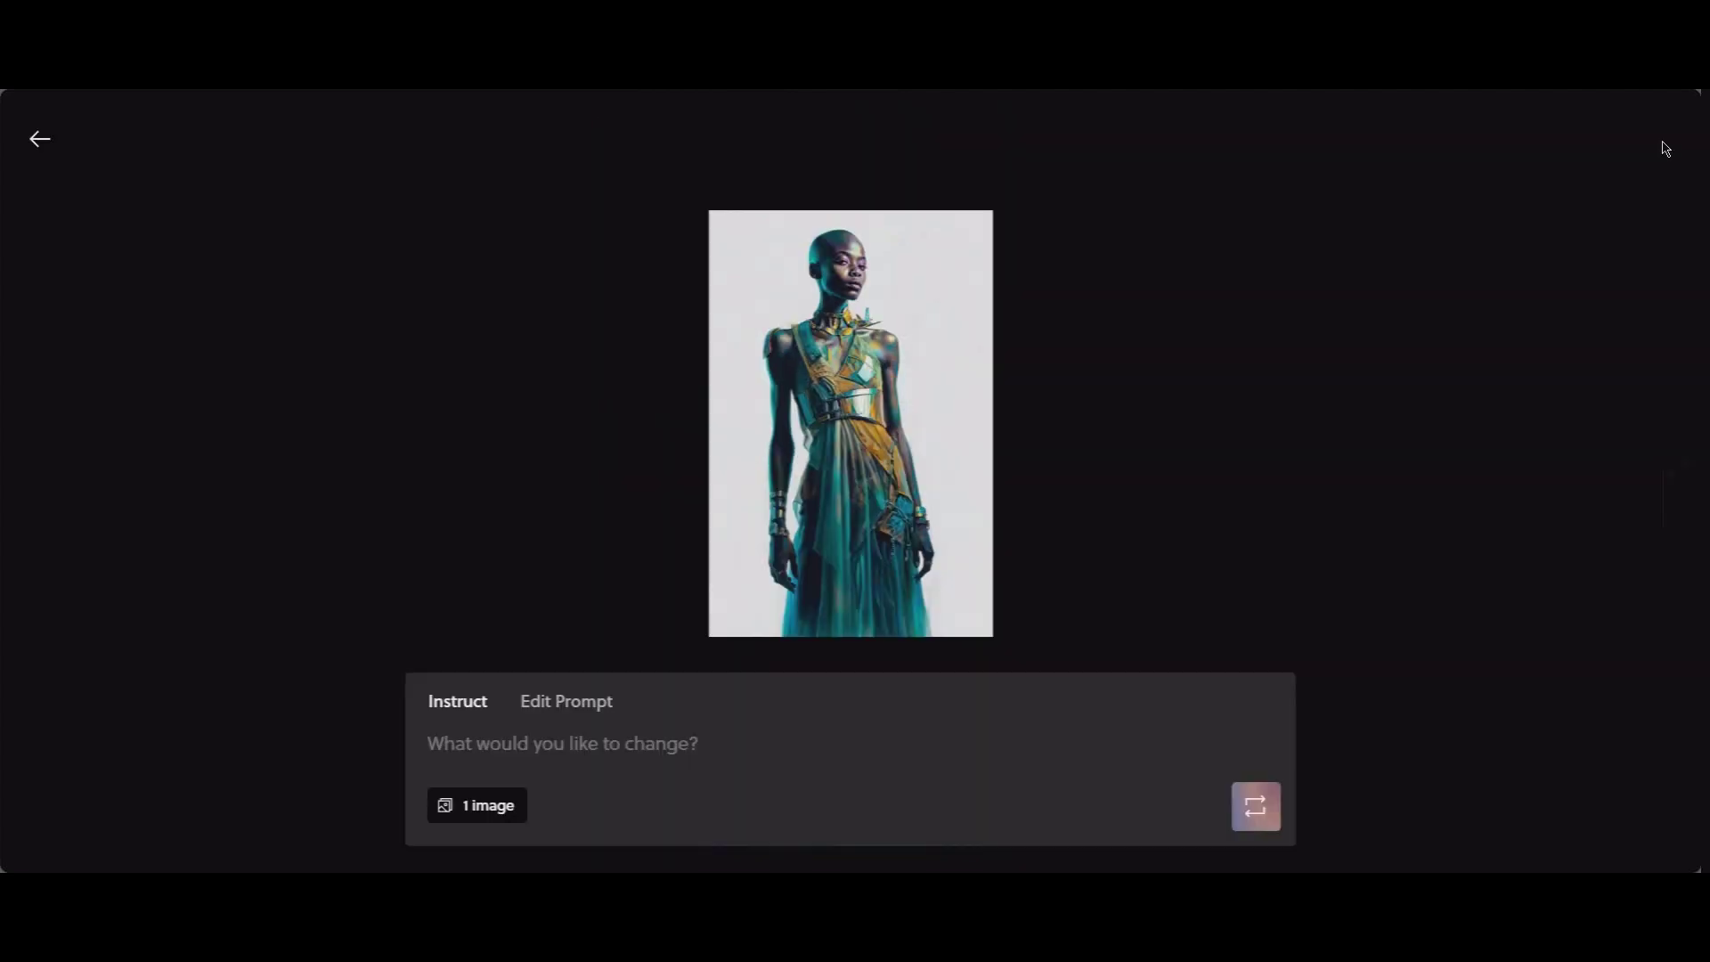
# In the Leonardo.Ai library, find the portrait of the bearded man in a dark hood and copy its homeless man prompt
pyautogui.click(40, 139)
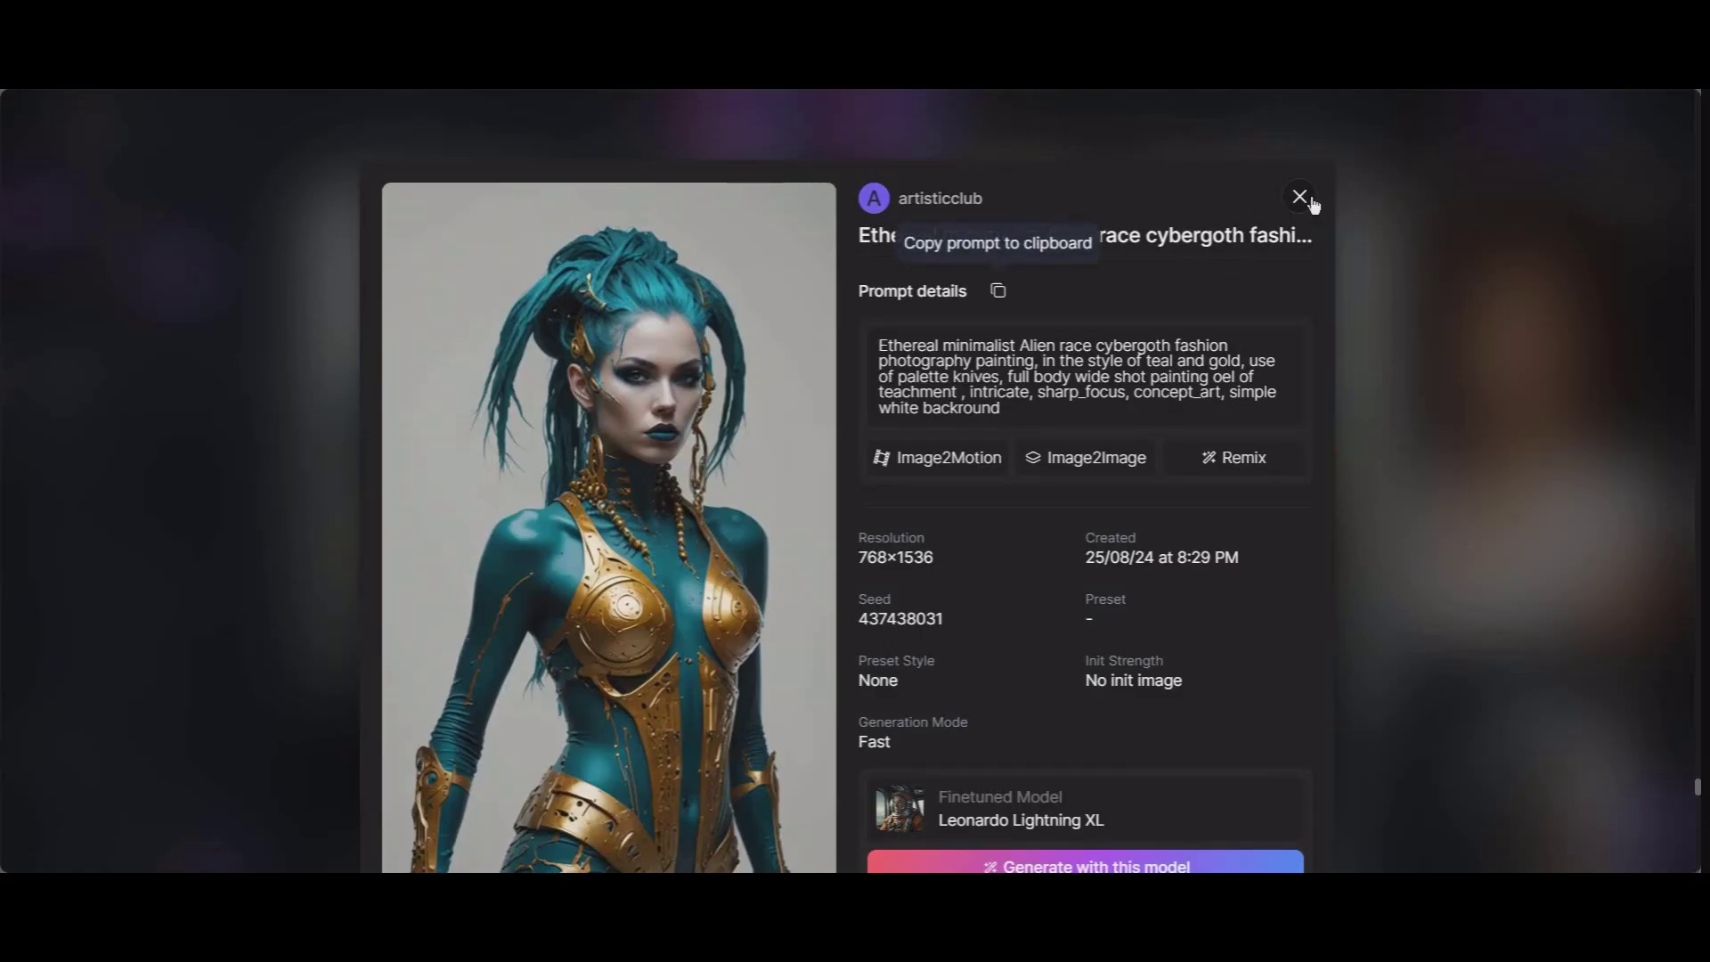
pyautogui.press('Escape')
pyautogui.scroll(-10, 712, 374)
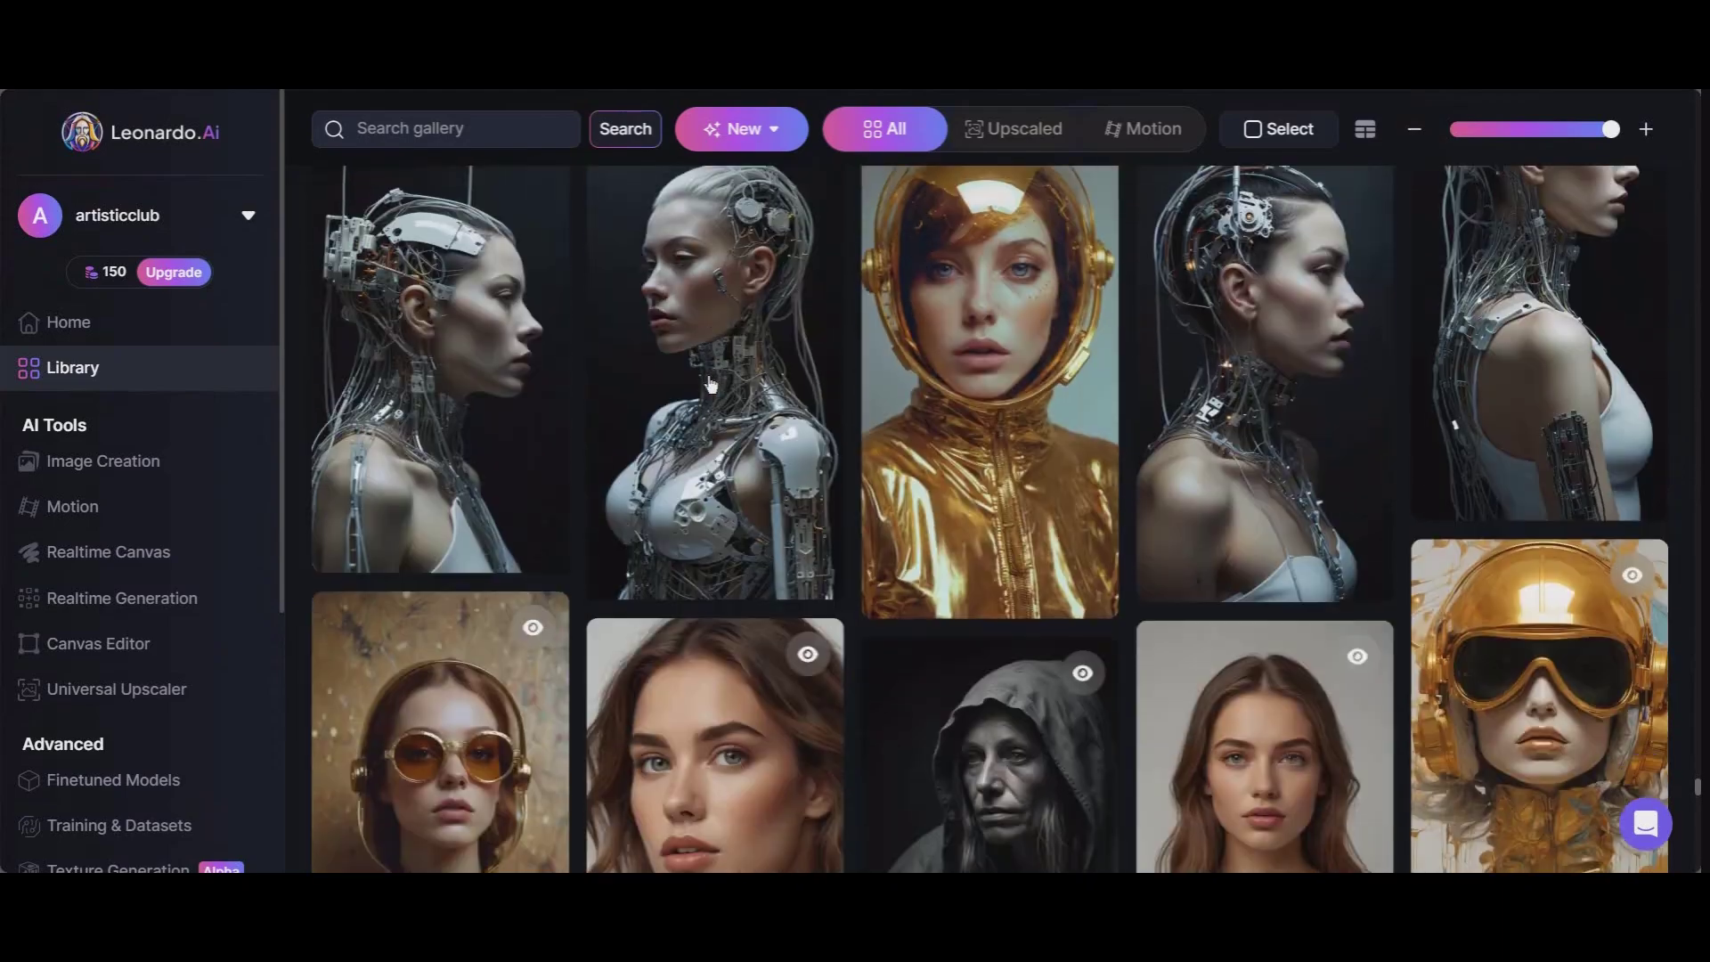
pyautogui.scroll(-15, 730, 376)
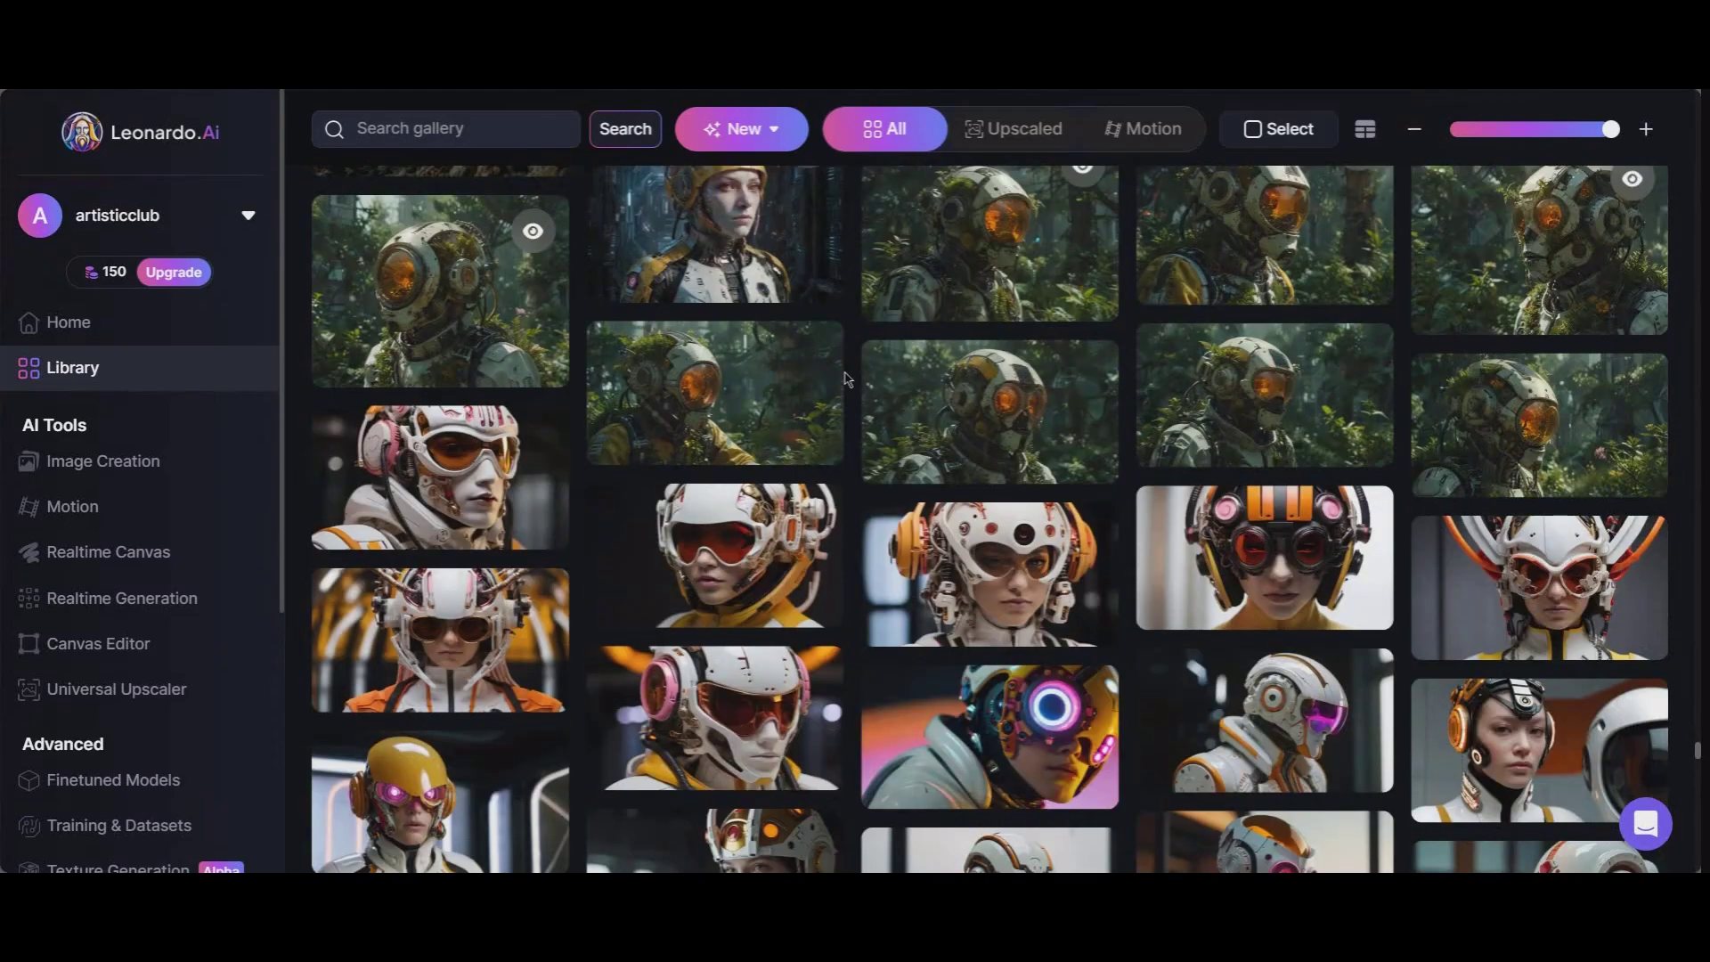
pyautogui.scroll(-20, 836, 383)
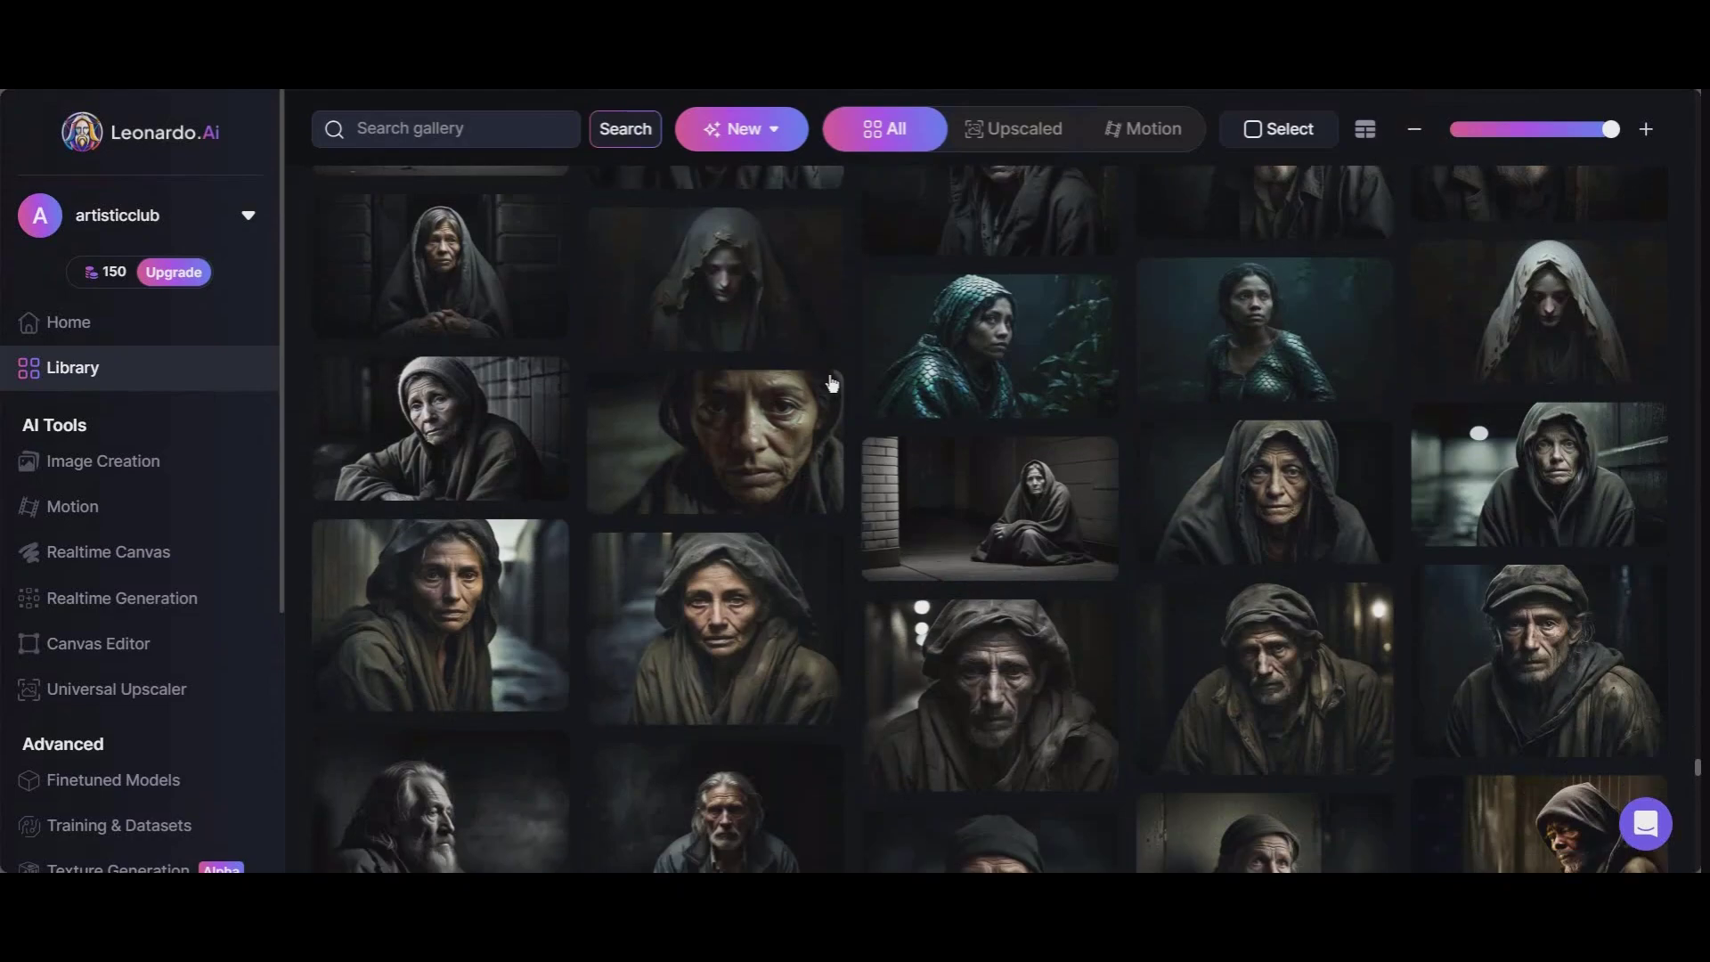
pyautogui.scroll(-15, 829, 383)
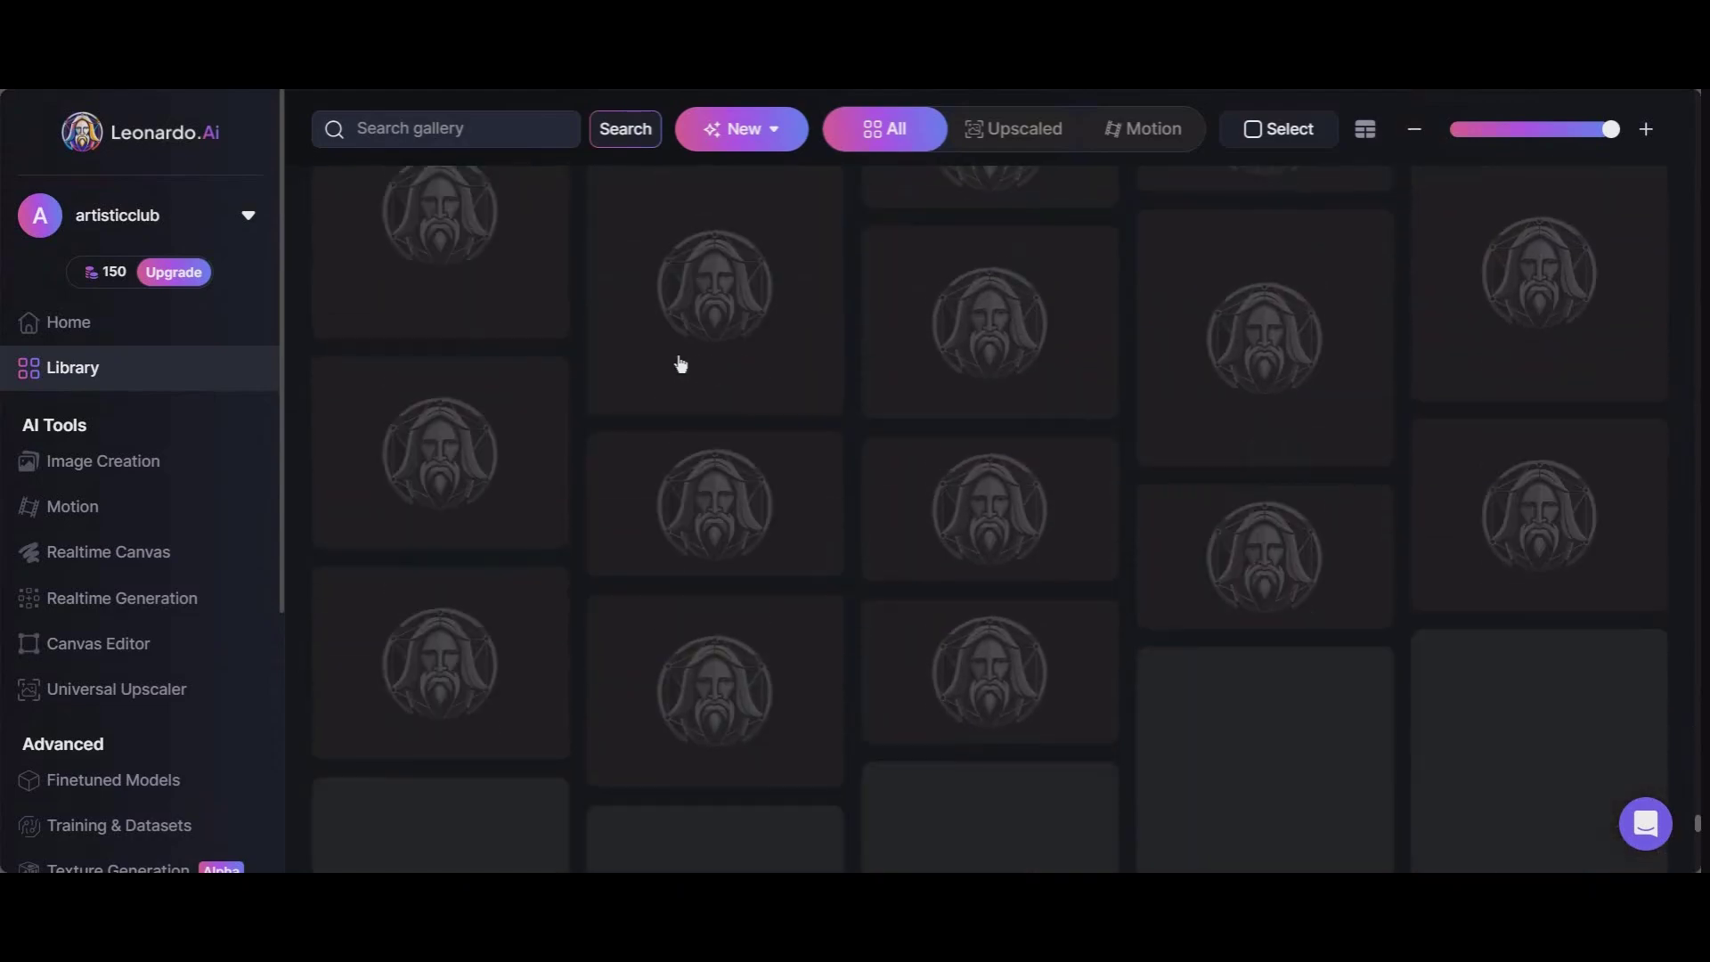
pyautogui.scroll(-5, 901, 705)
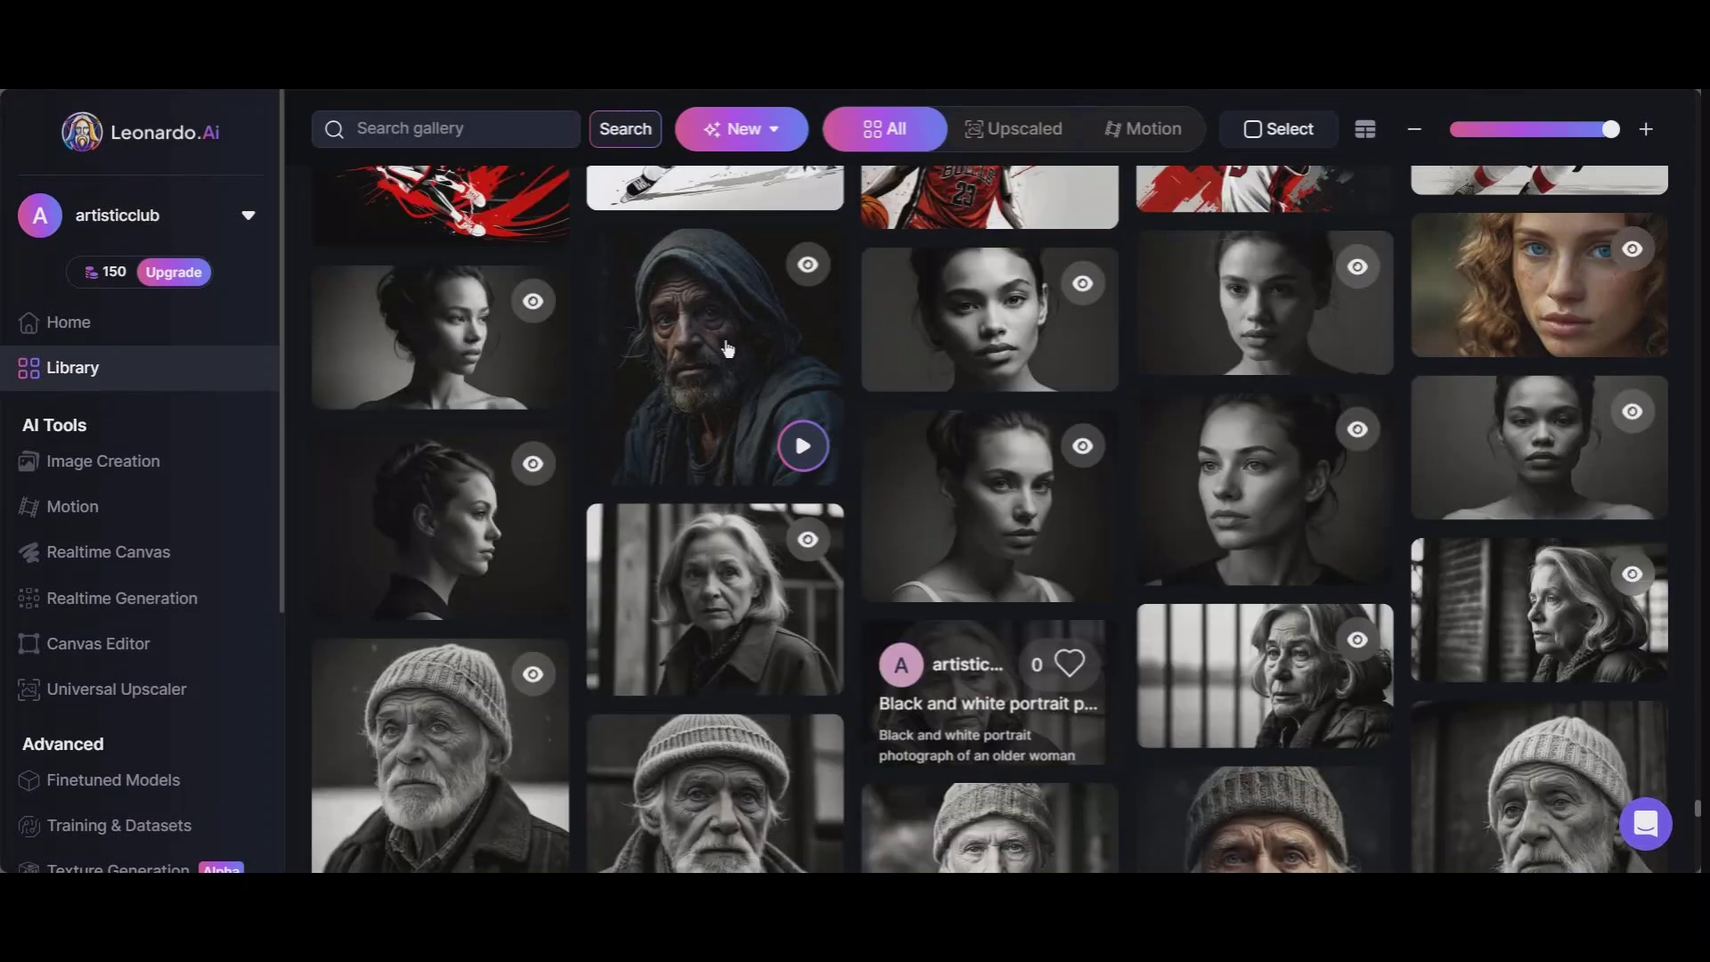
pyautogui.click(725, 350)
pyautogui.click(607, 377)
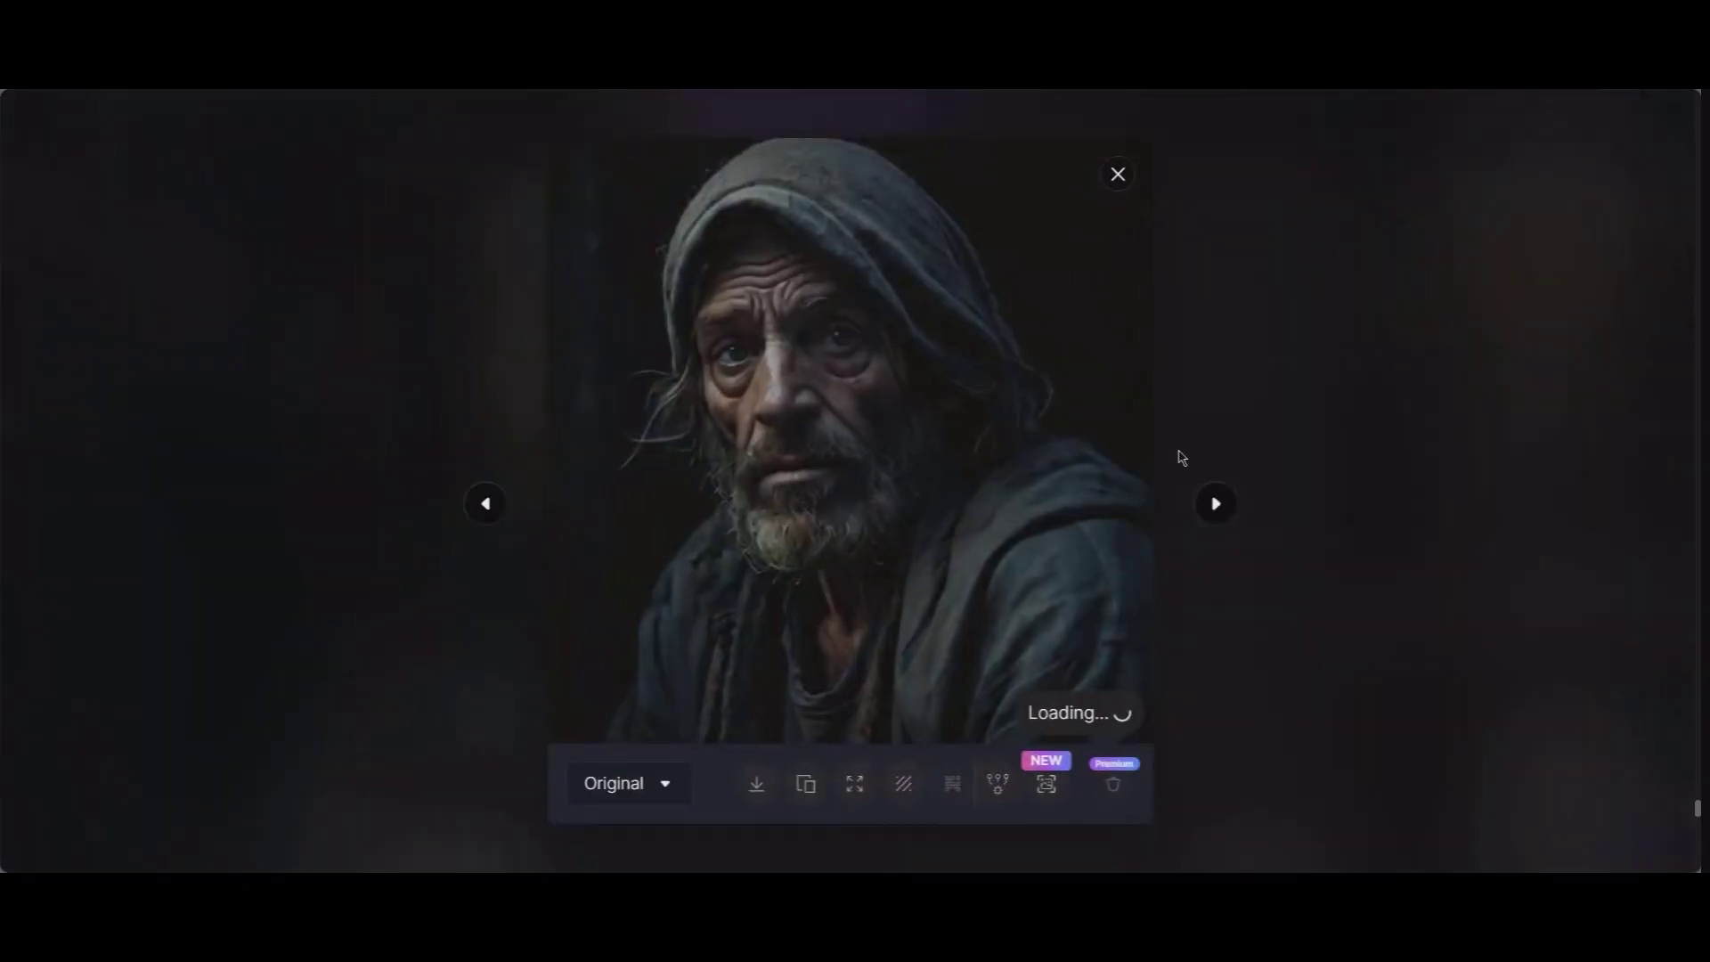
pyautogui.click(1124, 185)
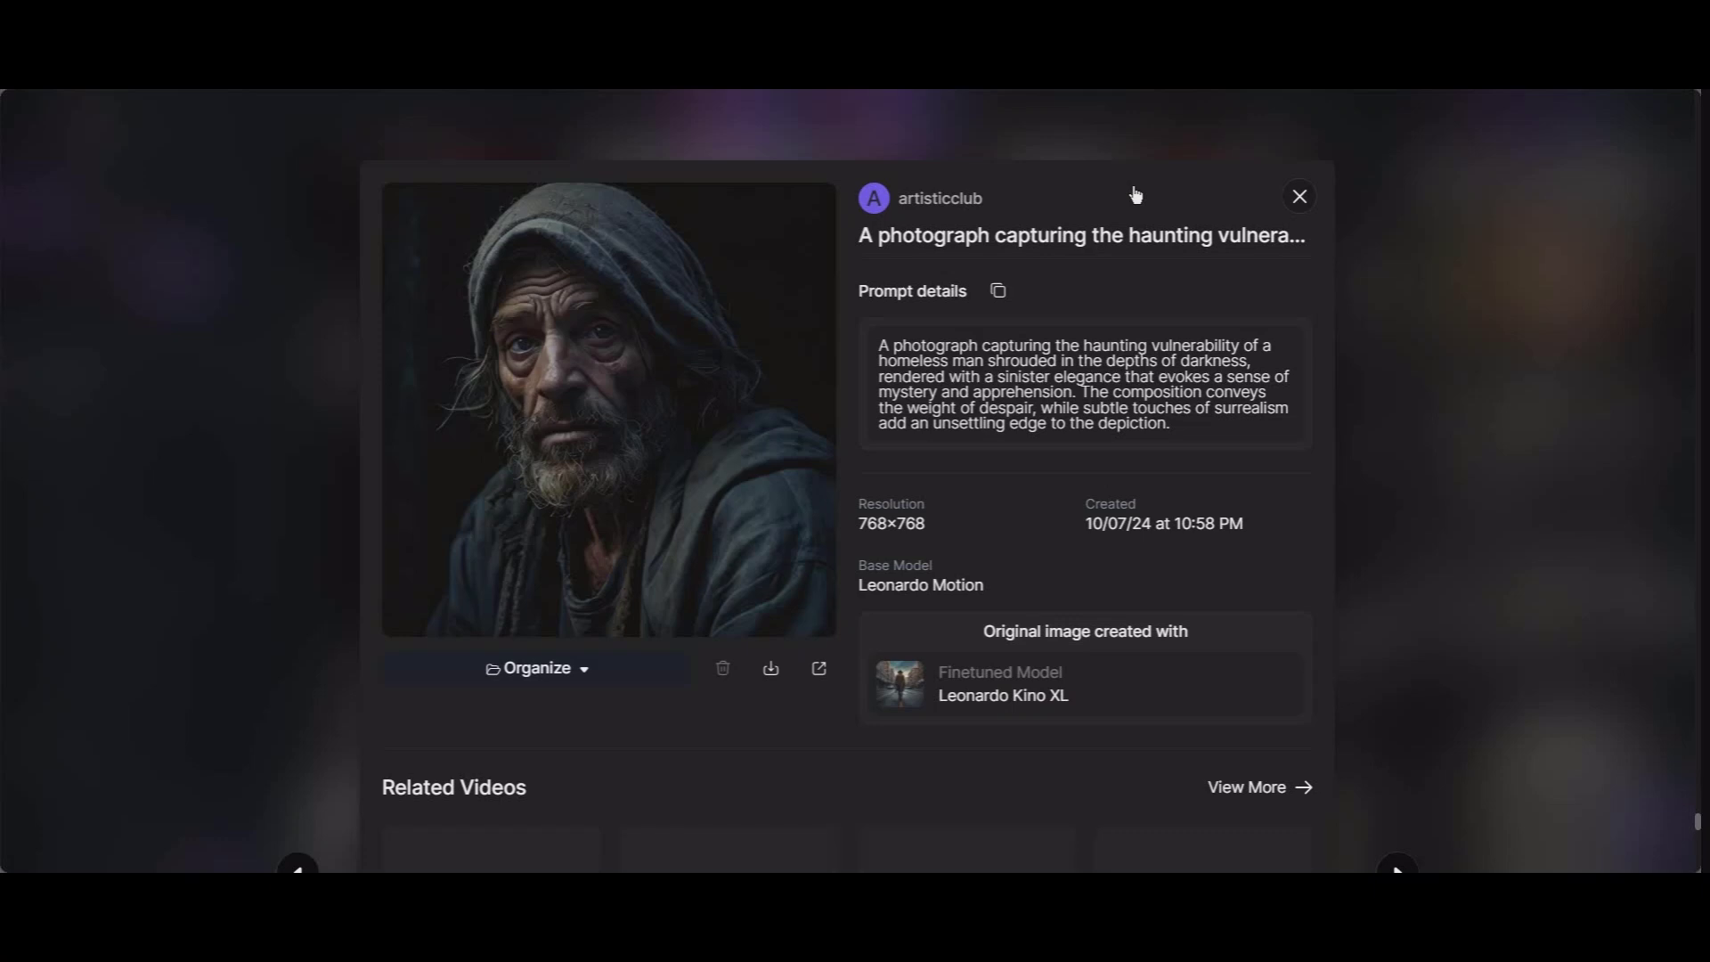
pyautogui.click(997, 290)
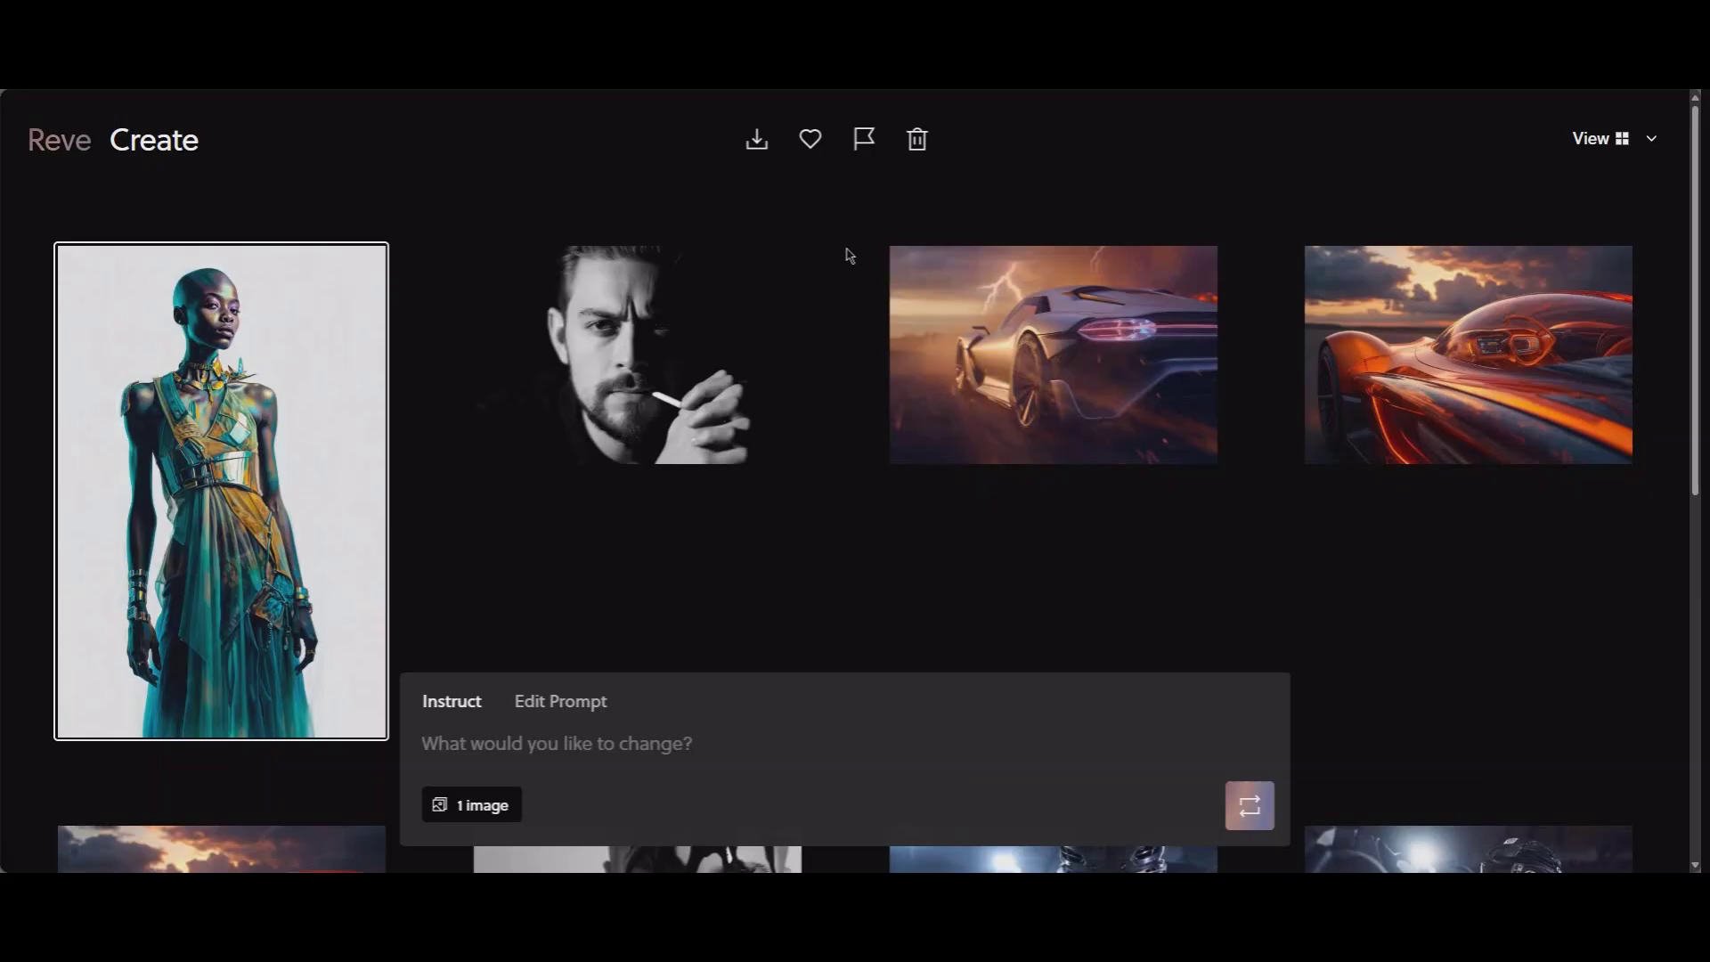
# In Reve, generate one image using the copied "haunting vulnerability of a homeless man" prompt as an instruction on the teal and gold fashion figure
pyautogui.click(584, 729)
pyautogui.rightClick(575, 741)
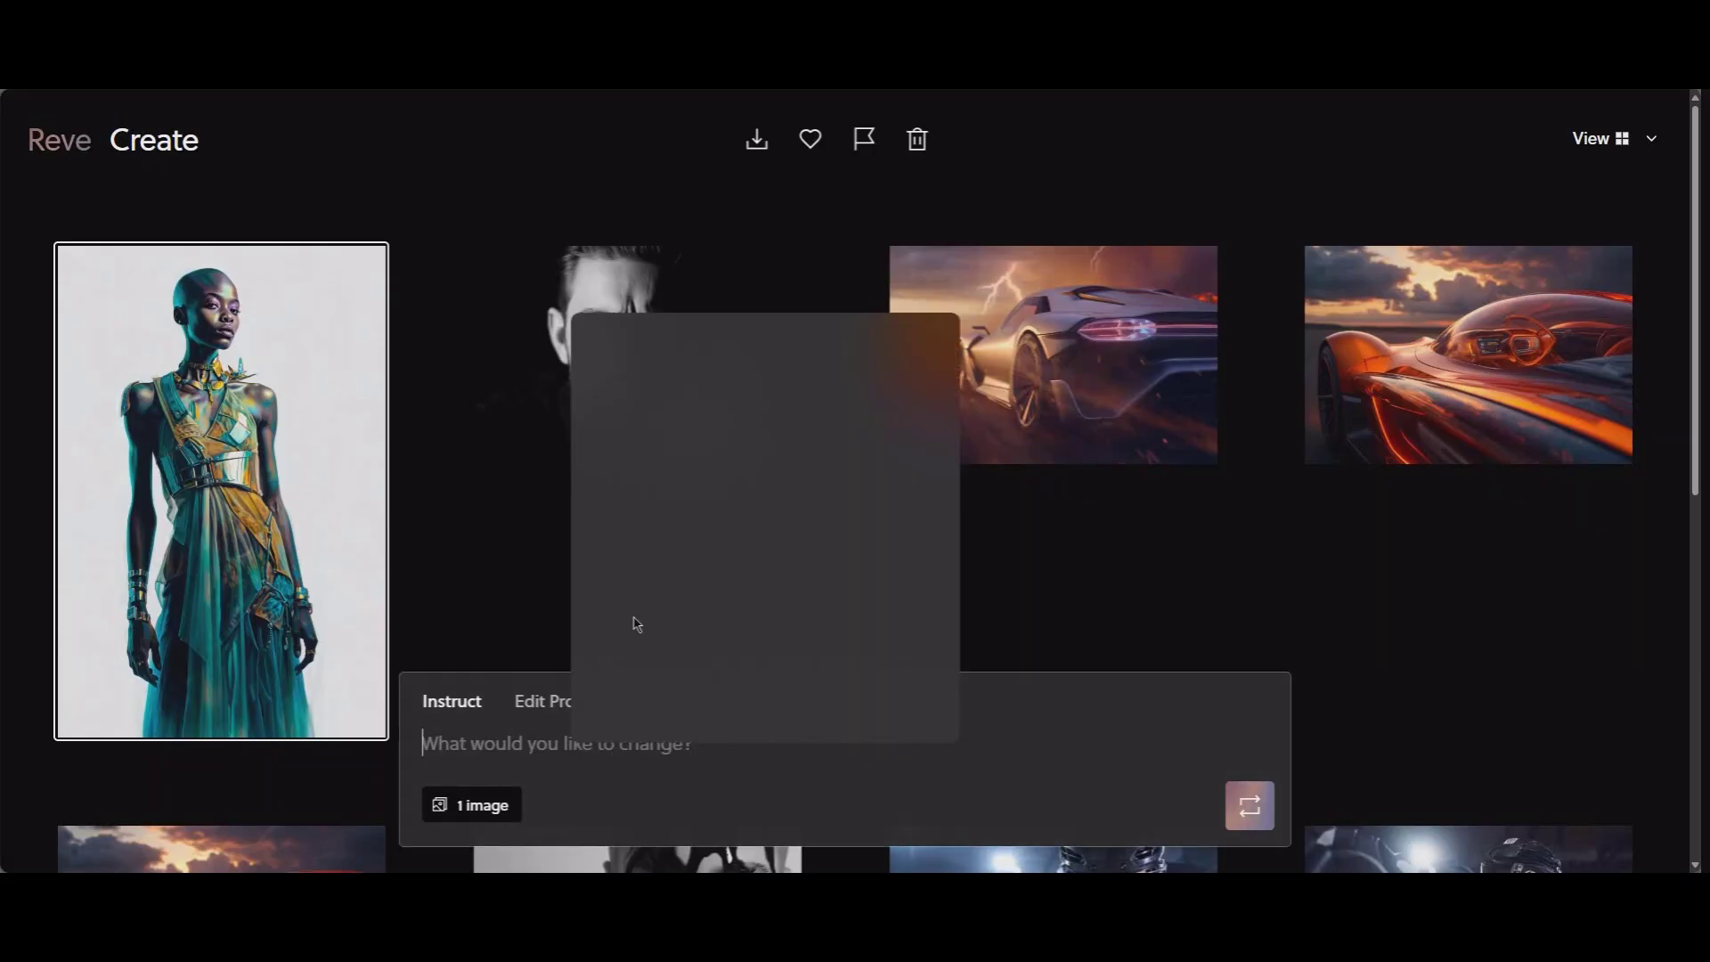
pyautogui.click(699, 529)
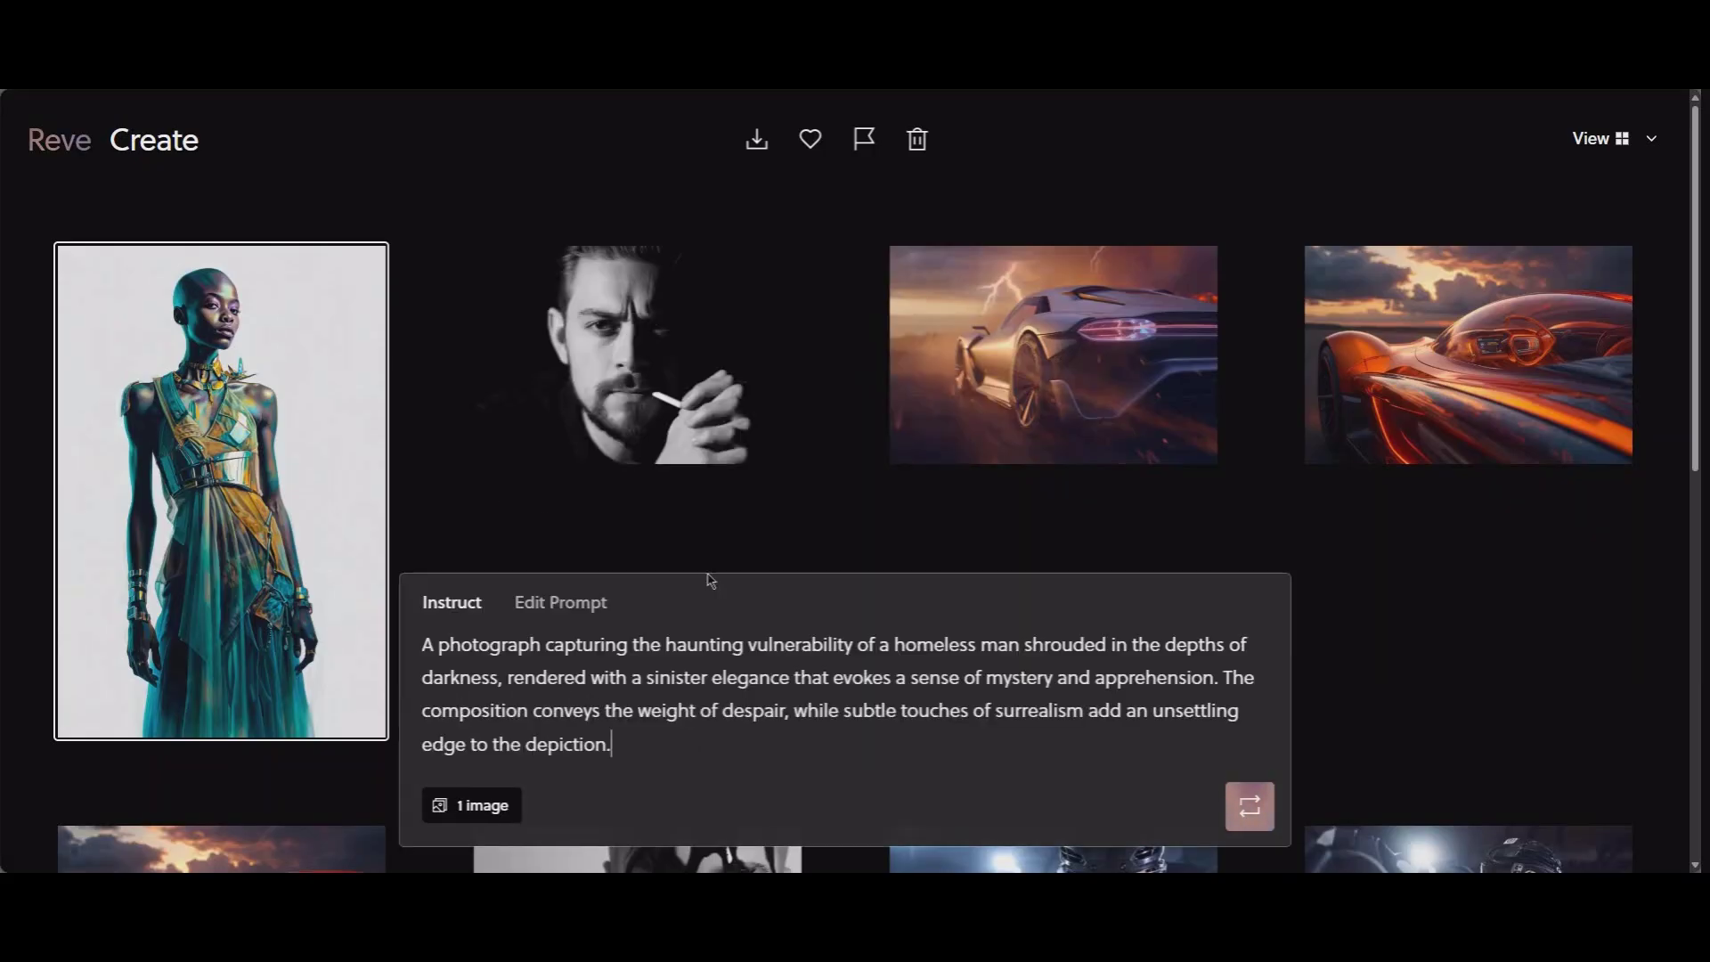
pyautogui.click(1262, 817)
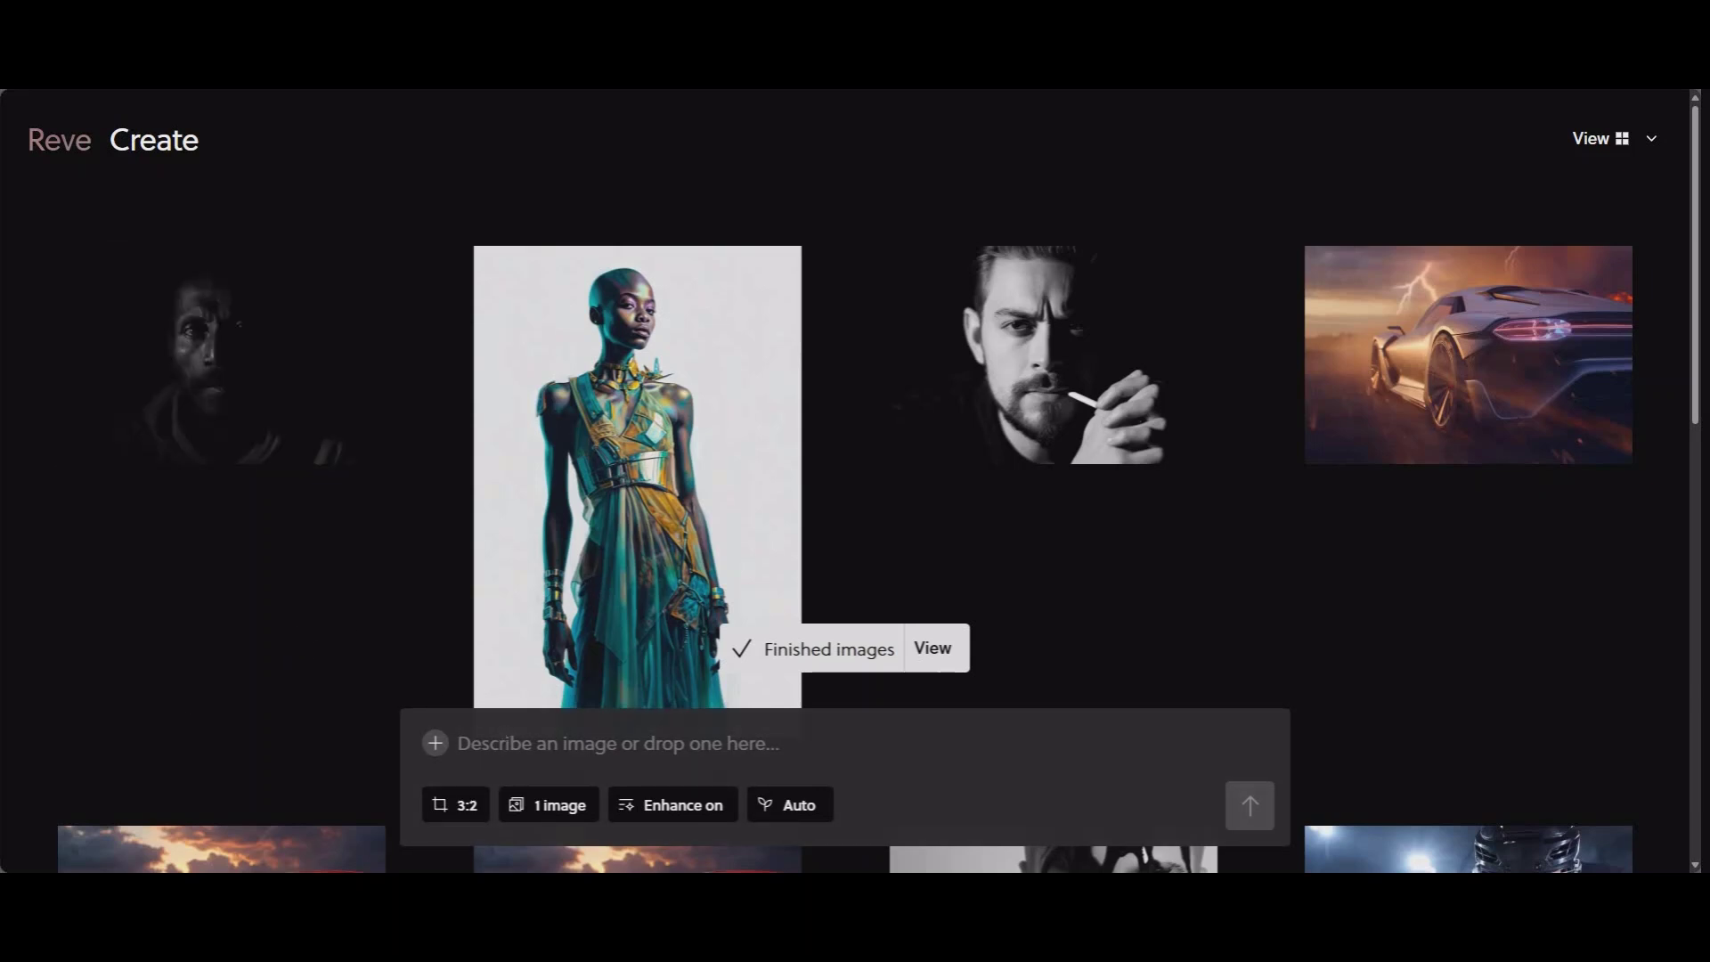
# Inspect the generated dark homeless man portrait at full size, and close the full-size view
pyautogui.click(220, 378)
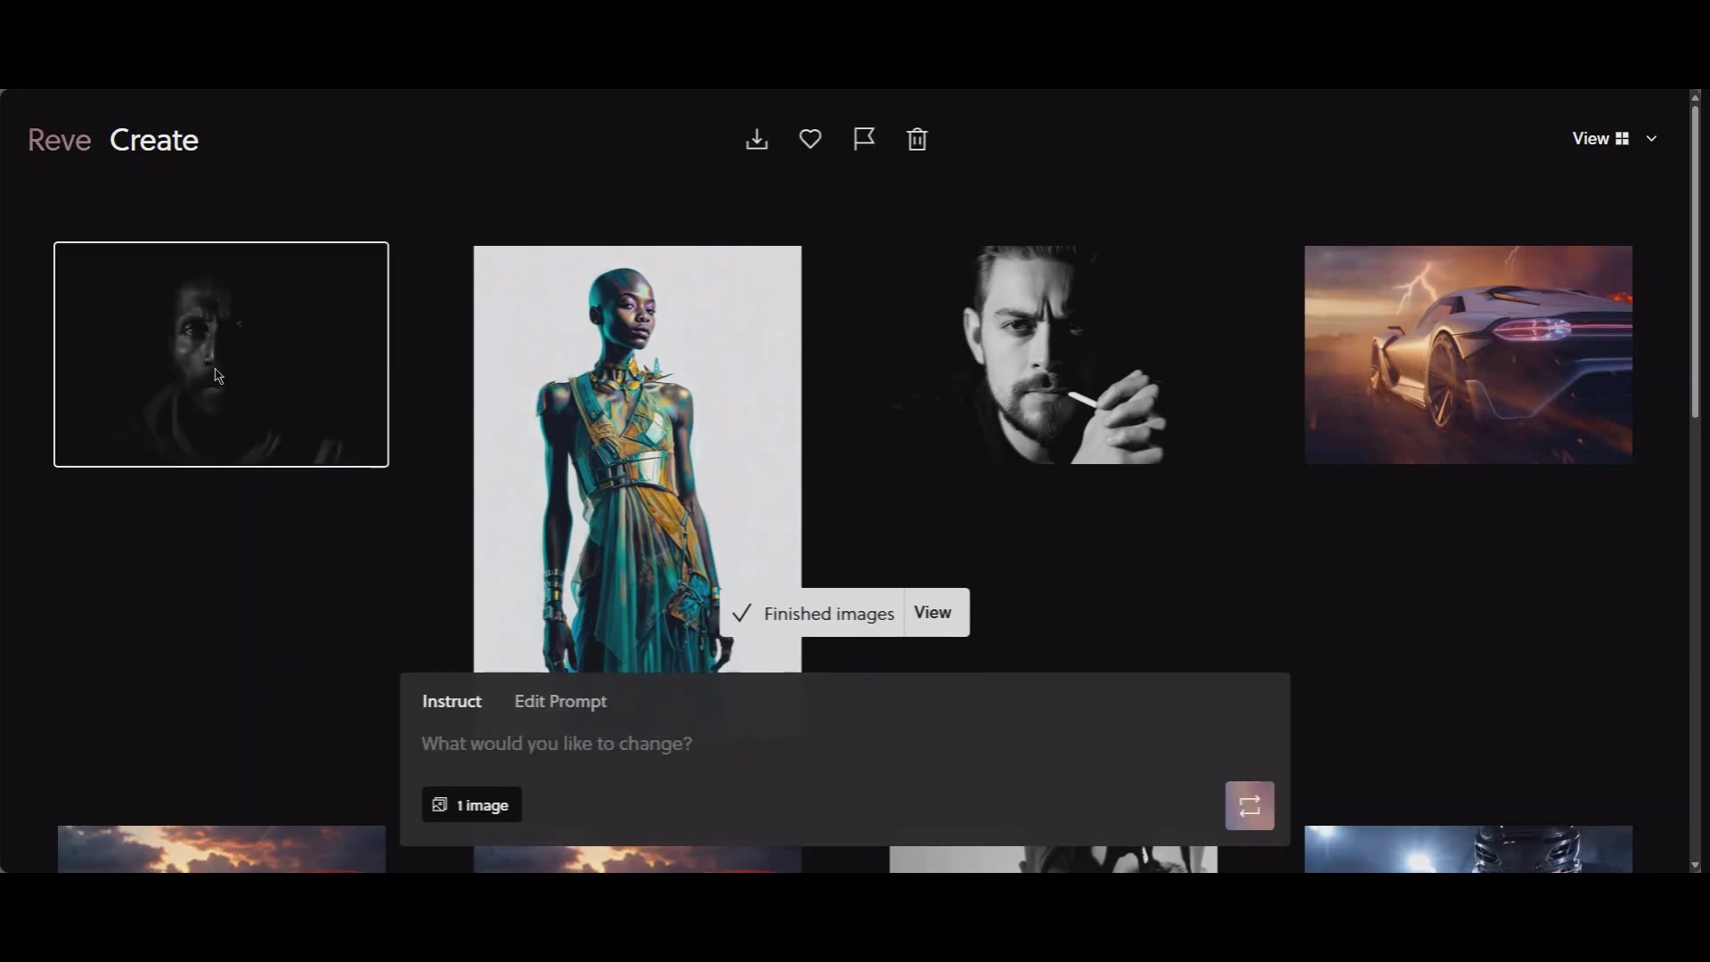
pyautogui.click(241, 369)
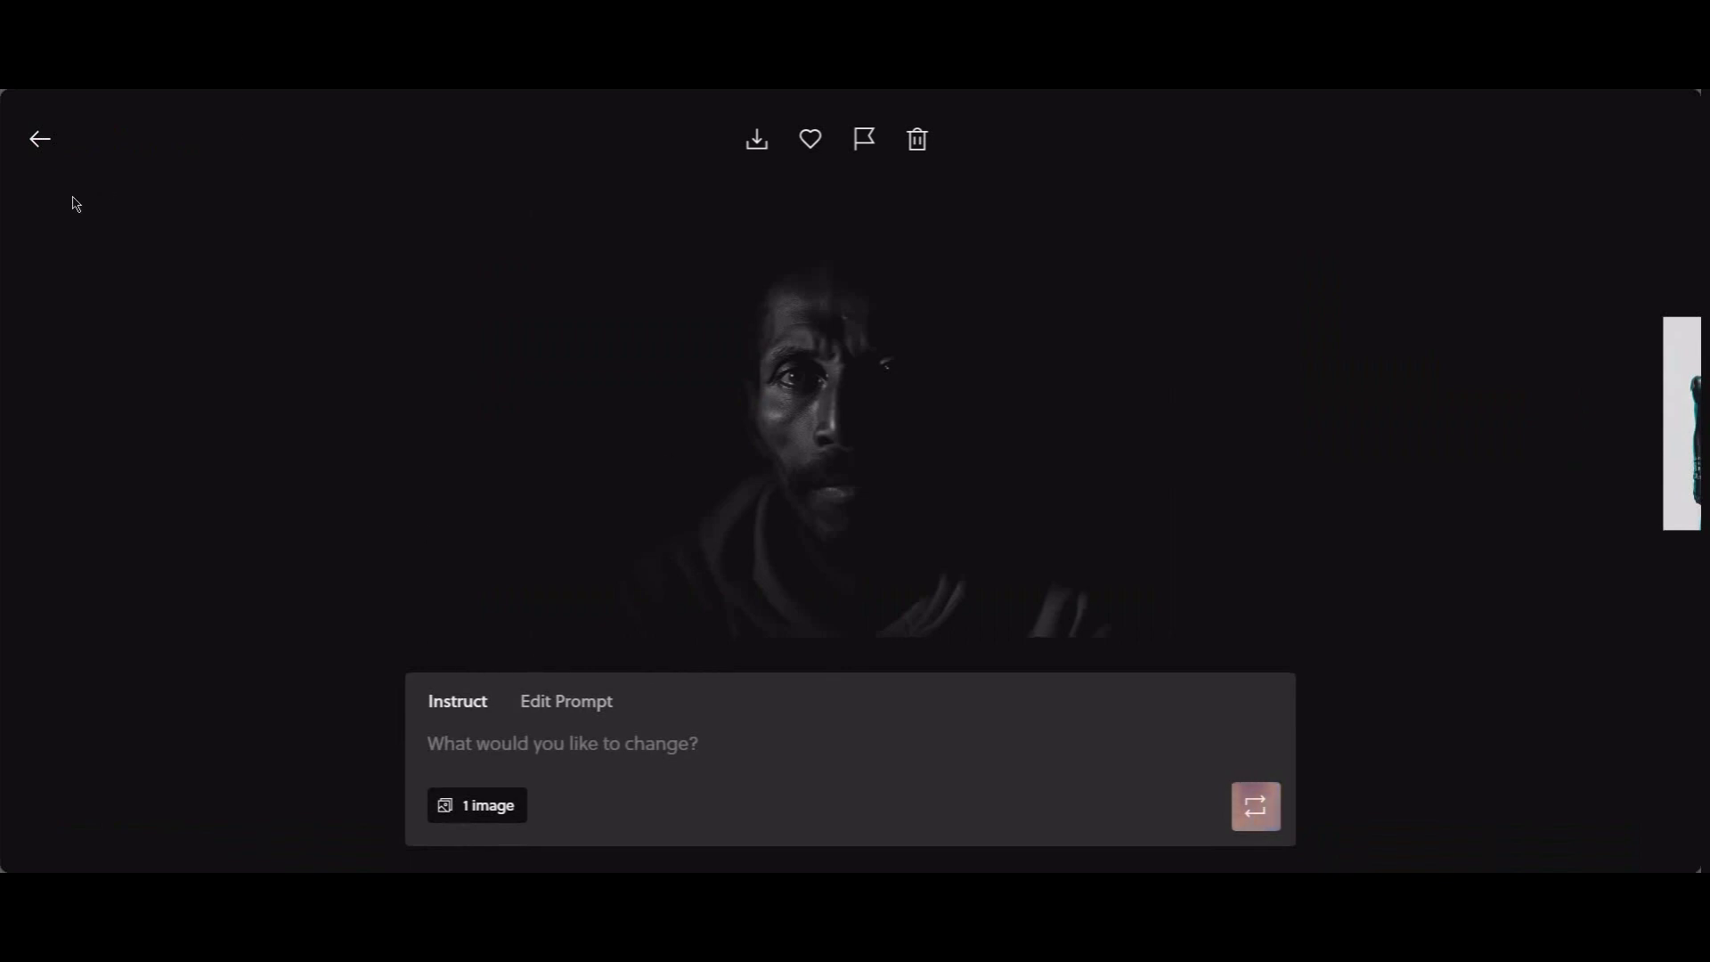
pyautogui.click(41, 142)
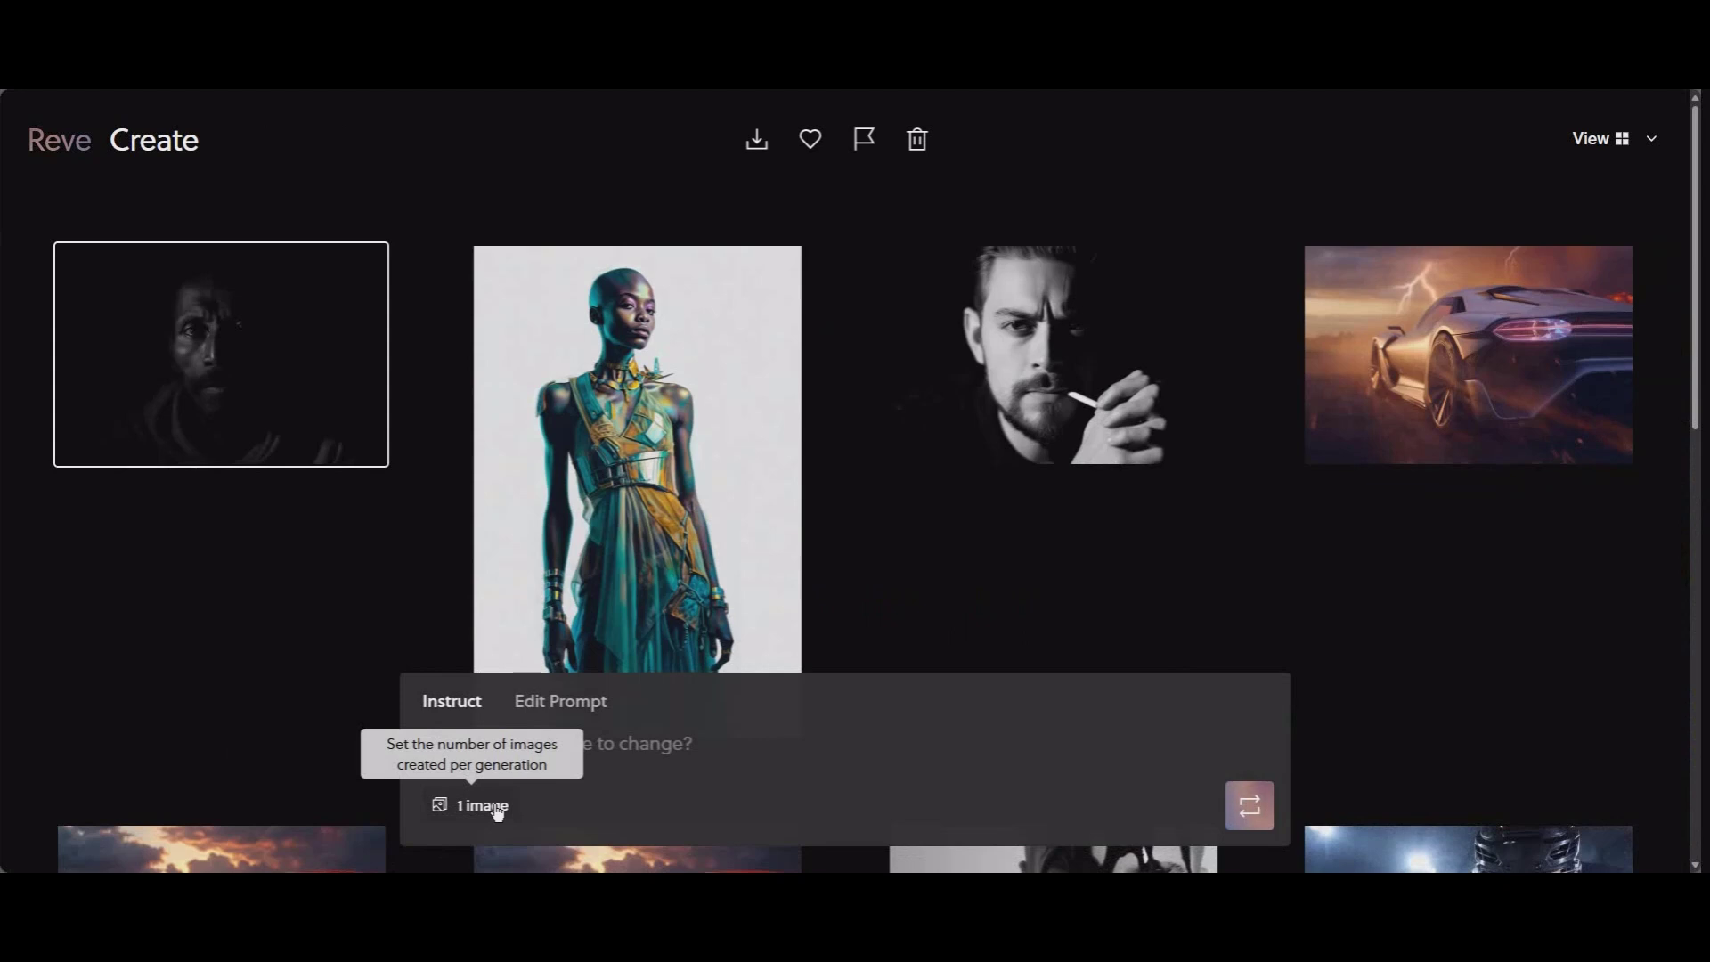
# Add the braided woman photo undefined_image.png from the Downloads folder to the Reve prompt as the image to generate from
pyautogui.click(602, 747)
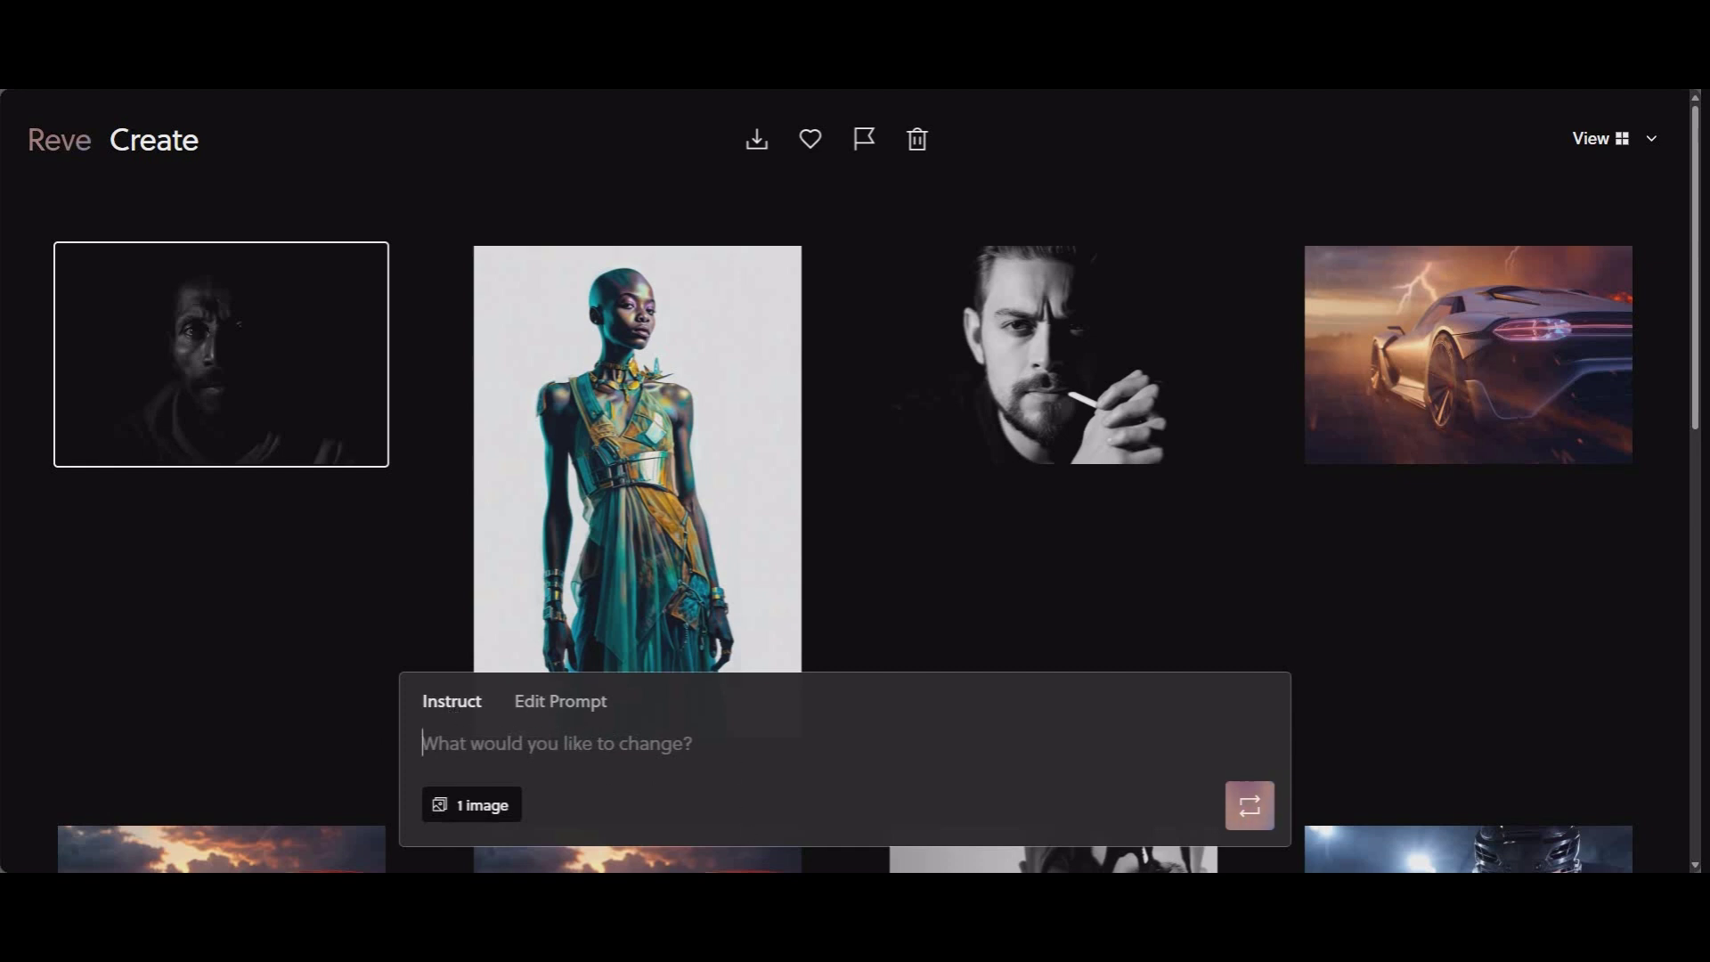
pyautogui.hotkey('alt', 'Tab')
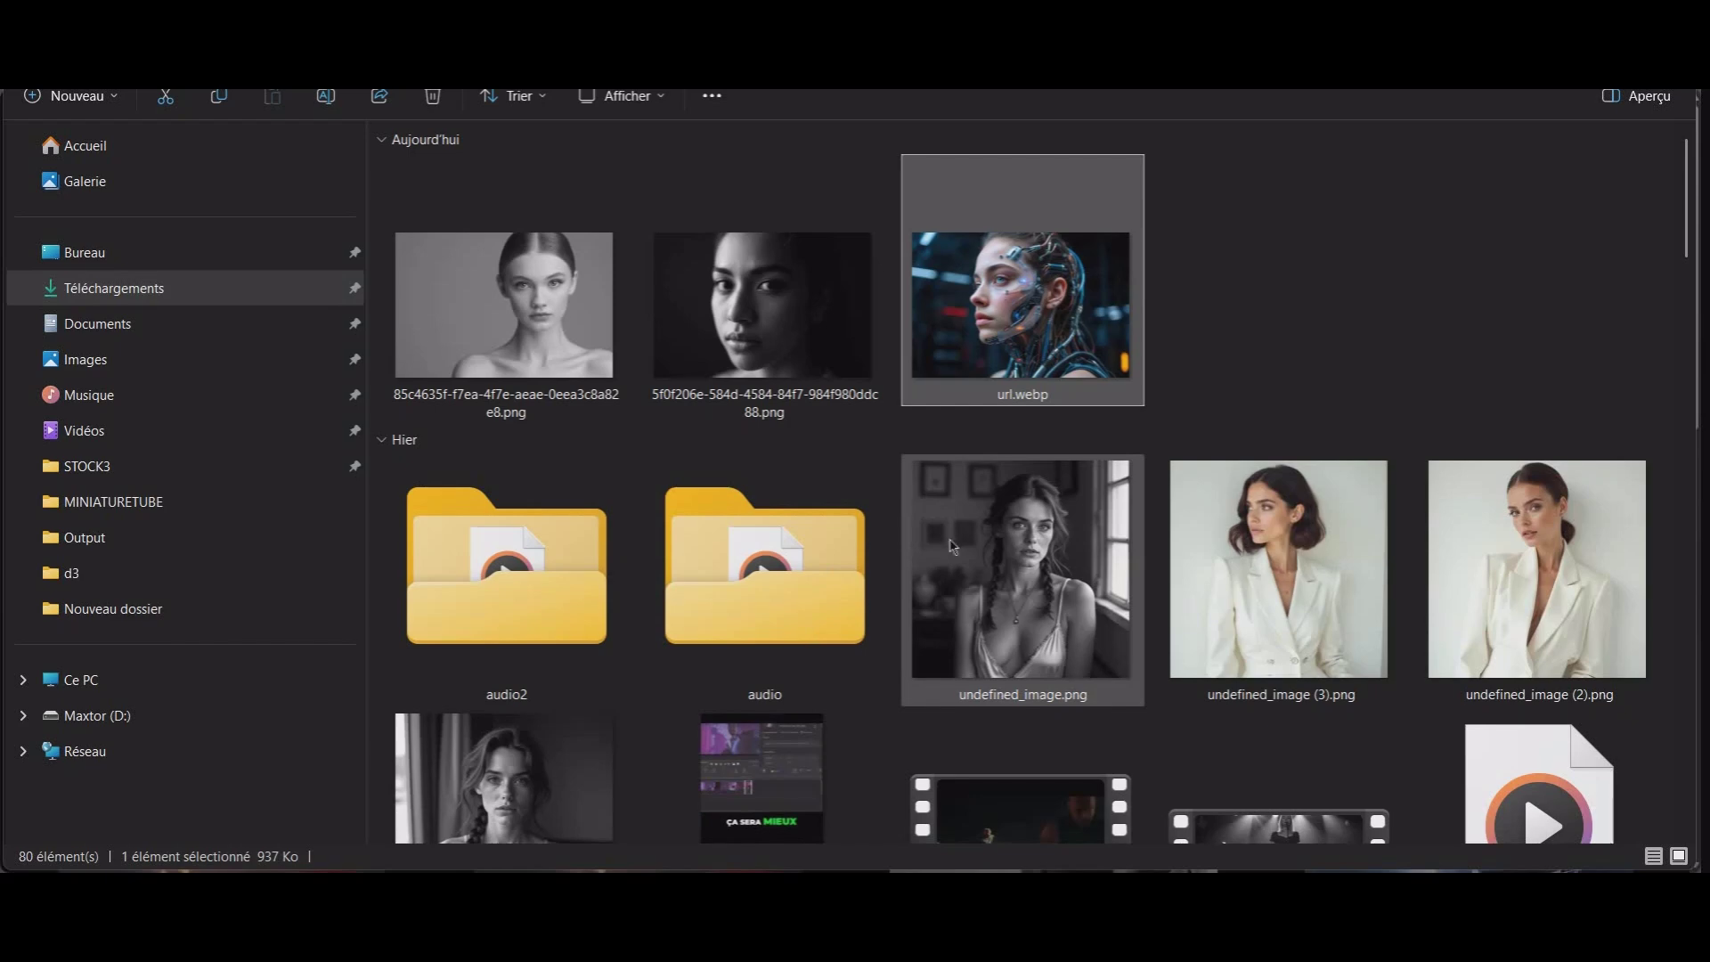
pyautogui.click(1024, 595)
pyautogui.moveTo(1024, 596); pyautogui.dragTo(597, 774)
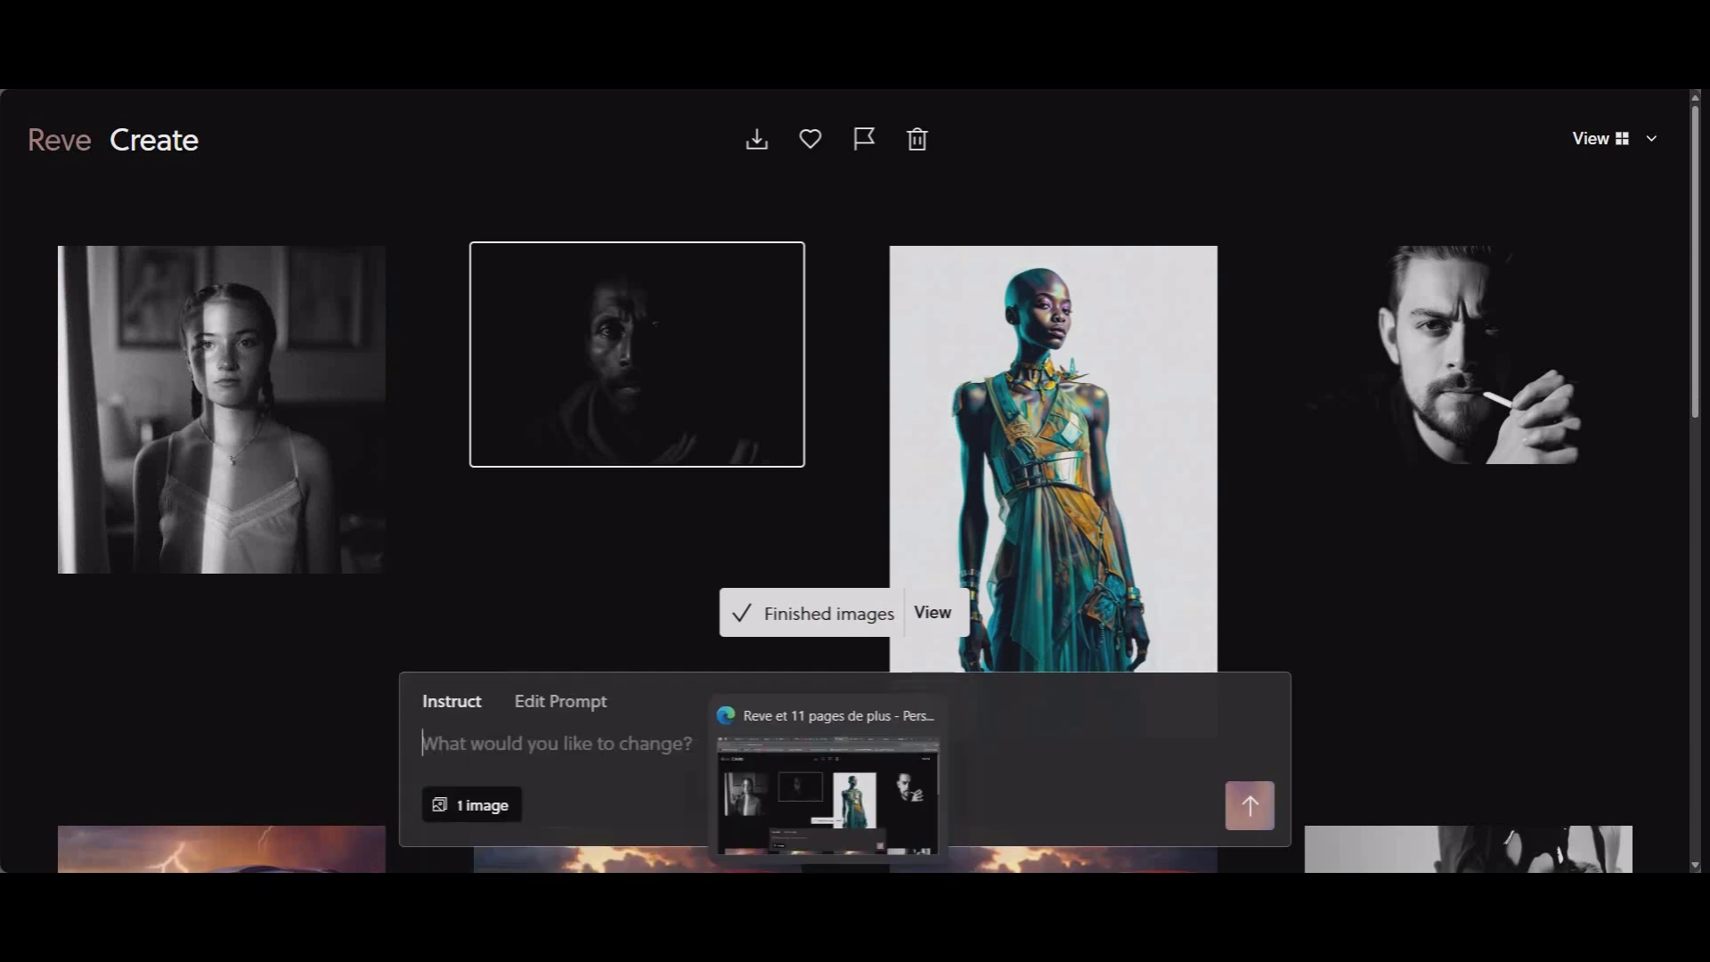
# Examine the original photo of the braided woman by the window, and open Reve's generated version at full size for comparison
pyautogui.click(958, 793)
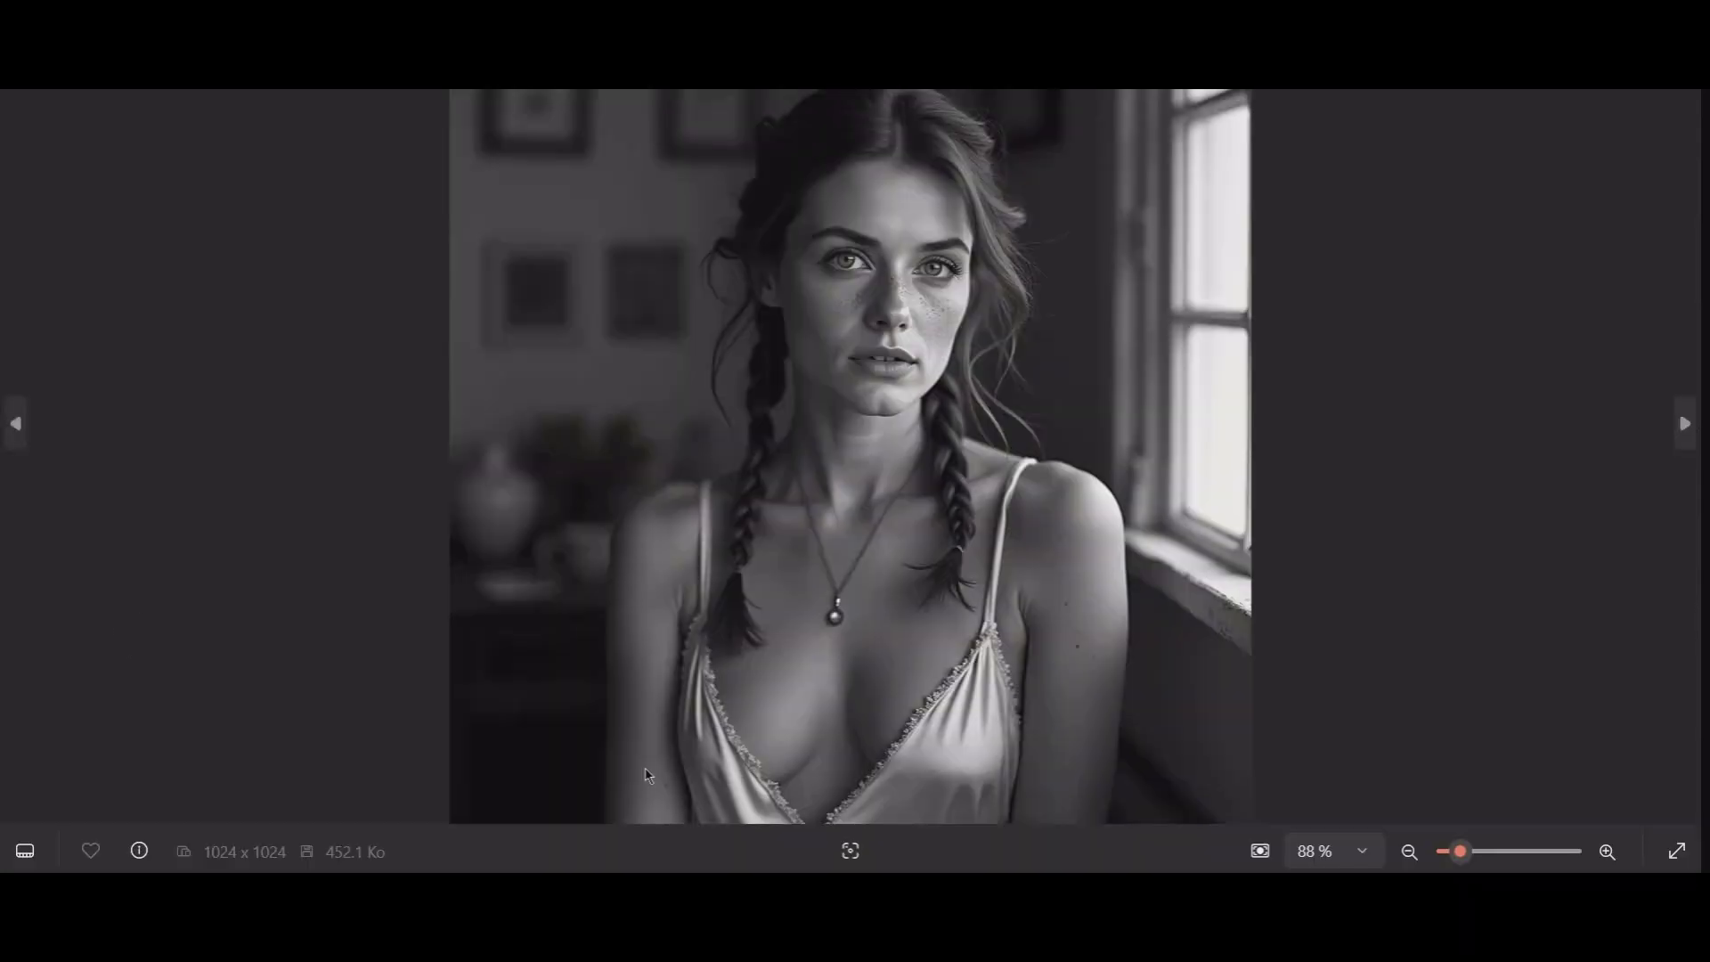
pyautogui.click(850, 784)
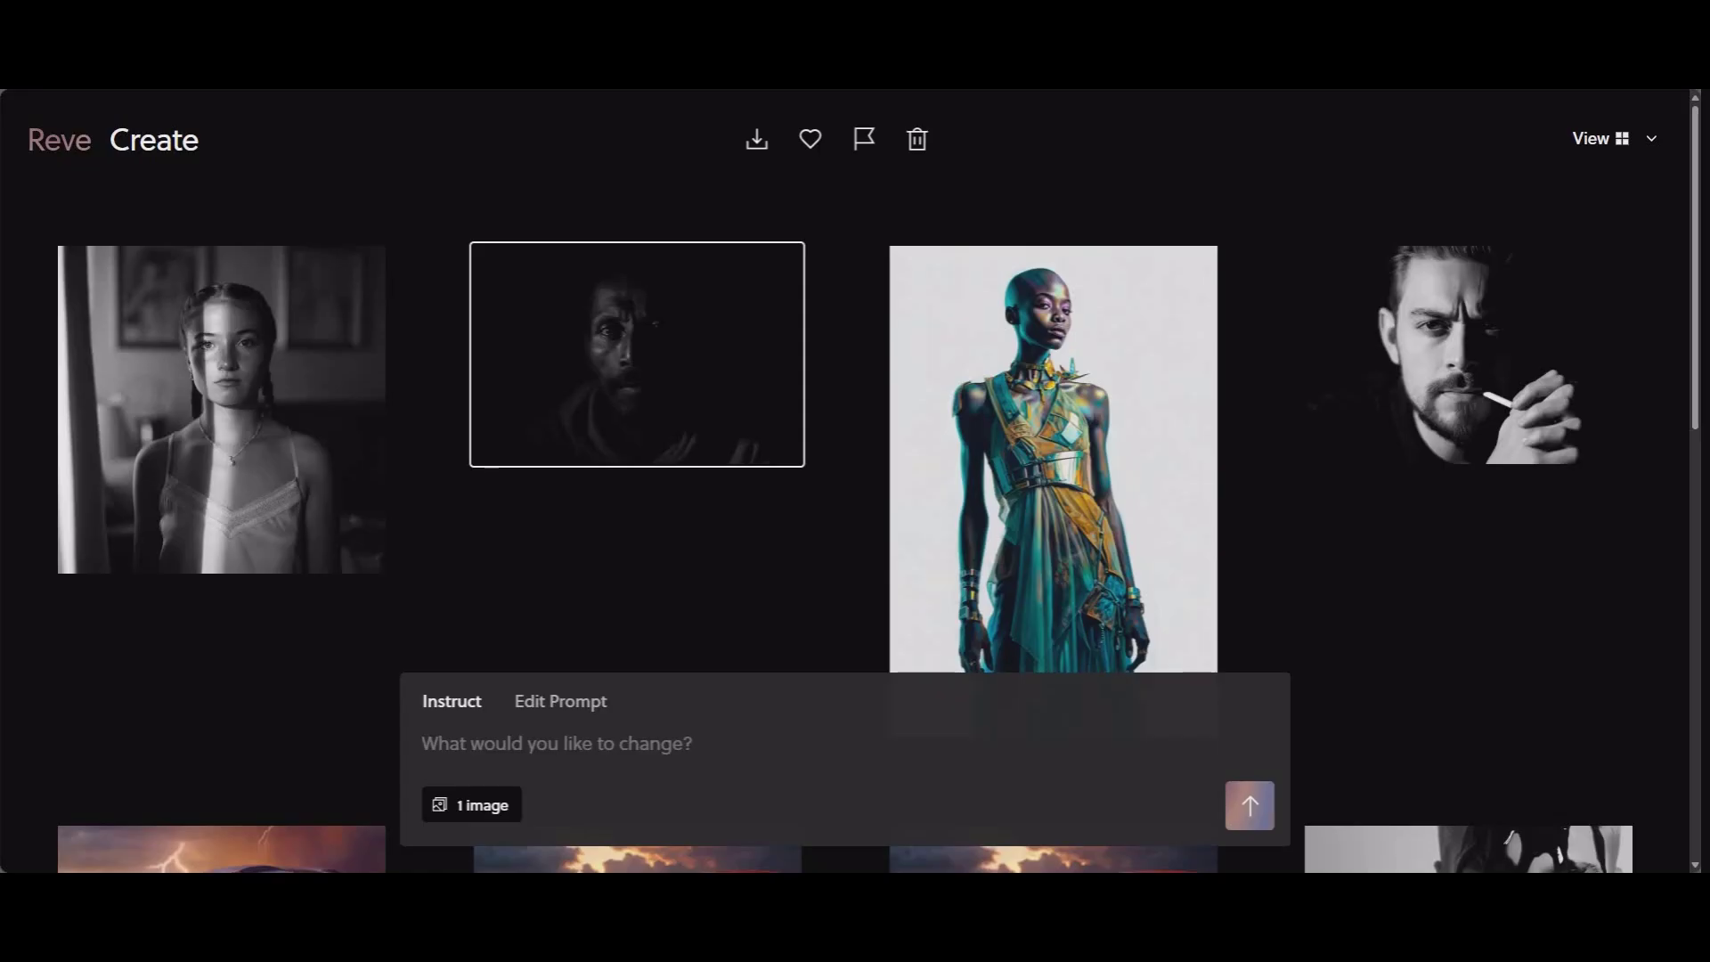
pyautogui.click(229, 439)
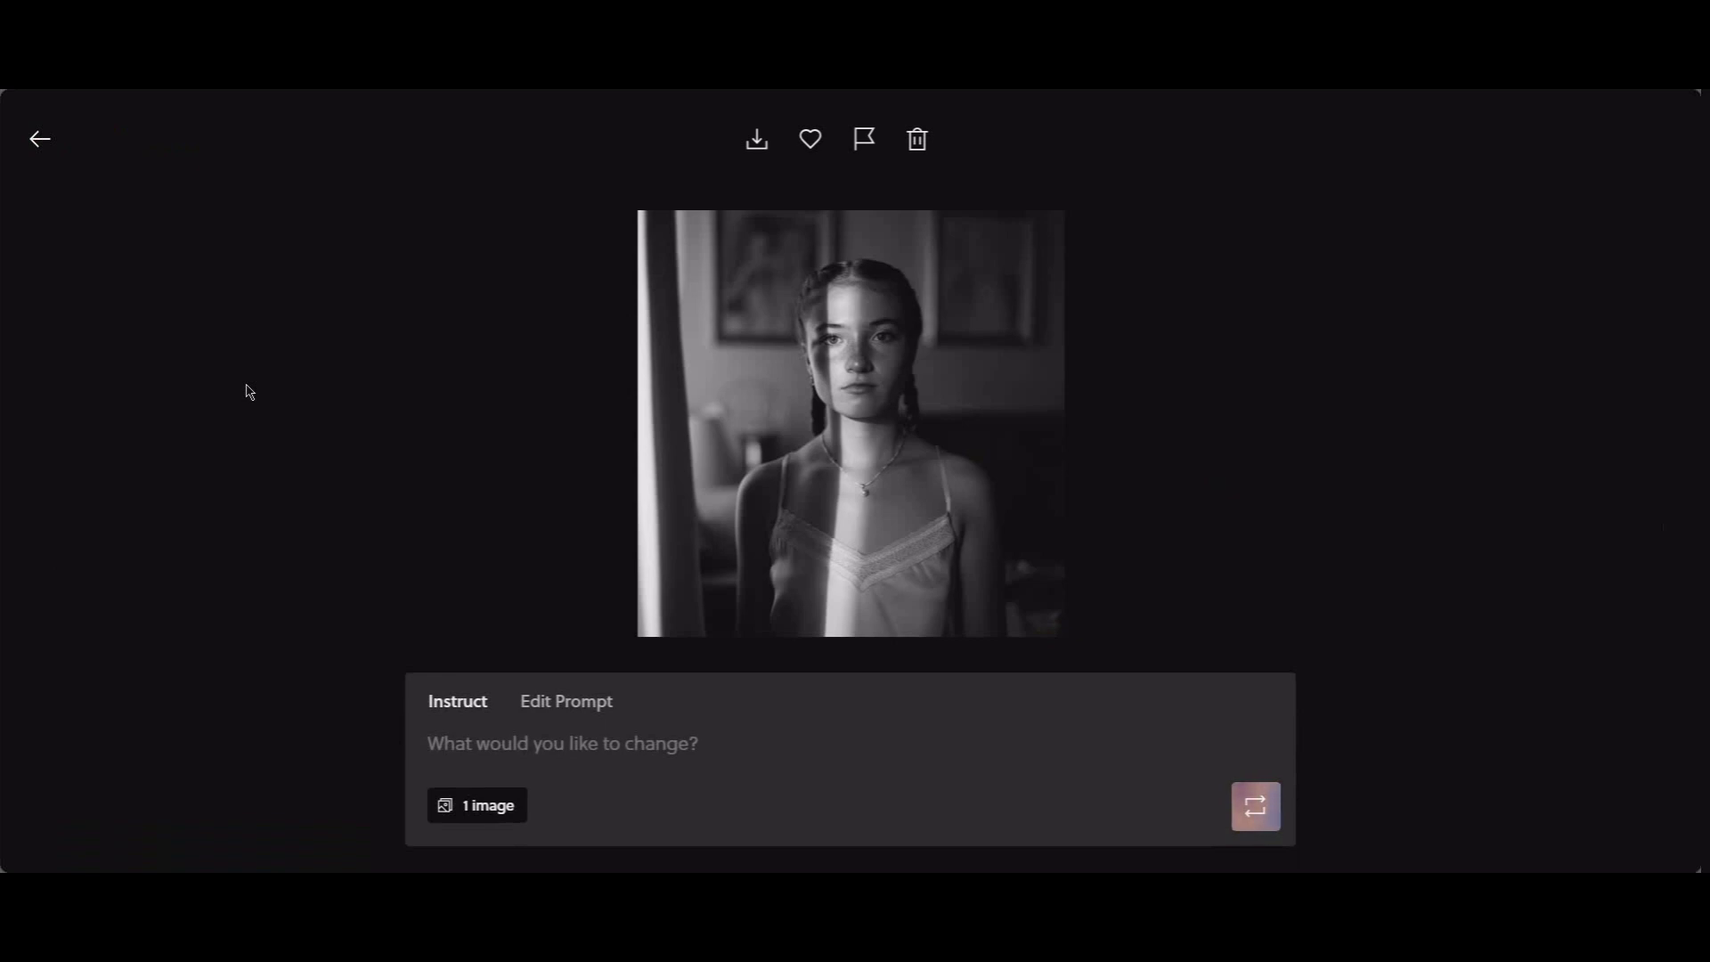
# Generate a variation of the braided woman portrait with the instruction "glasses"
pyautogui.click(580, 752)
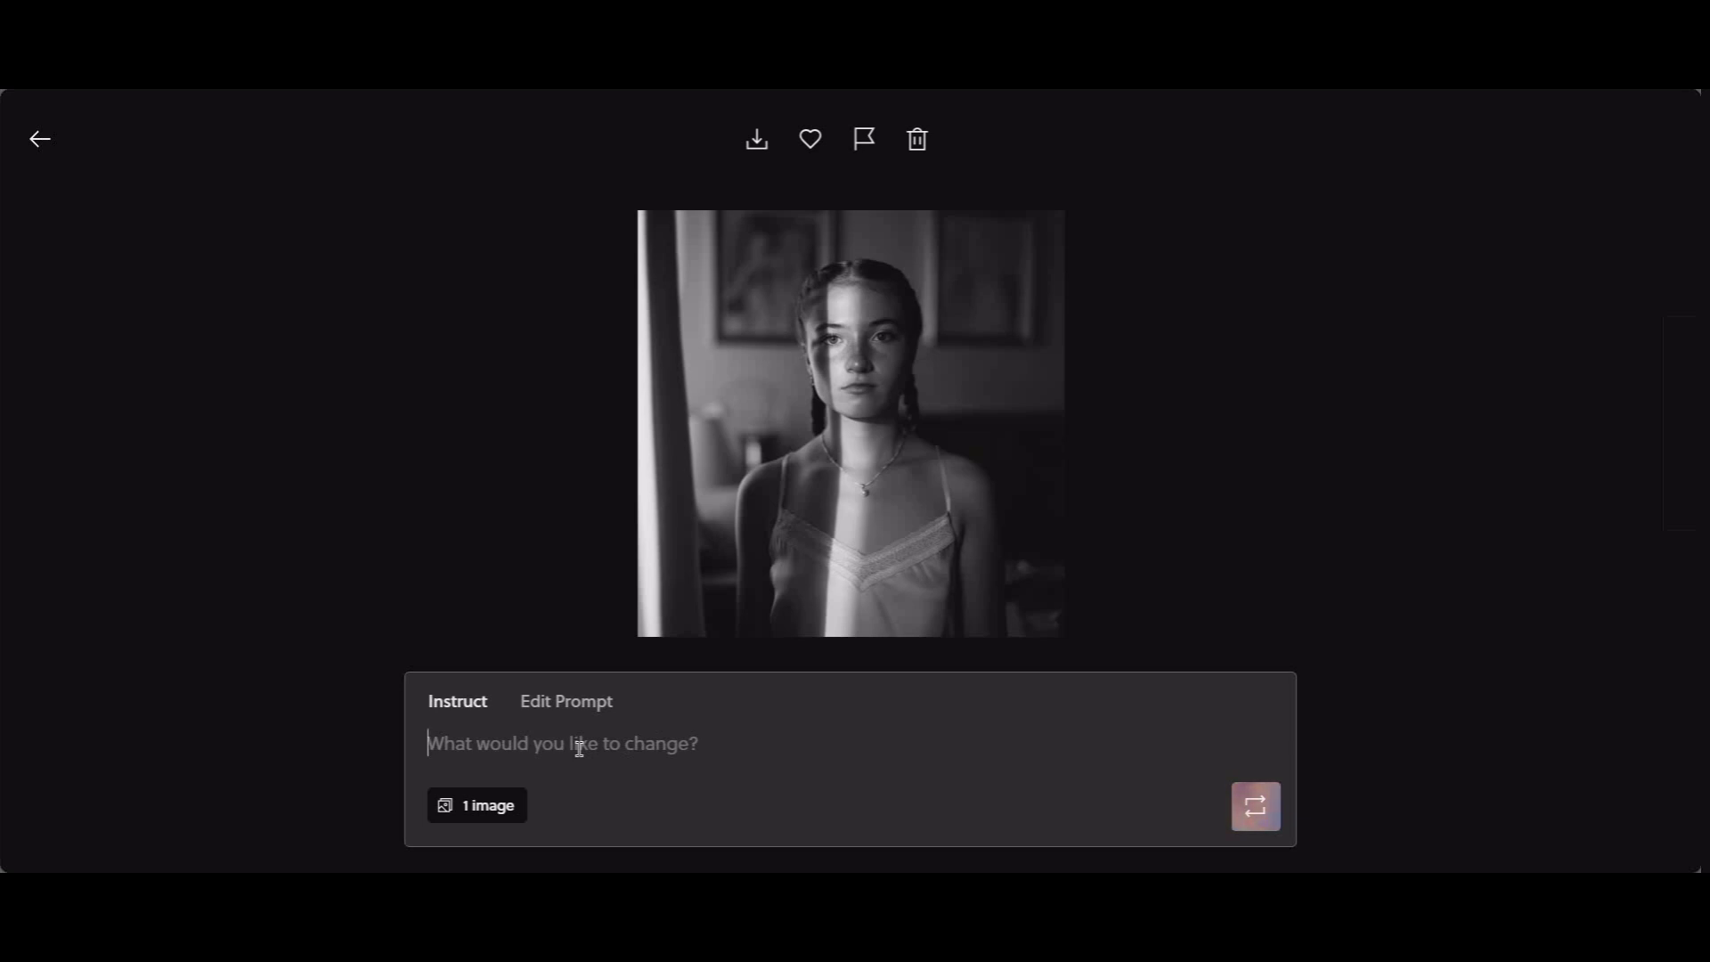
pyautogui.write('g')
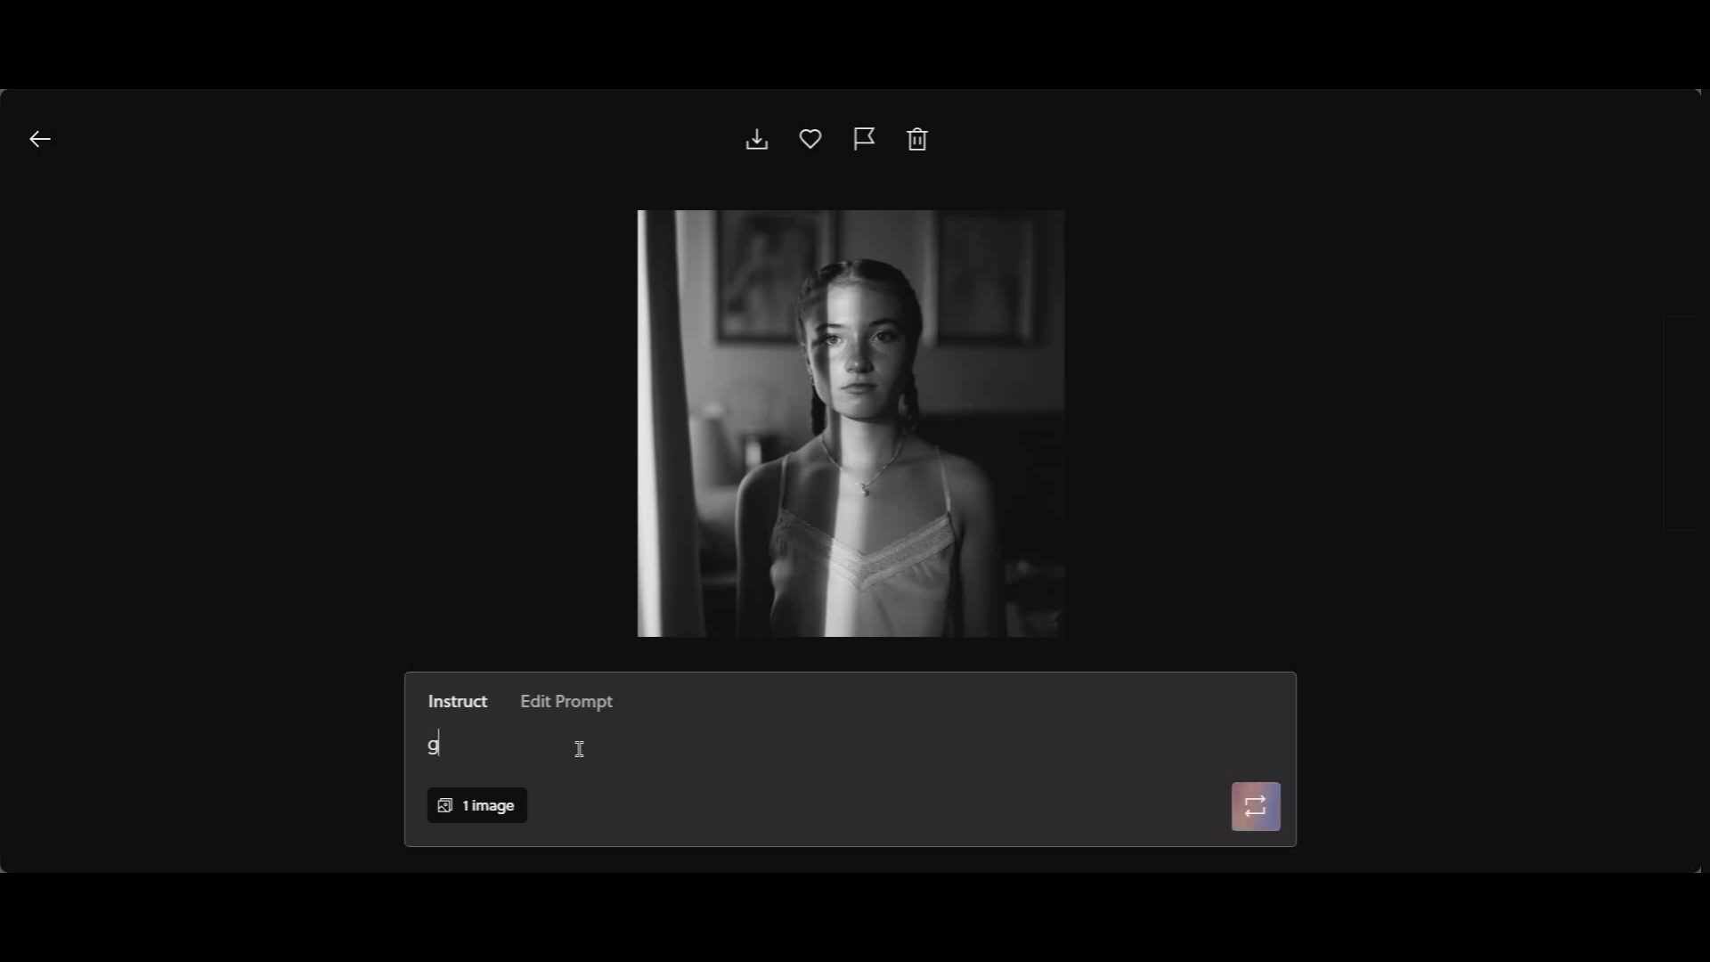
pyautogui.write('lasses')
pyautogui.click(1255, 806)
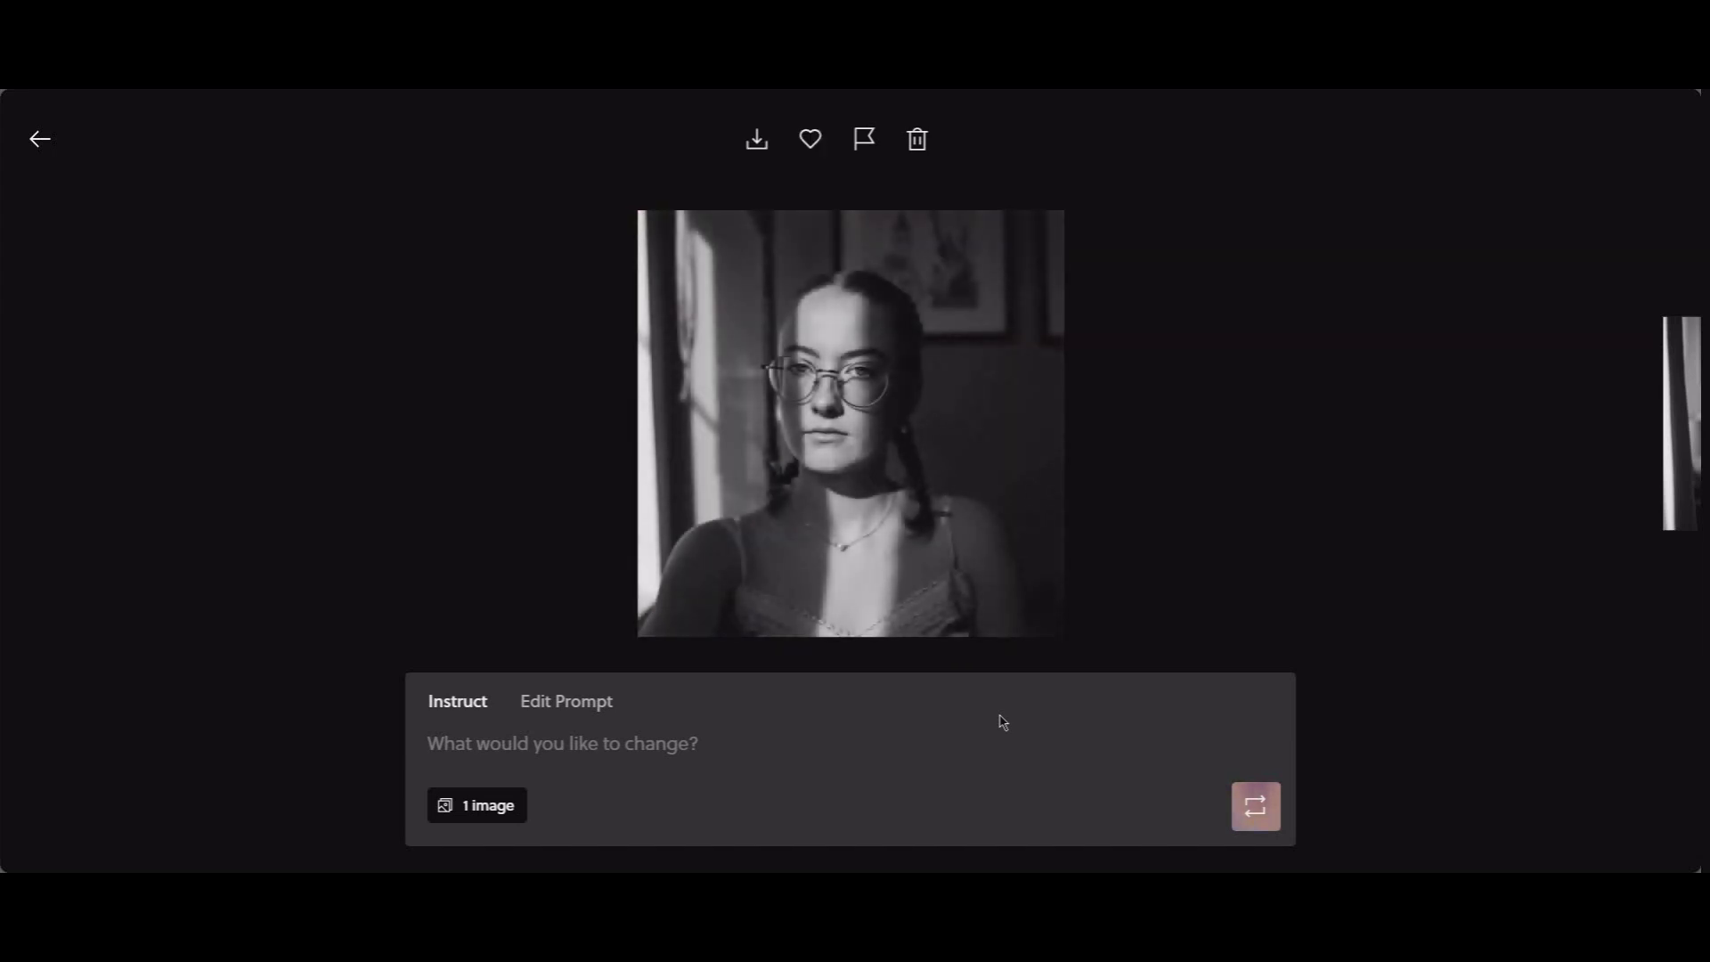
# Compare the glasses variation with the previous braided woman portrait at full size, and look through the gallery of generated images
pyautogui.click(1677, 436)
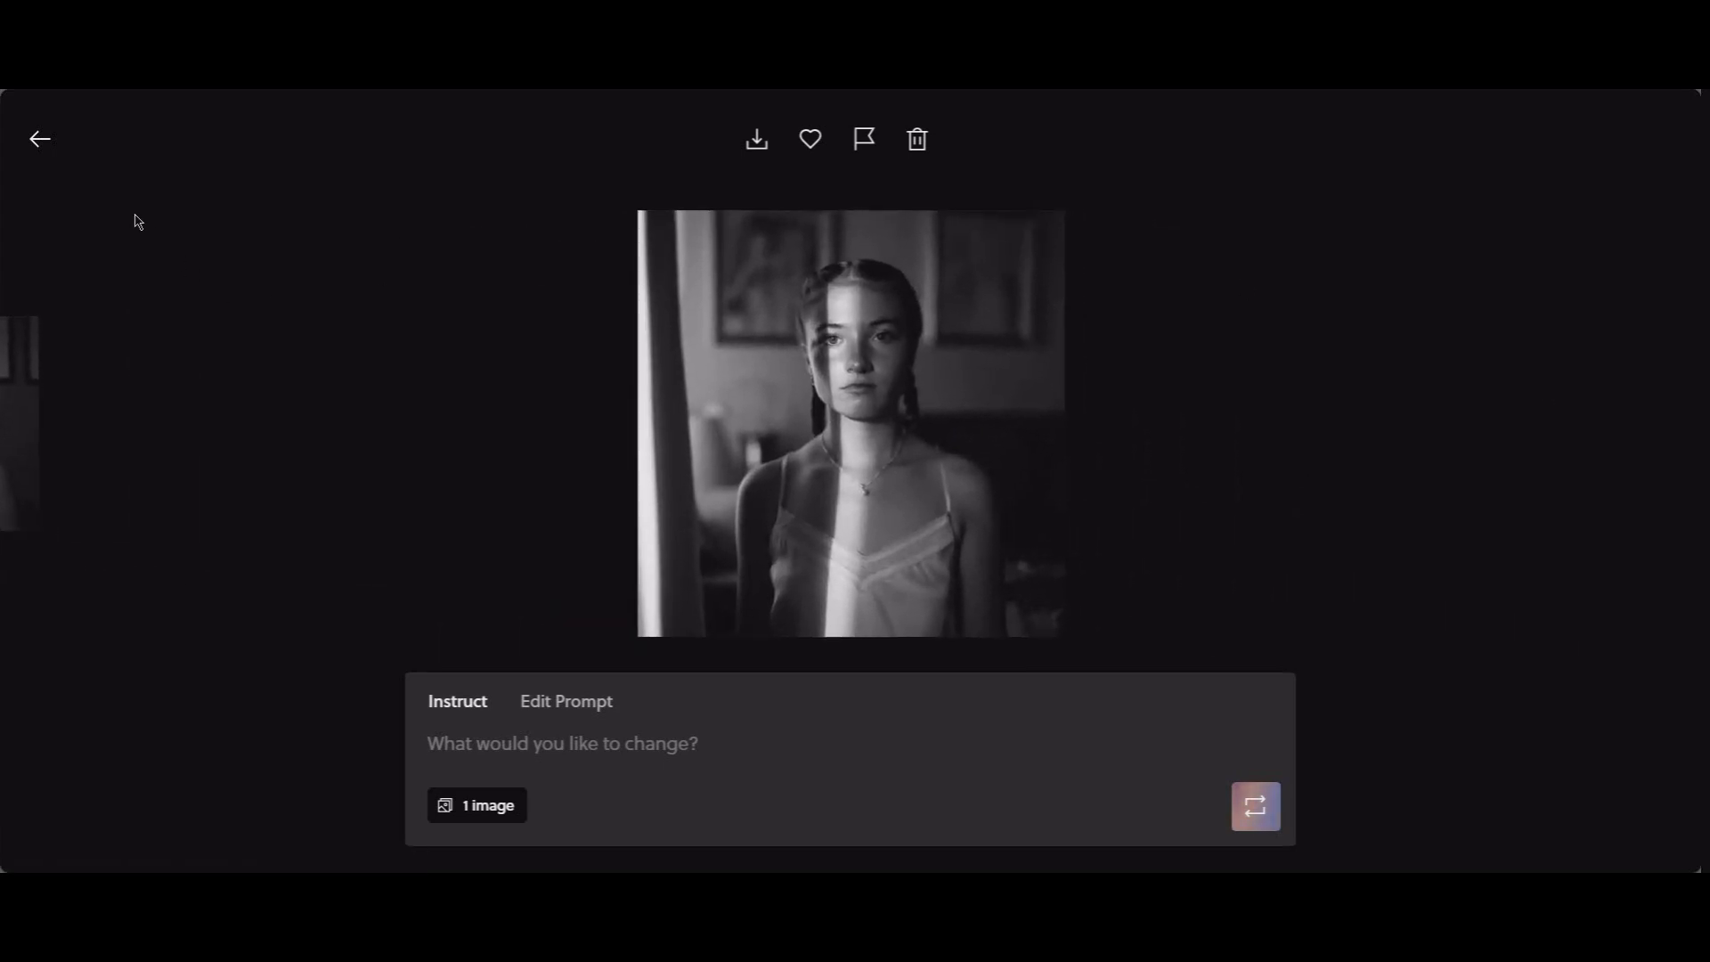
pyautogui.click(43, 140)
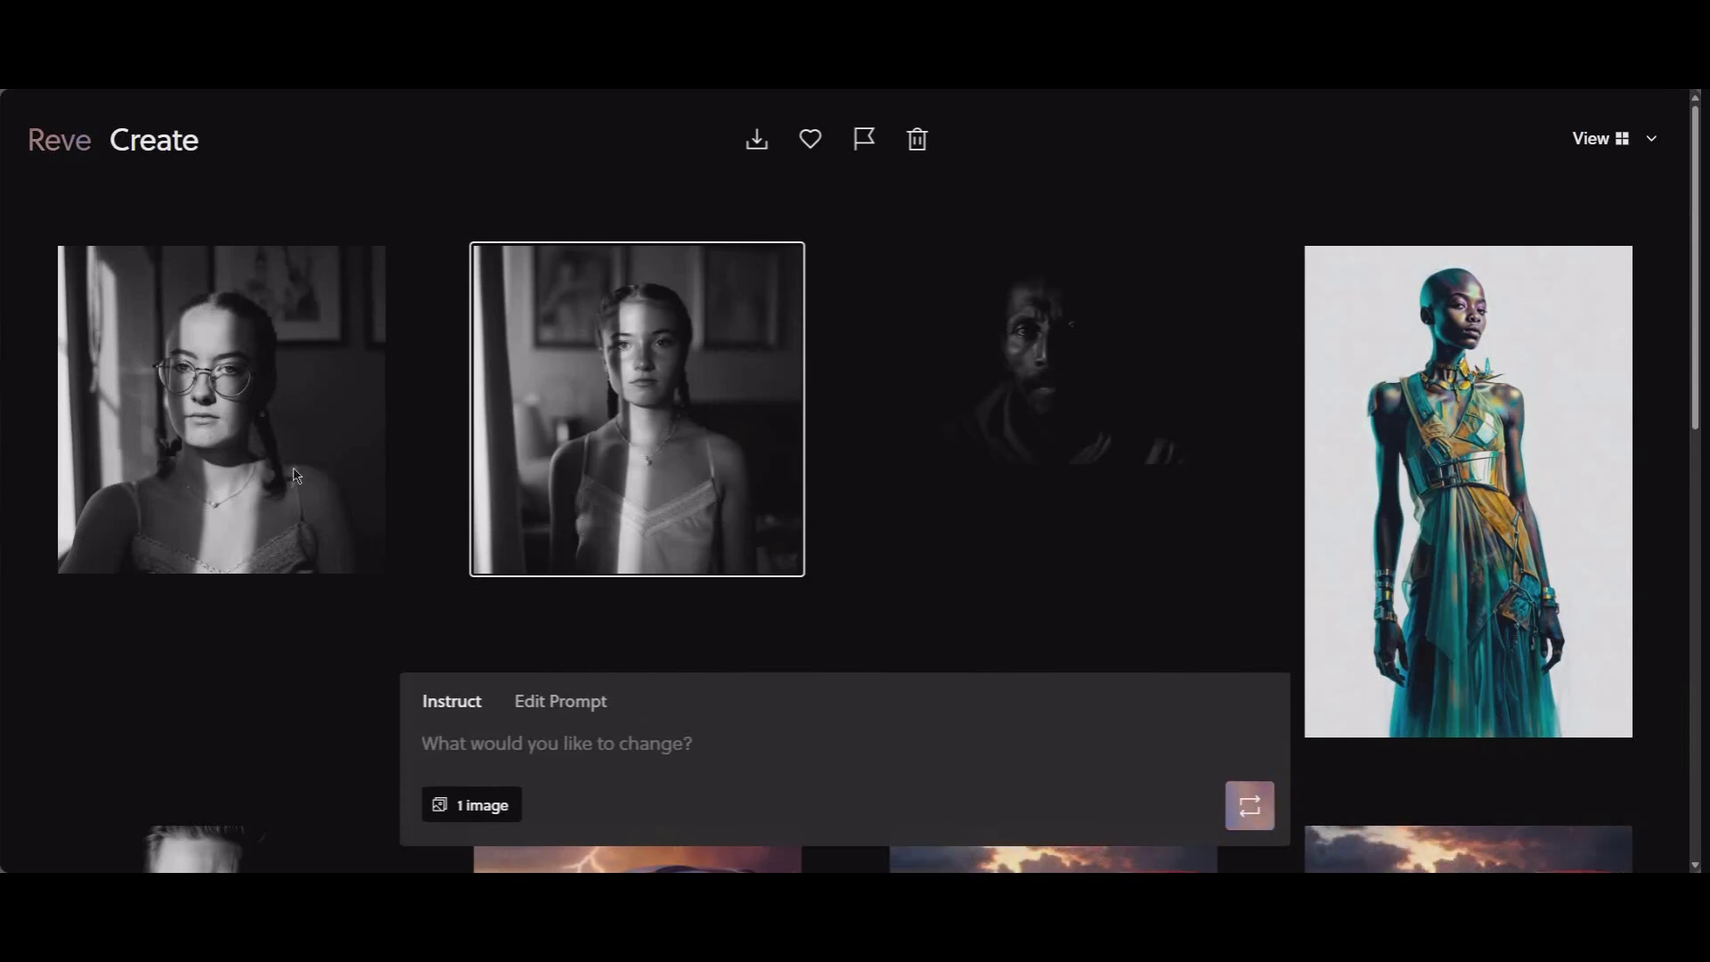
pyautogui.click(214, 406)
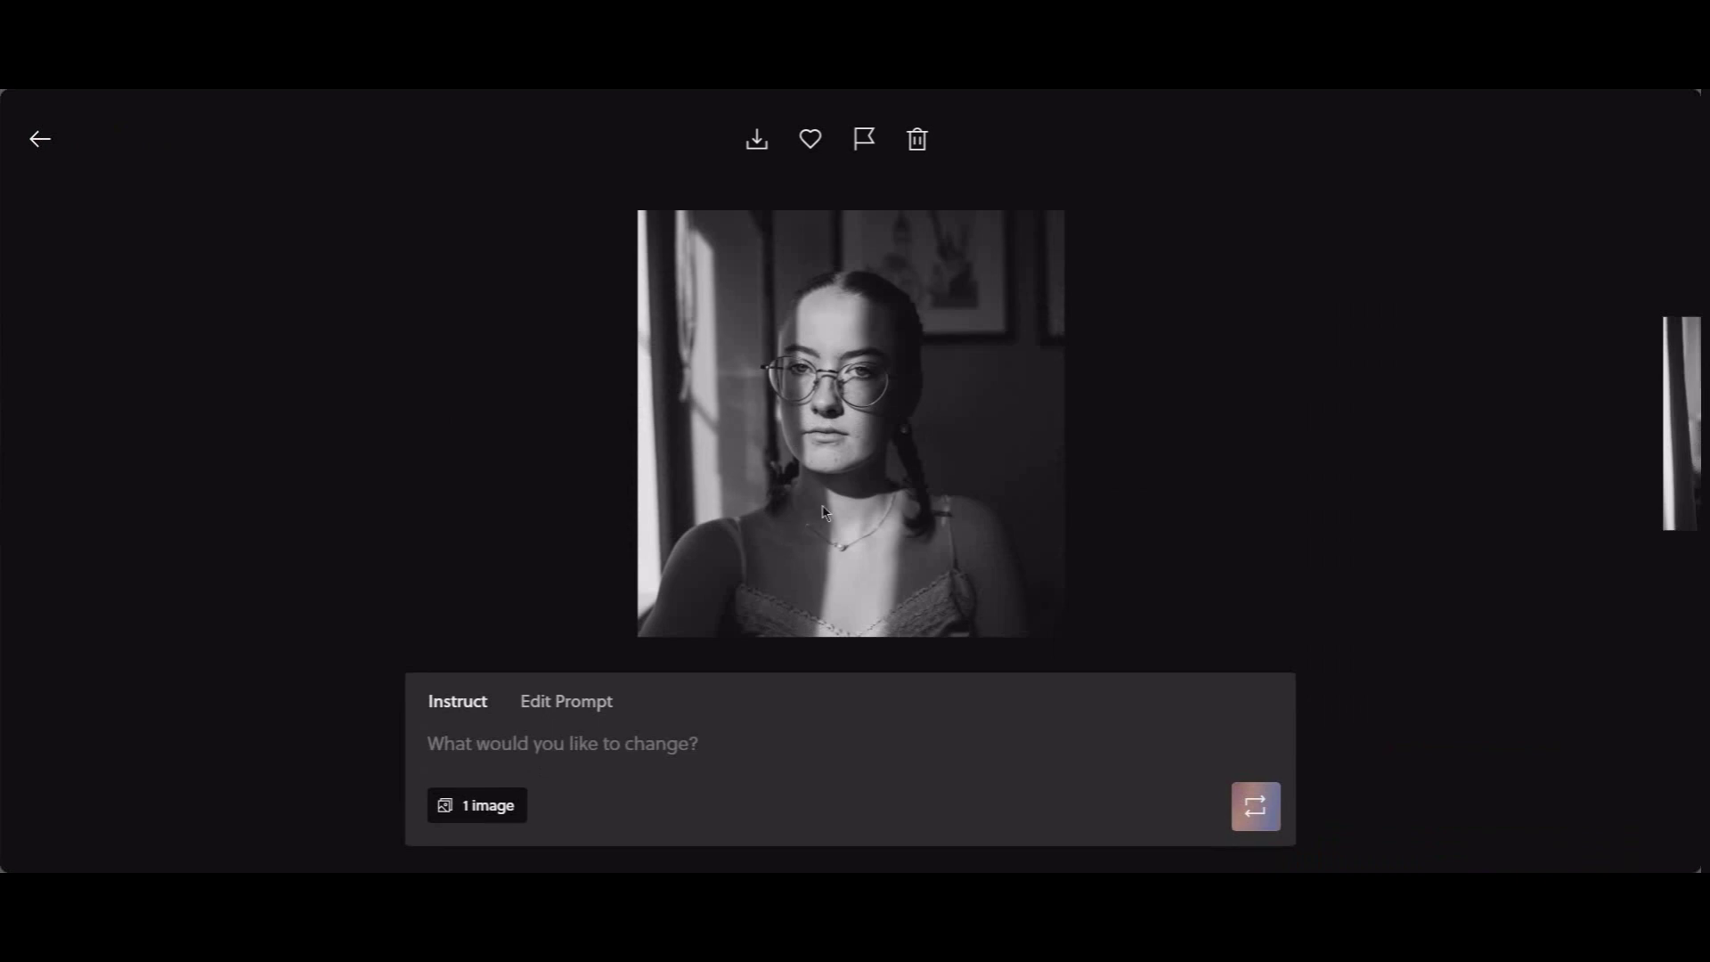
pyautogui.click(643, 746)
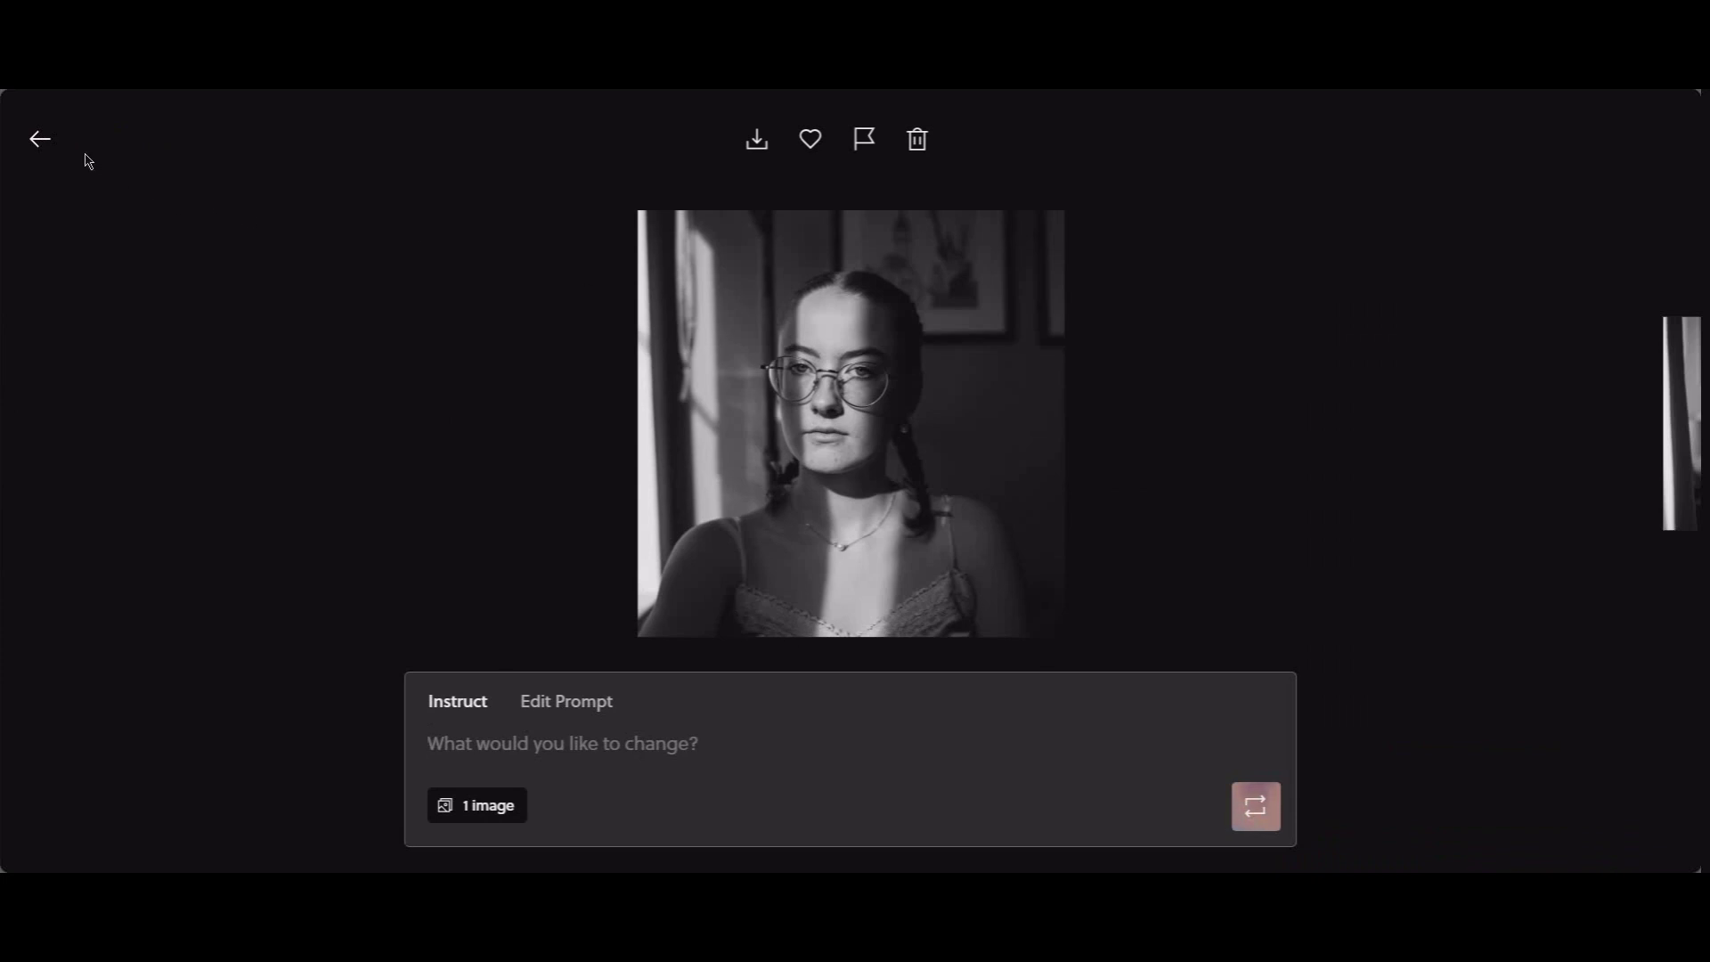
pyautogui.click(39, 139)
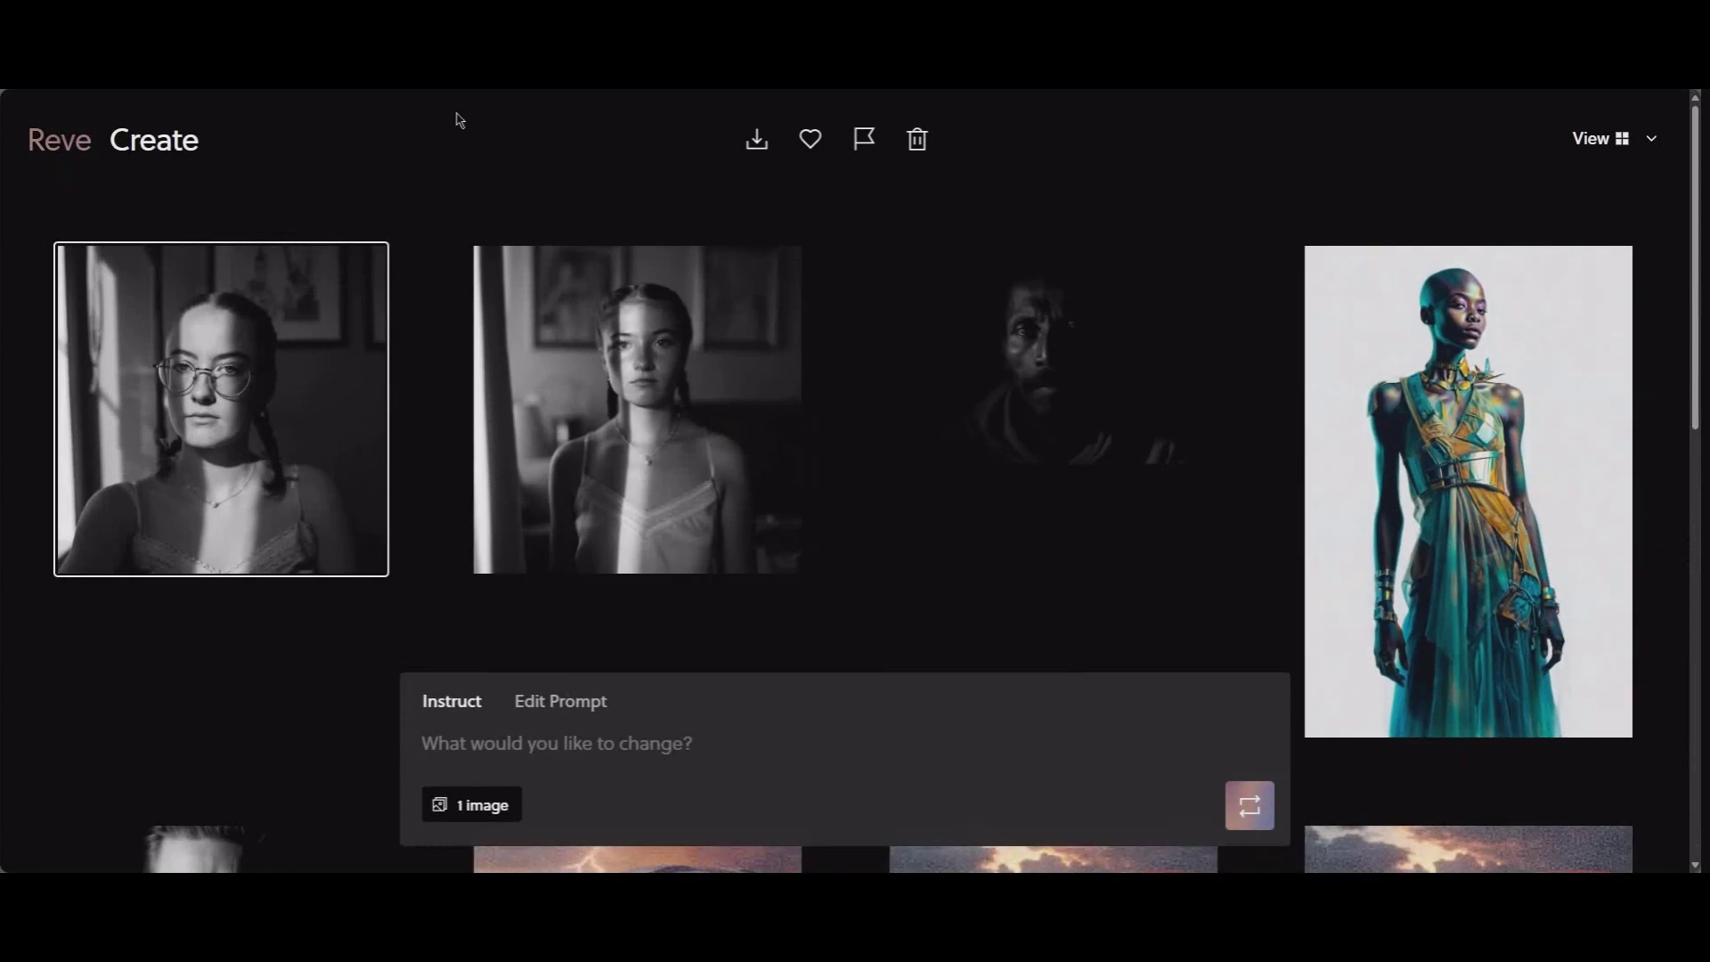
pyautogui.scroll(-5, 779, 568)
pyautogui.scroll(-3, 776, 567)
pyautogui.scroll(10, 775, 566)
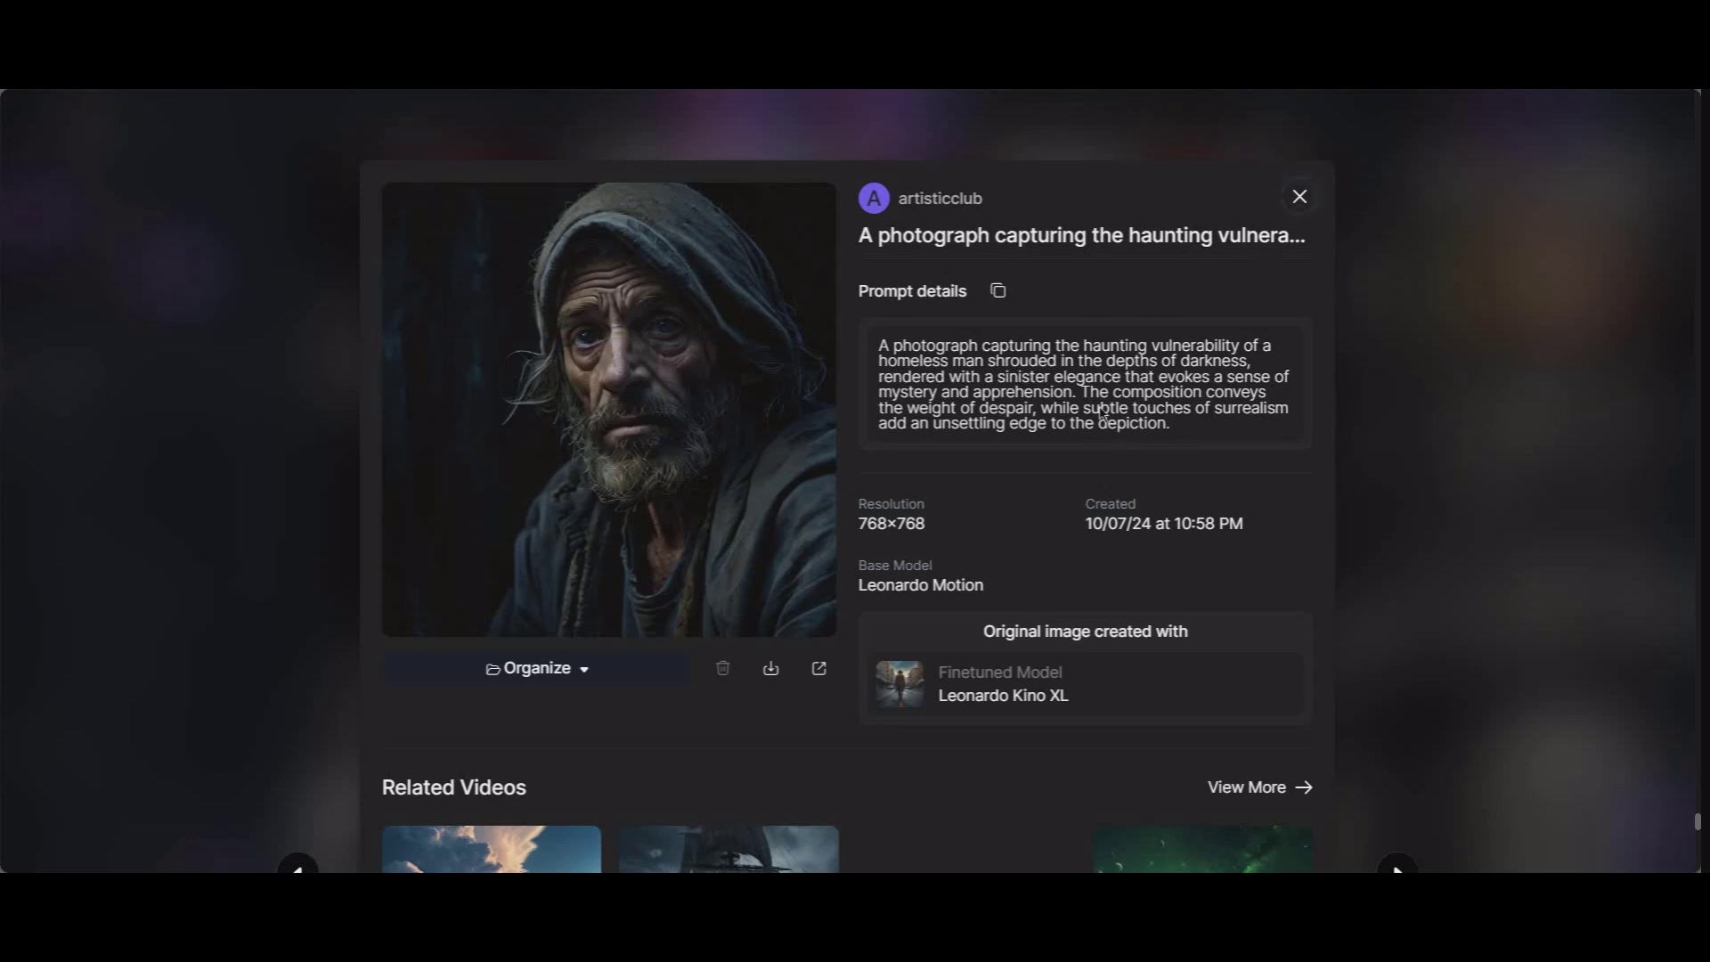
# Close the homeless man video's details and look through the Leonardo.Ai library for another image prompt to test
pyautogui.press('Escape')
pyautogui.scroll(-5, 926, 558)
pyautogui.scroll(-20, 926, 558)
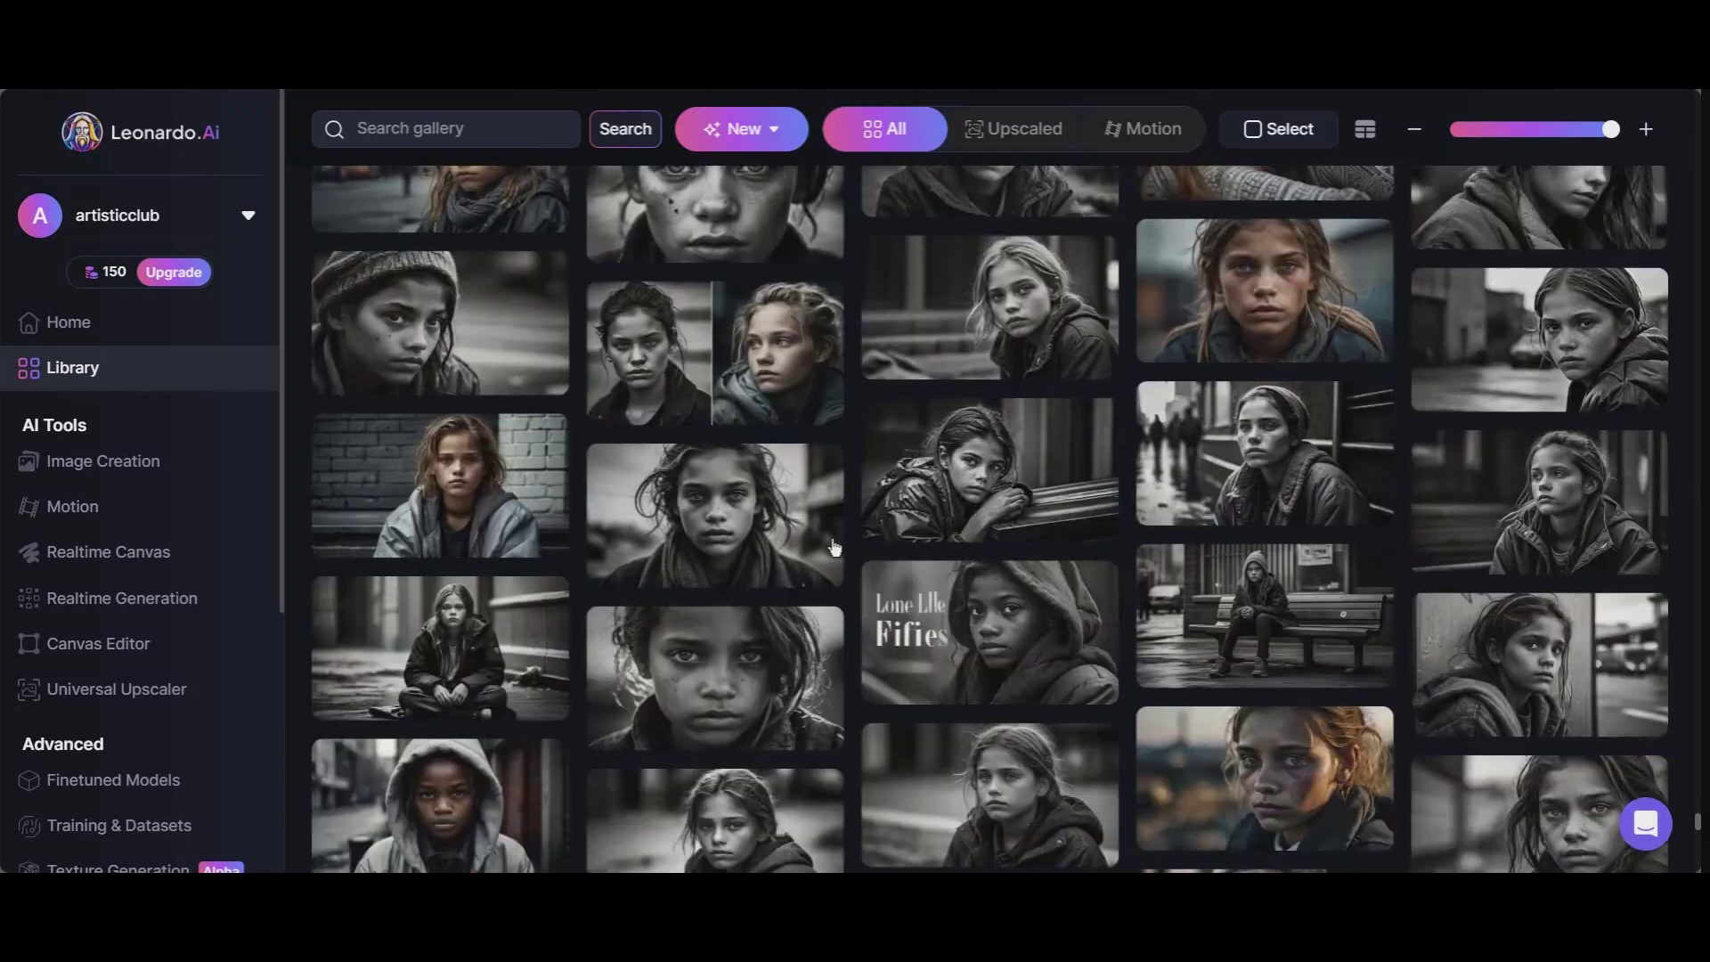
pyautogui.scroll(15, 838, 543)
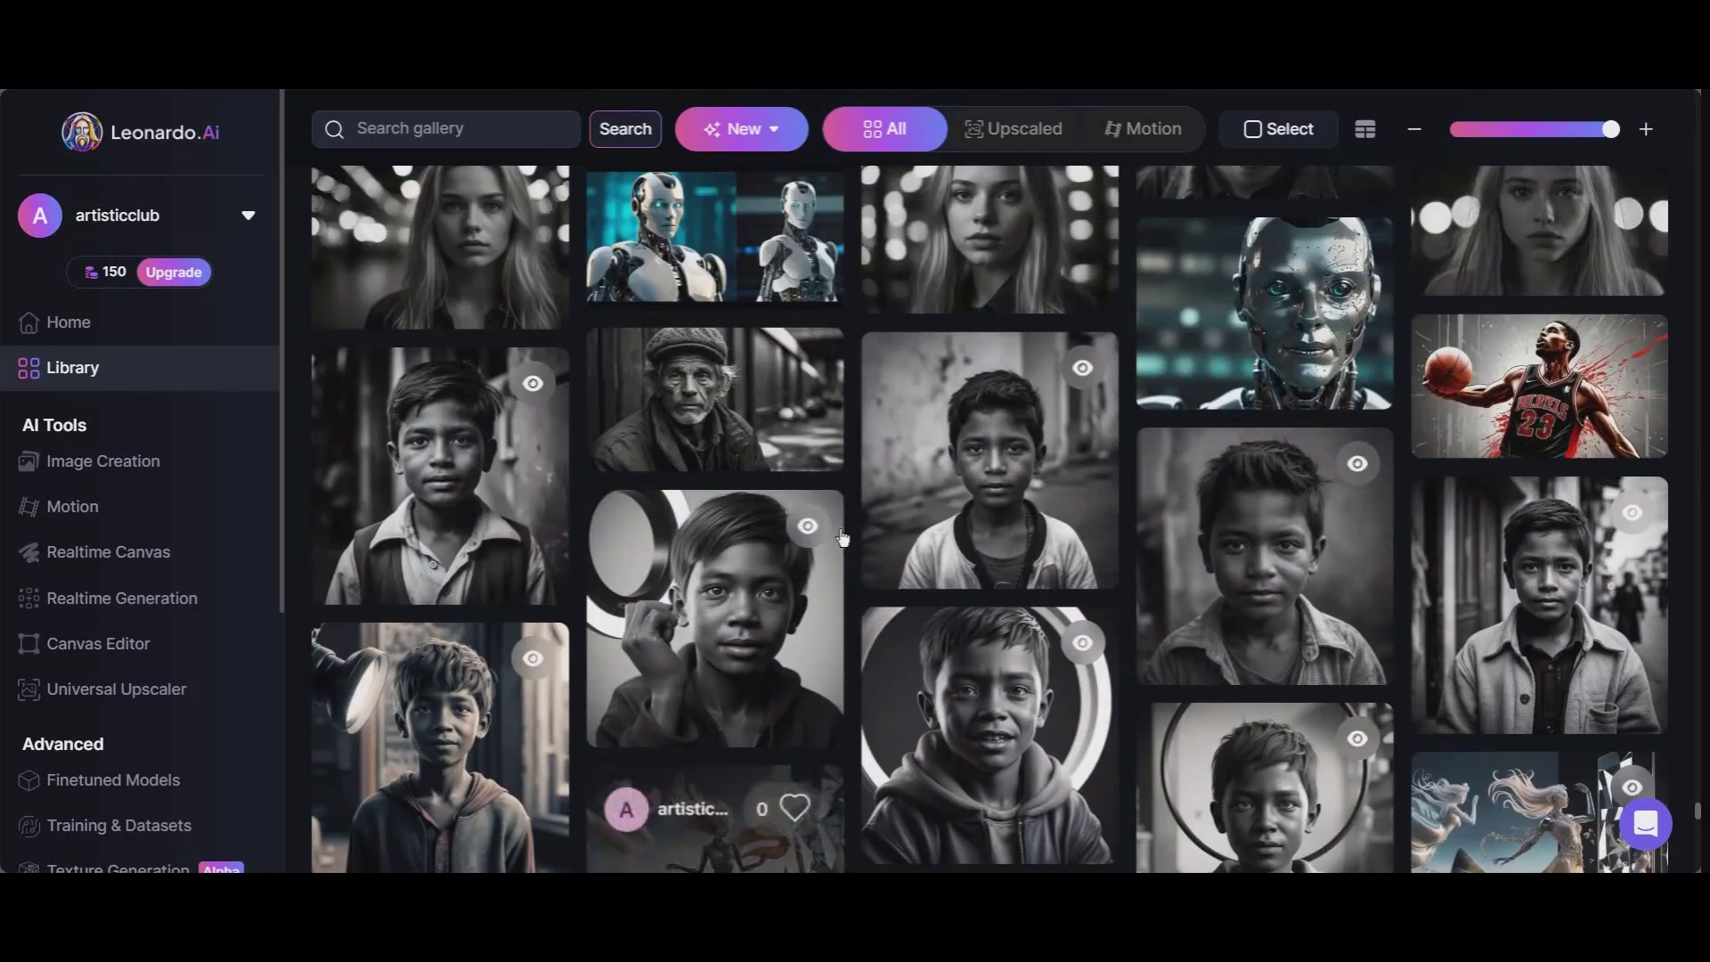
pyautogui.scroll(-5, 837, 540)
pyautogui.scroll(-20, 1045, 339)
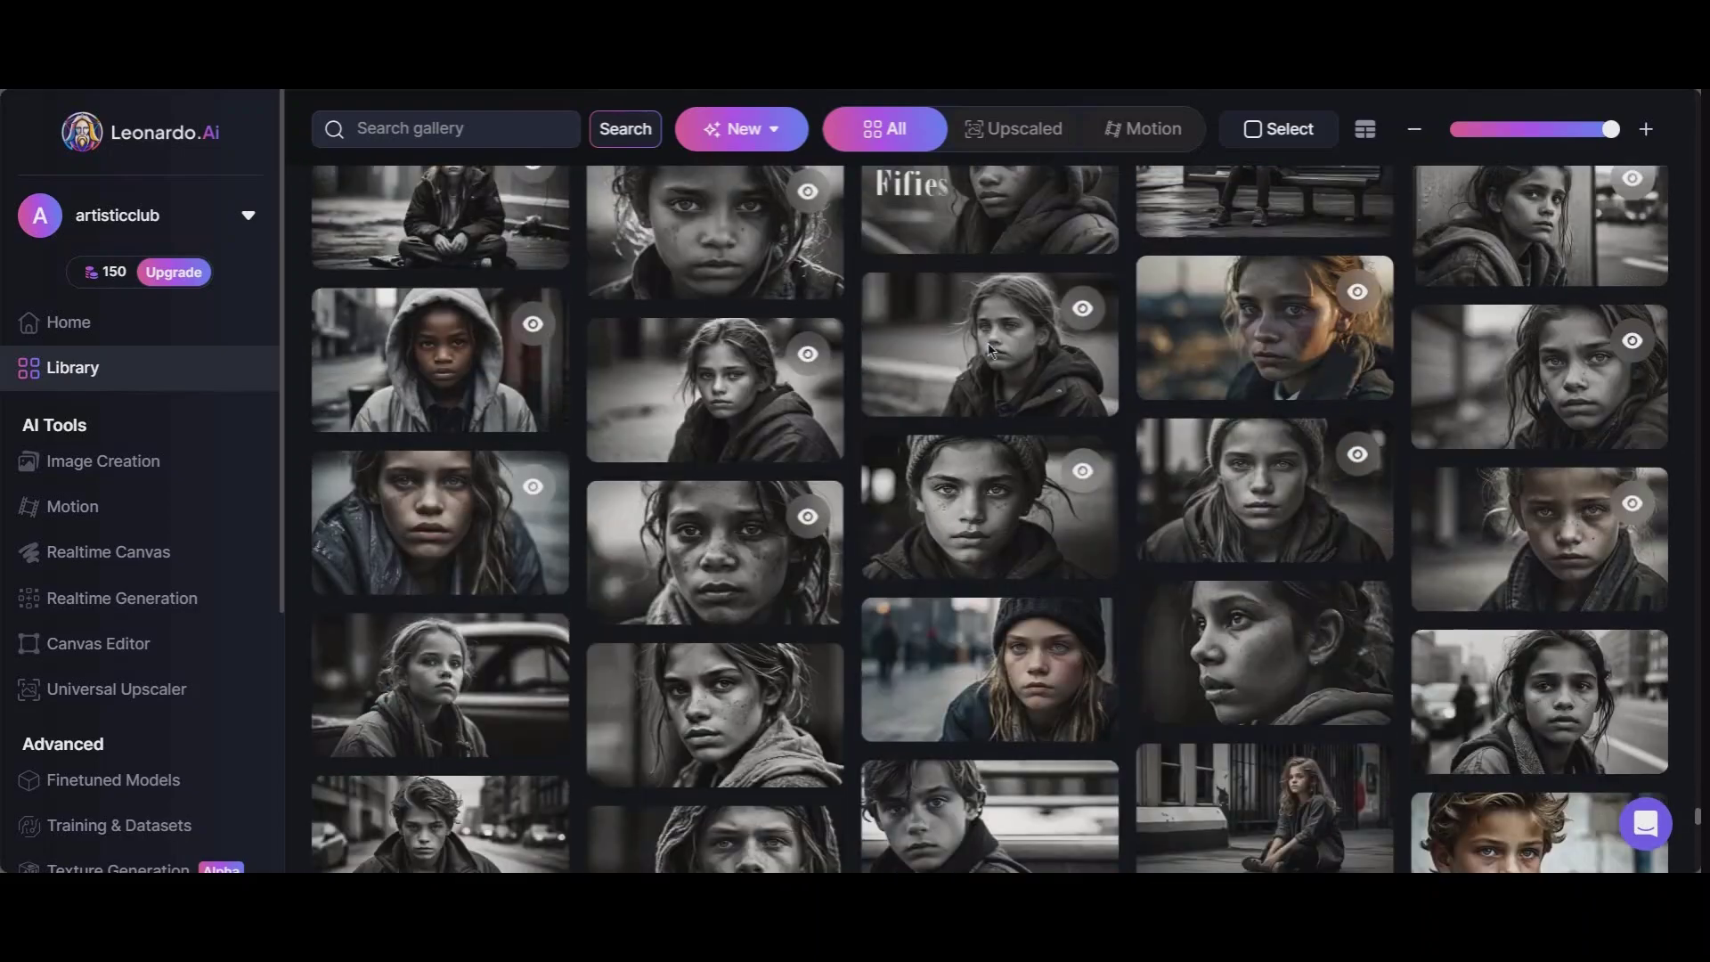
pyautogui.scroll(-10, 868, 374)
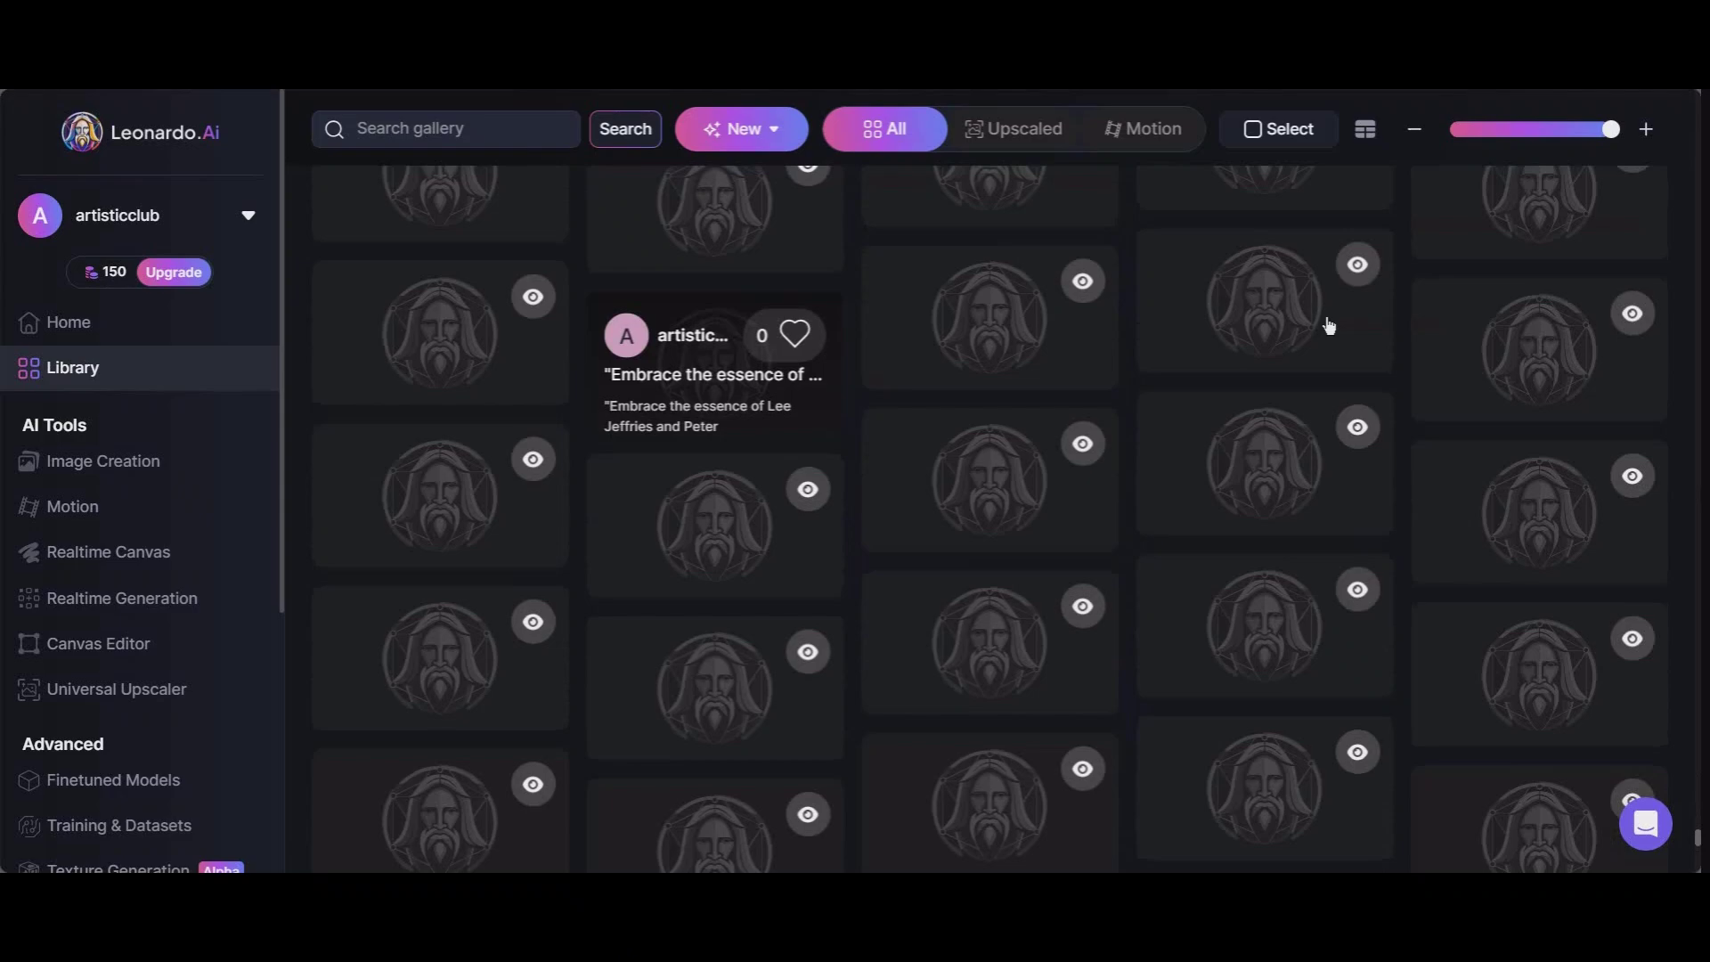
pyautogui.scroll(-10, 844, 481)
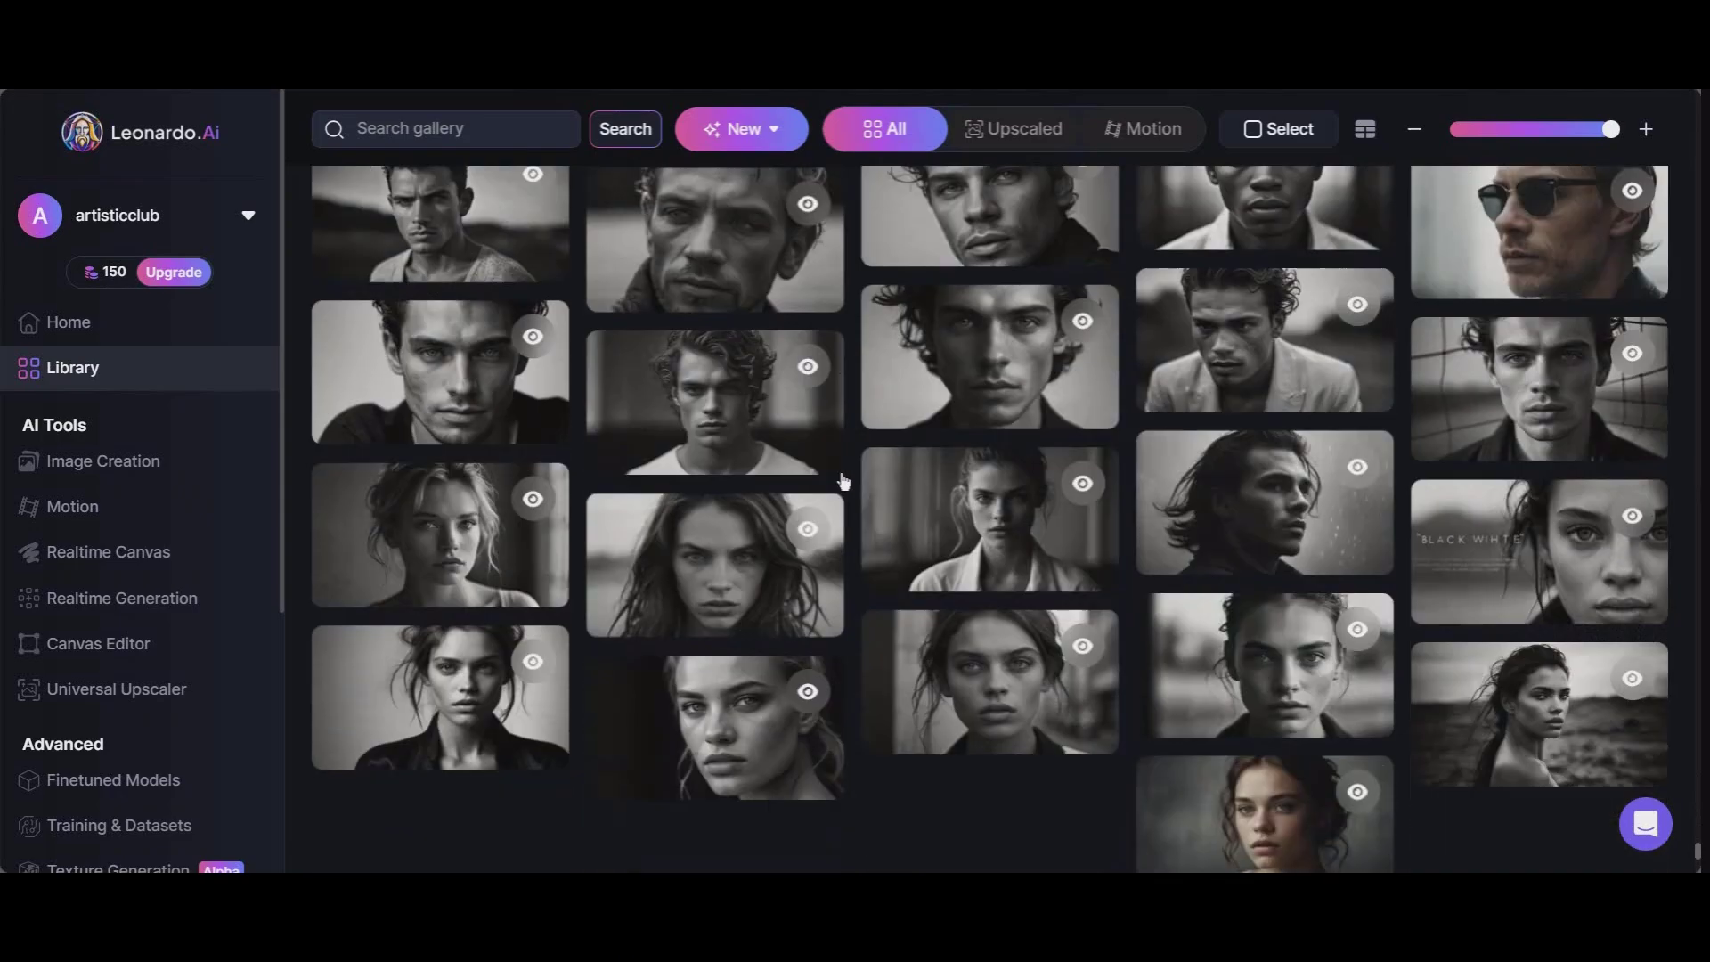
pyautogui.scroll(-5, 844, 482)
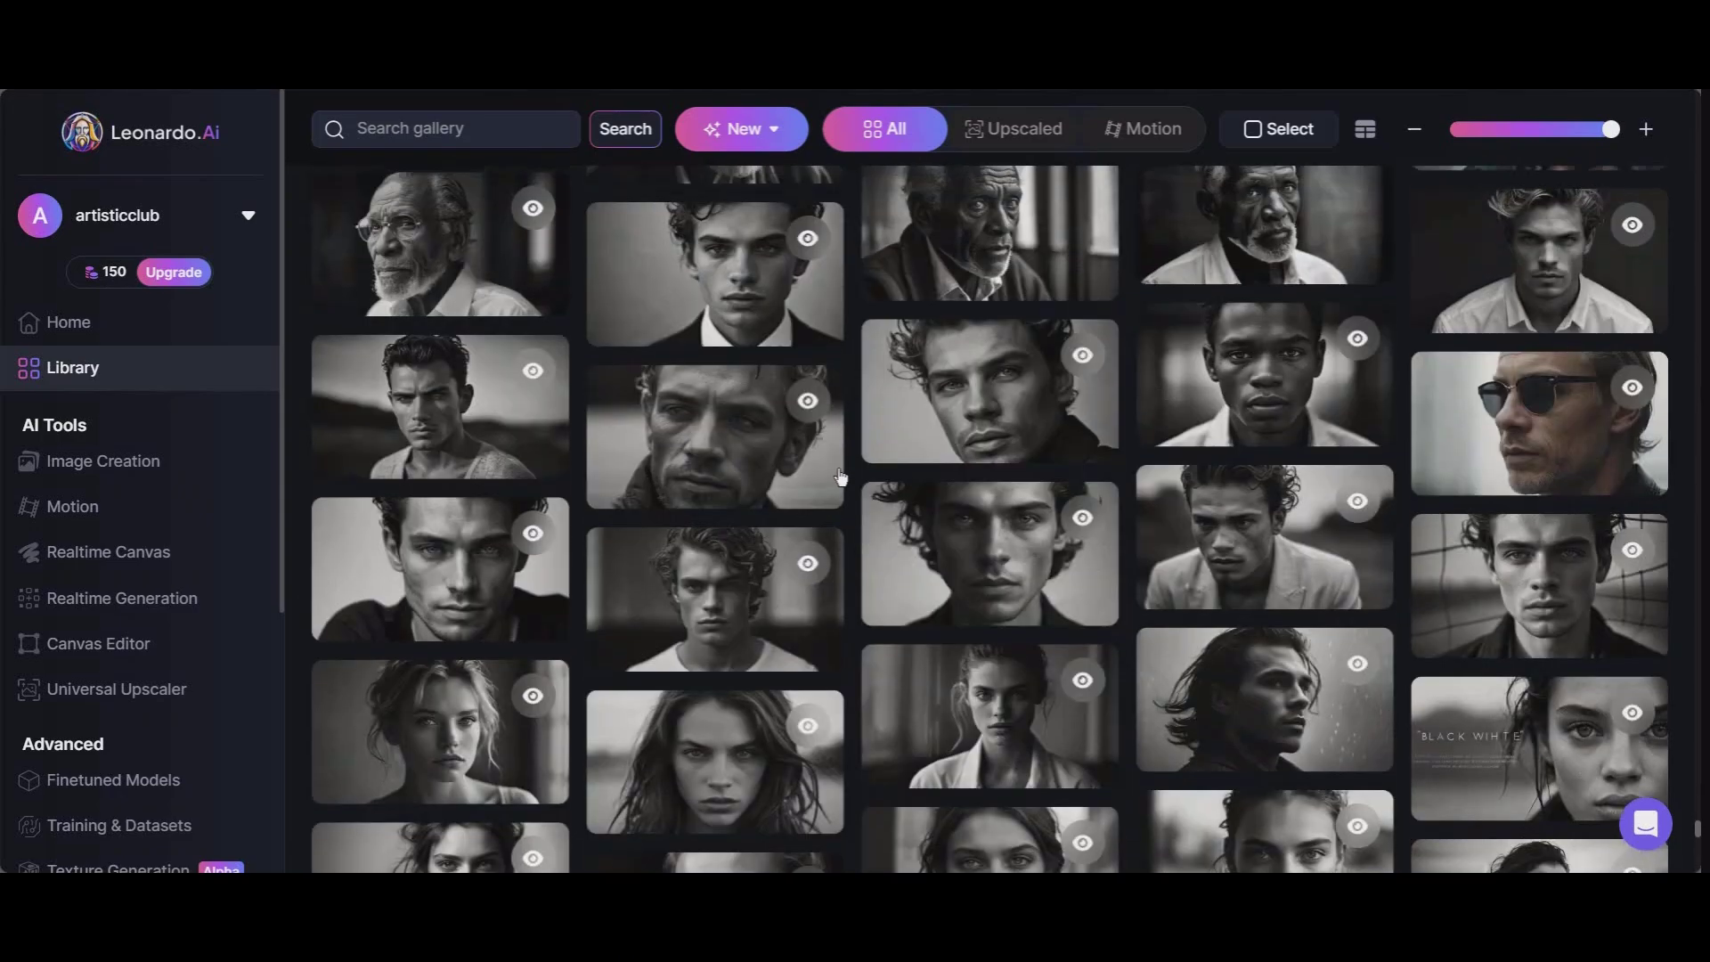
pyautogui.scroll(-10, 842, 475)
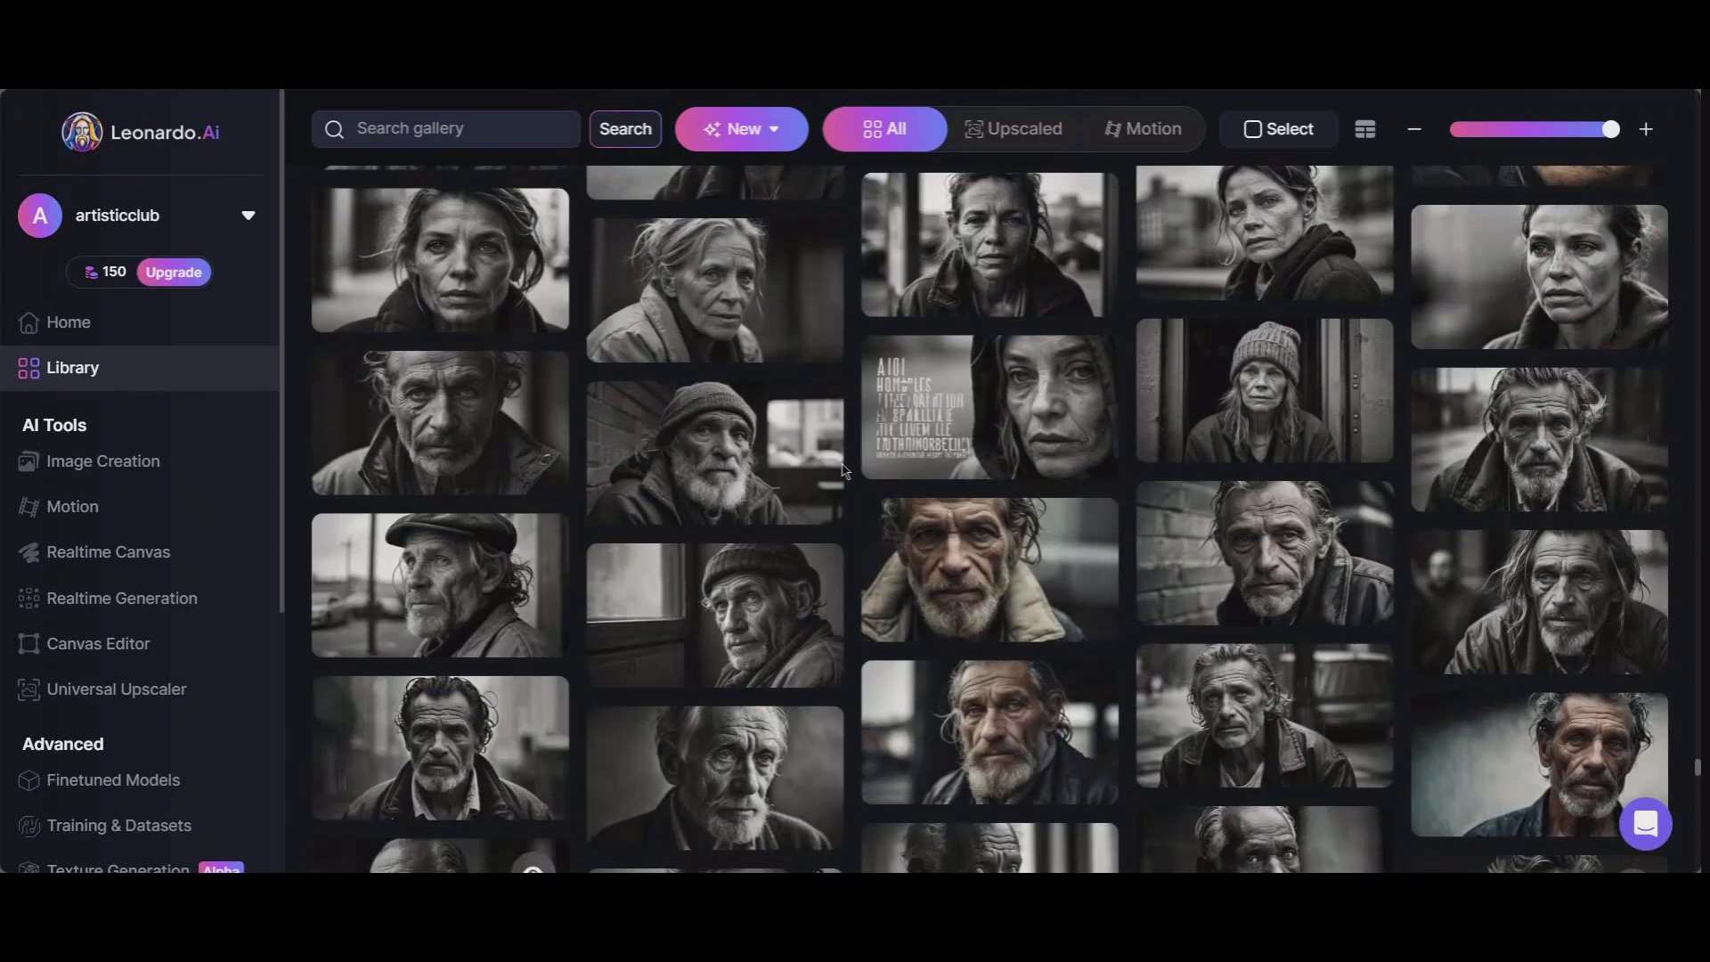
# Switch to the website's list of AI image generators and open Ideogram from it
pyautogui.scroll(-10, 801, 428)
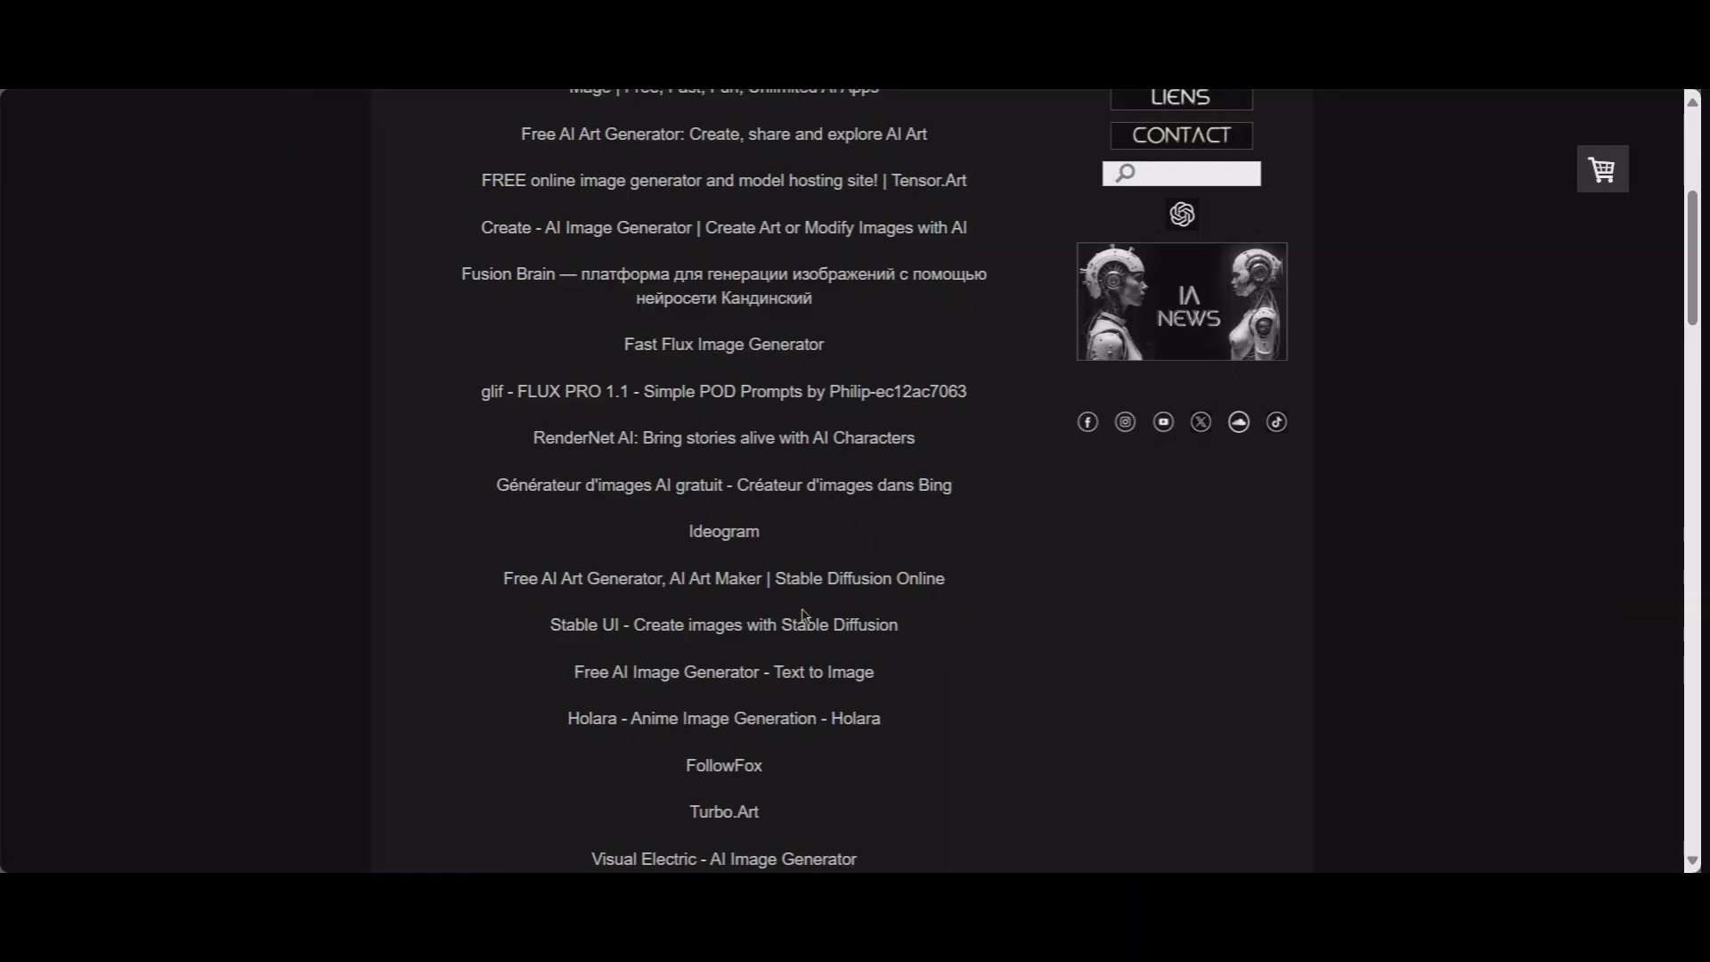
pyautogui.scroll(1, 783, 624)
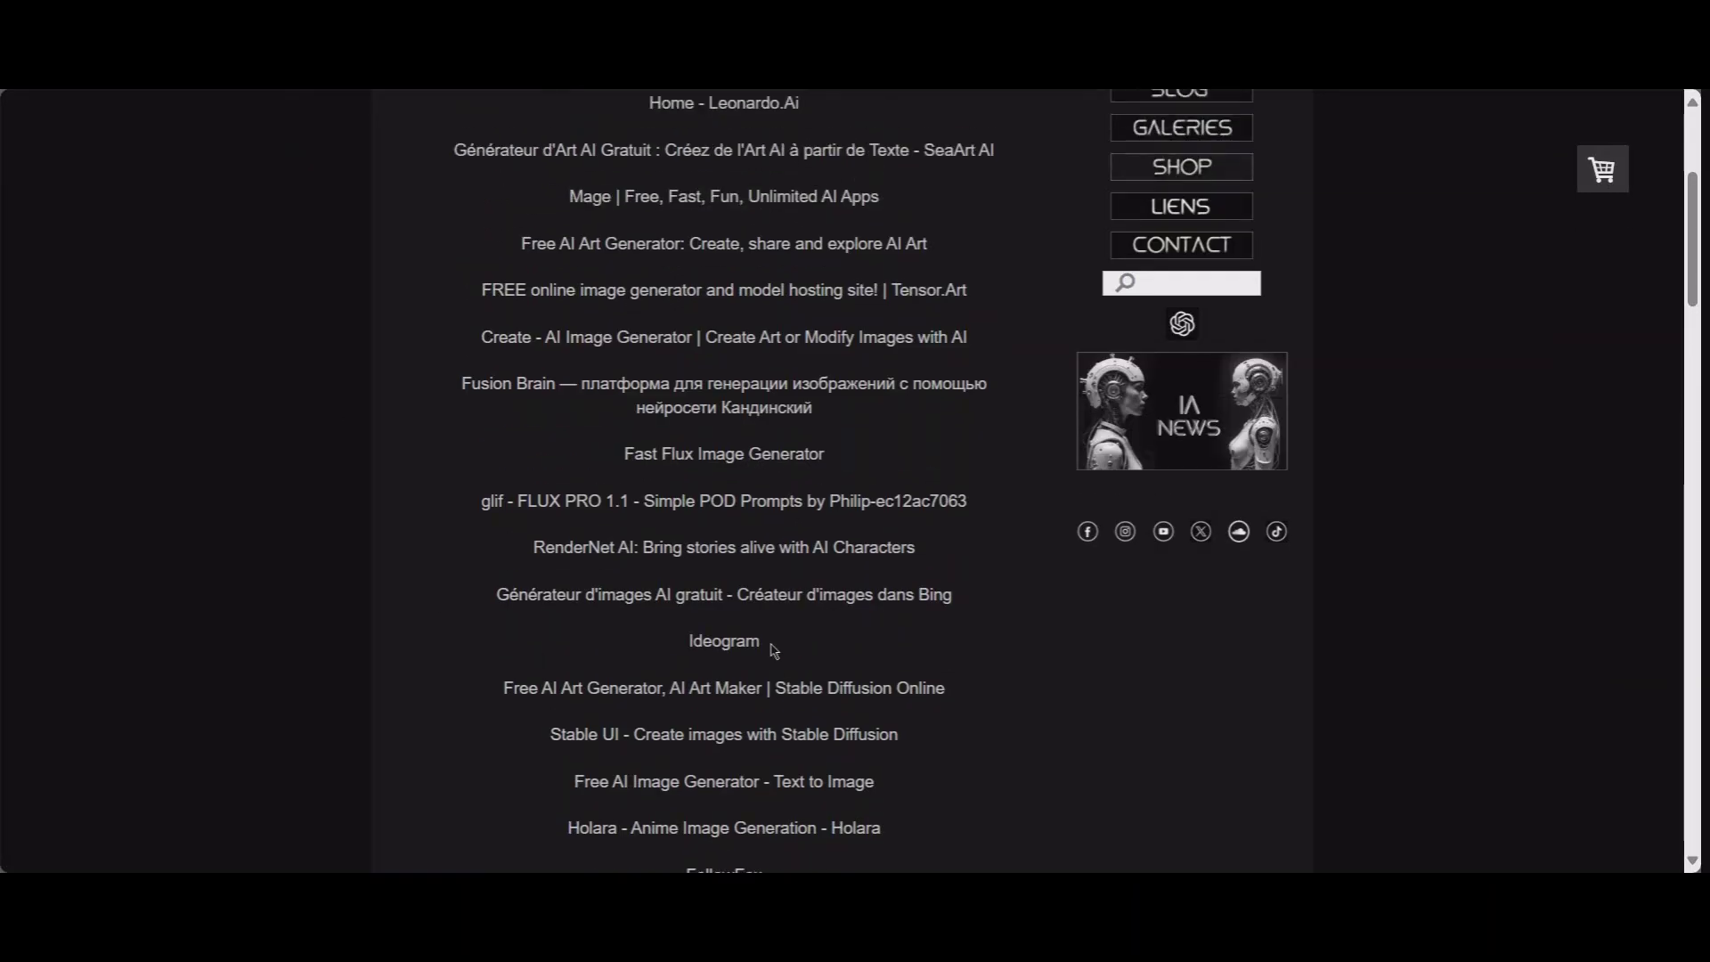
pyautogui.click(738, 644)
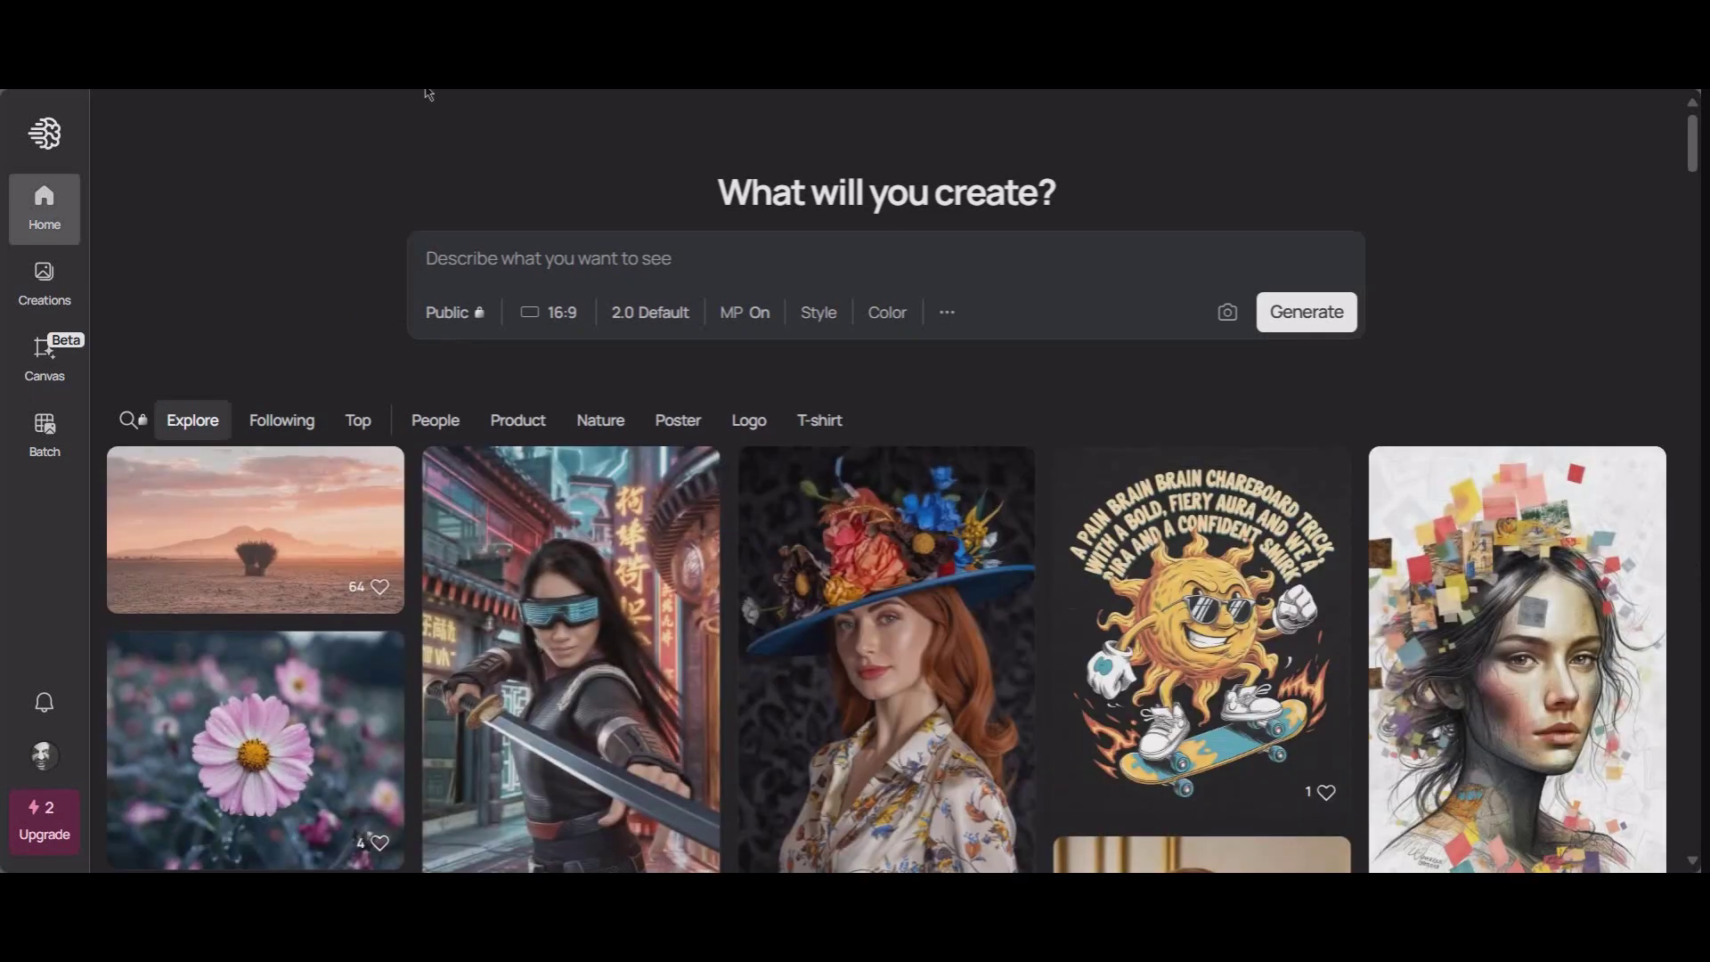
# Examine the community images in Ideogram's Explore gallery
pyautogui.scroll(-5, 968, 392)
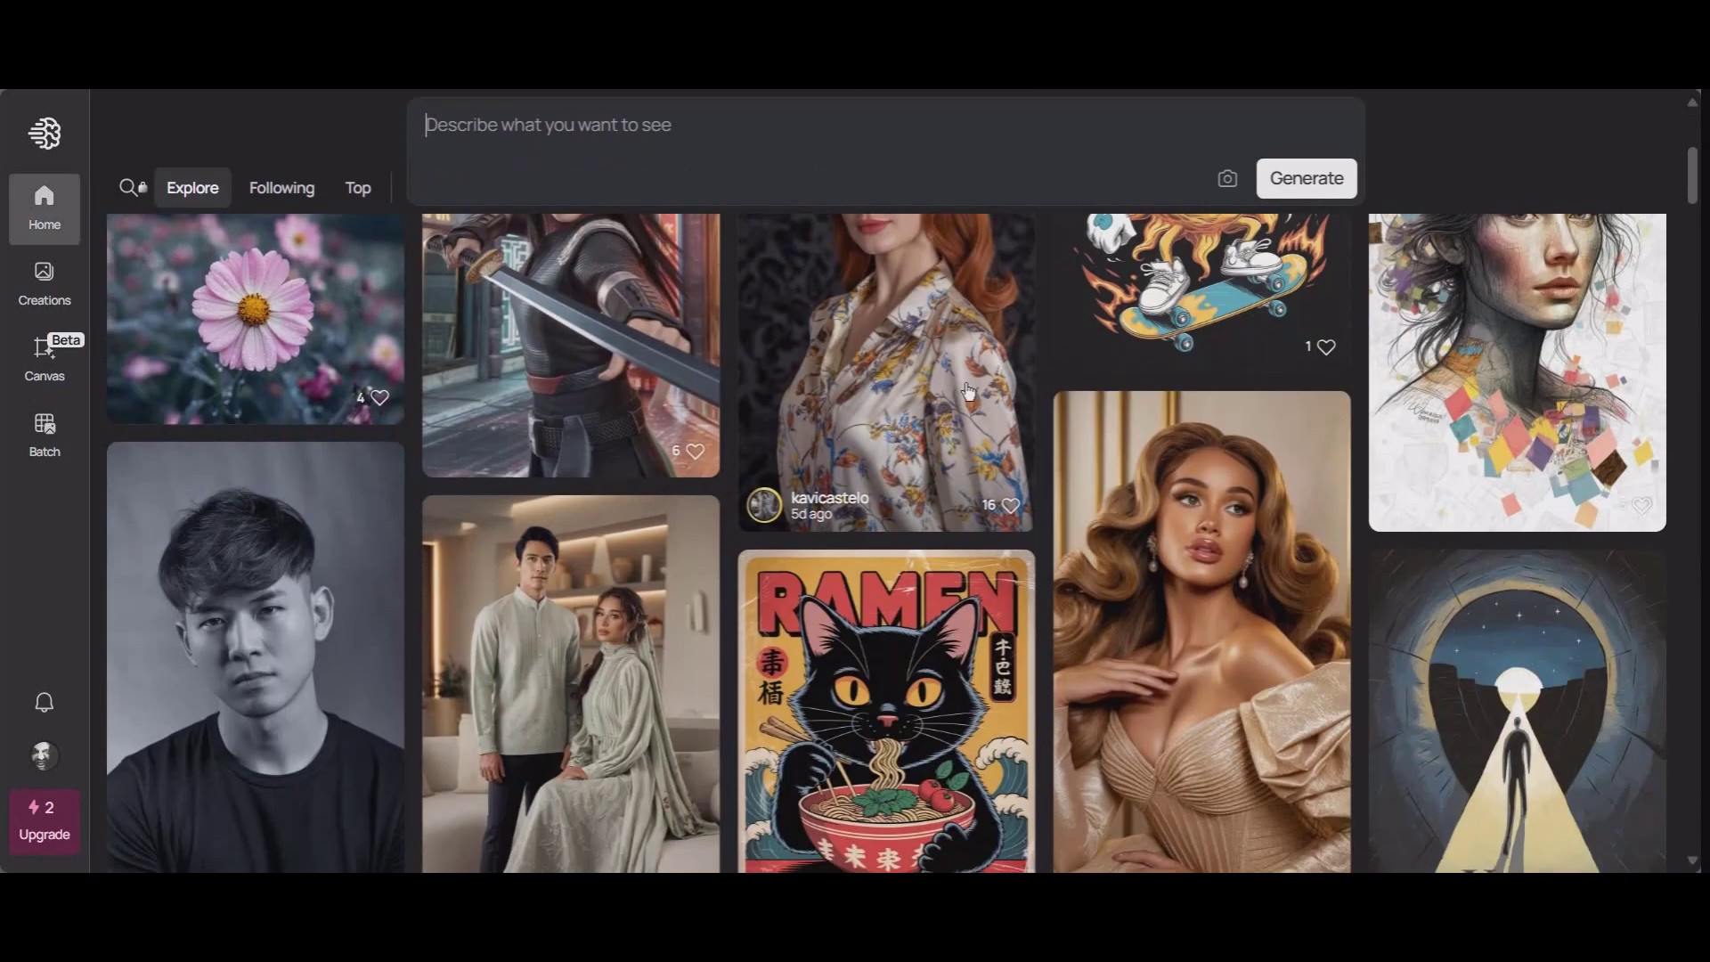
pyautogui.scroll(-8, 961, 498)
pyautogui.scroll(-4, 960, 505)
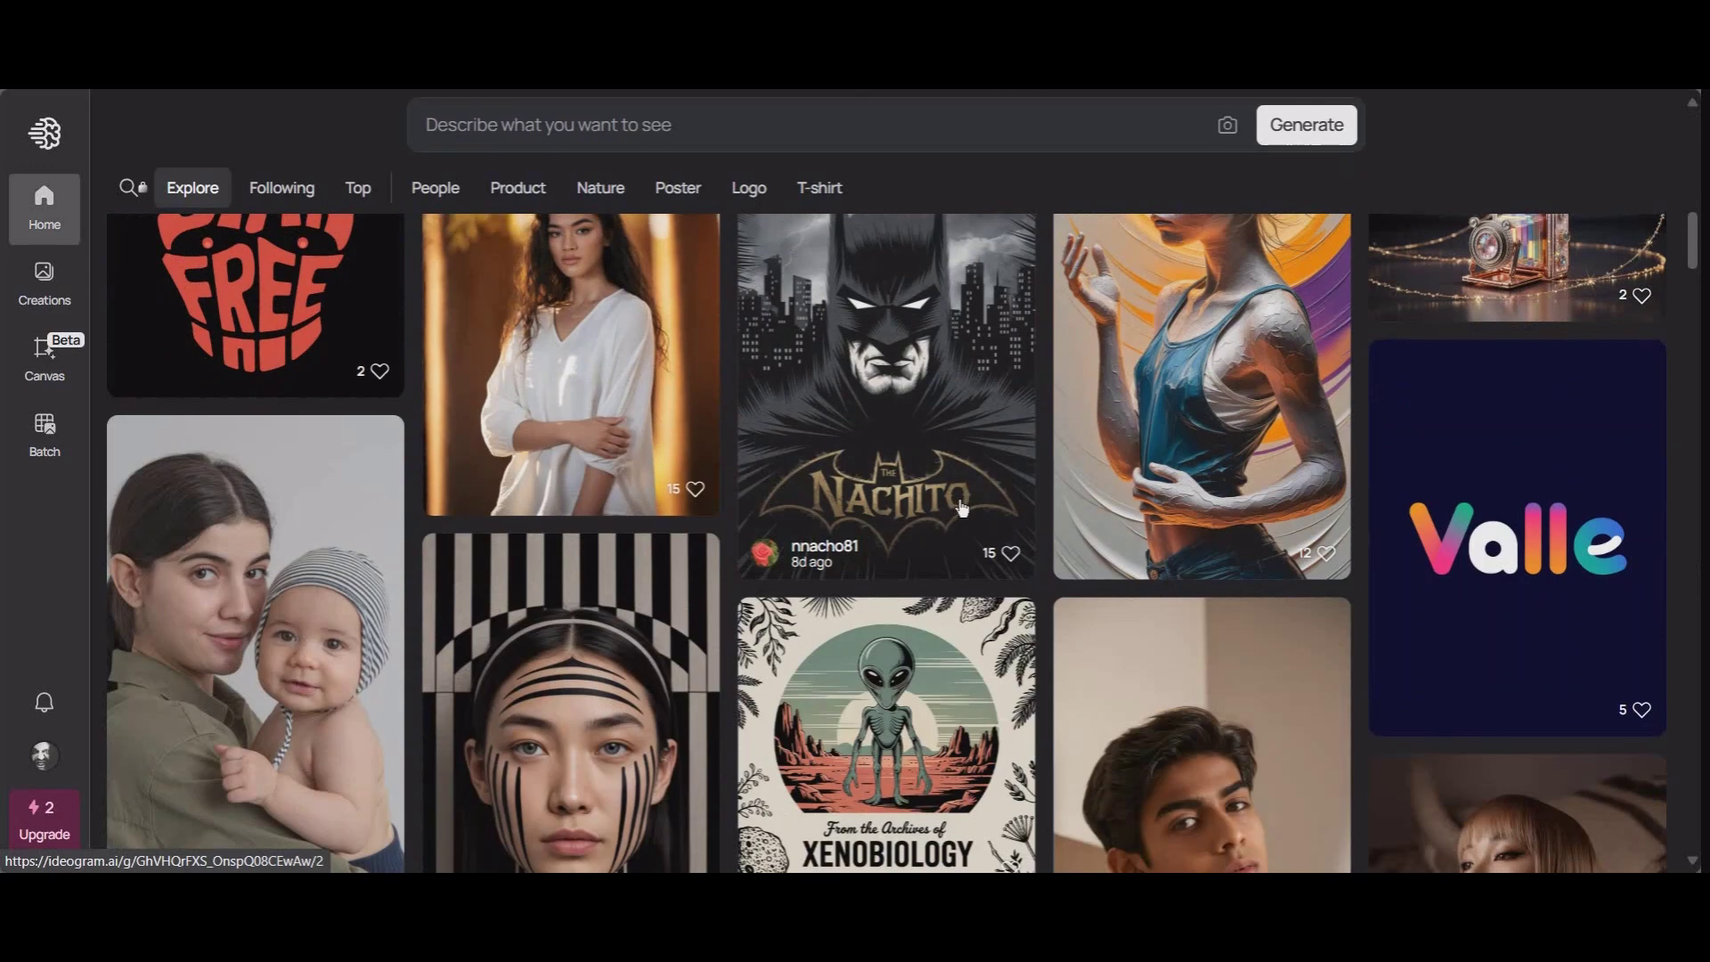
pyautogui.scroll(3, 966, 505)
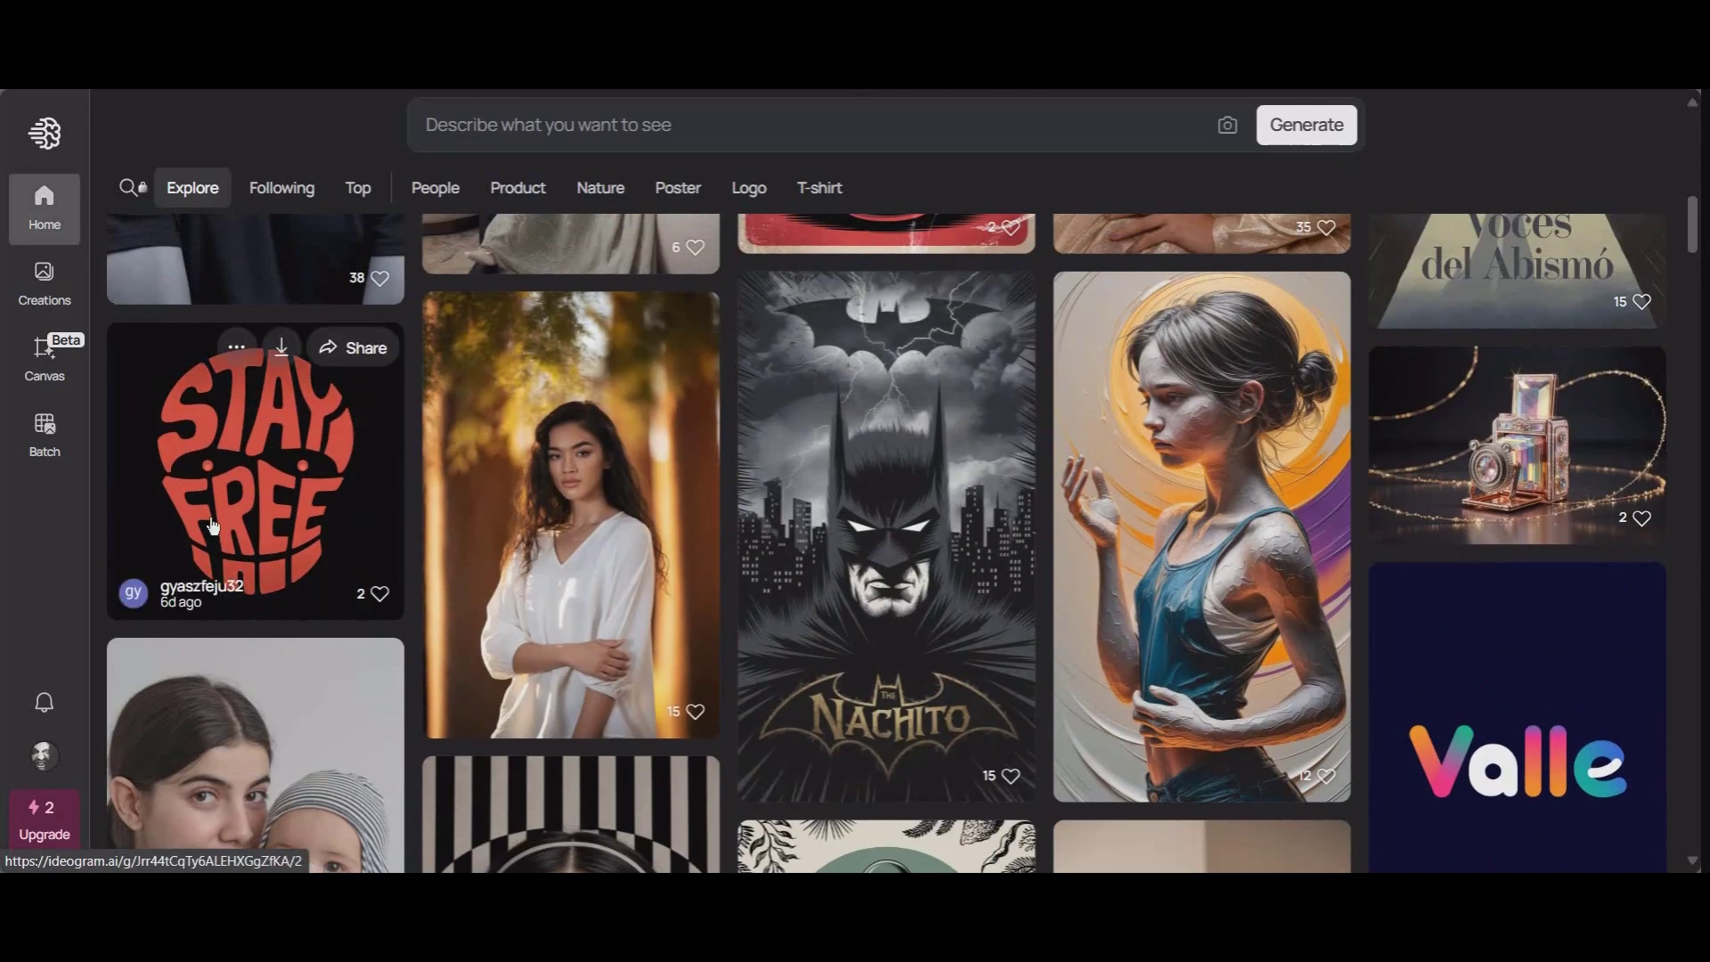
pyautogui.scroll(-9, 903, 481)
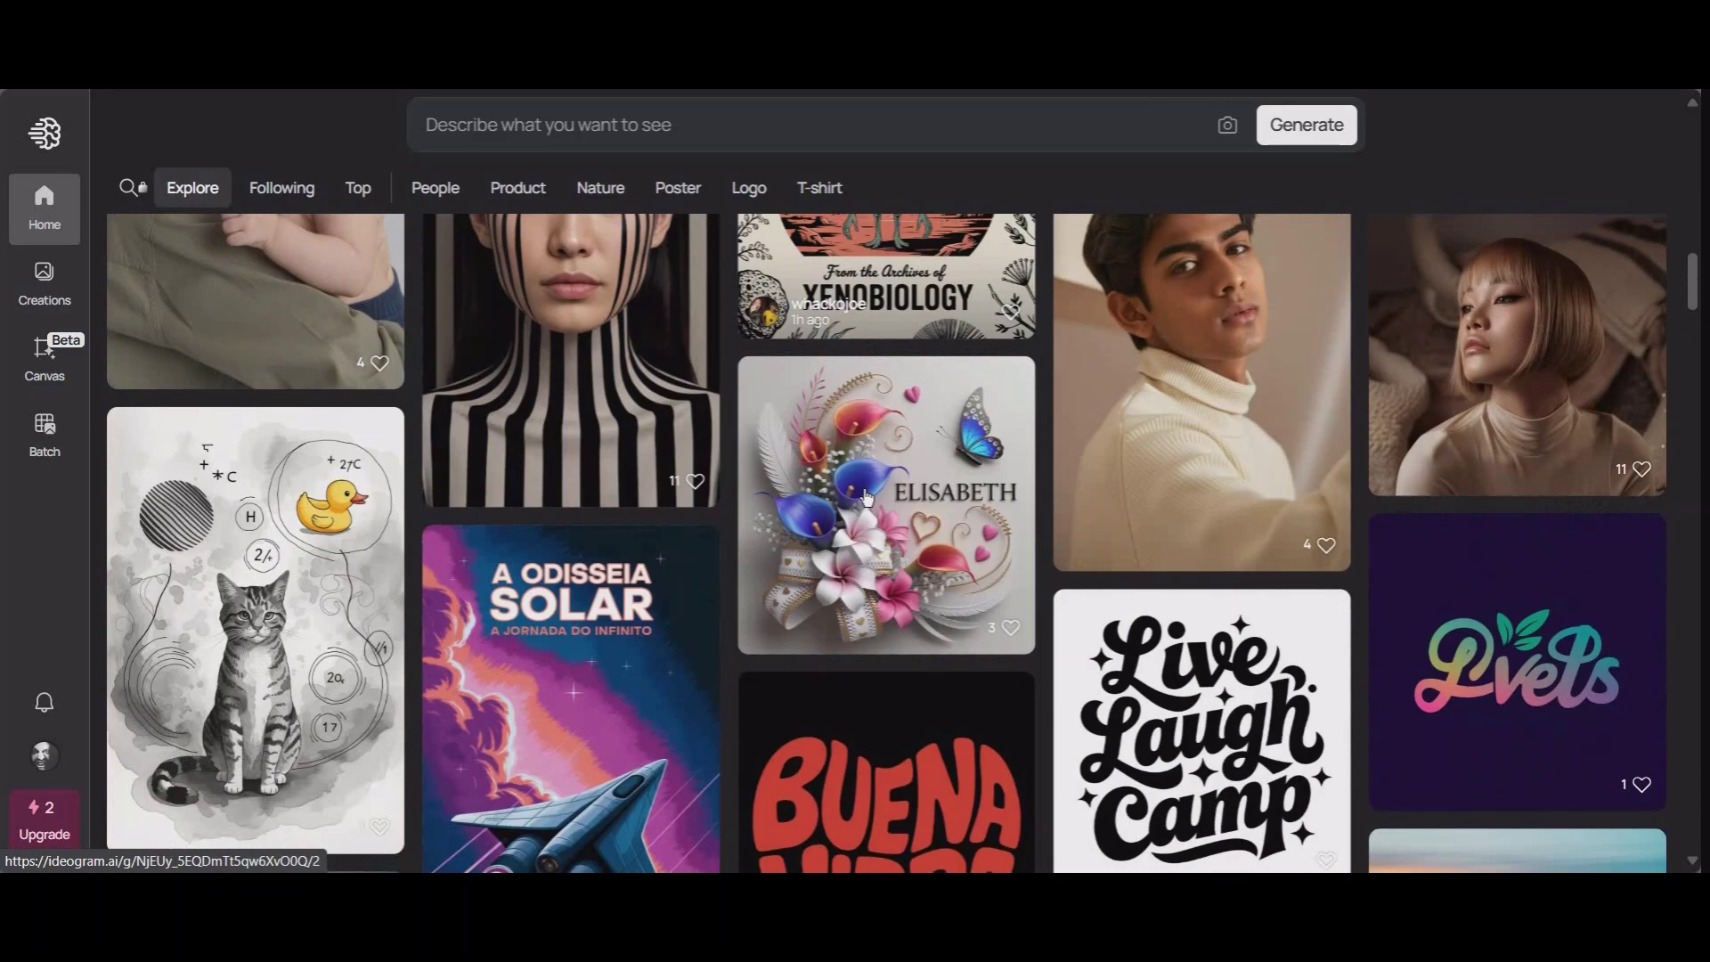
pyautogui.scroll(-10, 902, 480)
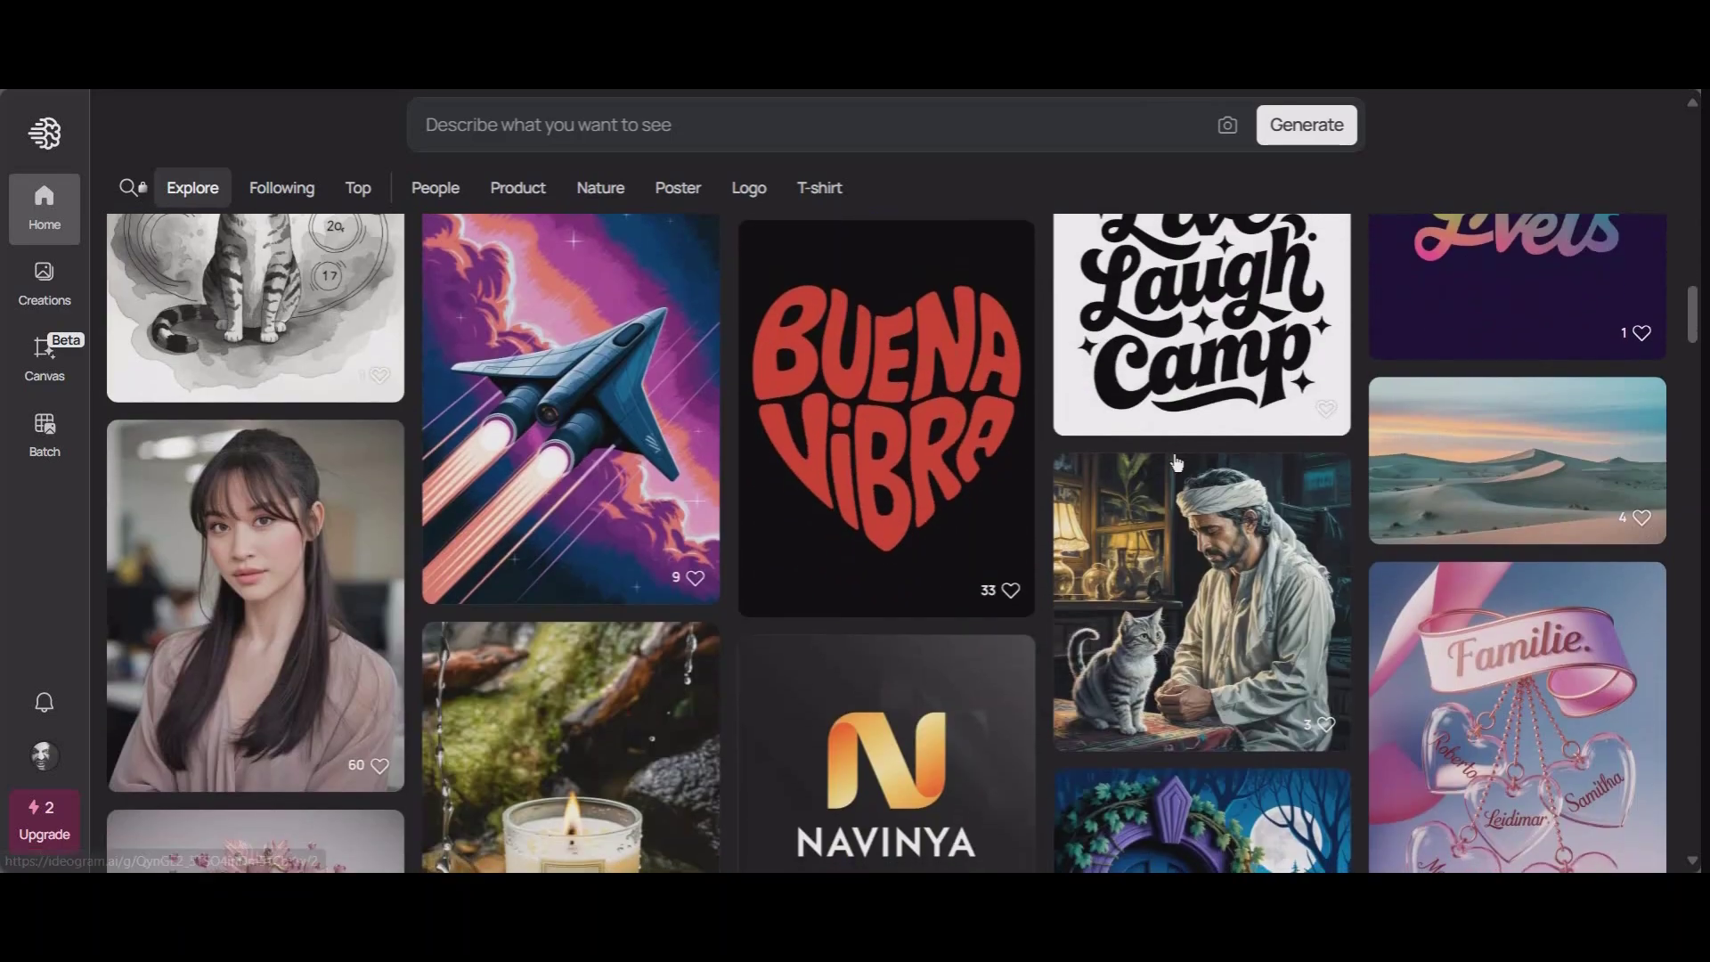
pyautogui.scroll(-3, 1176, 462)
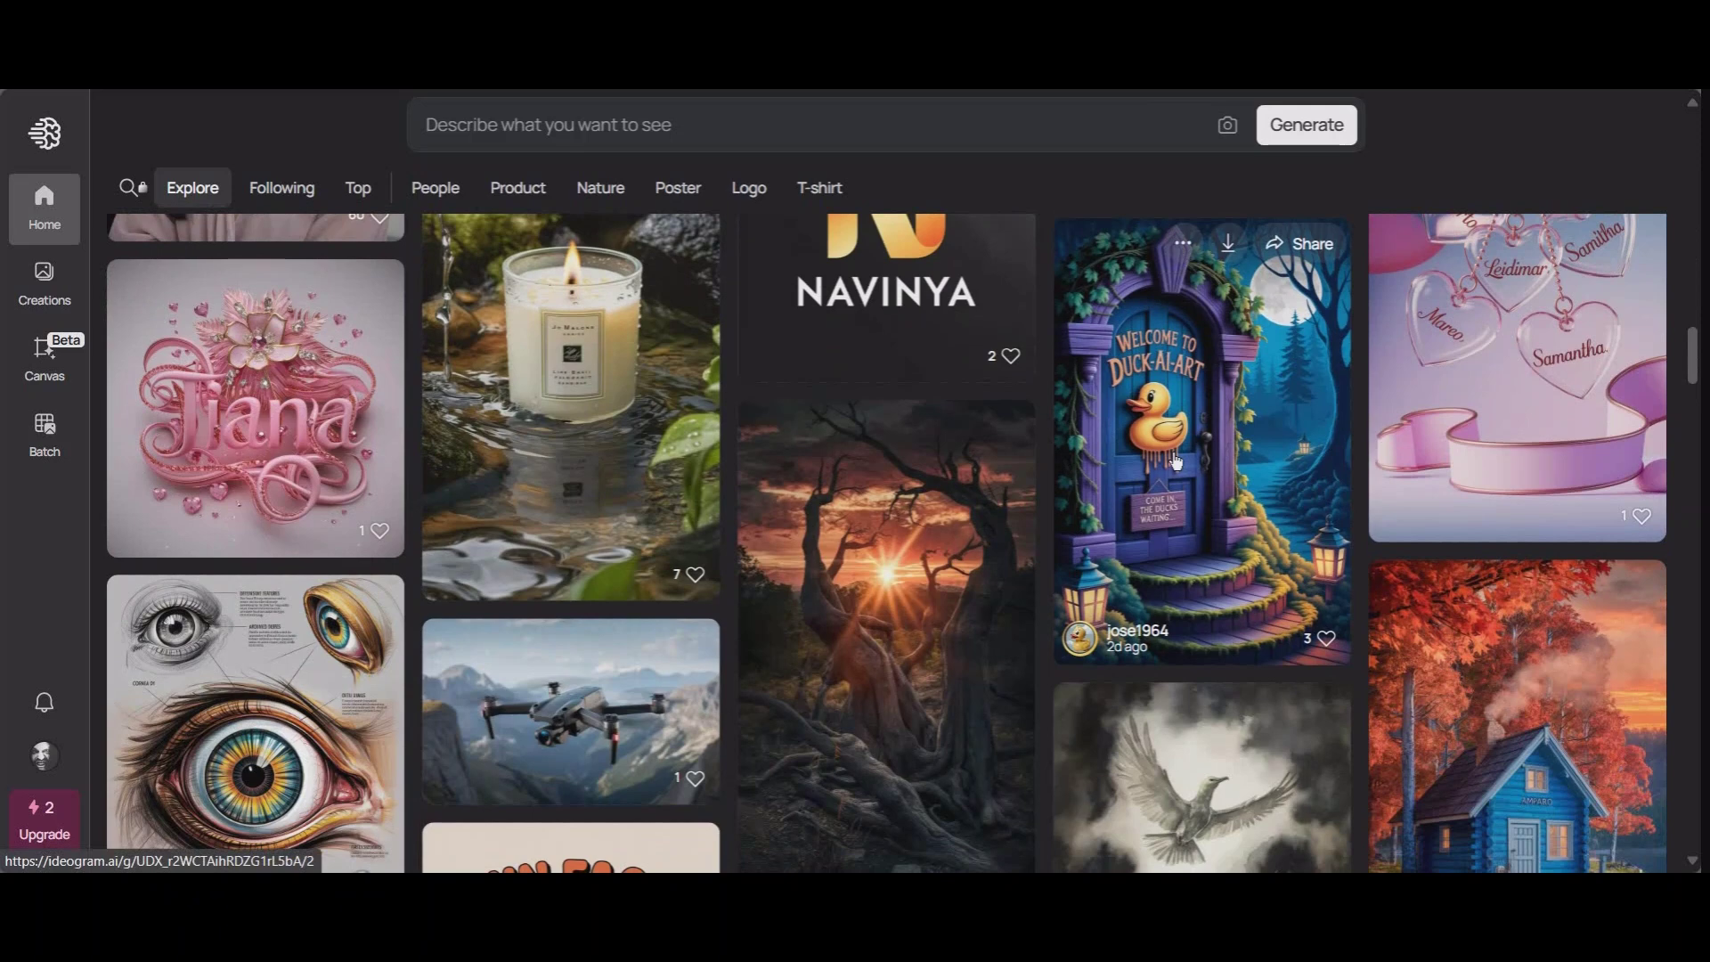
# Open the "Riffusion: Generate Covers with AI" banner among the own Ideogram creations and copy its original prompt
pyautogui.click(47, 290)
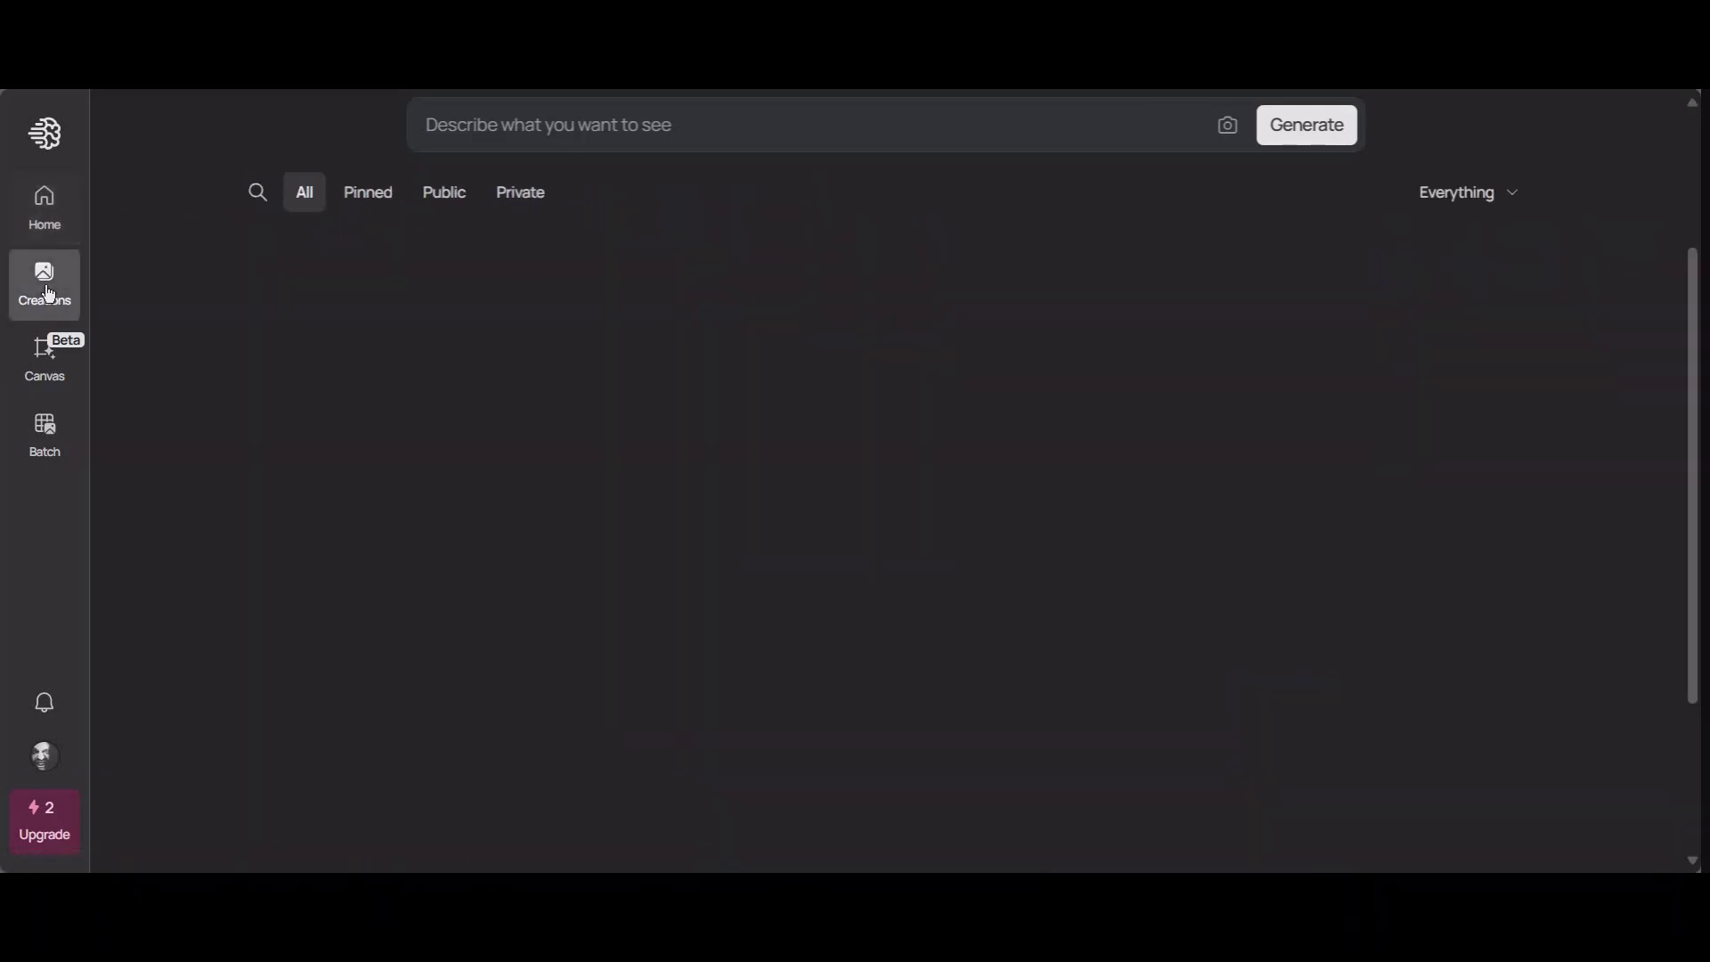
pyautogui.scroll(-2, 857, 381)
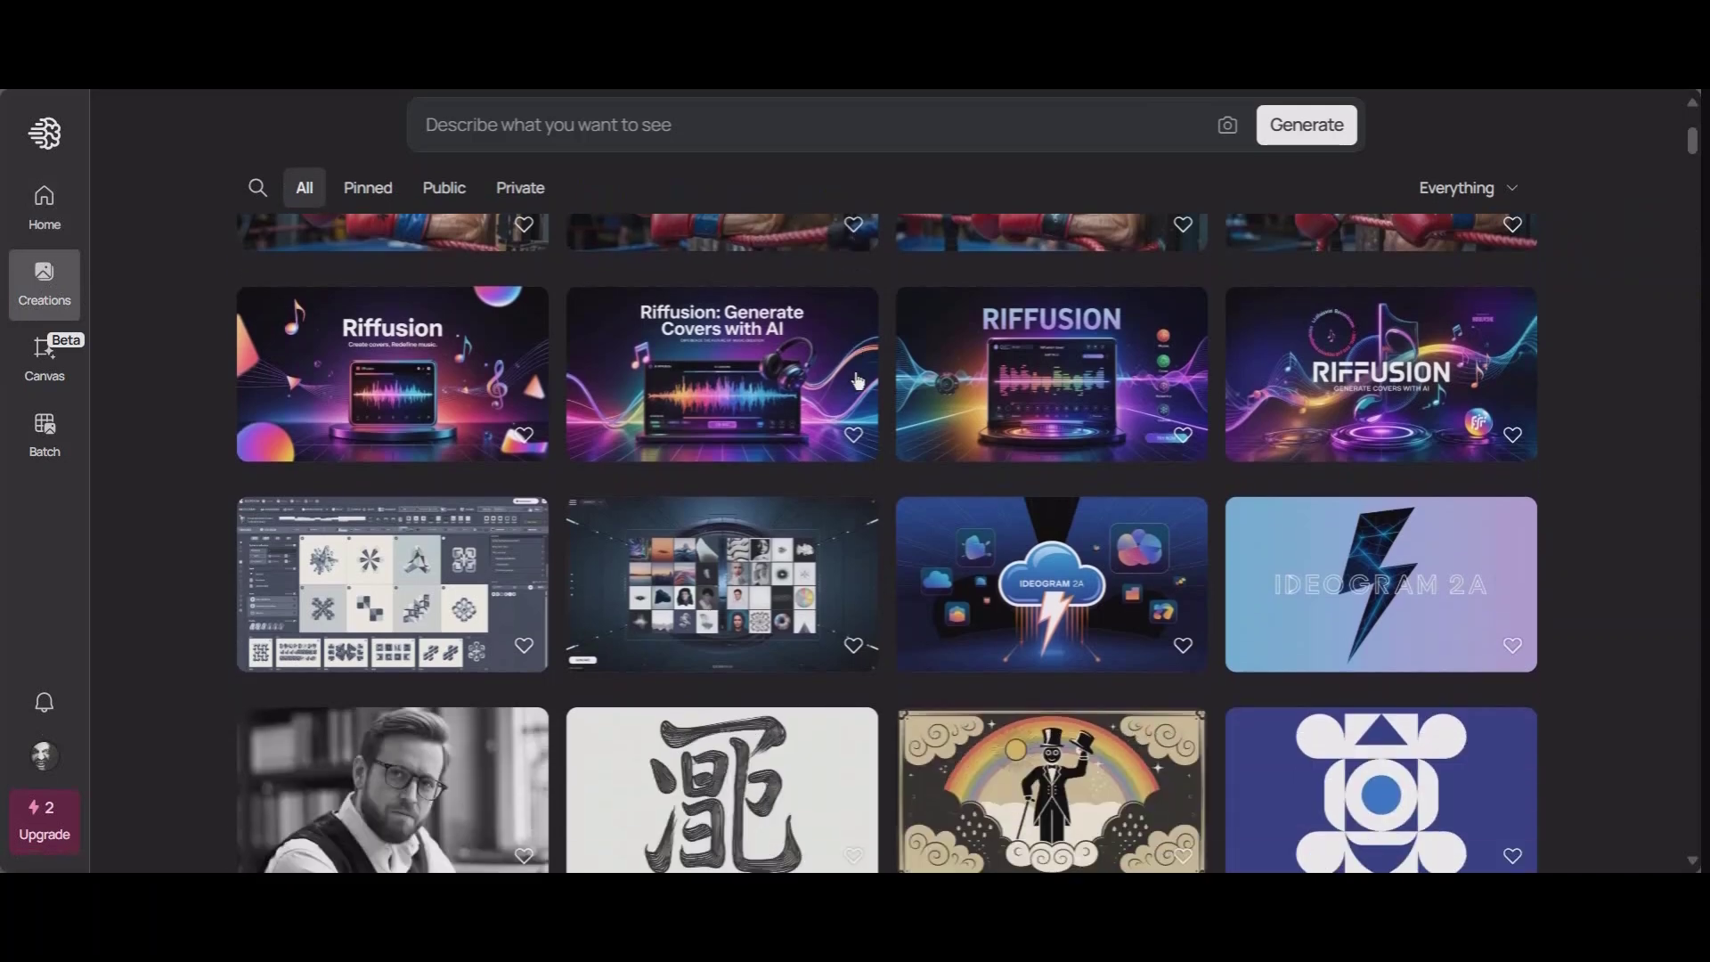
pyautogui.scroll(-1, 857, 381)
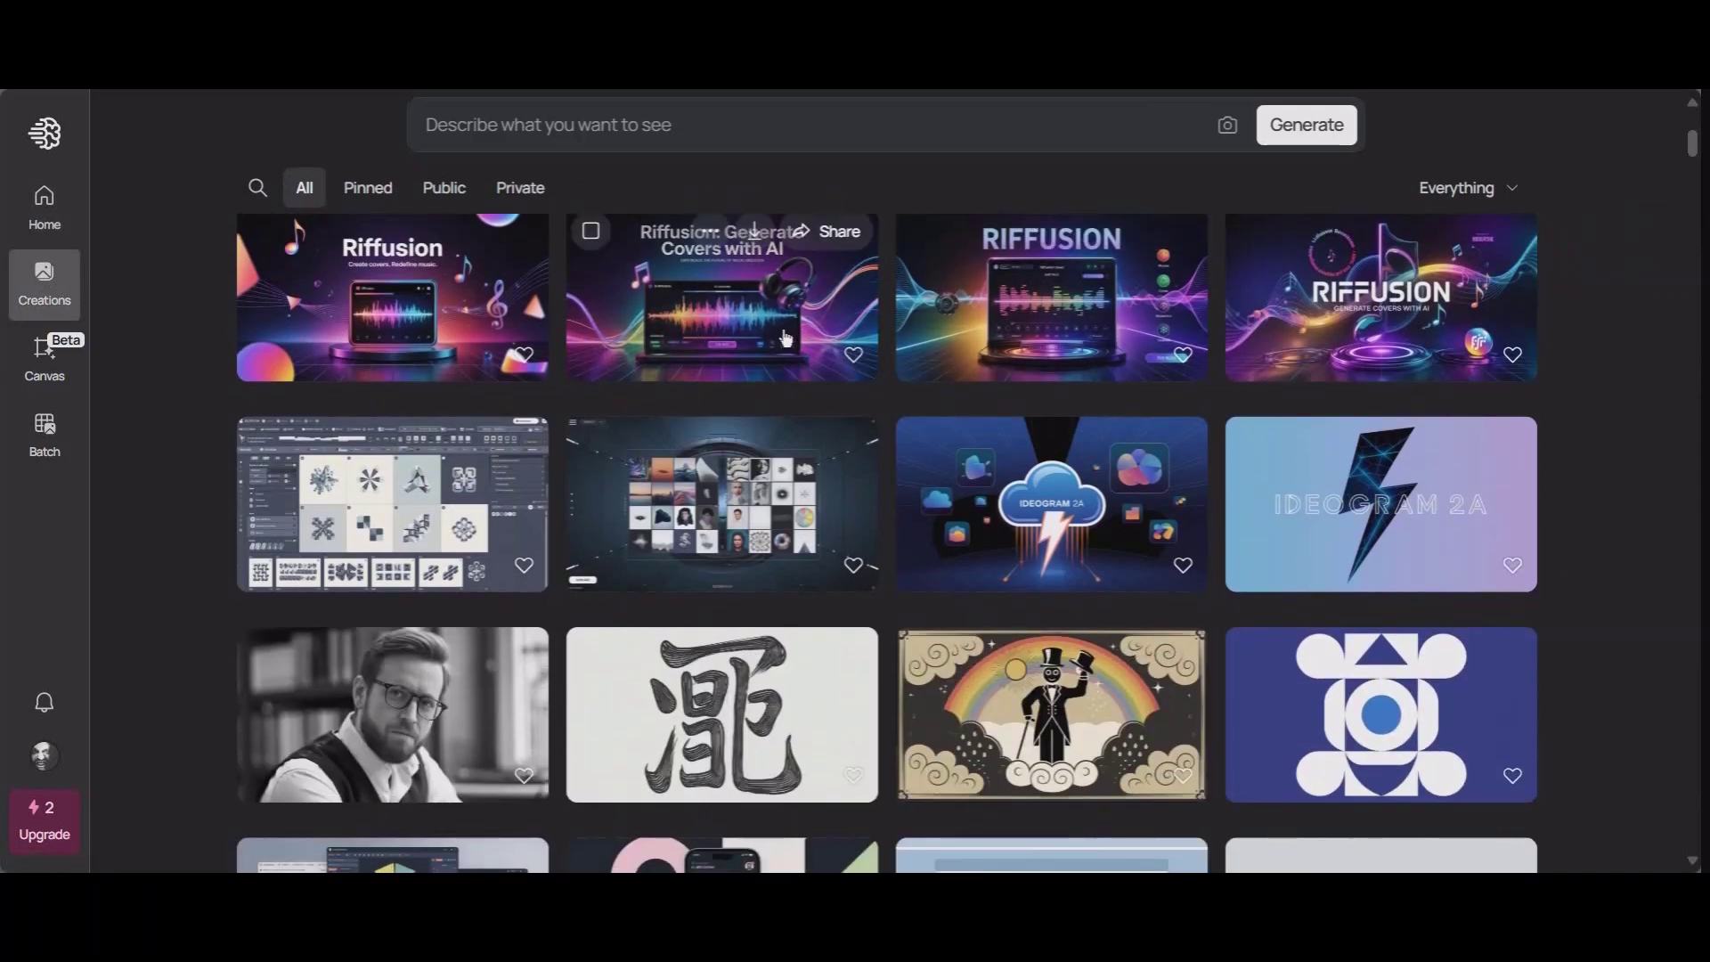
pyautogui.click(727, 322)
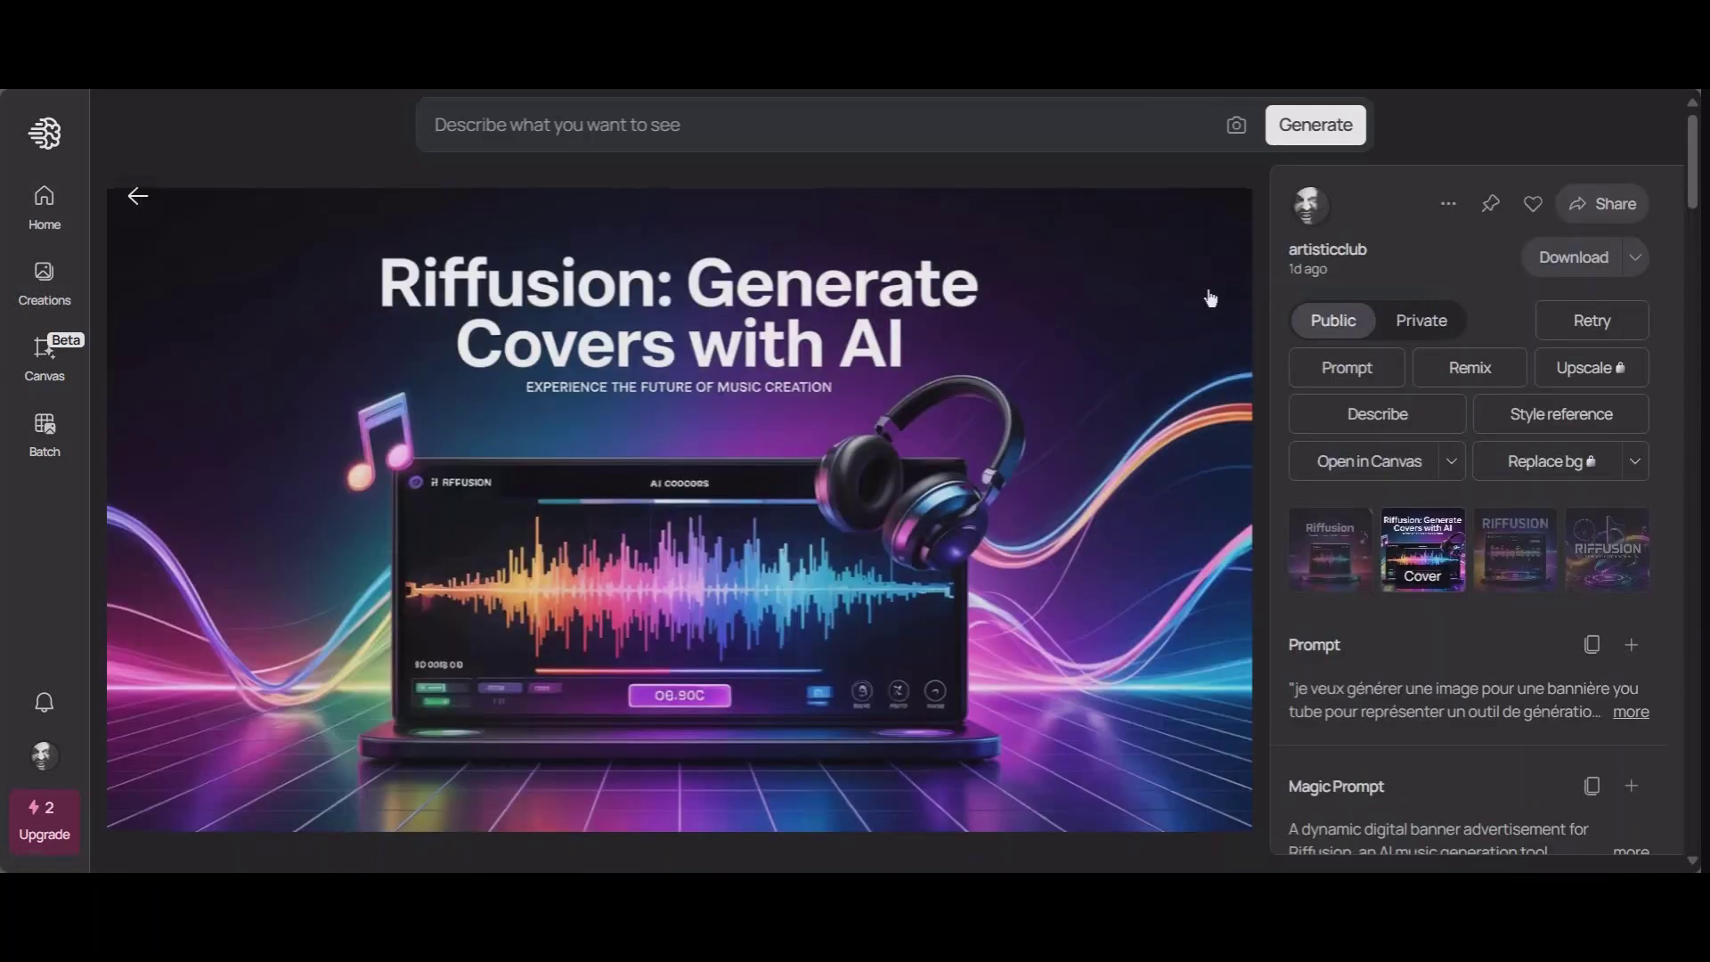
pyautogui.scroll(-1, 1478, 676)
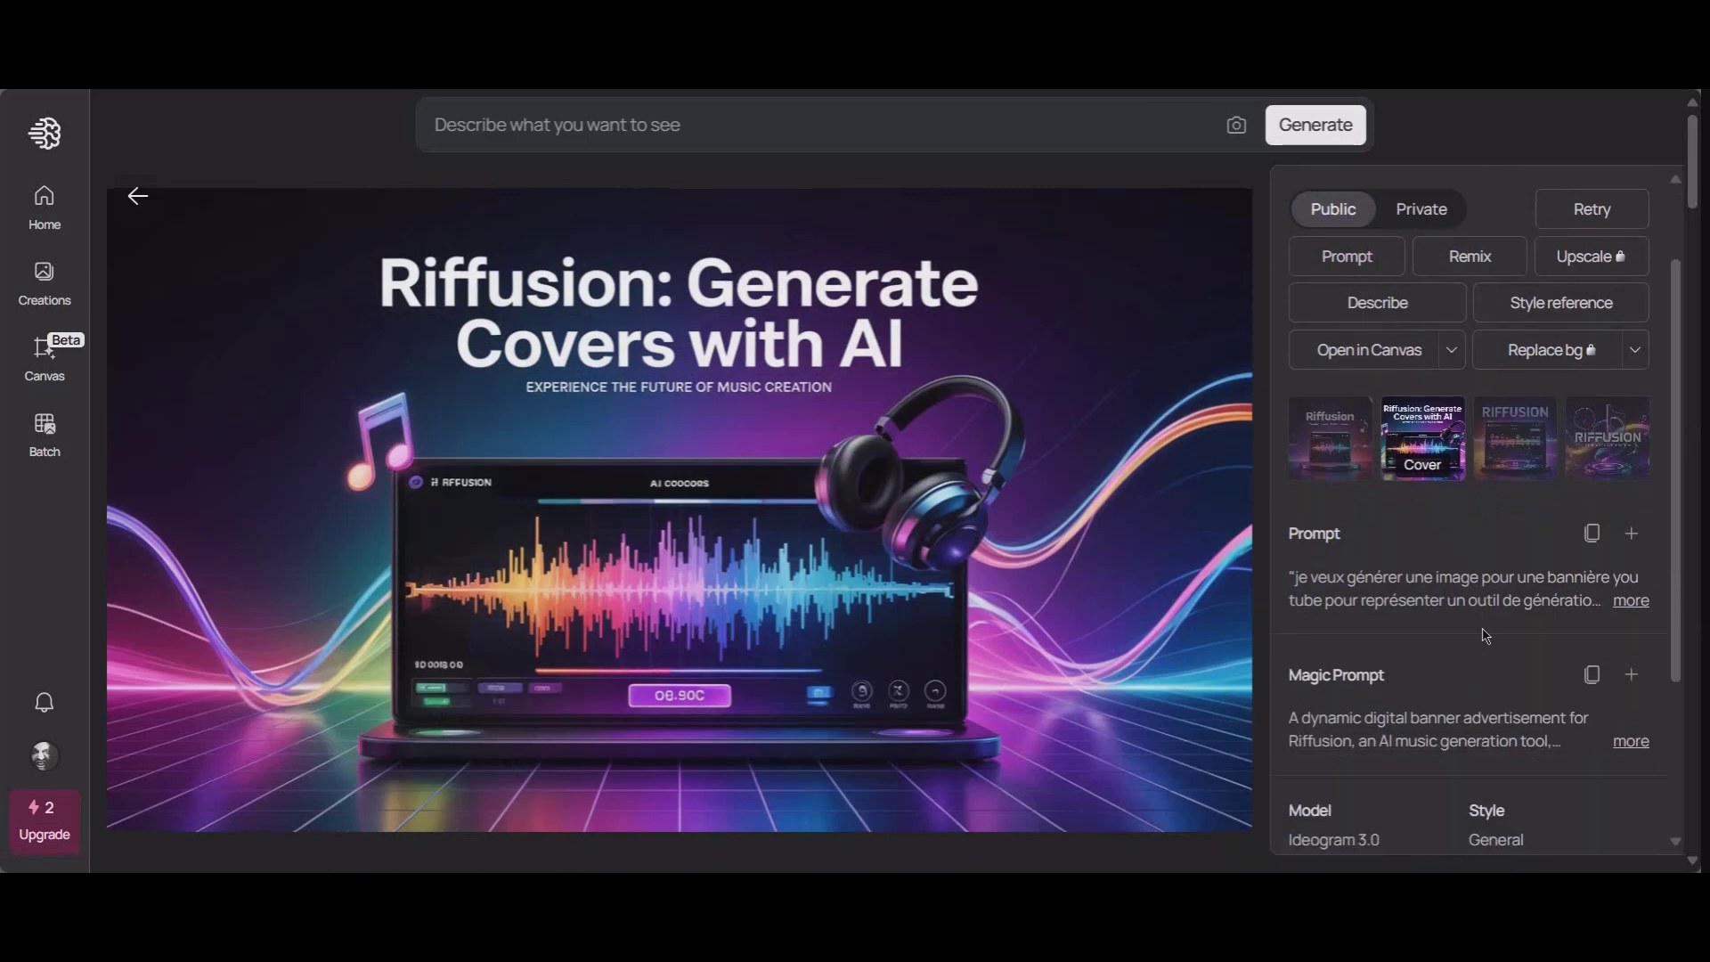
pyautogui.click(1591, 532)
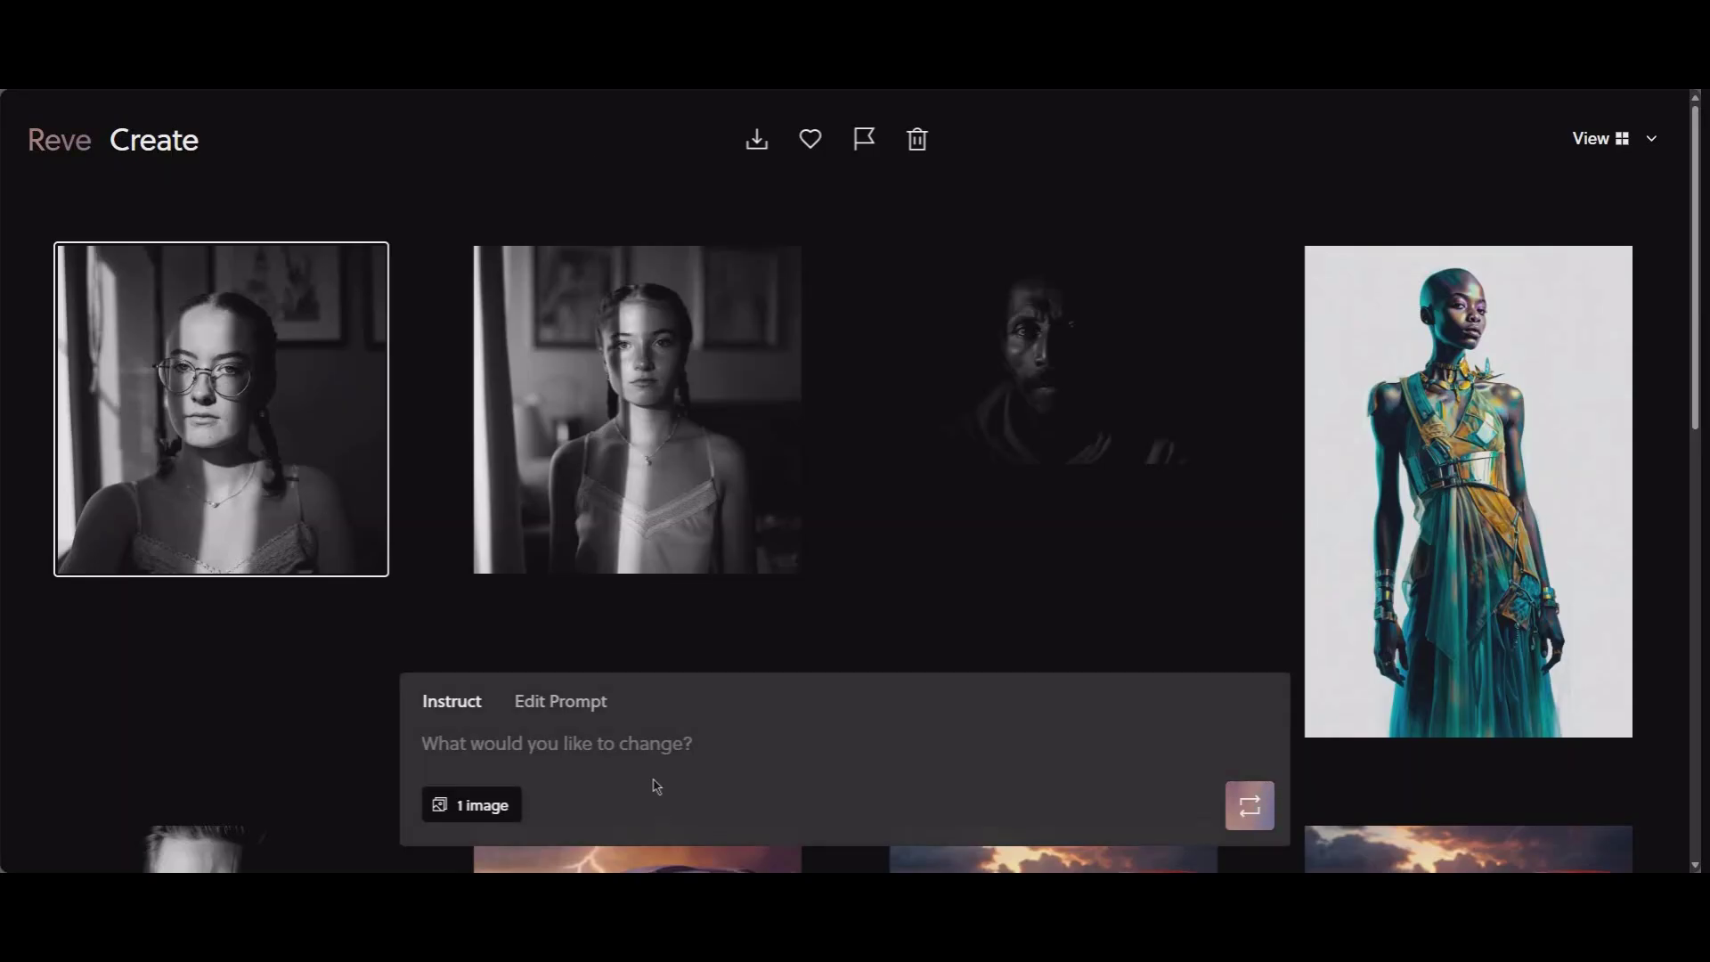
pyautogui.click(683, 742)
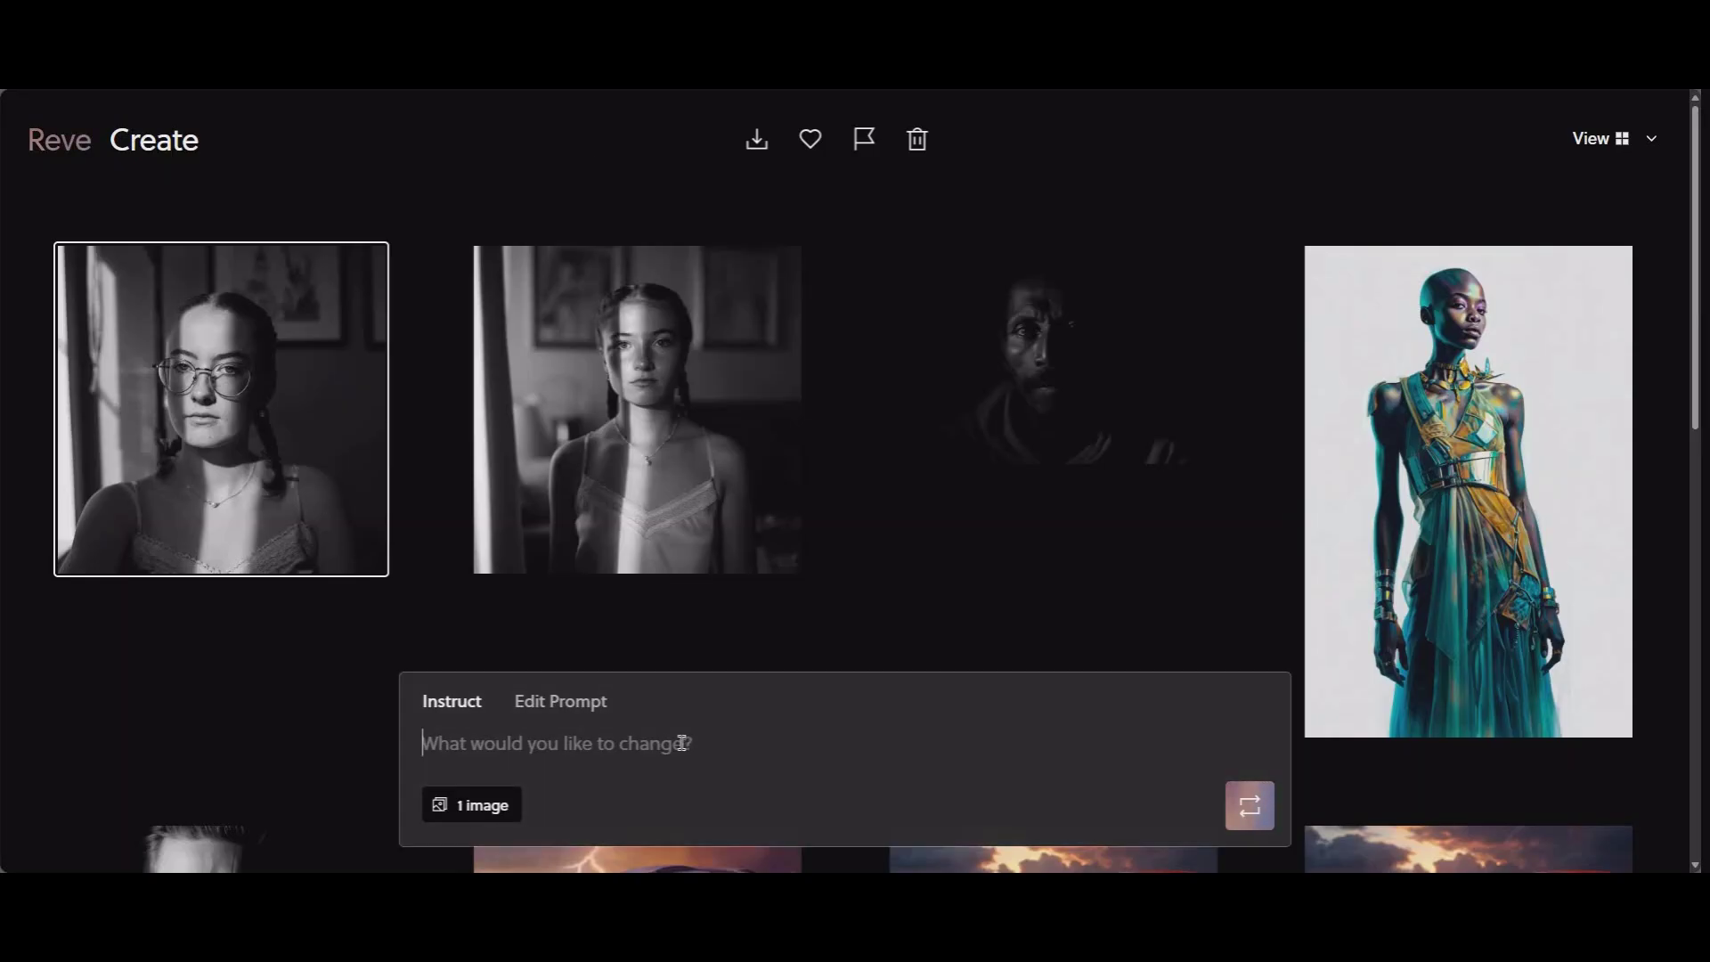
pyautogui.rightClick(663, 744)
pyautogui.click(762, 530)
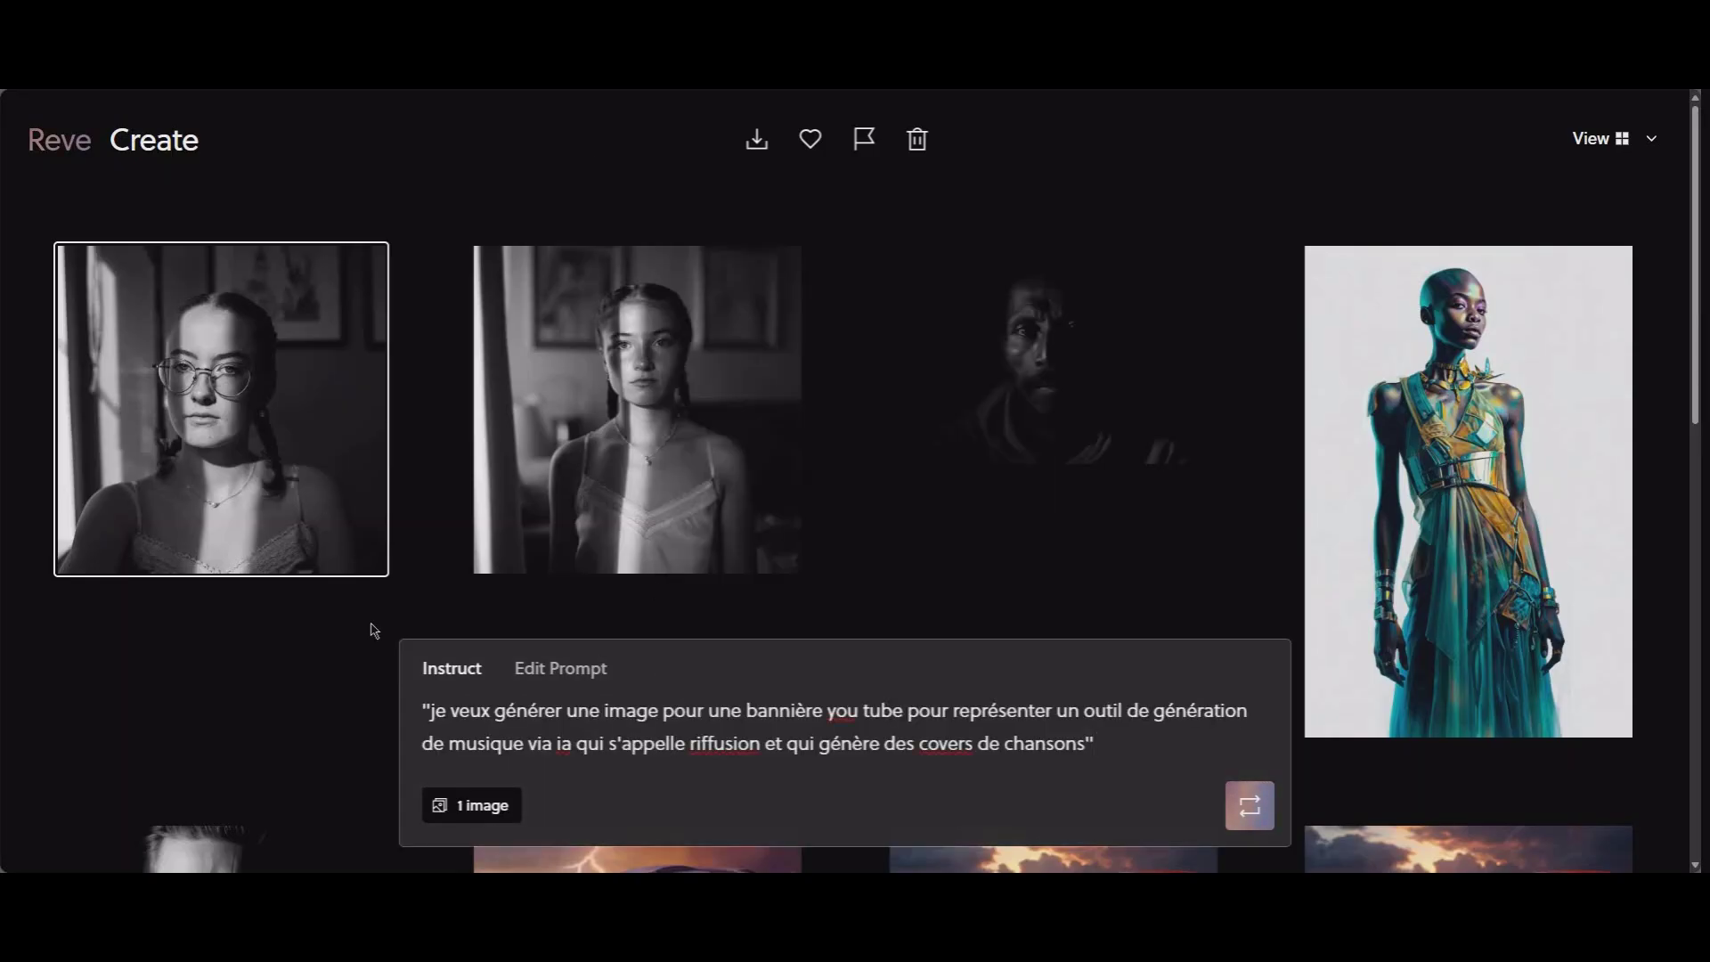
pyautogui.click(1246, 803)
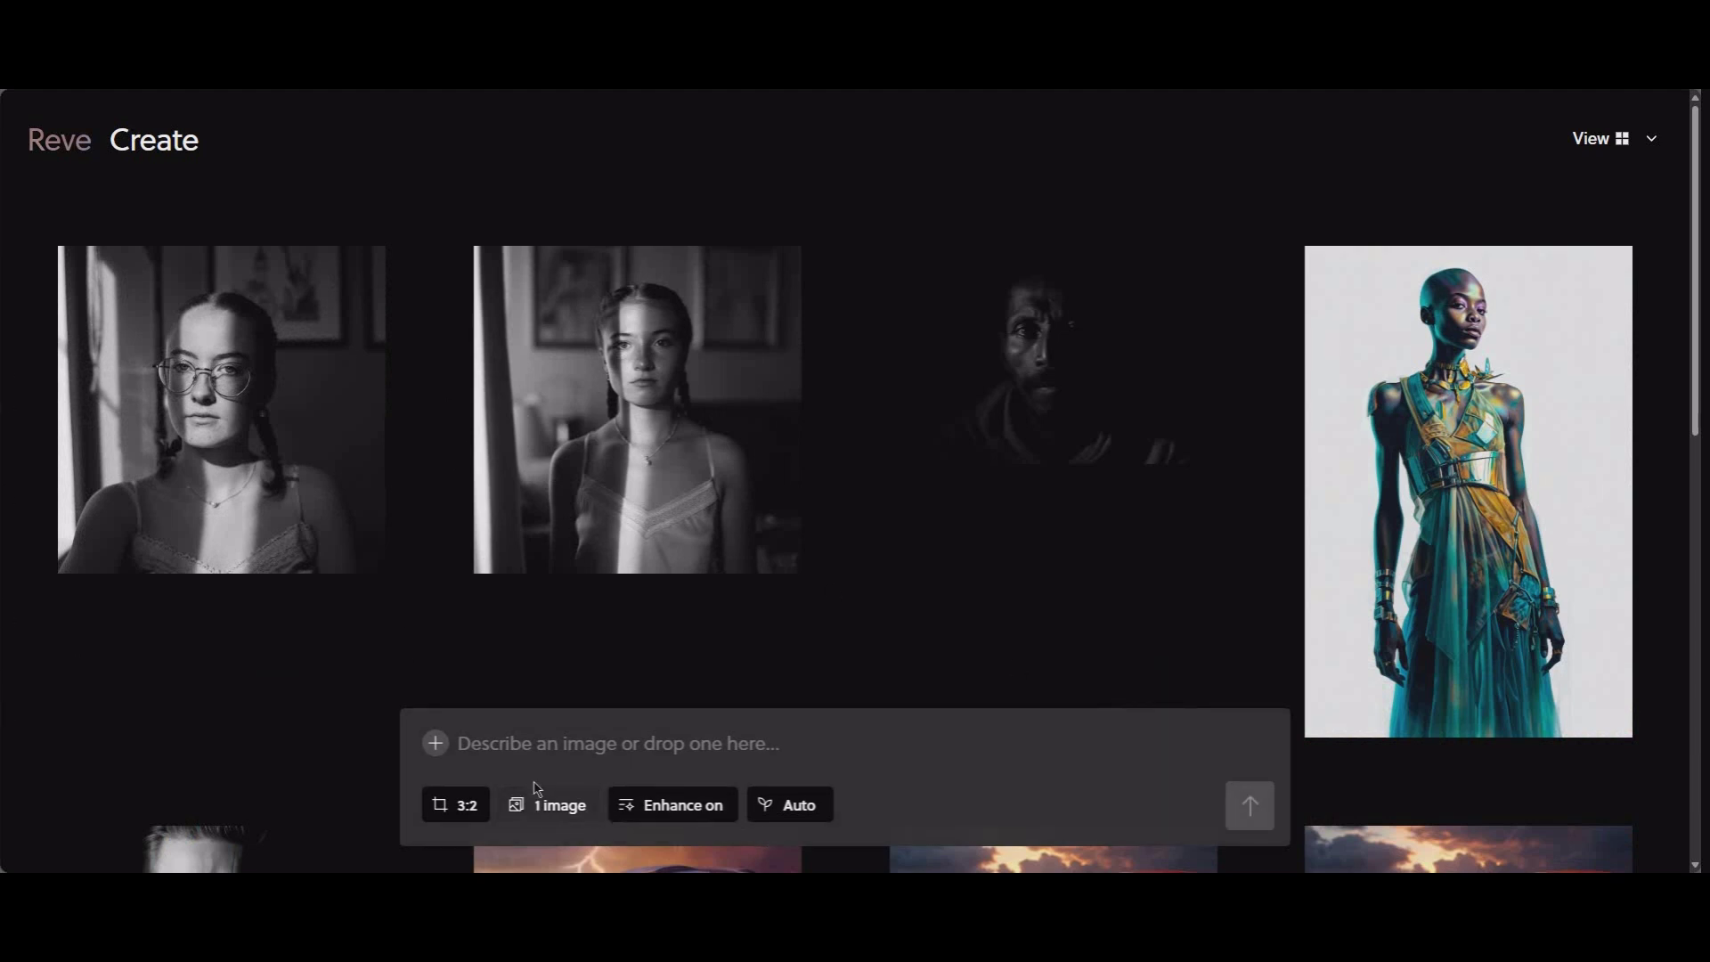
# Generate a new 3:2 image in Reve from the copied French prompt for a YouTube banner about the Riffusion music tool
pyautogui.click(718, 739)
pyautogui.rightClick(718, 739)
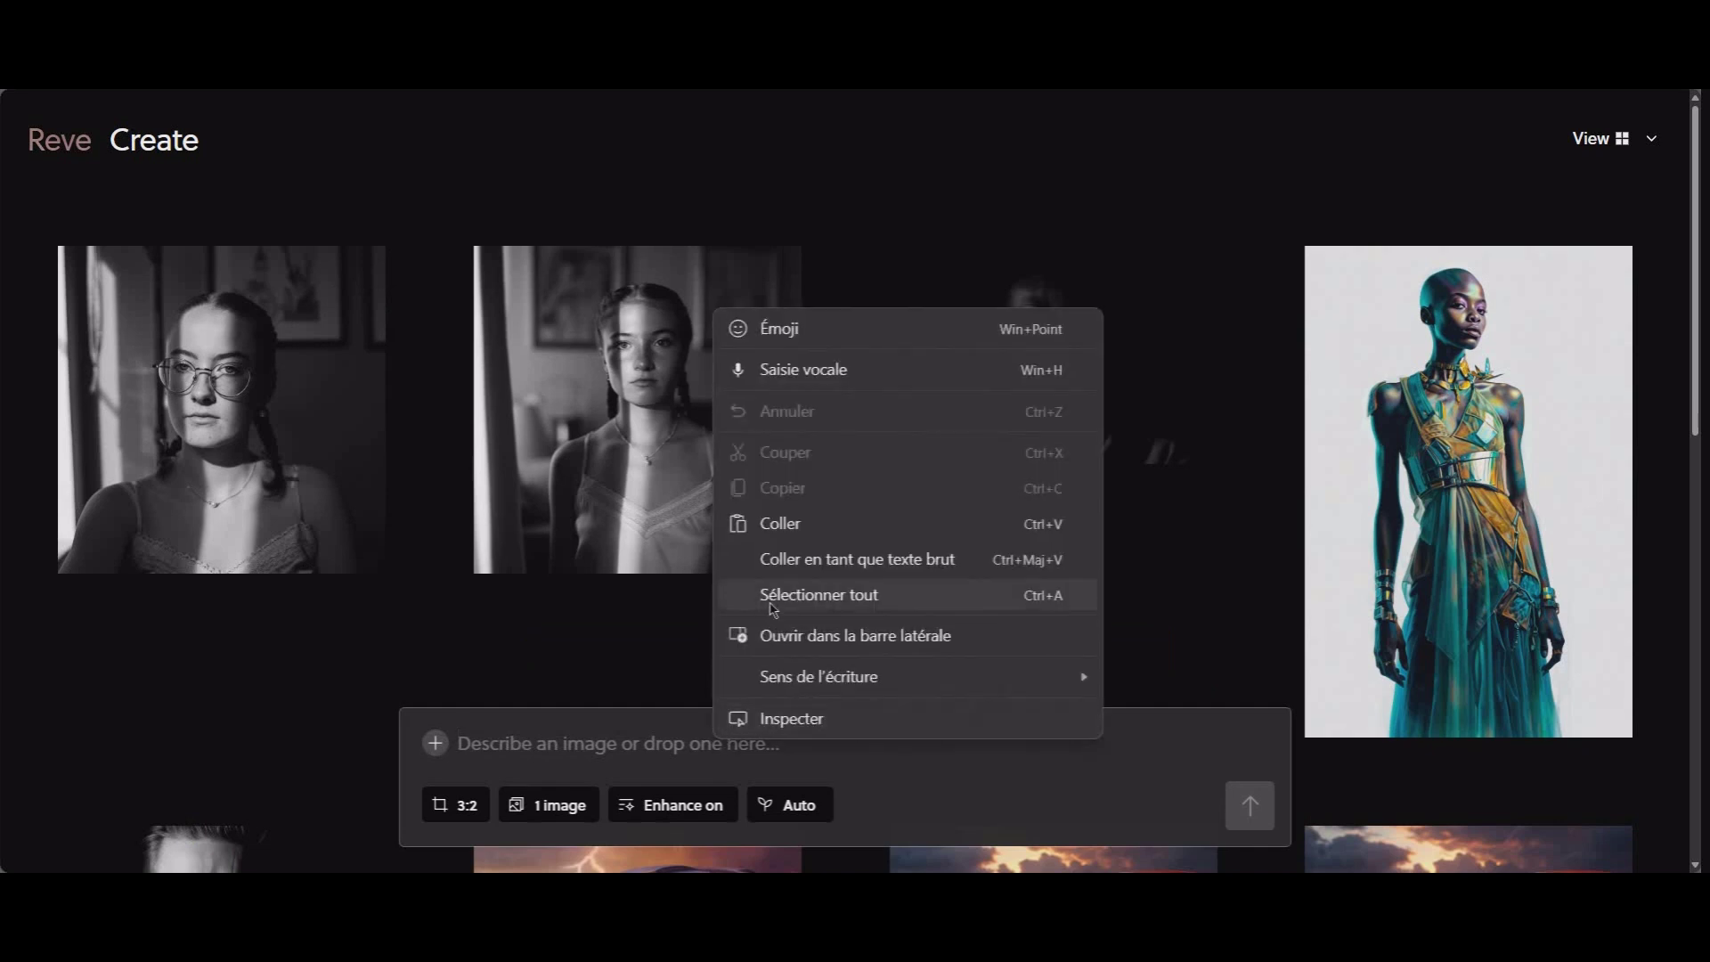
pyautogui.click(833, 526)
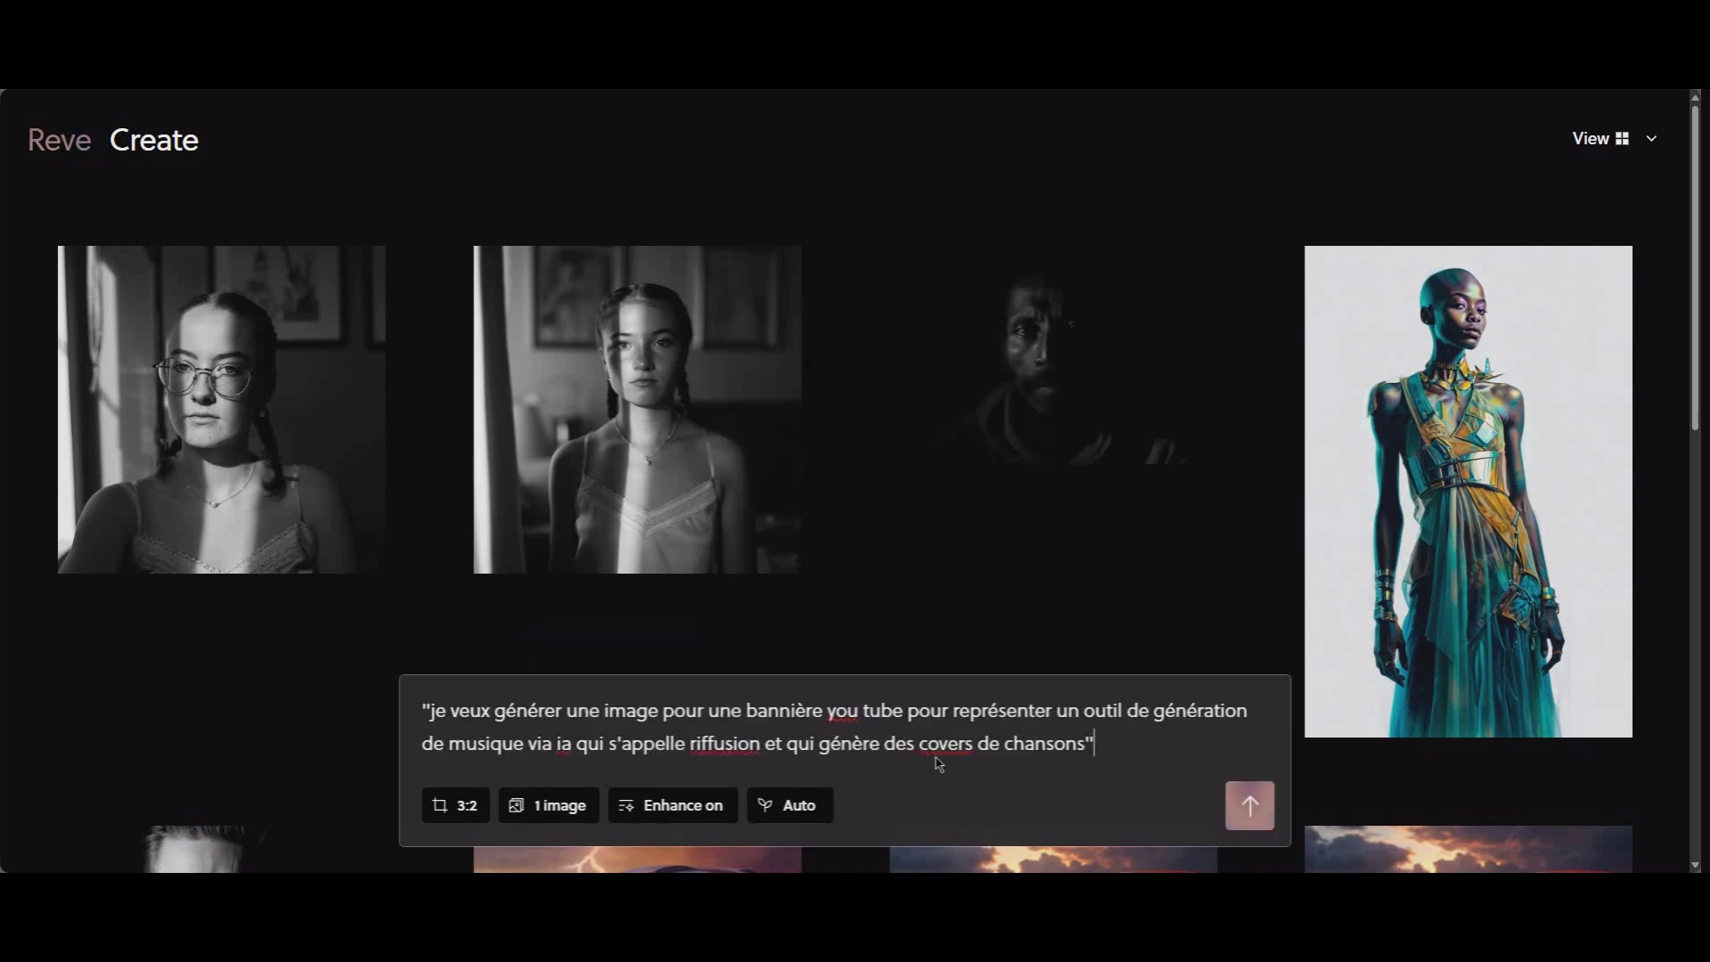
pyautogui.click(1249, 806)
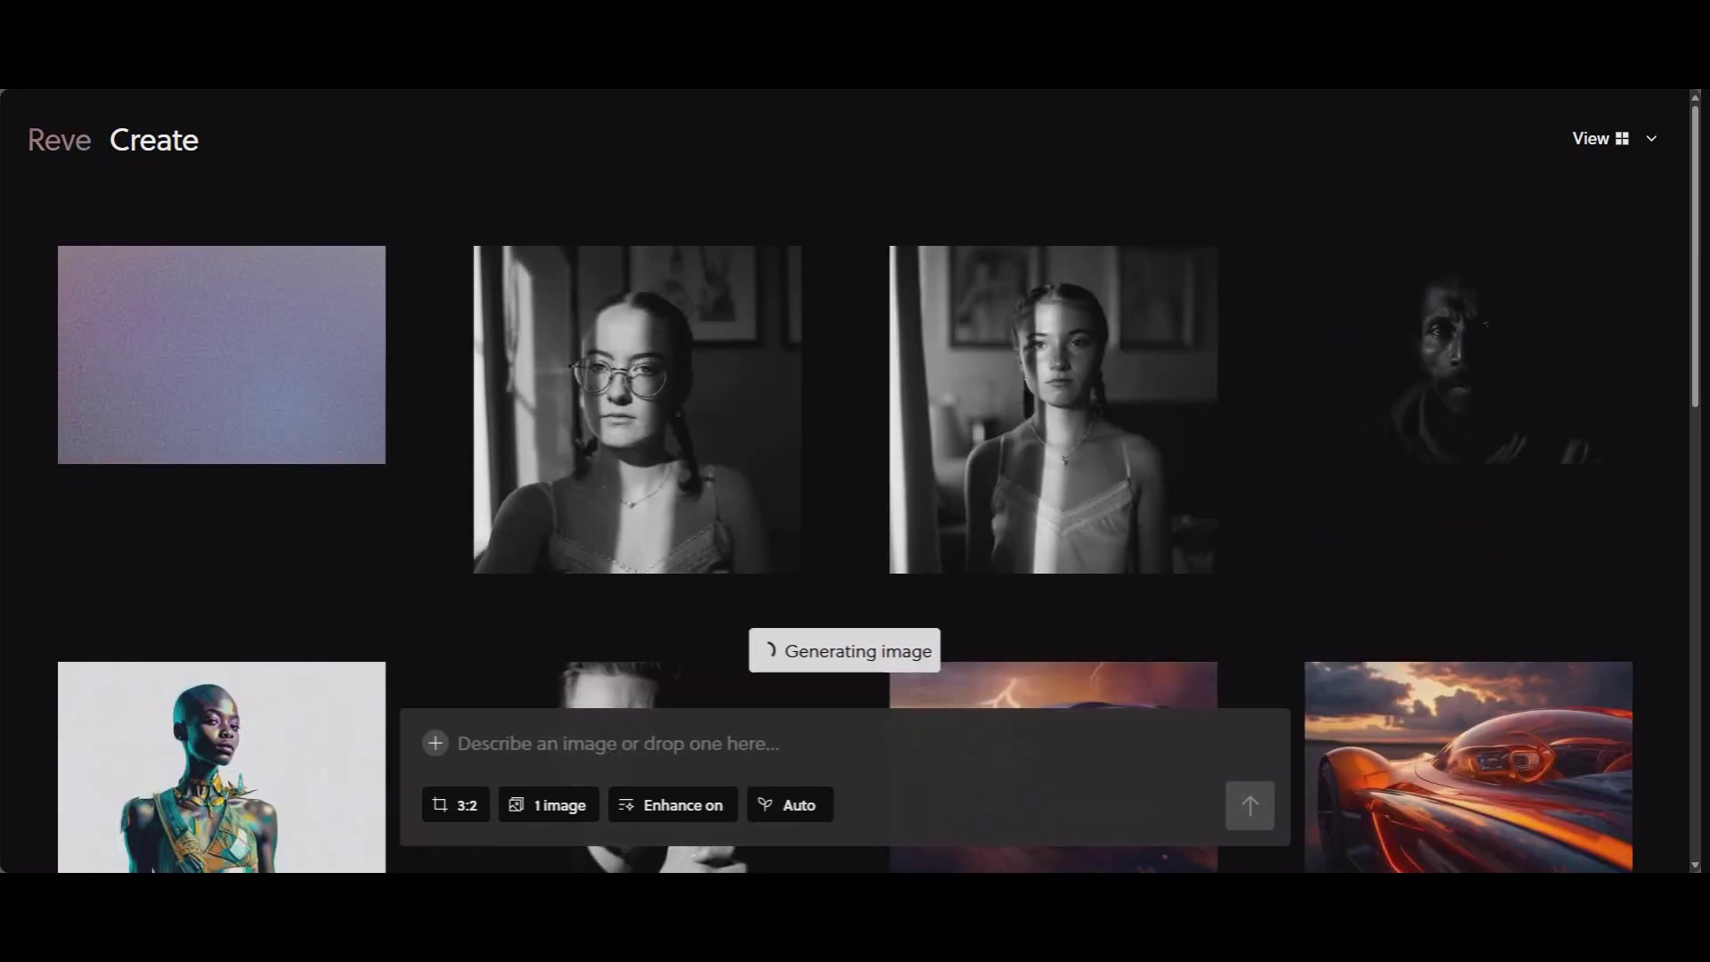
# Search the web for "traducteur" in a new browser tab and swap the translator's languages to translate from French to English
pyautogui.hotkey('ctrl', 't')
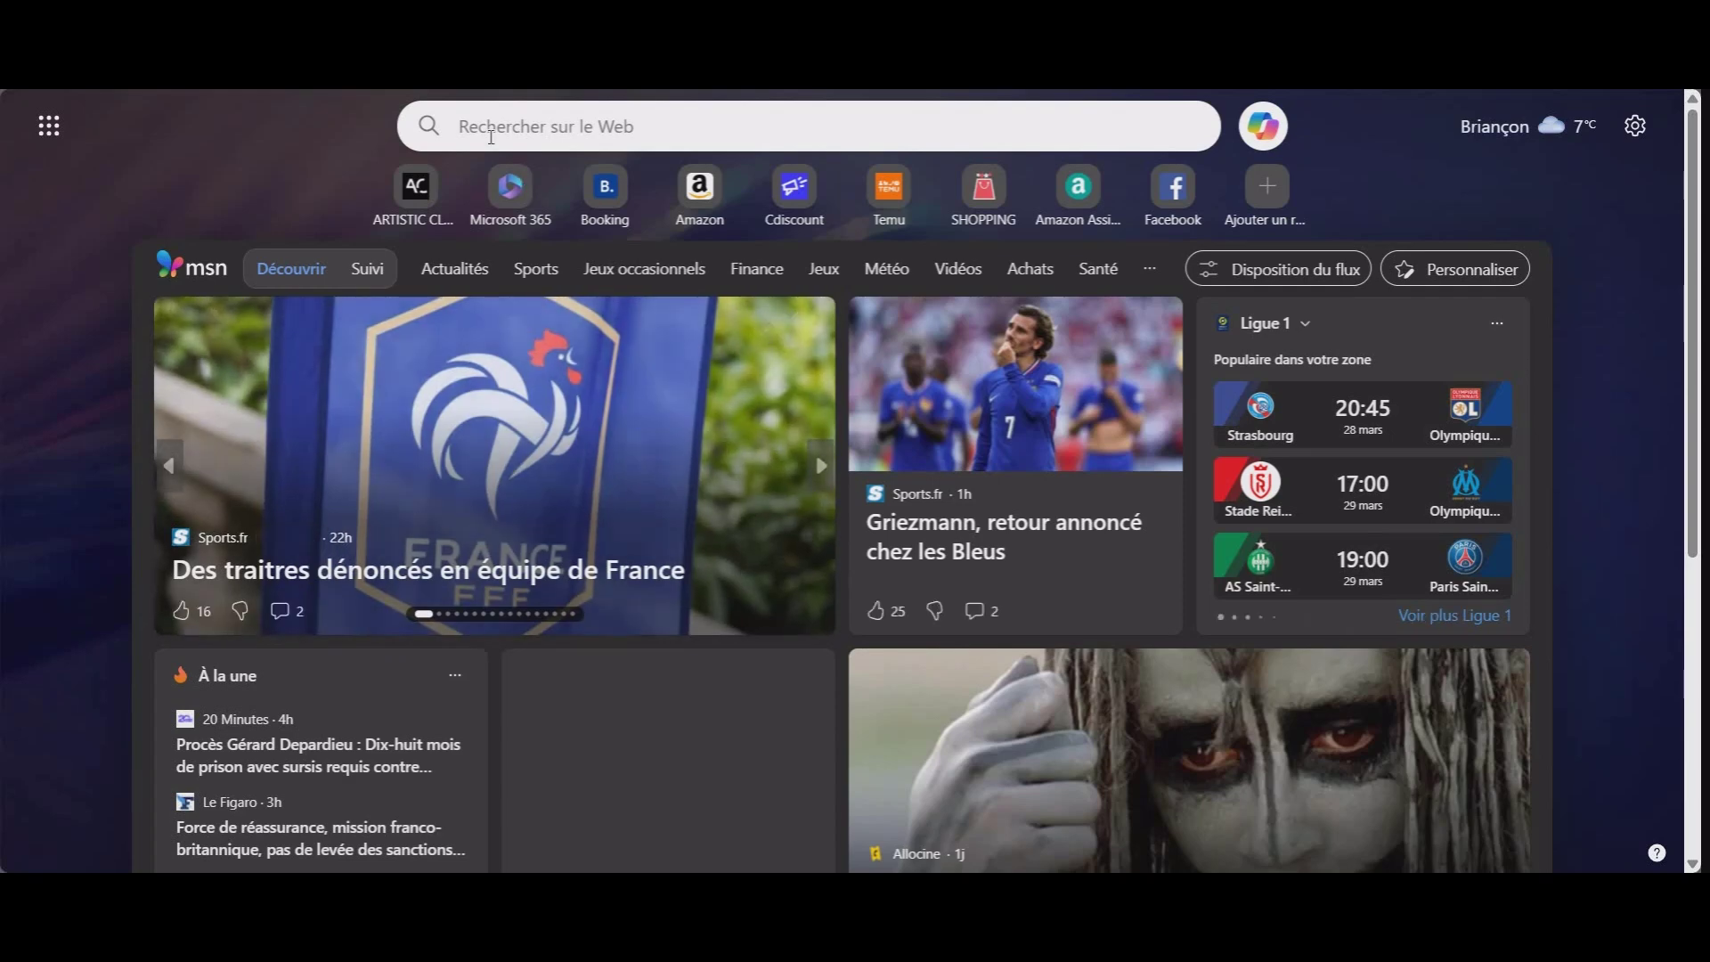
pyautogui.click(485, 127)
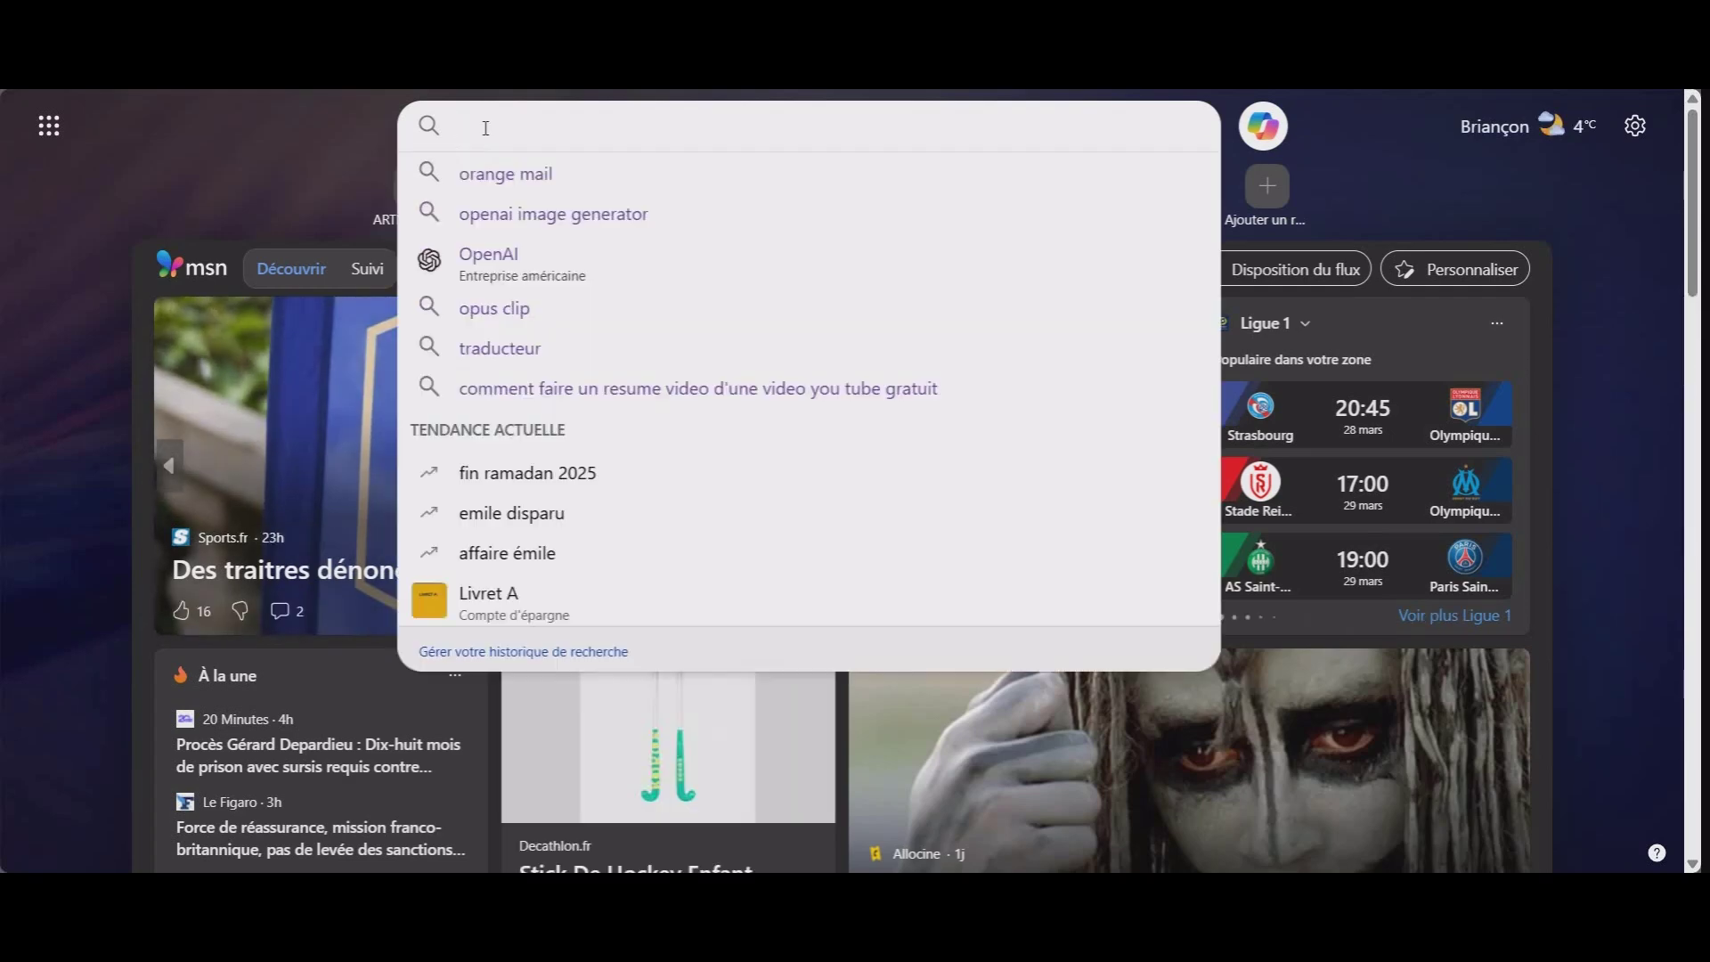
pyautogui.write('tra')
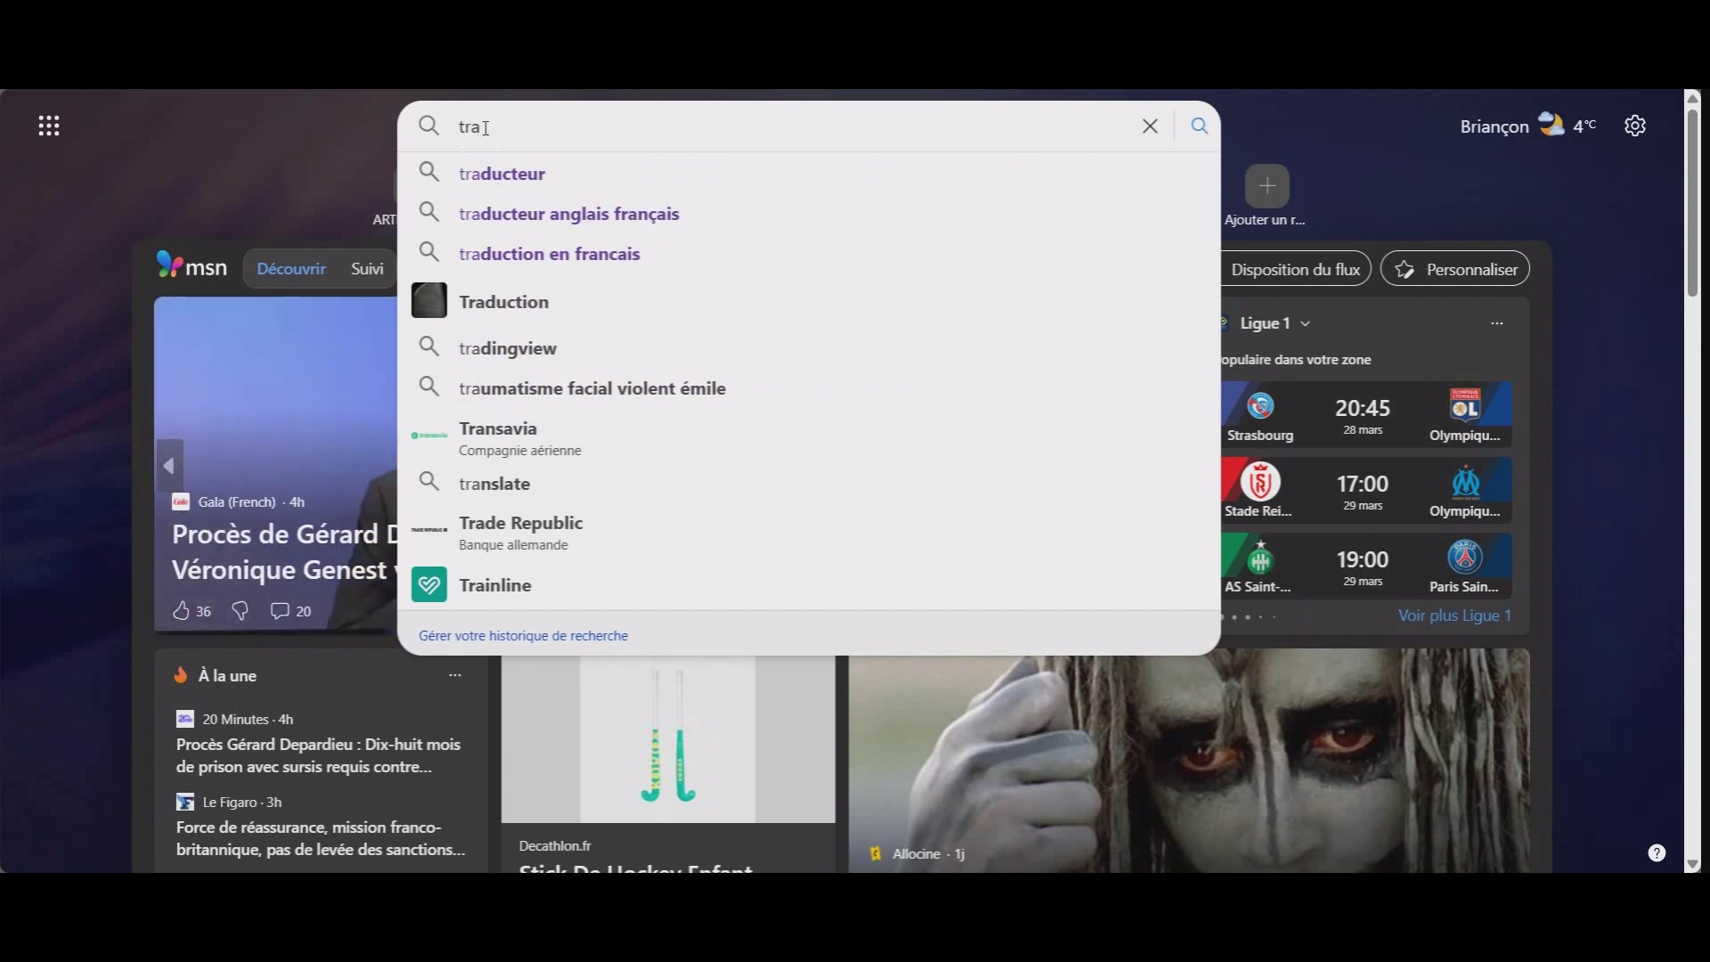
pyautogui.click(497, 173)
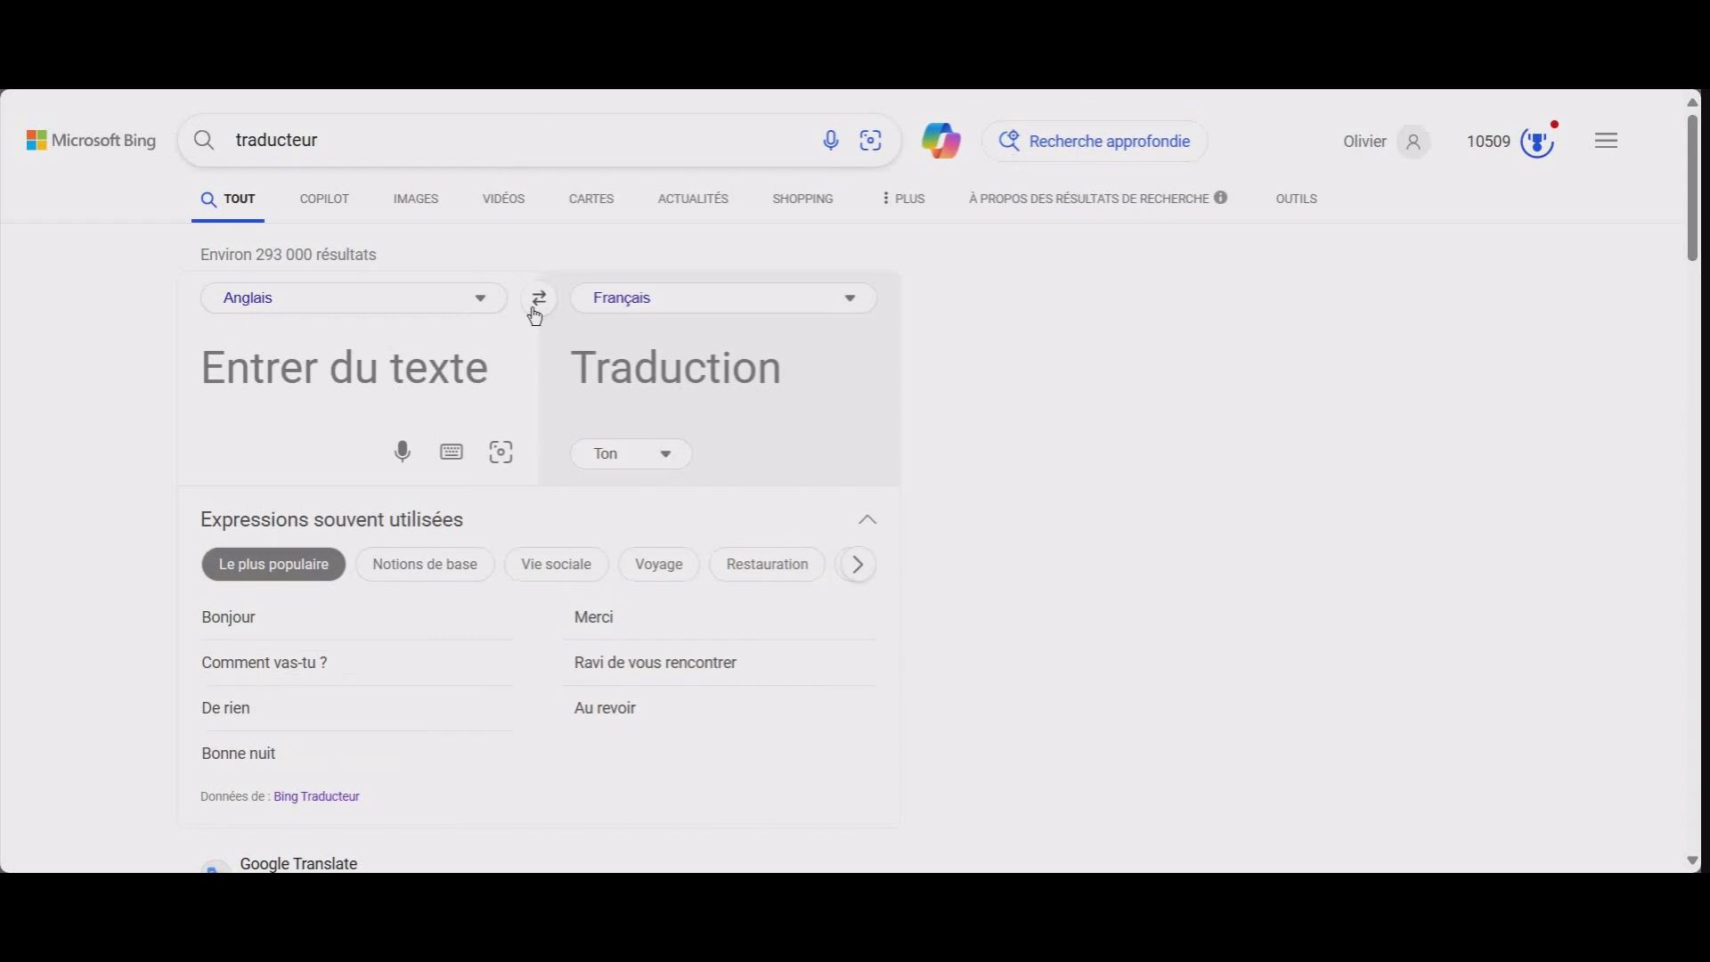
pyautogui.click(537, 305)
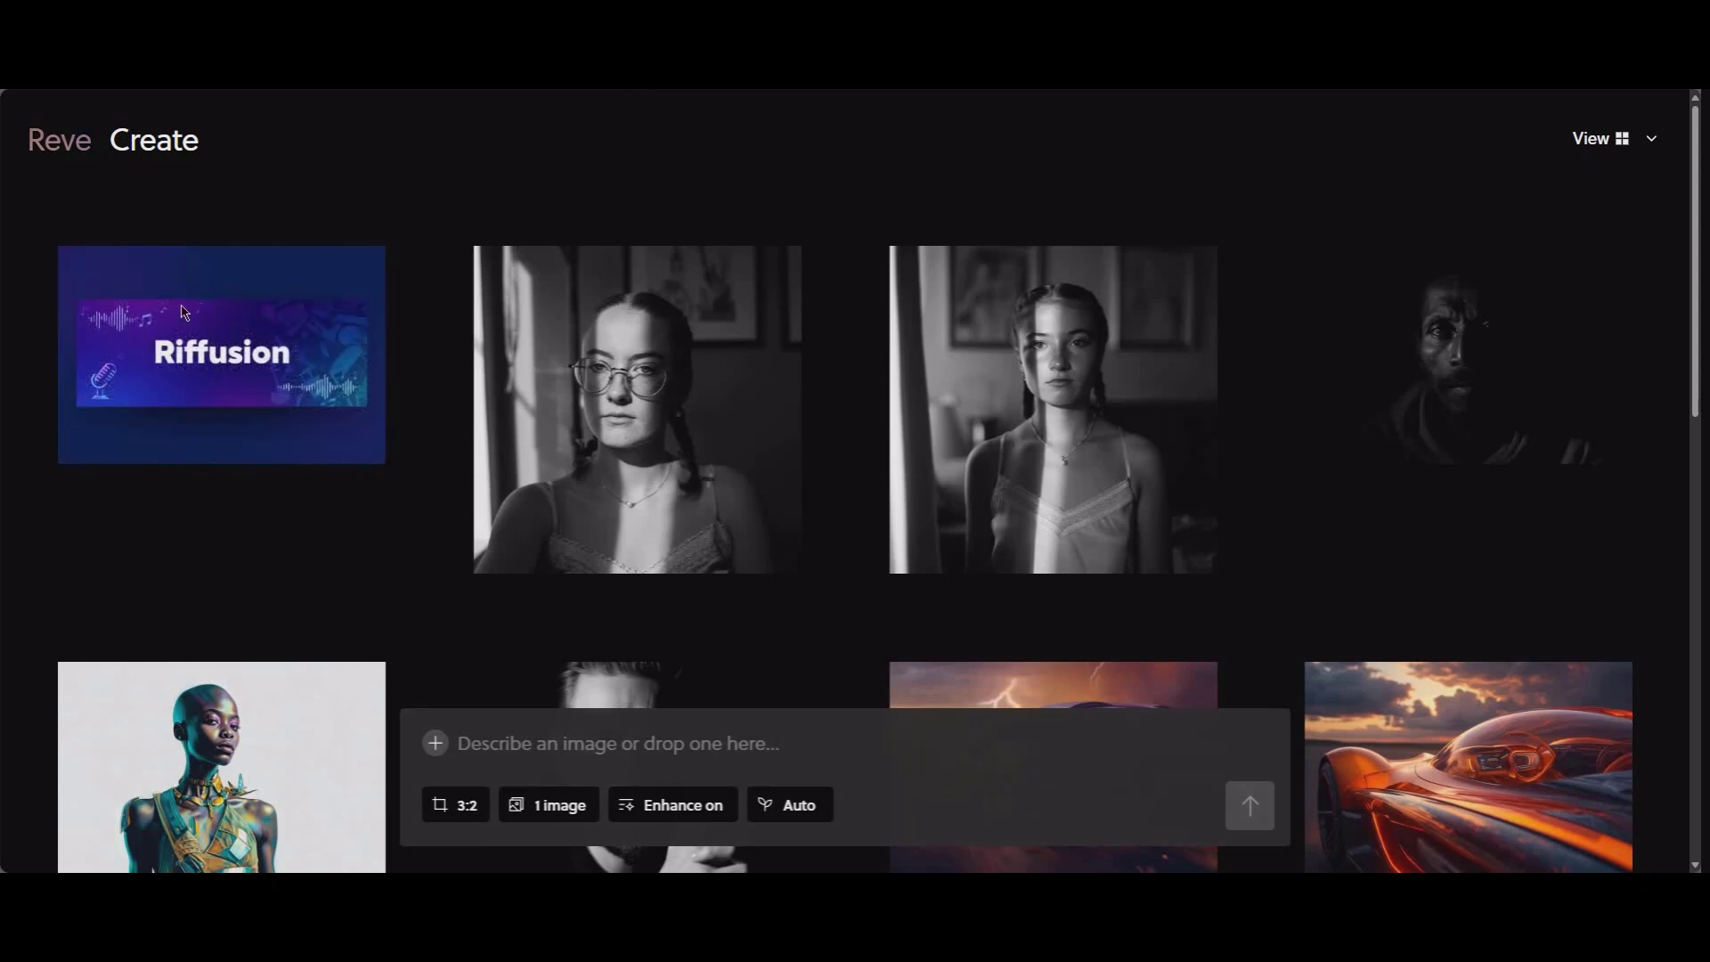
# Compare Reve's Riffusion banner at full size with the Ideogram original, and return to the list of Ideogram creations
pyautogui.click(179, 314)
pyautogui.click(259, 349)
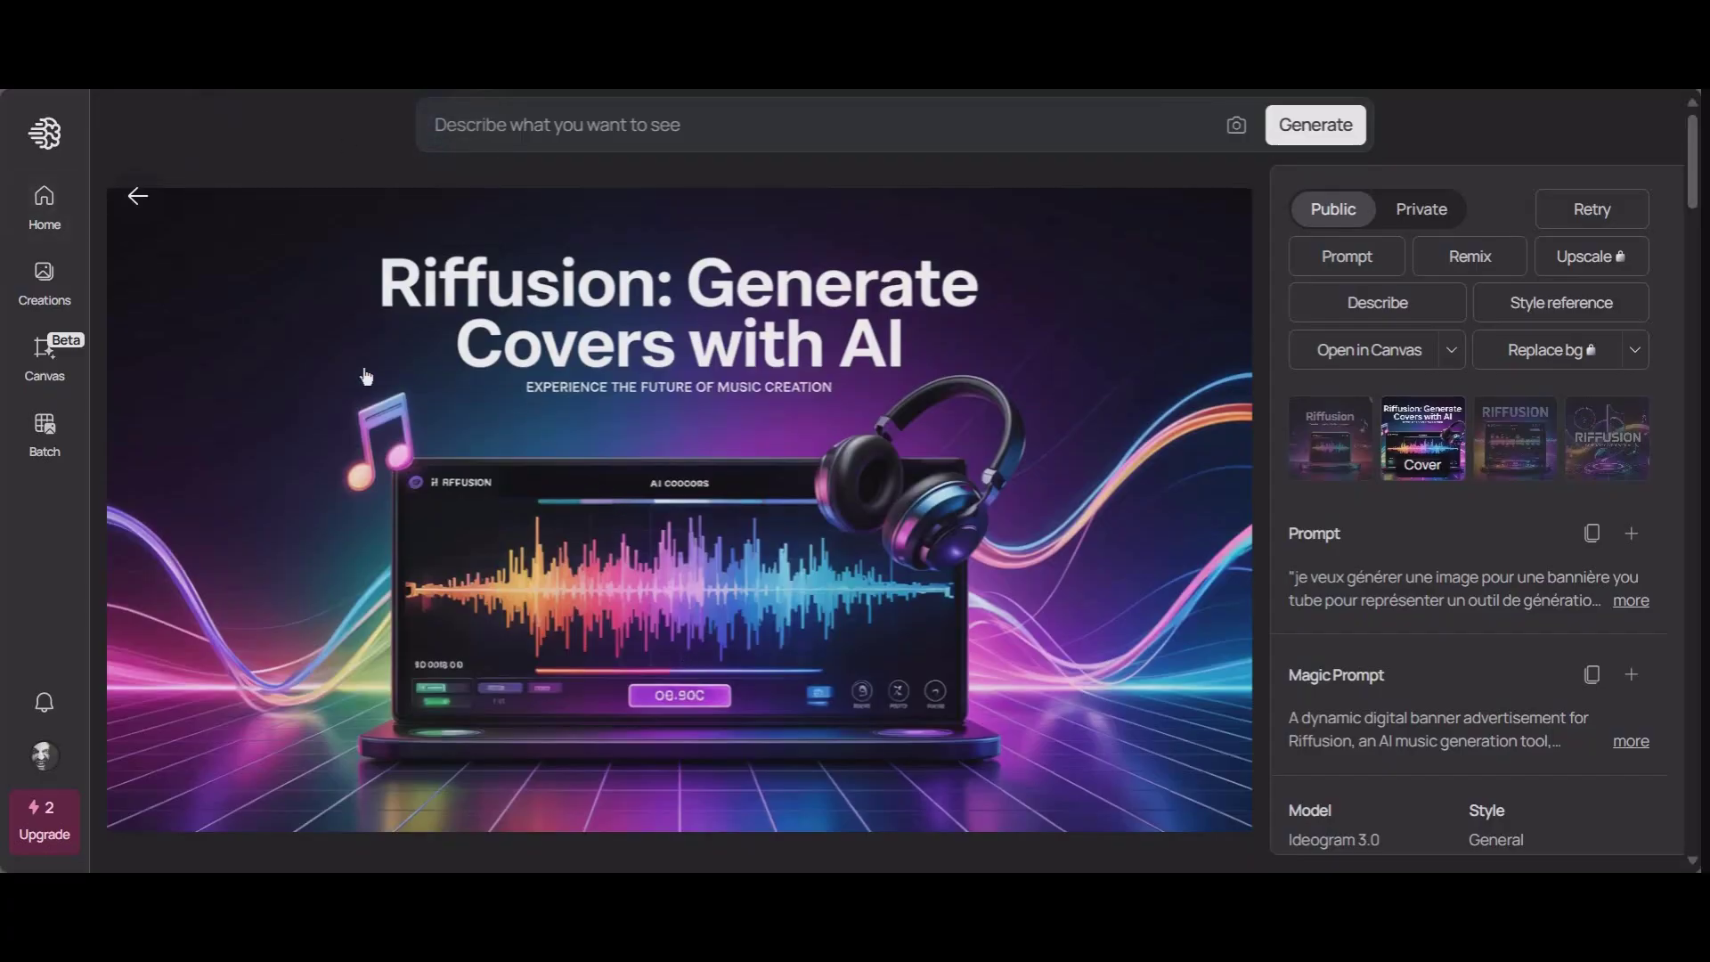
pyautogui.click(138, 196)
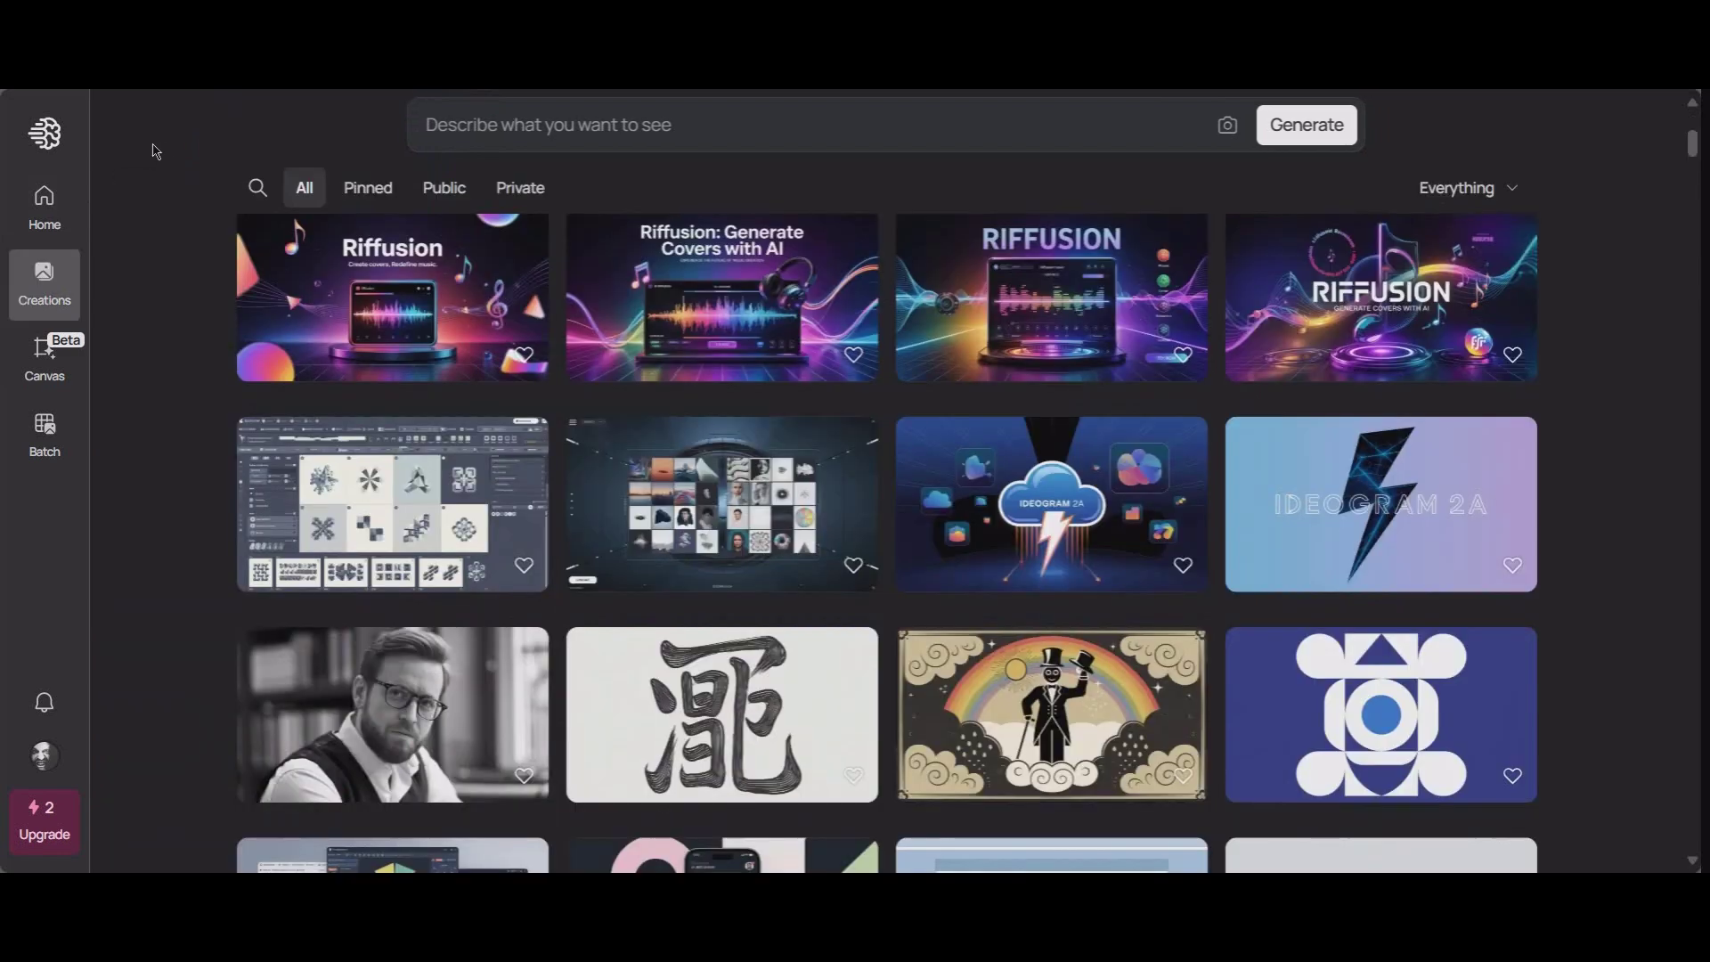
# Open the first "Pumpkin Spice Blend" coffee ad among the own Ideogram creations and copy its original prompt
pyautogui.scroll(-10, 770, 526)
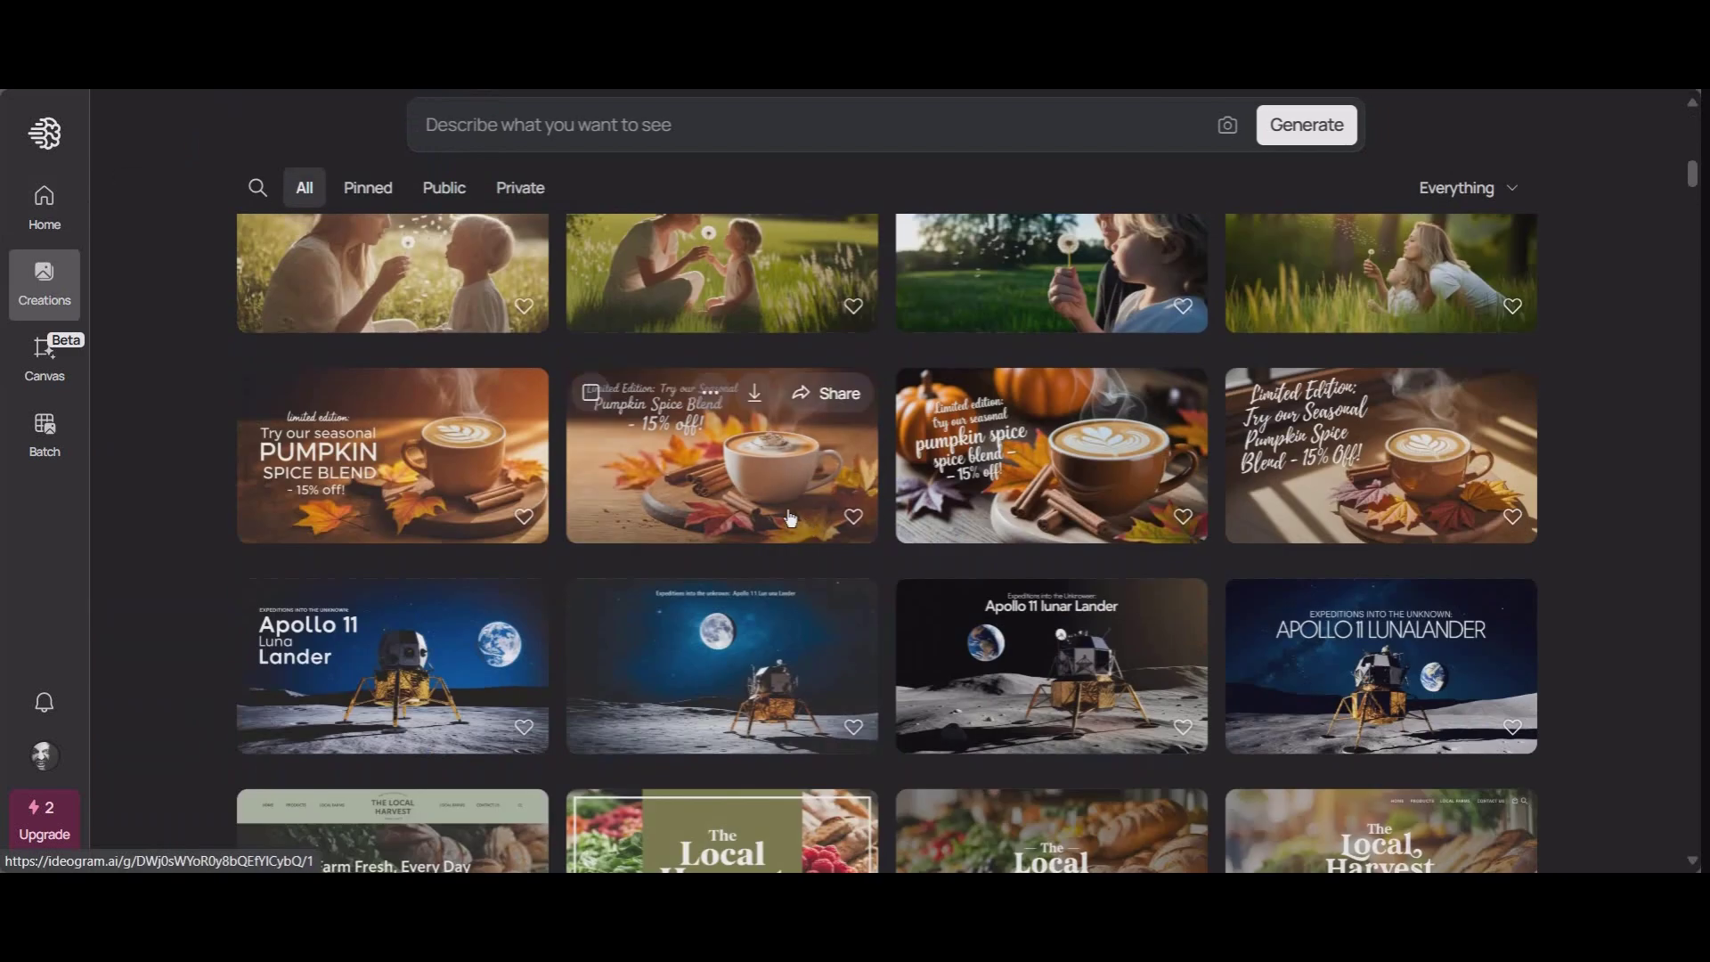
pyautogui.click(500, 468)
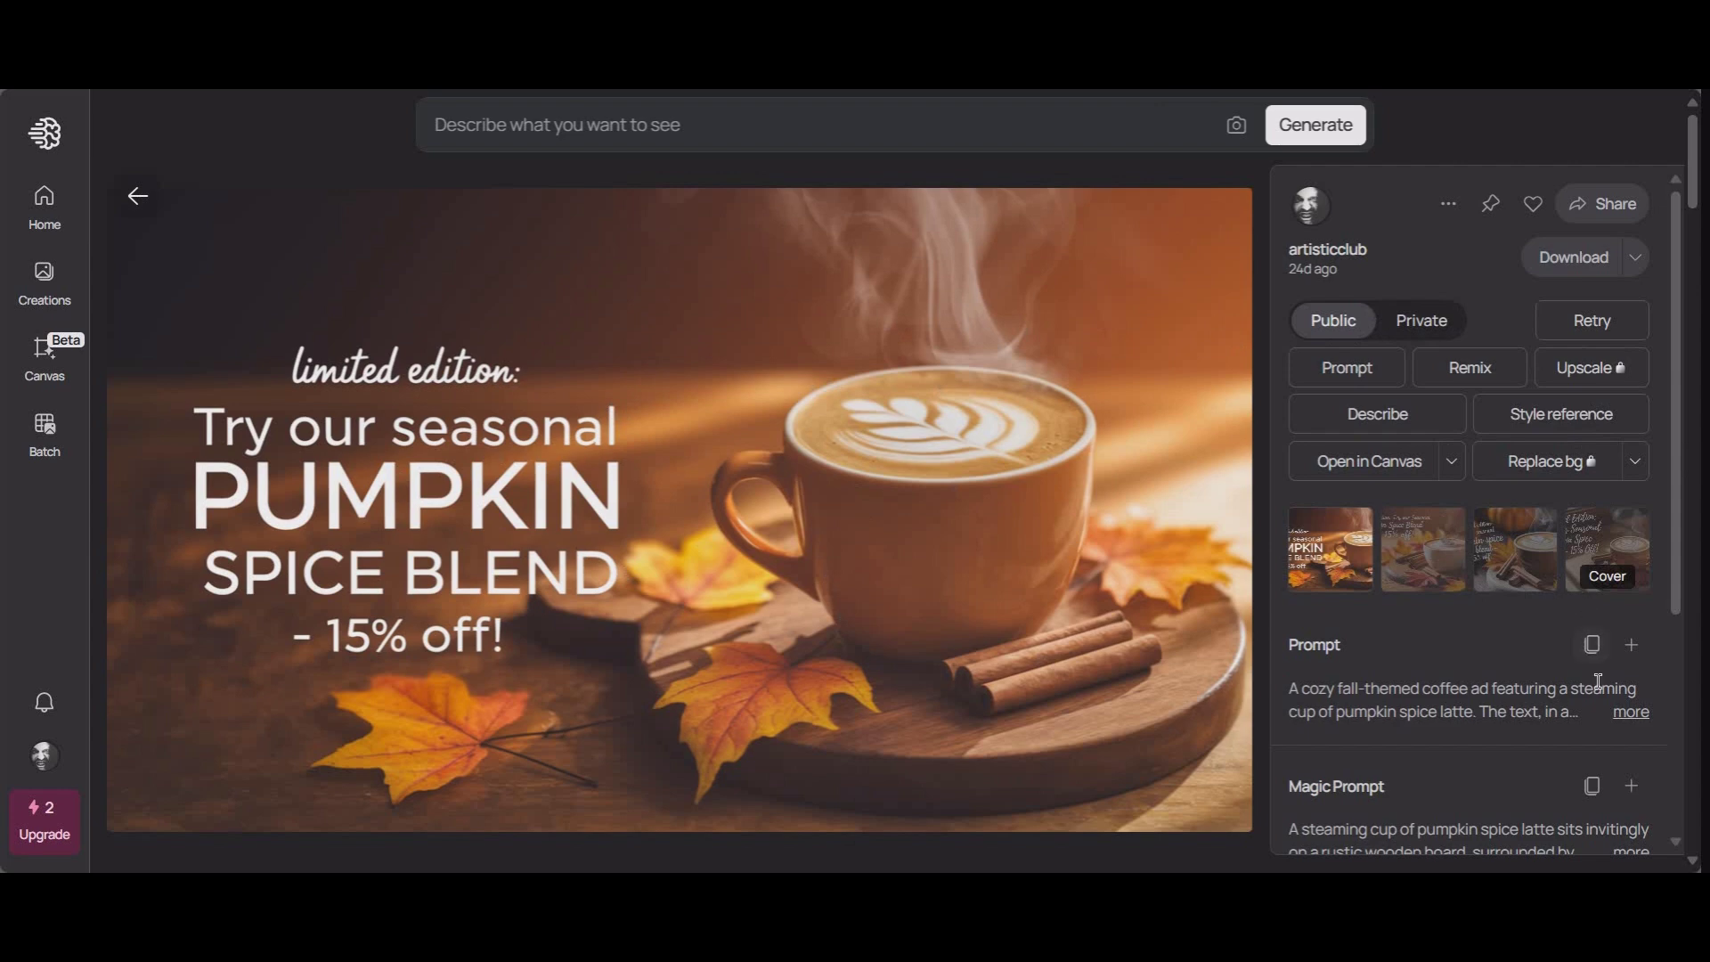
pyautogui.click(1591, 644)
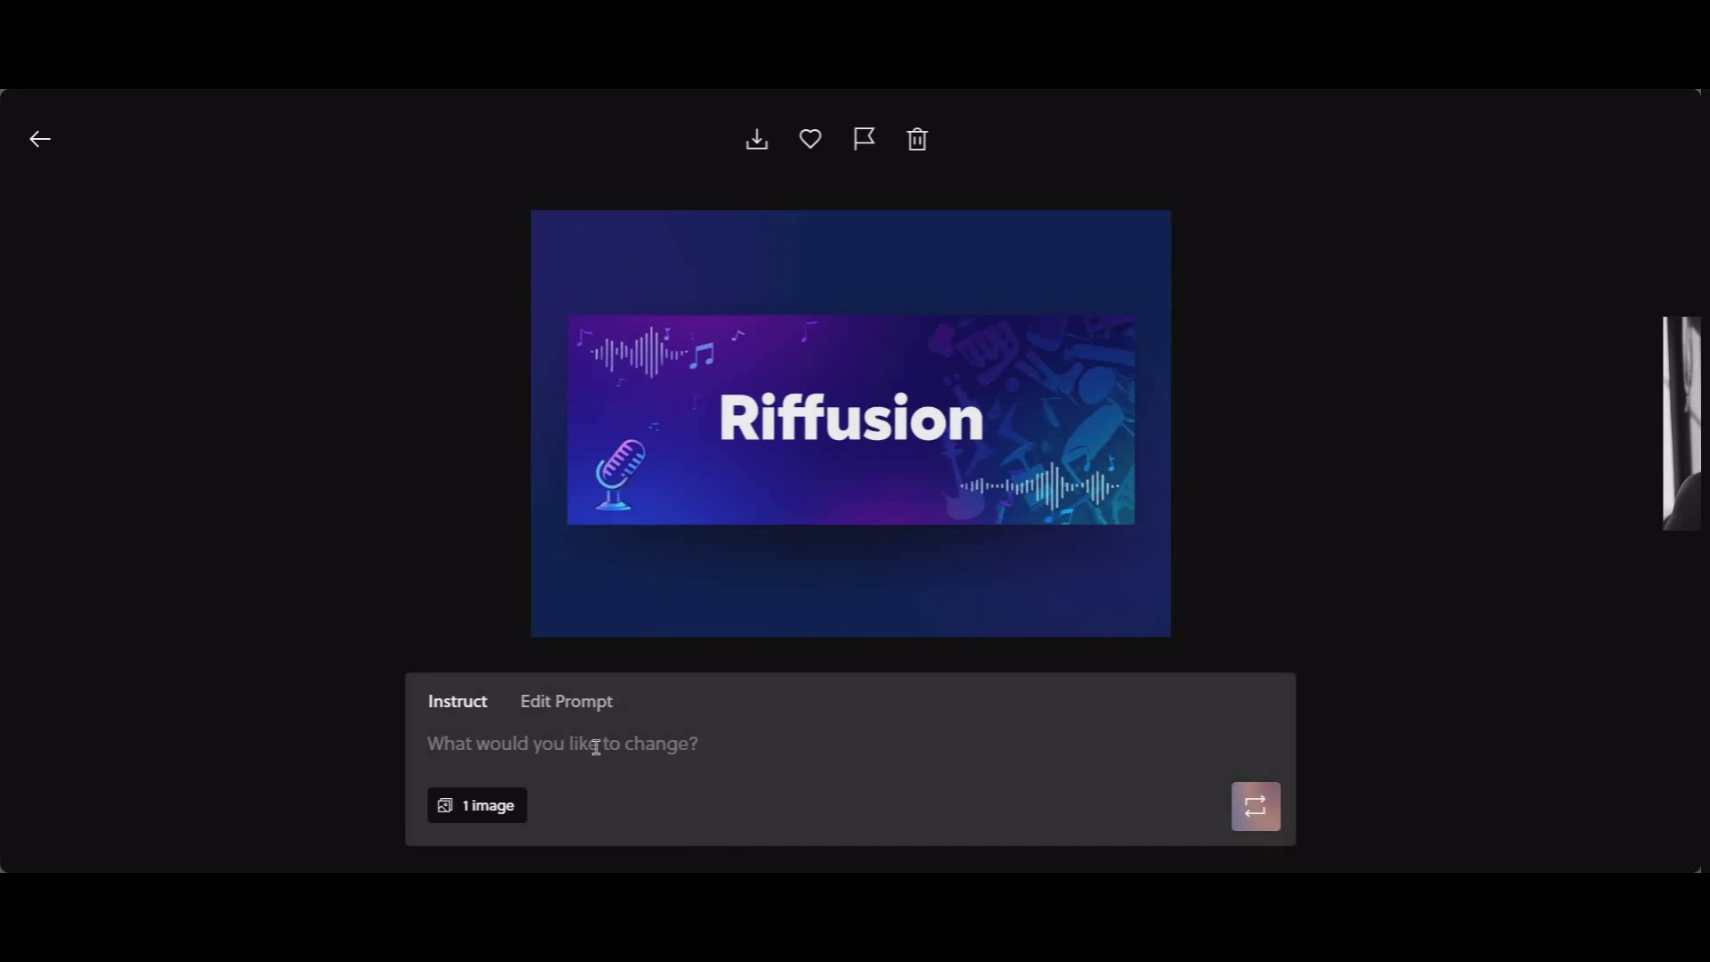
# Switch to Reve and generate an image from the copied prompt for a cozy fall-themed pumpkin spice latte ad, pasted as the change instruction
pyautogui.click(596, 747)
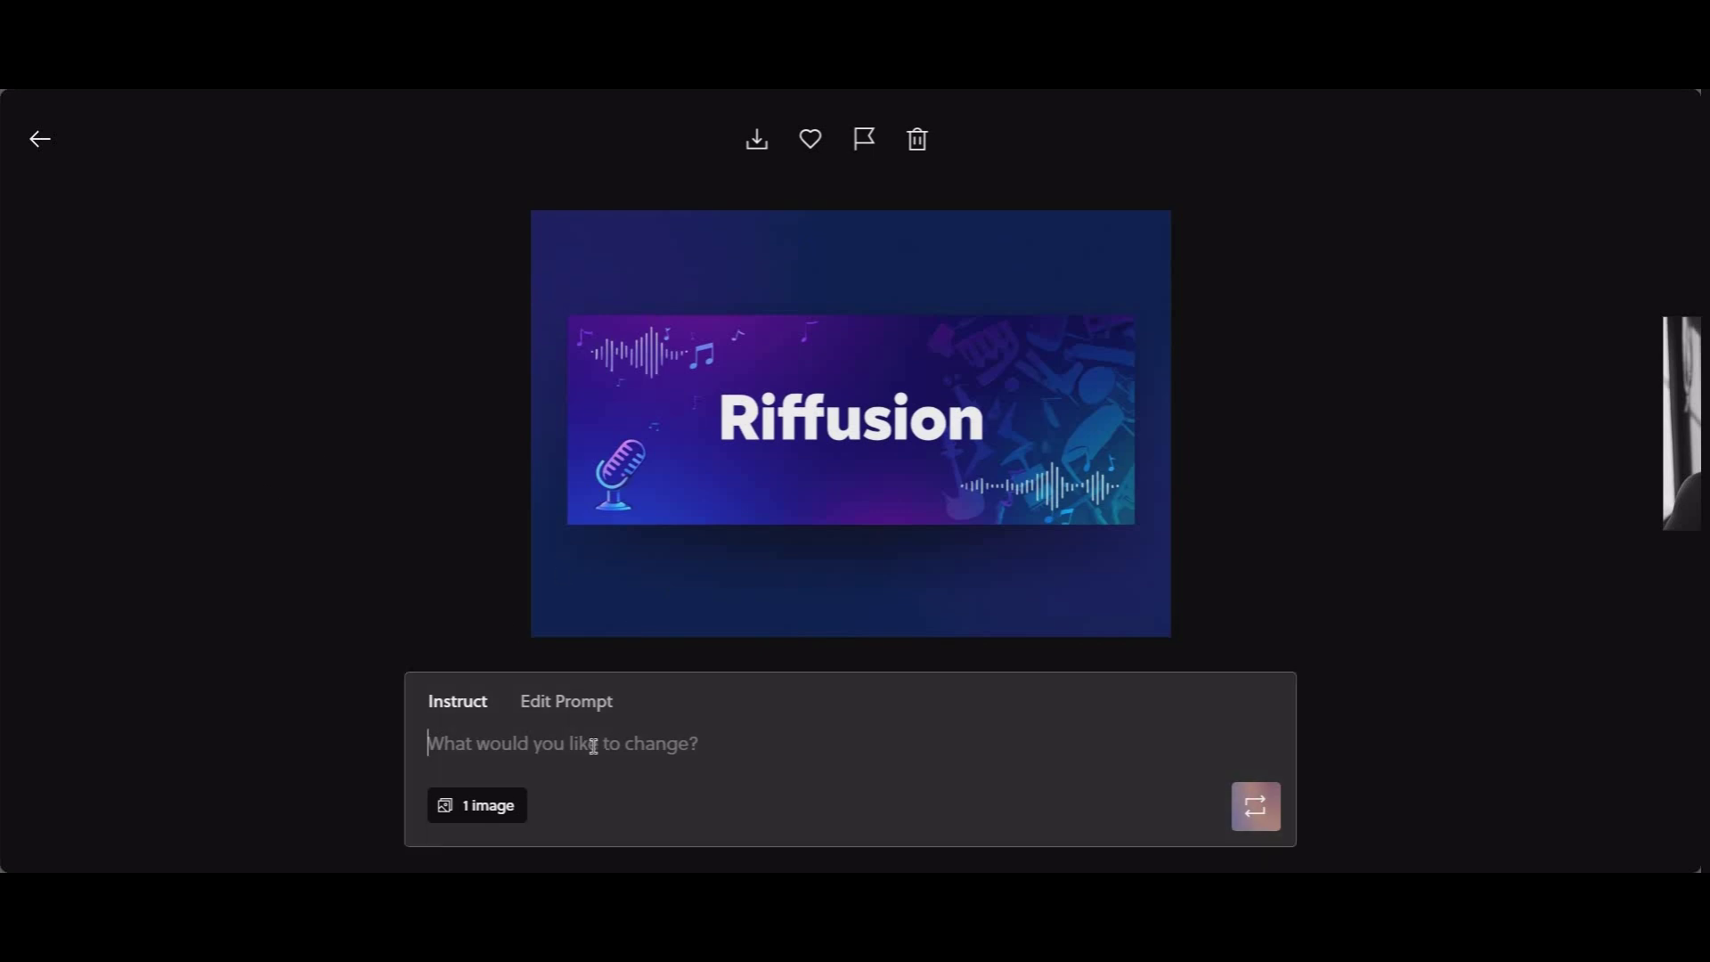
pyautogui.rightClick(596, 746)
pyautogui.click(641, 531)
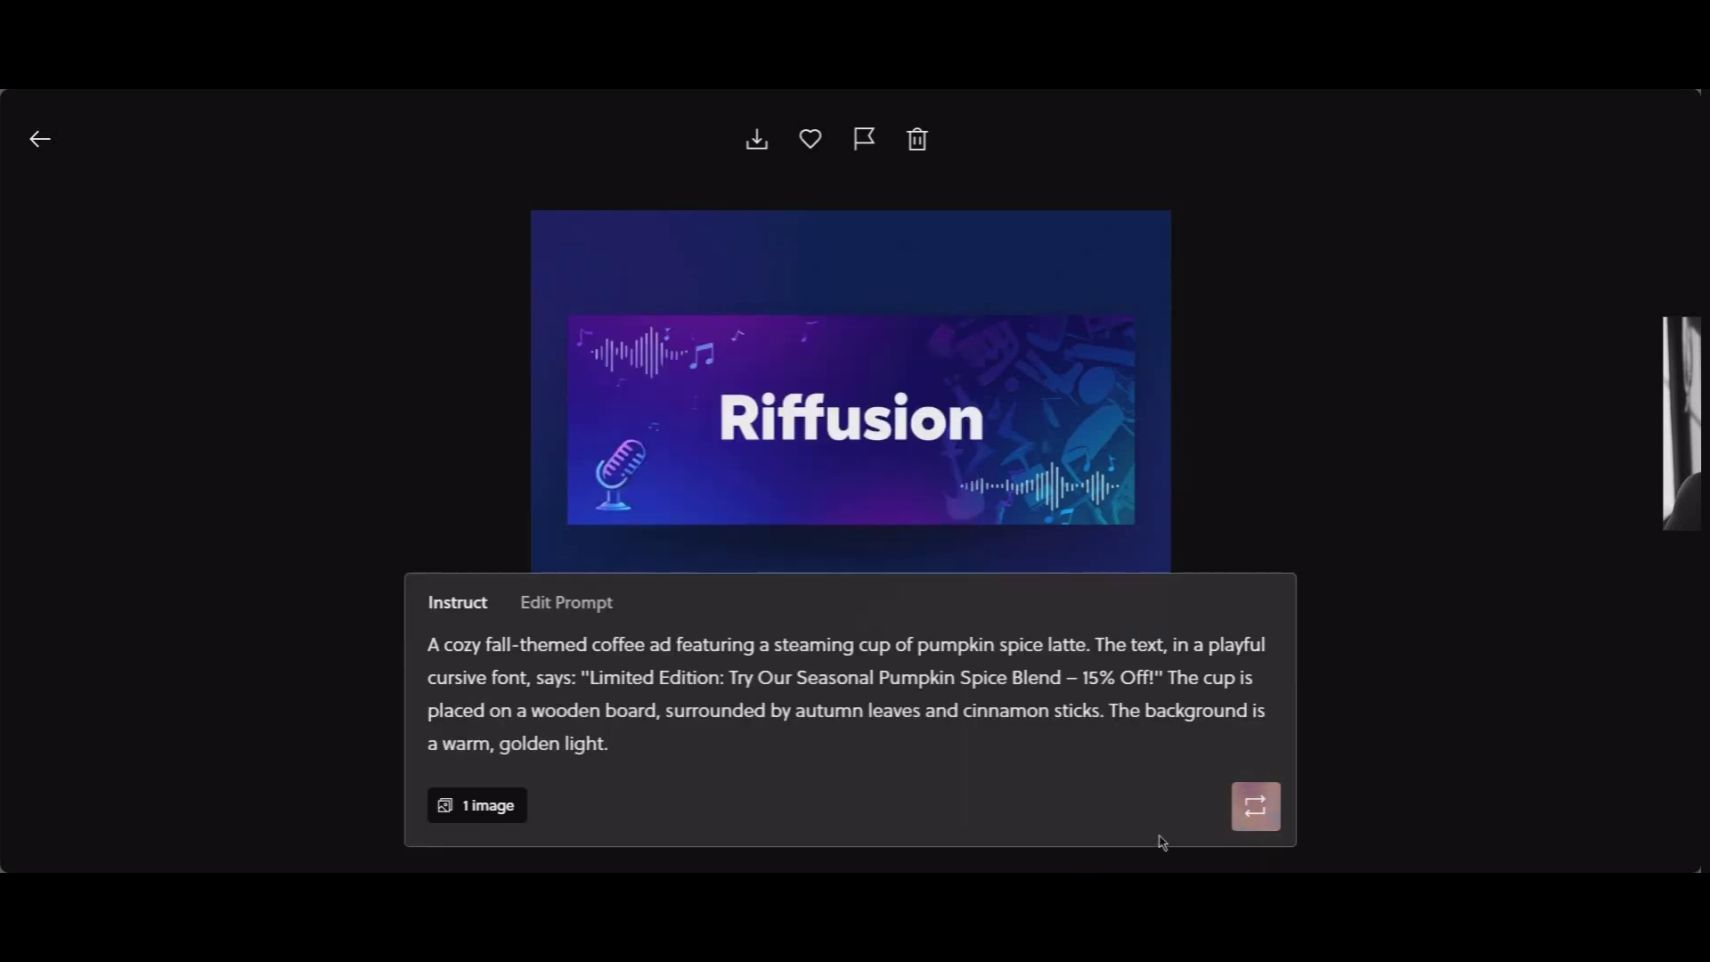
pyautogui.click(1264, 810)
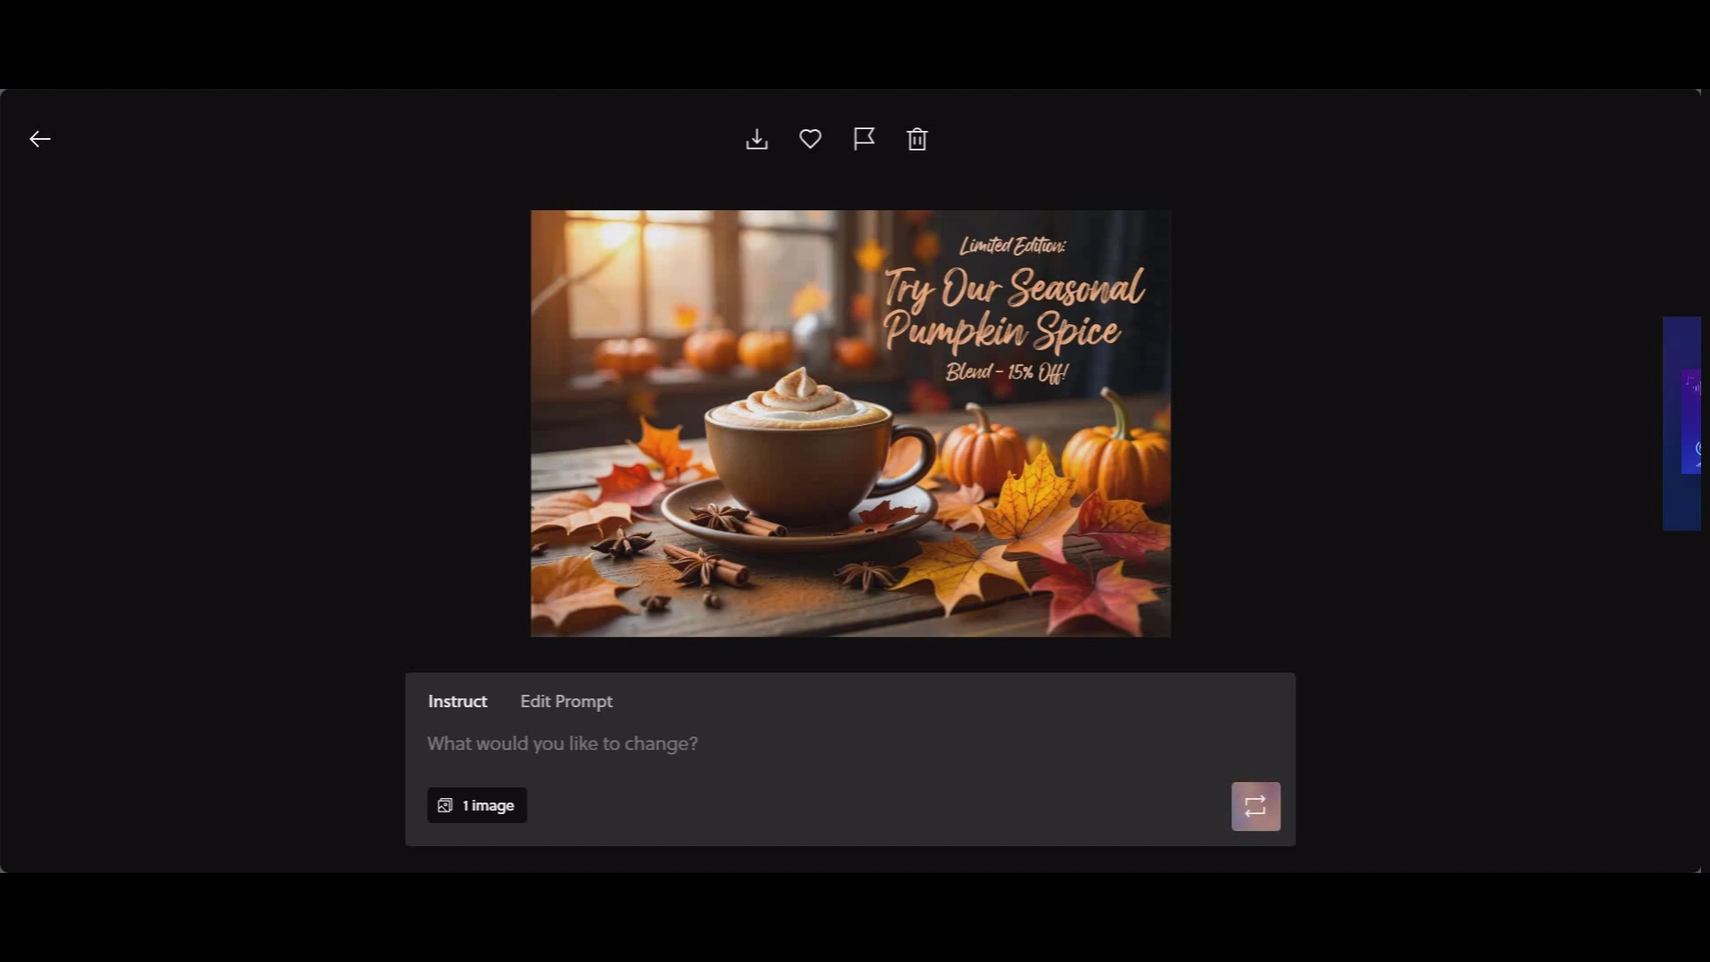
# Return to Reve's gallery and look through all generated images, from the newest pumpkin spice ad to the oldest portrait
pyautogui.click(40, 139)
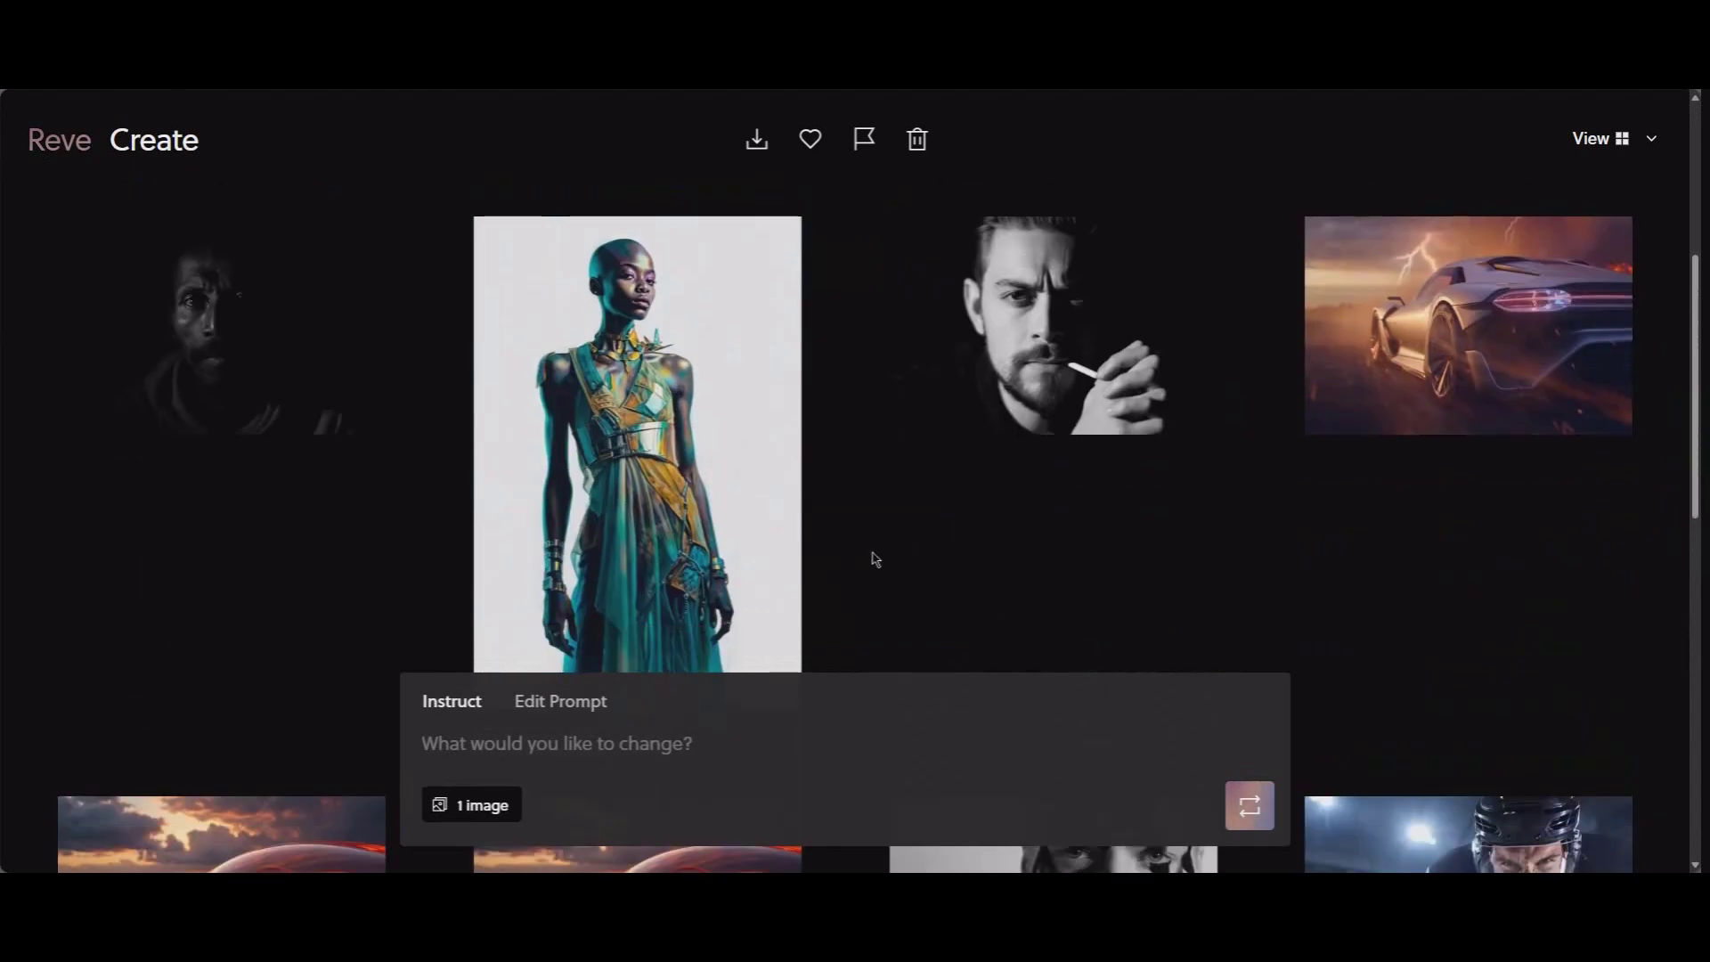
pyautogui.scroll(-10, 659, 570)
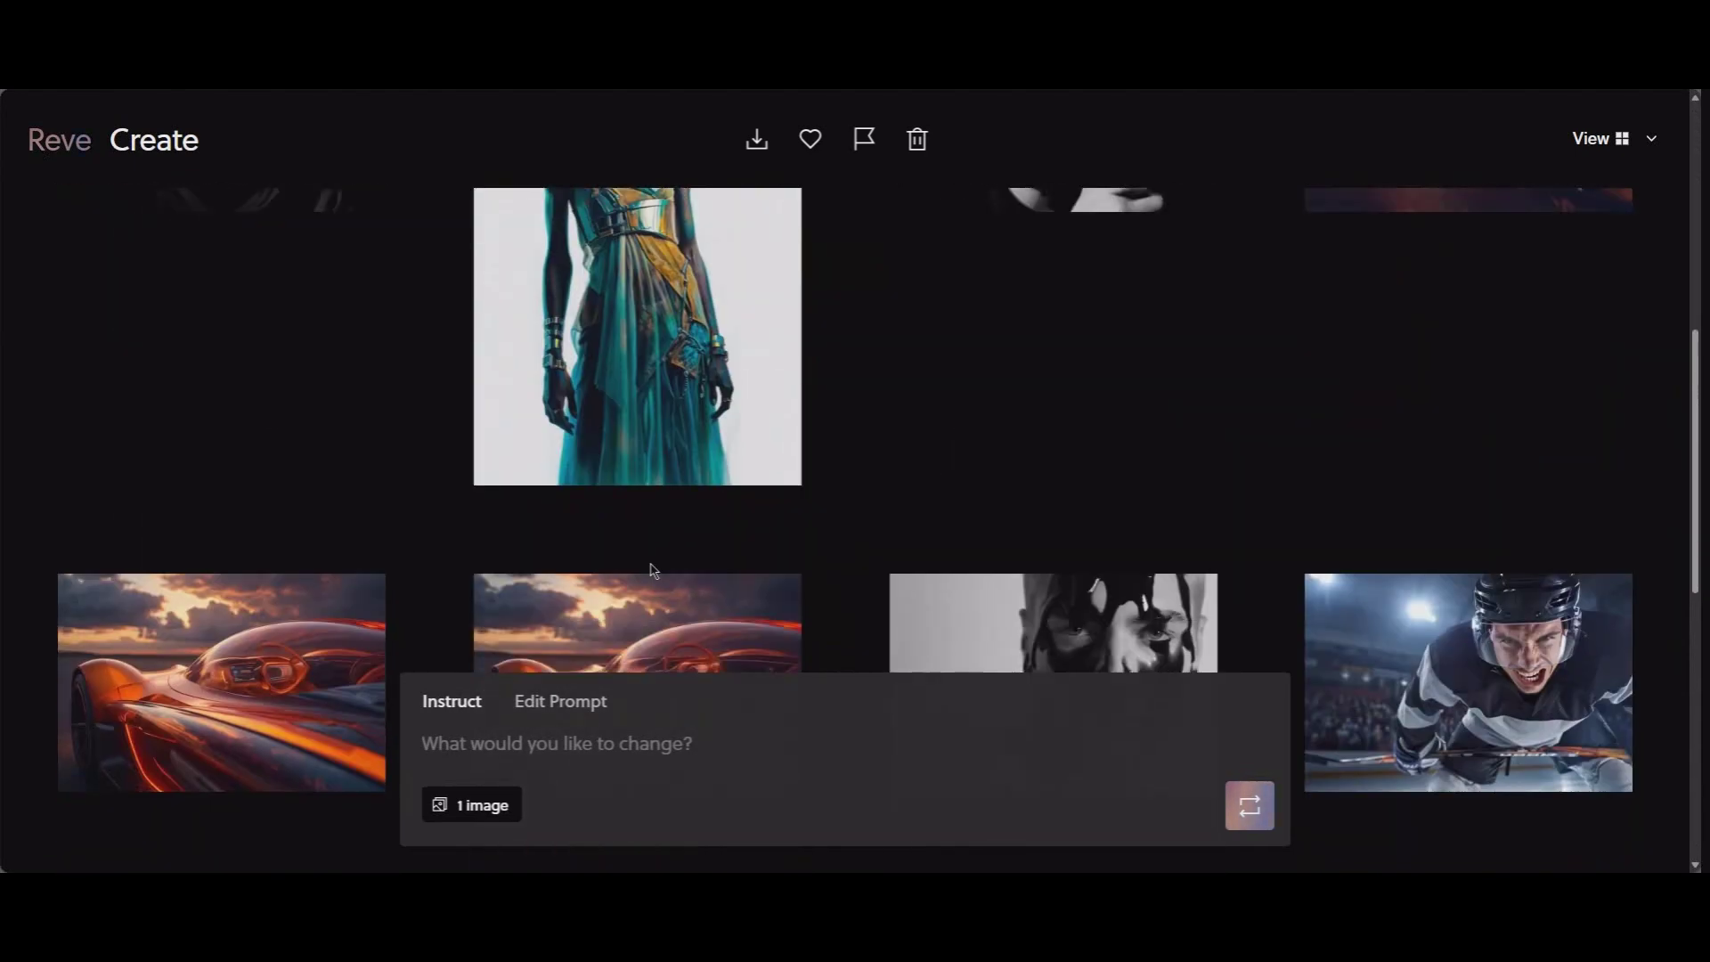
pyautogui.scroll(10, 835, 558)
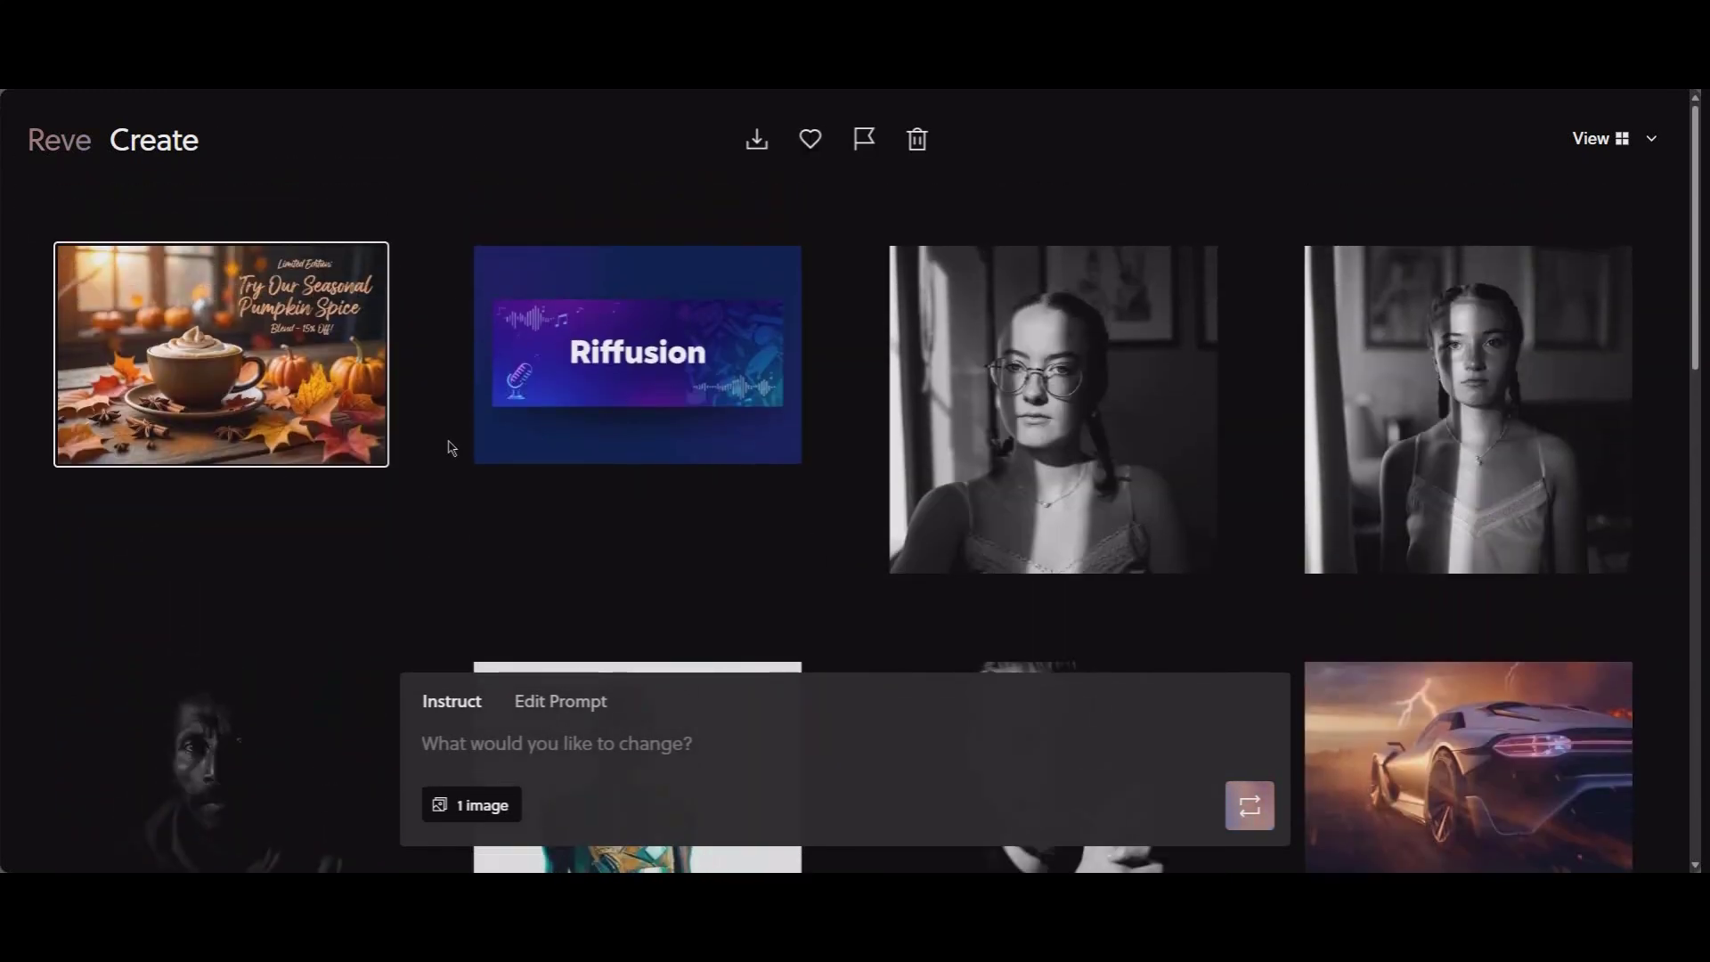
pyautogui.scroll(-10, 475, 419)
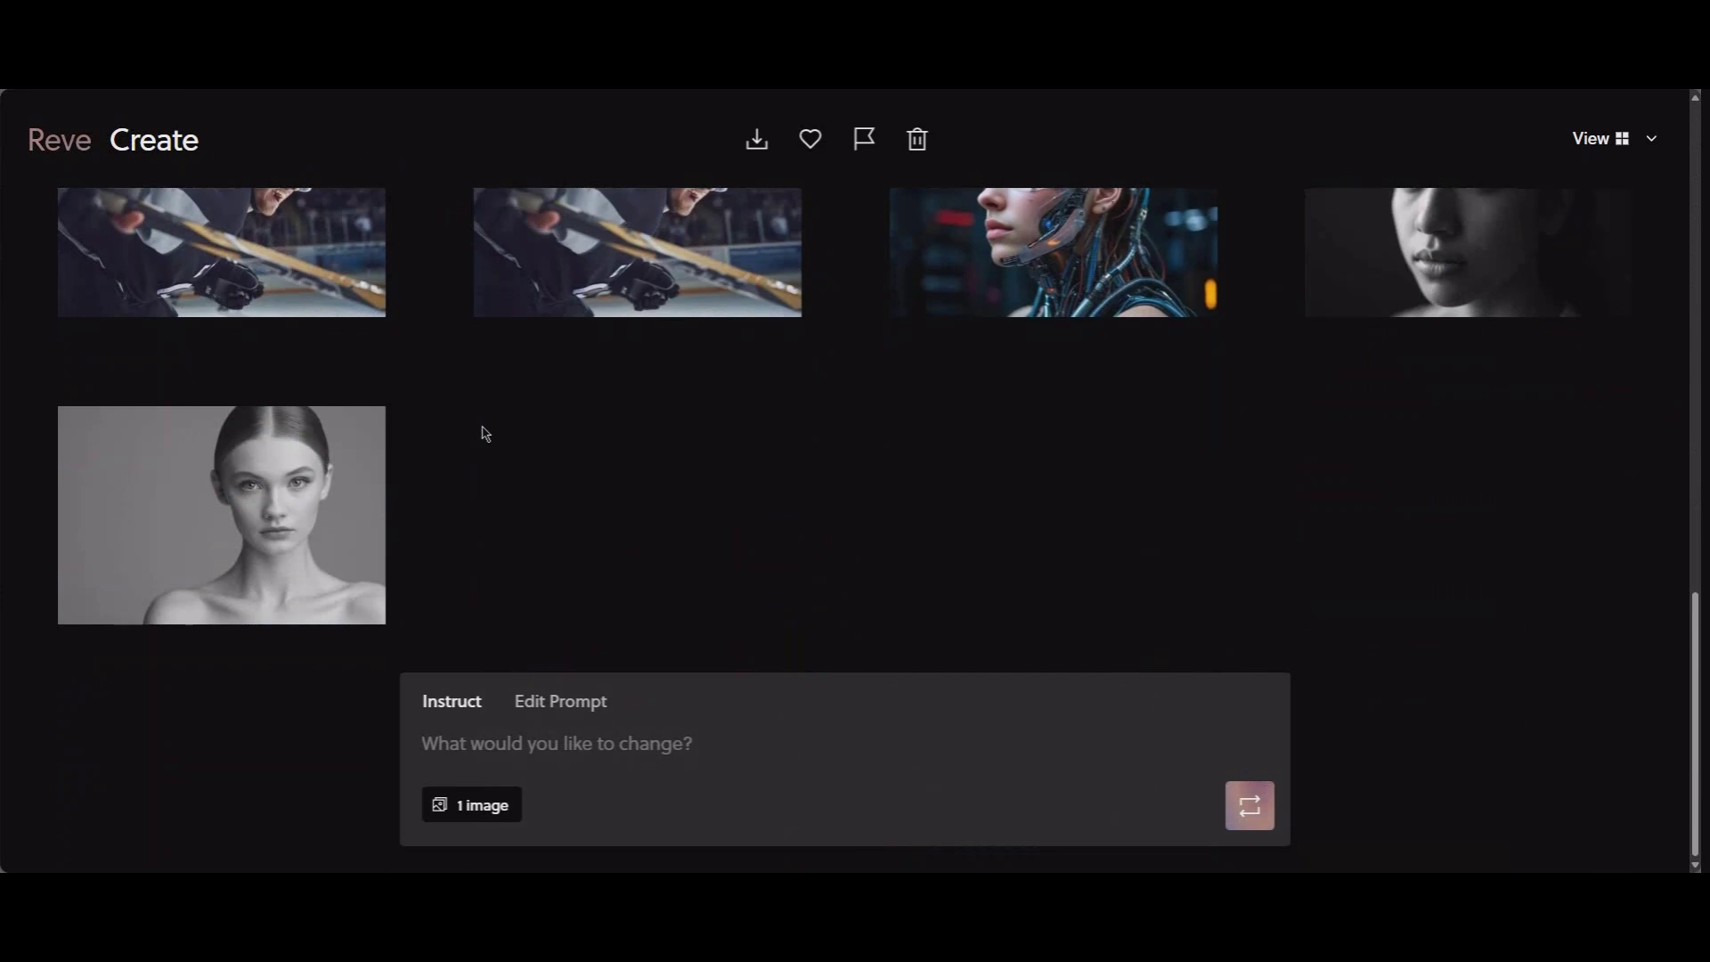
pyautogui.scroll(5, 982, 707)
pyautogui.scroll(5, 982, 707)
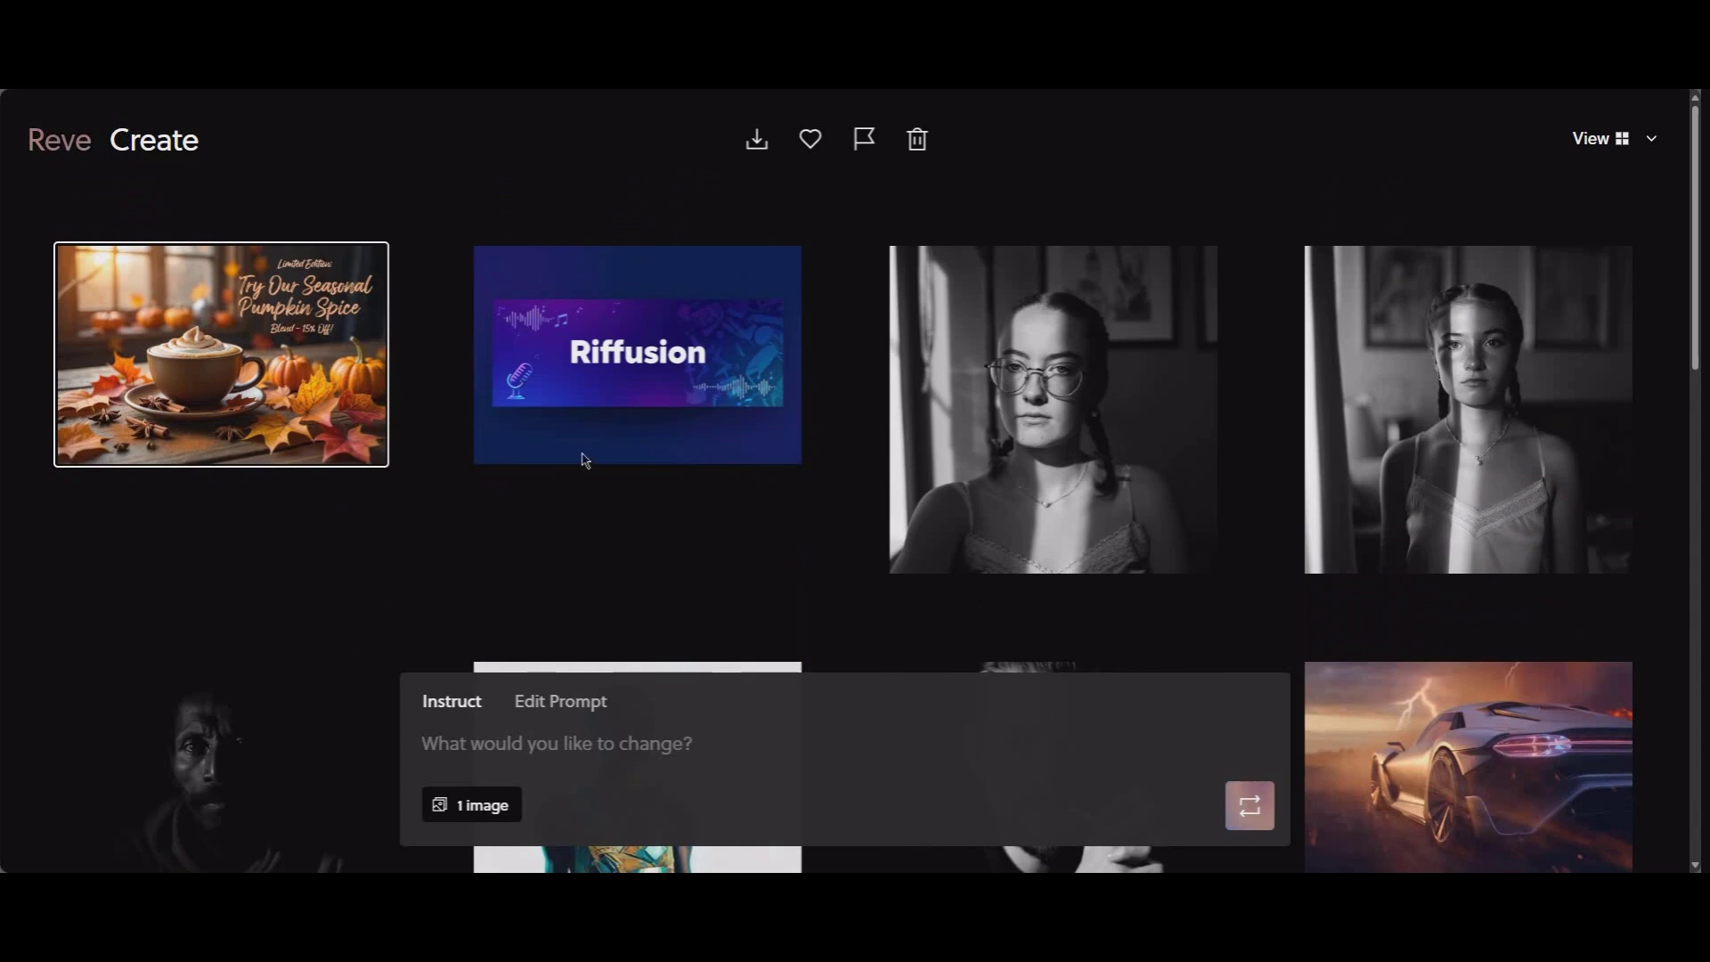
pyautogui.scroll(-10, 795, 497)
pyautogui.scroll(10, 796, 497)
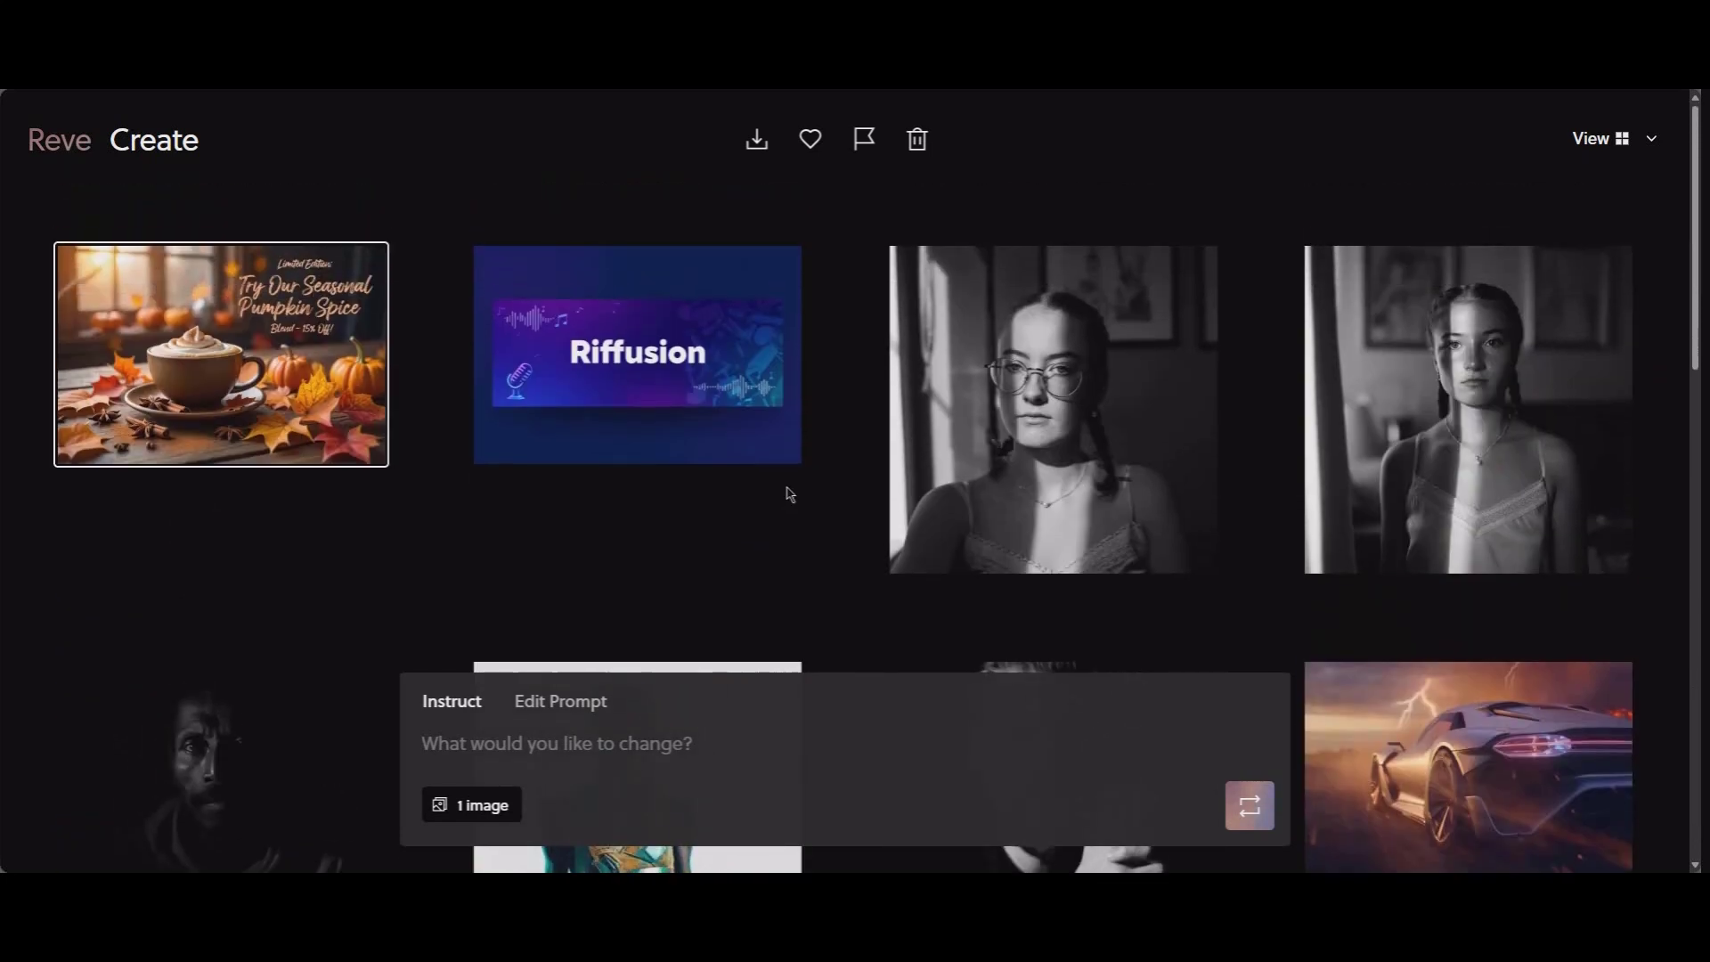